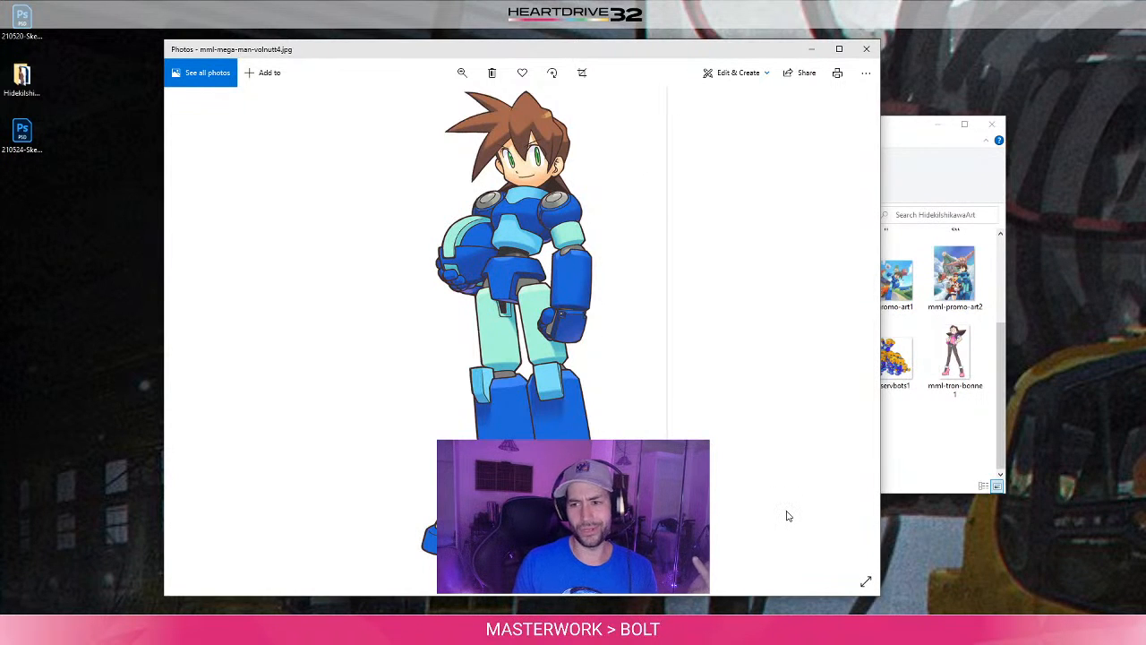
- Open the mml-roll-caskett3 image from the HidekiIshikawaArt folder for viewing
left_click(929, 468)
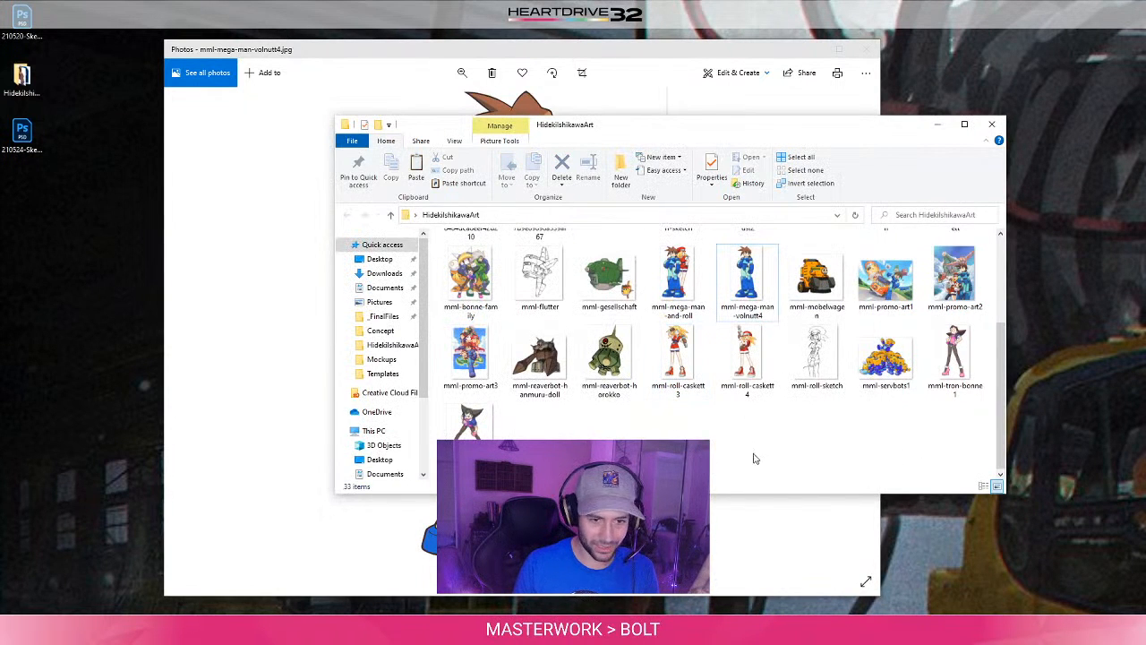
left_click(745, 363)
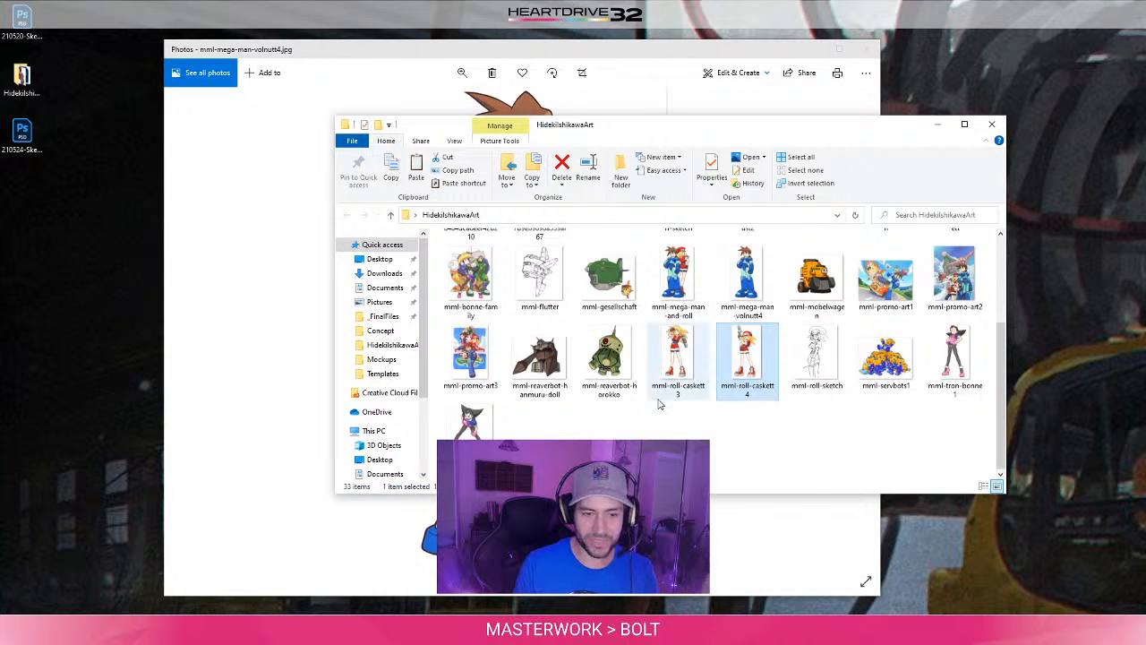
double_click(672, 370)
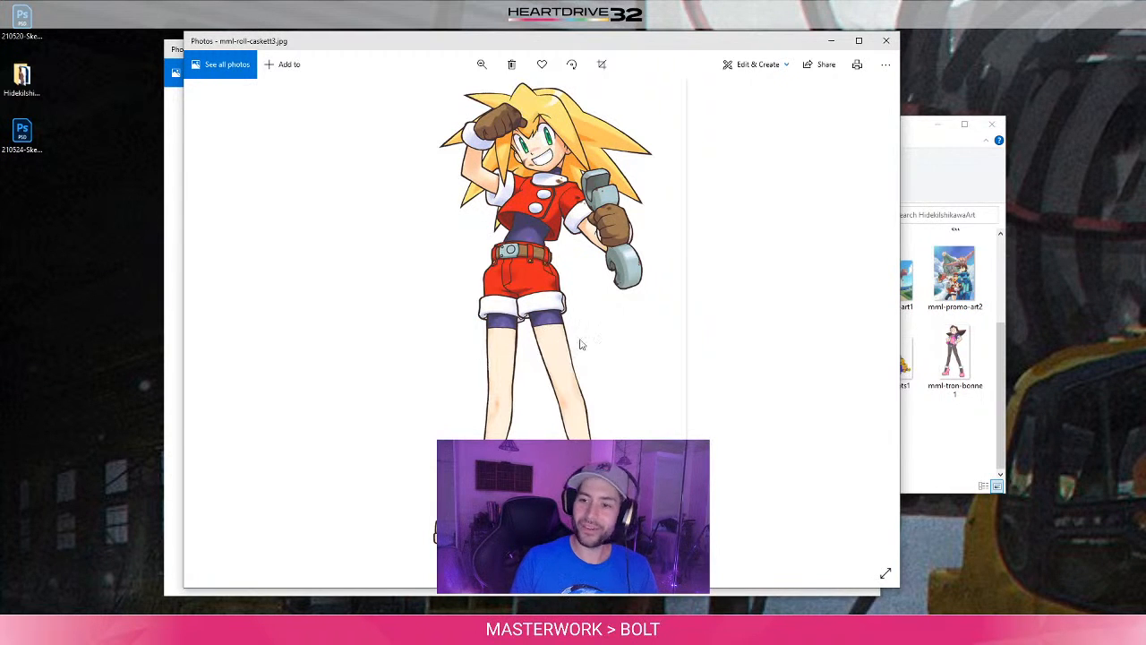
- Reposition the HidekiIshikawaArt folder window and the mml-roll-caskett3 image window, keeping the folder in front for browsing from its first files
left_click(967, 421)
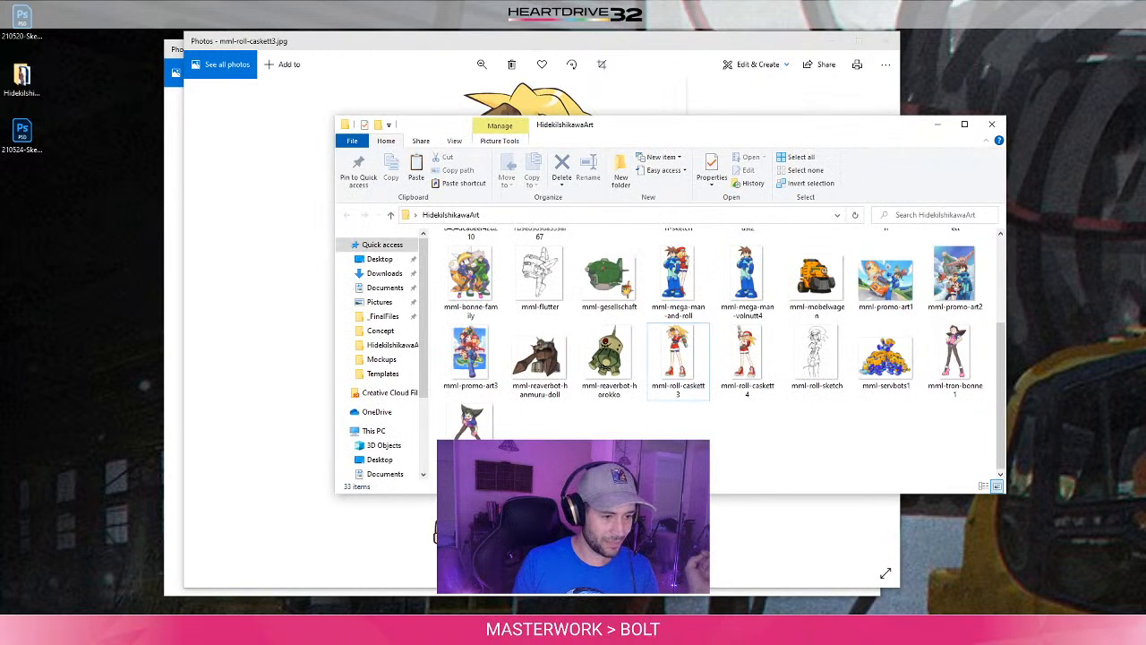
scroll(712, 354, "up", 3)
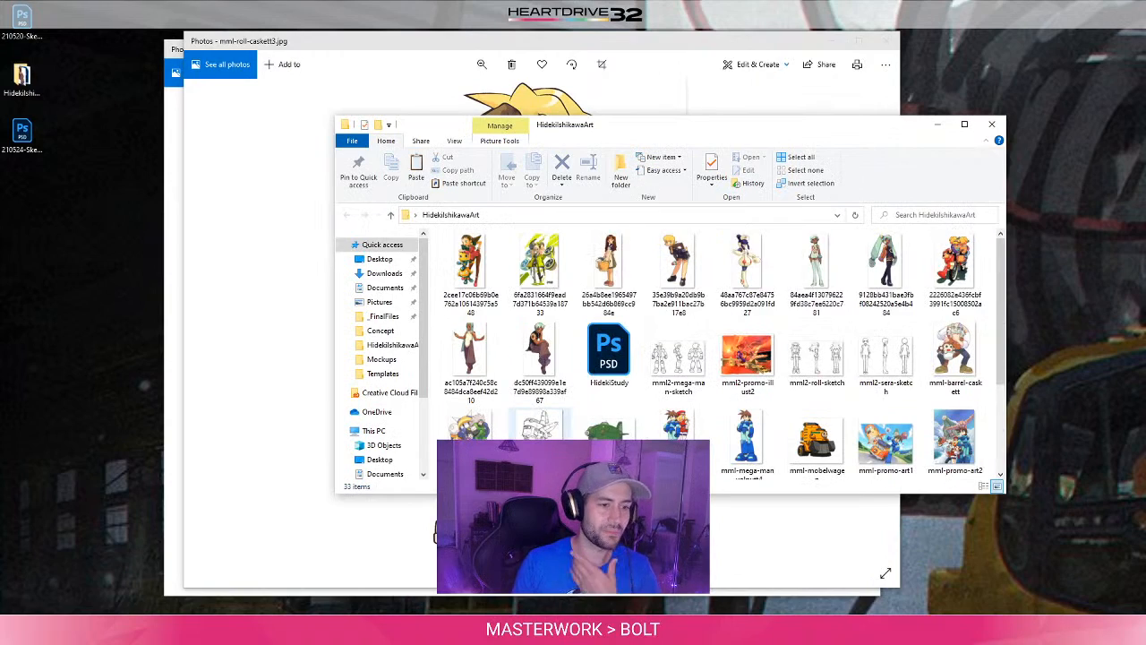
left_click_drag(701, 135, 603, 80)
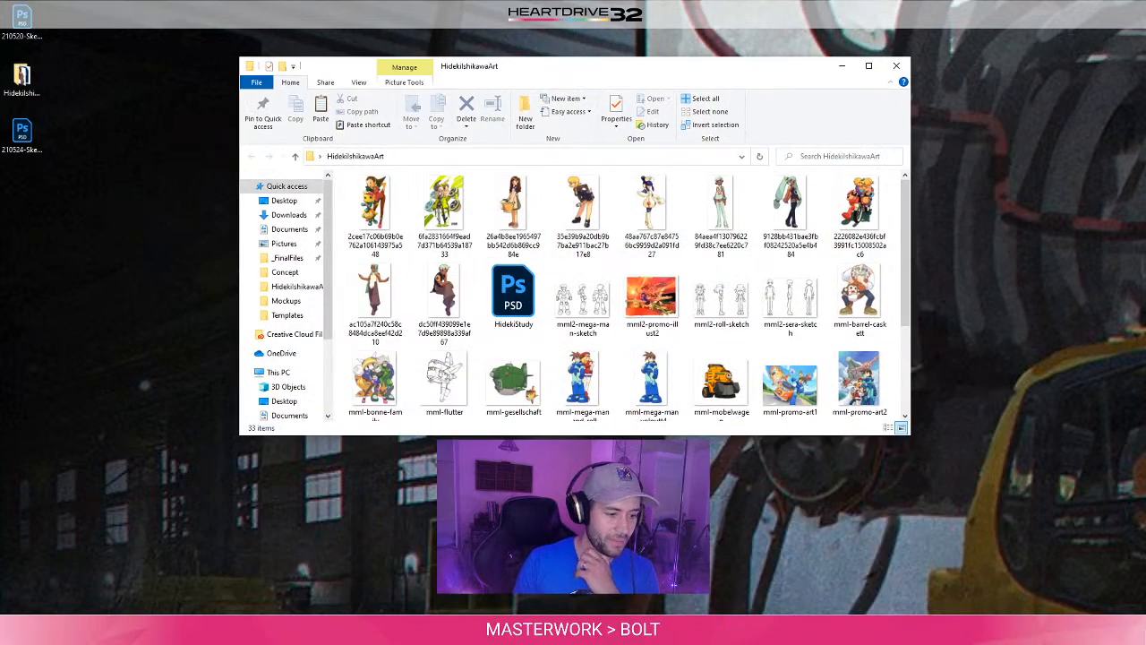
left_click(453, 633)
left_click(397, 560)
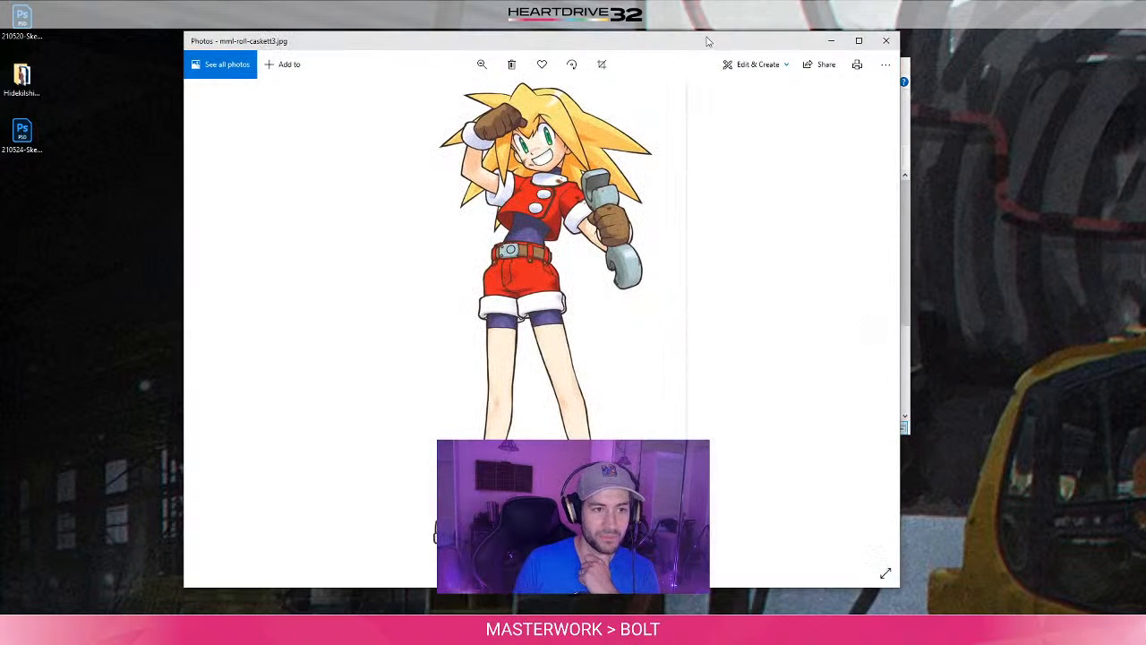
left_click_drag(718, 44, 606, 31)
left_click(813, 77)
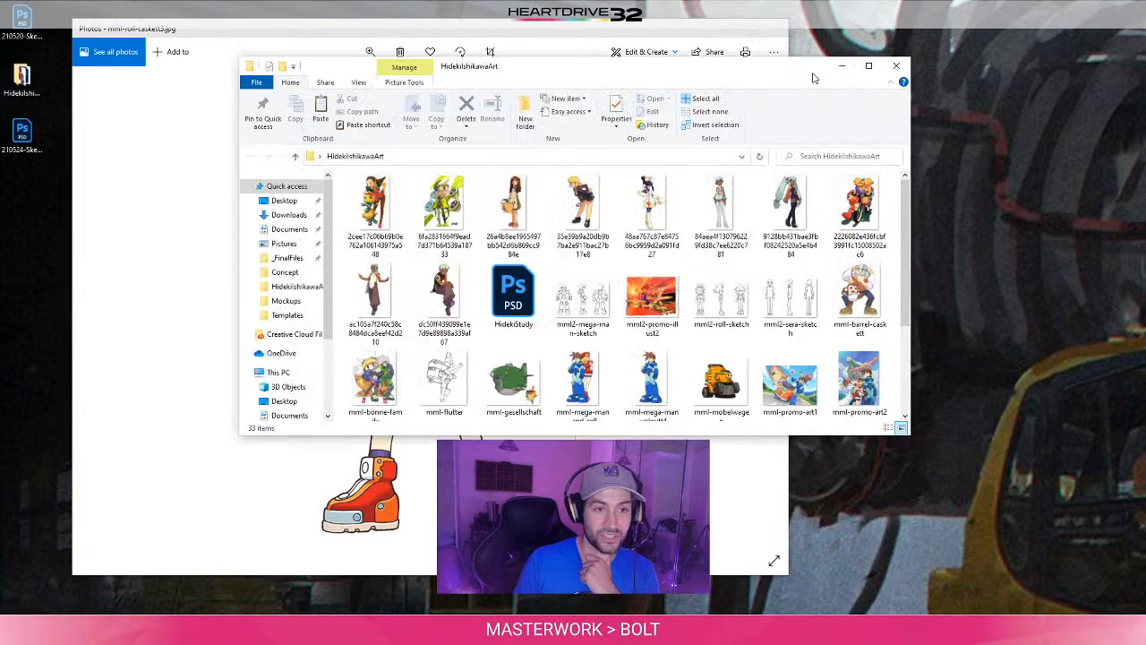
left_click(302, 632)
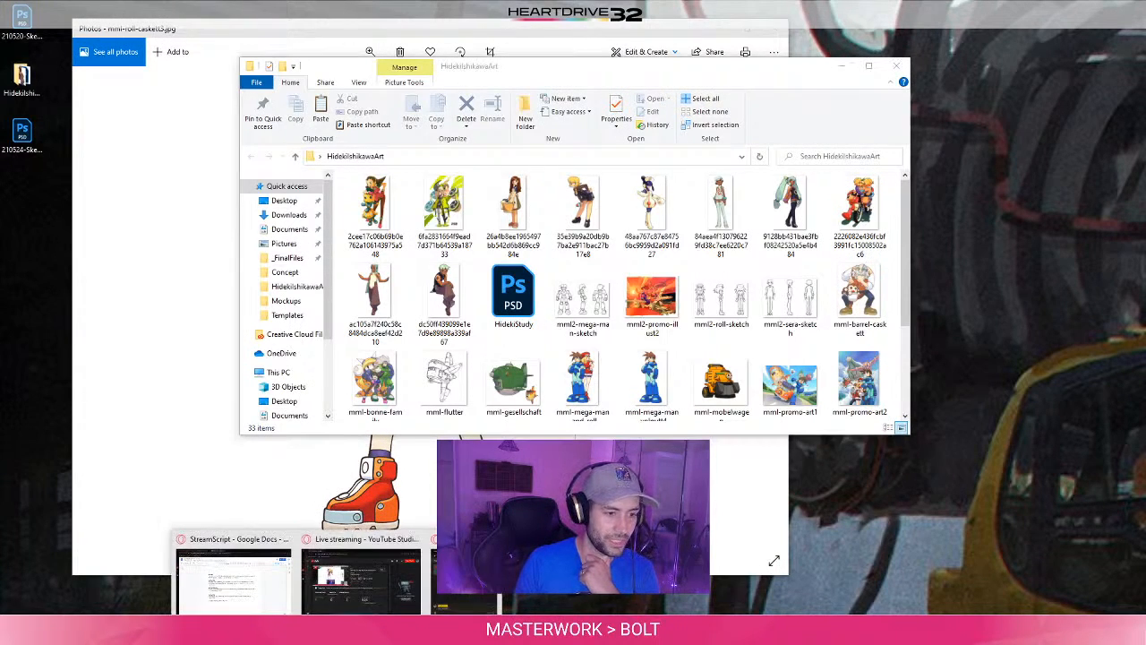
left_click(403, 591)
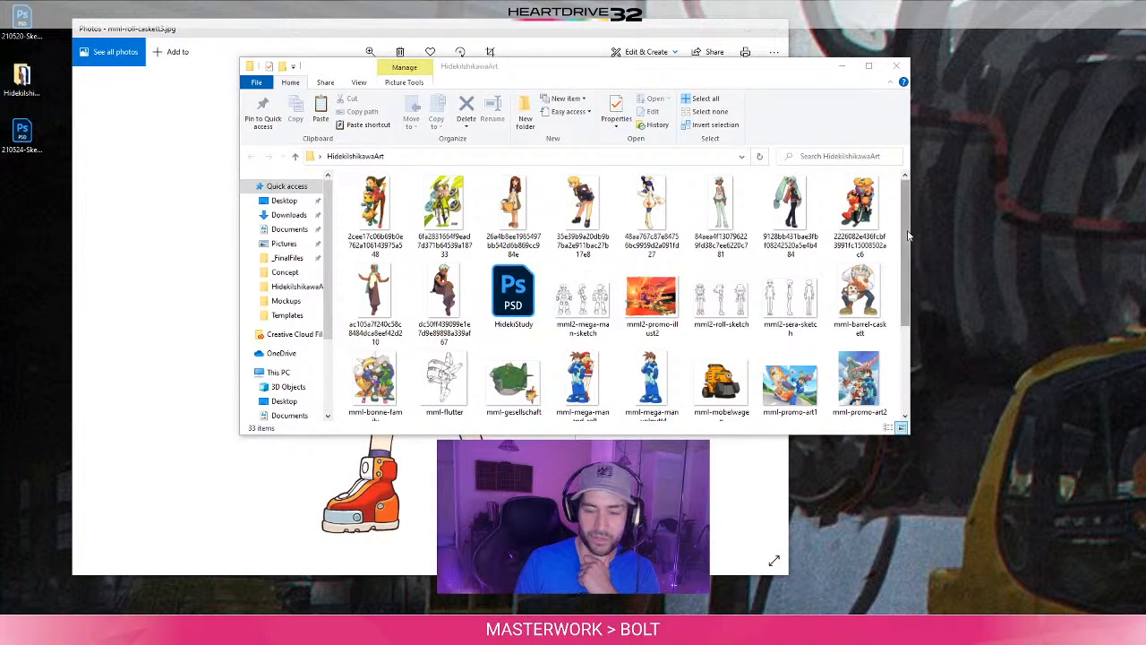
left_click(542, 70)
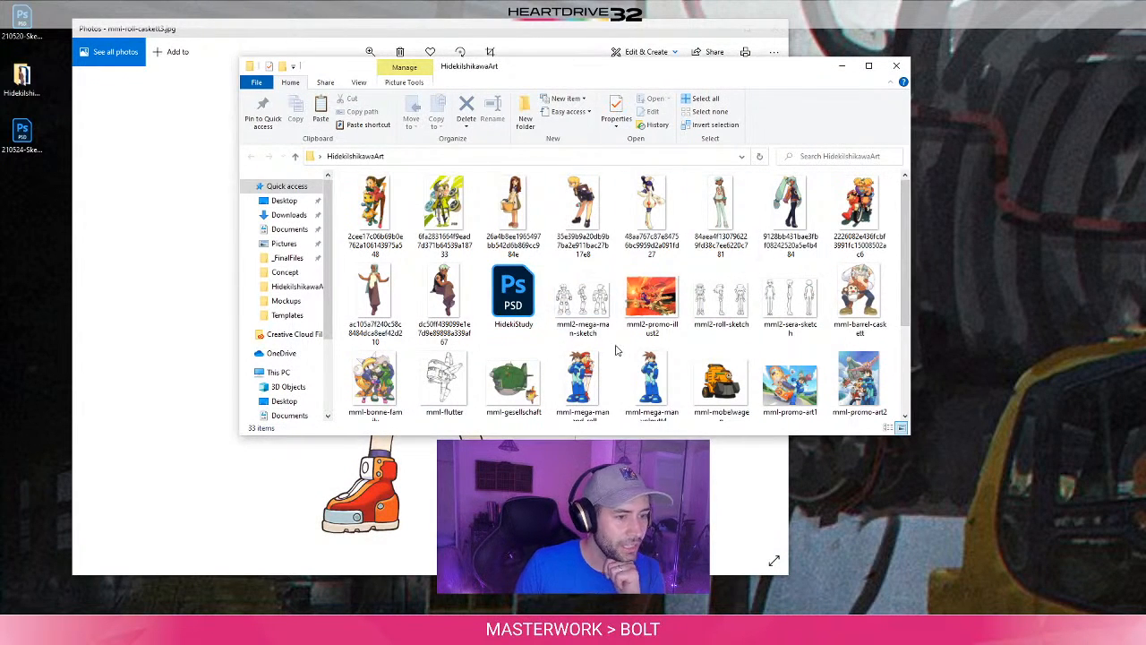
- View the image of the seated, green-haired character from the reference folder and close it
left_click(425, 295)
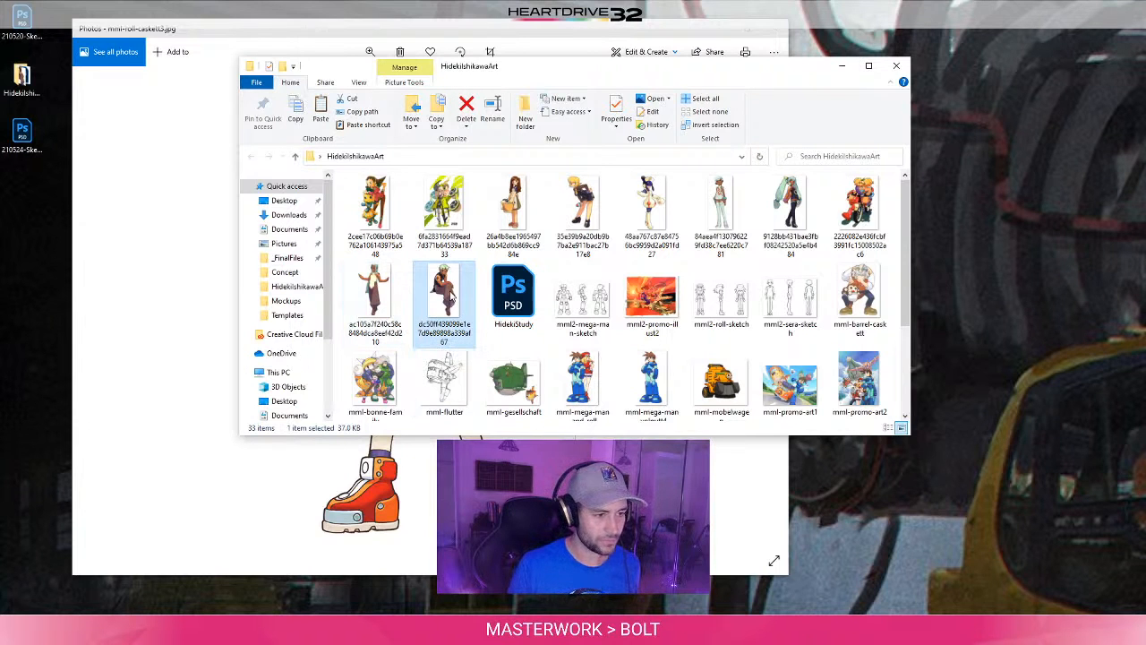
double_click(450, 288)
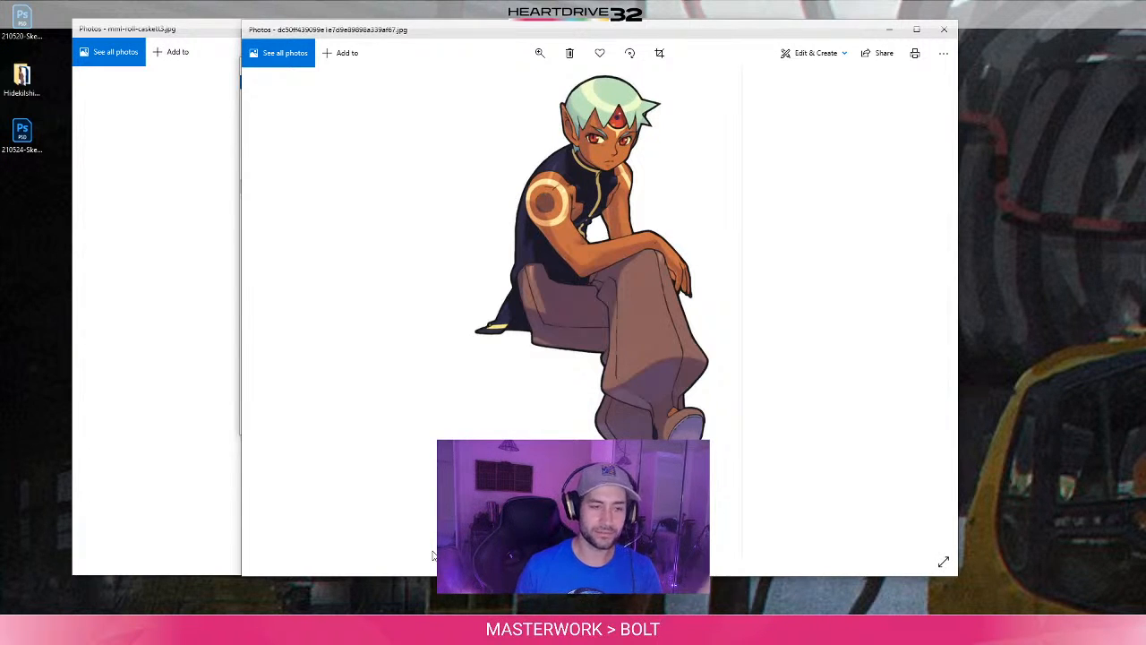
left_click(955, 33)
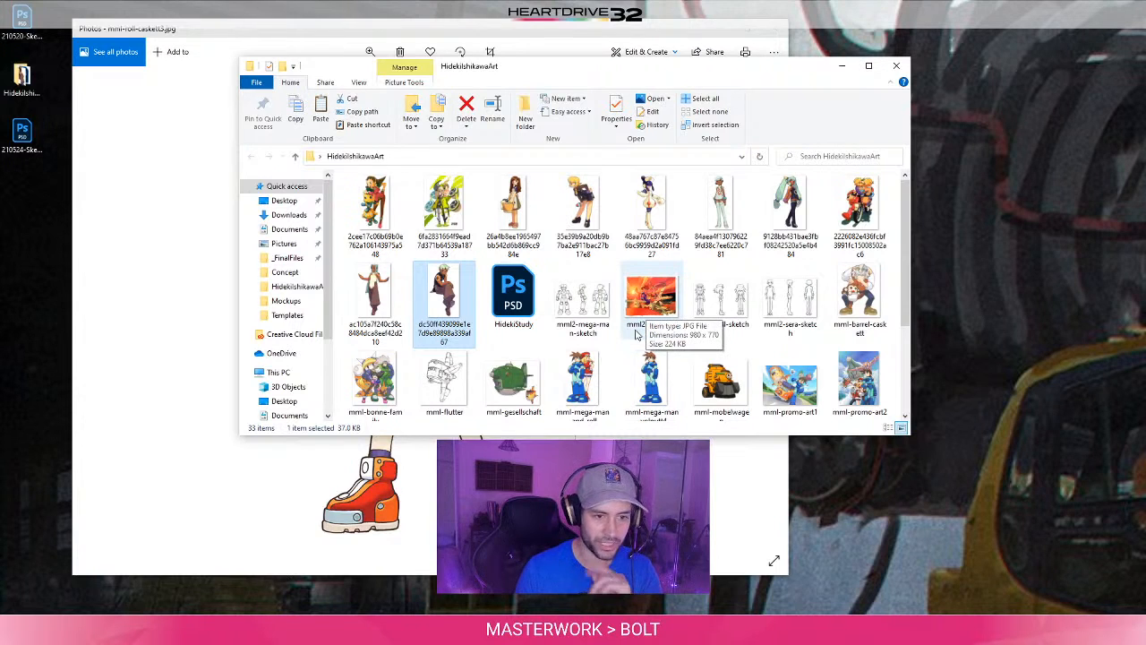
- Browse the reference folder, view the mml2-mega-man-sketch turnaround drawing and close it
scroll(636, 334, "down", 1)
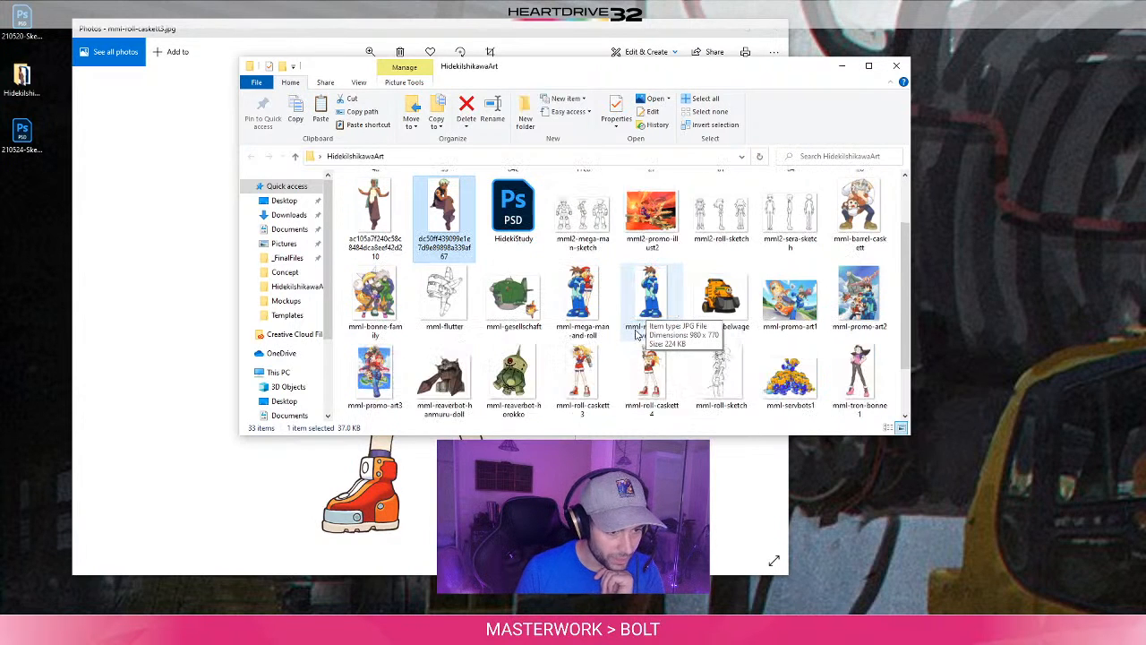
scroll(632, 366, "down", 1)
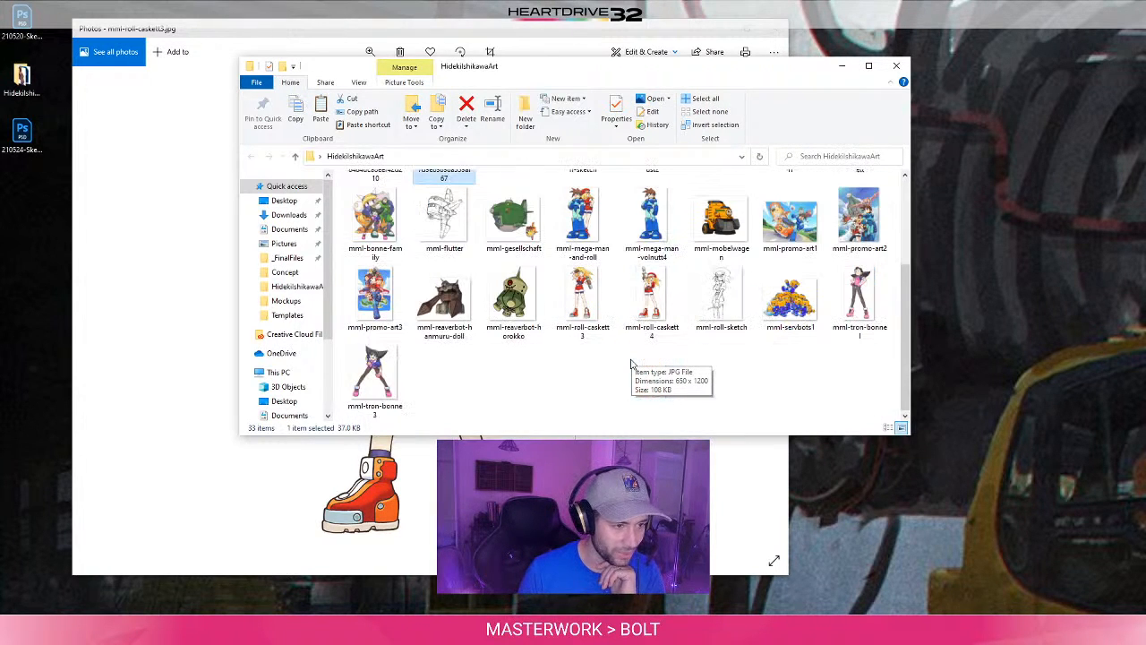
scroll(631, 366, "up", 2)
double_click(581, 319)
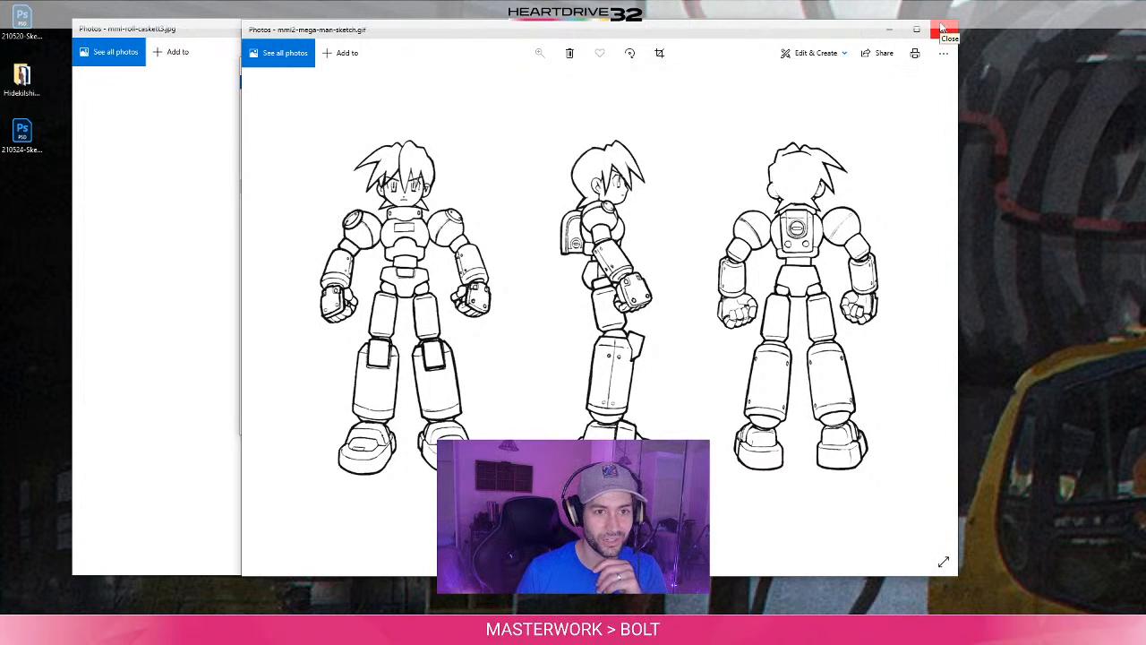
left_click(943, 29)
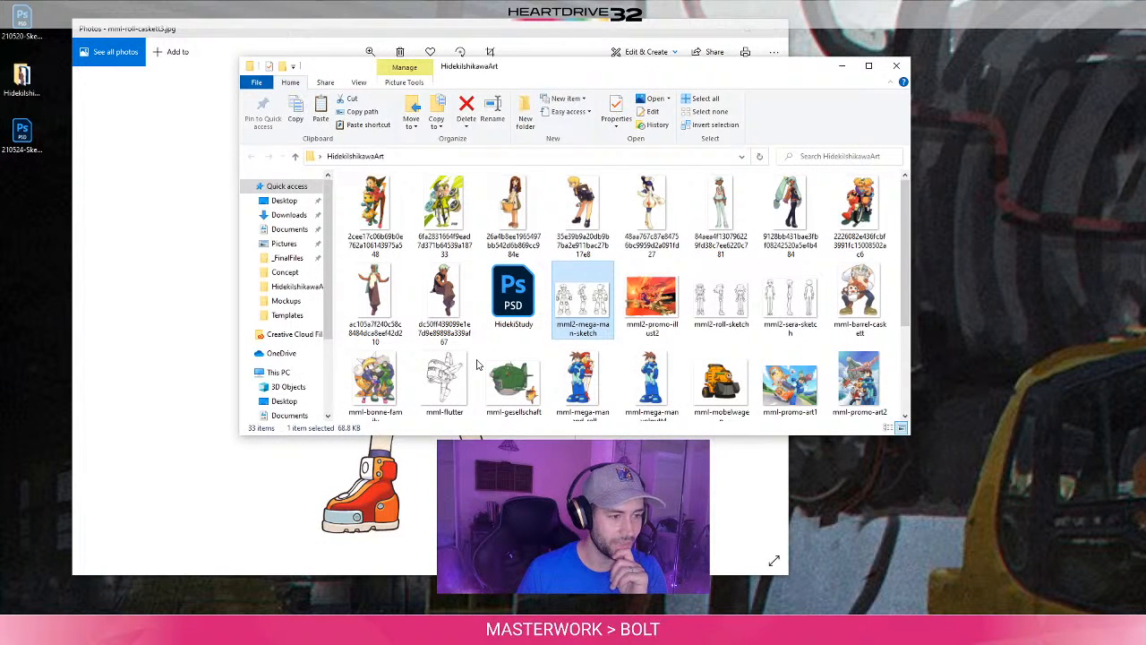
- Browse the references, view the mml-mega-man-volnutt4 image, and close it along with the remaining mml-roll-caskett3 image
left_click(395, 297)
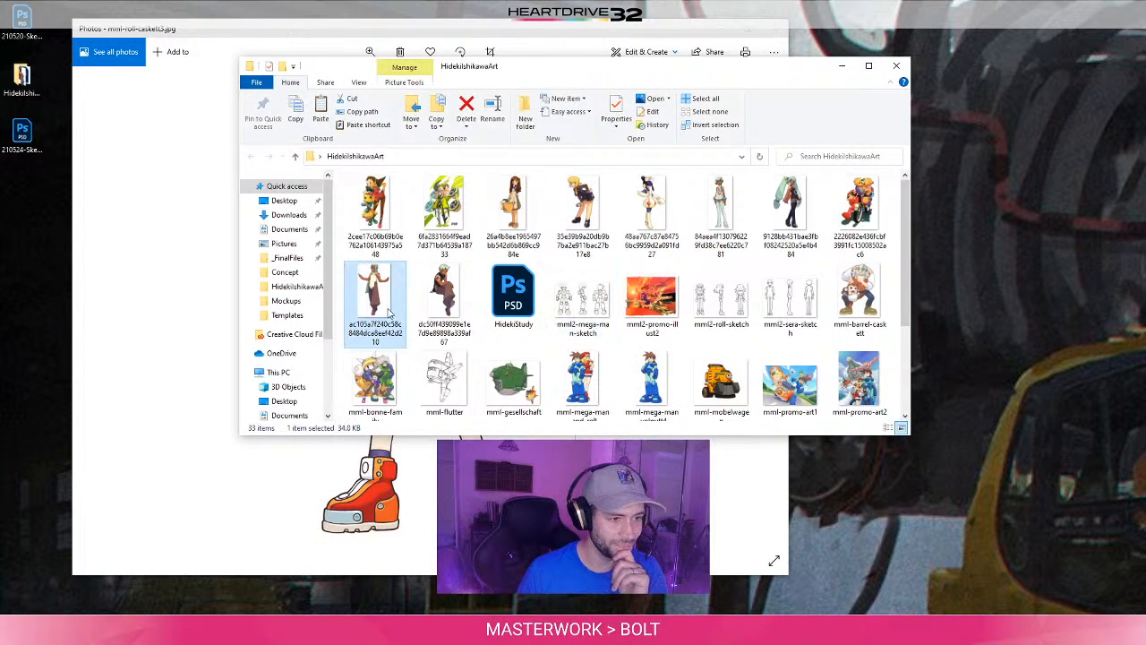
scroll(557, 273, "down", 3)
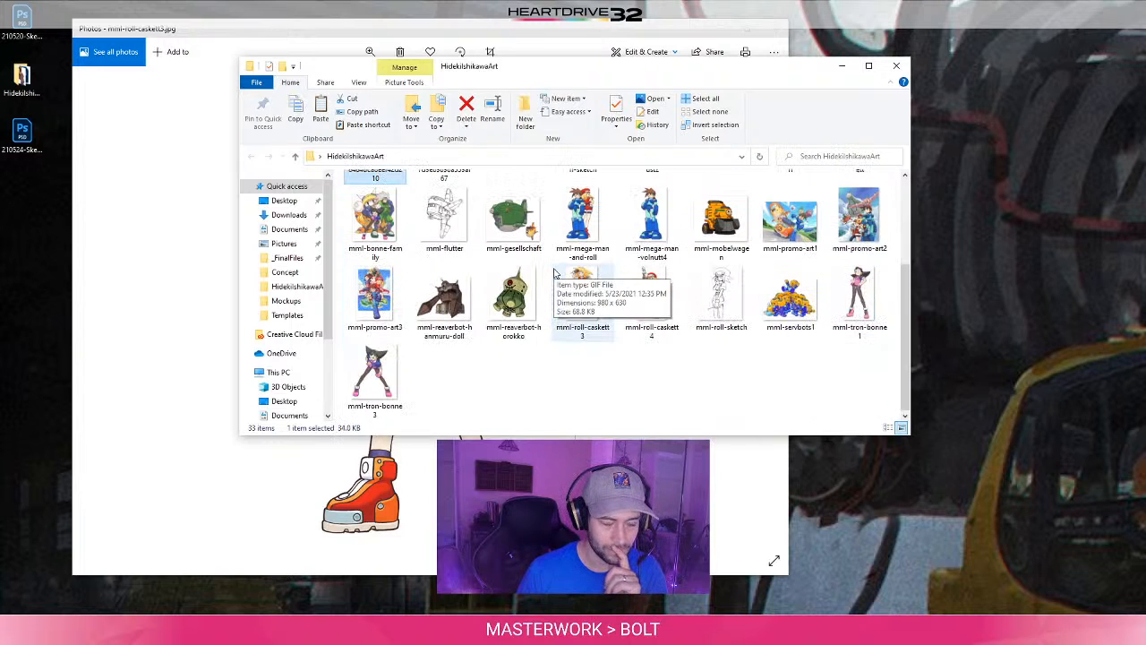
left_click(695, 387)
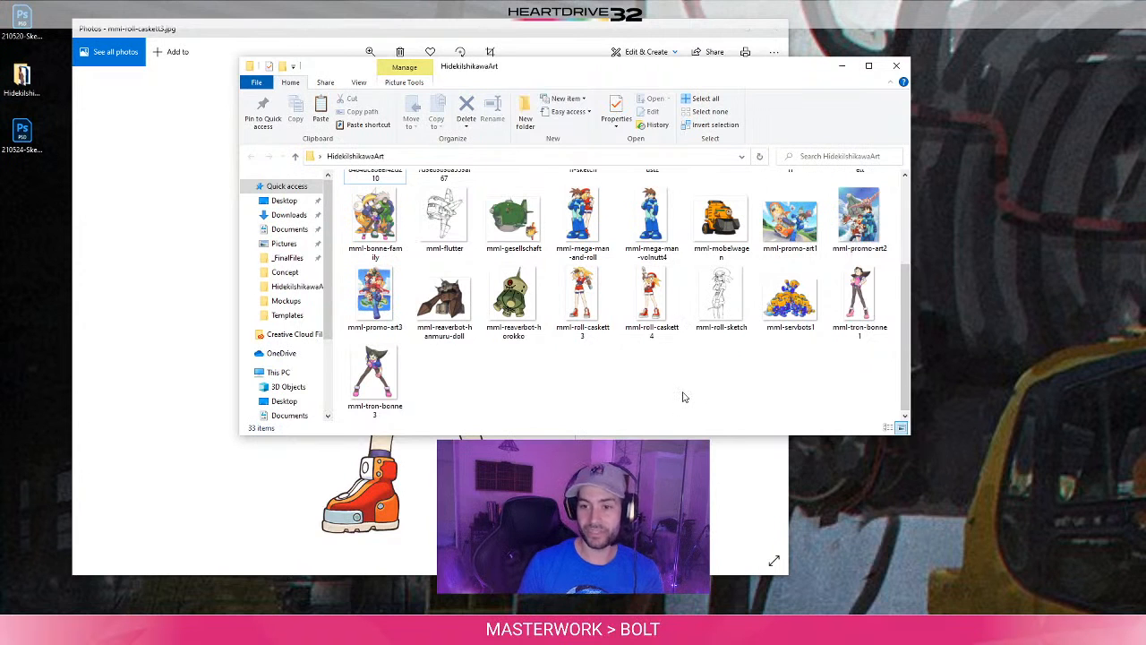
scroll(684, 397, "up", 3)
left_click(653, 382)
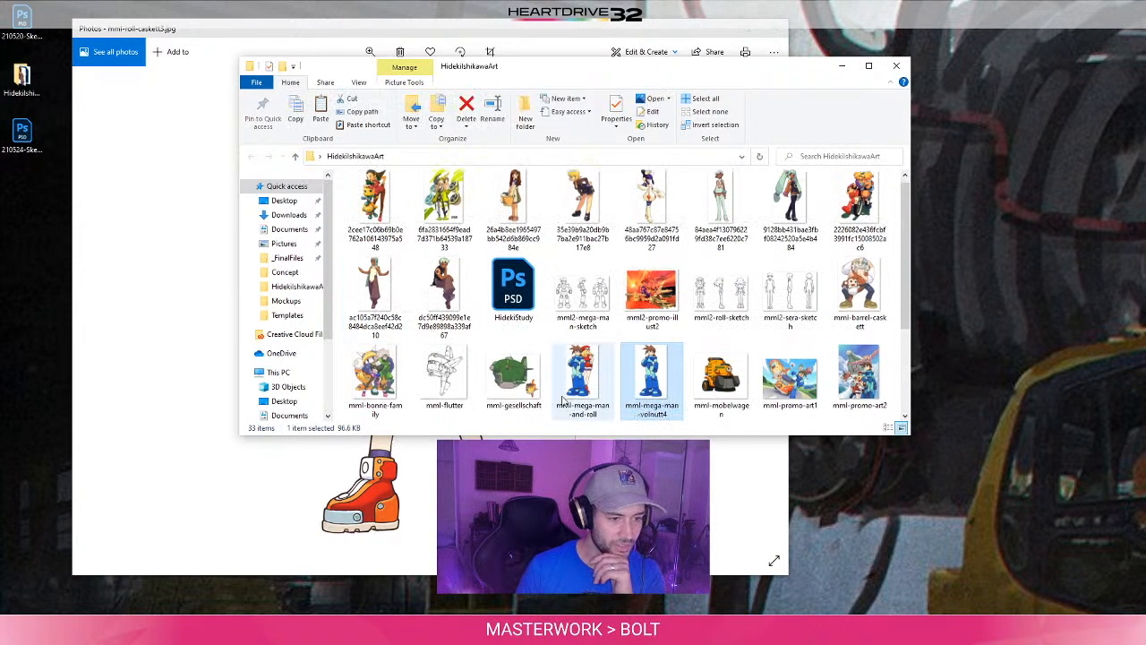
double_click(664, 384)
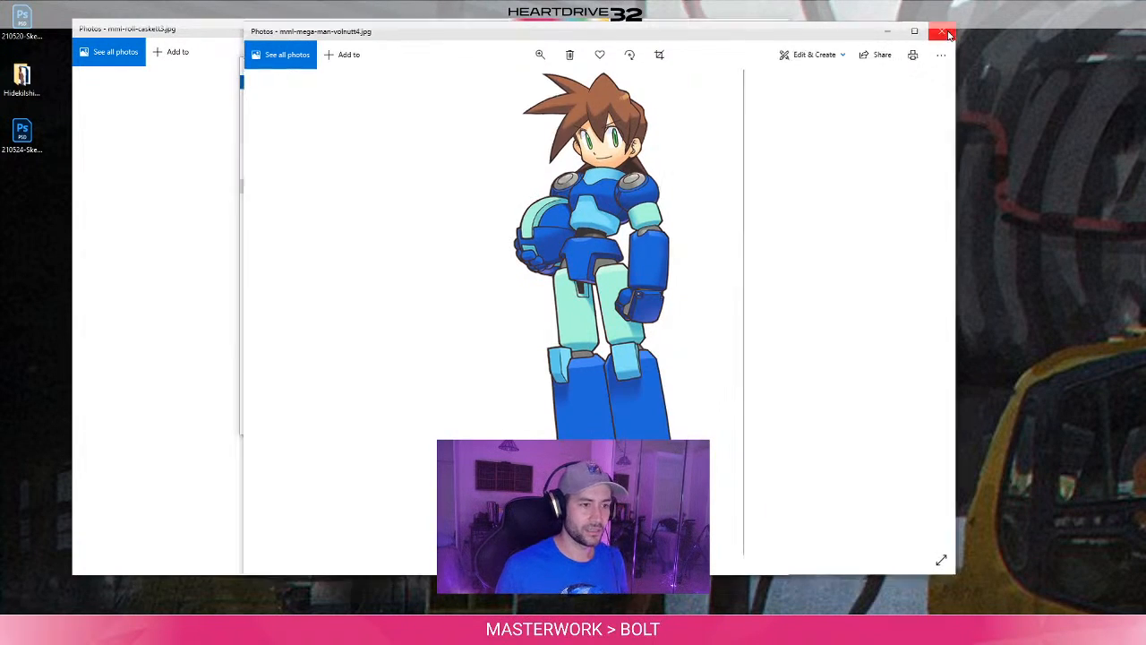
left_click(944, 29)
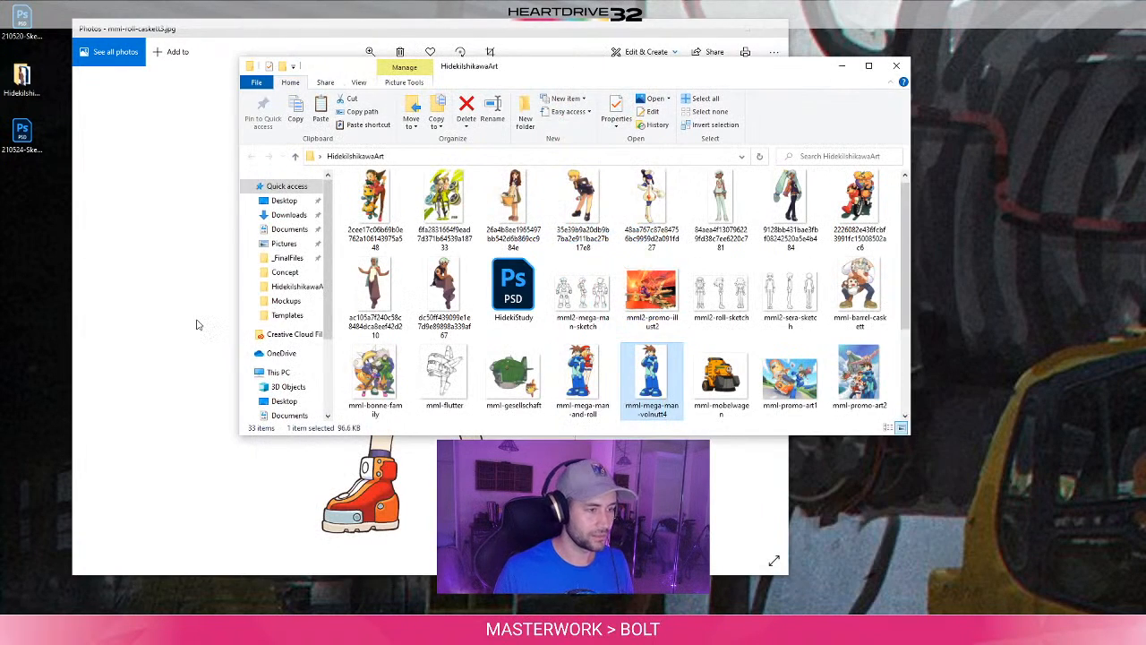
left_click(775, 27)
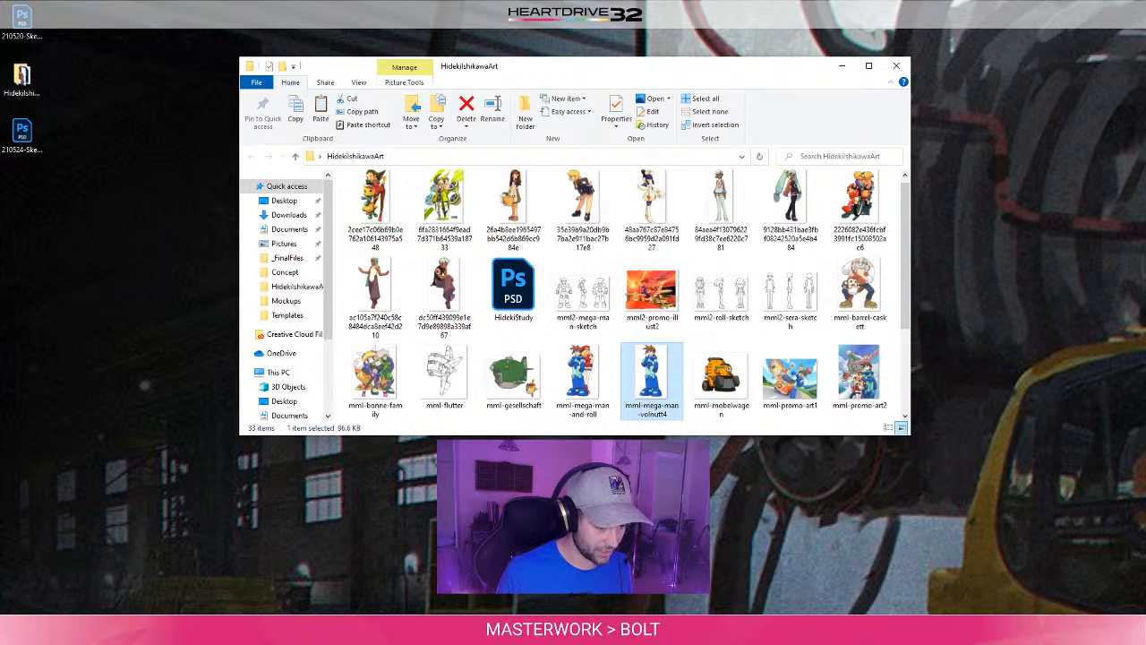
- Switch to Photoshop and place the mml-mega-man-volnutt4 image from the reference folder into the HidekiStudy.psd document
left_click(463, 629)
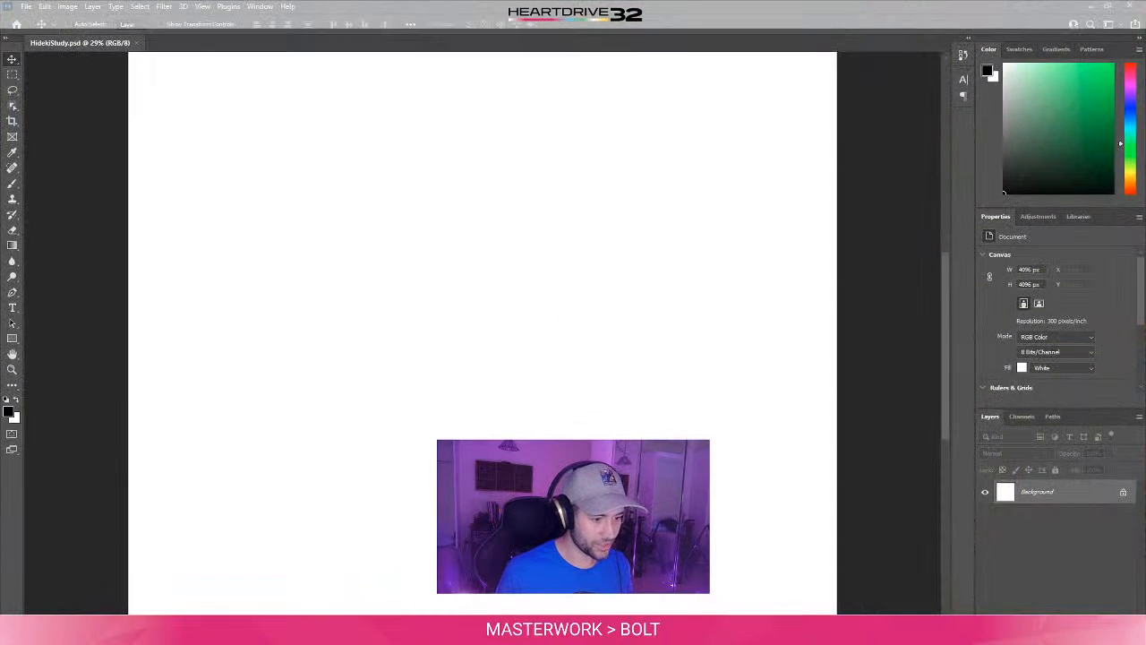
left_click(483, 629)
left_click(872, 48)
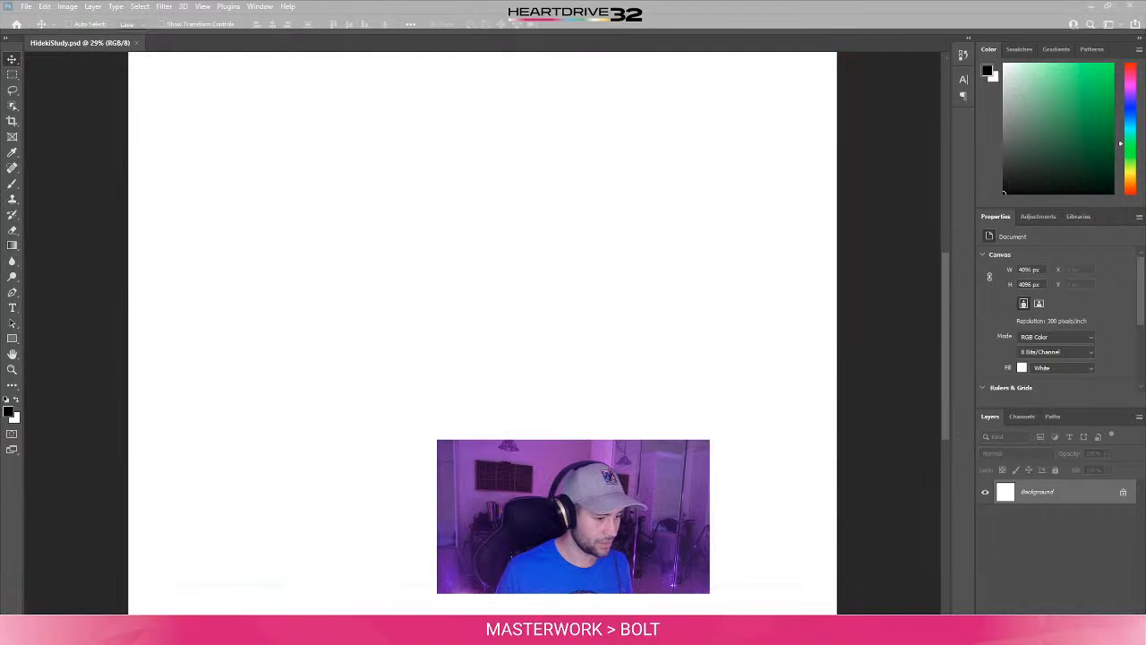
left_click(319, 598)
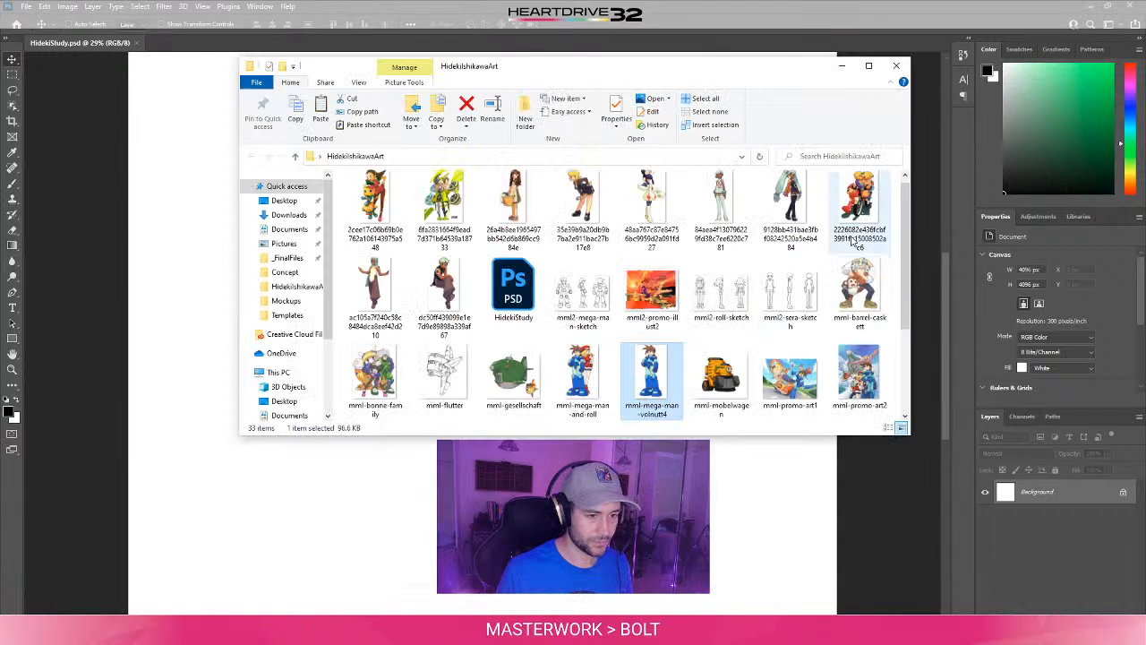
left_click_drag(652, 381, 801, 312)
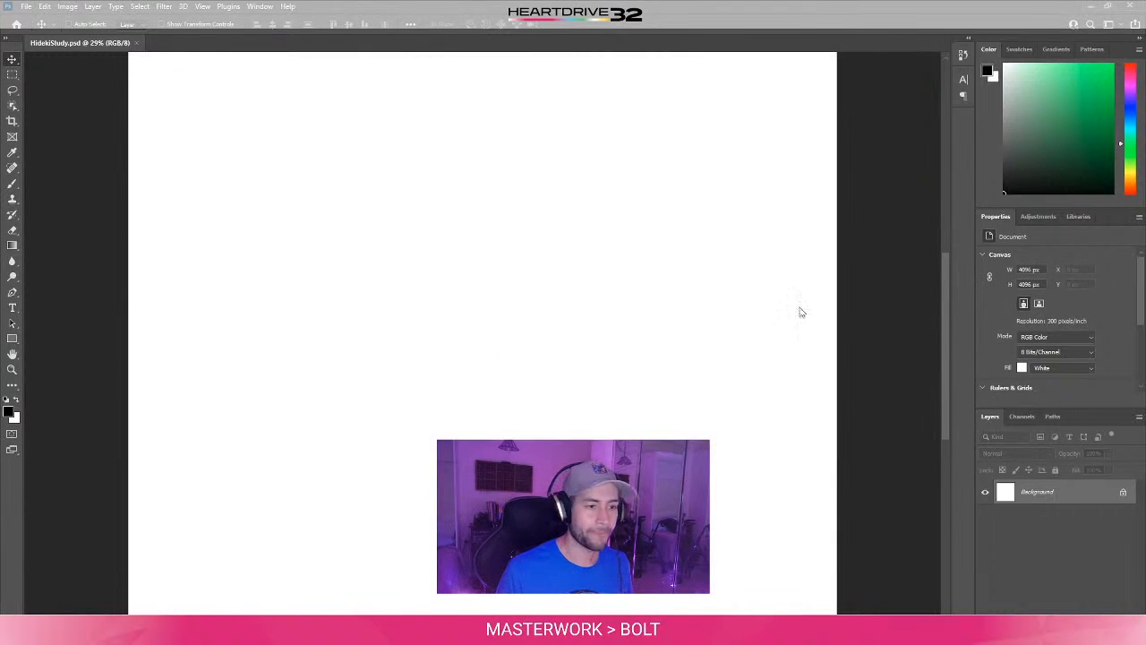
key("Return")
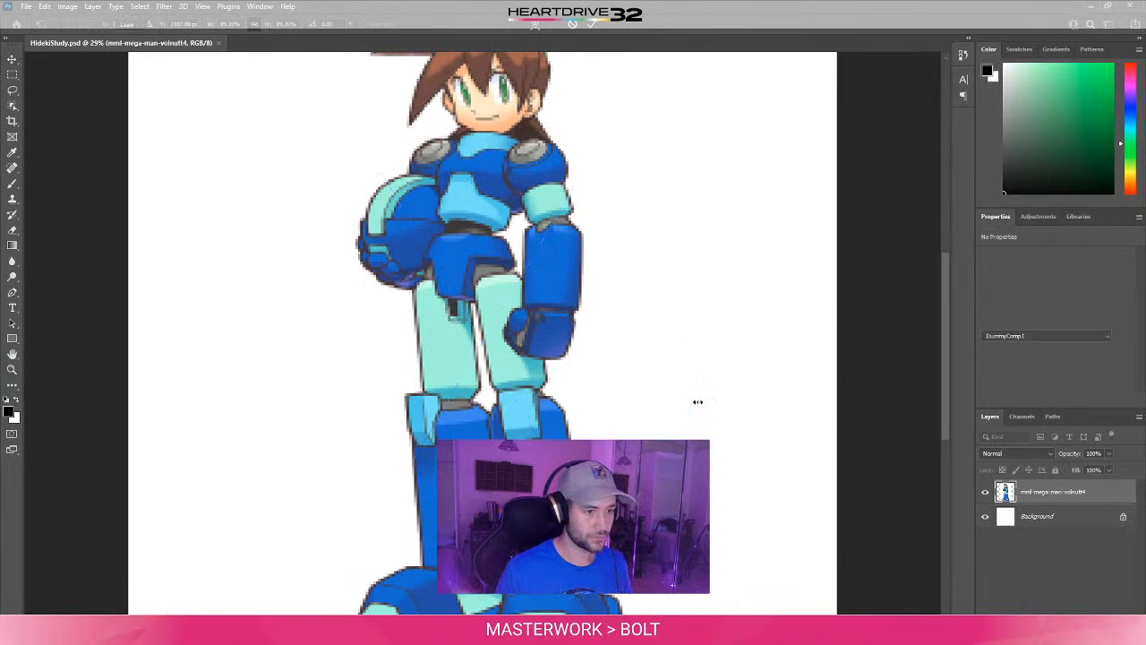
- Commit the placed Mega Man artwork and move it toward the canvas's left side, to about X 145 px, Y 28 px
key("ctrl+0")
key("ctrl+t")
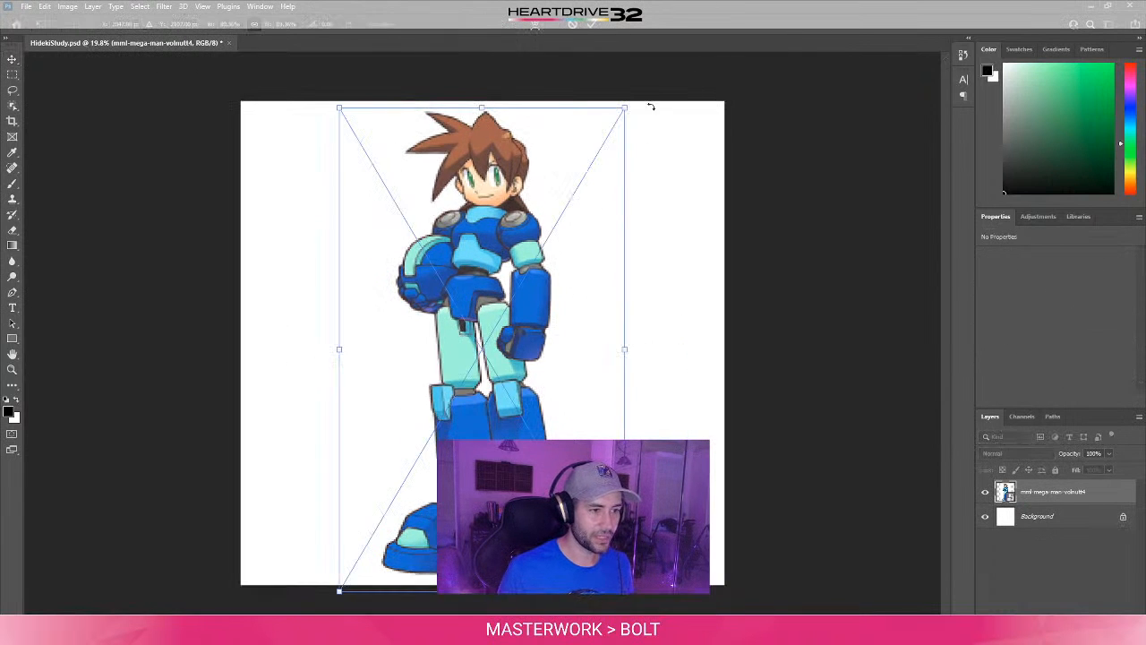
key("Return")
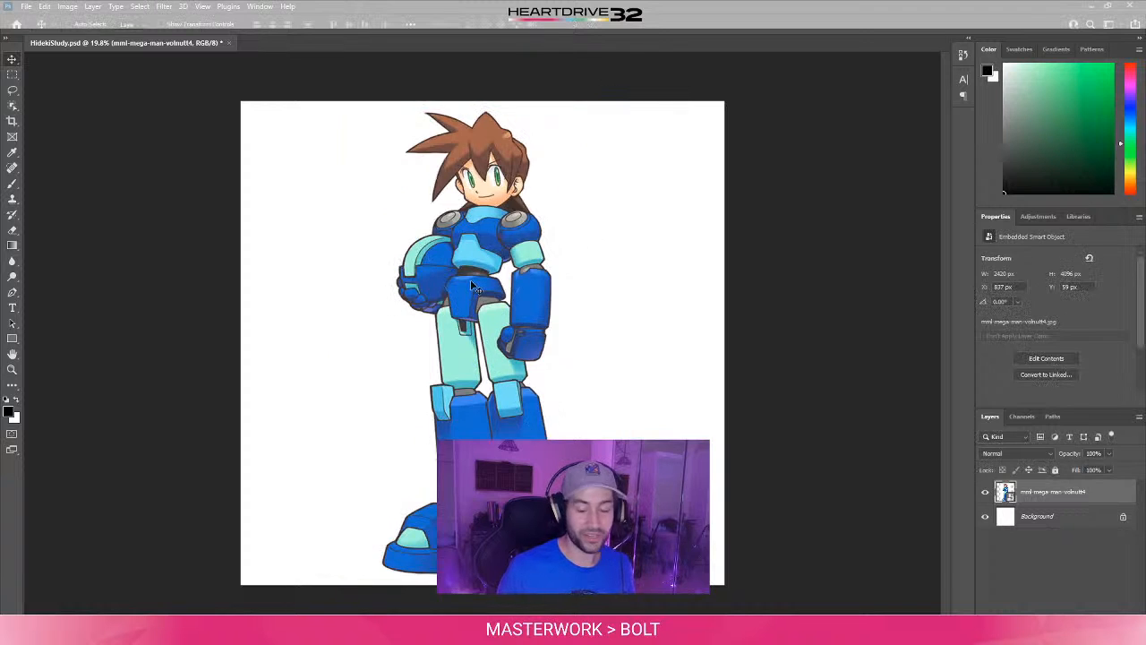
left_click_drag(444, 316, 364, 313)
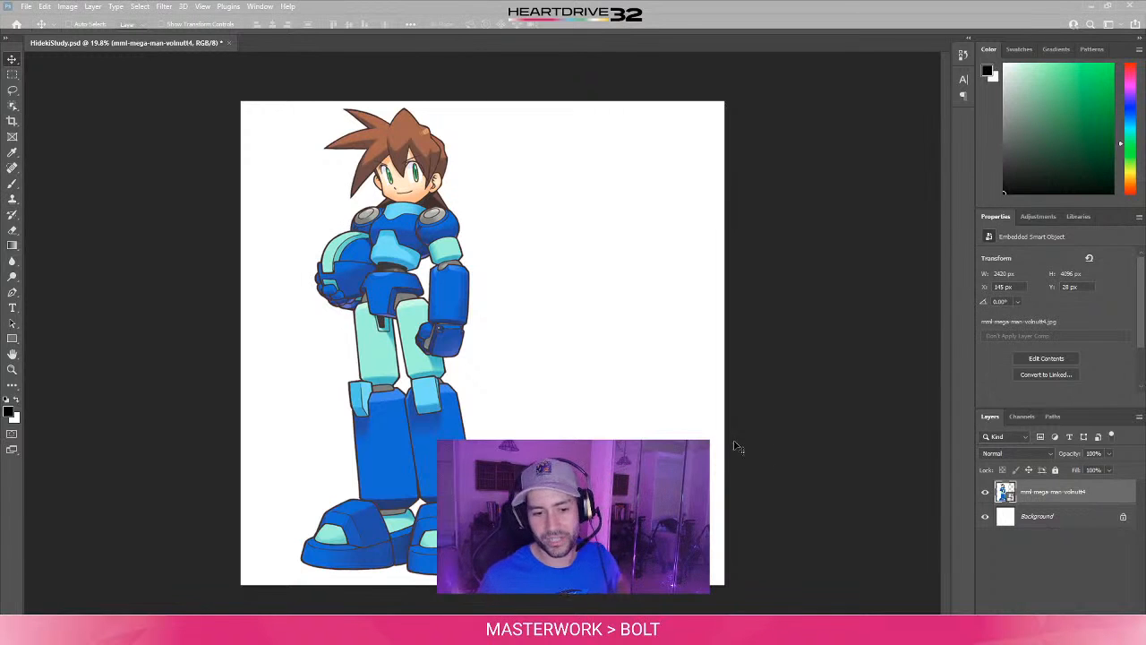
- Add a new empty layer above the mml-mega-man-volnutt4 layer and make the artwork layer active again
left_click(1086, 609)
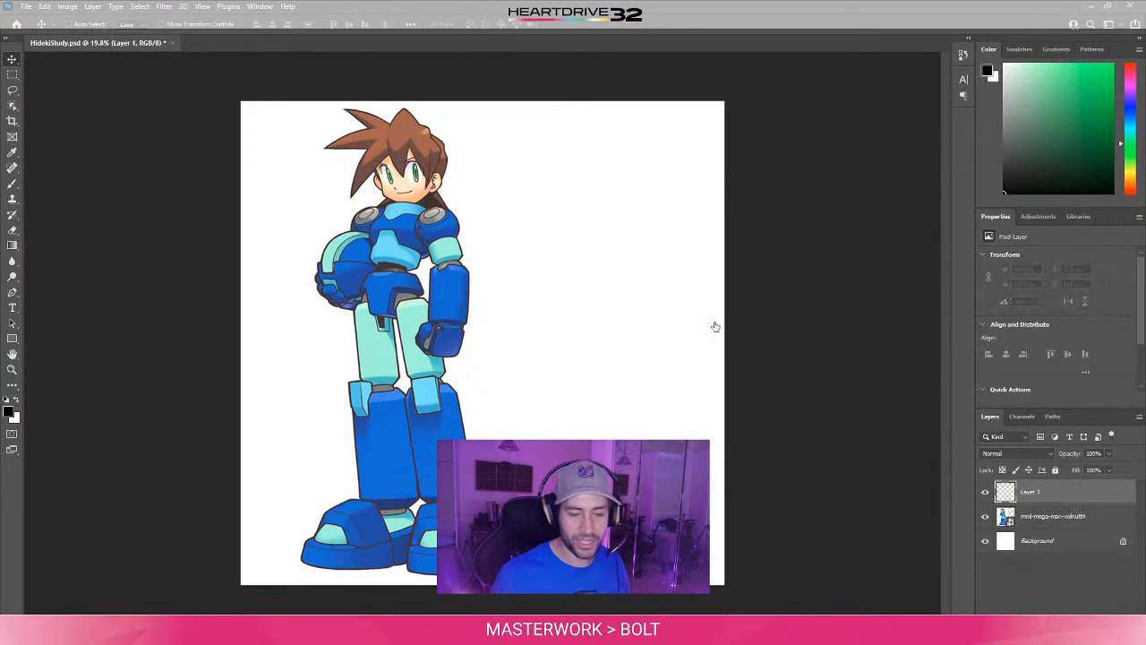
left_click(1083, 515)
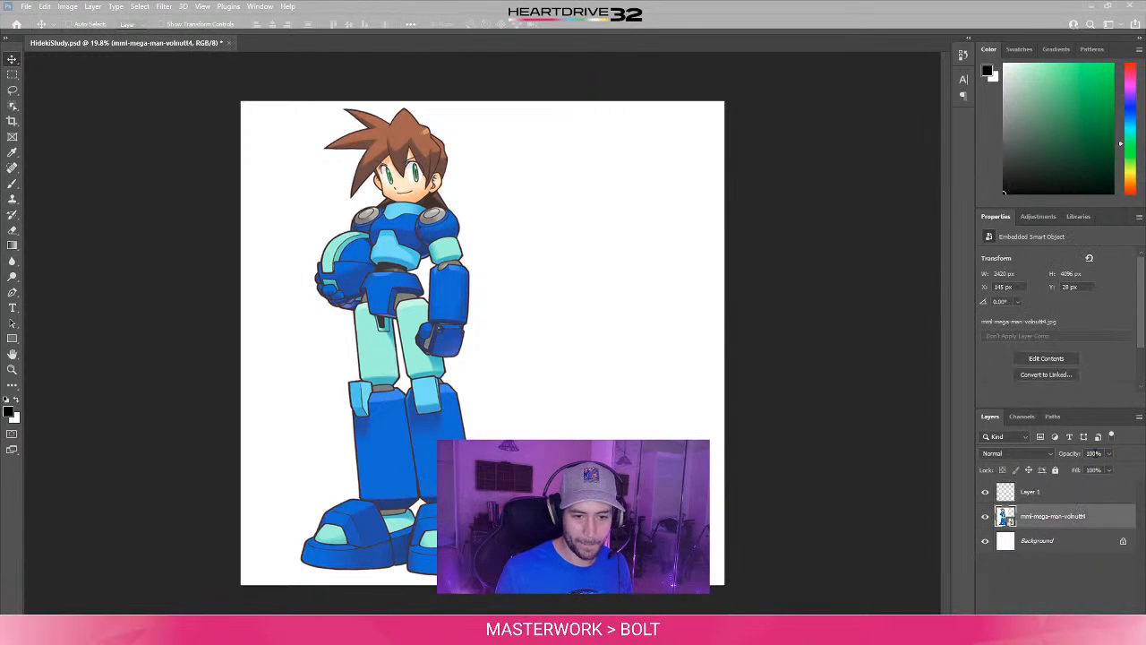
- Reduce the mml-mega-man-volnutt4 layer's opacity to 50% and make the empty Layer 1 active for drawing
double_click(1093, 453)
type("50")
key("Tab")
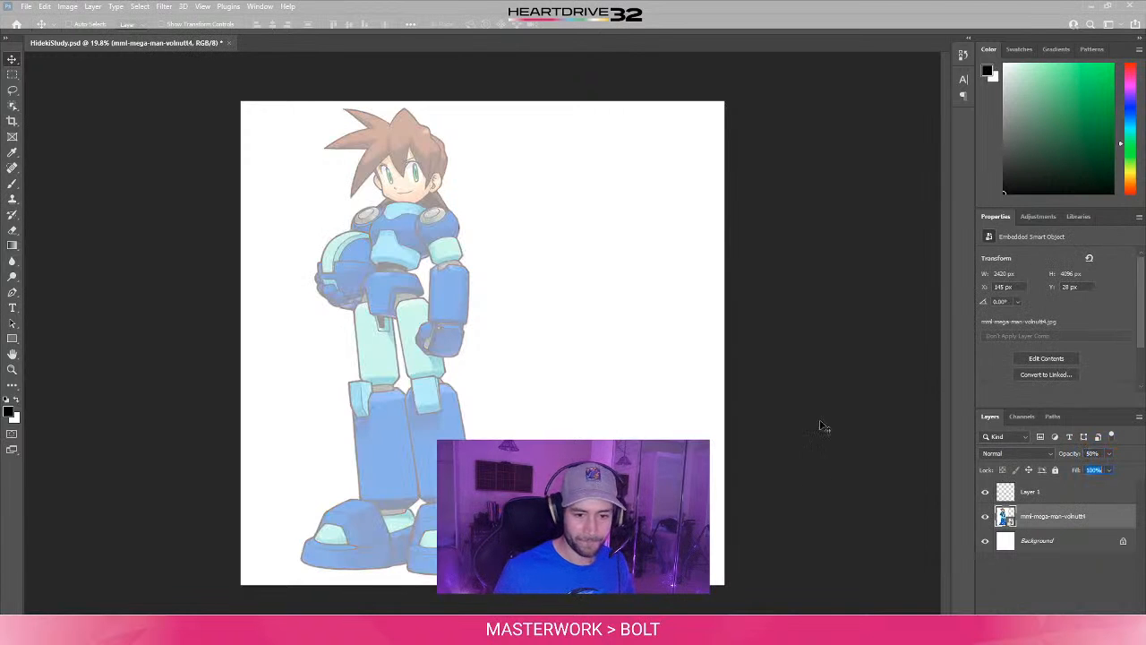
left_click(1026, 497)
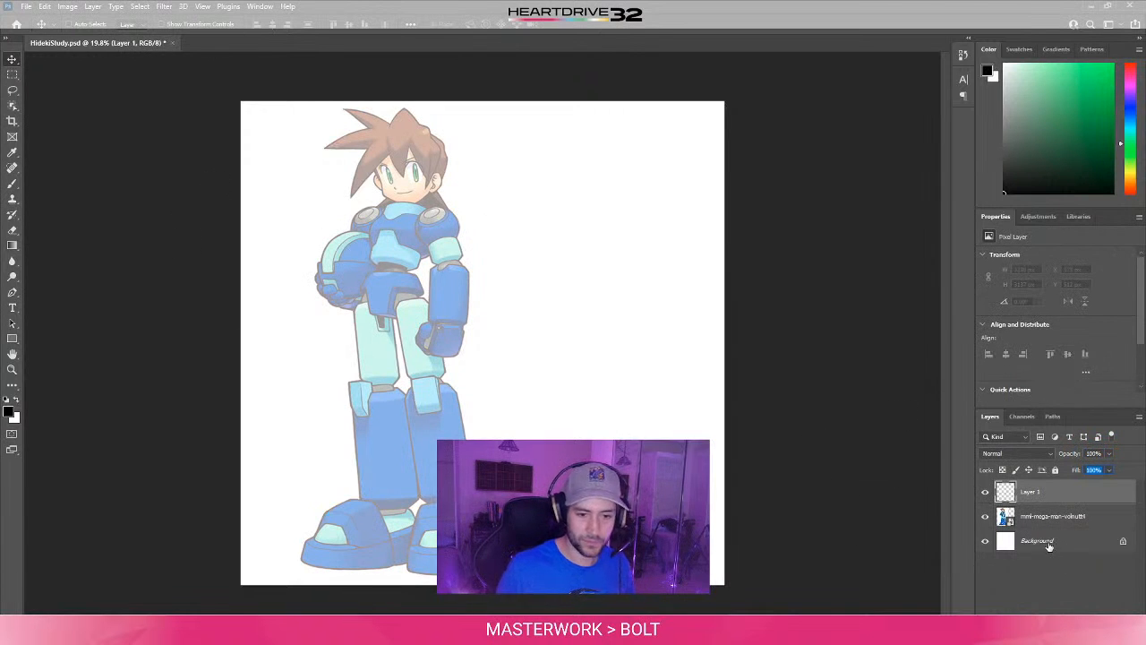
key("Return")
- Hide the interface panels so that only the canvas with the faded artwork fills the workspace
key("ctrl+plus")
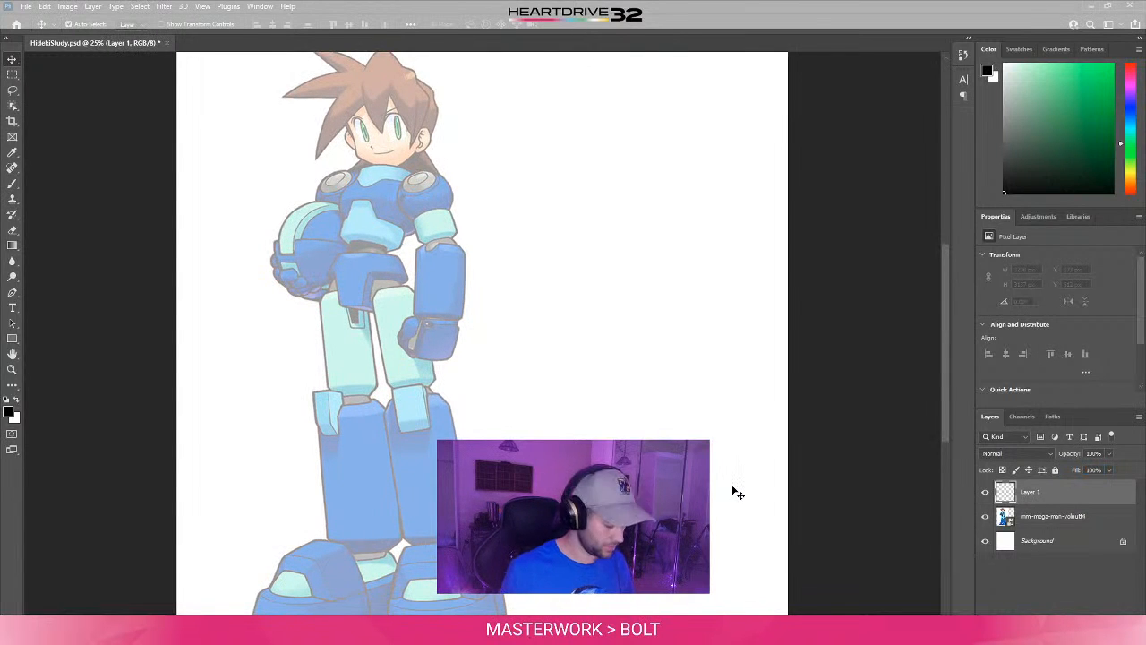
key("ctrl+minus")
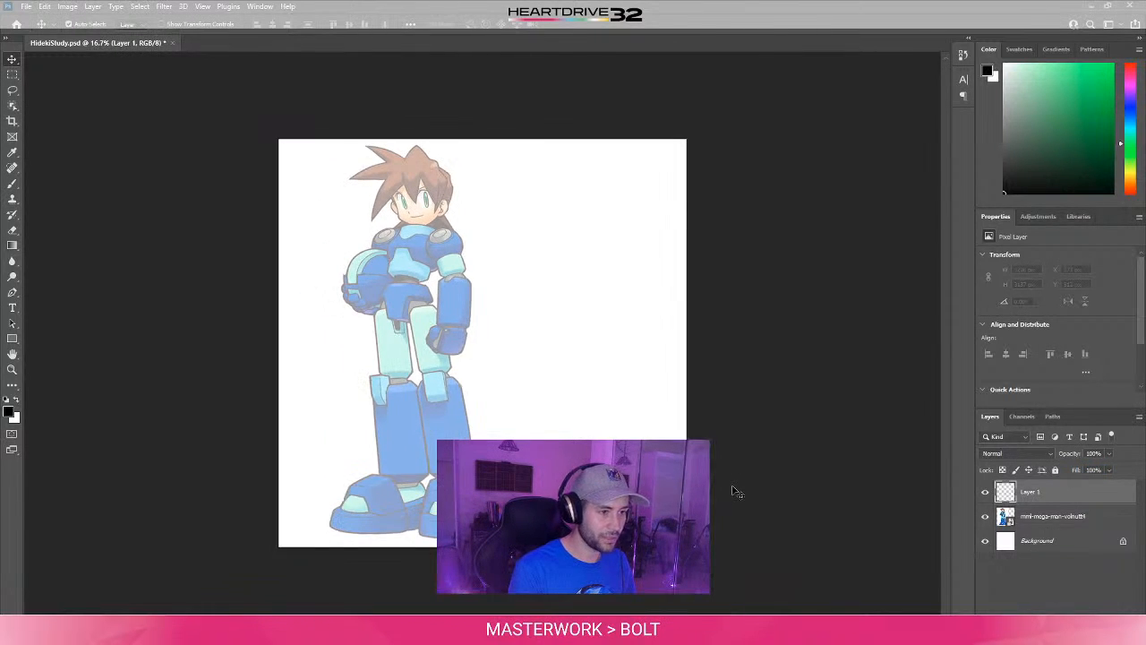
key("Tab")
mouse_move(627, 190)
left_mouse_down()
mouse_move(678, 238)
mouse_move(571, 187)
left_mouse_up()
key("Delete")
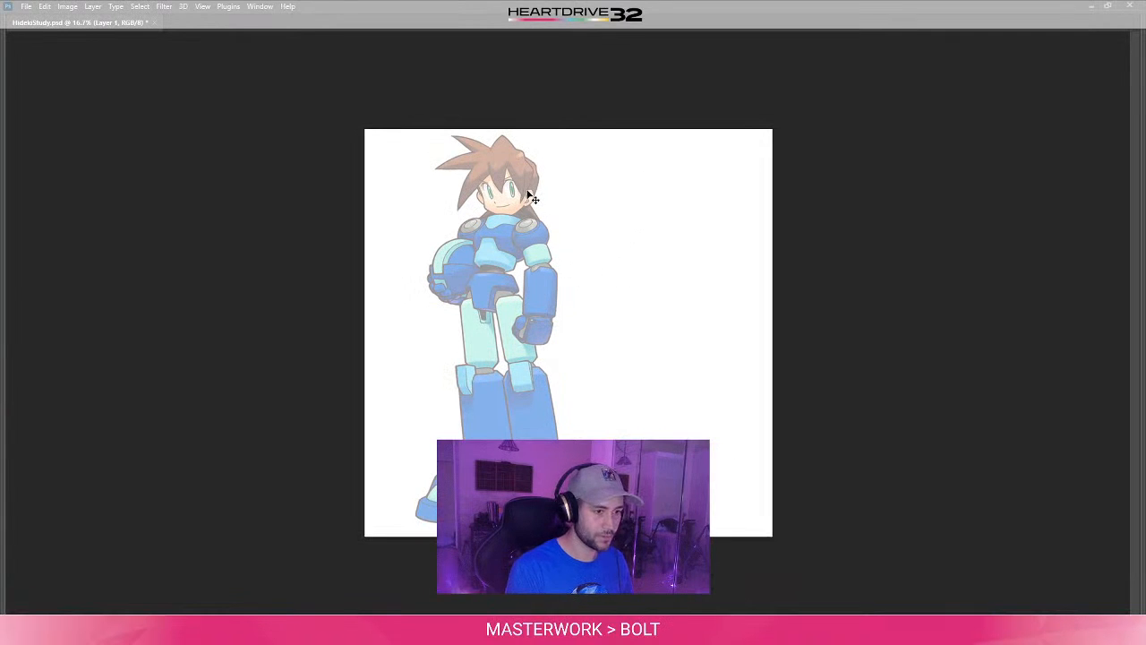
mouse_move(682, 255)
left_mouse_down()
mouse_move(653, 295)
mouse_move(649, 285)
left_mouse_up()
key("ctrl+z")
key("ctrl+z")
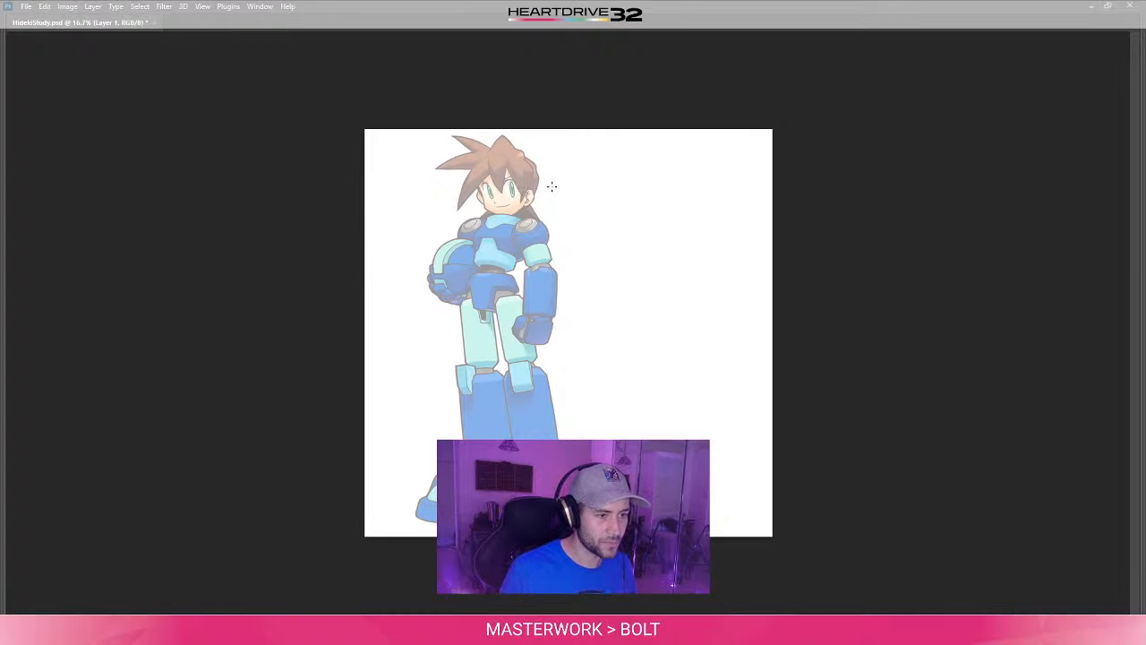
left_click_drag(495, 163, 484, 176)
mouse_move(521, 199)
left_mouse_down()
mouse_move(502, 163)
mouse_move(527, 199)
left_mouse_up()
key("ctrl+z")
- Sketch a rough double circle over the character's head and a slanted centre line running down the face to the chin
key("ctrl+plus")
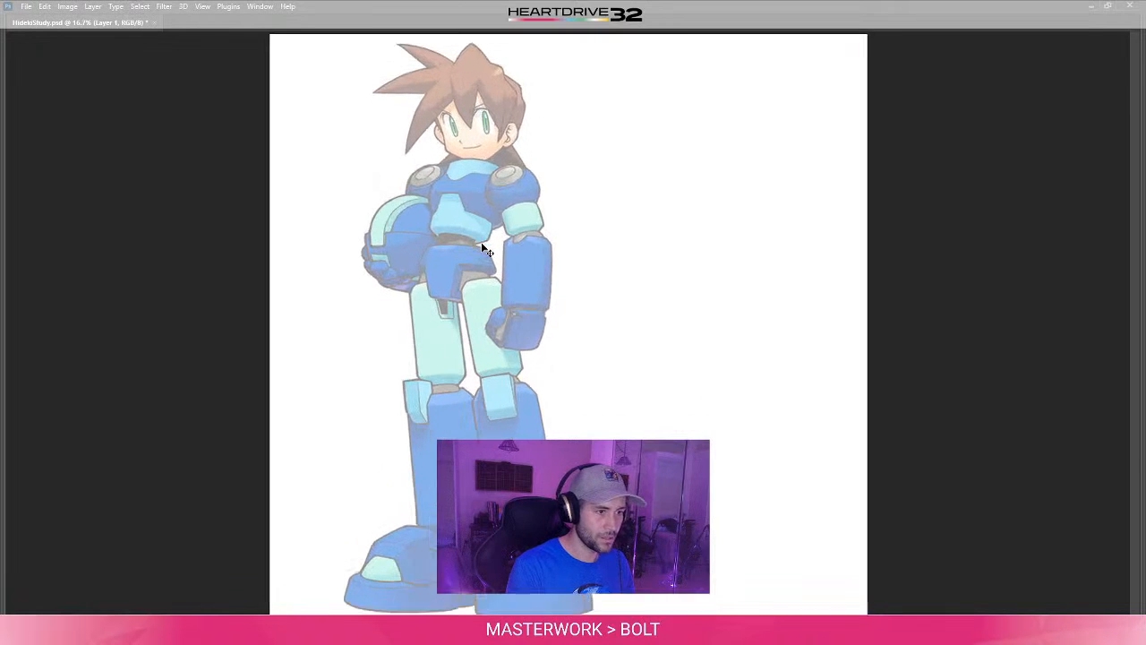
left_click_drag(618, 262, 642, 325)
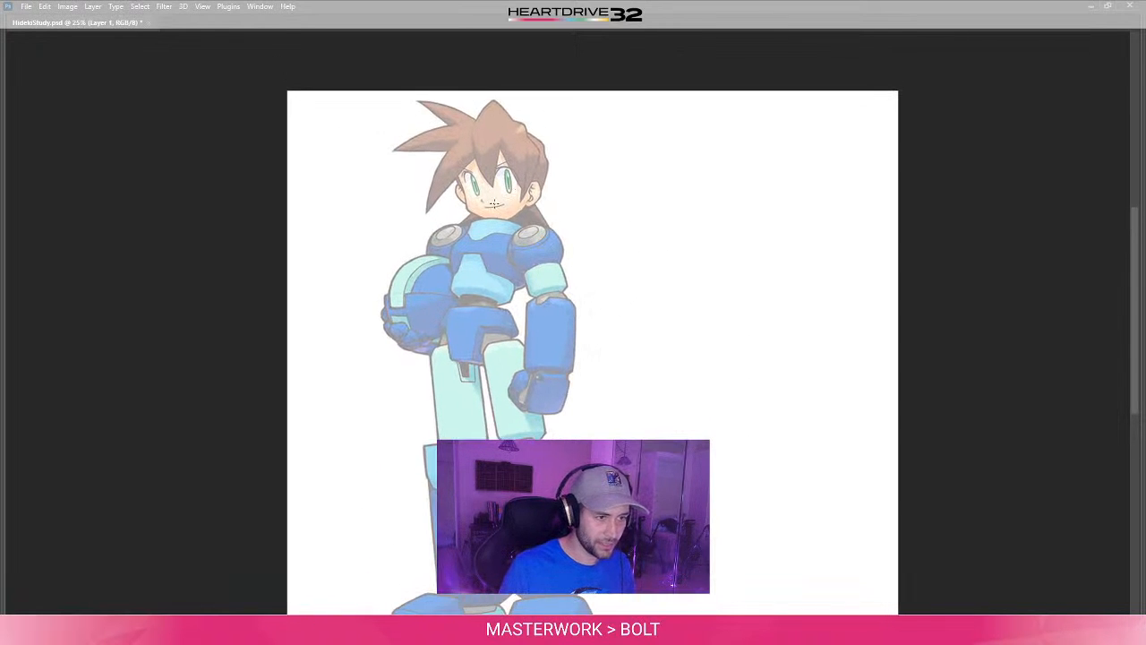
mouse_move(460, 185)
left_mouse_down()
mouse_move(528, 179)
mouse_move(519, 199)
left_mouse_up()
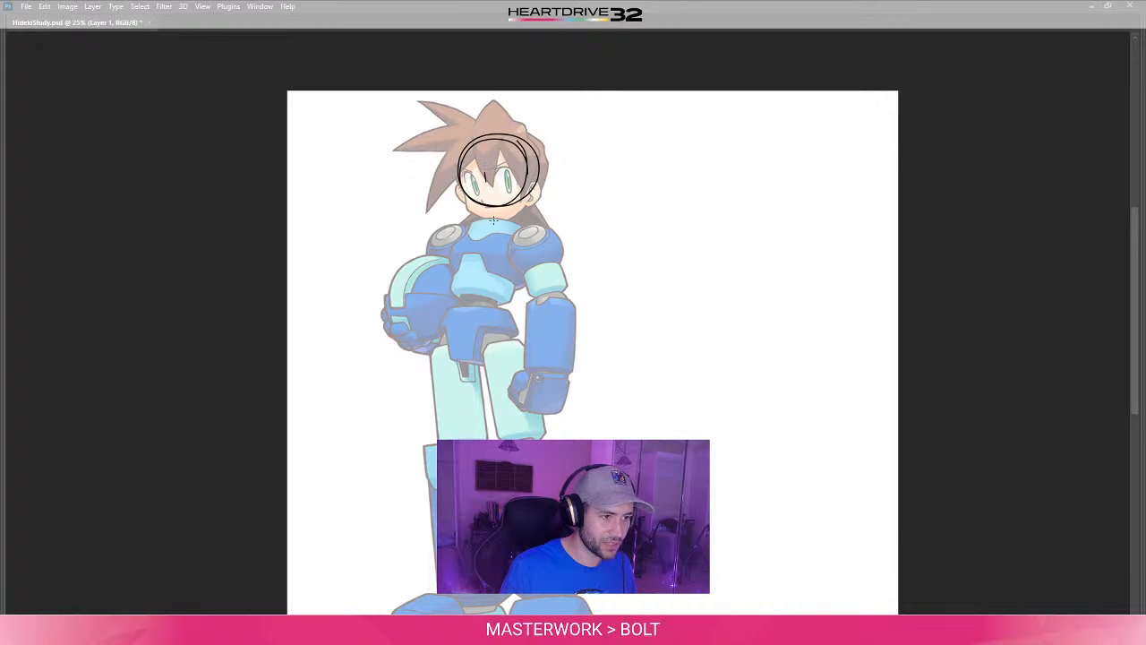
left_click_drag(484, 174, 496, 236)
key("ctrl+z")
key("ctrl+z")
key("ctrl+z")
key("ctrl+z")
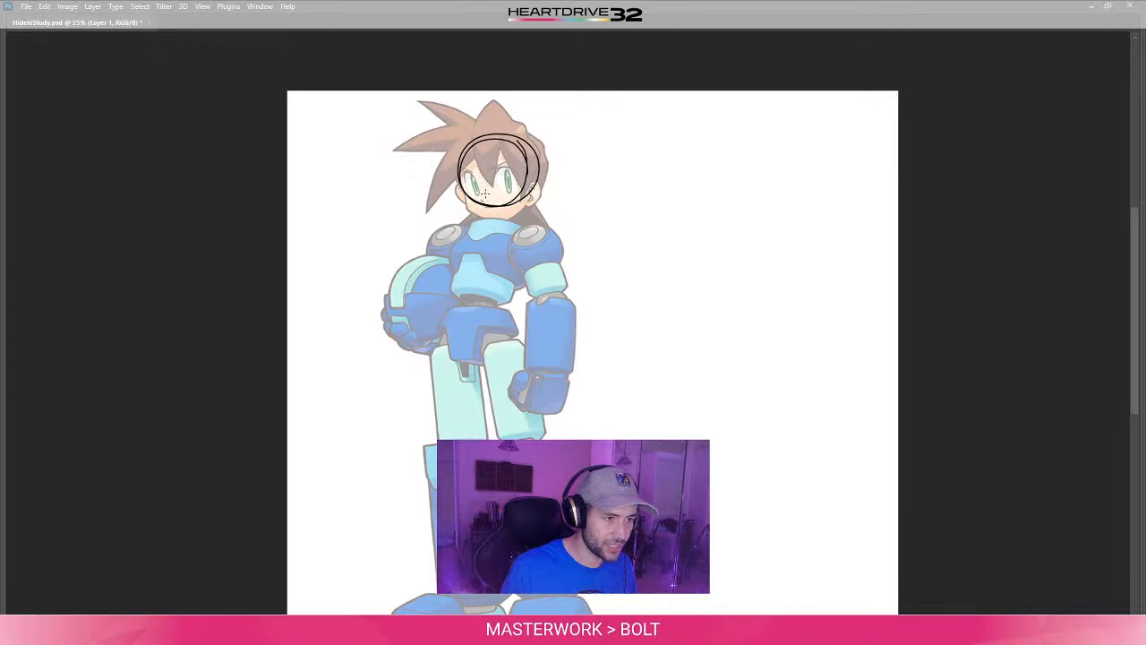
left_click_drag(483, 176, 490, 218)
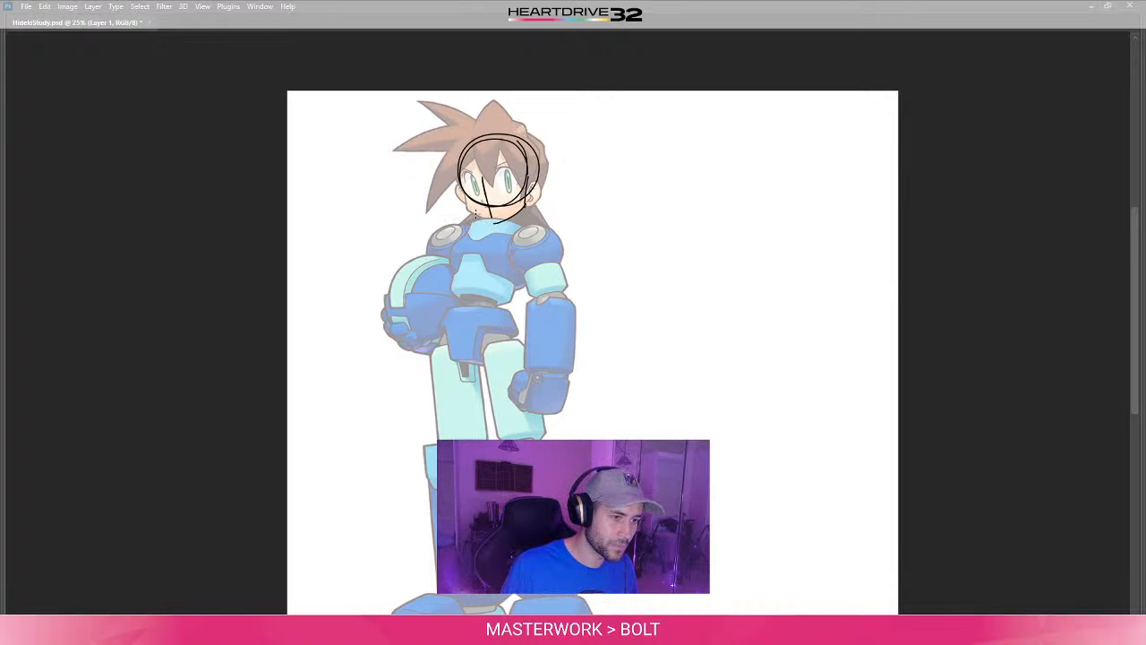
- Complete the angular jaw with a straight line from the chin to the jaw corner and up the side of the face
mouse_move(466, 209)
left_mouse_down()
mouse_move(507, 226)
mouse_move(495, 223)
left_mouse_up()
key("ctrl+z")
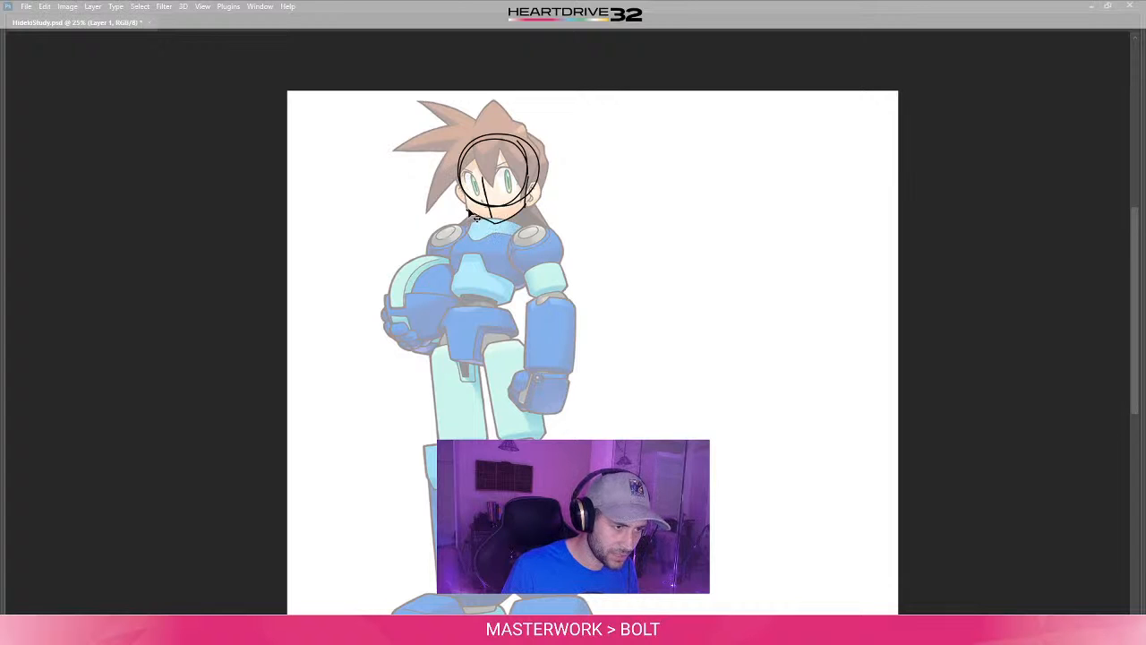
left_click_drag(468, 211, 463, 181)
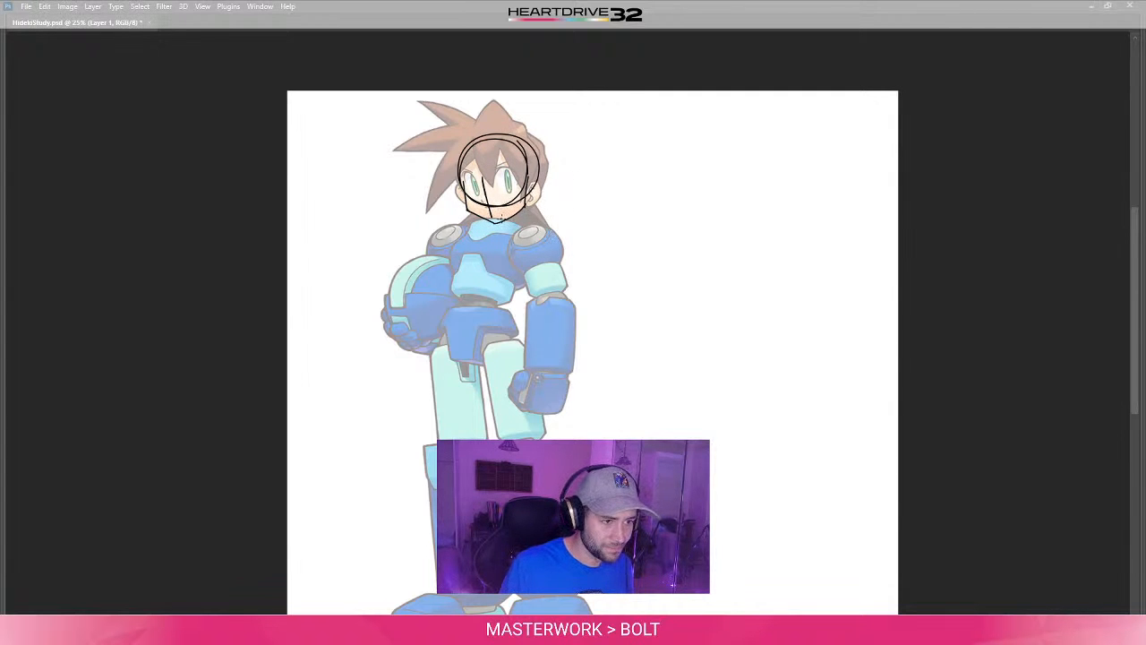
- Draw a guide line across the face along the tops of both eyes
key("ctrl+plus")
key("ctrl+plus")
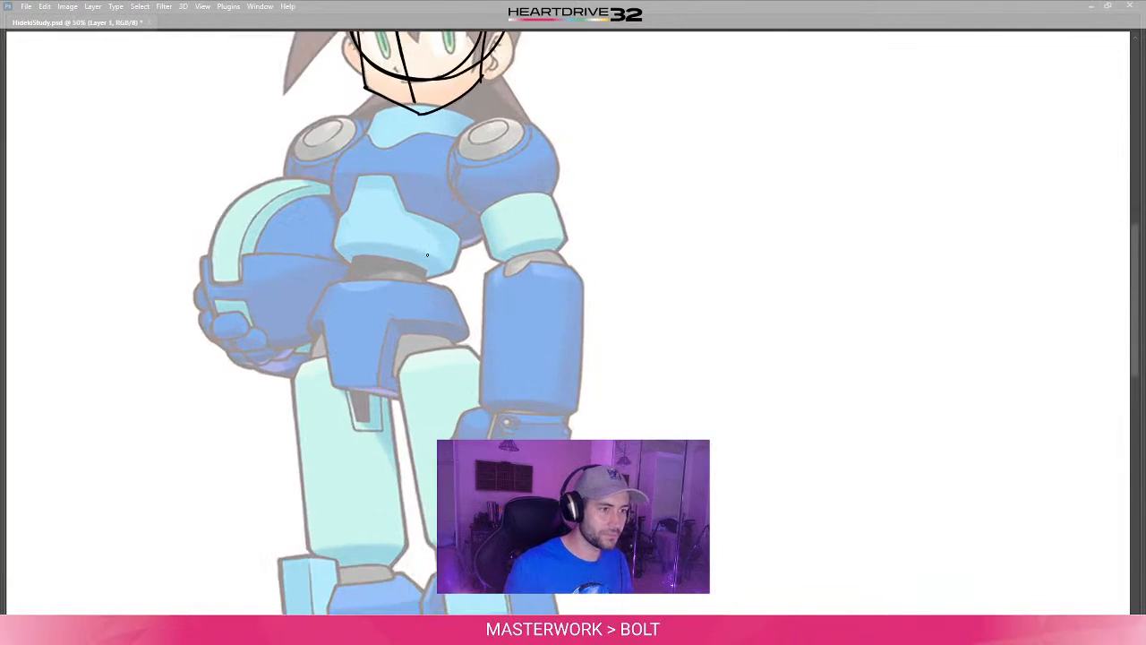
left_click_drag(550, 195, 587, 452)
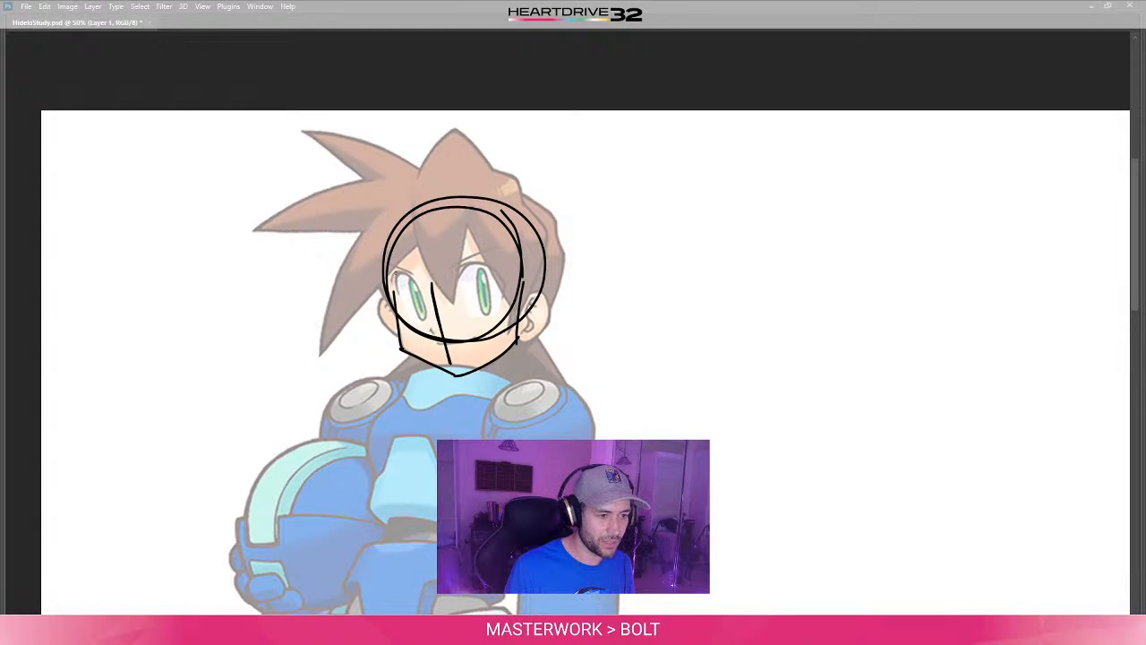
left_click_drag(391, 276, 500, 273)
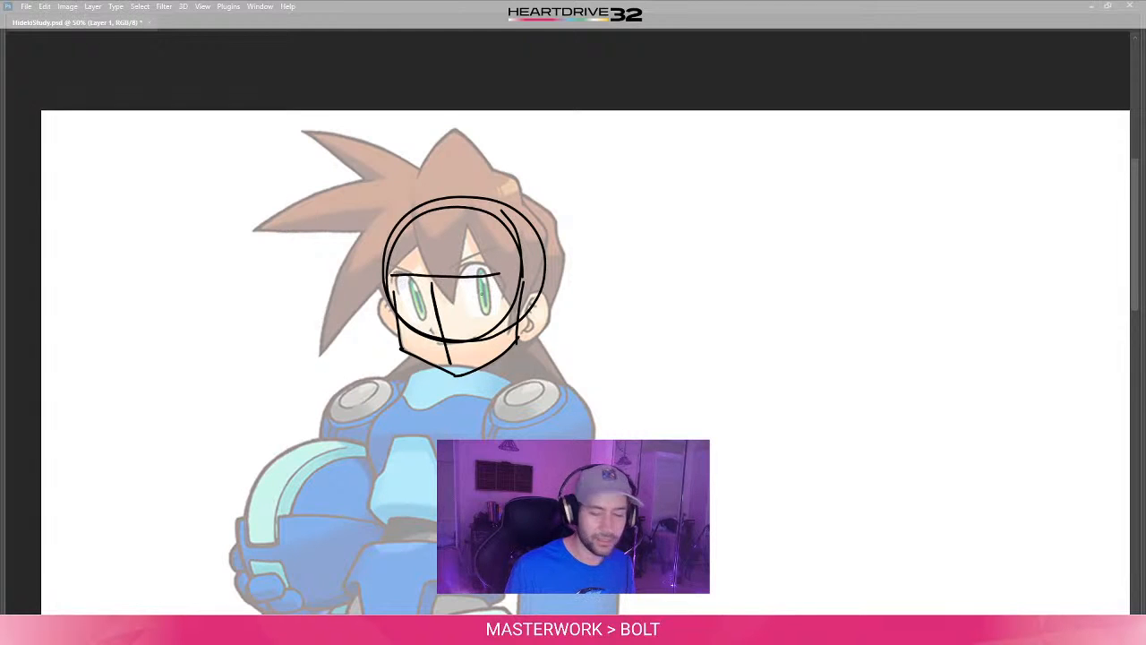
key("ctrl+z")
left_click_drag(399, 278, 485, 272)
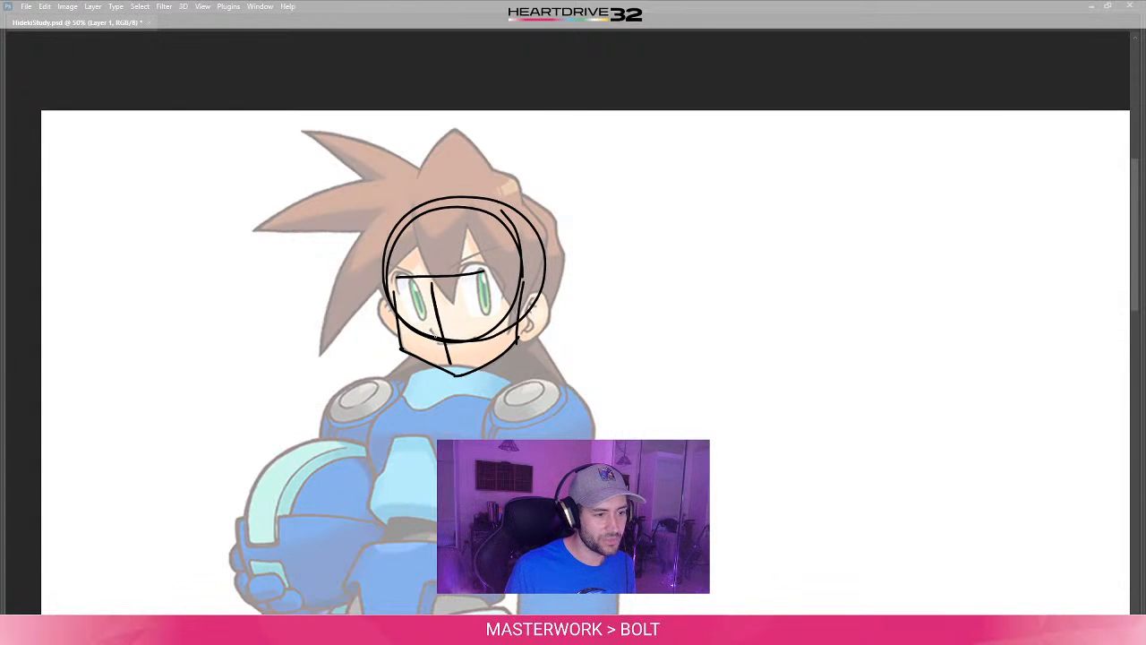
- Try short nose and mouth marks across the face's centre line, and undo them together with the eye guide line
mouse_move(433, 343)
left_mouse_down()
mouse_move(462, 341)
mouse_move(470, 362)
left_mouse_up()
key("ctrl+z")
key("ctrl+z")
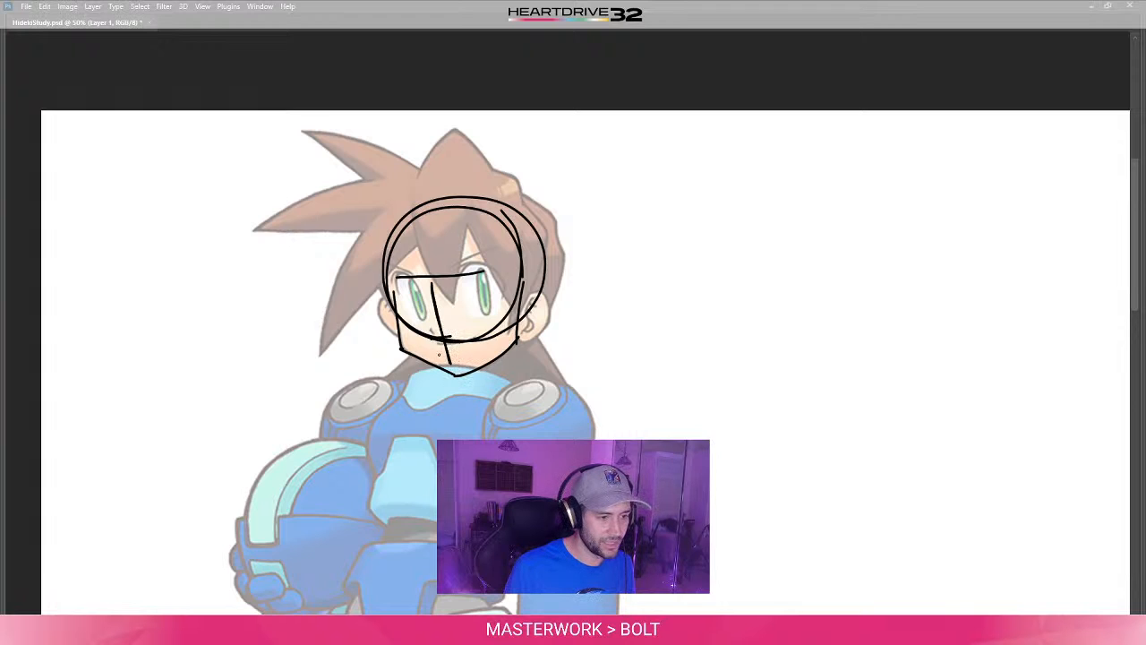
left_click_drag(439, 355, 467, 352)
key("ctrl+z")
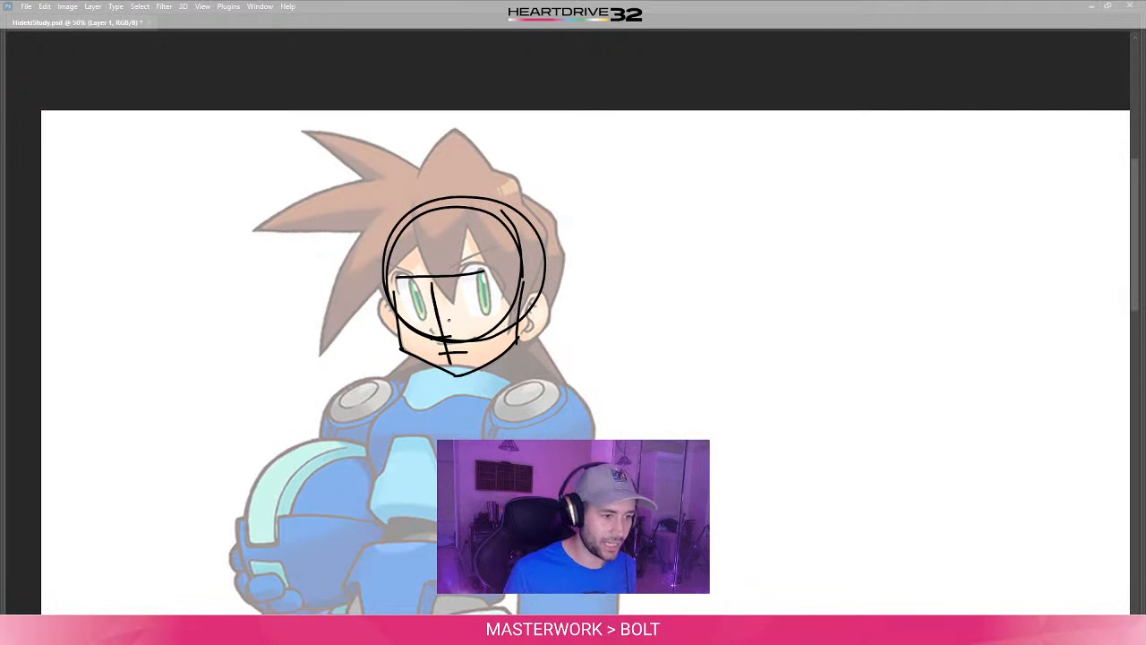
key("ctrl+z")
key("ctrl+z")
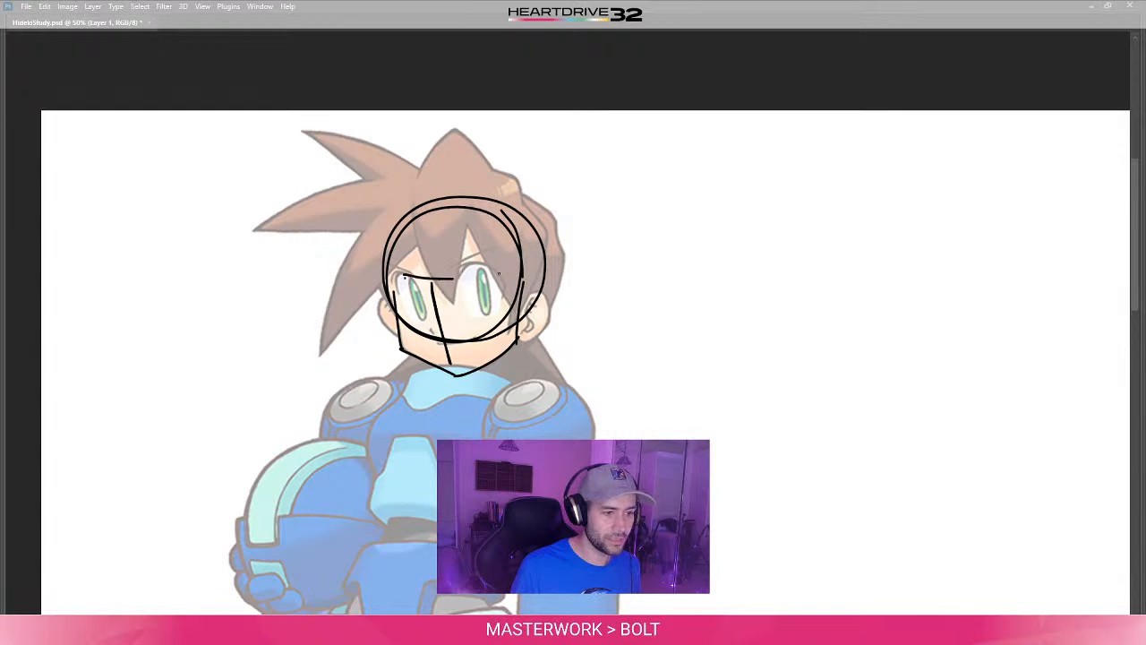
- Redraw the guide line along the tops of the eyes, and add short marks for the nose and beneath each eye
left_click_drag(395, 274, 487, 269)
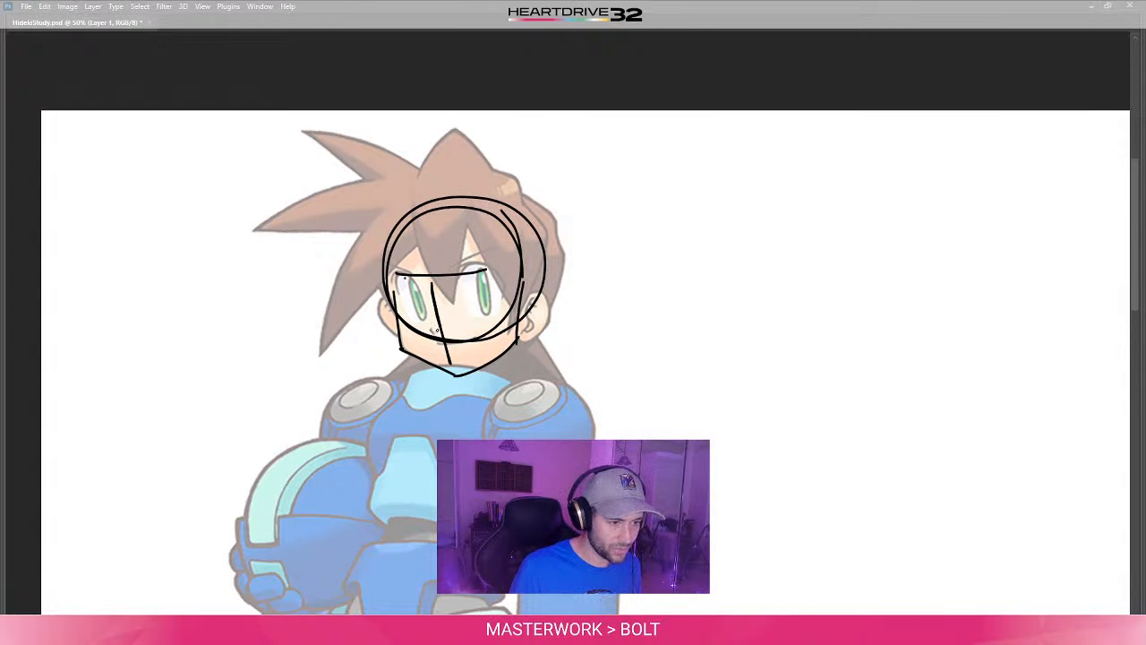
left_click_drag(437, 329, 450, 328)
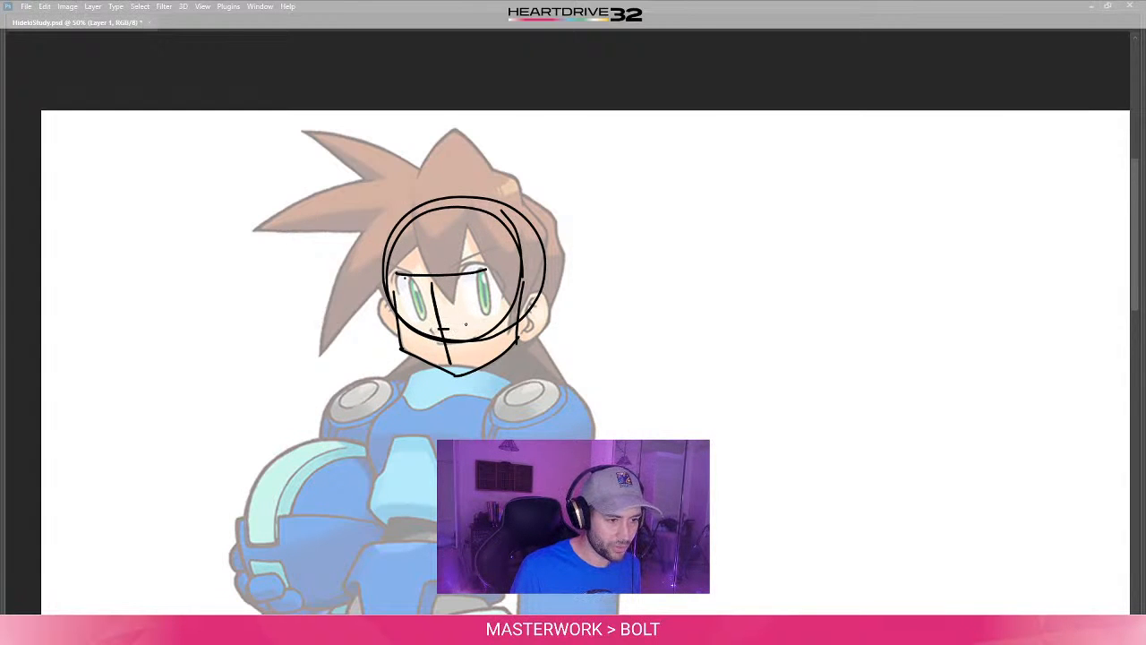
left_click_drag(467, 323, 505, 315)
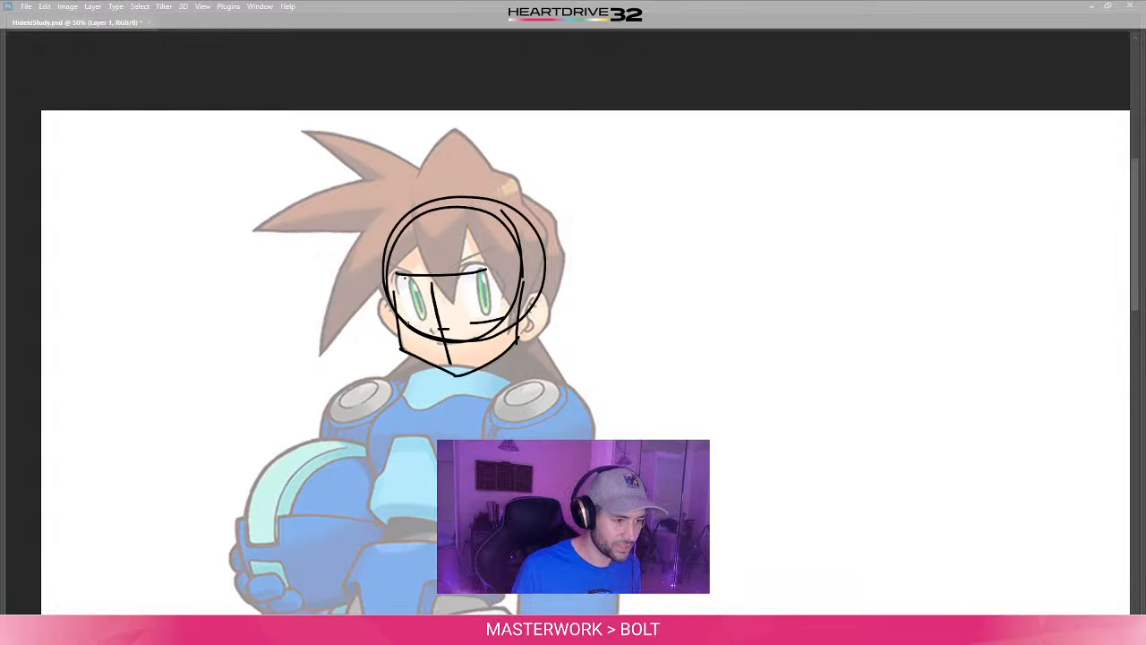
left_click_drag(402, 322, 431, 329)
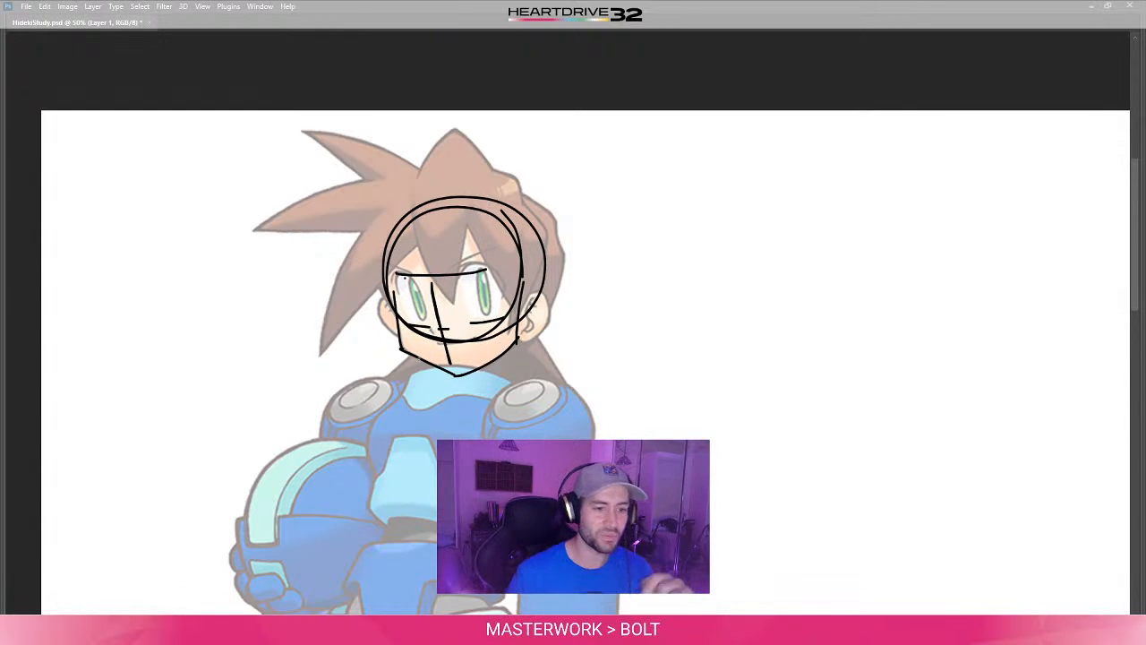
- Sketch a separate head circle in the blank area beside the character, with a vertical centre line extending below it
mouse_move(759, 202)
left_mouse_down()
mouse_move(716, 220)
mouse_move(779, 224)
mouse_move(760, 196)
left_mouse_up()
key("ctrl+z")
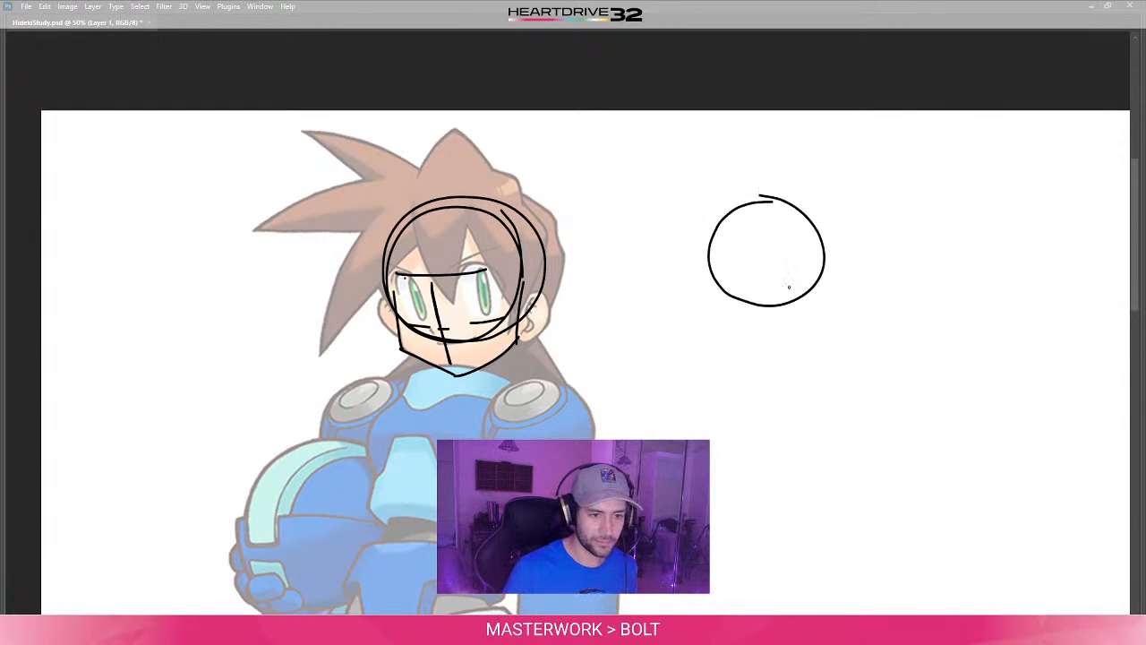
left_click_drag(761, 256, 764, 341)
key("ctrl+z")
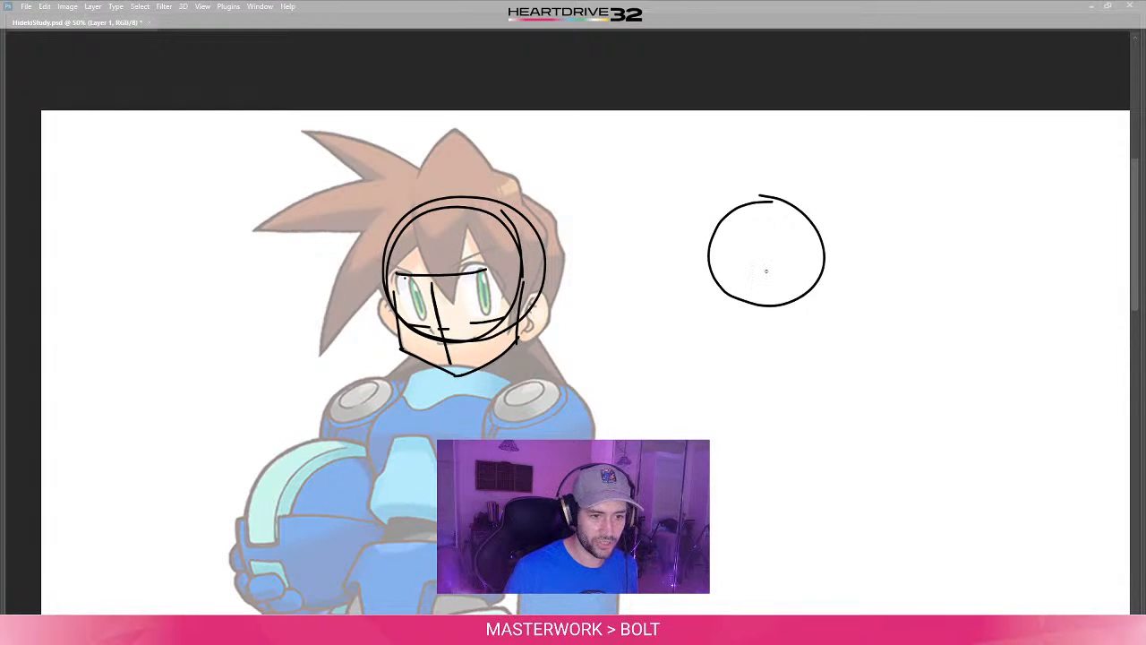
left_click_drag(767, 264, 768, 383)
key("ctrl+z")
left_click_drag(764, 263, 768, 350)
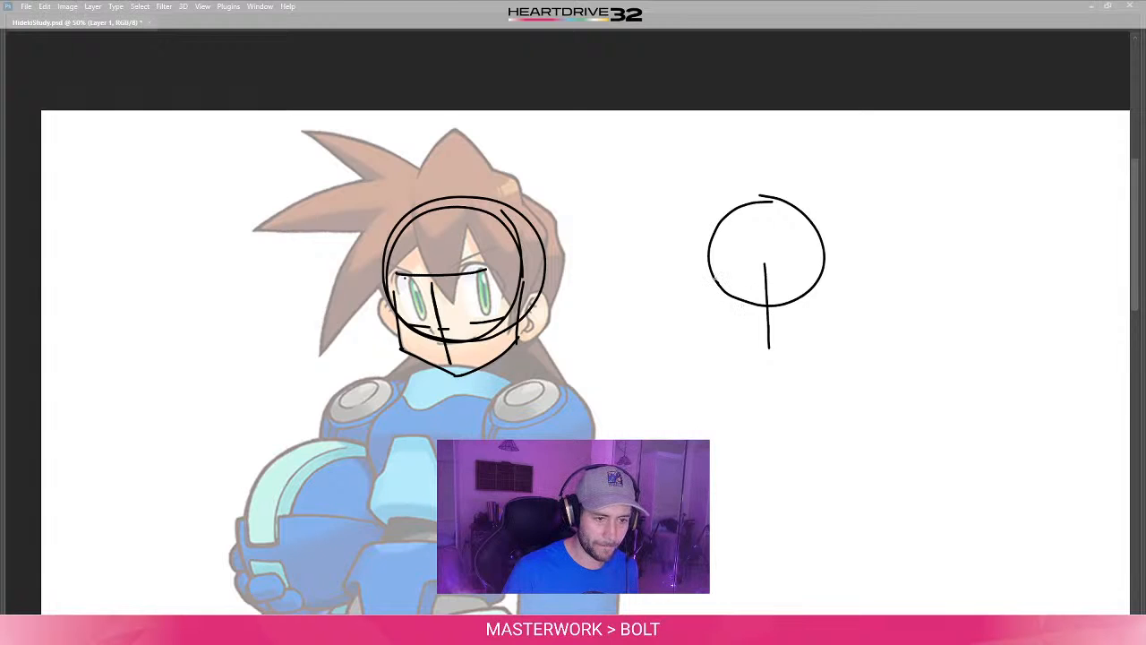
- Draw both jaw sides of the separate head, tapering down from the circle, and join them at the chin
left_click_drag(719, 295, 739, 340)
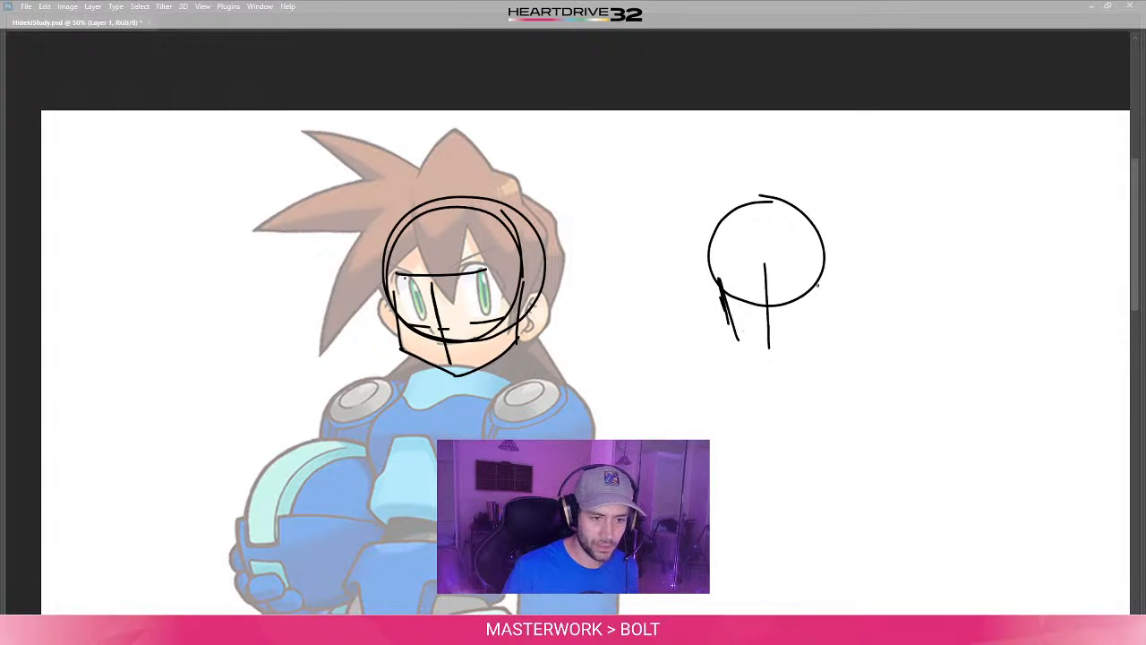
left_click_drag(816, 289, 801, 327)
mouse_move(723, 305)
left_mouse_down()
mouse_move(743, 342)
mouse_move(770, 340)
mouse_move(814, 306)
left_mouse_up()
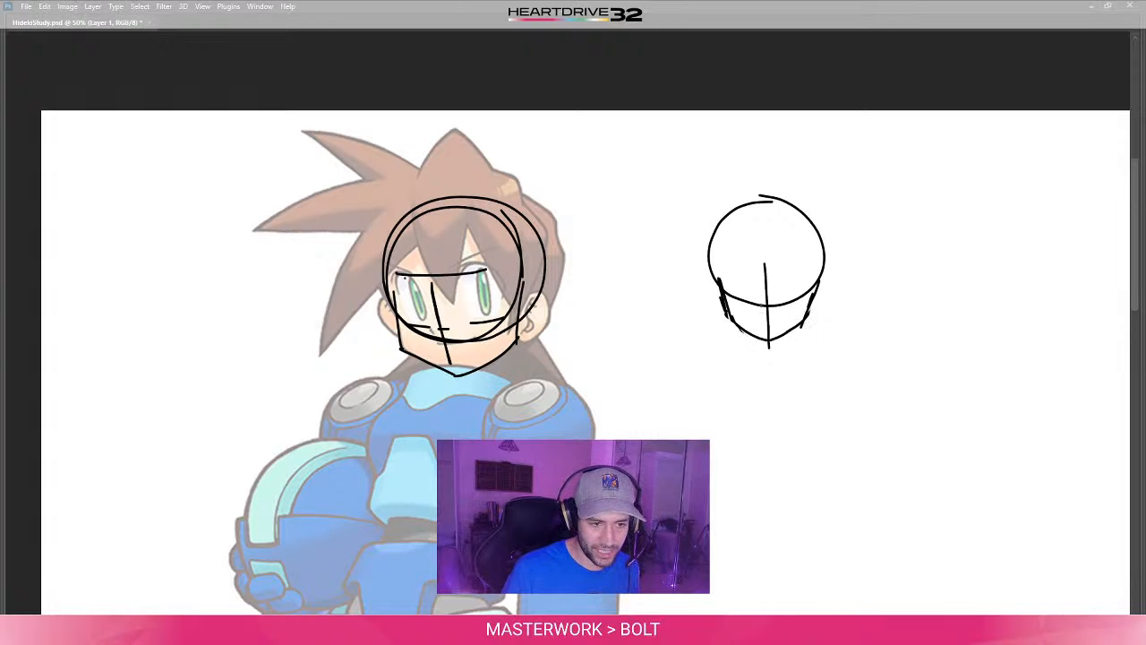
- Add a boxy nose, small oval eyes and mouth marks to the separate head, and outline the side of its skull
mouse_move(761, 306)
left_mouse_down()
mouse_move(776, 315)
mouse_move(759, 308)
mouse_move(775, 301)
left_mouse_up()
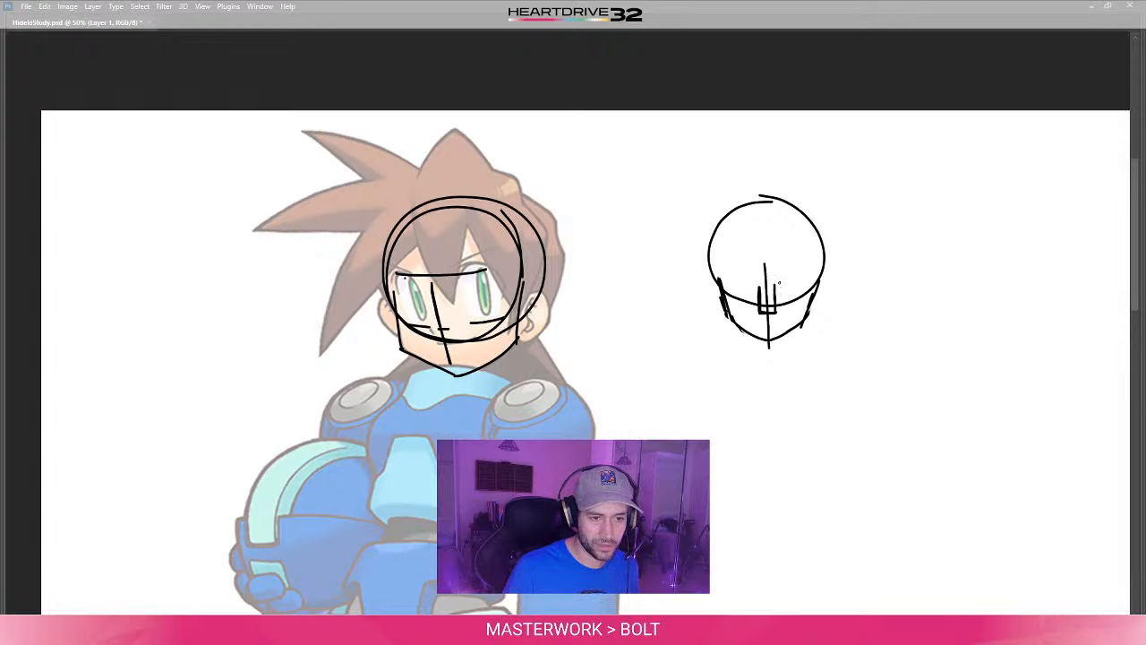
mouse_move(777, 284)
left_mouse_down()
mouse_move(780, 303)
mouse_move(774, 285)
left_mouse_up()
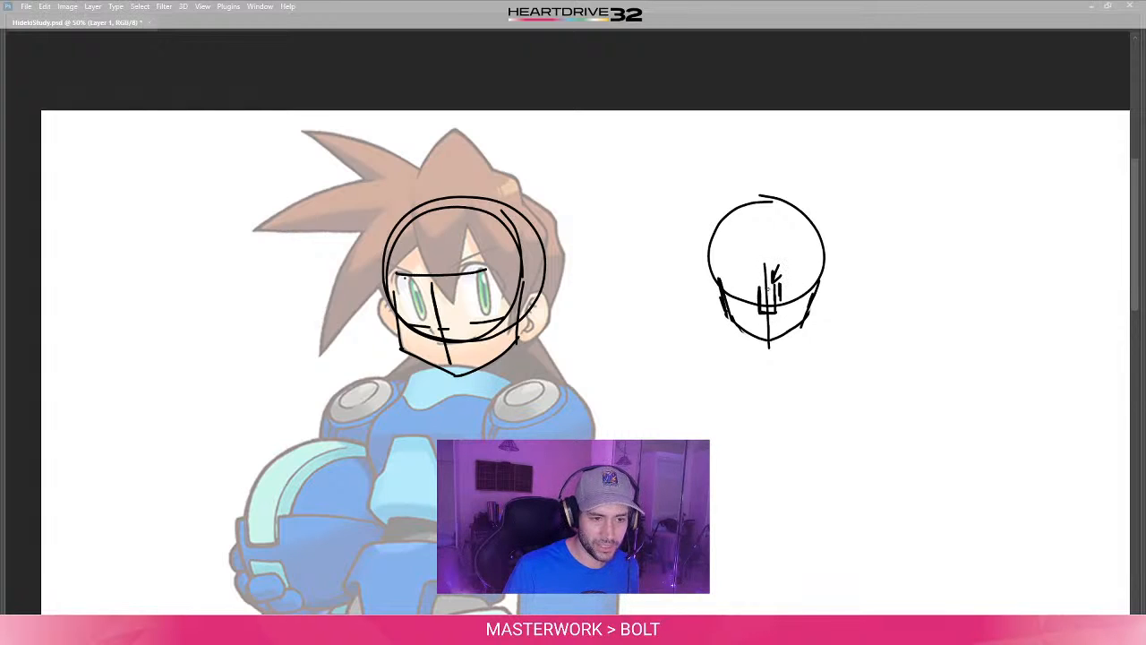
left_click_drag(780, 286, 780, 295)
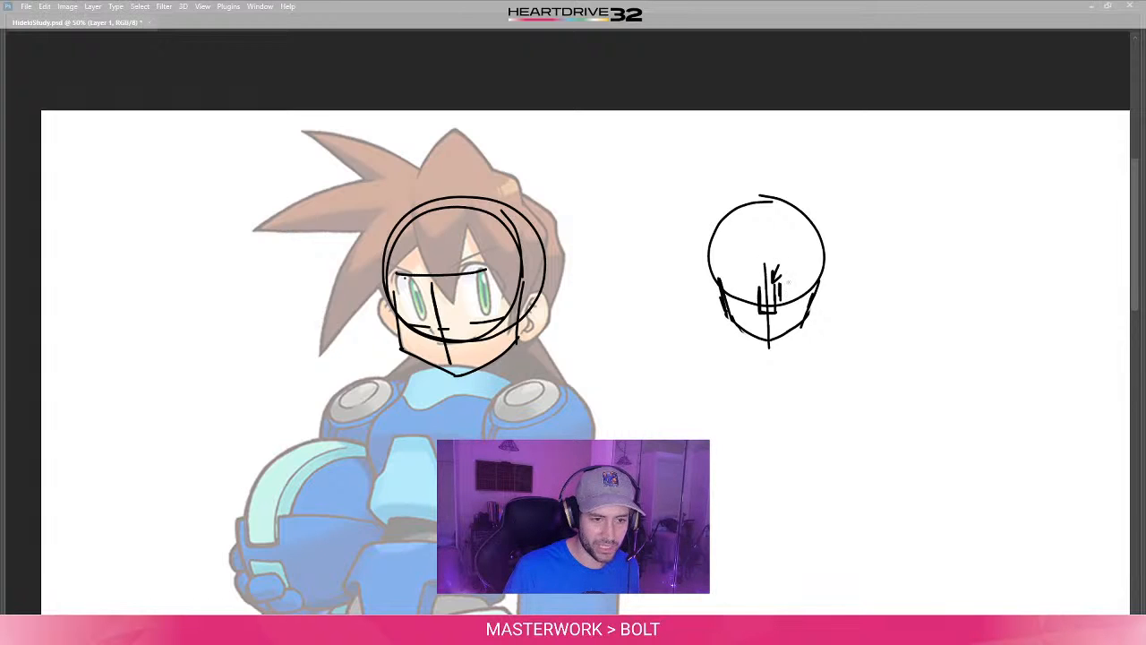
mouse_move(783, 283)
left_mouse_down()
mouse_move(786, 294)
mouse_move(803, 282)
mouse_move(751, 296)
left_mouse_up()
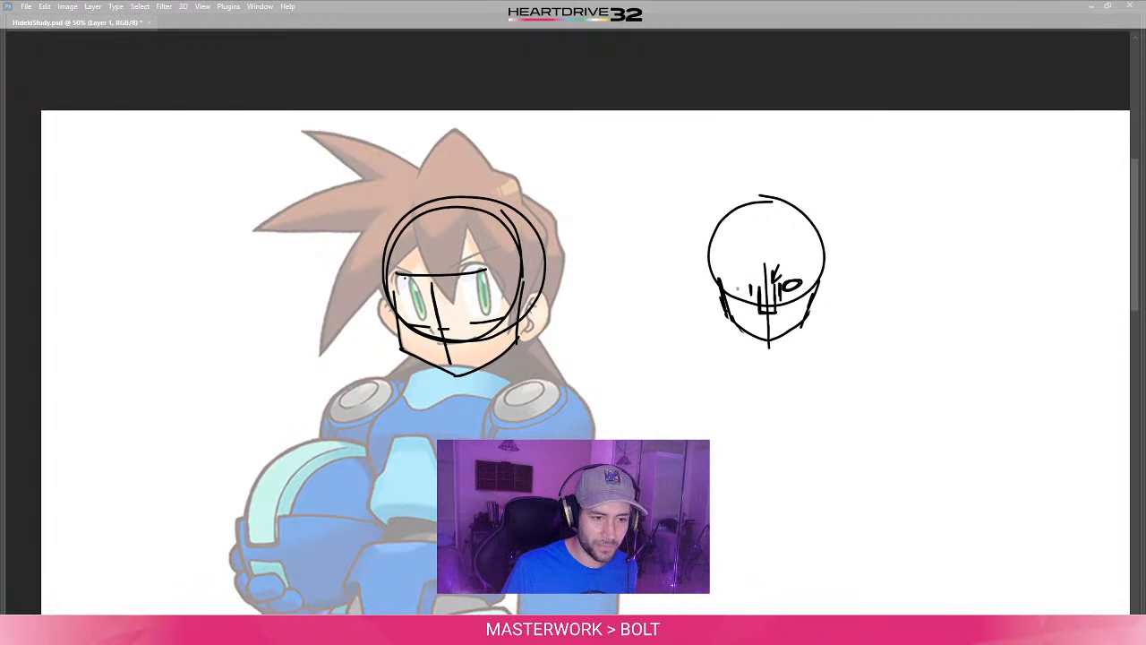
mouse_move(742, 281)
left_mouse_down()
mouse_move(735, 289)
mouse_move(743, 285)
left_mouse_up()
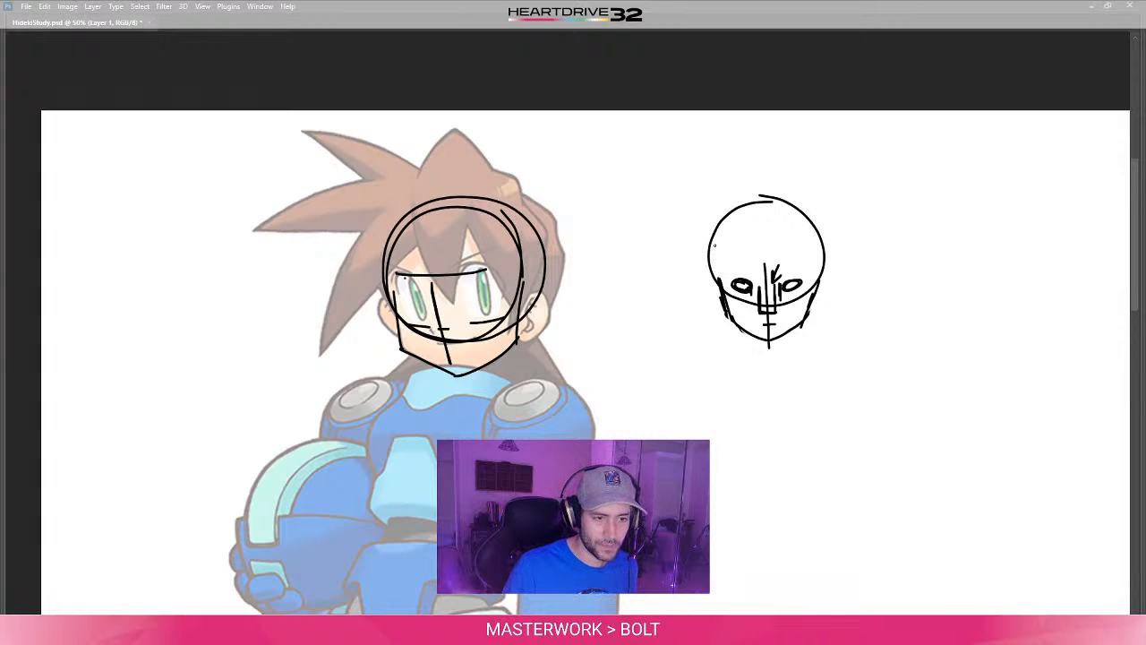
mouse_move(719, 280)
left_mouse_down()
mouse_move(721, 233)
mouse_move(762, 199)
mouse_move(808, 213)
left_mouse_up()
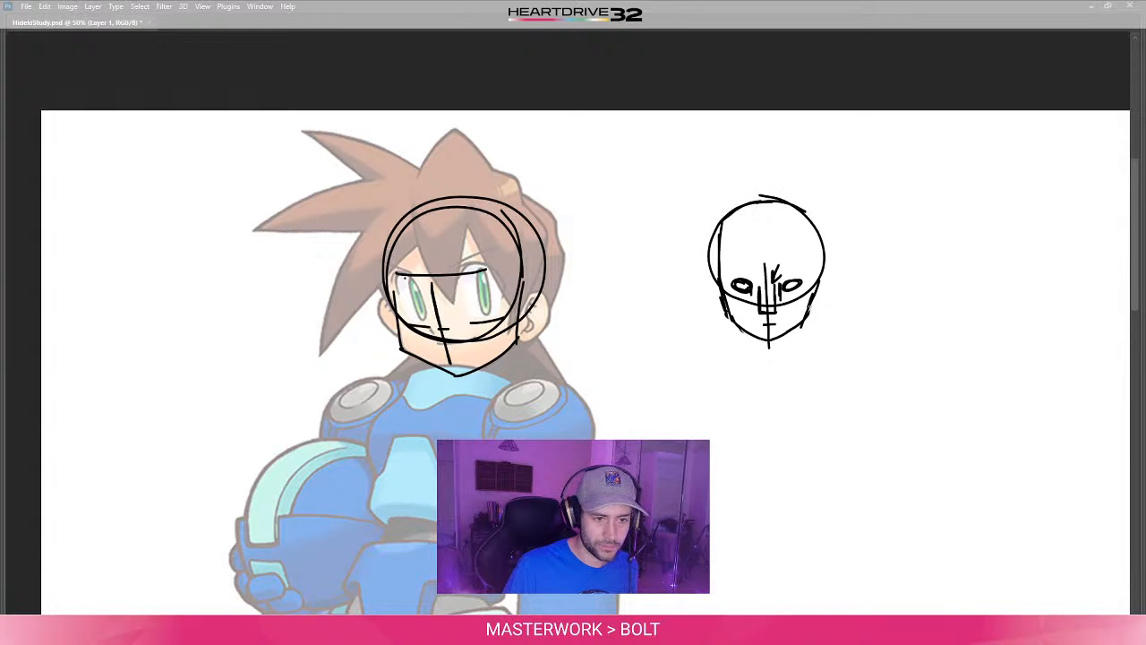
- Add a brow line to the separate head, straighten the right side of its skull, and draw small ears at both sides
mouse_move(750, 259)
left_mouse_down()
mouse_move(785, 259)
mouse_move(814, 297)
left_mouse_up()
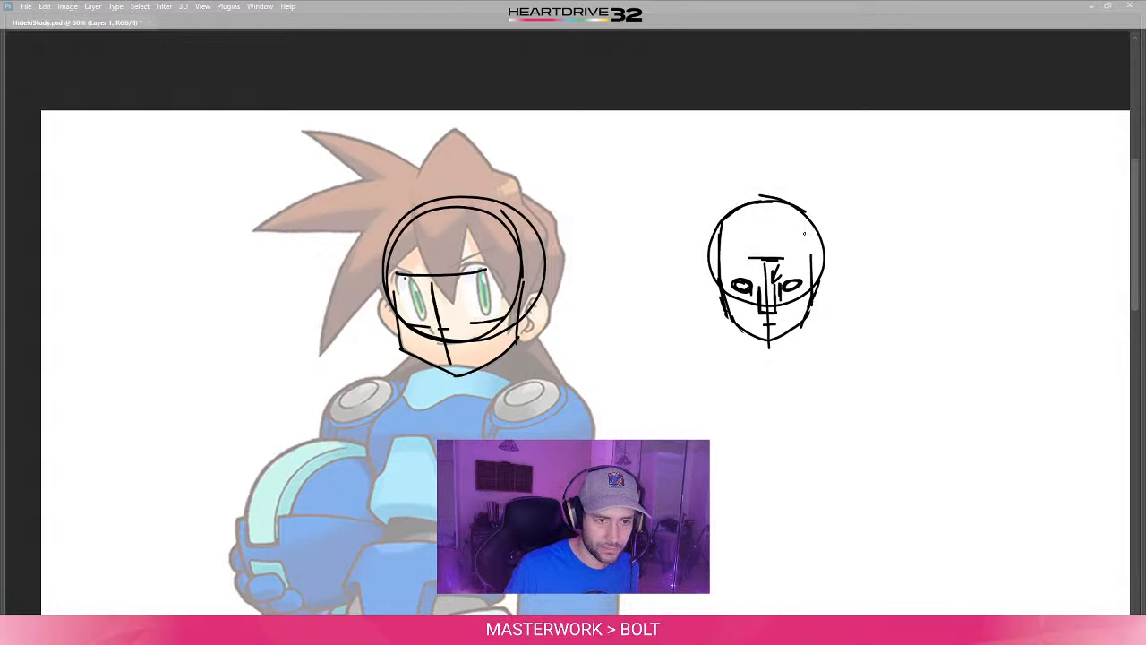
left_click_drag(804, 234, 812, 273)
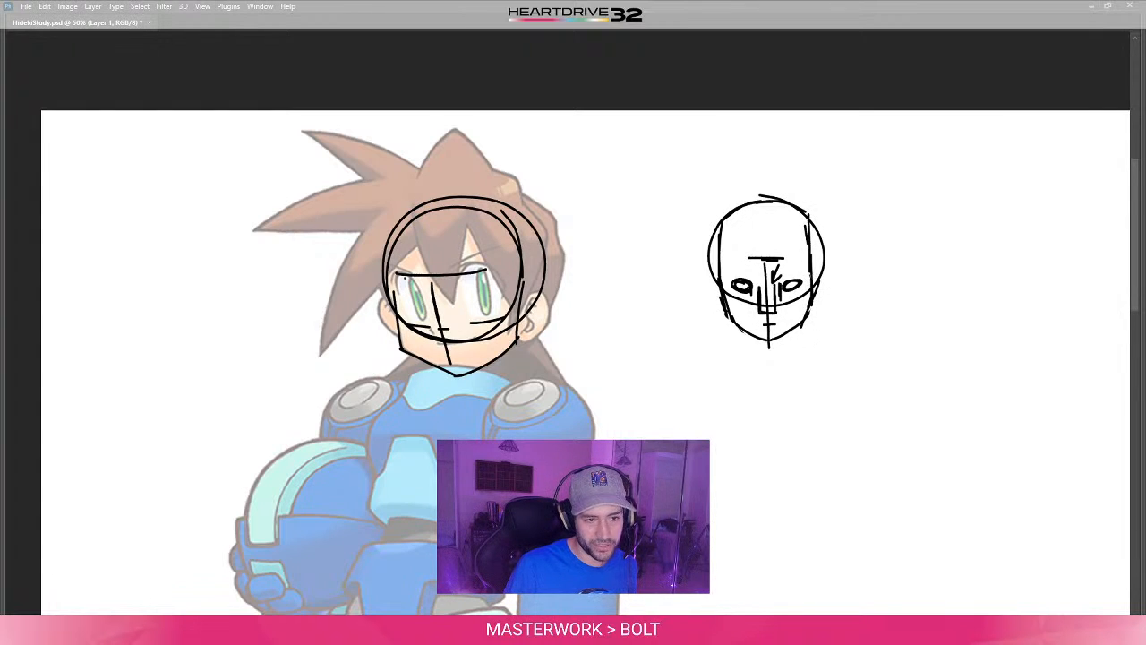
mouse_move(811, 262)
left_mouse_down()
mouse_move(823, 267)
mouse_move(815, 289)
left_mouse_up()
mouse_move(713, 271)
left_mouse_down()
mouse_move(720, 307)
mouse_move(721, 296)
left_mouse_up()
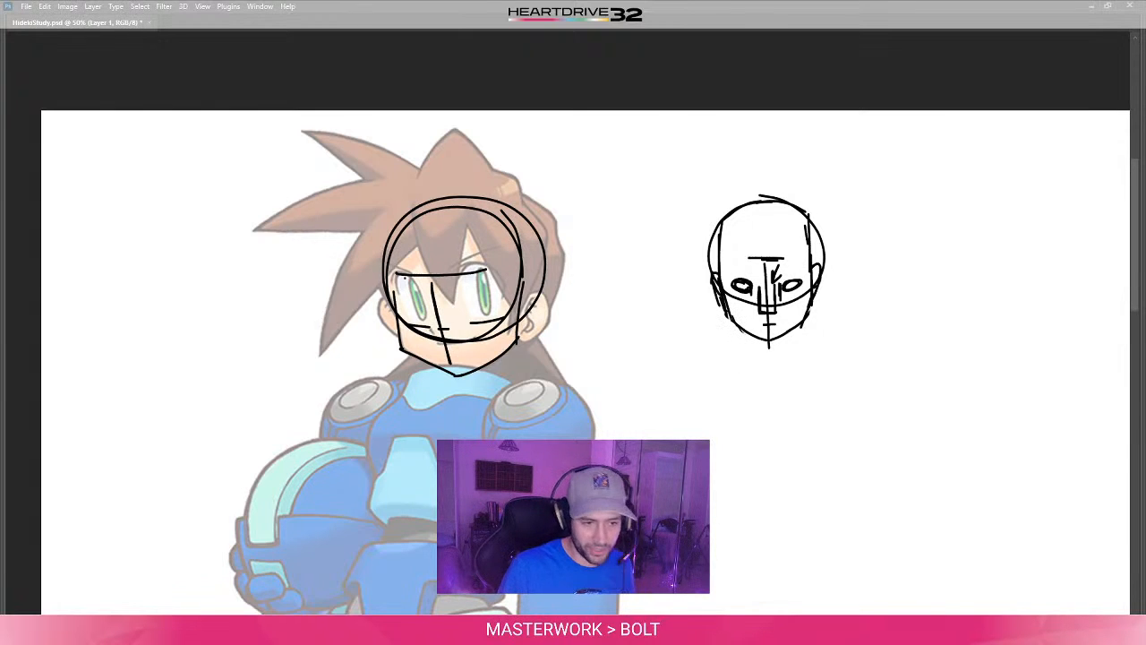
- Draw a neck with a curved base under the separate head, and erase the circle's arcs outside the skull sides
mouse_move(737, 324)
left_mouse_down()
mouse_move(741, 362)
mouse_move(759, 359)
left_mouse_up()
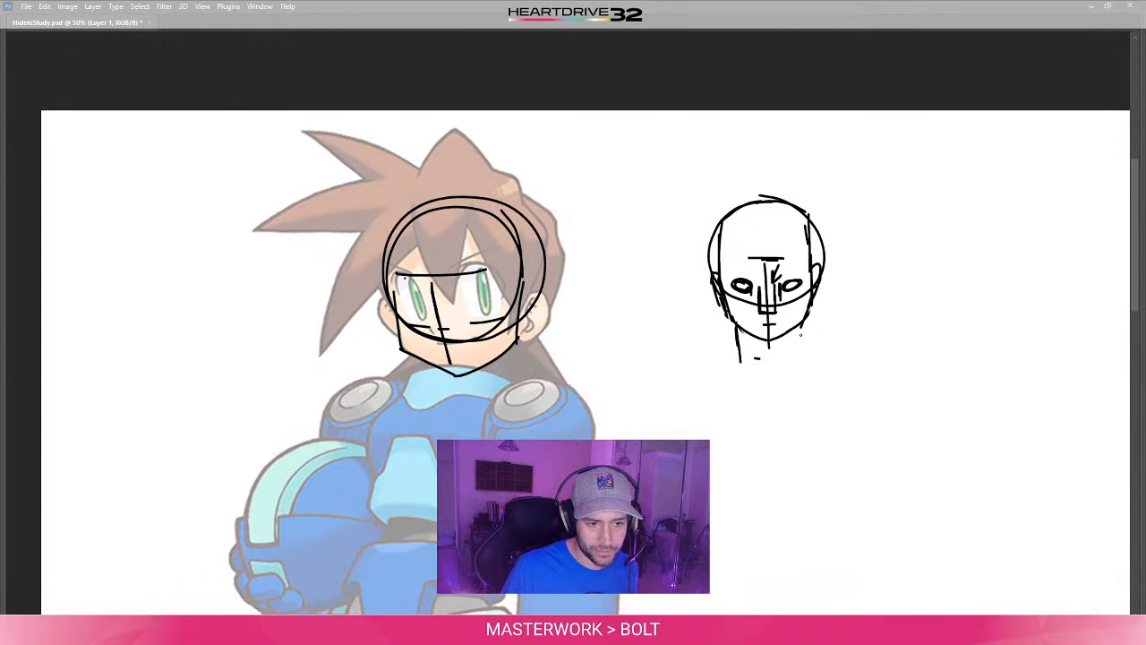
mouse_move(802, 324)
left_mouse_down()
mouse_move(803, 357)
mouse_move(773, 367)
mouse_move(793, 353)
left_mouse_up()
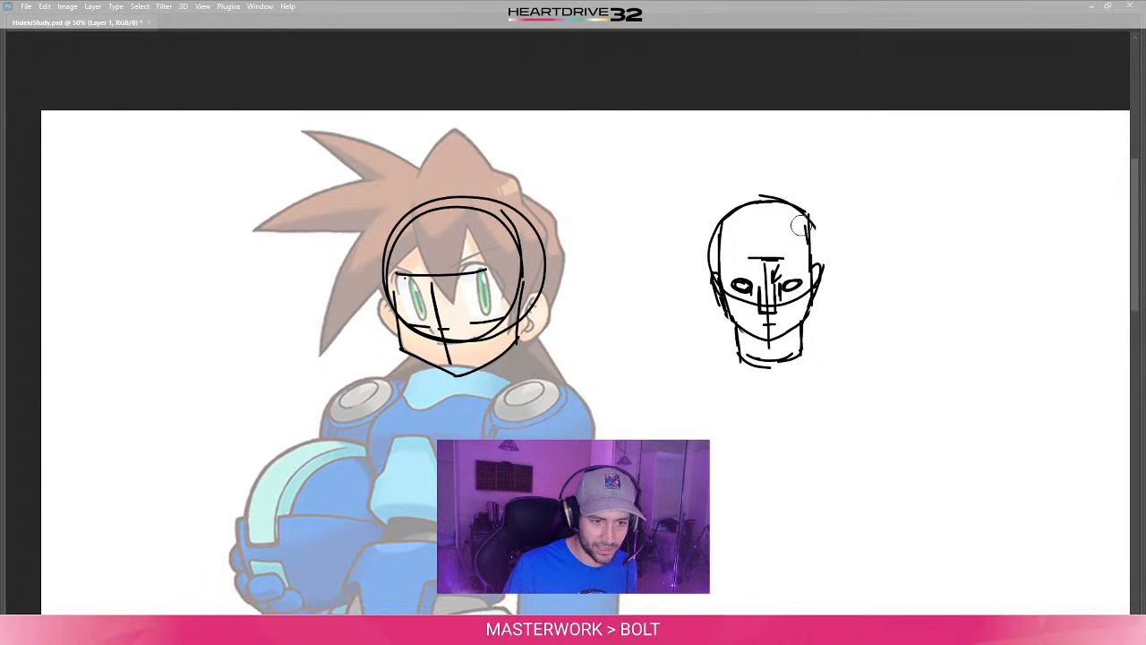
left_click_drag(718, 222, 702, 255)
key("b")
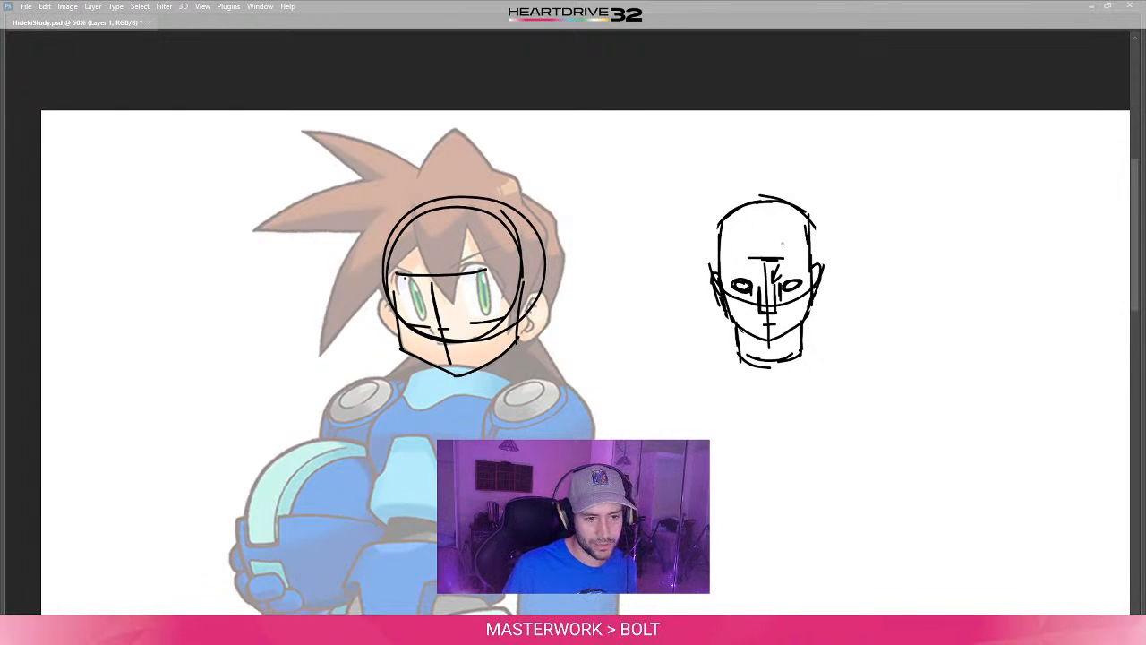
- Sketch a hairline peaking at the centre of the separate head's forehead, and outline hair volume around the sides and crown
left_click_drag(770, 235, 721, 279)
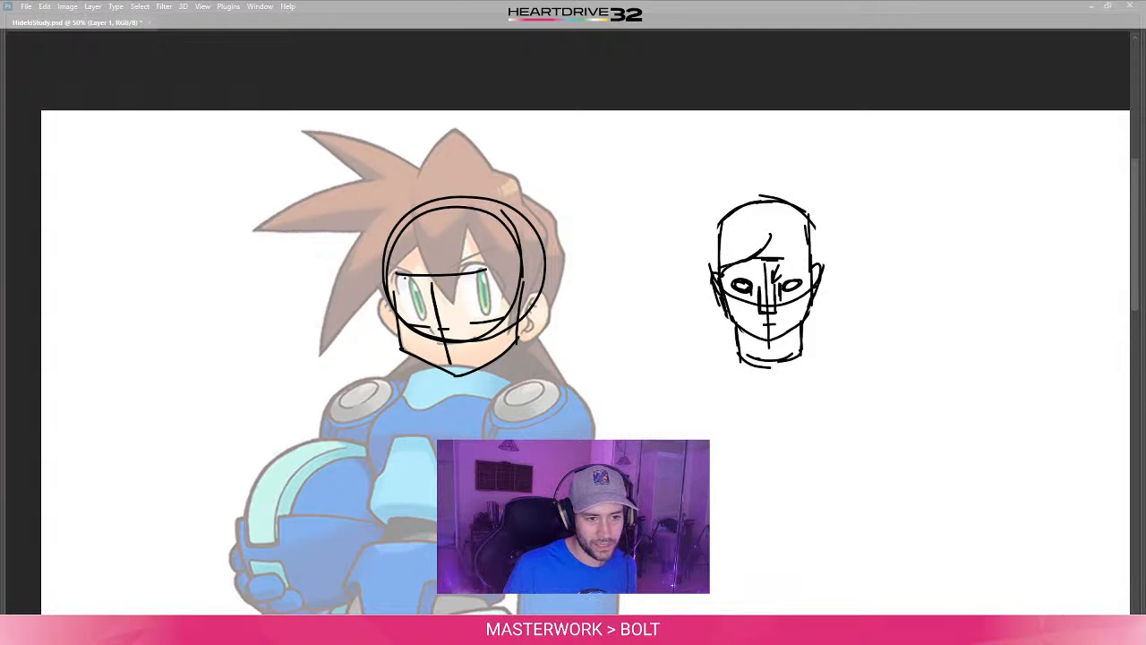
left_click_drag(771, 238, 808, 263)
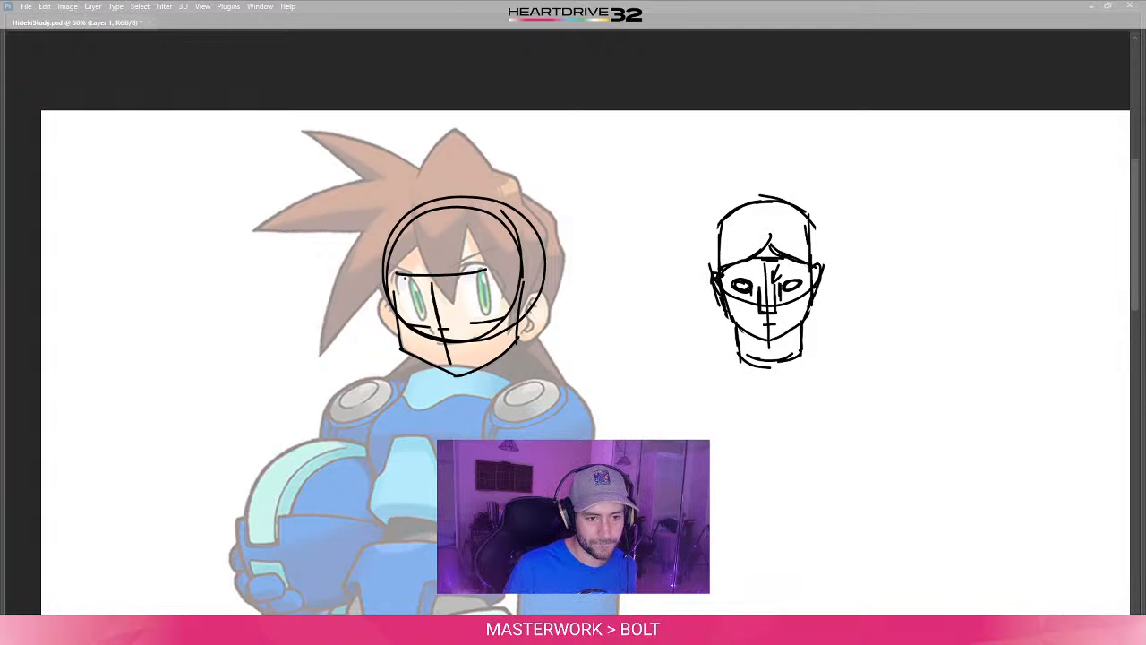
left_click_drag(814, 209, 816, 262)
left_click_drag(722, 202, 707, 274)
mouse_move(722, 211)
left_mouse_down()
mouse_move(798, 211)
mouse_move(819, 238)
left_mouse_up()
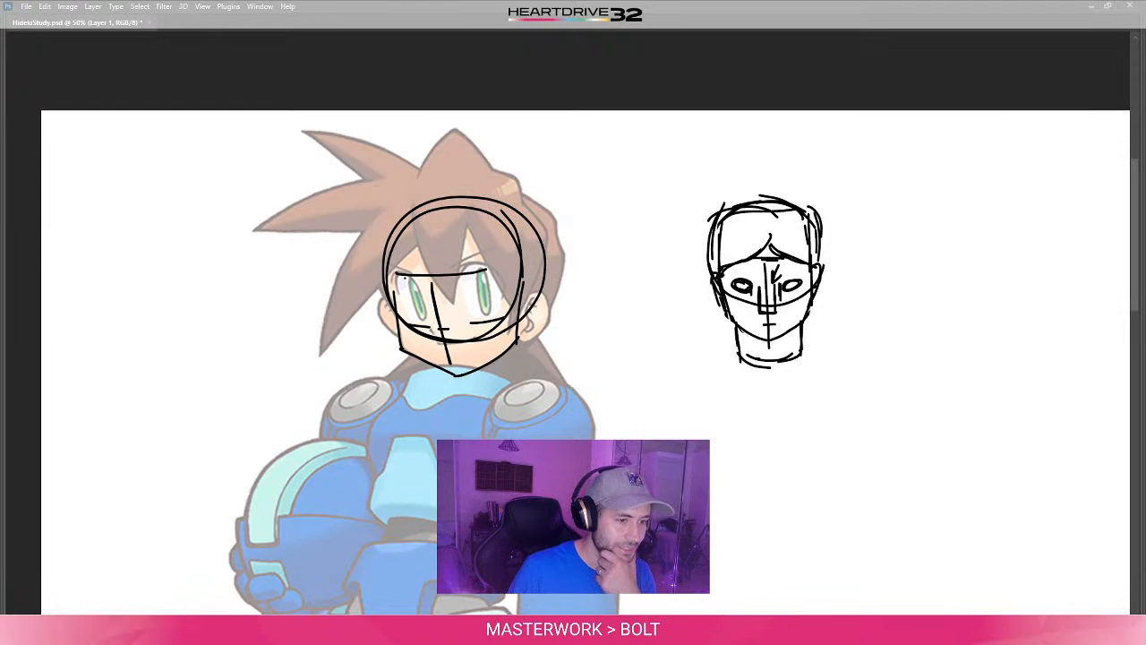
mouse_move(526, 295)
left_mouse_down()
mouse_move(542, 290)
mouse_move(548, 303)
mouse_move(536, 333)
left_mouse_up()
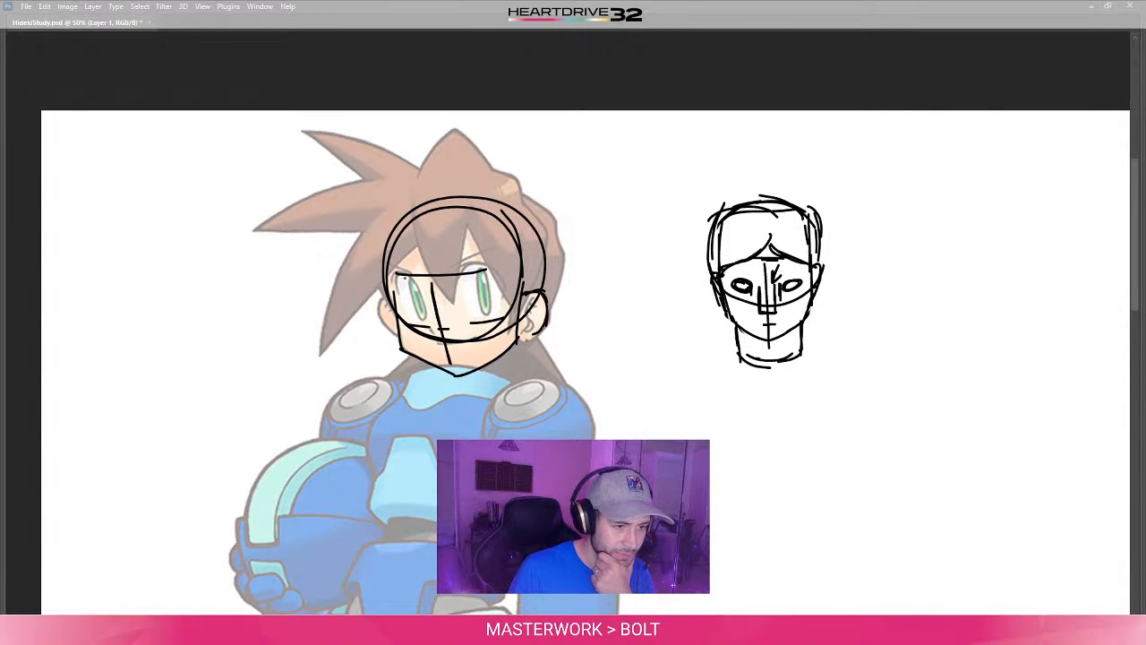
key("ctrl+z")
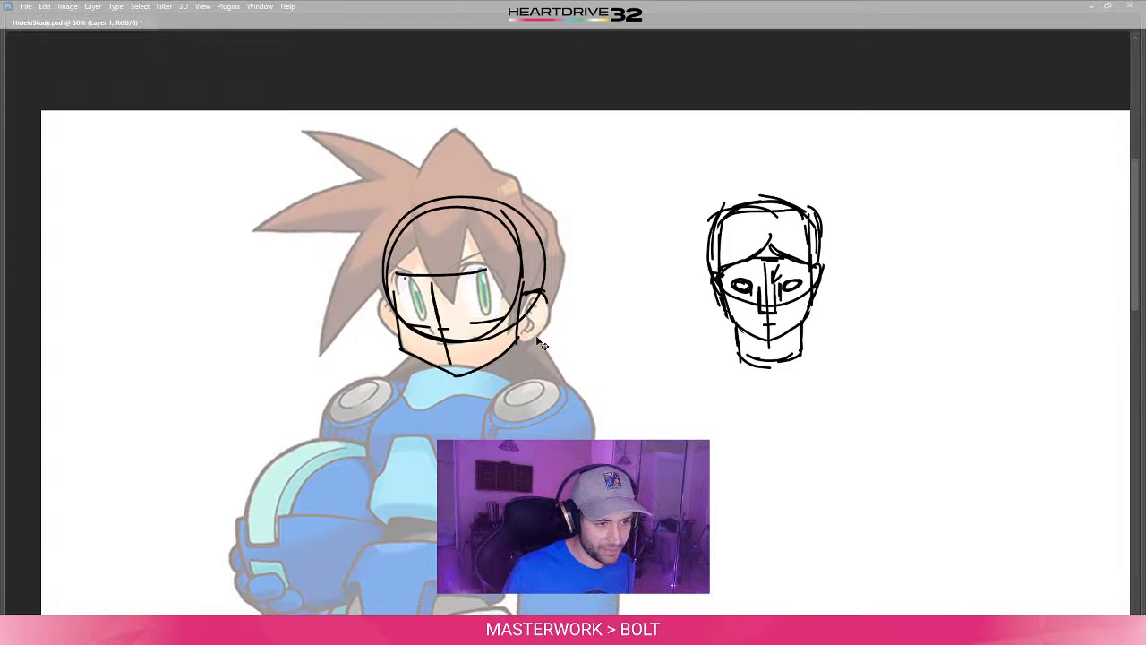
key("ctrl+z")
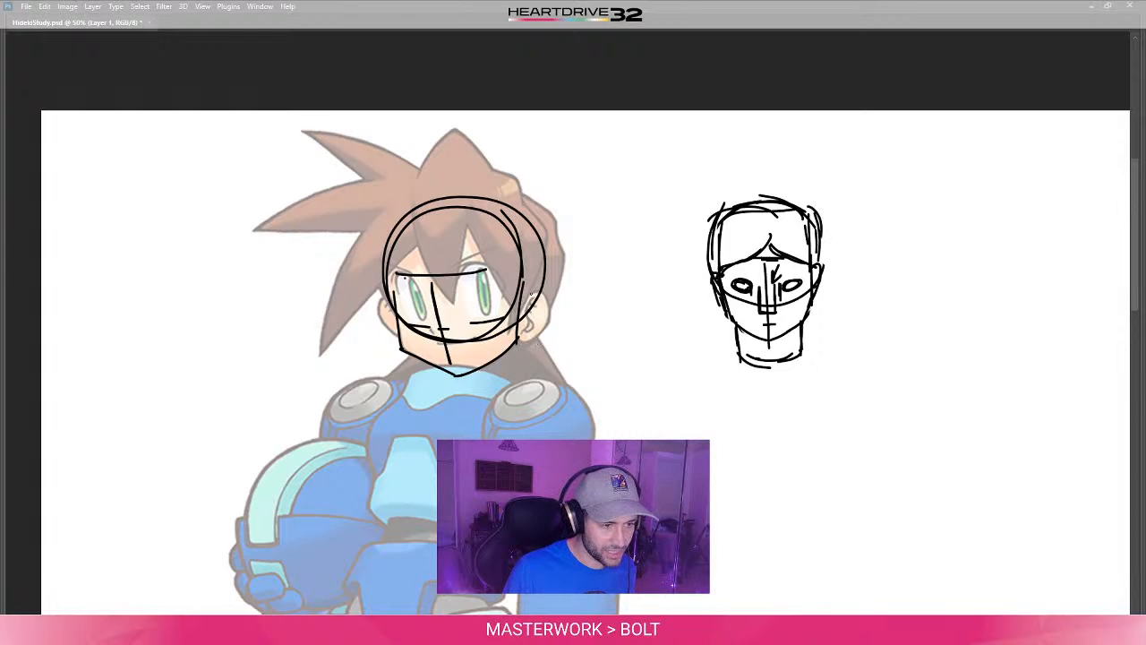
- Trace both ears of the faded character, attaching them to the sides of the head construction
mouse_move(528, 296)
left_mouse_down()
mouse_move(543, 288)
mouse_move(548, 312)
mouse_move(524, 338)
left_mouse_up()
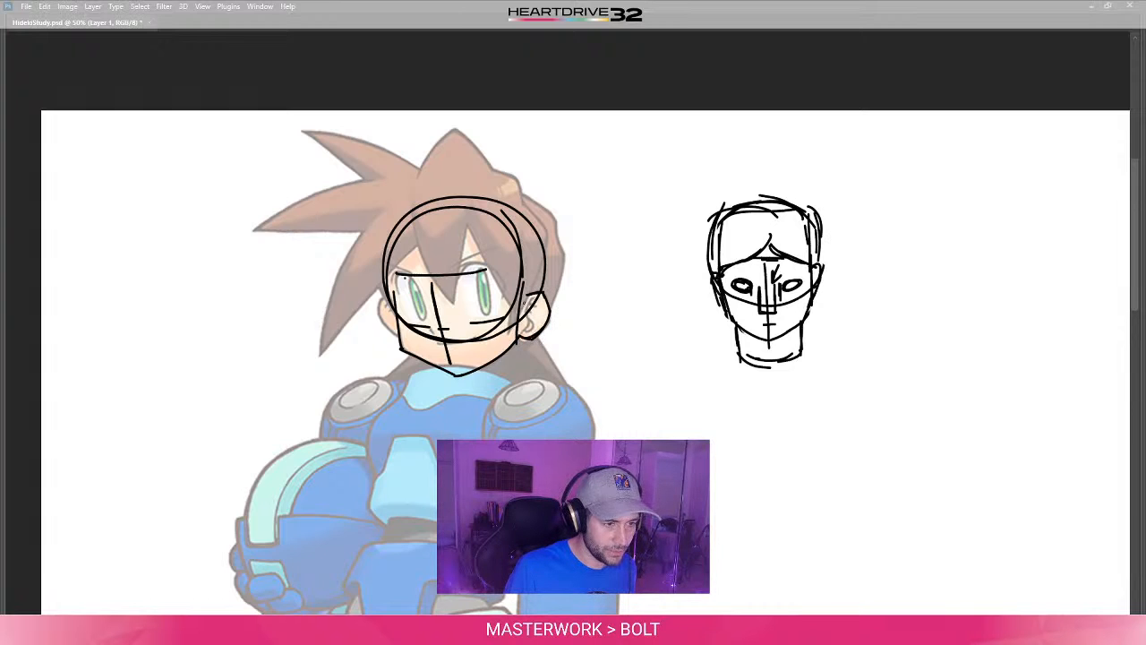
left_click_drag(527, 293, 525, 305)
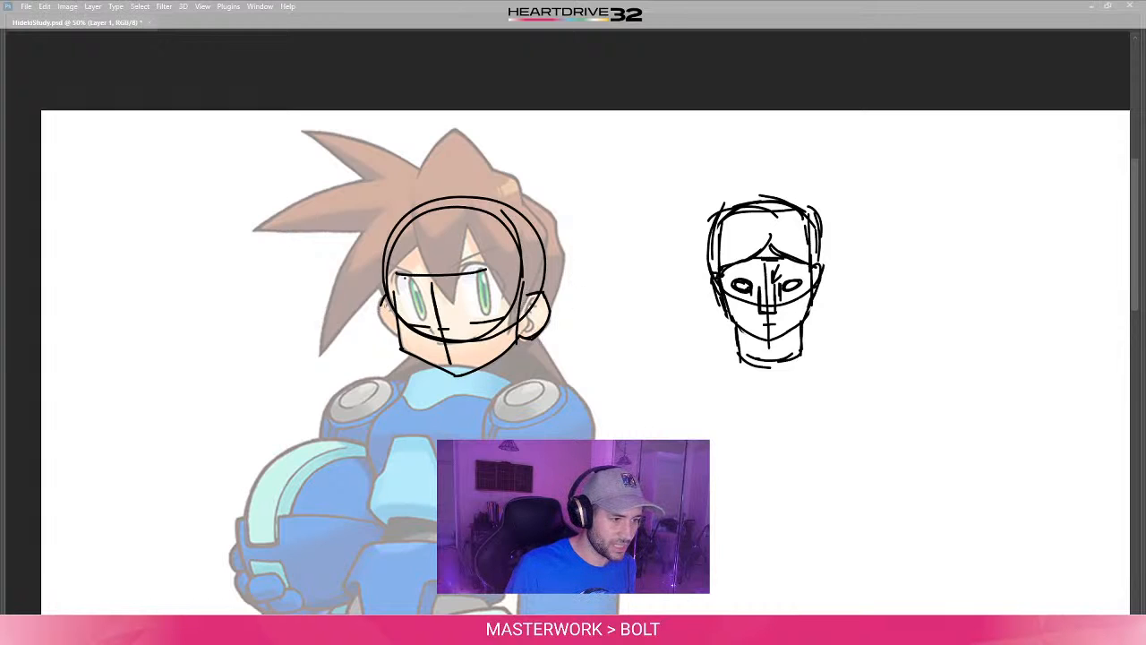
mouse_move(389, 294)
left_mouse_down()
mouse_move(378, 306)
mouse_move(400, 306)
mouse_move(383, 302)
mouse_move(381, 317)
mouse_move(404, 341)
left_mouse_up()
key("ctrl+z")
key("ctrl+z")
key("ctrl+z")
left_click_drag(383, 300, 399, 339)
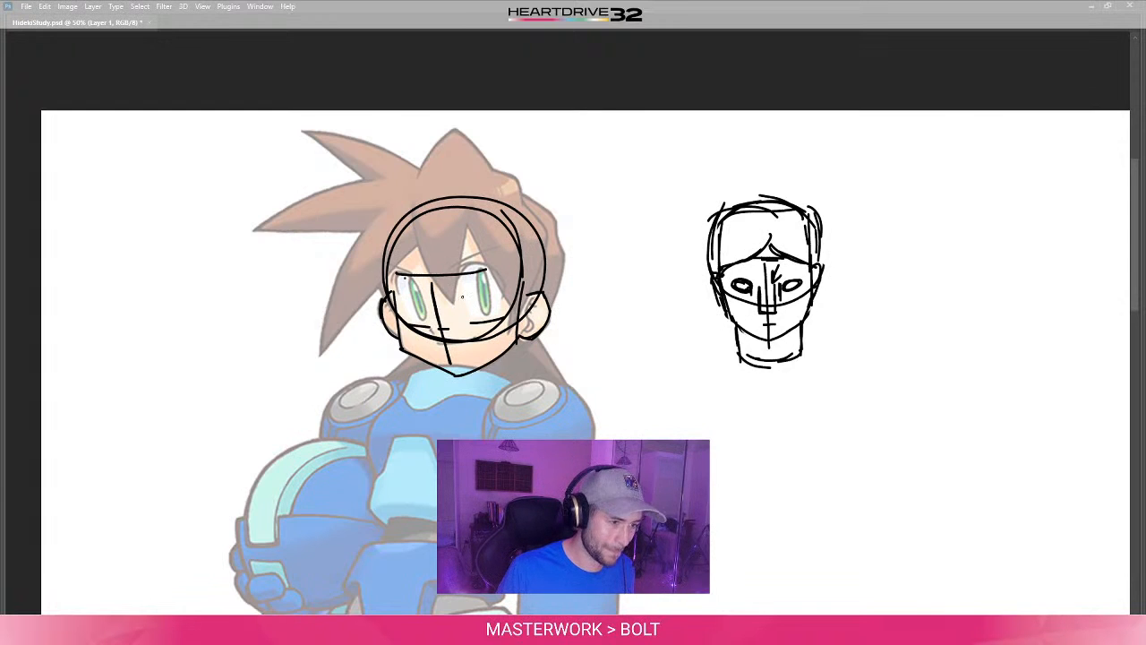
- Outline both of the character's large eyes with tall rounded shapes between the upper and lower eye guide marks
left_click_drag(464, 285, 471, 321)
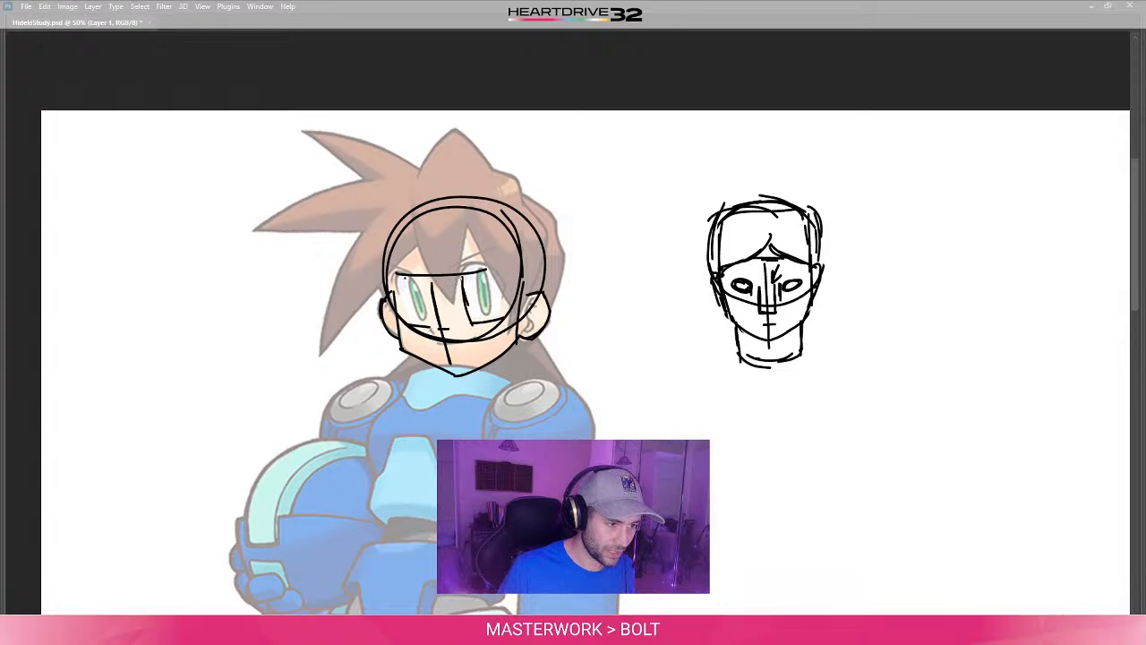
mouse_move(460, 280)
left_mouse_down()
mouse_move(487, 262)
mouse_move(503, 312)
left_mouse_up()
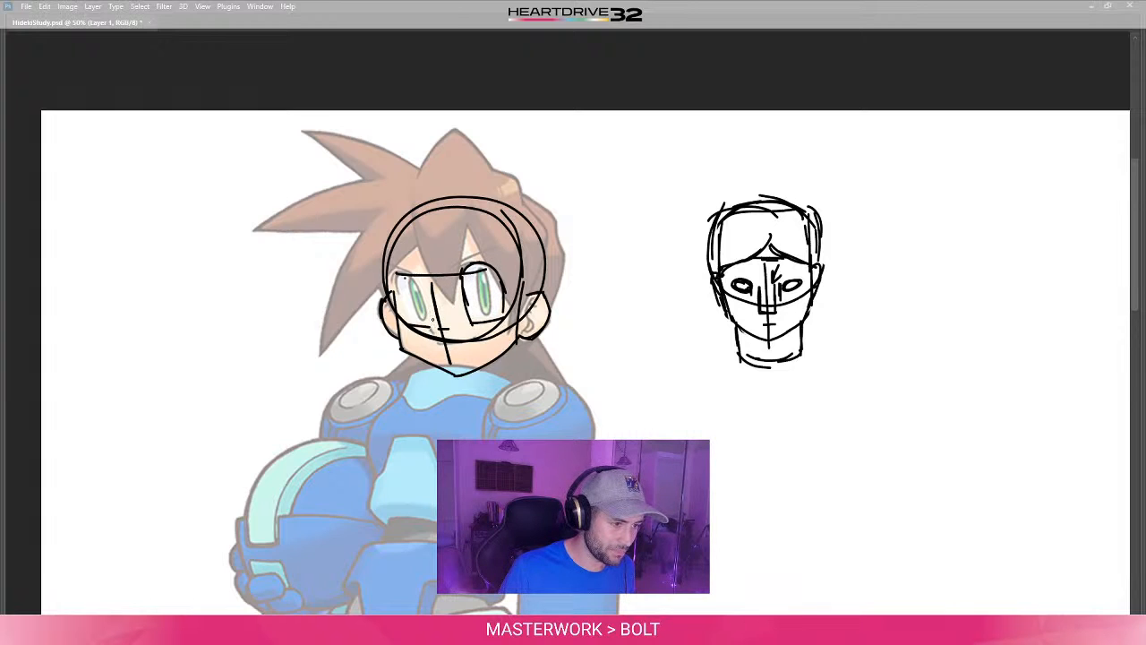
mouse_move(429, 327)
left_mouse_down()
mouse_move(416, 277)
mouse_move(400, 273)
mouse_move(396, 304)
mouse_move(415, 322)
left_mouse_up()
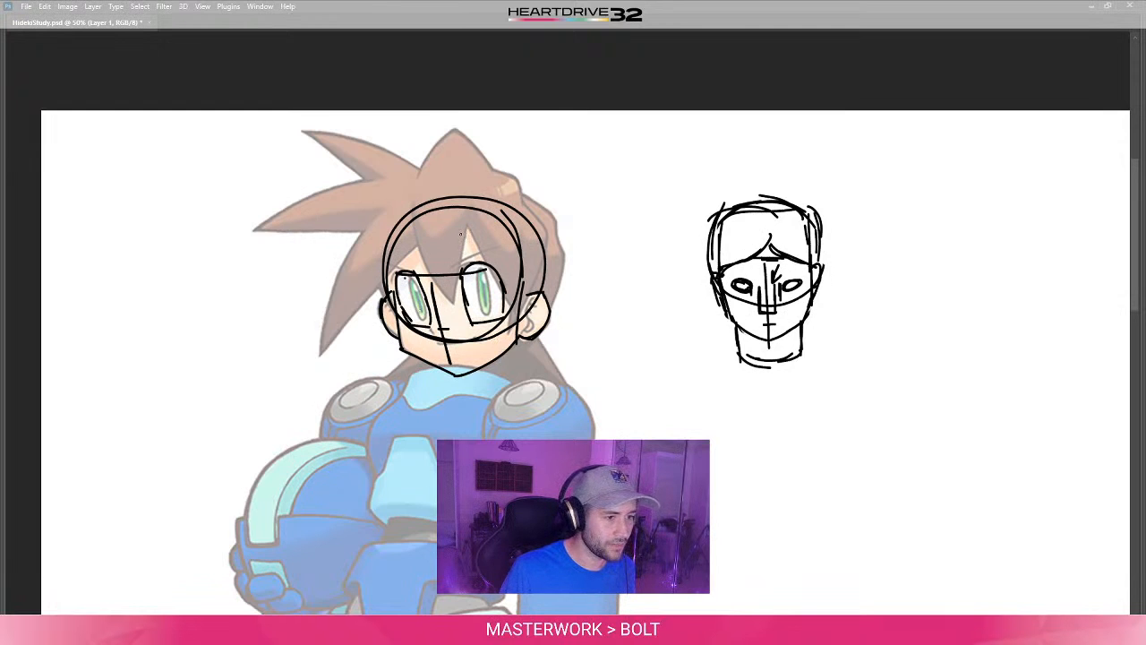
- Draw a horizontal guide line across the character's forehead above the eyes, extending it to both sides of the inner head circle
left_click_drag(422, 241, 509, 237)
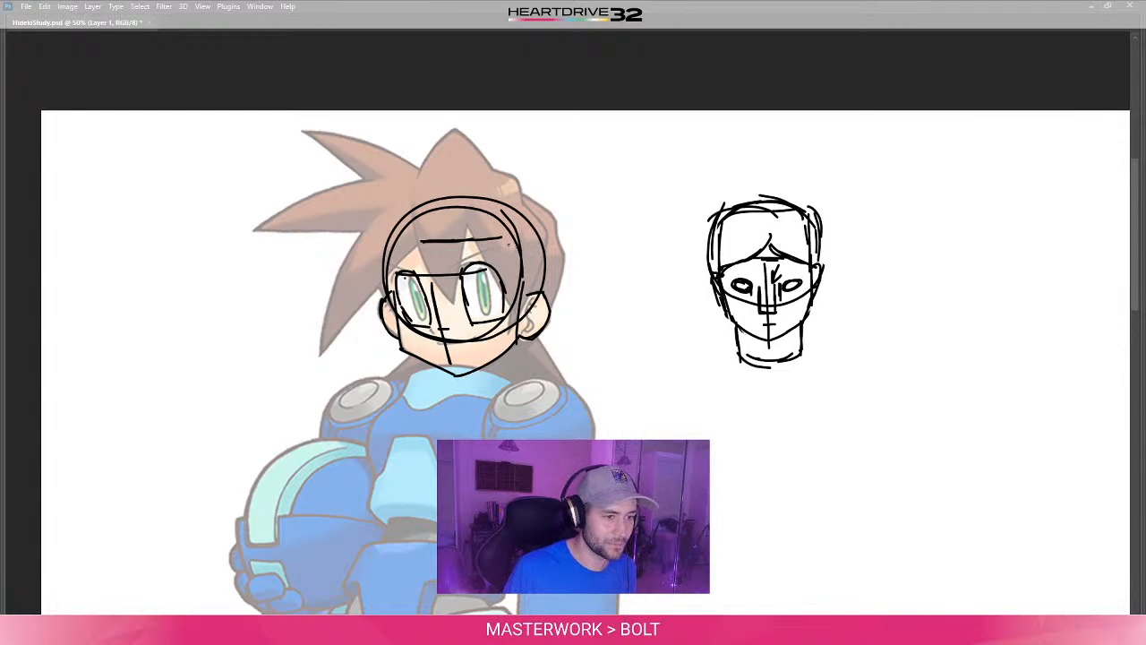
left_click_drag(499, 238, 516, 242)
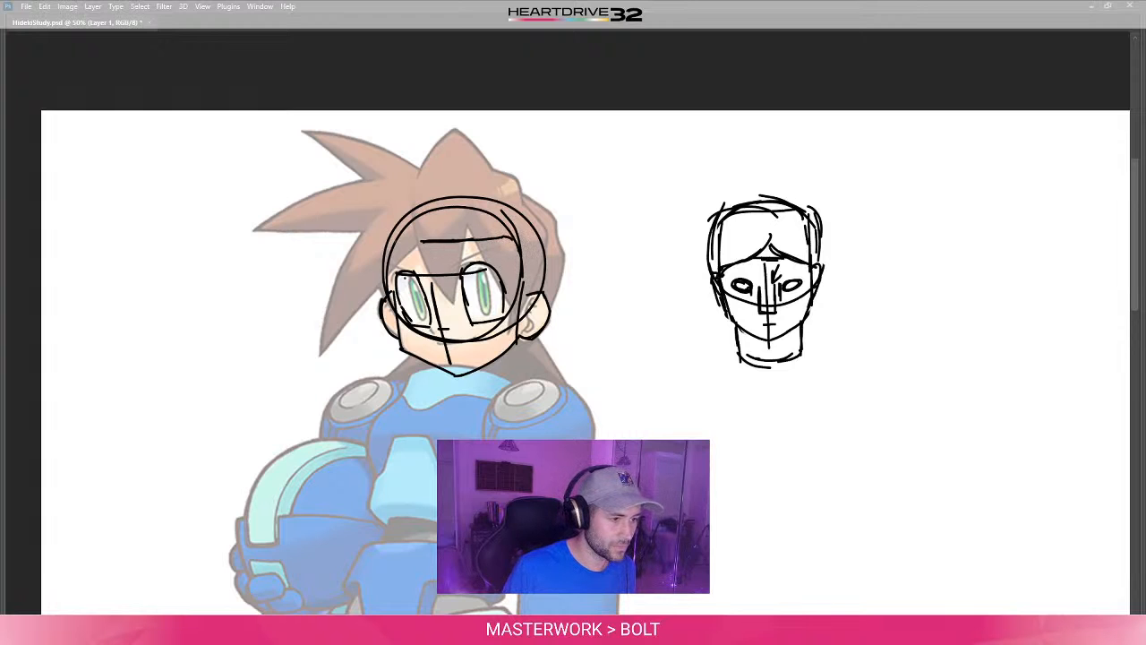
left_click_drag(397, 241, 424, 240)
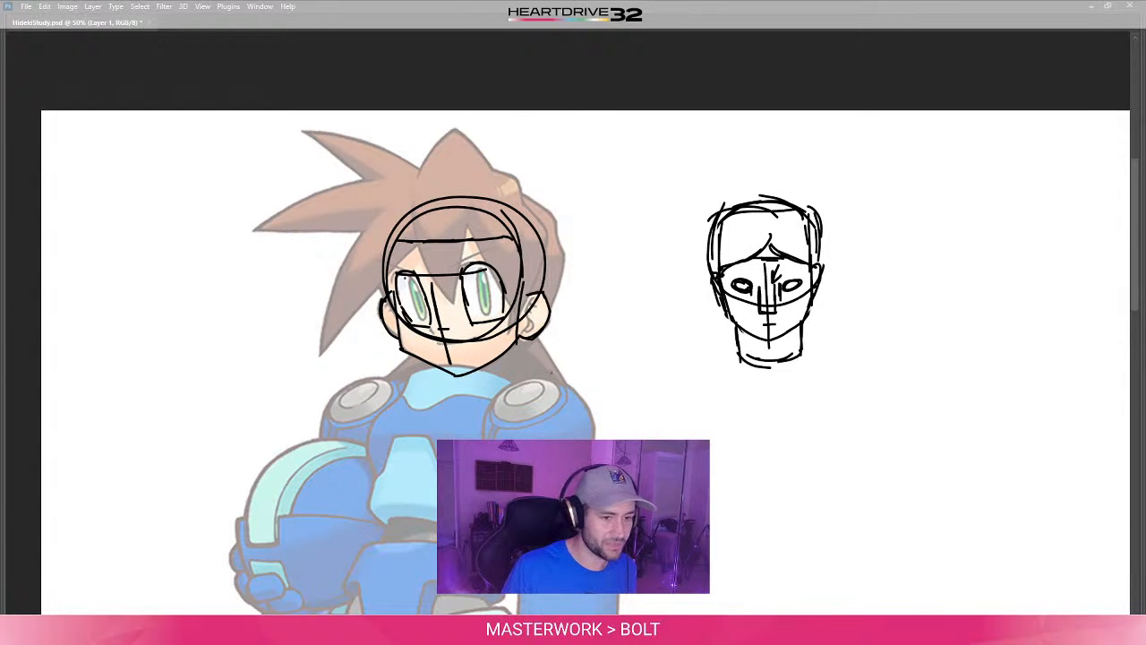
- Examine the character's torso and overall body proportions below the head construction
left_click_drag(548, 376, 584, 341)
mouse_move(488, 435)
left_mouse_down()
mouse_move(507, 382)
mouse_move(498, 405)
left_mouse_up()
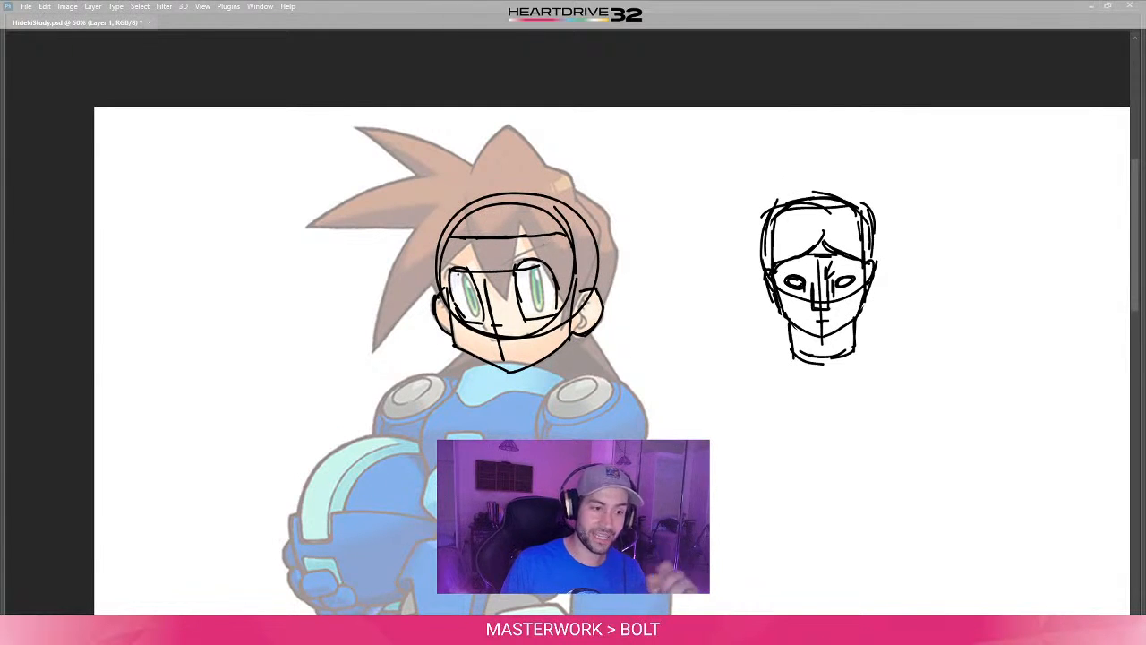
left_click_drag(523, 499, 565, 466)
left_click_drag(565, 403, 565, 375)
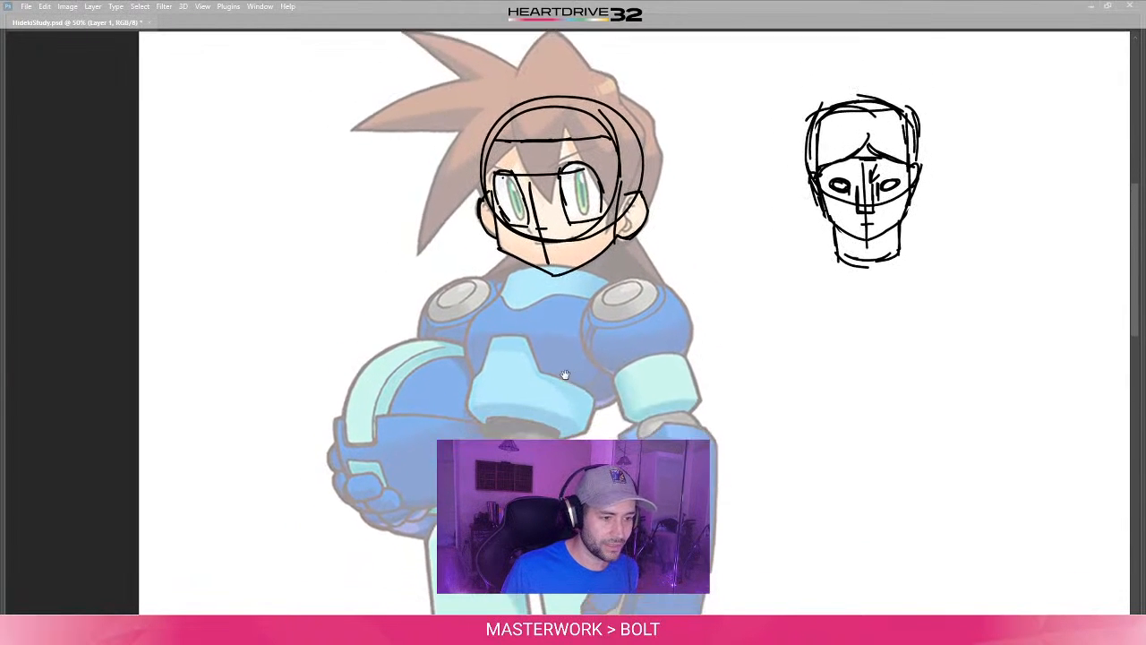
left_click_drag(543, 420, 551, 340)
scroll(551, 340, "down", 1, "alt")
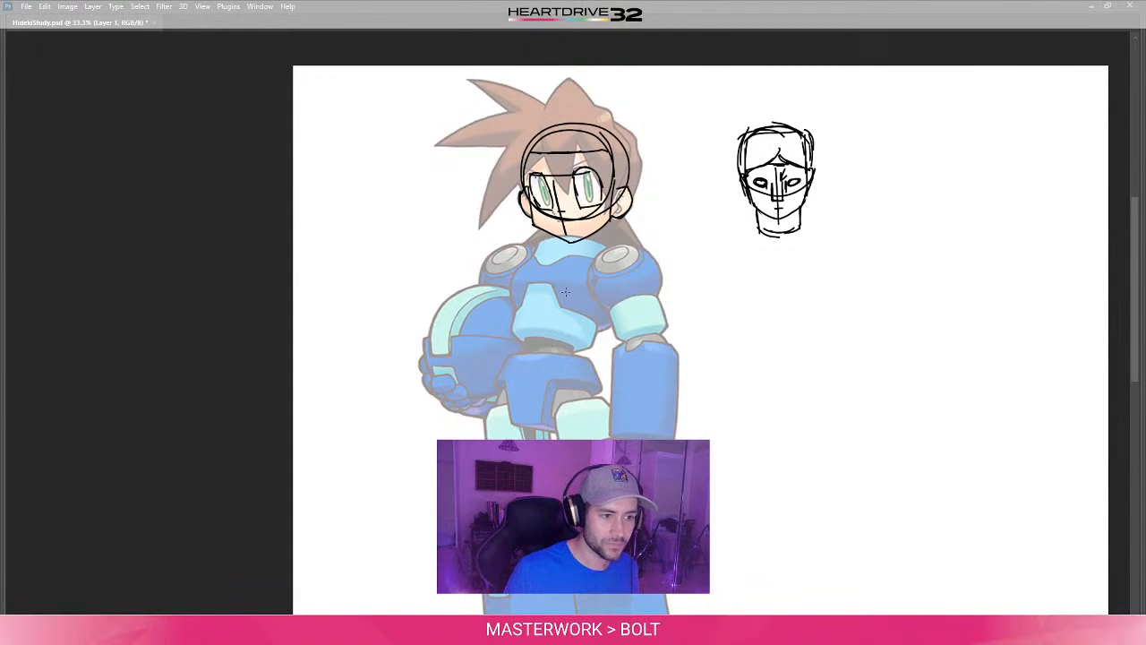
left_click_drag(566, 297, 568, 326)
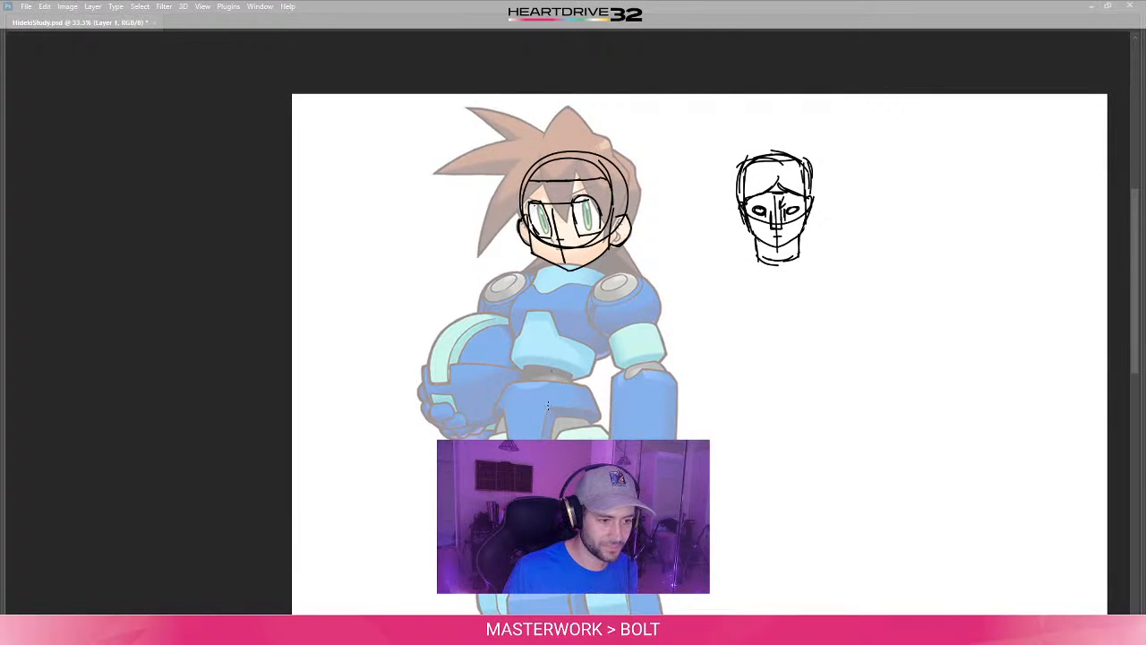
left_click_drag(548, 406, 578, 405)
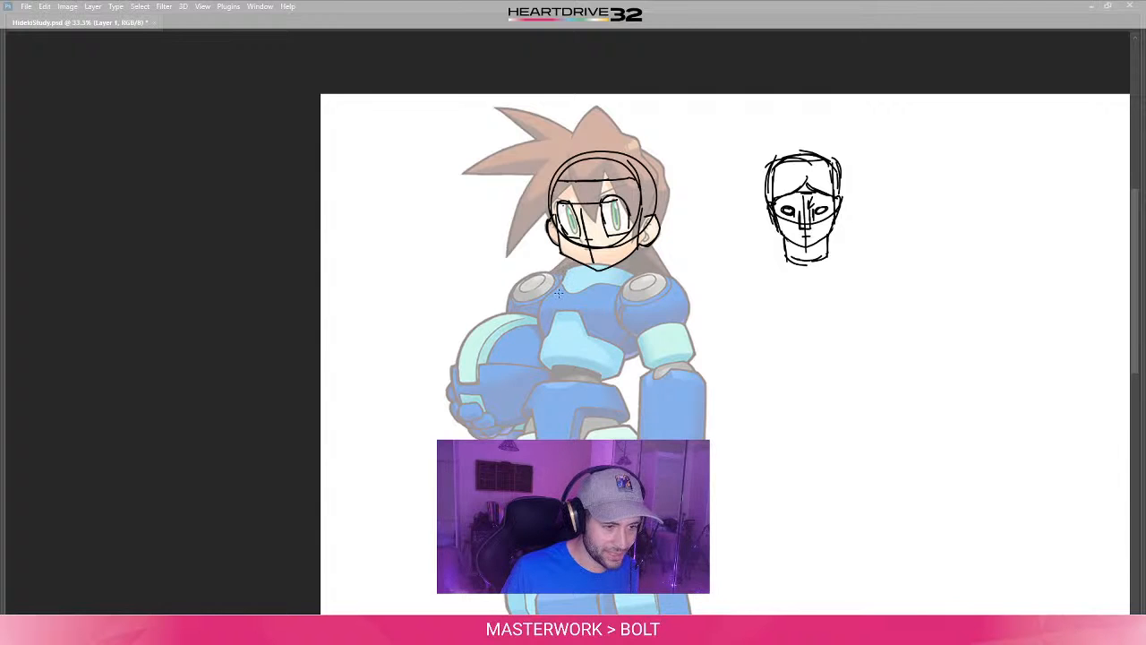
left_click_drag(761, 369, 762, 394)
mouse_move(799, 310)
left_mouse_down()
mouse_move(768, 392)
mouse_move(753, 345)
mouse_move(781, 398)
left_mouse_up()
key("ctrl+z")
key("ctrl+z")
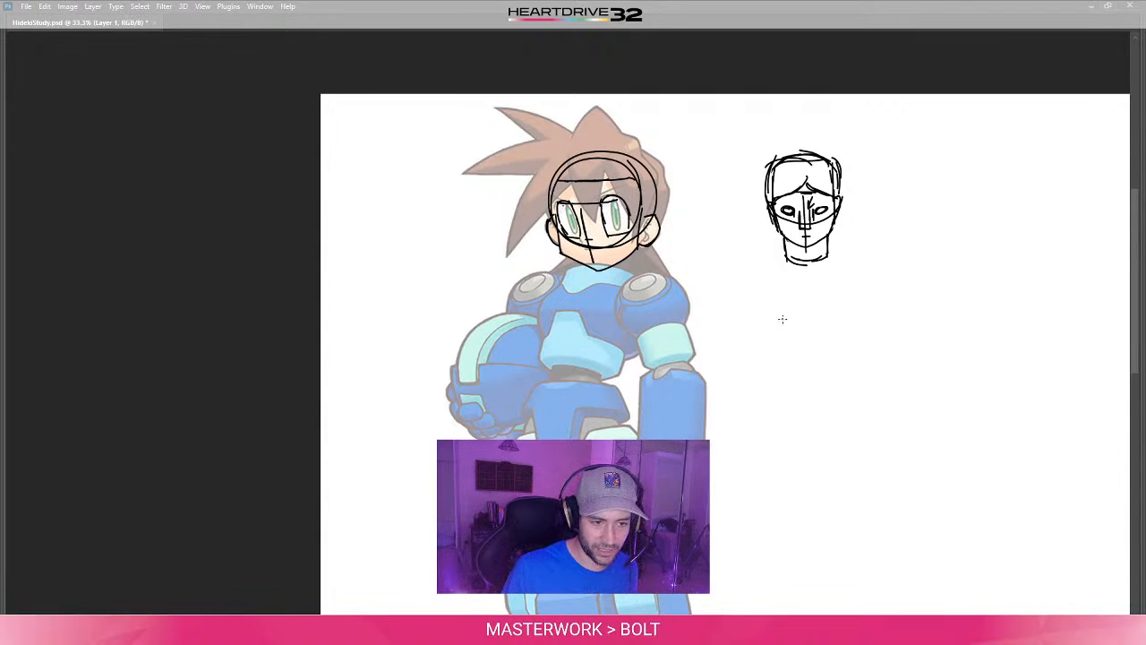
mouse_move(782, 319)
left_mouse_down()
mouse_move(806, 394)
mouse_move(789, 309)
mouse_move(820, 404)
left_mouse_up()
key("ctrl+z")
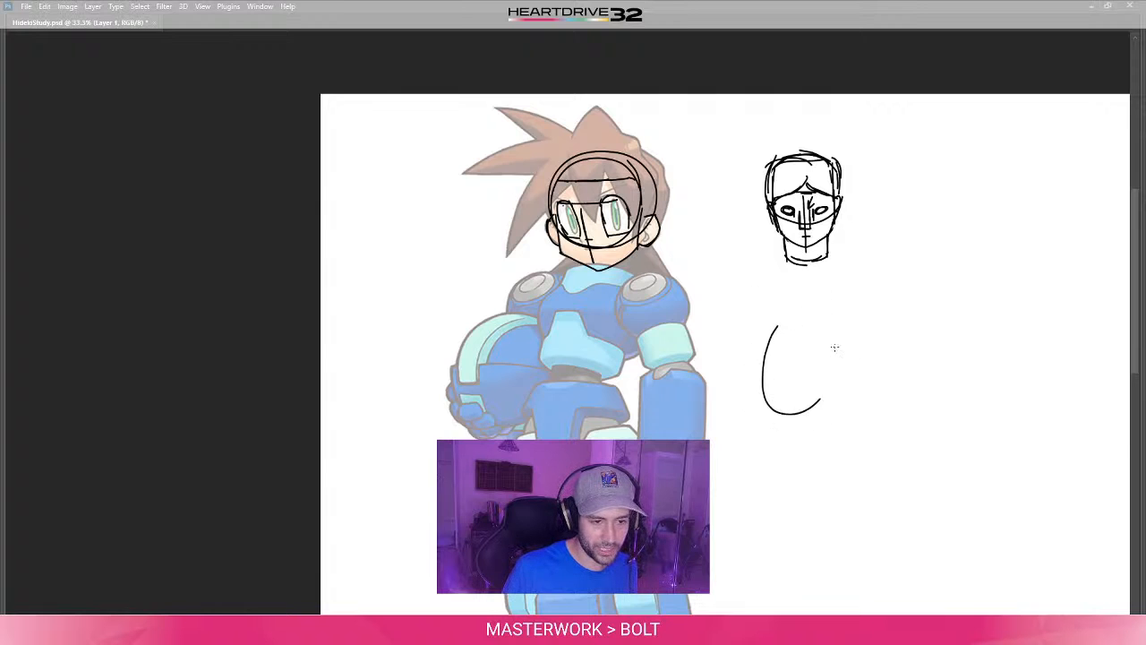
left_click_drag(835, 348, 788, 309)
key("ctrl+z")
left_click_drag(861, 291, 866, 313)
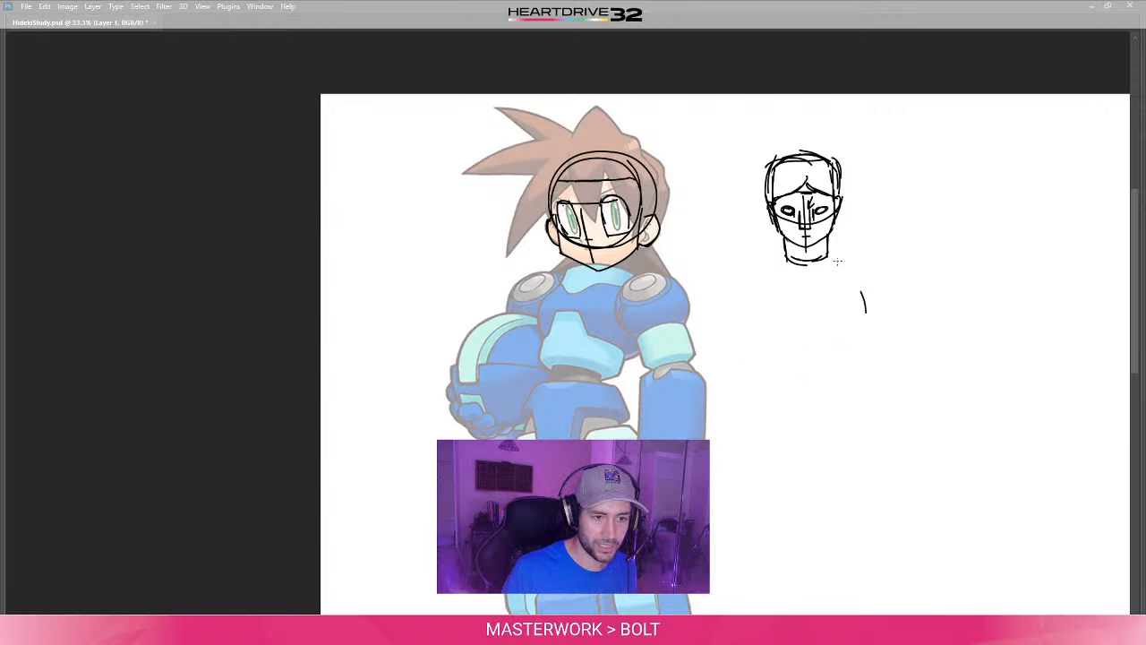
mouse_move(837, 262)
left_mouse_down()
mouse_move(749, 266)
mouse_move(769, 356)
left_mouse_up()
key("ctrl+z")
- Sketch a large egg-shaped torso beneath the neck of the separate head
mouse_move(774, 285)
left_mouse_down()
mouse_move(859, 295)
mouse_move(804, 269)
mouse_move(759, 295)
mouse_move(762, 371)
mouse_move(780, 388)
mouse_move(849, 378)
mouse_move(861, 363)
left_mouse_up()
key("ctrl+z")
mouse_move(835, 256)
left_mouse_down()
mouse_move(852, 286)
mouse_move(843, 368)
left_mouse_up()
left_click_drag(854, 320, 845, 378)
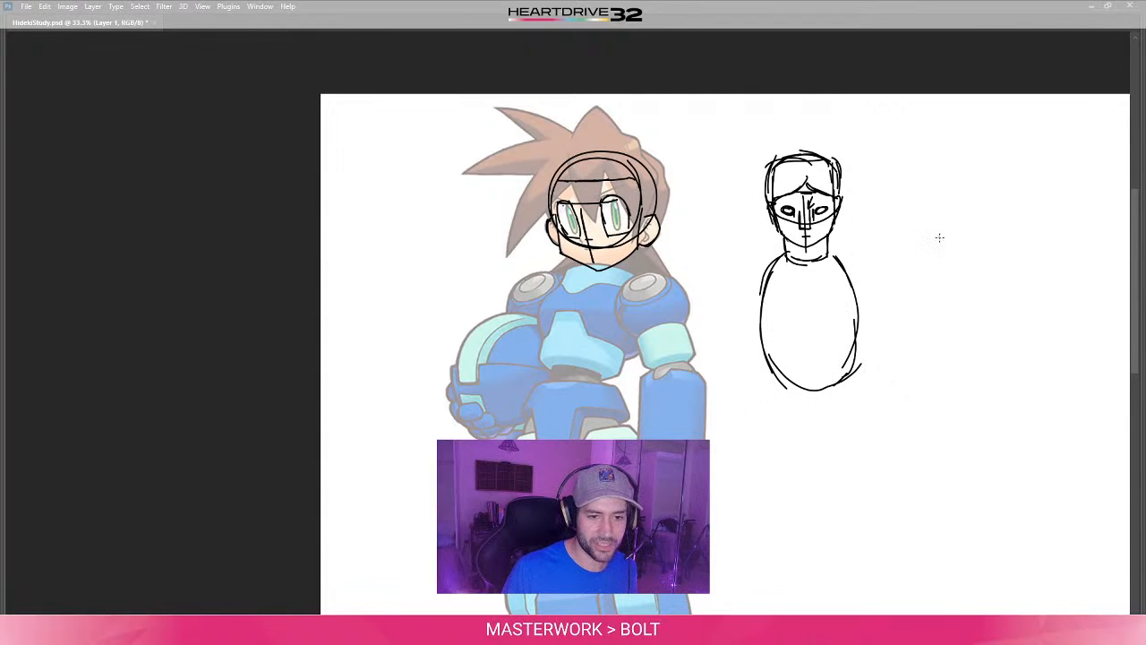
- Sketch a cube beside the torso with hatching on its right face, and fan three short lines out from its lower right corner
mouse_move(943, 251)
left_mouse_down()
mouse_move(940, 320)
mouse_move(996, 290)
left_mouse_up()
left_click_drag(994, 247, 992, 310)
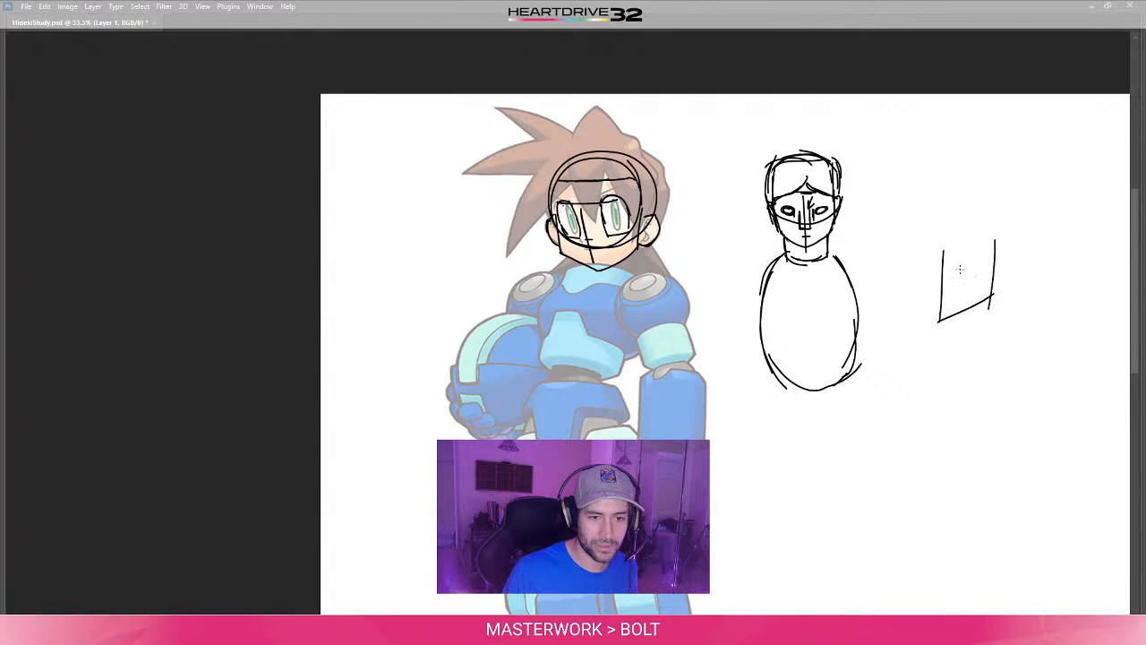
left_click_drag(943, 252, 995, 240)
left_click_drag(894, 289, 939, 321)
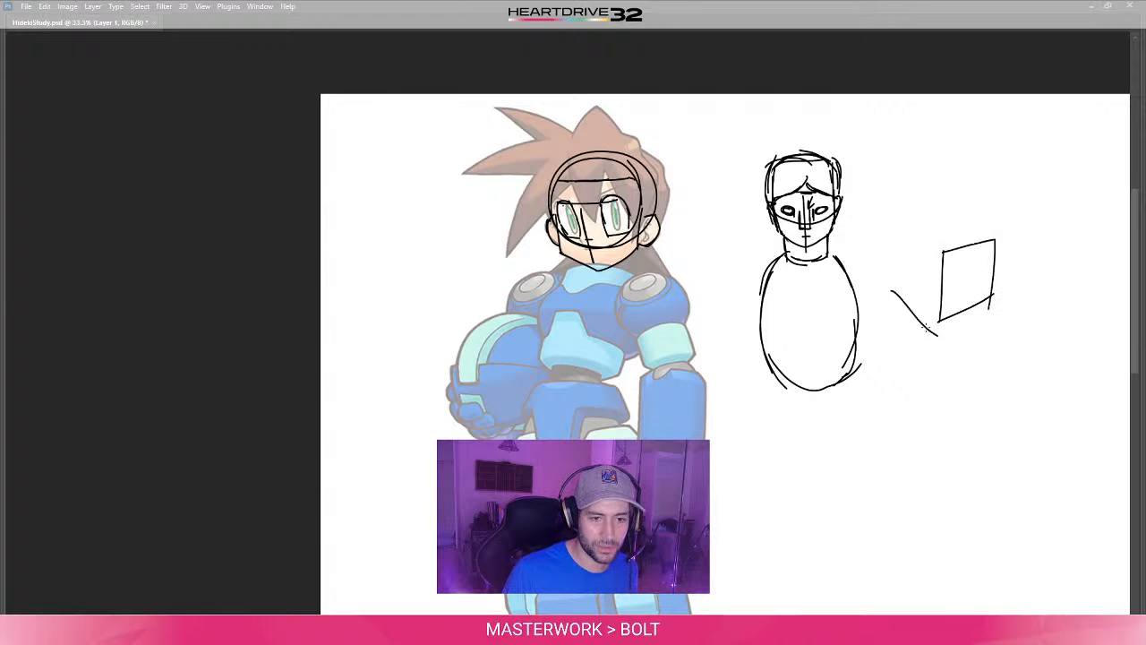
key("ctrl+z")
left_click_drag(894, 288, 939, 320)
mouse_move(899, 231)
left_mouse_down()
mouse_move(895, 303)
mouse_move(914, 240)
mouse_move(955, 257)
mouse_move(929, 226)
mouse_move(946, 218)
mouse_move(994, 240)
mouse_move(954, 268)
left_mouse_up()
mouse_move(980, 256)
left_mouse_down()
mouse_move(949, 281)
mouse_move(973, 283)
left_mouse_up()
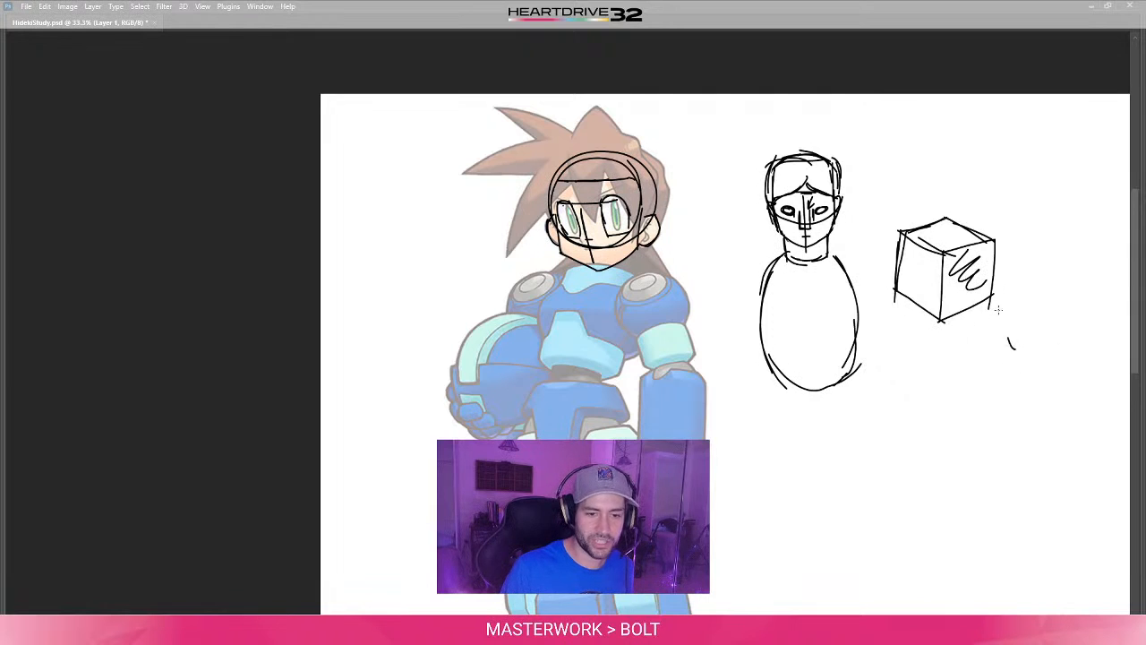
left_click_drag(990, 301, 1012, 347)
mouse_move(989, 303)
left_mouse_down()
mouse_move(983, 348)
mouse_move(1024, 320)
left_mouse_up()
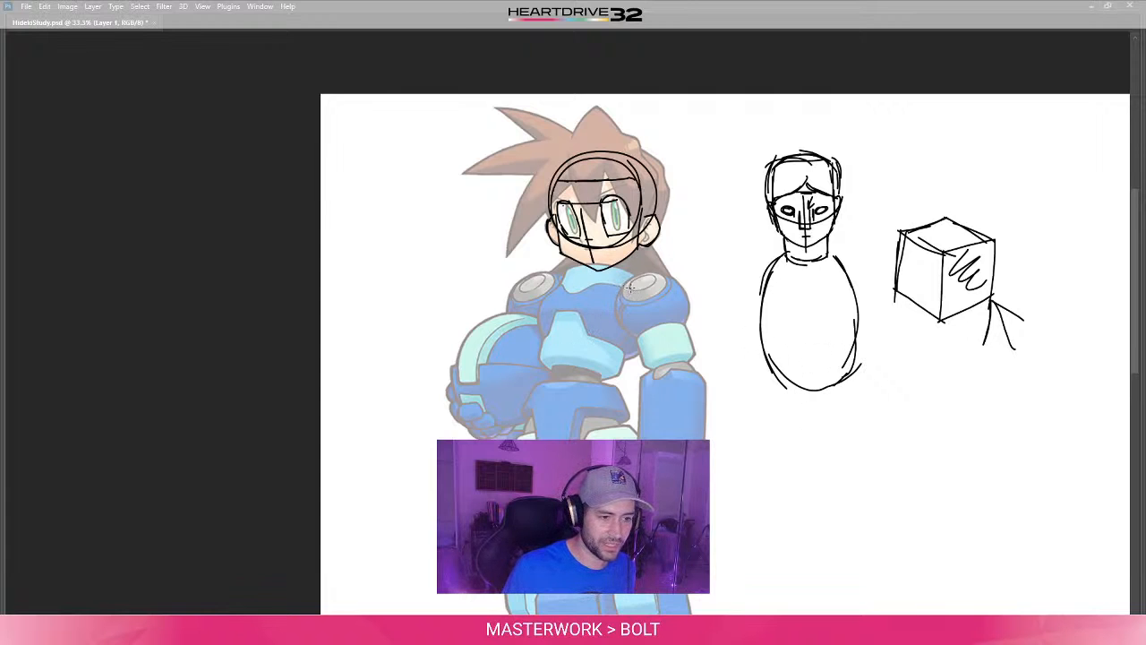
mouse_move(596, 271)
left_mouse_down()
mouse_move(628, 347)
mouse_move(569, 288)
mouse_move(642, 299)
mouse_move(606, 305)
left_mouse_up()
key("ctrl+z")
key("ctrl+z")
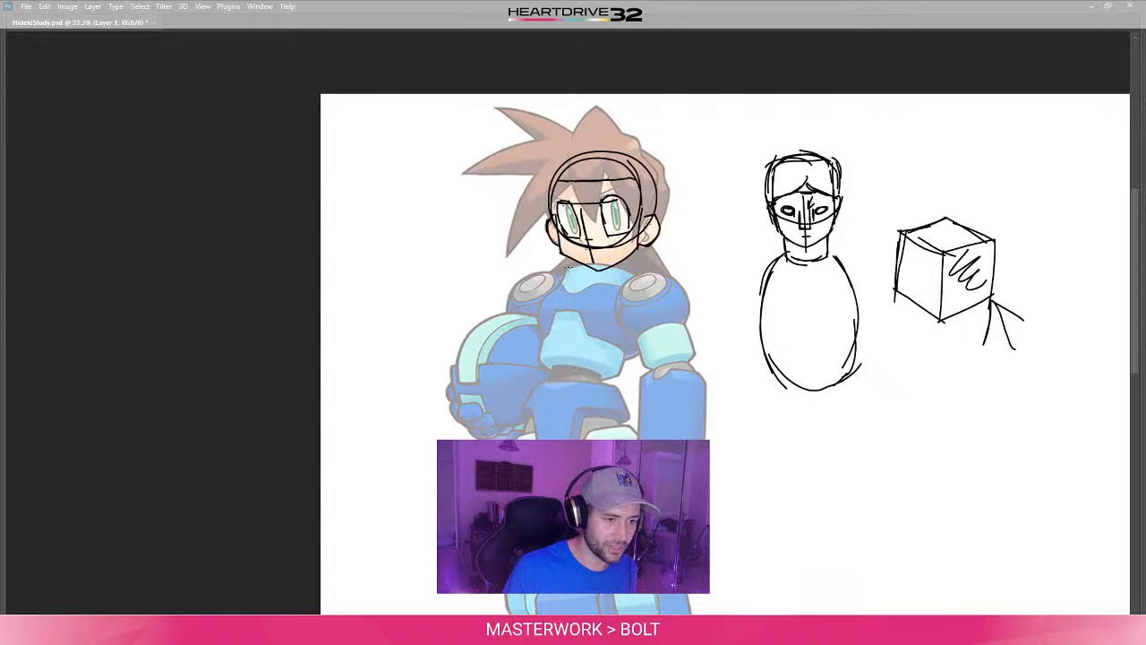
- Sketch a tilted cylinder over the character's torso, from the base of the neck down to the waist
mouse_move(566, 267)
left_mouse_down()
mouse_move(541, 355)
mouse_move(600, 355)
mouse_move(616, 374)
mouse_move(643, 288)
left_mouse_up()
mouse_move(569, 269)
left_mouse_down()
mouse_move(616, 266)
mouse_move(638, 289)
left_mouse_up()
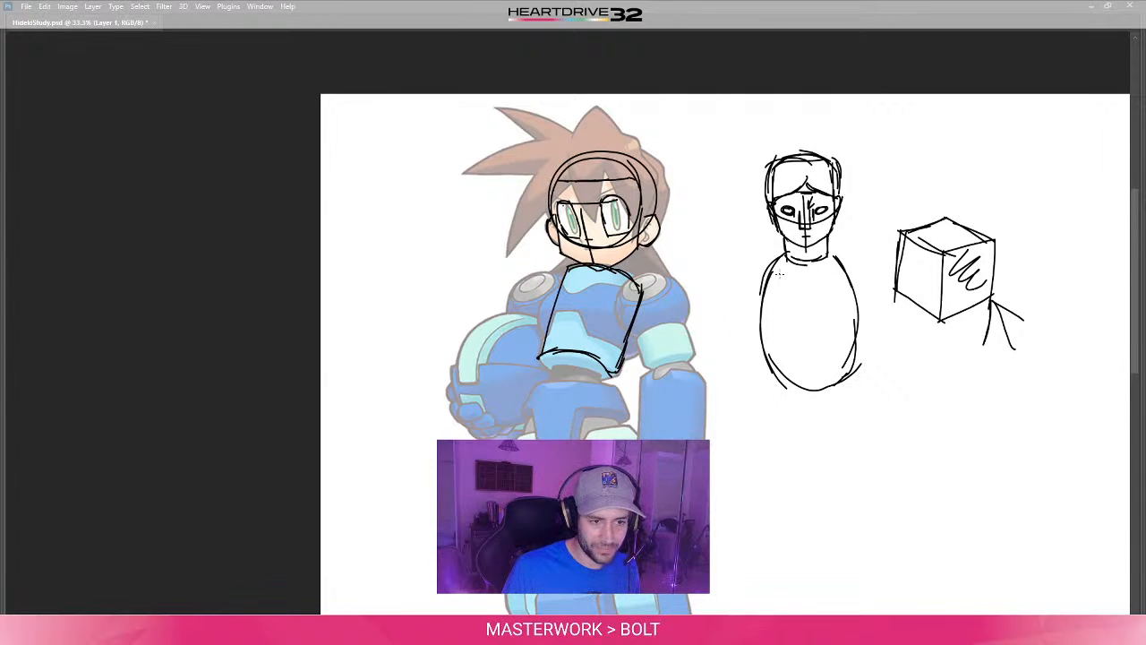
- Draw a rib-cage arch inside the separate egg-shaped torso and box it in with straight top, side and bottom lines
mouse_move(772, 355)
left_mouse_down()
mouse_move(810, 333)
mouse_move(852, 364)
left_mouse_up()
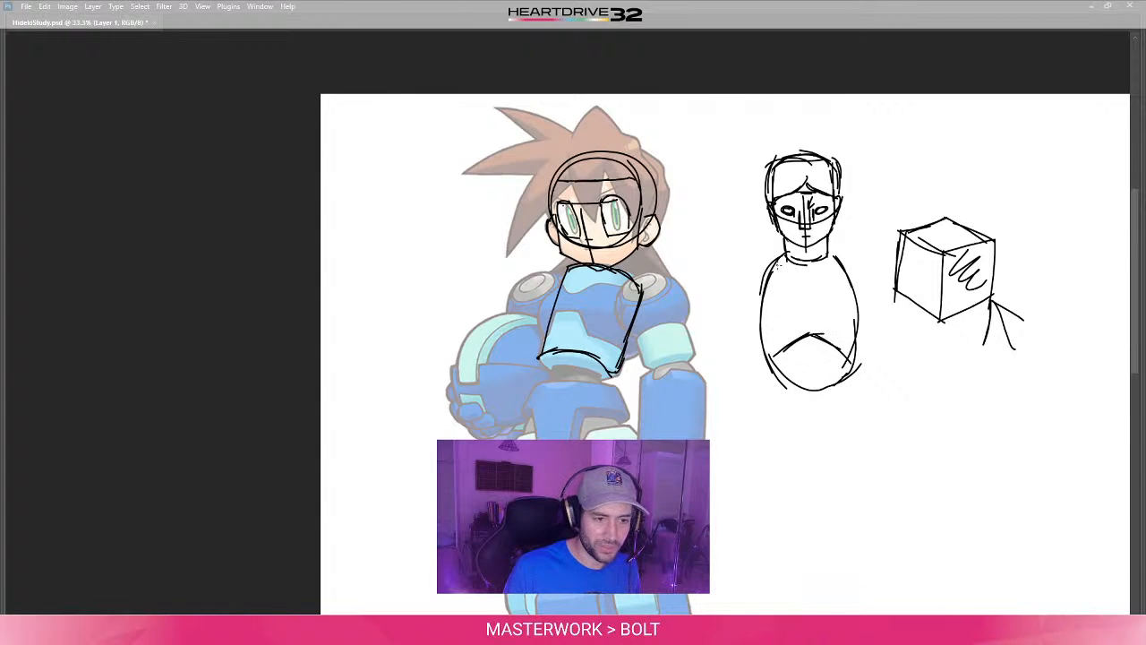
mouse_move(776, 287)
left_mouse_down()
mouse_move(766, 377)
mouse_move(765, 353)
left_mouse_up()
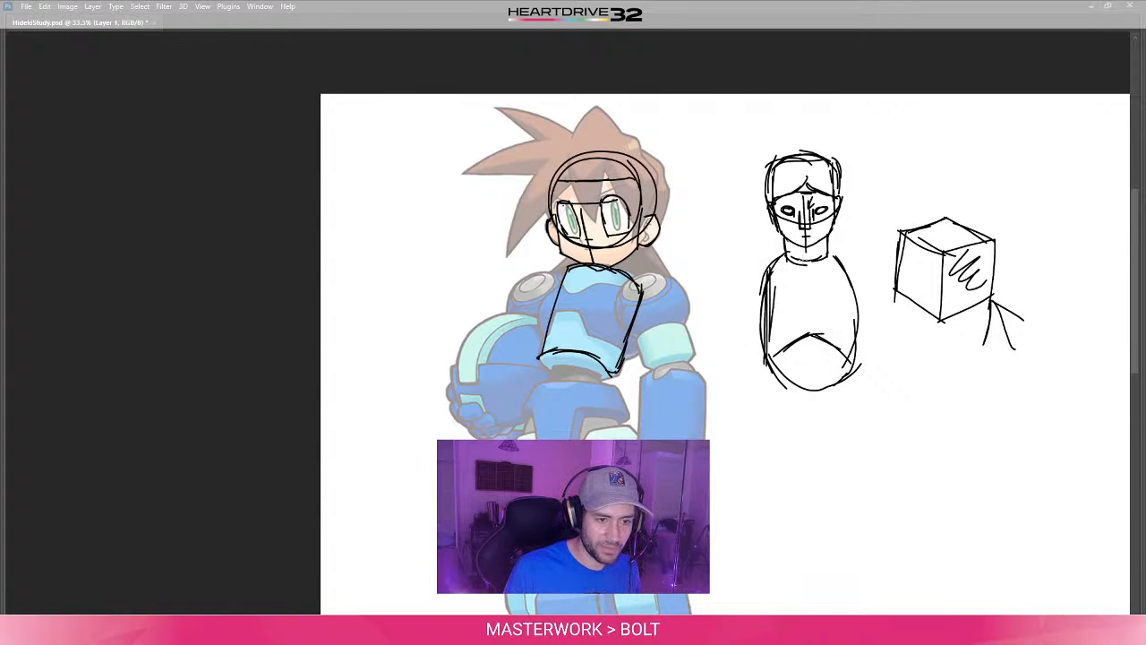
mouse_move(804, 261)
left_mouse_down()
mouse_move(771, 262)
mouse_move(854, 272)
mouse_move(855, 340)
left_mouse_up()
left_click_drag(854, 267, 857, 354)
left_click_drag(856, 272, 855, 297)
left_click_drag(856, 344, 853, 371)
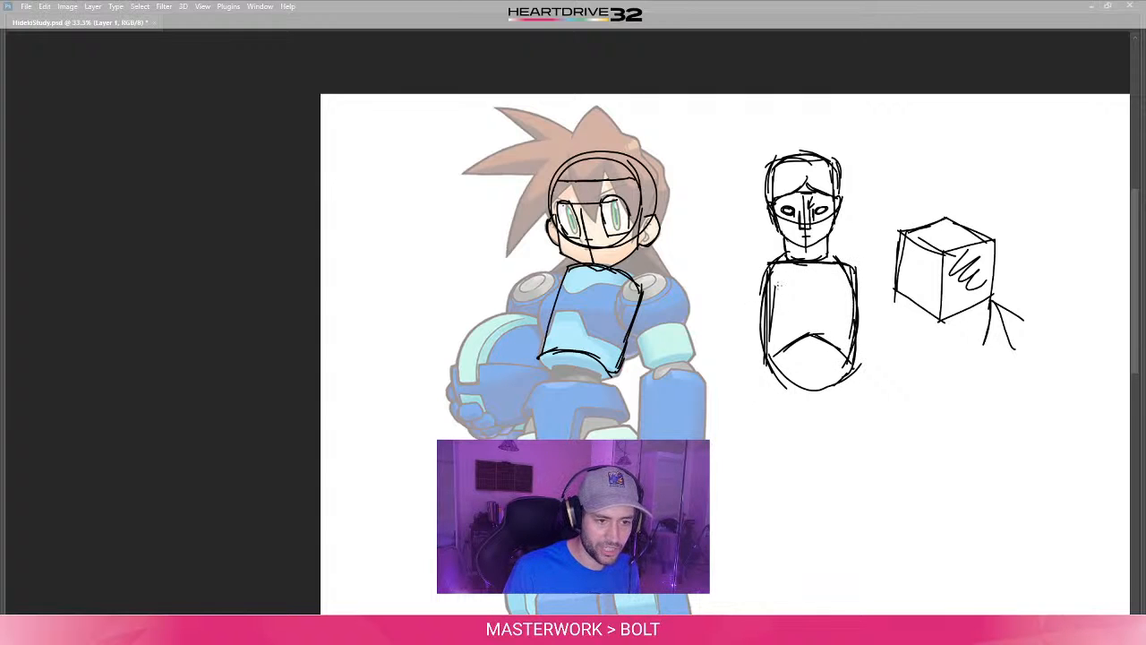
left_click_drag(768, 356, 862, 364)
mouse_move(854, 271)
left_mouse_down()
mouse_move(870, 292)
mouse_move(860, 352)
left_mouse_up()
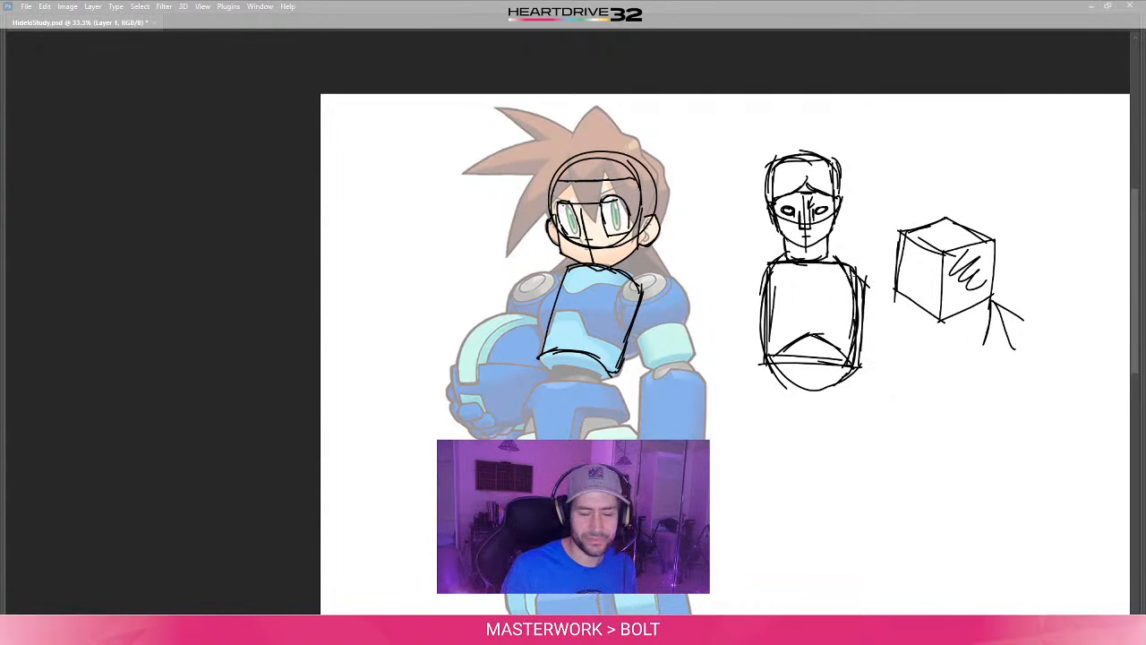
- Close the bottom of the character's torso cylinder with a curved line that completes the ellipse
left_click_drag(624, 432, 742, 449)
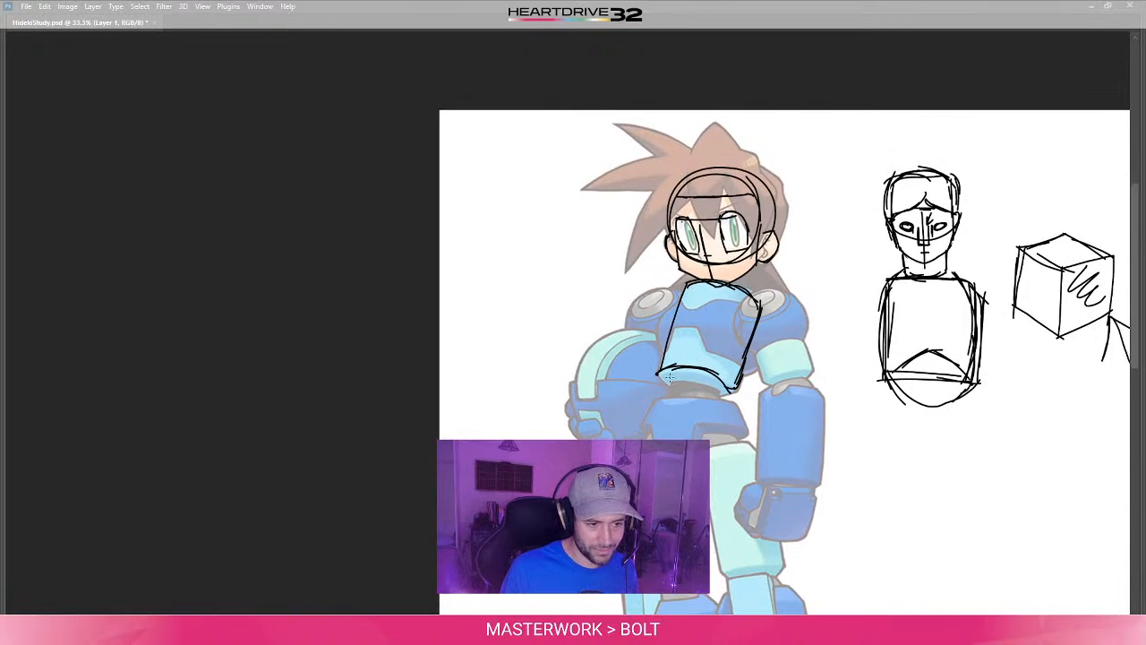
mouse_move(678, 368)
left_mouse_down()
mouse_move(661, 375)
mouse_move(732, 386)
left_mouse_up()
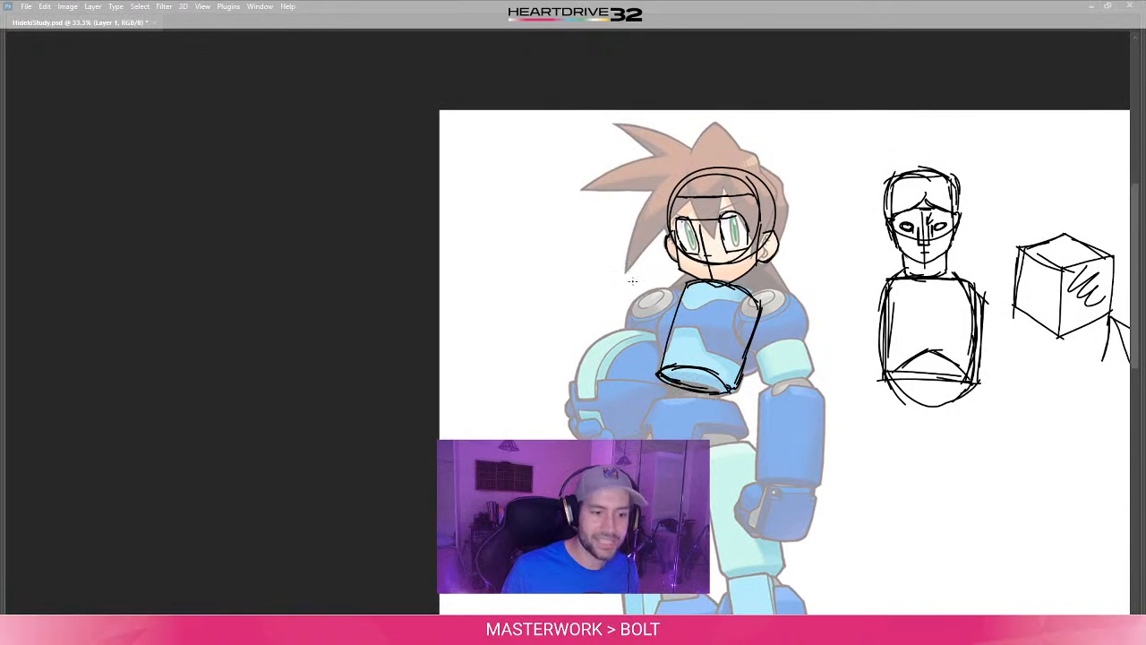
- Sketch a large circle over the character's shoulder on the side of the hanging arm, overlapping the torso cylinder
left_click_drag(736, 446, 738, 422)
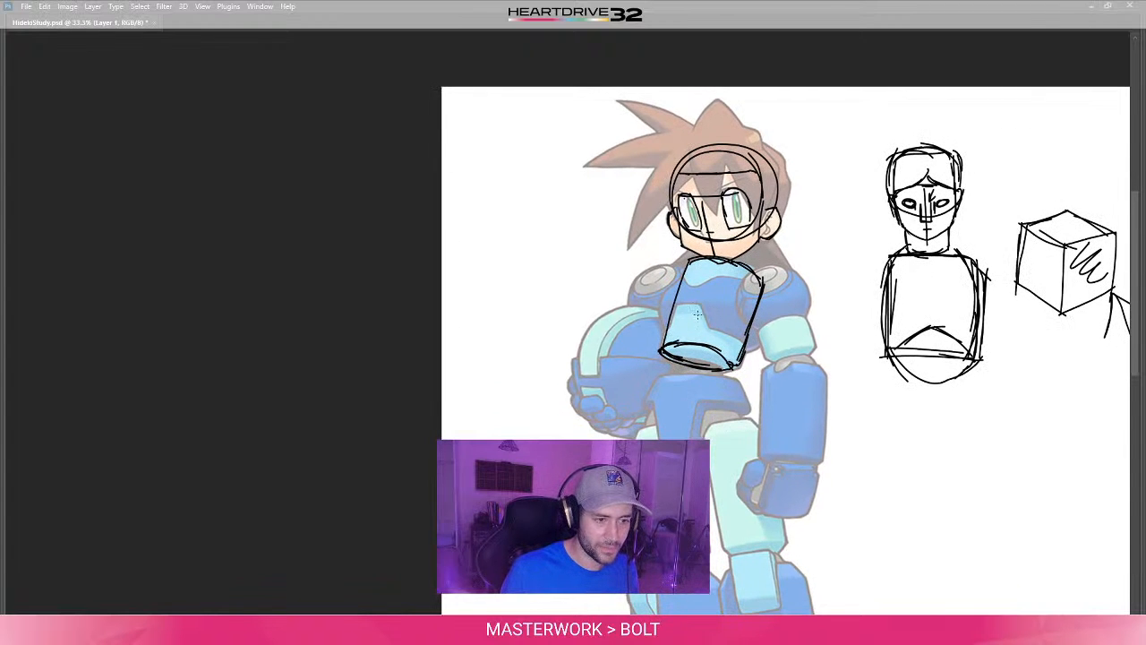
left_click_drag(679, 295, 648, 282)
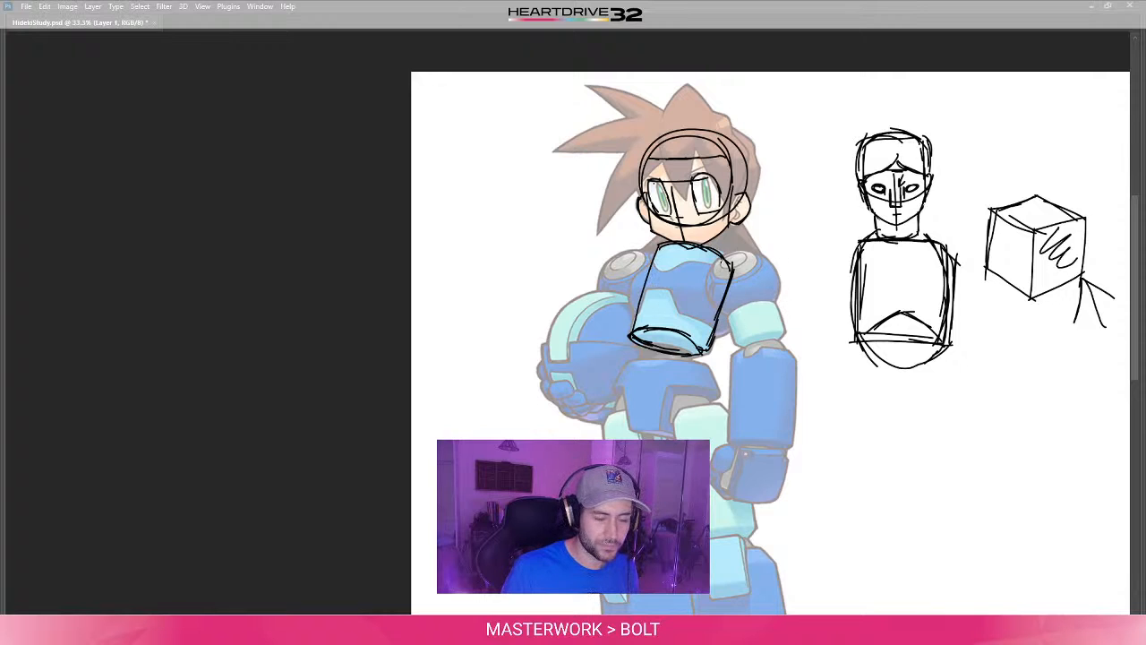
mouse_move(735, 258)
left_mouse_down()
mouse_move(769, 260)
mouse_move(708, 296)
mouse_move(781, 314)
left_mouse_up()
key("ctrl+z")
mouse_move(714, 267)
left_mouse_down()
mouse_move(751, 312)
mouse_move(767, 310)
left_mouse_up()
key("ctrl+z")
key("ctrl+z")
mouse_move(778, 271)
left_mouse_down()
mouse_move(723, 256)
mouse_move(706, 281)
mouse_move(781, 271)
left_mouse_up()
left_click_drag(742, 399, 742, 366)
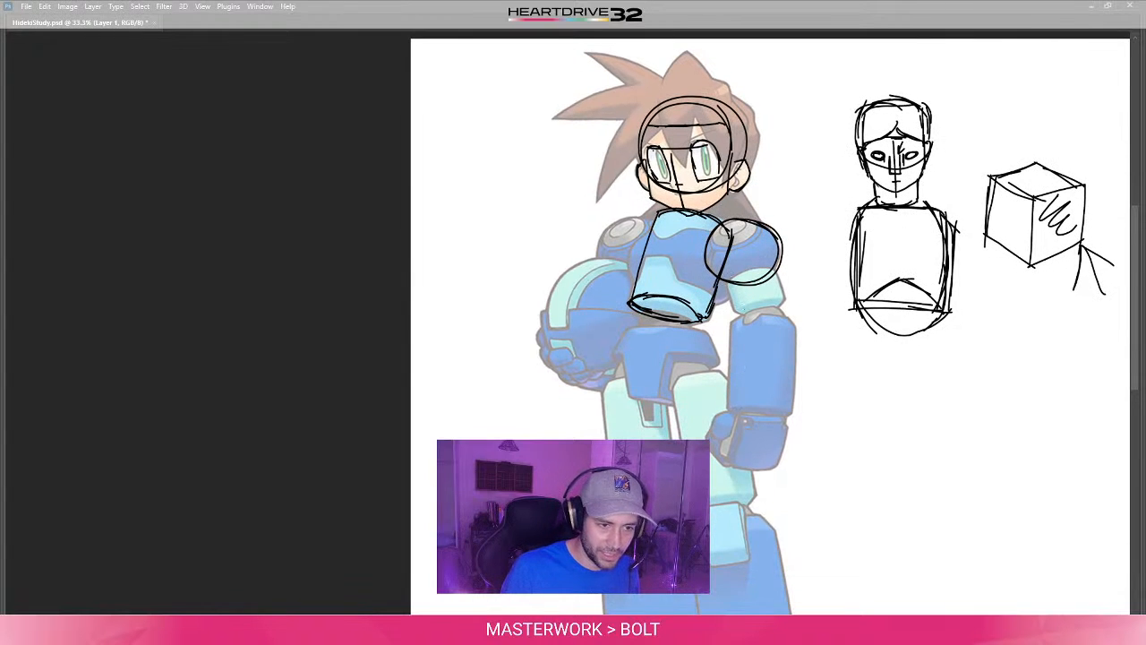
- Sketch a short cylinder over the upper arm beneath the shoulder circle, with elliptical top and bottom ends
mouse_move(726, 275)
left_mouse_down()
mouse_move(734, 312)
mouse_move(748, 269)
mouse_move(780, 263)
mouse_move(785, 296)
left_mouse_up()
key("ctrl+z")
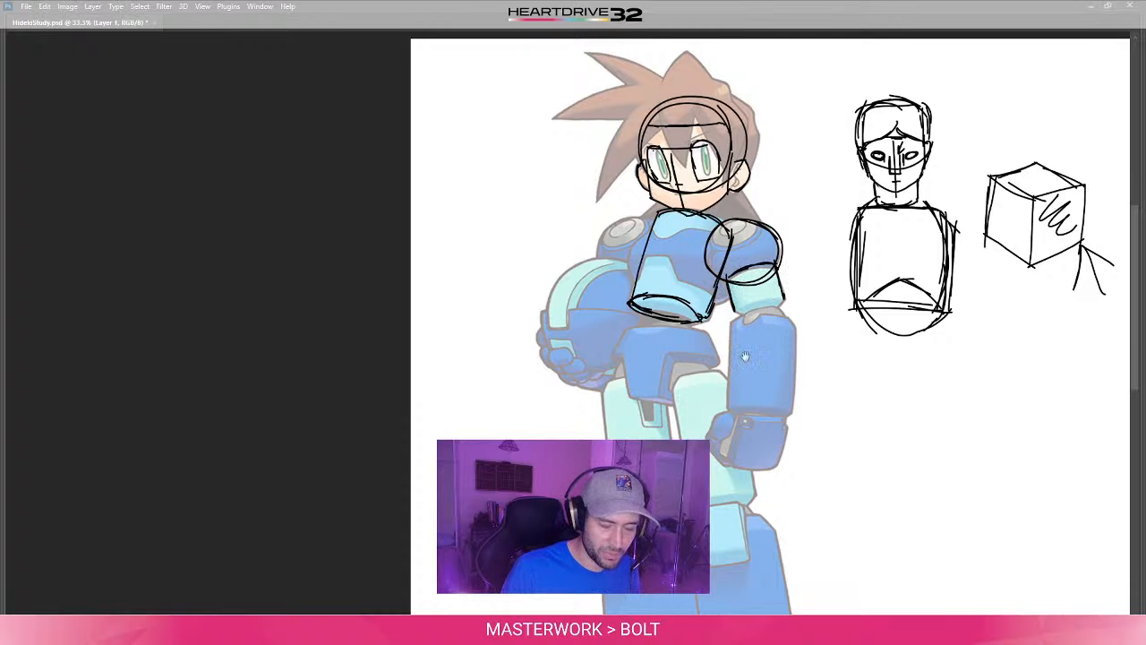
left_click_drag(745, 357, 759, 342)
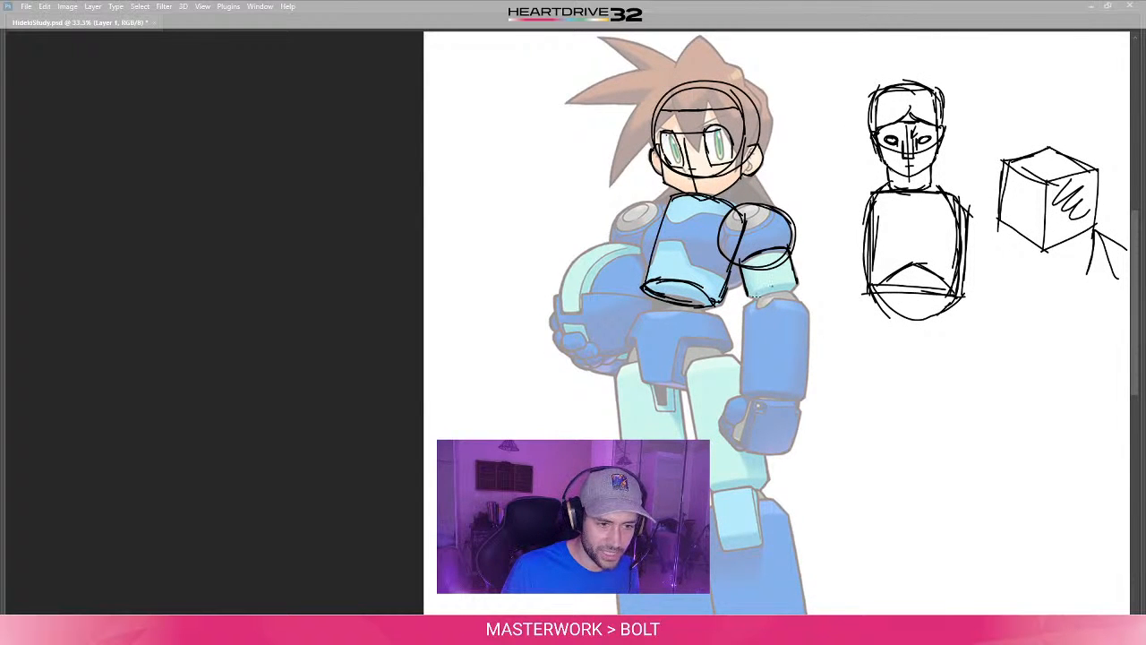
left_click_drag(768, 287, 796, 284)
key("ctrl+z")
key("ctrl+z")
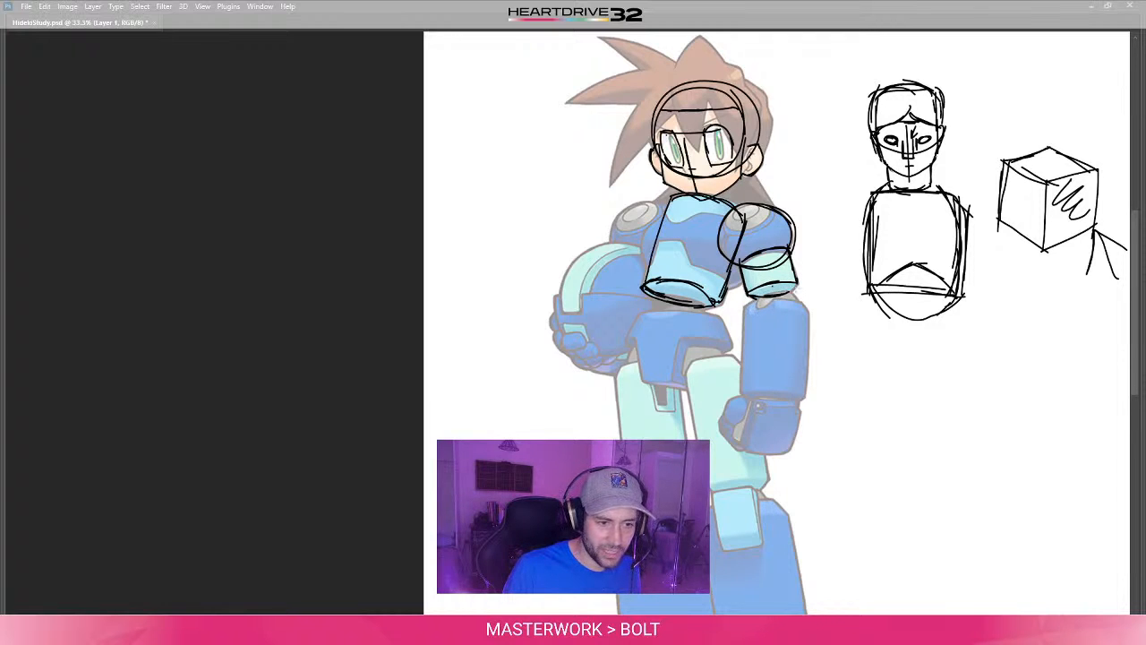
- Sketch a small circle for the elbow joint just below the upper-arm cylinder
mouse_move(770, 327)
left_mouse_down()
mouse_move(746, 304)
mouse_move(774, 282)
mouse_move(757, 305)
mouse_move(738, 279)
mouse_move(760, 269)
mouse_move(740, 279)
mouse_move(768, 298)
mouse_move(762, 304)
left_mouse_up()
key("ctrl+z")
key("ctrl+z")
key("ctrl+z")
key("ctrl+z")
left_click_drag(745, 267, 762, 297)
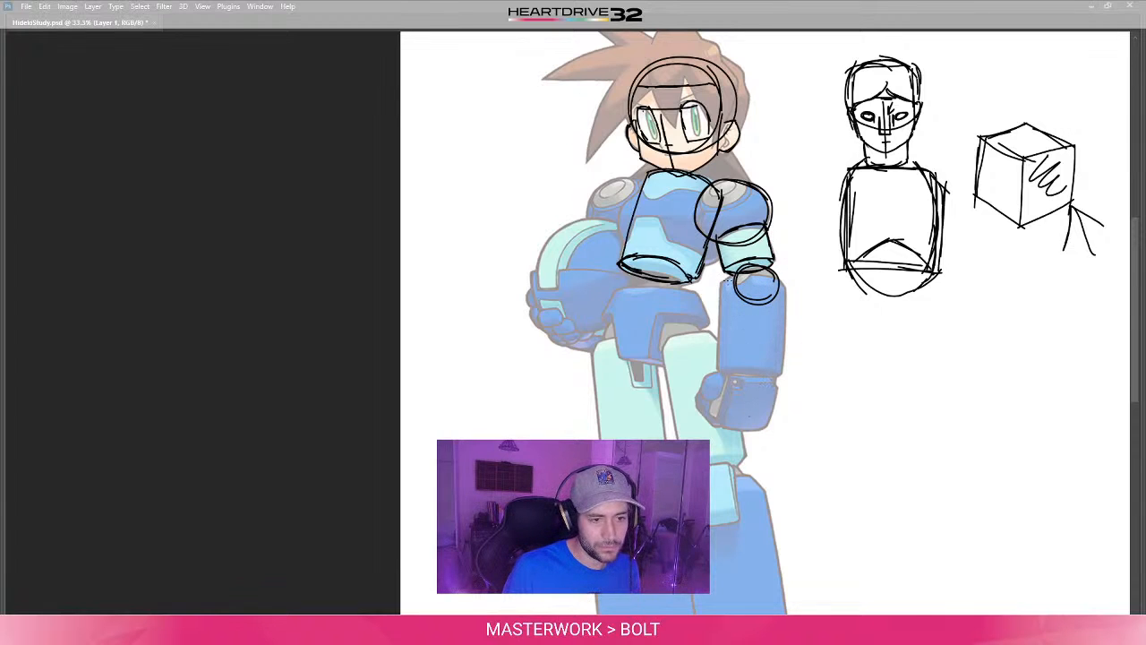
- Outline the hanging arm's forearm as a long cylinder, running from the elbow circle down to the wrist
mouse_move(720, 277)
left_mouse_down()
mouse_move(717, 379)
mouse_move(782, 374)
left_mouse_up()
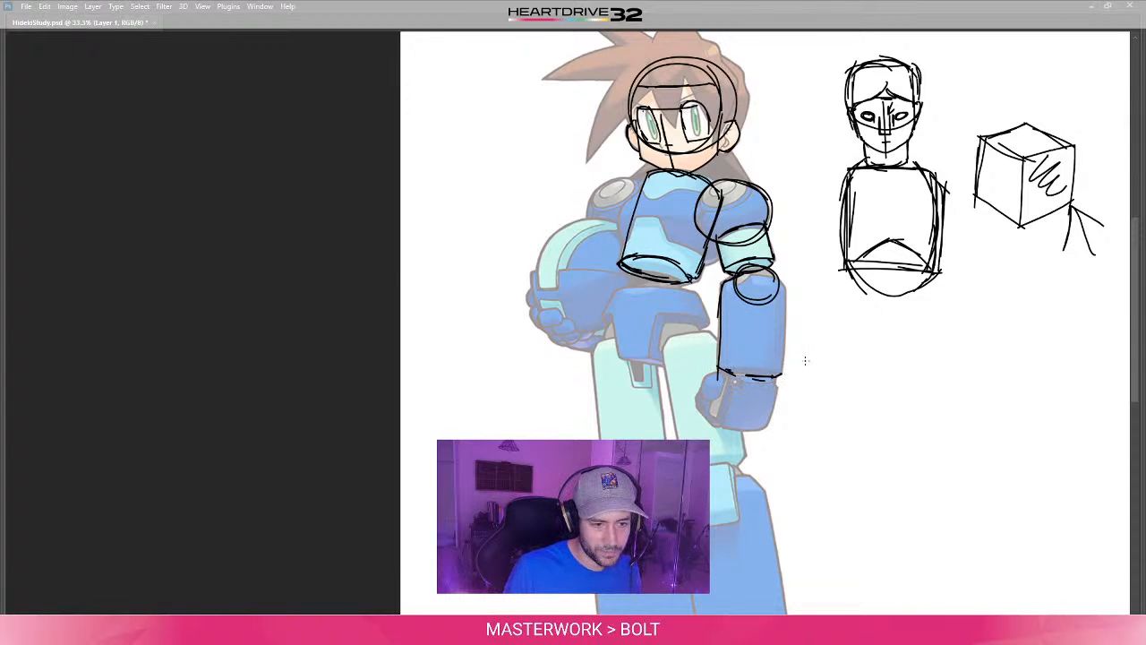
mouse_move(783, 288)
left_mouse_down()
mouse_move(781, 348)
mouse_move(785, 319)
left_mouse_up()
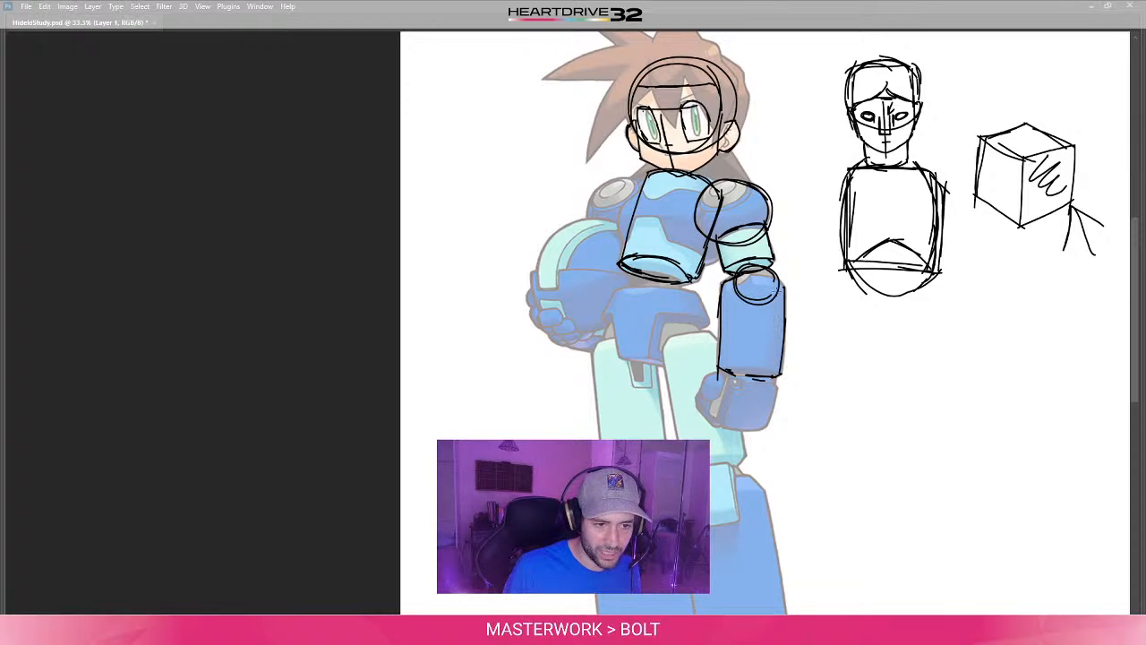
left_click_drag(733, 280, 788, 305)
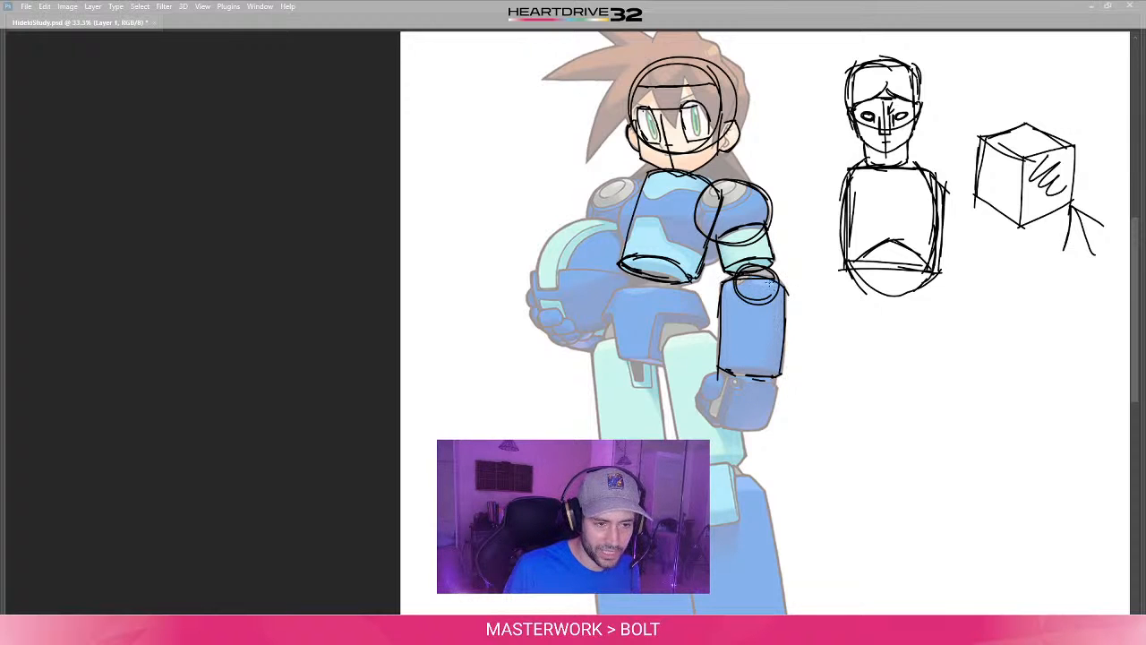
- Add the curved wrist end of the forearm cylinder and block in the fist below it as a box with a side face
left_click_drag(728, 413, 714, 436)
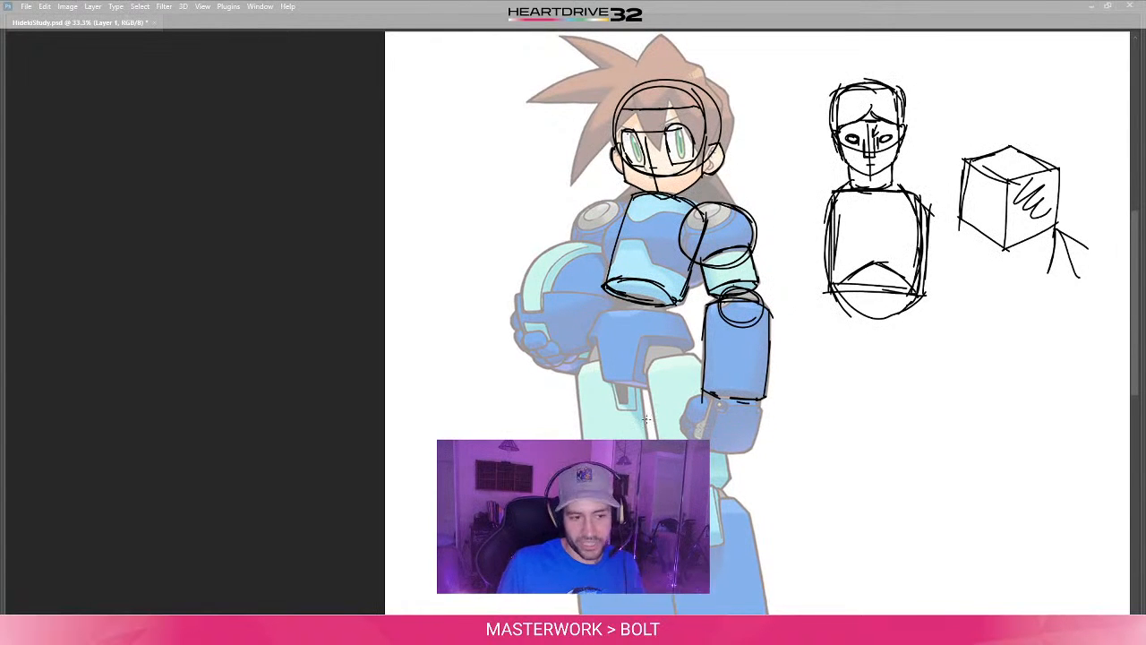
left_click_drag(714, 395, 767, 405)
key("ctrl+z")
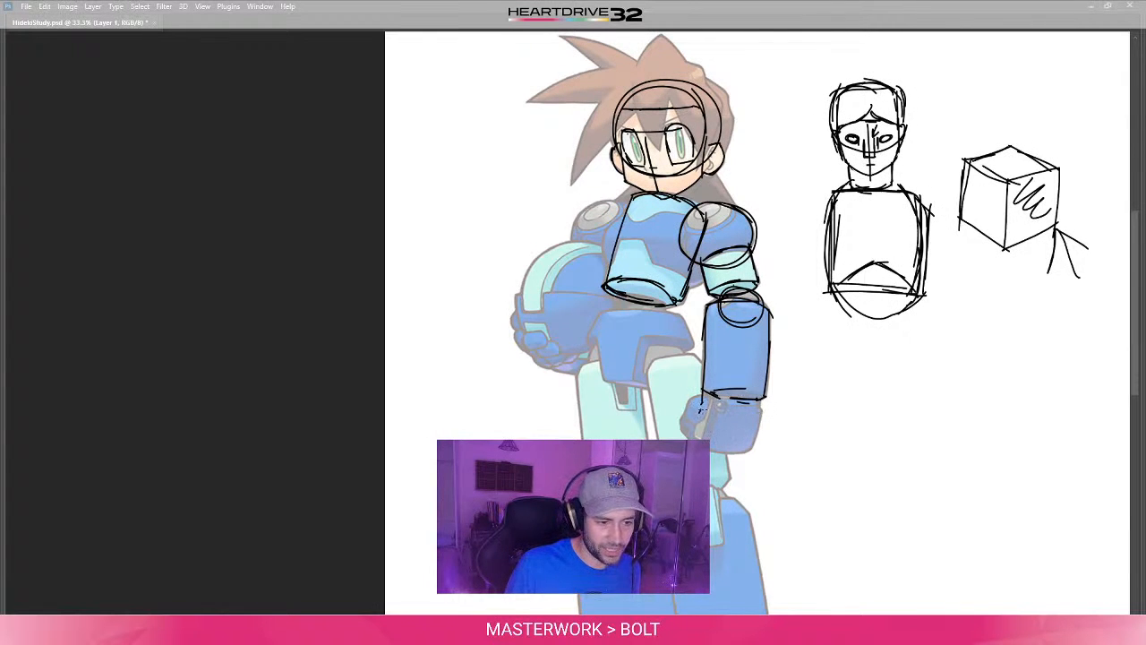
mouse_move(712, 405)
left_mouse_down()
mouse_move(761, 406)
mouse_move(759, 452)
left_mouse_up()
mouse_move(713, 406)
left_mouse_down()
mouse_move(711, 447)
mouse_move(687, 439)
left_mouse_up()
key("ctrl+z")
key("ctrl+z")
left_click_drag(703, 395, 726, 395)
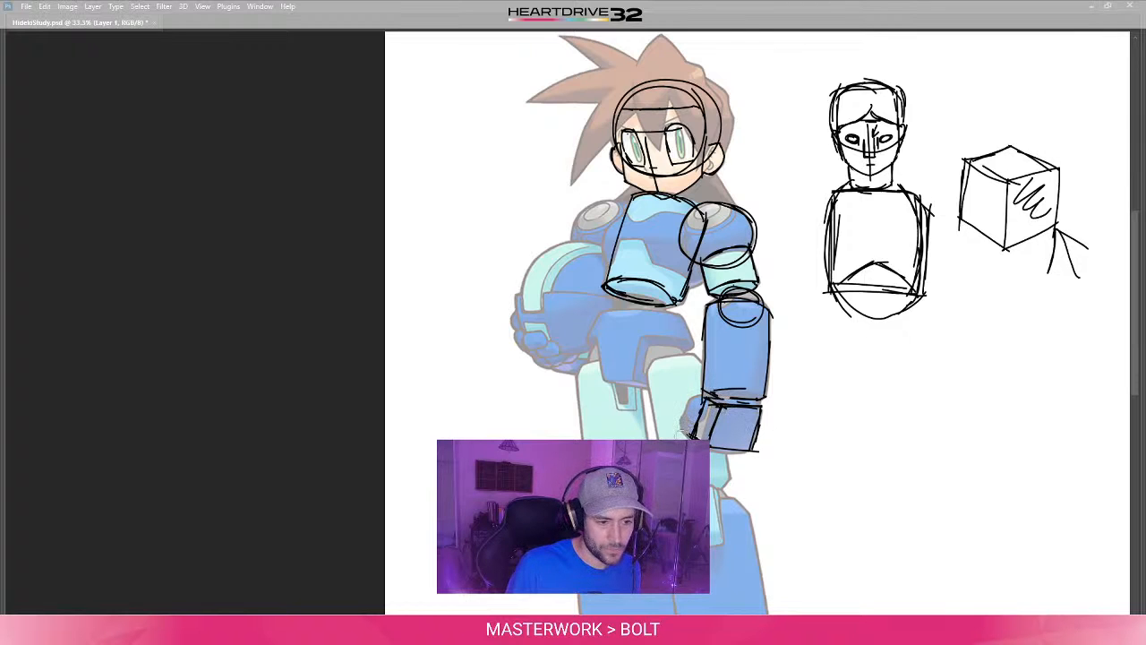
- Sketch a circle over the shoulder on the helmet side and outline the short upper arm beneath it
left_click_drag(600, 437, 607, 448)
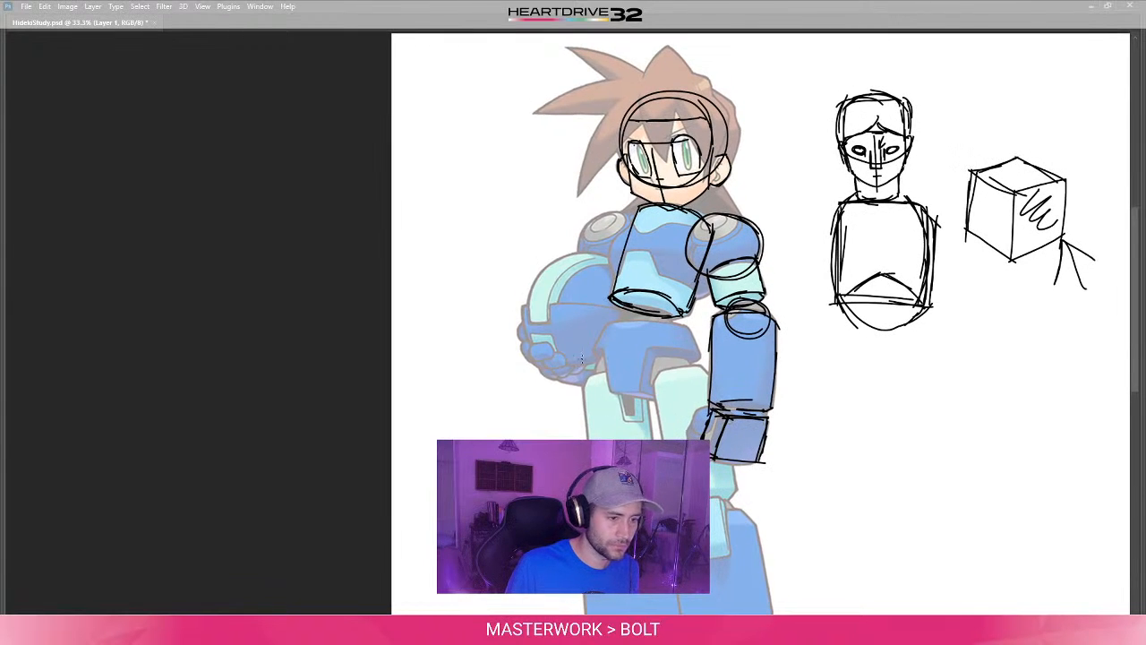
left_click_drag(600, 371, 590, 395)
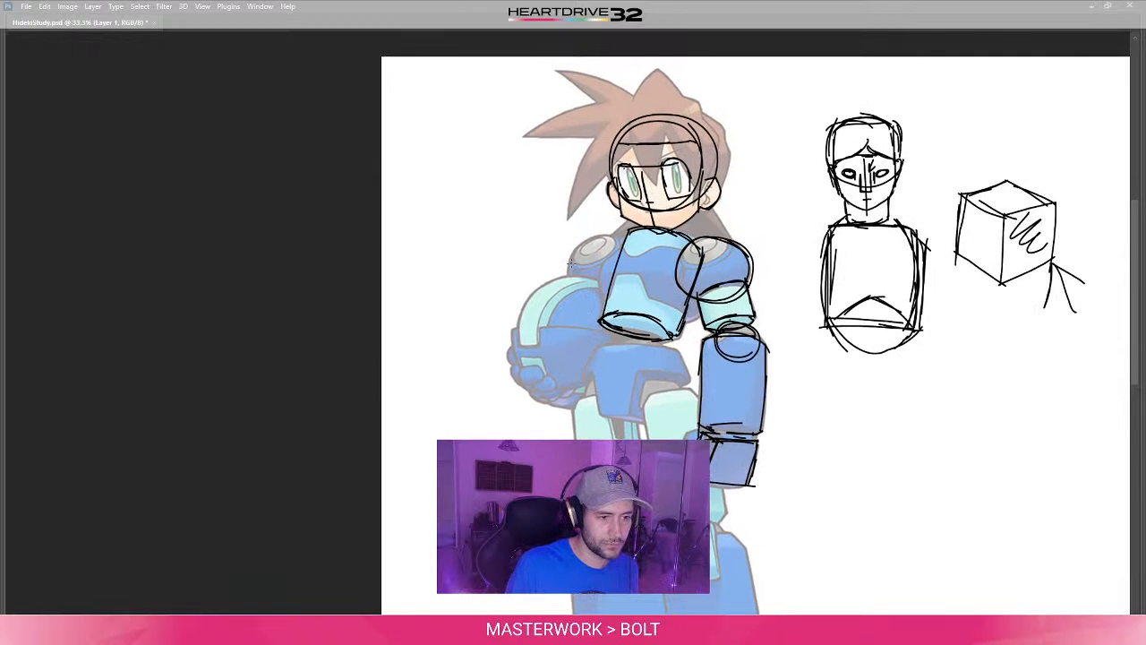
mouse_move(629, 253)
left_mouse_down()
mouse_move(618, 287)
mouse_move(629, 255)
mouse_move(634, 278)
mouse_move(594, 294)
left_mouse_up()
key("ctrl+z")
key("ctrl+z")
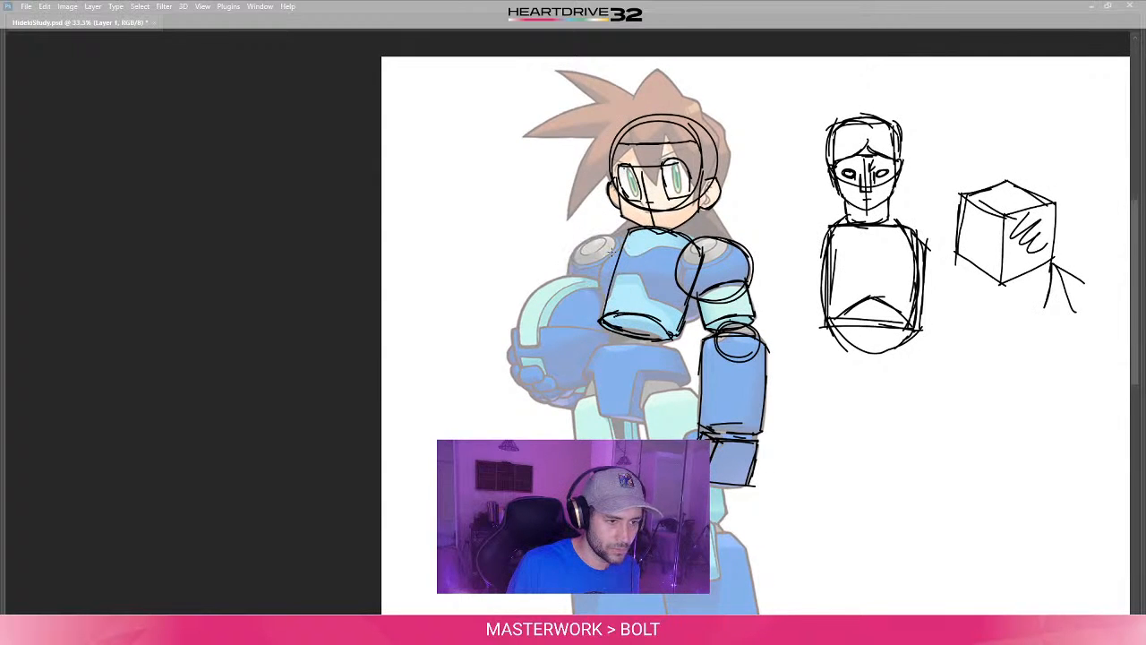
mouse_move(630, 245)
left_mouse_down()
mouse_move(629, 279)
mouse_move(573, 291)
mouse_move(633, 260)
mouse_move(634, 272)
mouse_move(584, 279)
left_mouse_up()
key("ctrl+z")
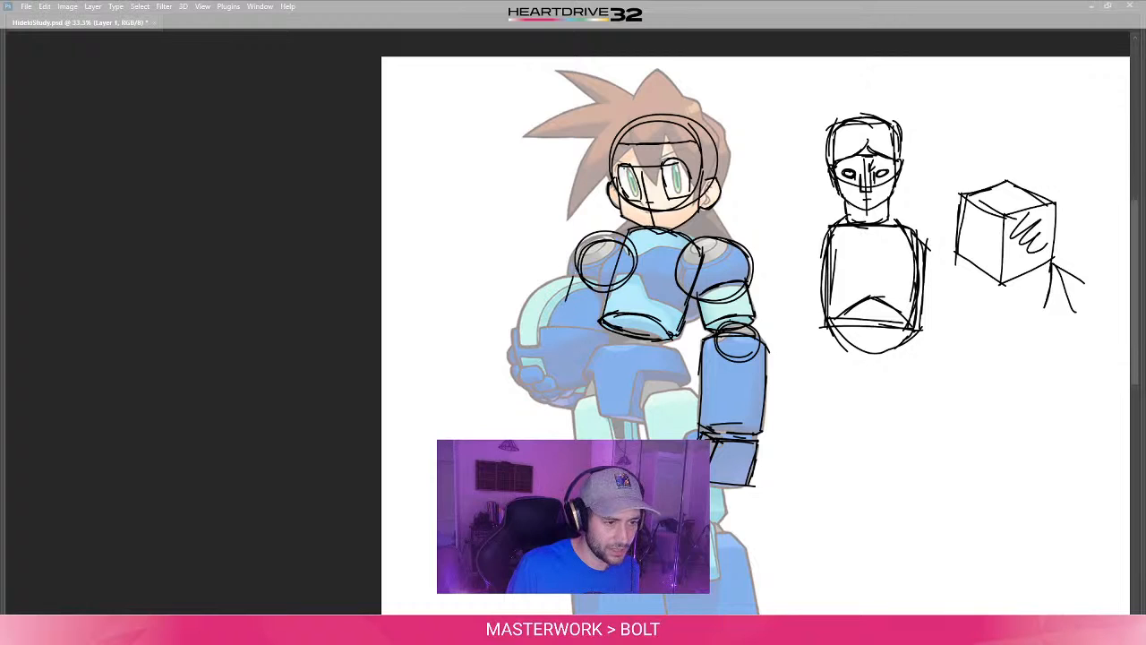
mouse_move(576, 268)
left_mouse_down()
mouse_move(561, 311)
mouse_move(602, 317)
left_mouse_up()
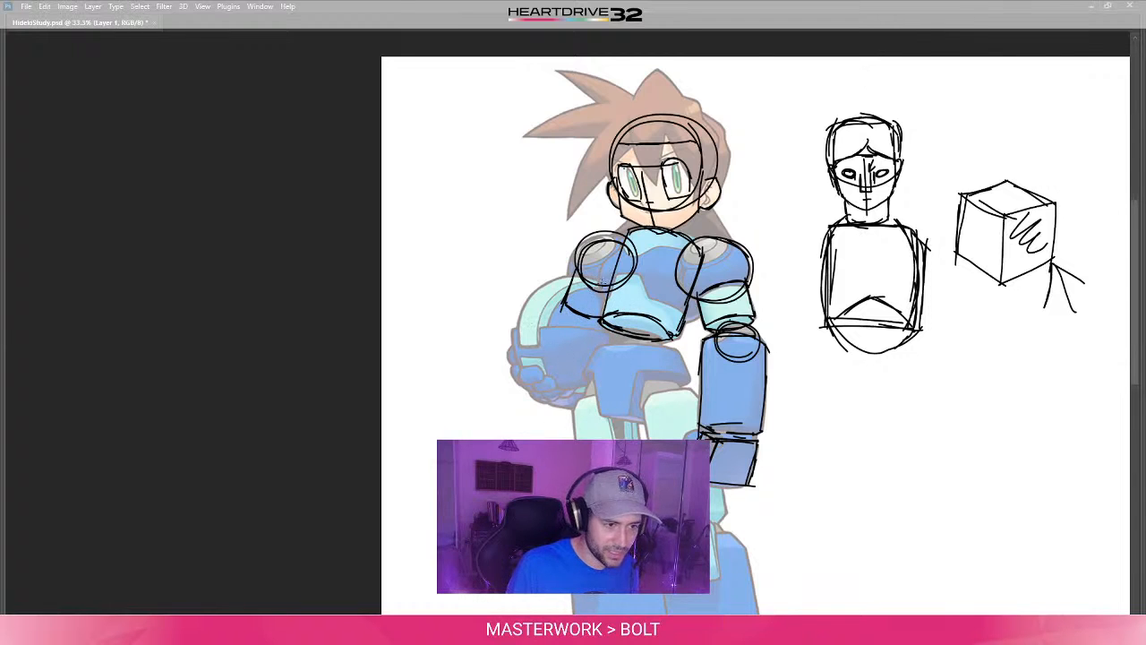
- Sketch a large rounded contour around the helmet the character holds under the arm
mouse_move(613, 291)
left_mouse_down()
mouse_move(556, 281)
mouse_move(534, 299)
mouse_move(531, 349)
left_mouse_up()
key("ctrl+z")
left_click_drag(567, 272, 523, 321)
key("ctrl+z")
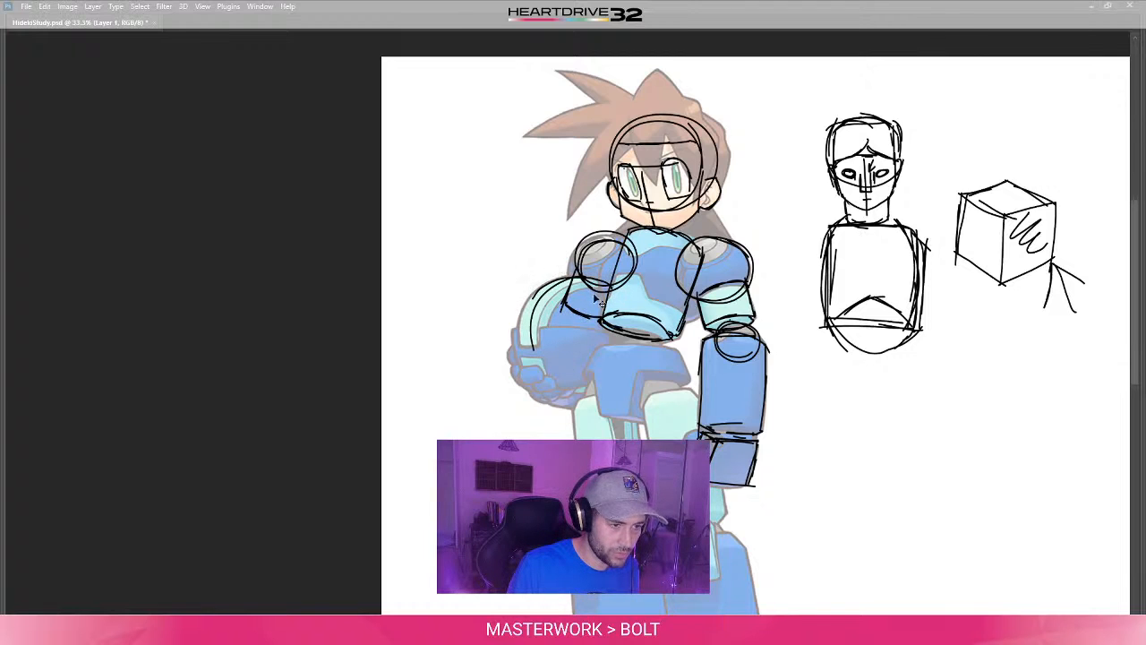
key("ctrl+z")
left_click_drag(600, 280, 515, 356)
key("ctrl+z")
mouse_move(571, 278)
left_mouse_down()
mouse_move(557, 383)
mouse_move(524, 328)
mouse_move(568, 377)
left_mouse_up()
left_click_drag(523, 311, 580, 385)
left_click_drag(566, 390, 599, 384)
left_click(599, 371)
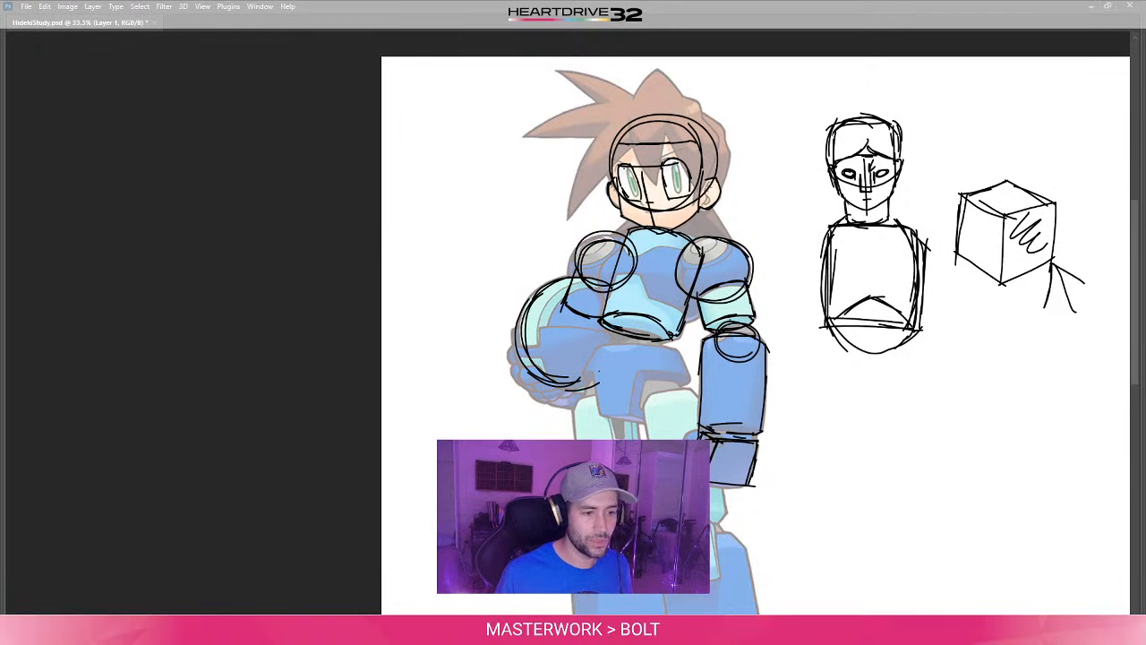
- Sketch a short cylinder for the waist beneath the character's torso cylinder
left_click_drag(609, 387, 614, 315)
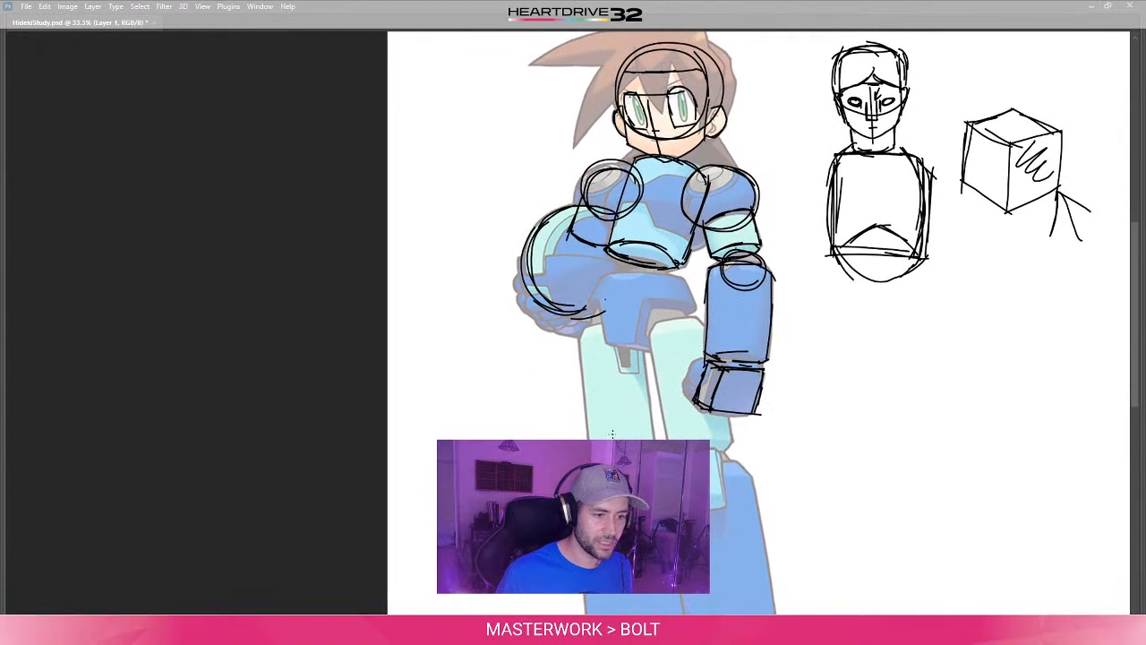
left_click_drag(645, 392, 568, 387)
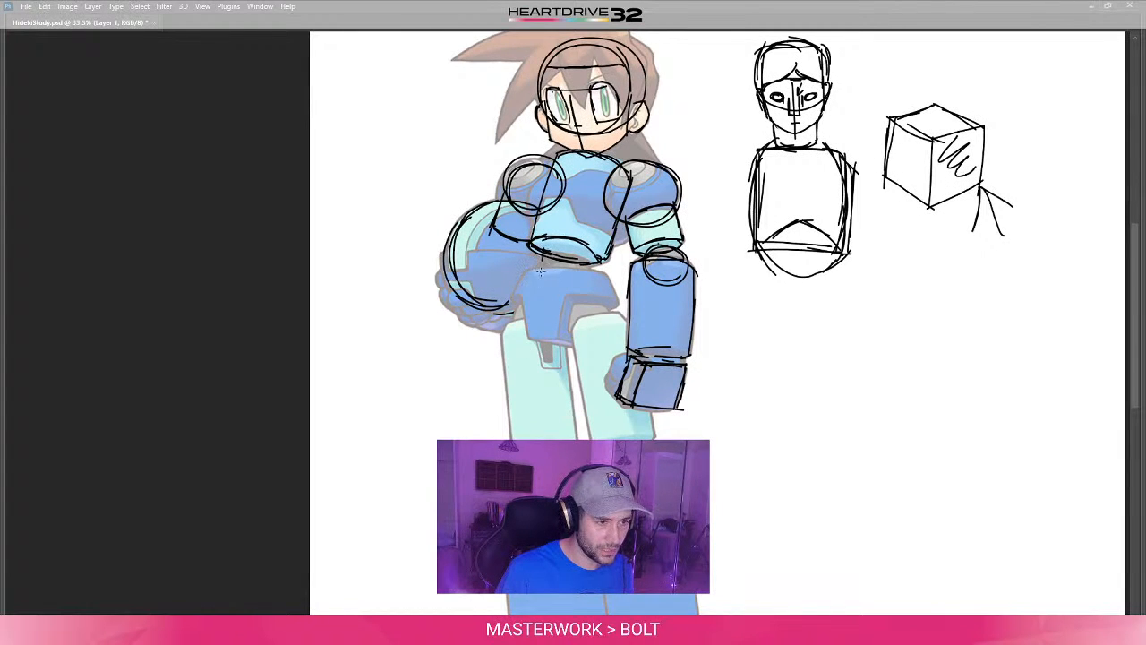
mouse_move(543, 278)
left_mouse_down()
mouse_move(582, 287)
mouse_move(588, 274)
mouse_move(558, 283)
mouse_move(574, 245)
mouse_move(588, 262)
left_mouse_up()
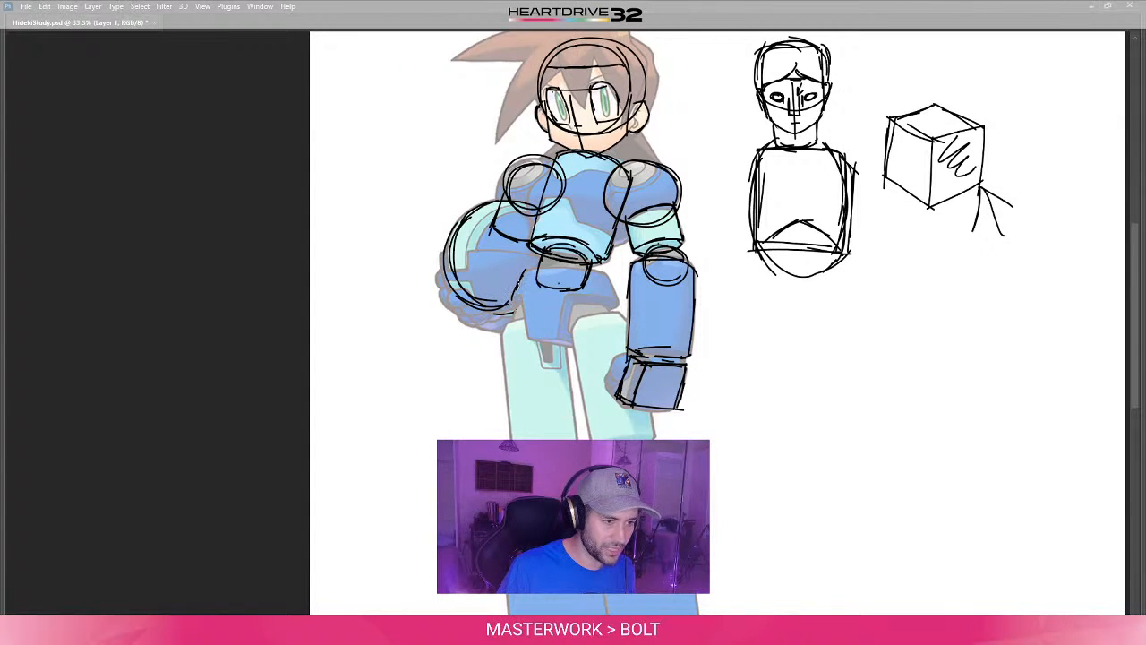
- Draw the upper edge and flaring sides of the character's pelvis around the waist cylinder
mouse_move(528, 272)
left_mouse_down()
mouse_move(569, 263)
mouse_move(607, 281)
left_mouse_up()
key("ctrl+z")
key("ctrl+z")
key("ctrl+z")
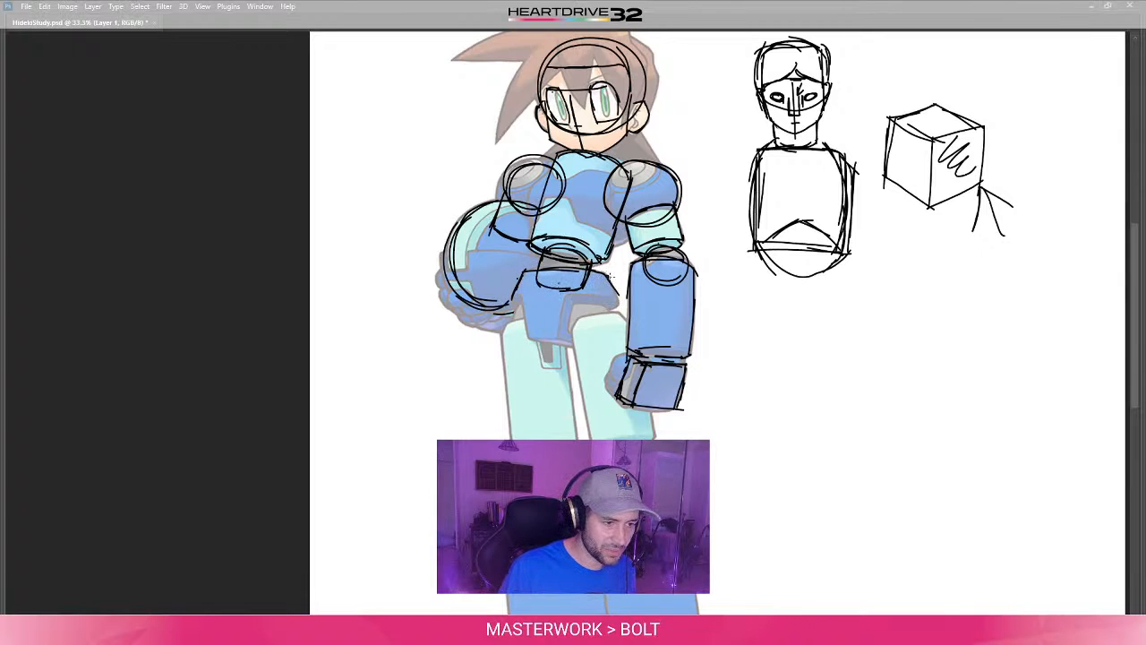
left_click_drag(606, 275, 618, 310)
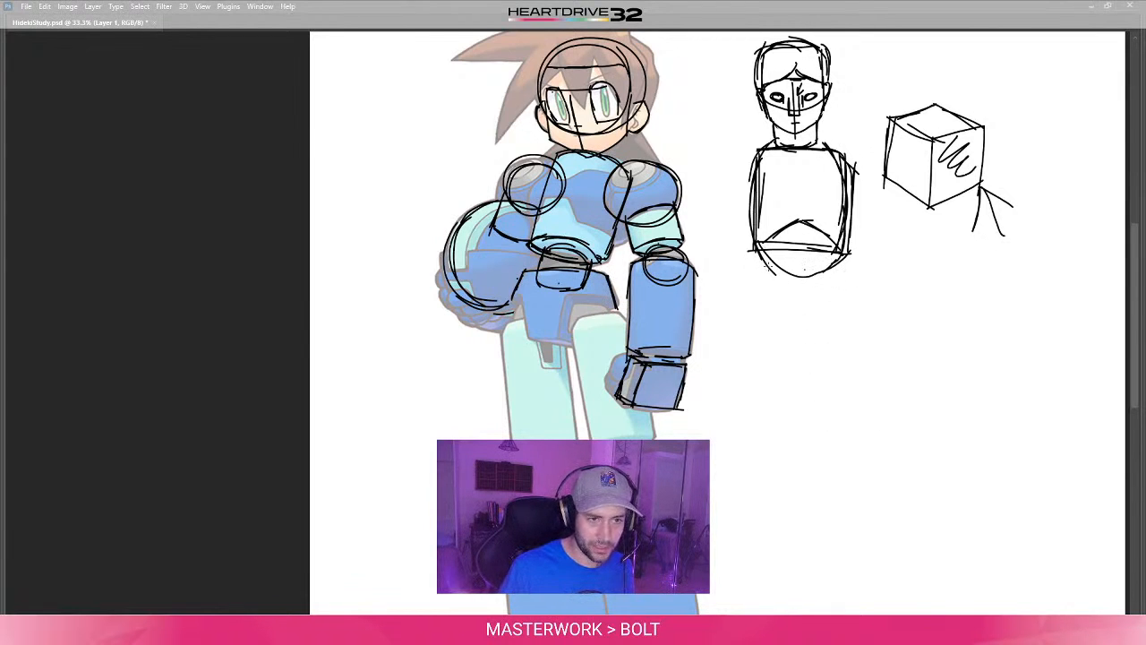
- Sketch a flared trapezoid pelvis beneath the separate torso and draw a curved double-headed arrow across its middle
mouse_move(782, 266)
left_mouse_down()
mouse_move(842, 265)
mouse_move(858, 319)
left_mouse_up()
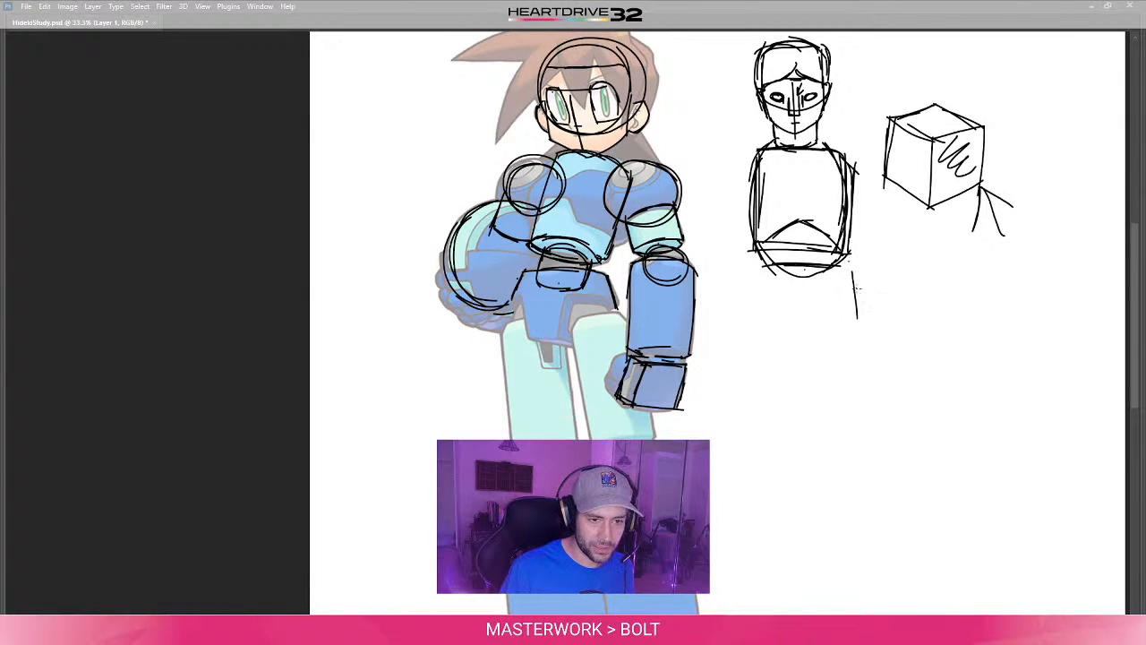
left_click_drag(840, 262, 868, 335)
mouse_move(763, 262)
left_mouse_down()
mouse_move(772, 270)
mouse_move(748, 288)
mouse_move(743, 339)
mouse_move(788, 328)
mouse_move(824, 339)
left_mouse_up()
left_click_drag(755, 338, 867, 323)
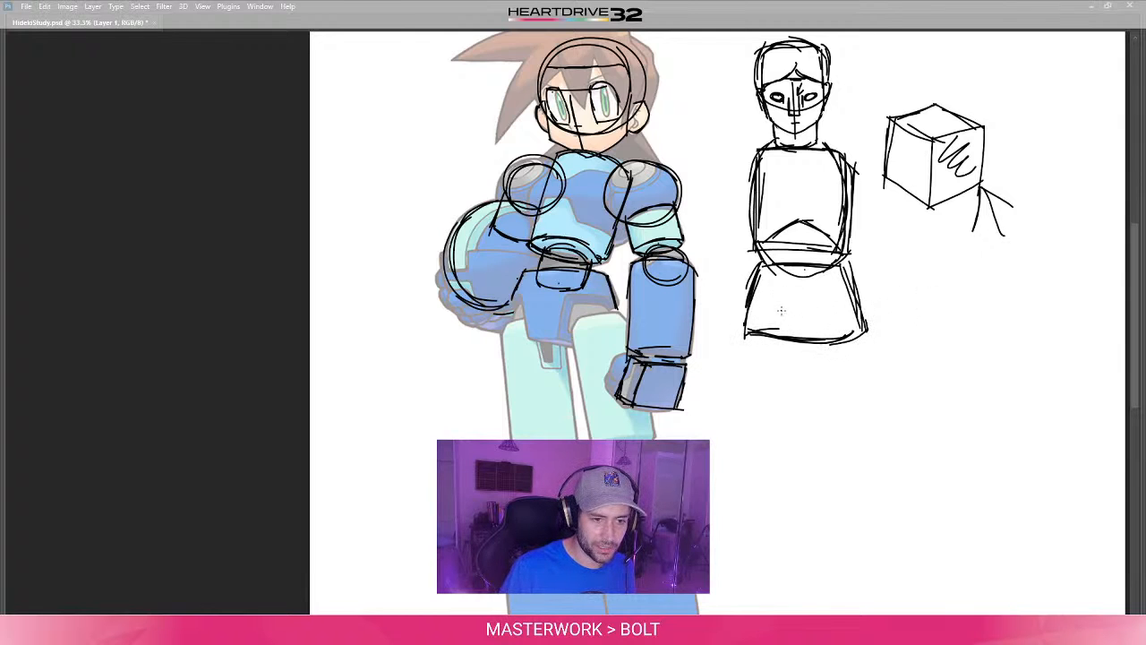
mouse_move(781, 310)
left_mouse_down()
mouse_move(838, 313)
mouse_move(815, 326)
mouse_move(770, 311)
mouse_move(792, 324)
left_mouse_up()
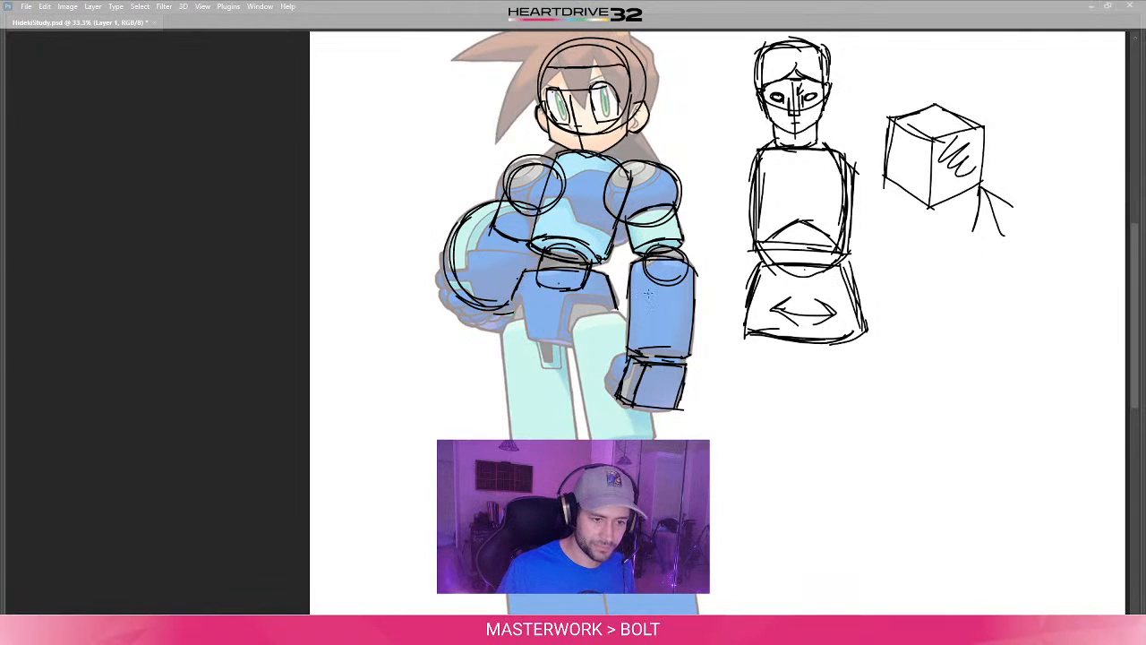
- Sketch round hip sockets with small inner circles at both lower corners of the separate figure's pelvis
mouse_move(790, 337)
left_mouse_down()
mouse_move(788, 307)
mouse_move(770, 292)
mouse_move(754, 298)
left_mouse_up()
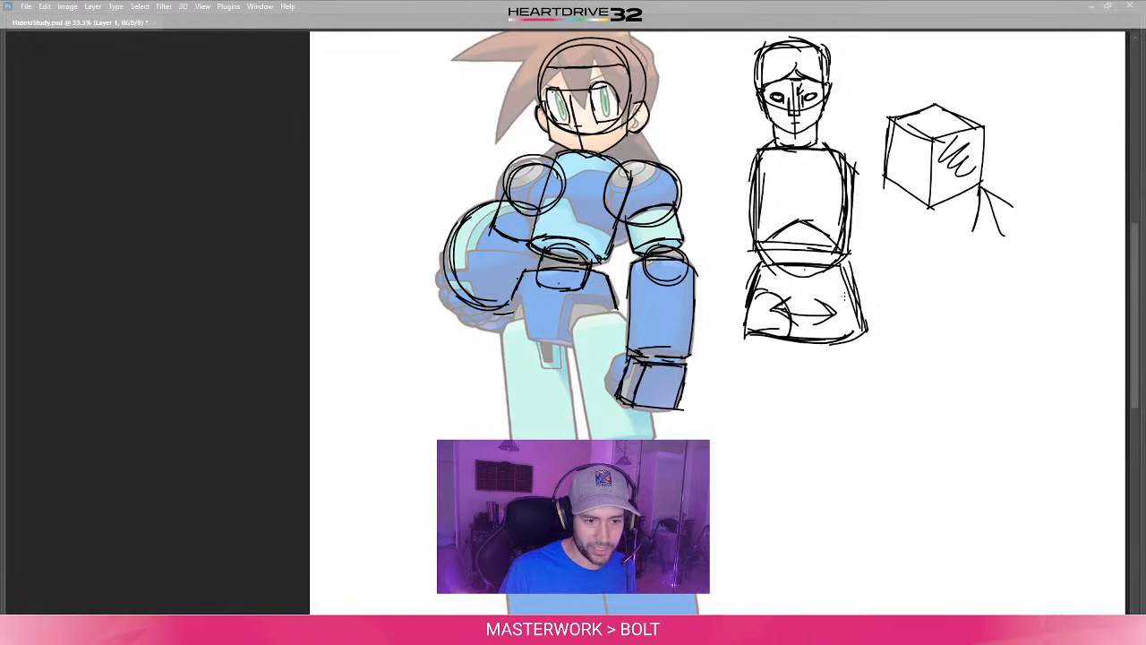
mouse_move(848, 292)
left_mouse_down()
mouse_move(831, 342)
mouse_move(850, 290)
mouse_move(835, 336)
mouse_move(844, 315)
mouse_move(845, 334)
left_mouse_up()
mouse_move(772, 305)
left_mouse_down()
mouse_move(758, 324)
mouse_move(777, 315)
left_mouse_up()
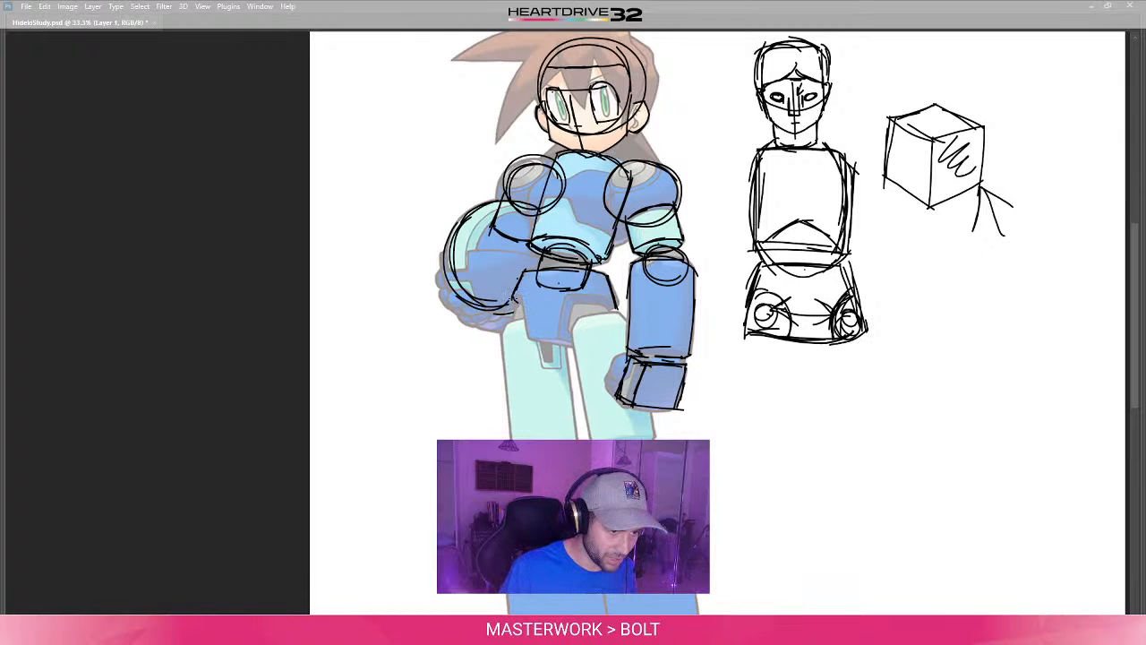
- Complete the character's pelvis as a flared form with an elliptical base, a vertical centre line and a round hip opening
mouse_move(510, 297)
left_mouse_down()
mouse_move(580, 291)
mouse_move(617, 307)
left_mouse_up()
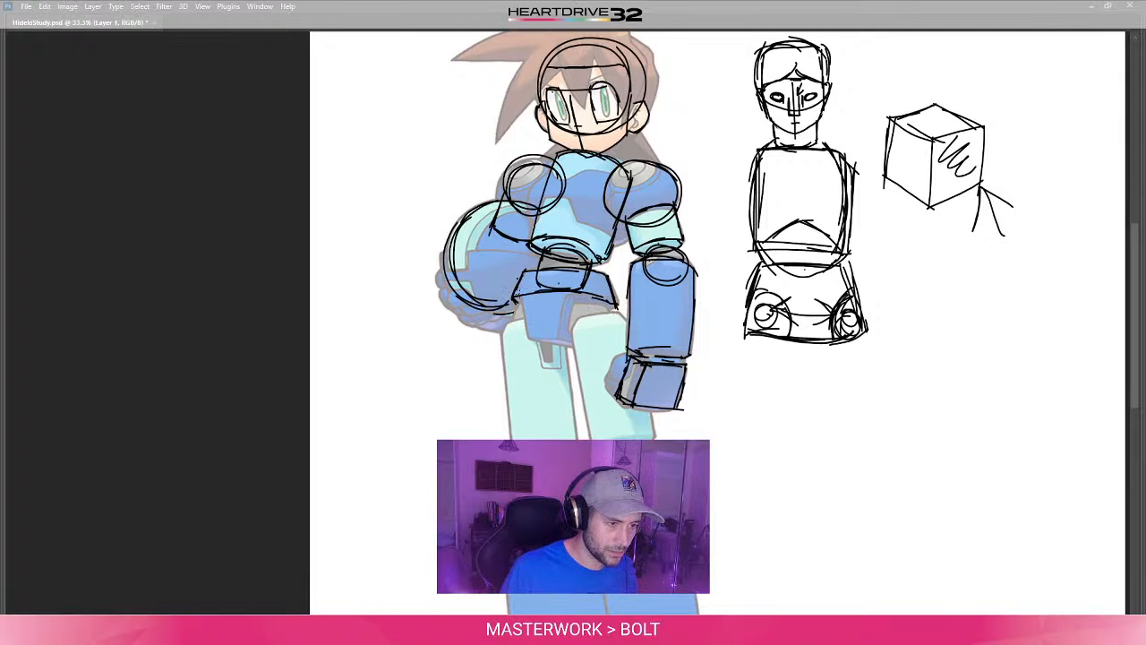
mouse_move(518, 297)
left_mouse_down()
mouse_move(522, 319)
mouse_move(505, 345)
mouse_move(613, 343)
left_mouse_up()
mouse_move(615, 303)
left_mouse_down()
mouse_move(623, 344)
mouse_move(589, 347)
left_mouse_up()
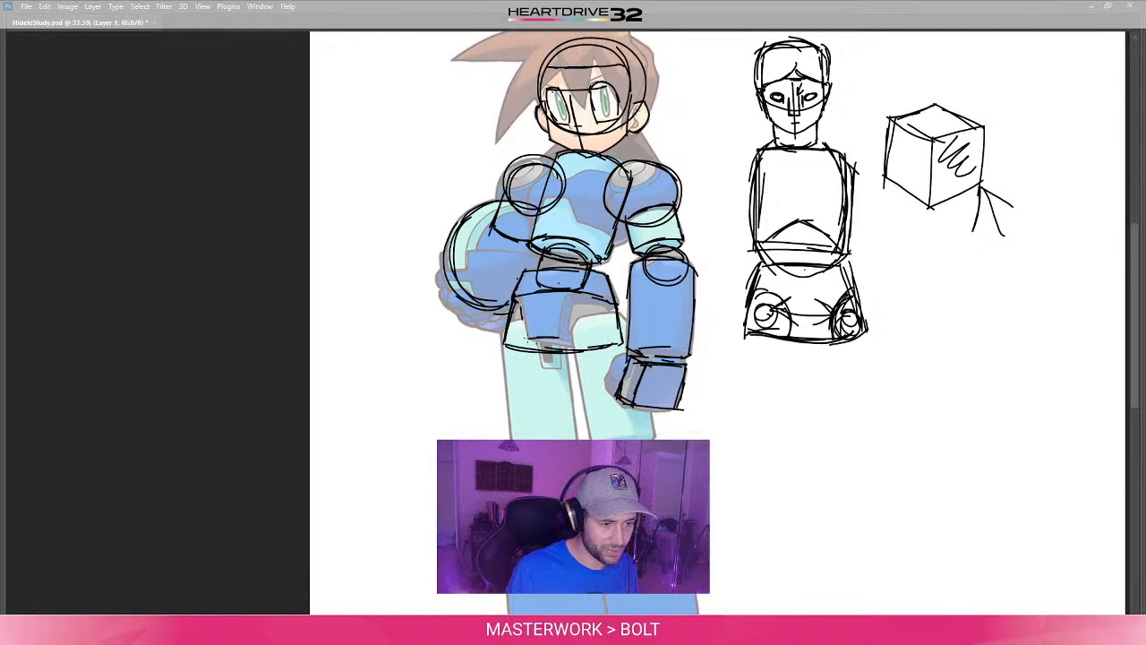
left_click_drag(506, 343, 617, 343)
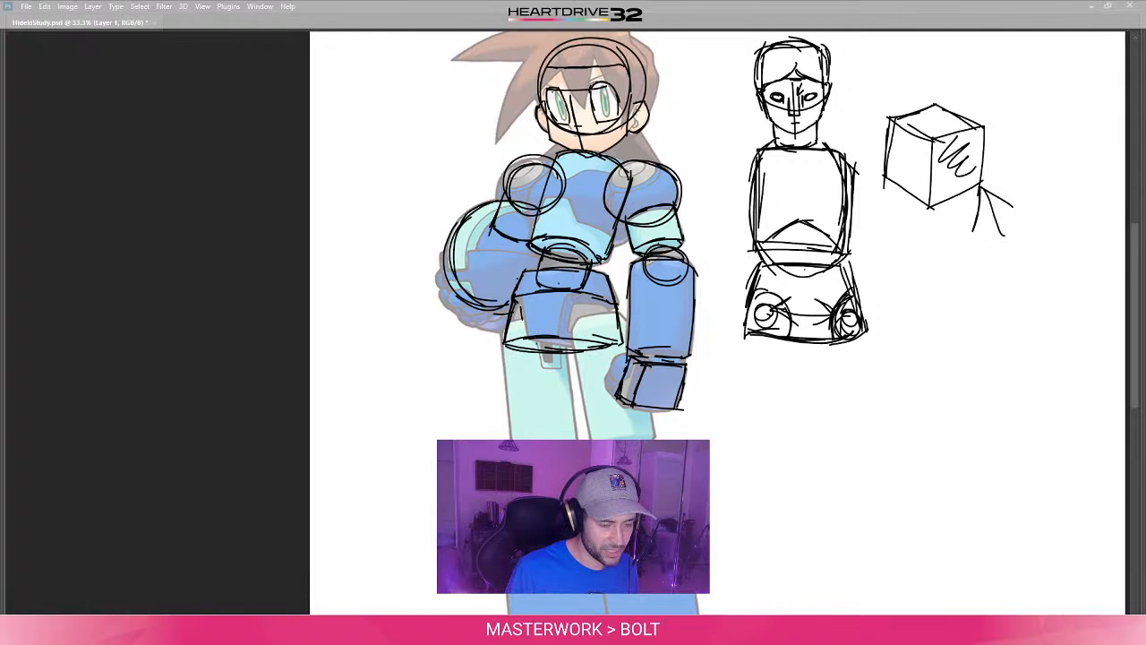
left_click_drag(540, 336, 609, 340)
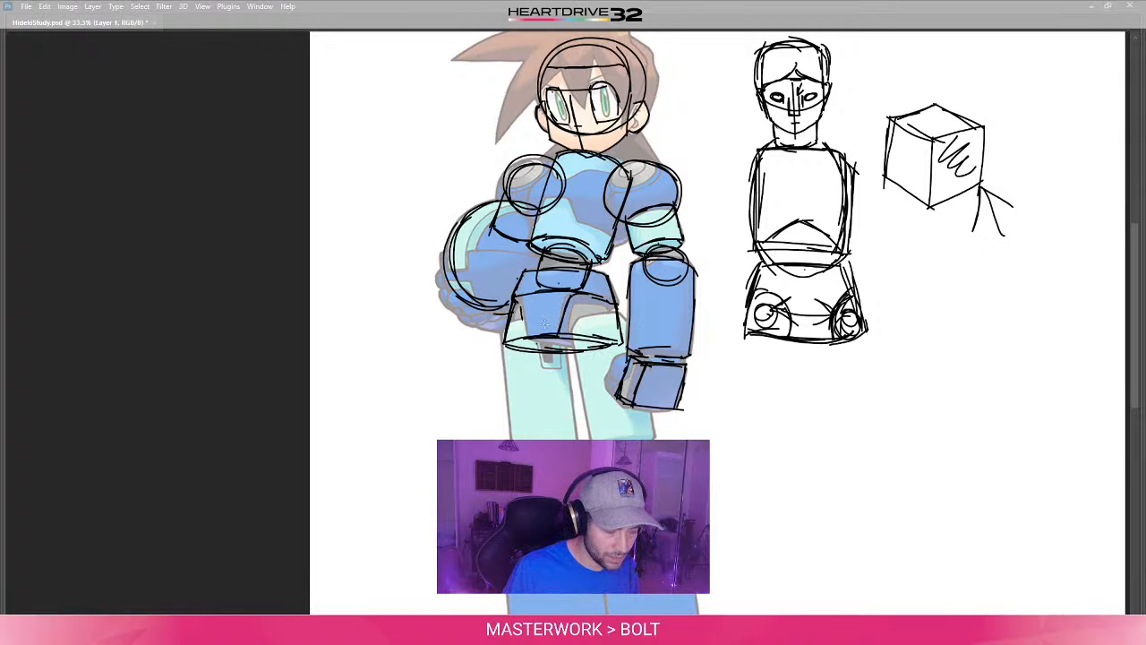
left_click_drag(523, 440, 503, 368)
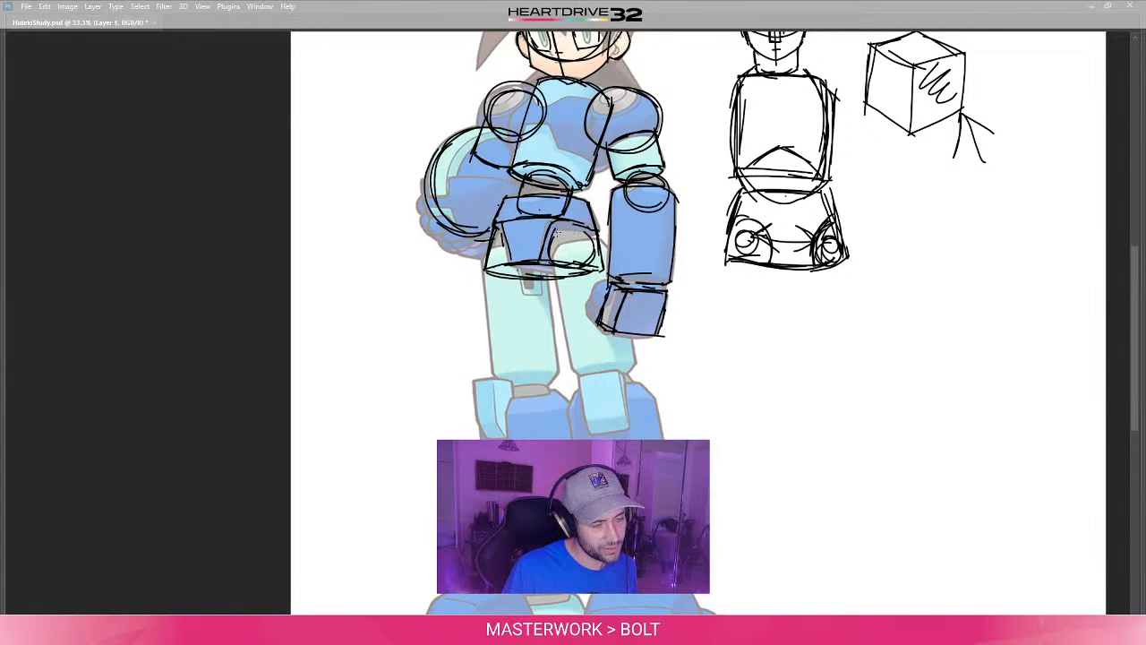
- Sketch long cylinders over both of the character's thighs, with straight sides and curved ends above the knees
left_click_drag(575, 355, 531, 333)
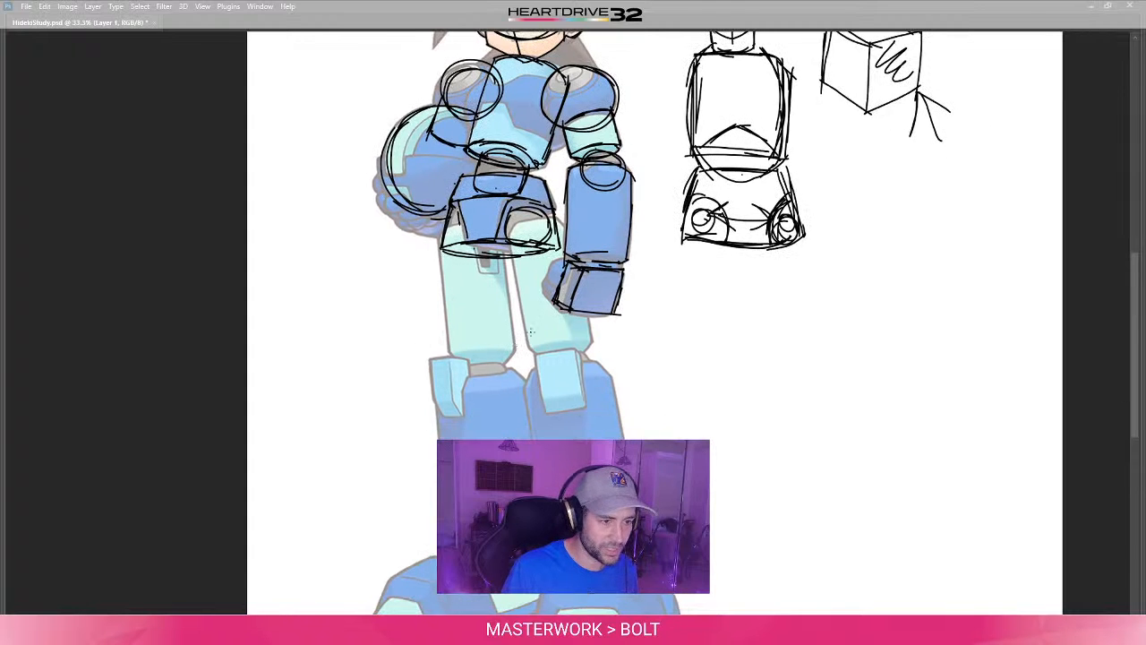
left_click_drag(503, 245, 528, 340)
left_click_drag(512, 258, 532, 342)
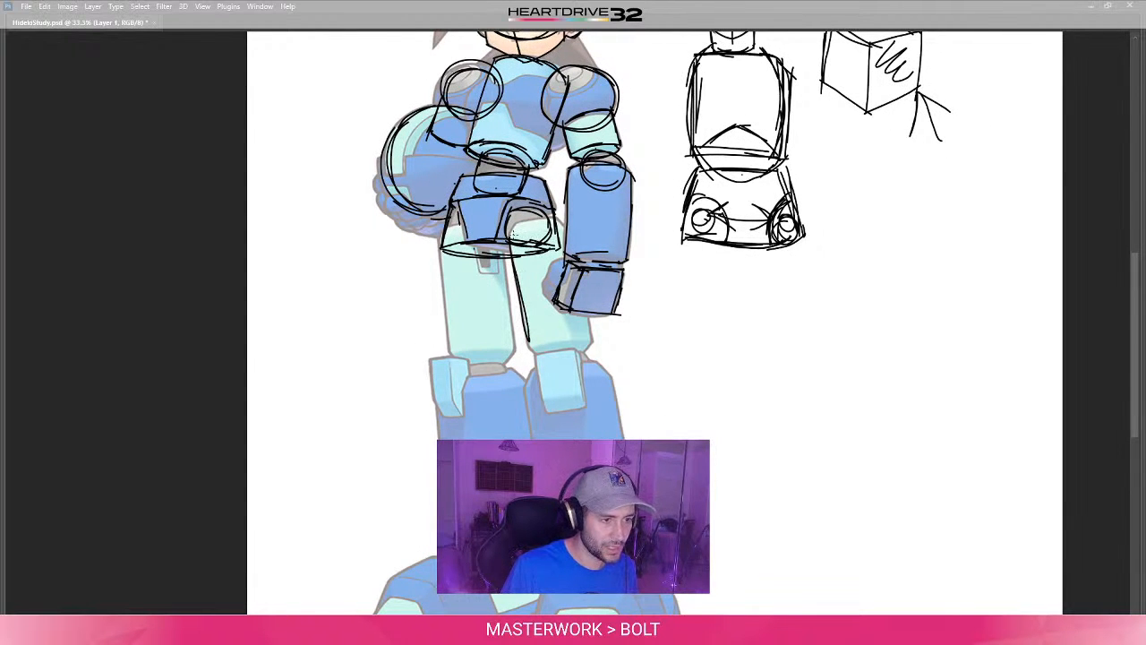
mouse_move(516, 224)
left_mouse_down()
mouse_move(571, 216)
mouse_move(570, 253)
left_mouse_up()
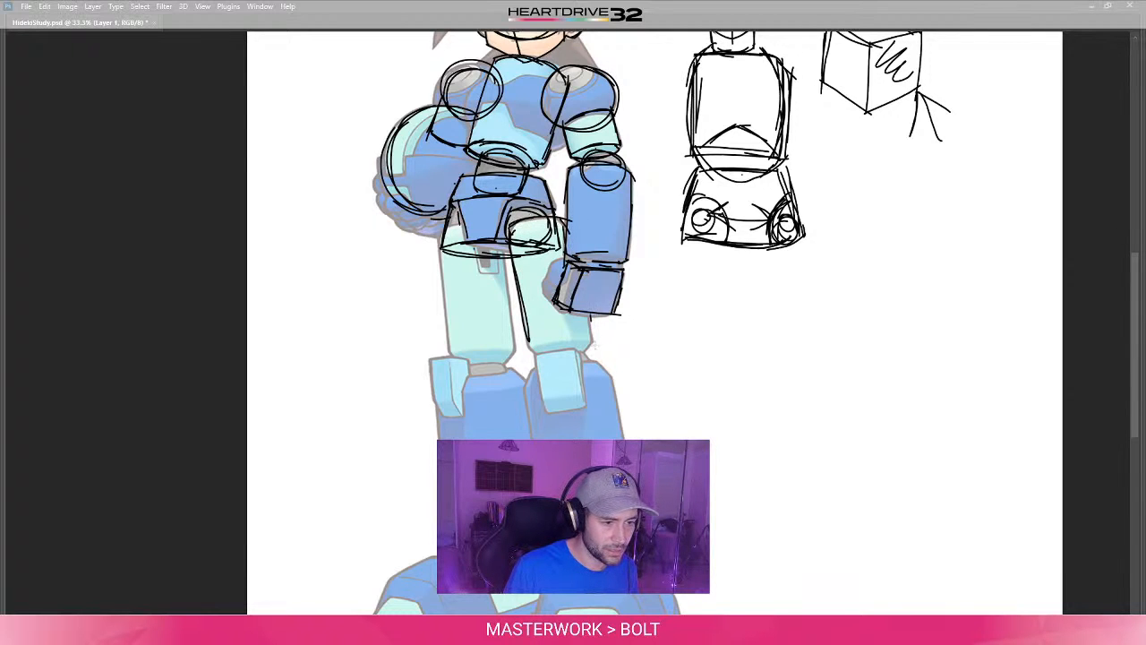
mouse_move(589, 320)
left_mouse_down()
mouse_move(594, 349)
mouse_move(527, 352)
mouse_move(591, 339)
mouse_move(581, 414)
left_mouse_up()
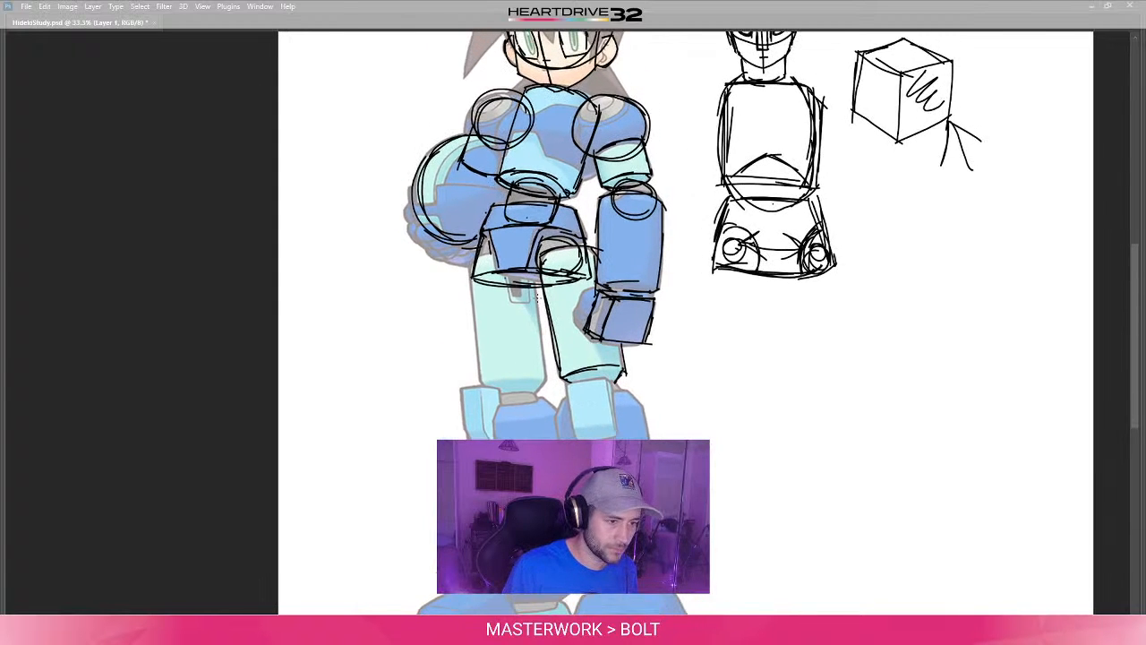
left_click_drag(540, 276, 543, 368)
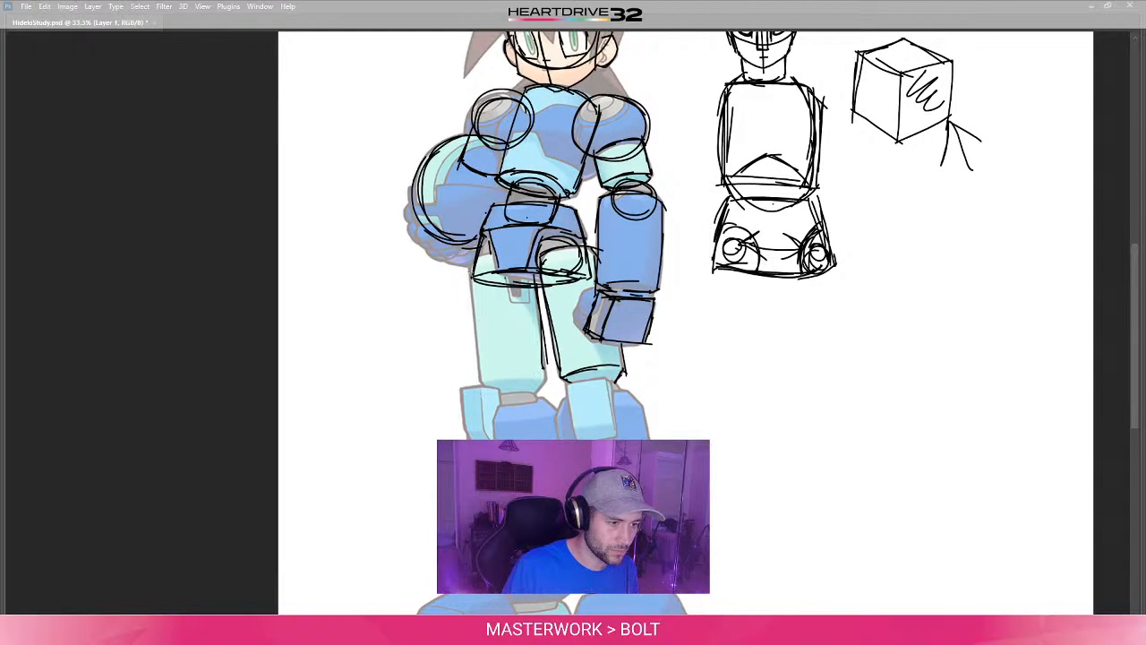
left_click_drag(470, 272, 484, 382)
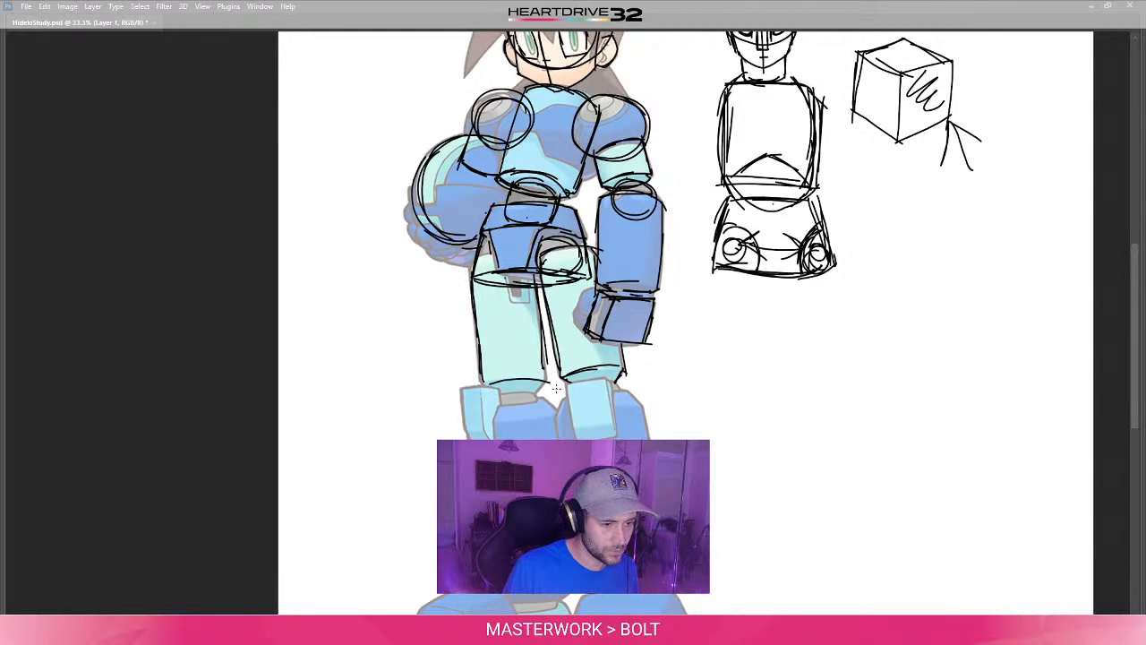
- Sketch flattened ellipses for the knee joints beneath both of the character's thigh cylinders
left_click_drag(497, 466, 499, 269)
left_click_drag(531, 318, 516, 455)
mouse_move(537, 300)
left_mouse_down()
mouse_move(524, 331)
mouse_move(503, 326)
mouse_move(518, 348)
left_mouse_up()
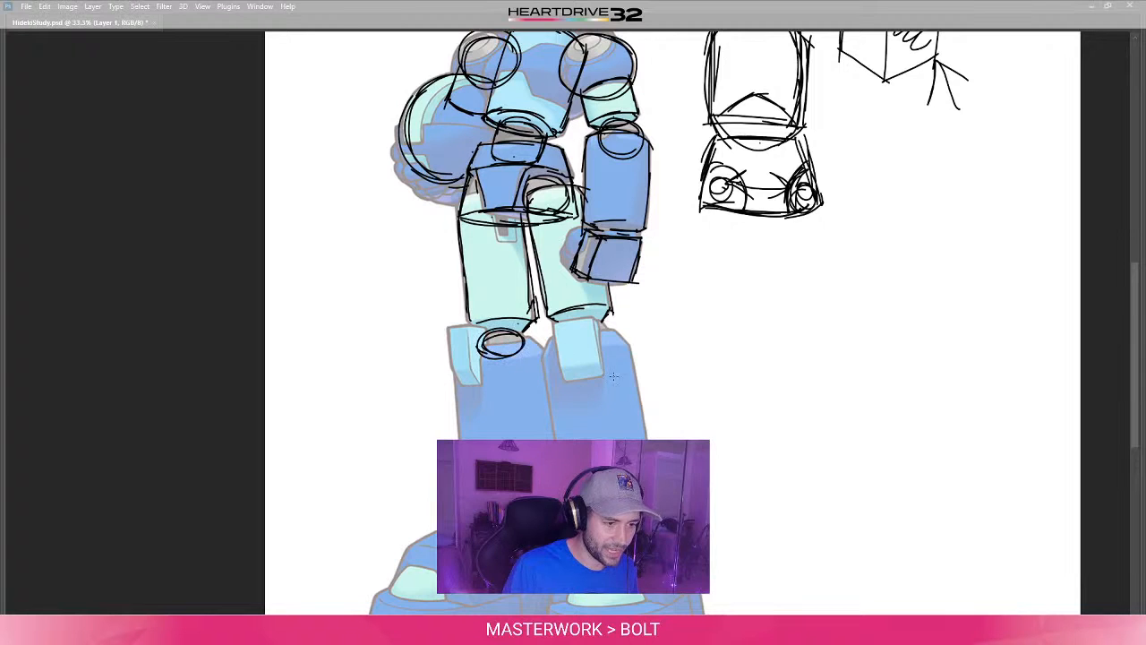
mouse_move(613, 333)
left_mouse_down()
mouse_move(569, 328)
mouse_move(607, 349)
left_mouse_up()
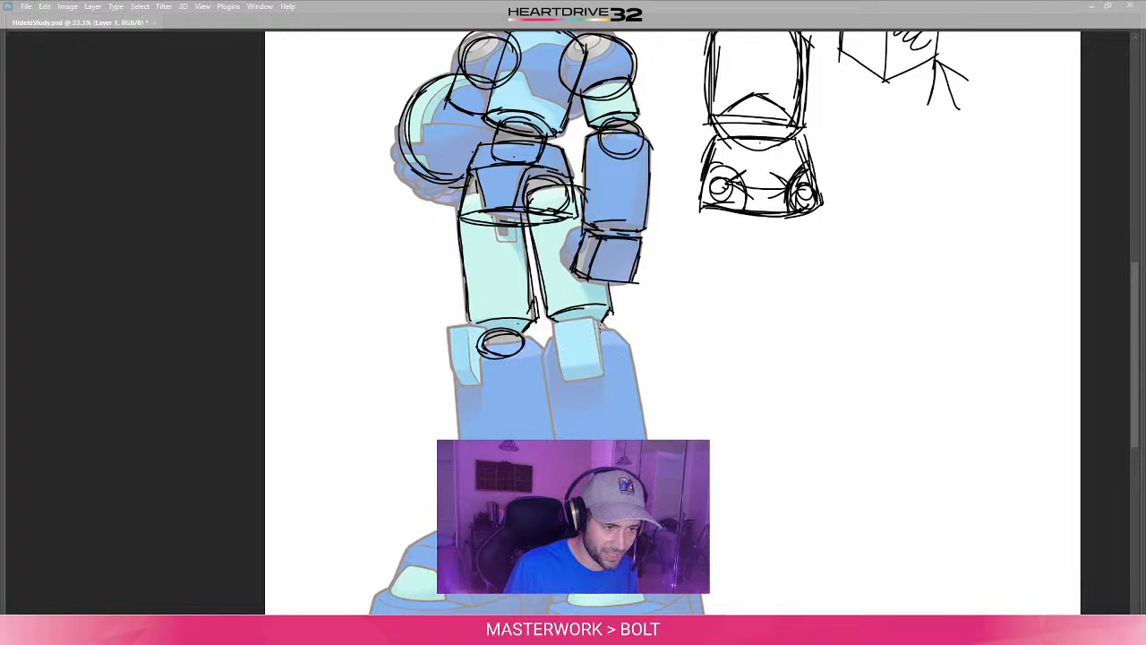
mouse_move(499, 448)
left_mouse_down()
mouse_move(497, 394)
mouse_move(474, 431)
mouse_move(474, 420)
left_mouse_up()
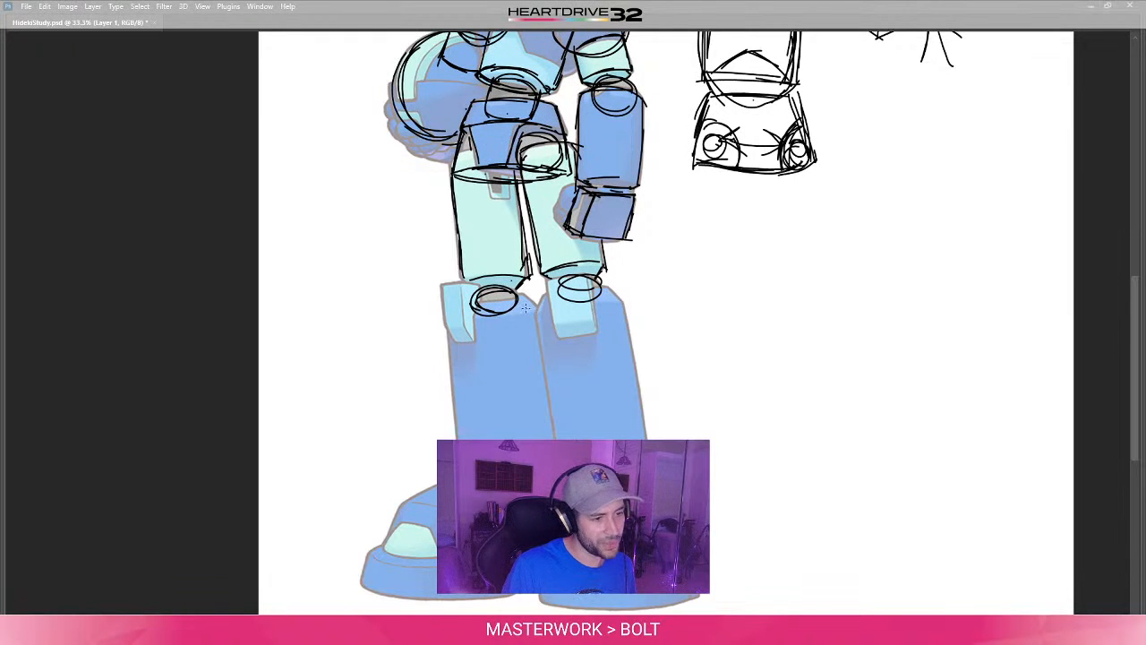
- Draw the sloping top edge and long outer side of the boot on the character's helmet-holding side
left_click_drag(527, 295, 539, 313)
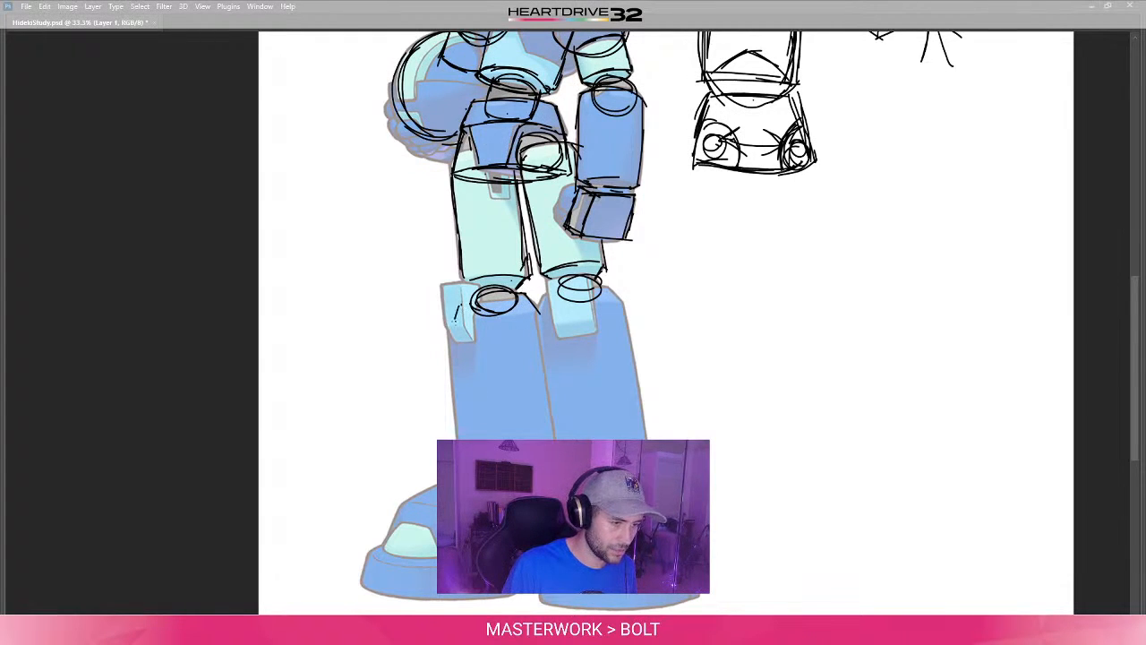
left_click_drag(462, 303, 451, 328)
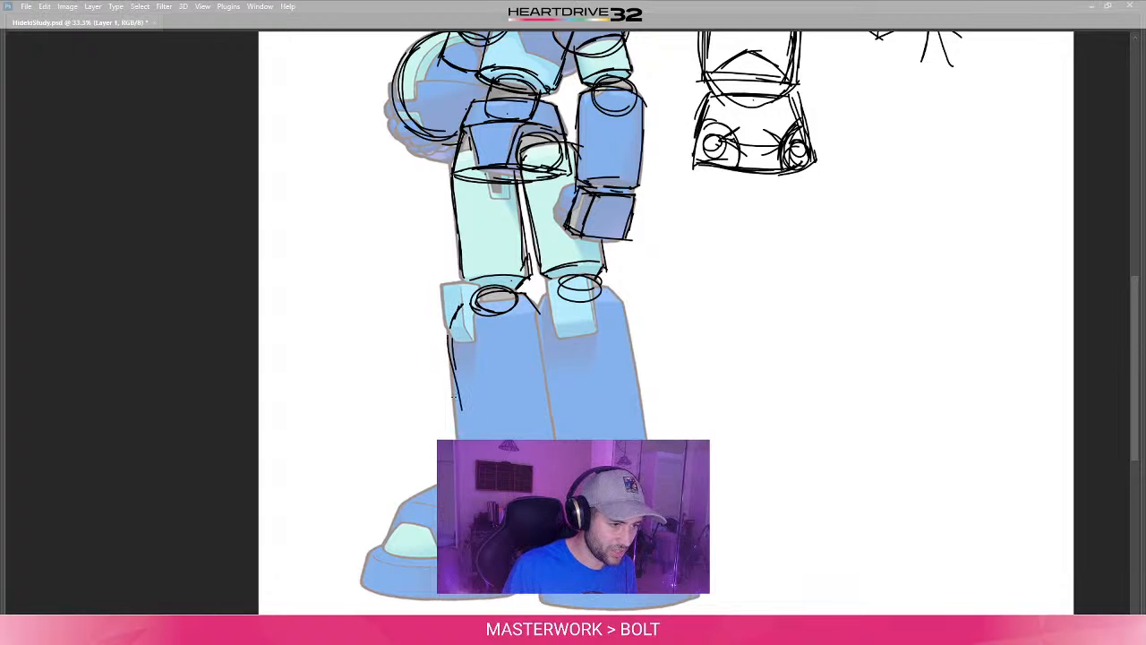
left_click_drag(450, 330, 455, 426)
left_click_drag(445, 349, 458, 438)
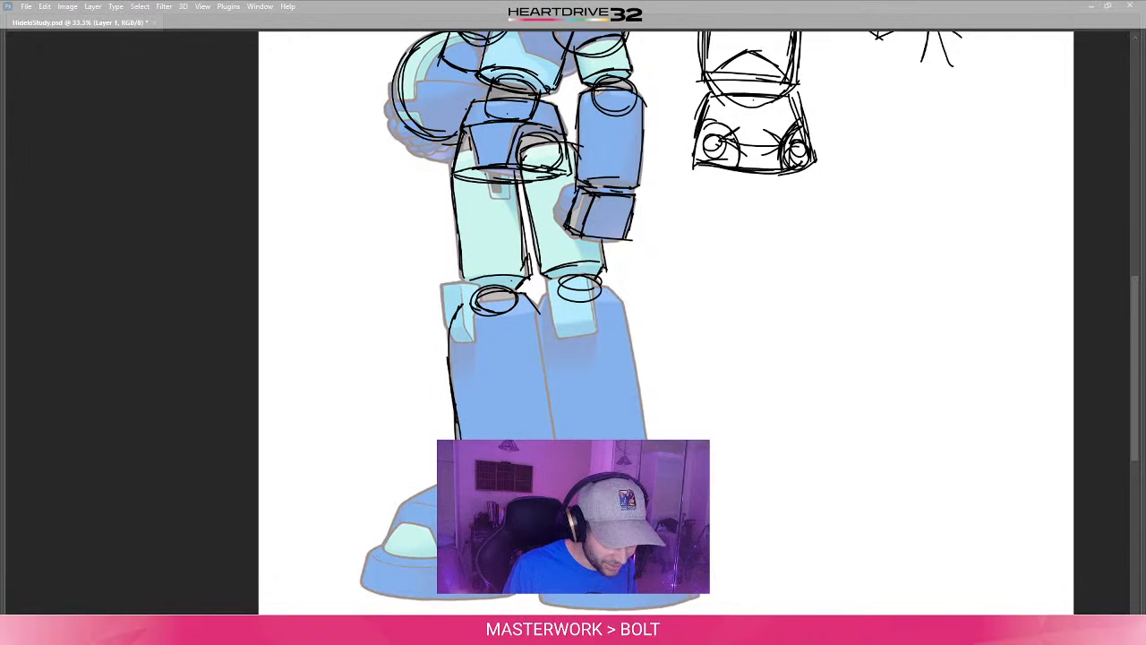
left_click_drag(538, 313, 558, 430)
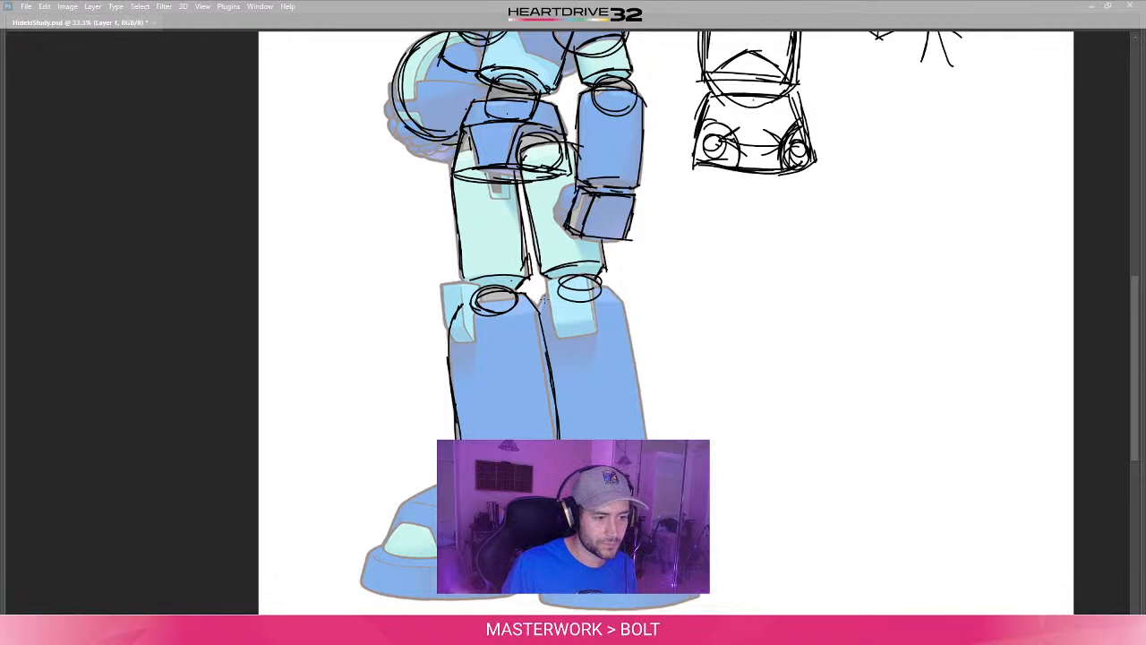
left_click_drag(544, 296, 538, 319)
key("ctrl+z")
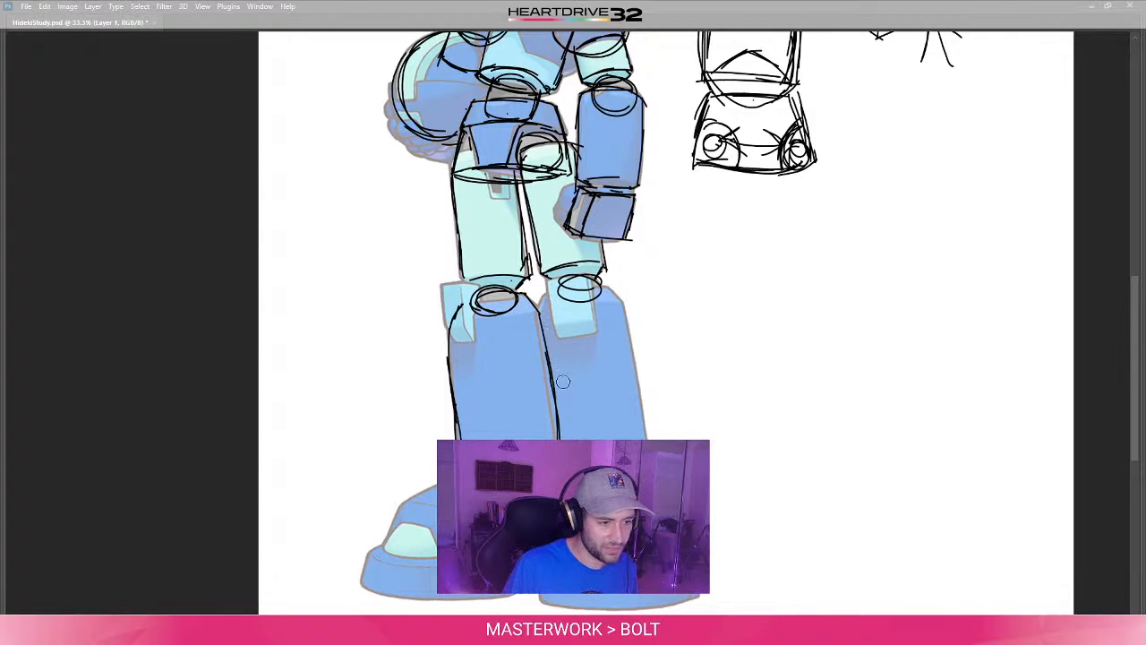
key("ctrl+z")
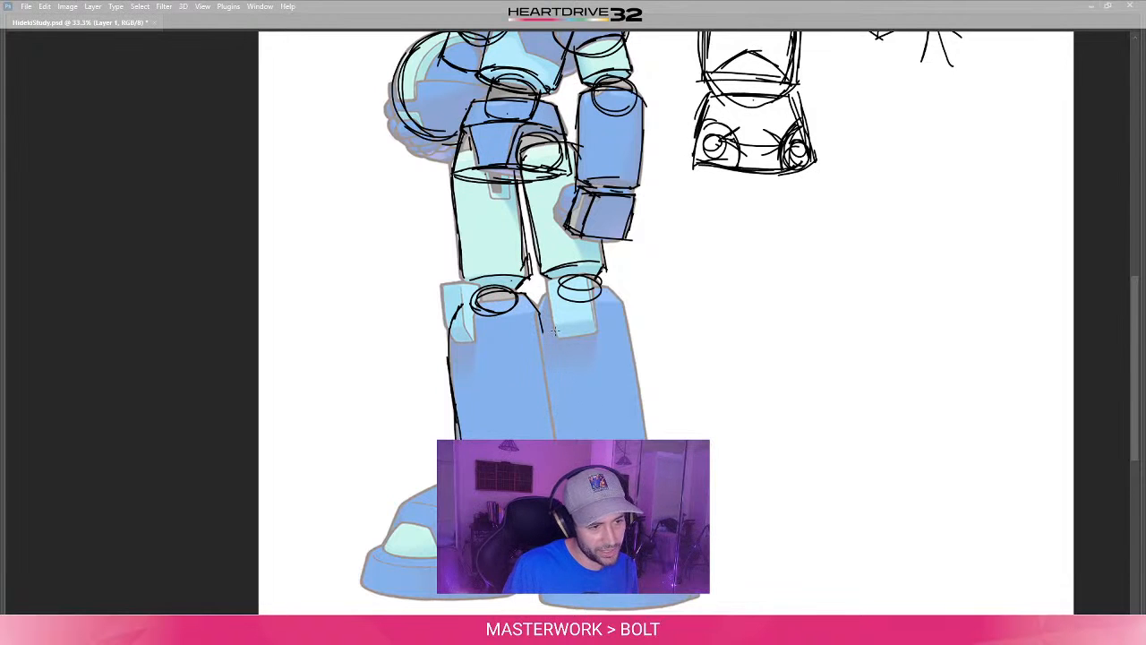
- Draw the other boot's sloping top and long sides, and add curved contour lines just below the tops of both boots
left_click_drag(601, 409, 582, 409)
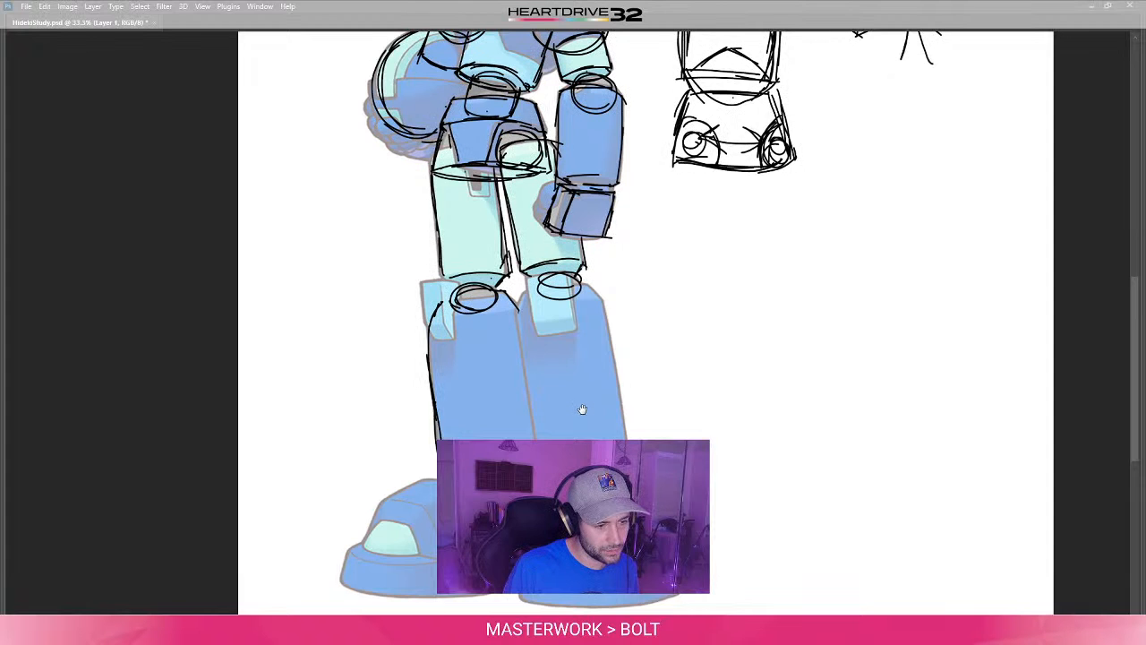
left_click_drag(583, 409, 596, 424)
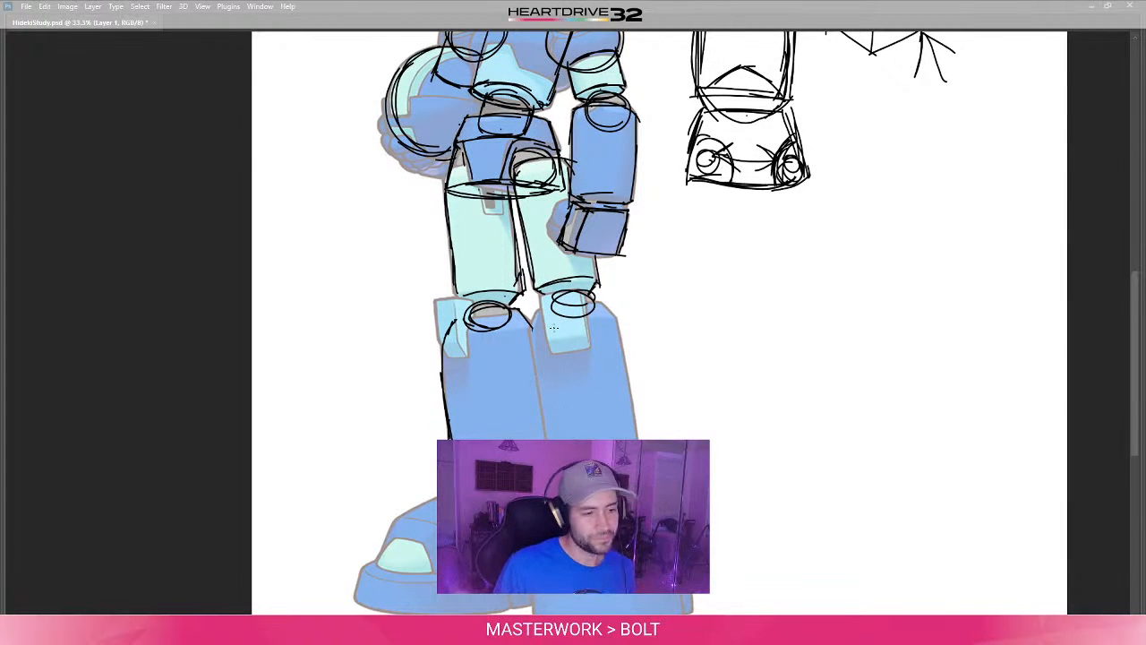
mouse_move(538, 312)
left_mouse_down()
mouse_move(527, 332)
mouse_move(606, 303)
left_mouse_up()
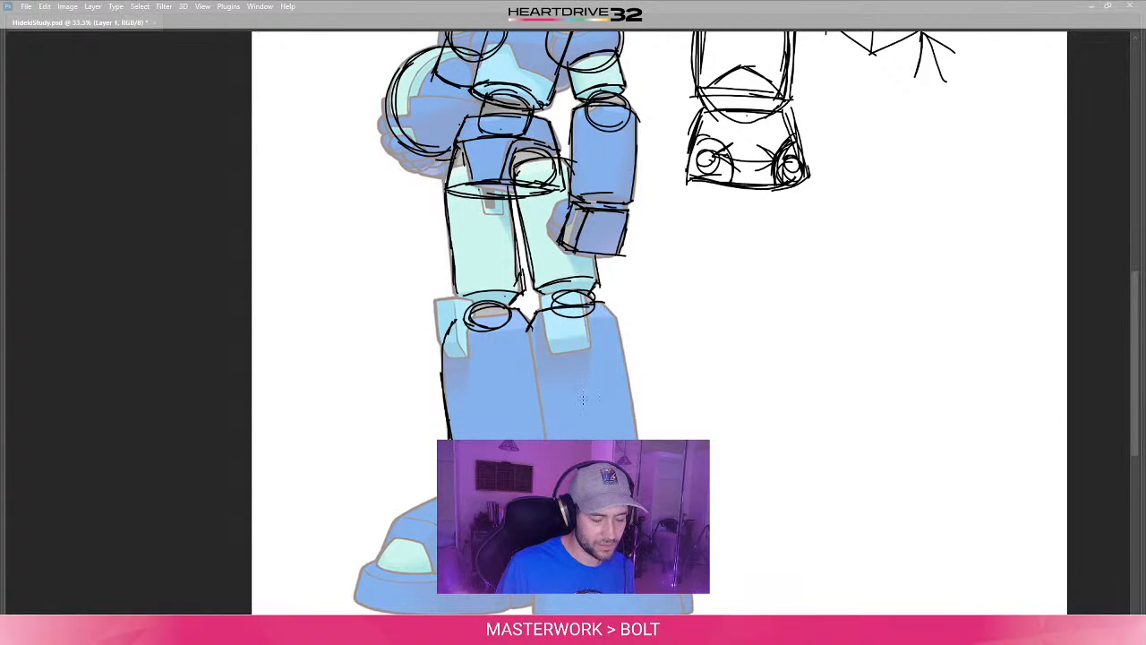
left_click_drag(529, 328, 542, 430)
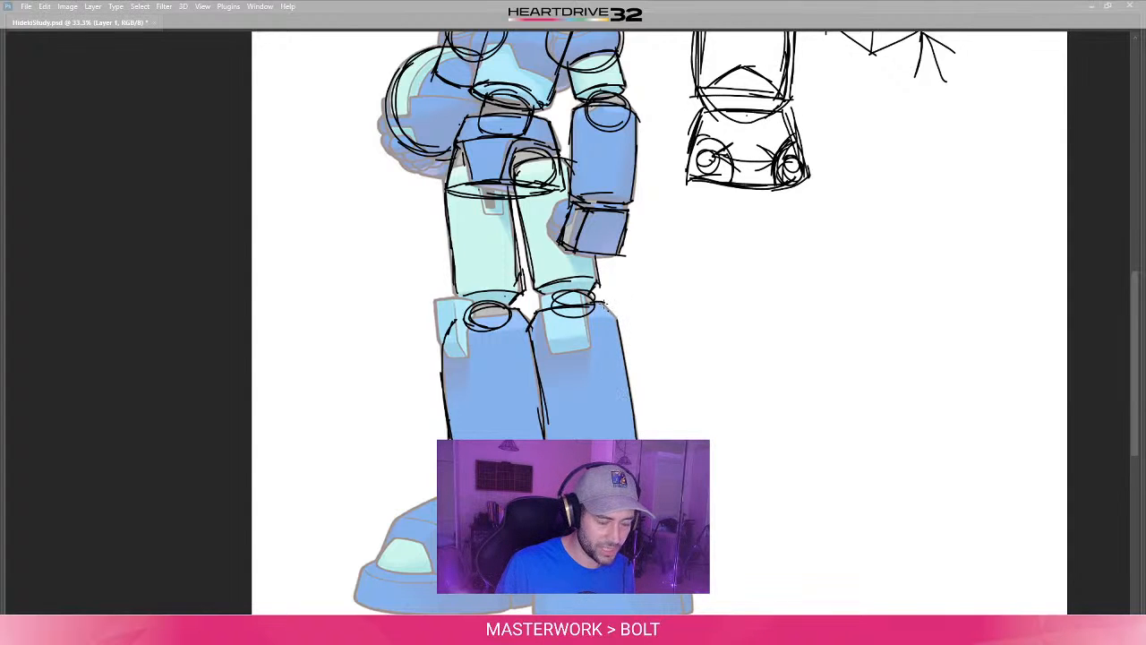
left_click_drag(602, 304, 627, 328)
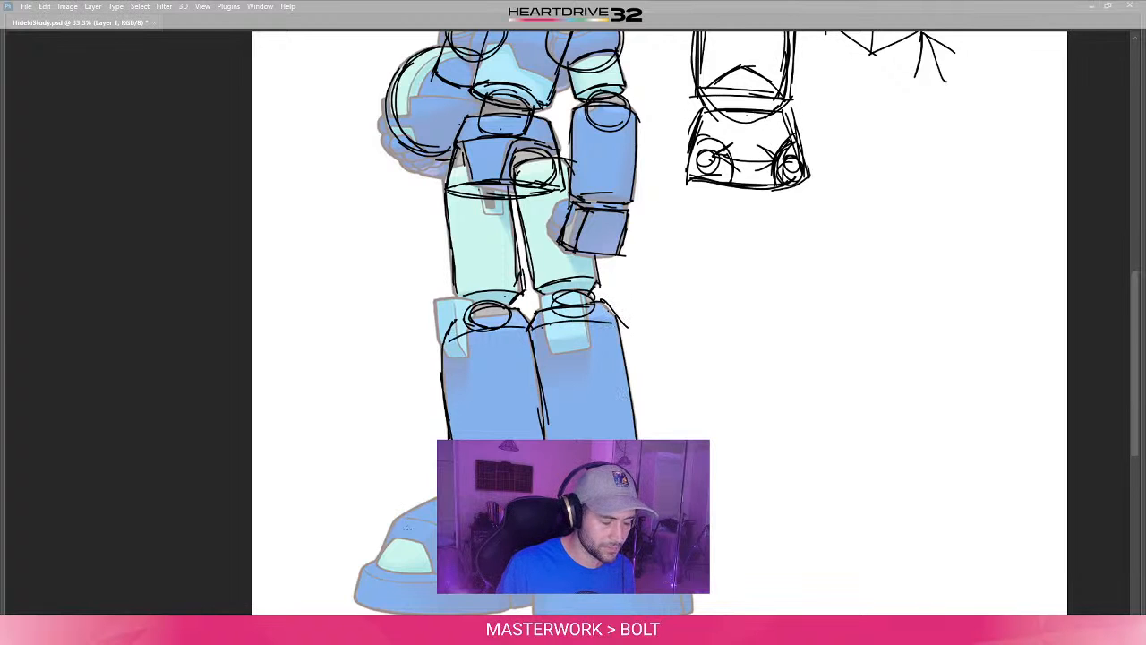
- Close both boot cylinders with curved lower edges and short tapering sections towards the ankles
scroll(499, 338, "down", 2)
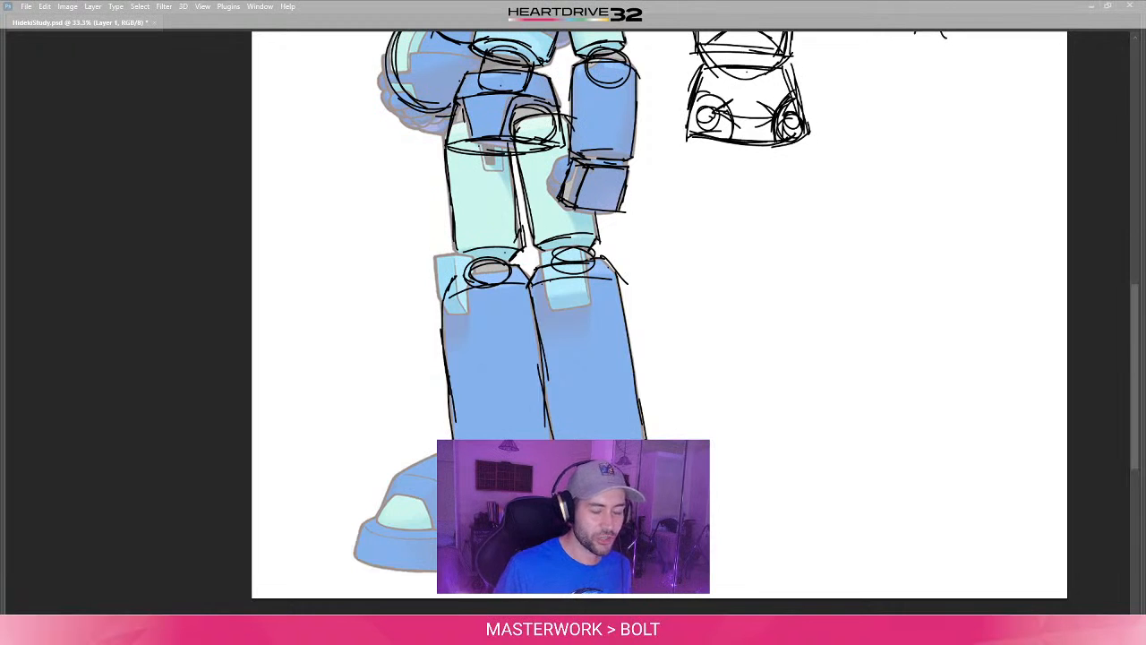
mouse_move(572, 382)
left_mouse_down()
mouse_move(585, 358)
mouse_move(631, 378)
left_mouse_up()
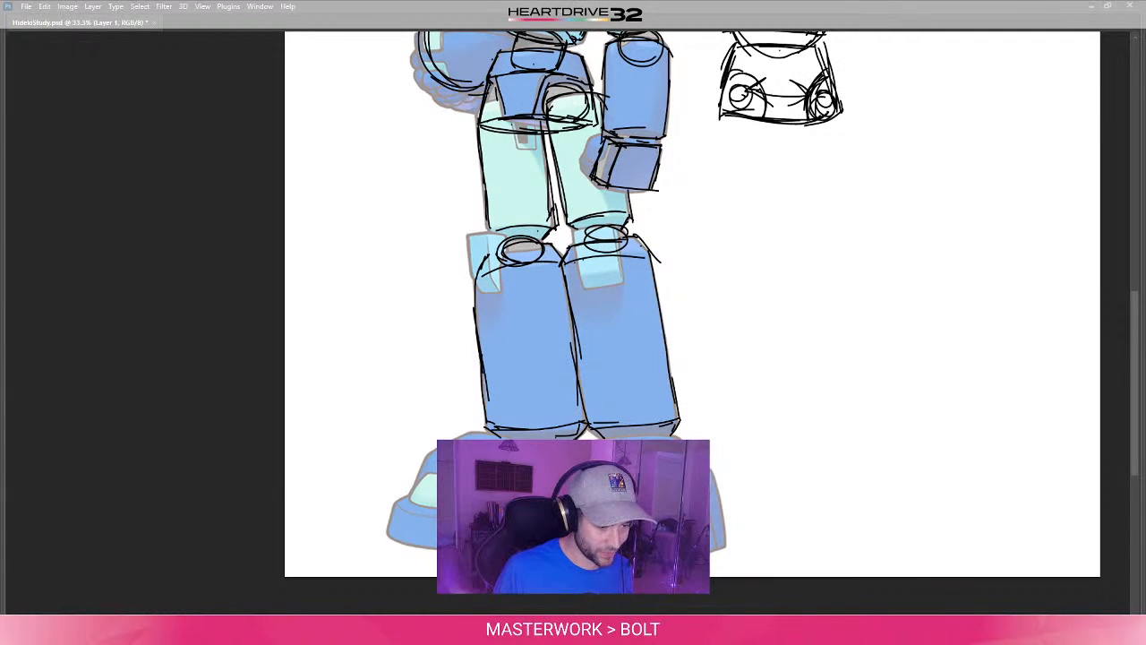
left_click_drag(576, 261, 589, 235)
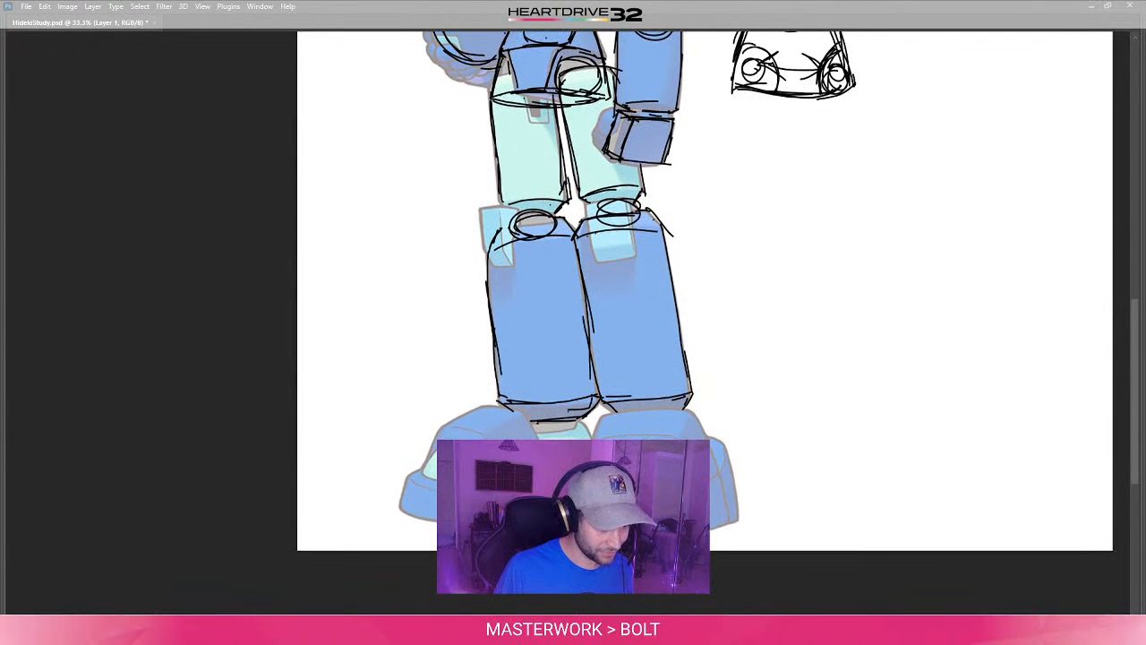
left_click_drag(551, 405, 549, 427)
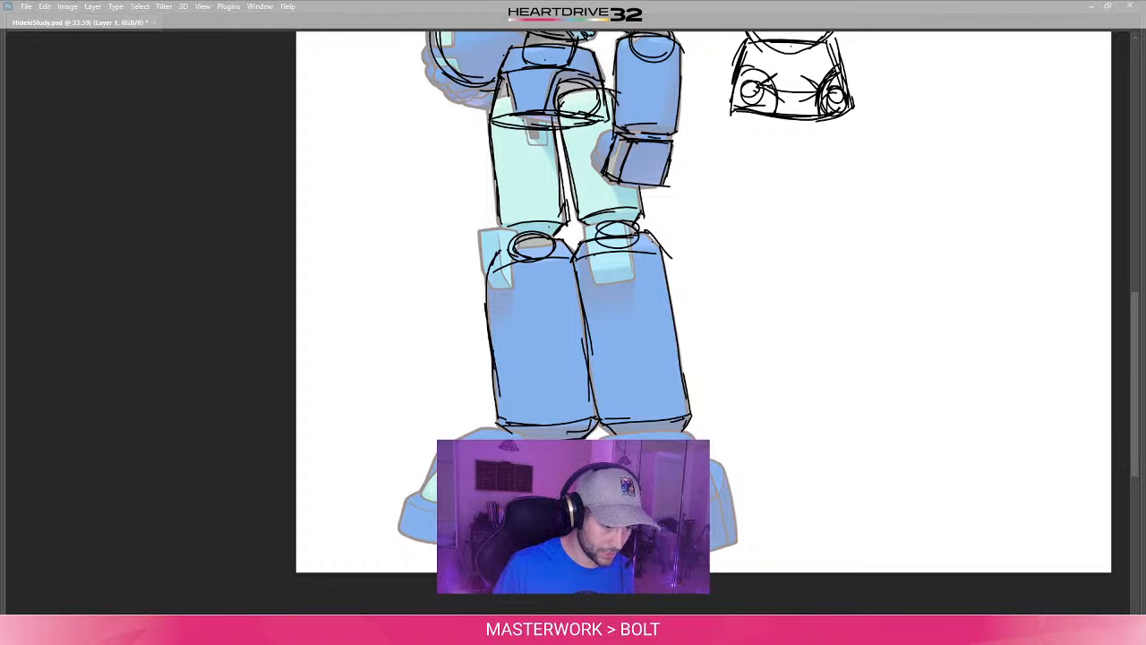
- Draw the curved toe-cap contour on the foot on the character's helmet-holding side
left_click_drag(396, 533, 437, 542)
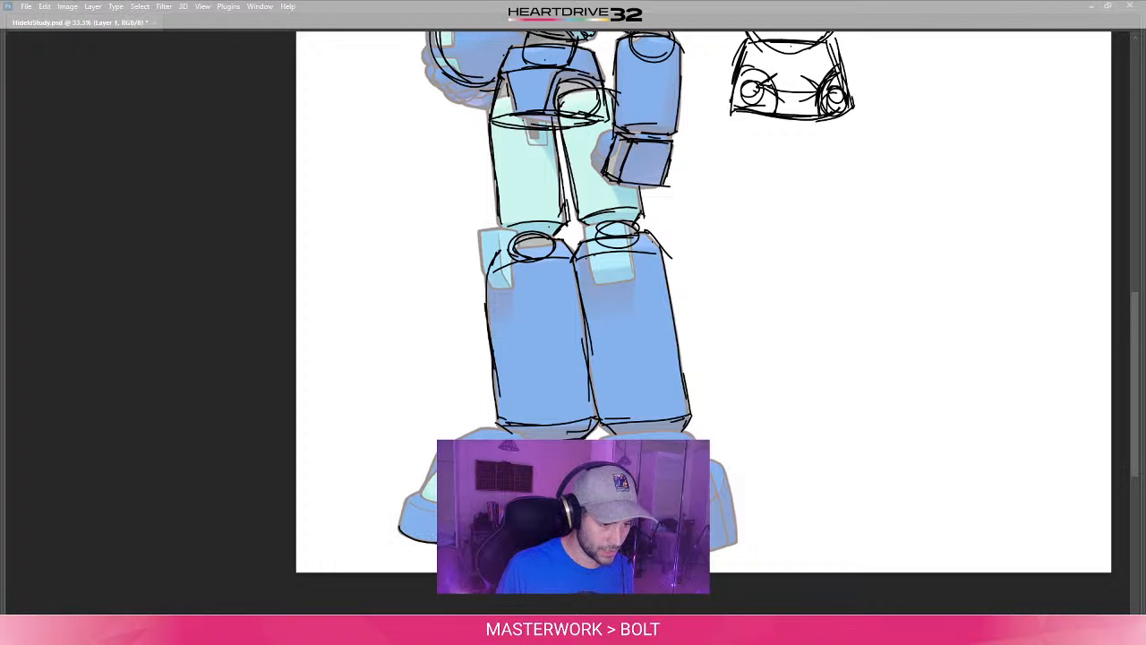
key("ctrl+z")
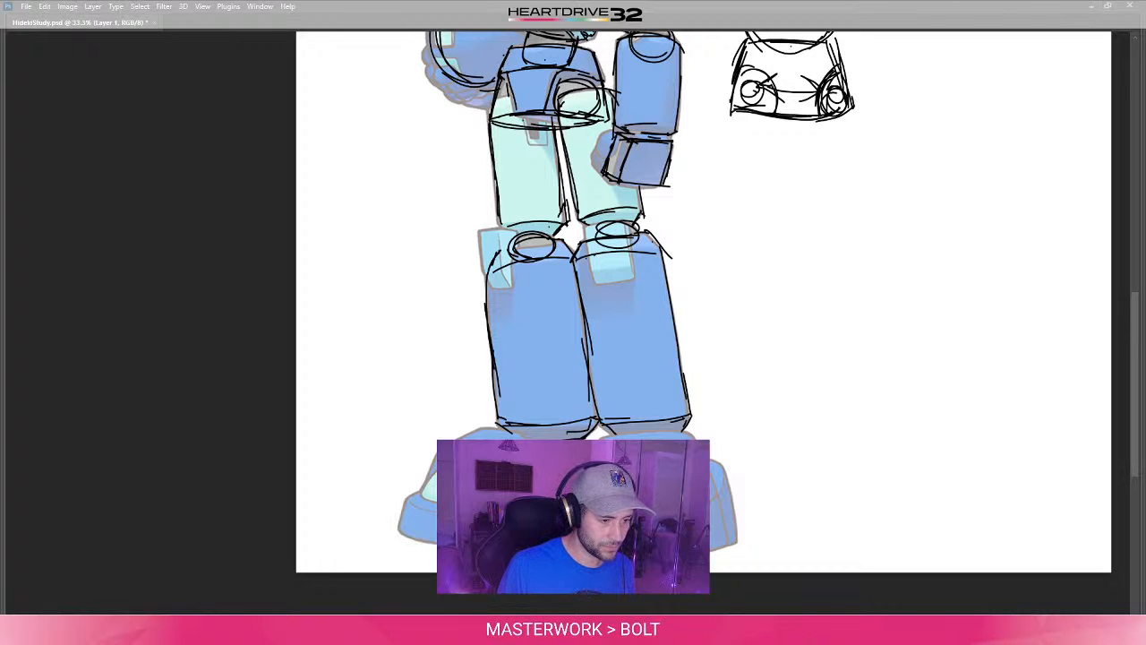
mouse_move(422, 494)
left_mouse_down()
mouse_move(437, 479)
mouse_move(437, 512)
left_mouse_up()
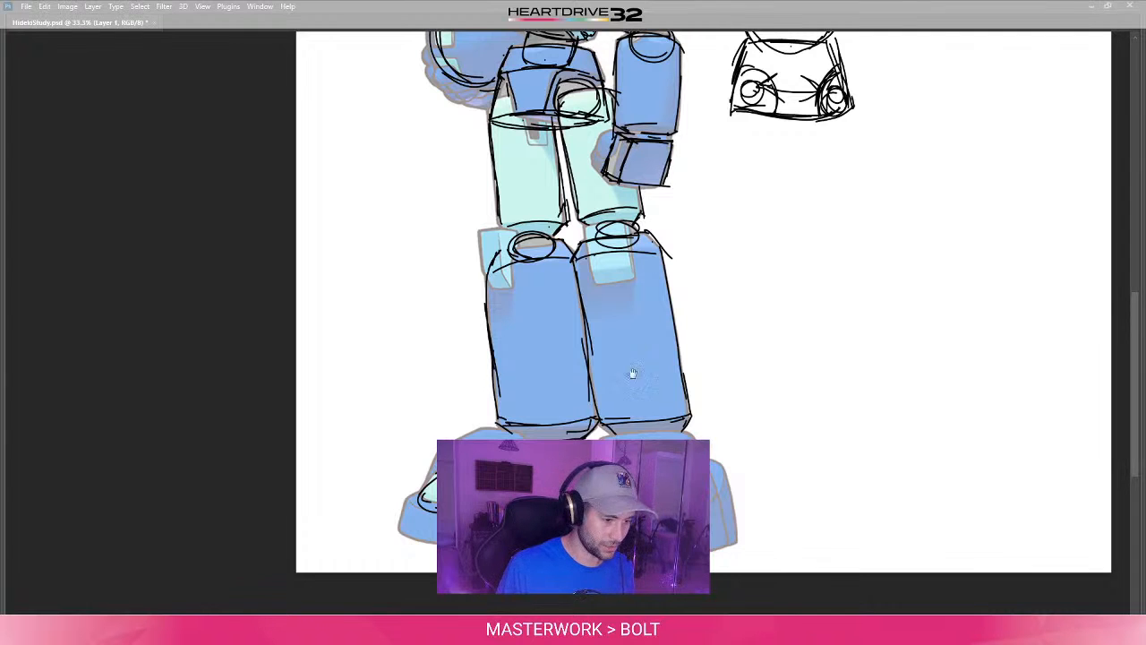
- Outline the thick sole of that foot and the domed upper rising from the toe towards the ankle
mouse_move(632, 373)
left_mouse_down()
mouse_move(539, 506)
mouse_move(534, 583)
mouse_move(575, 413)
left_mouse_up()
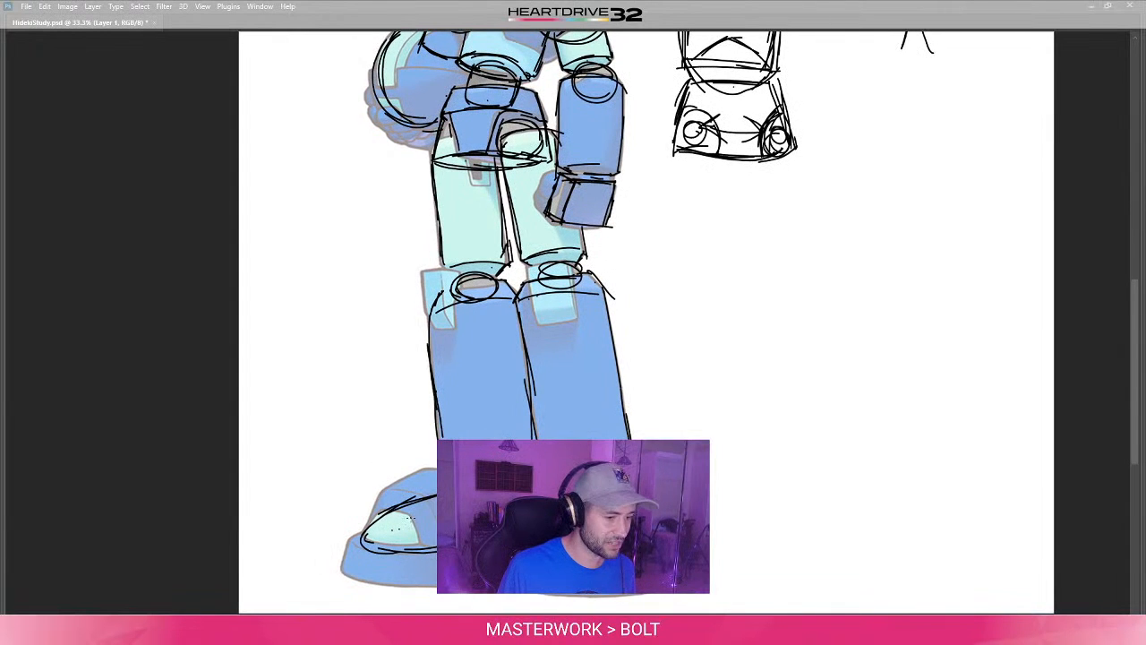
mouse_move(365, 537)
left_mouse_down()
mouse_move(351, 543)
mouse_move(343, 572)
mouse_move(363, 580)
left_mouse_up()
left_click_drag(379, 582, 434, 585)
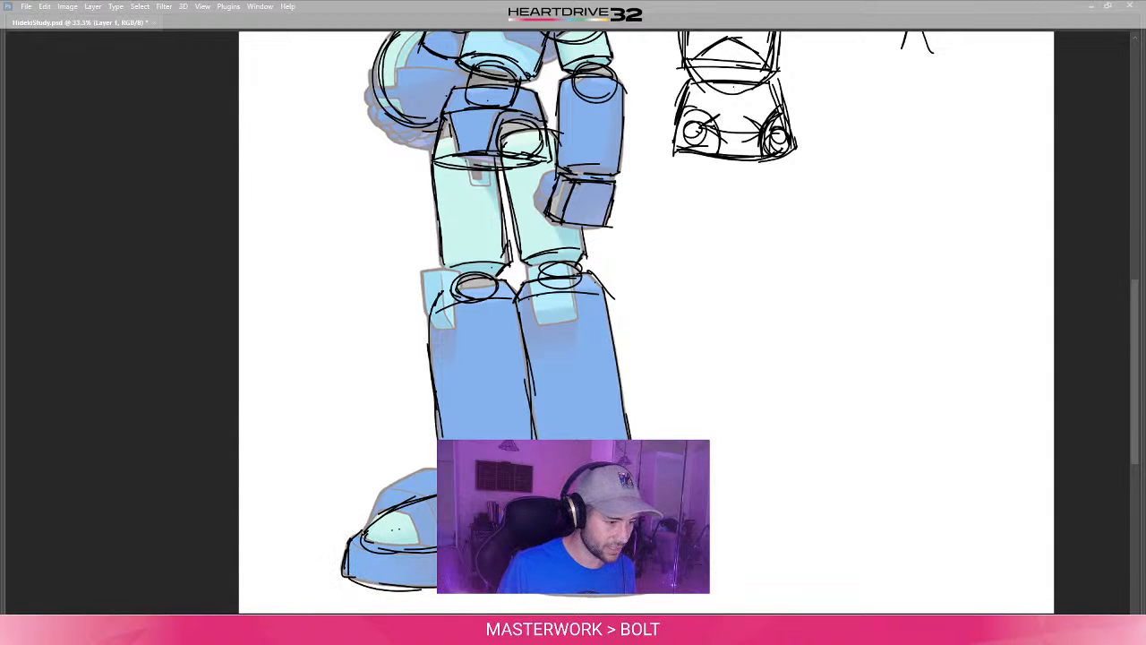
mouse_move(365, 537)
left_mouse_down()
mouse_move(379, 499)
mouse_move(428, 466)
left_mouse_up()
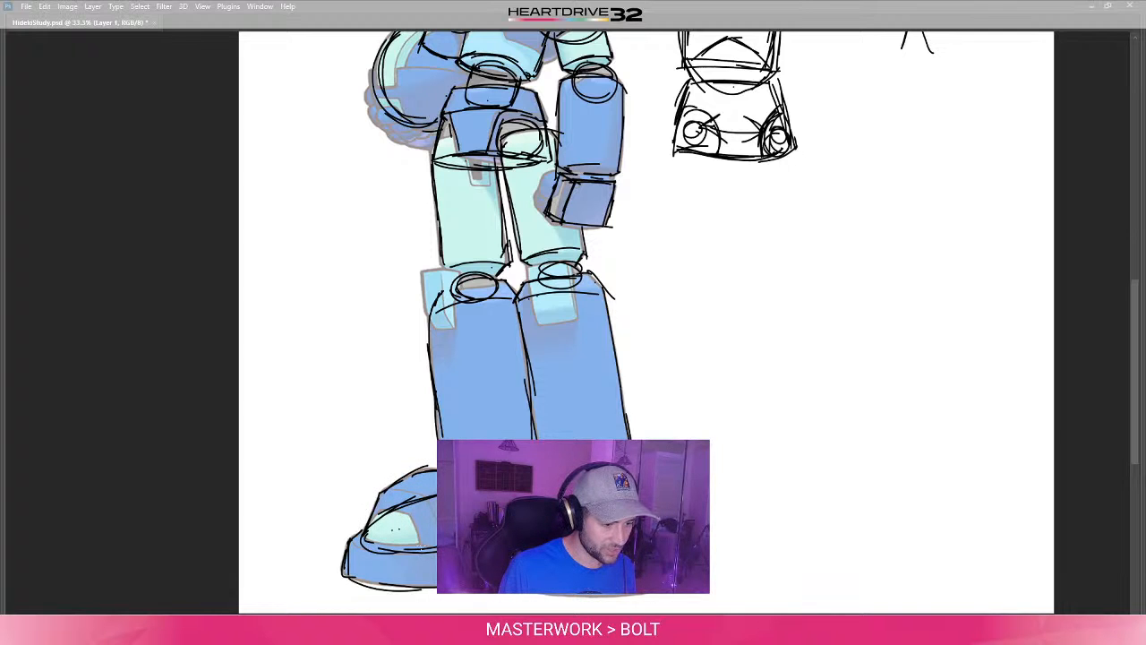
left_click_drag(466, 376, 399, 367)
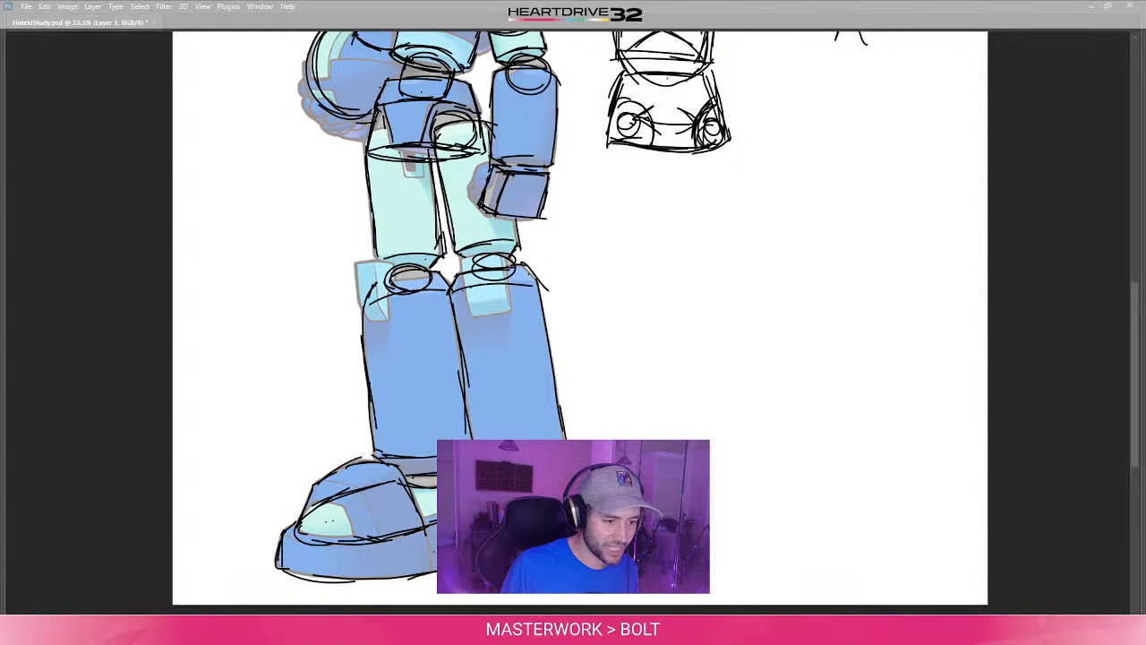
- Review the whole construction sketch, toggling the faded reference artwork off and back on for comparison
left_click_drag(573, 269, 525, 441)
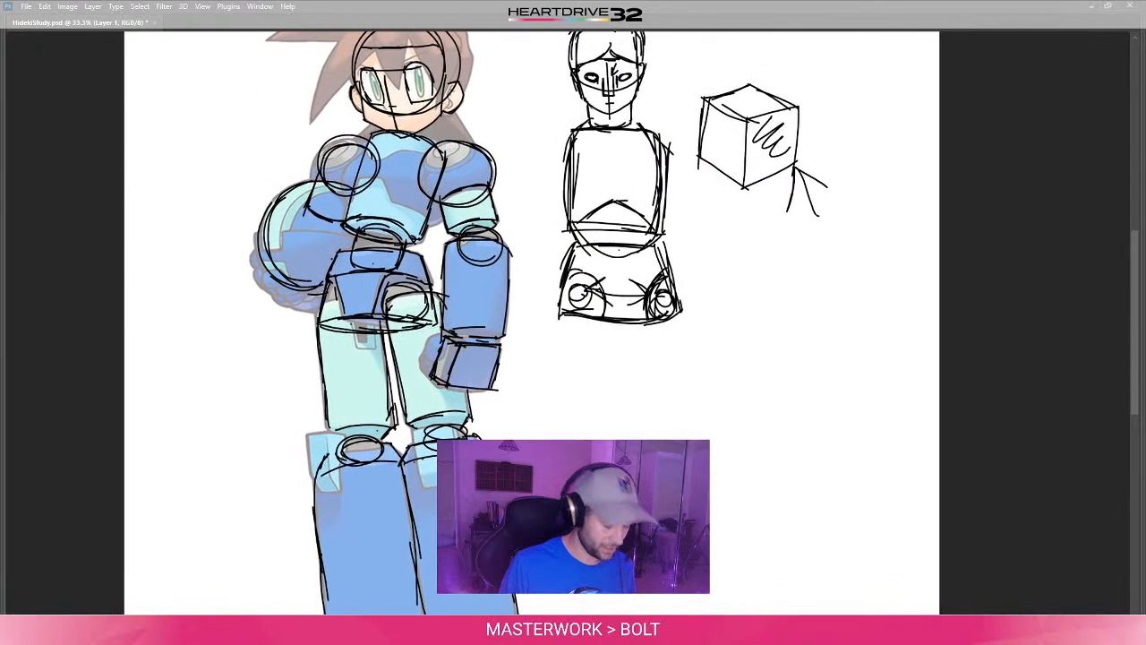
key("5")
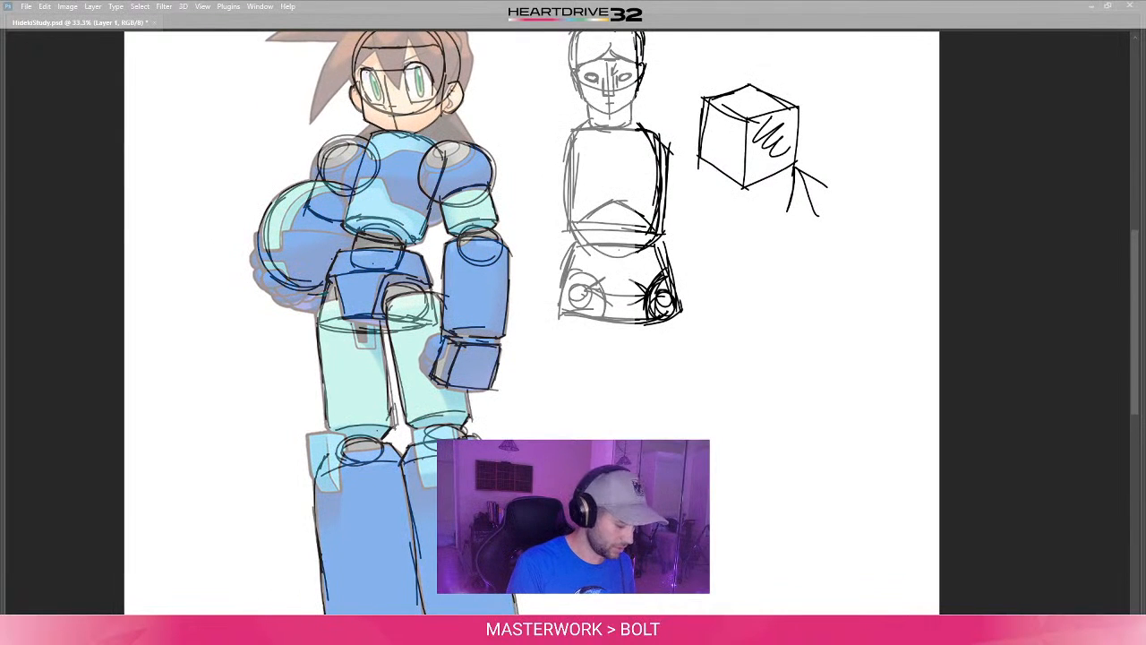
key("ctrl+z")
key("ctrl+minus")
key("ctrl+minus")
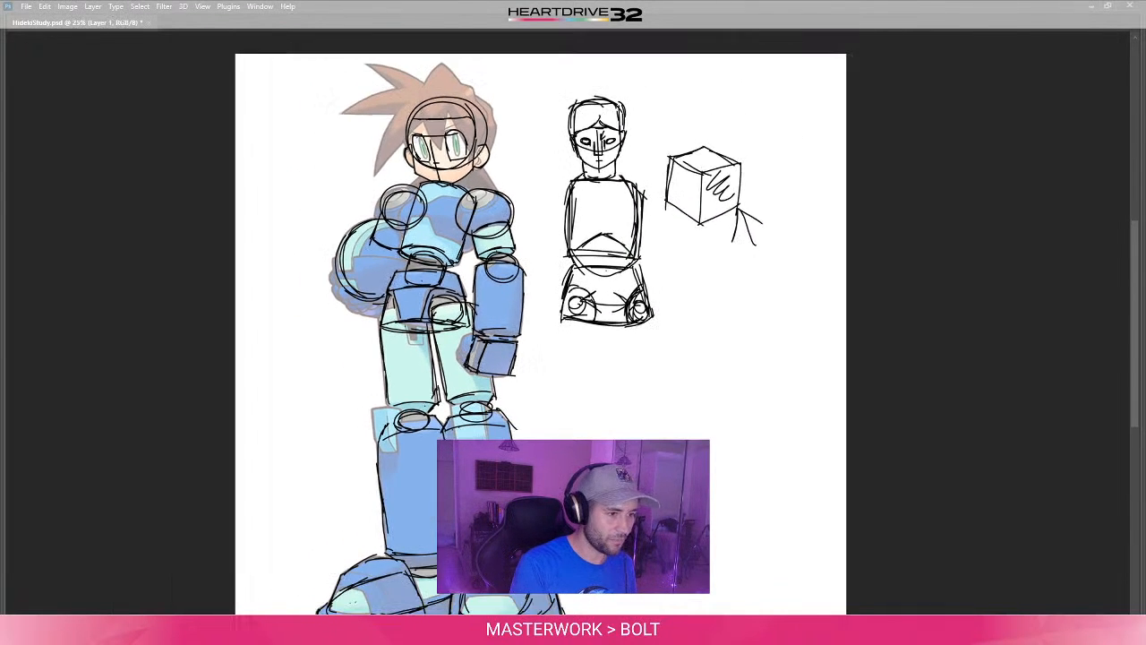
key("ctrl+plus")
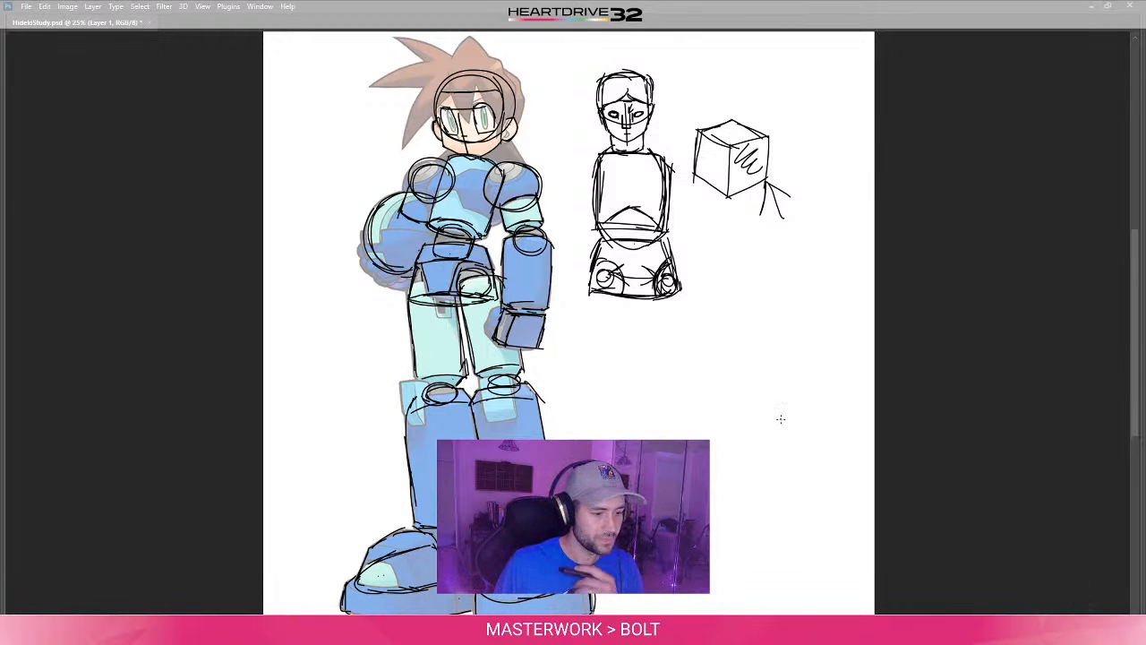
key("Tab")
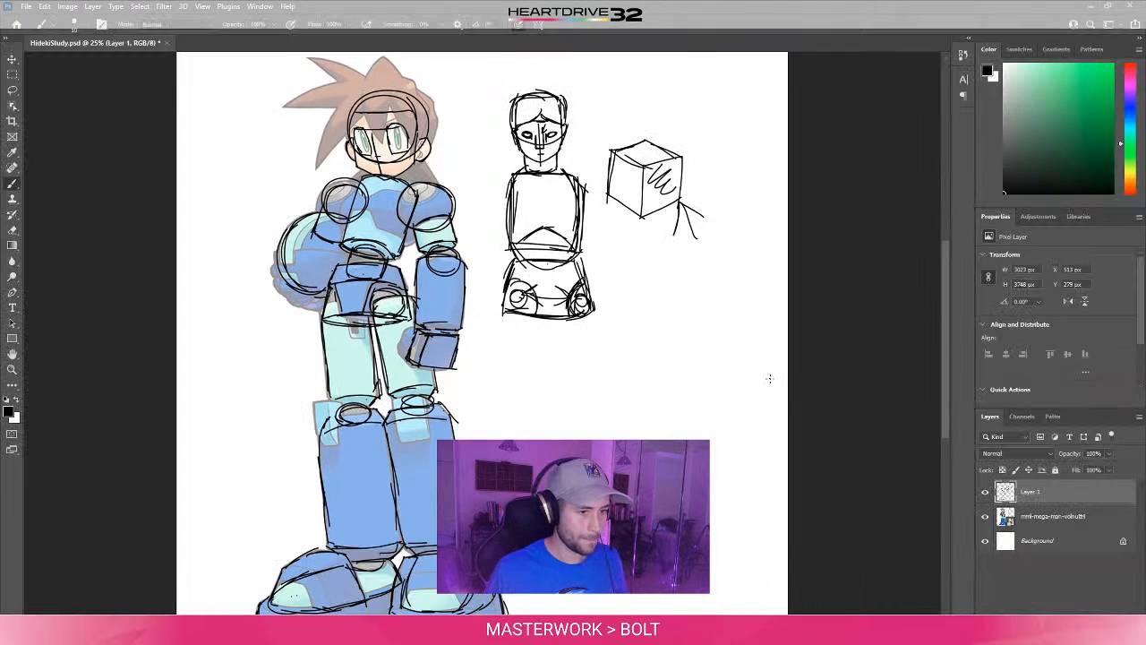
left_click(985, 518)
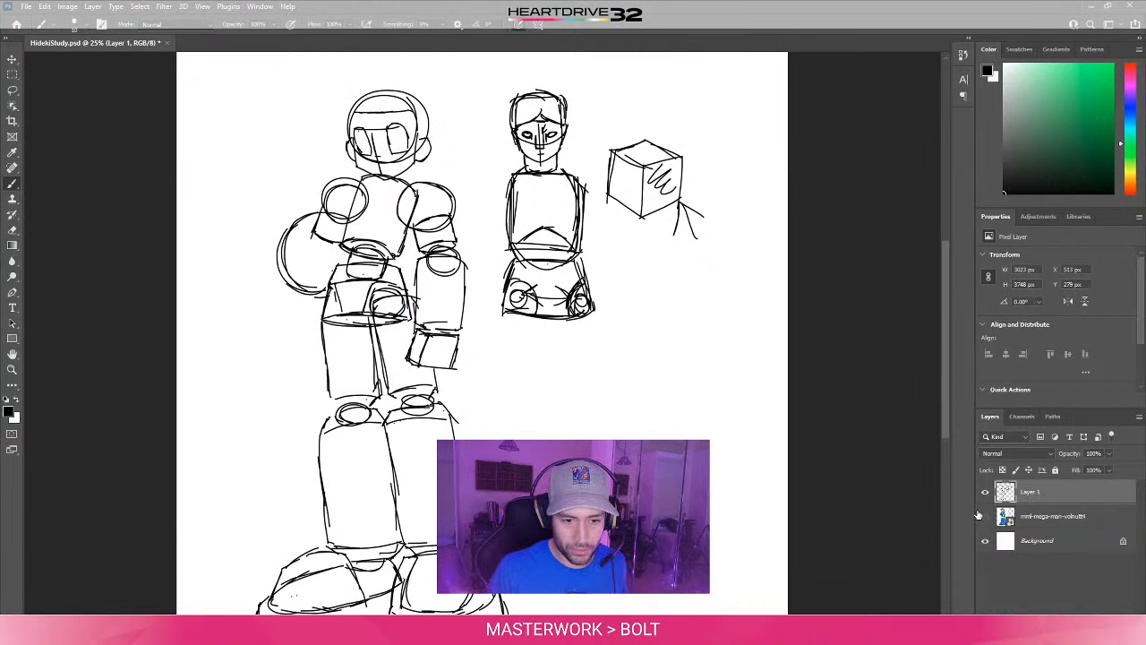
left_click(985, 516)
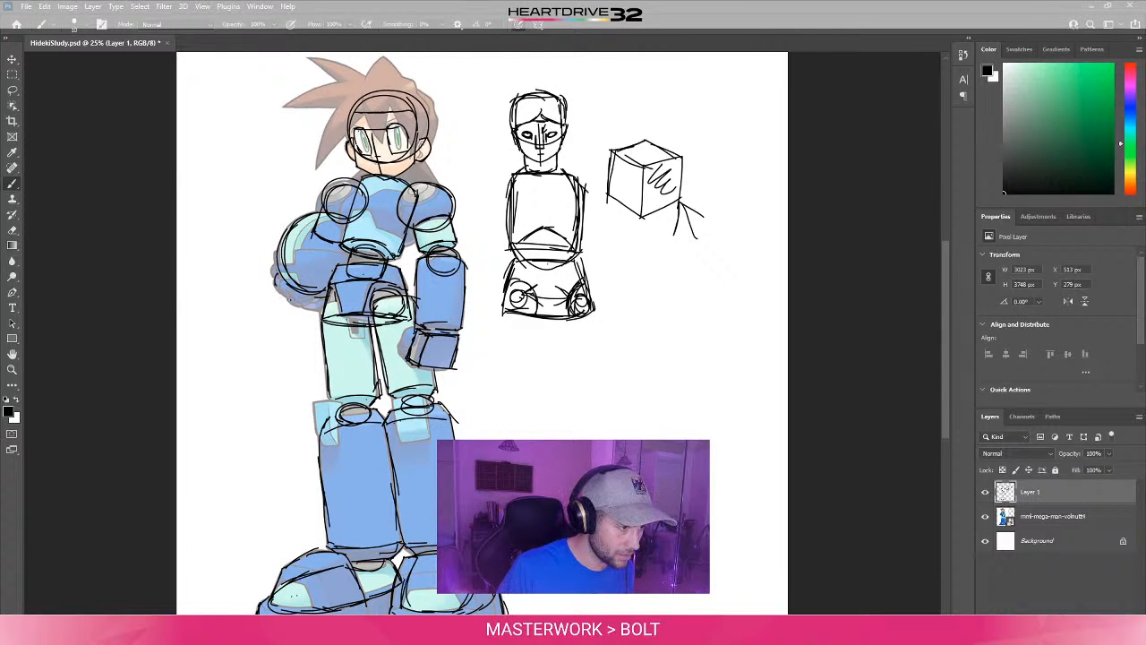
- Sketch the hand and its fingers wrapped around the held helmet, and hide the reference artwork layer
left_click_drag(277, 287, 318, 306)
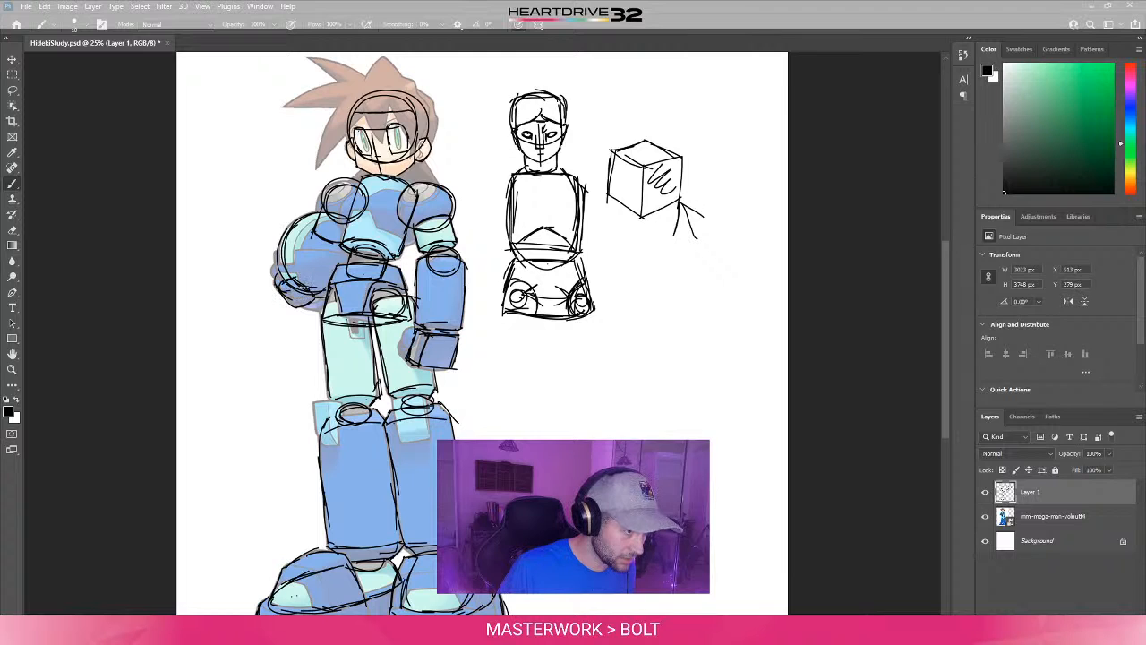
mouse_move(283, 291)
left_mouse_down()
mouse_move(310, 304)
mouse_move(286, 285)
left_mouse_up()
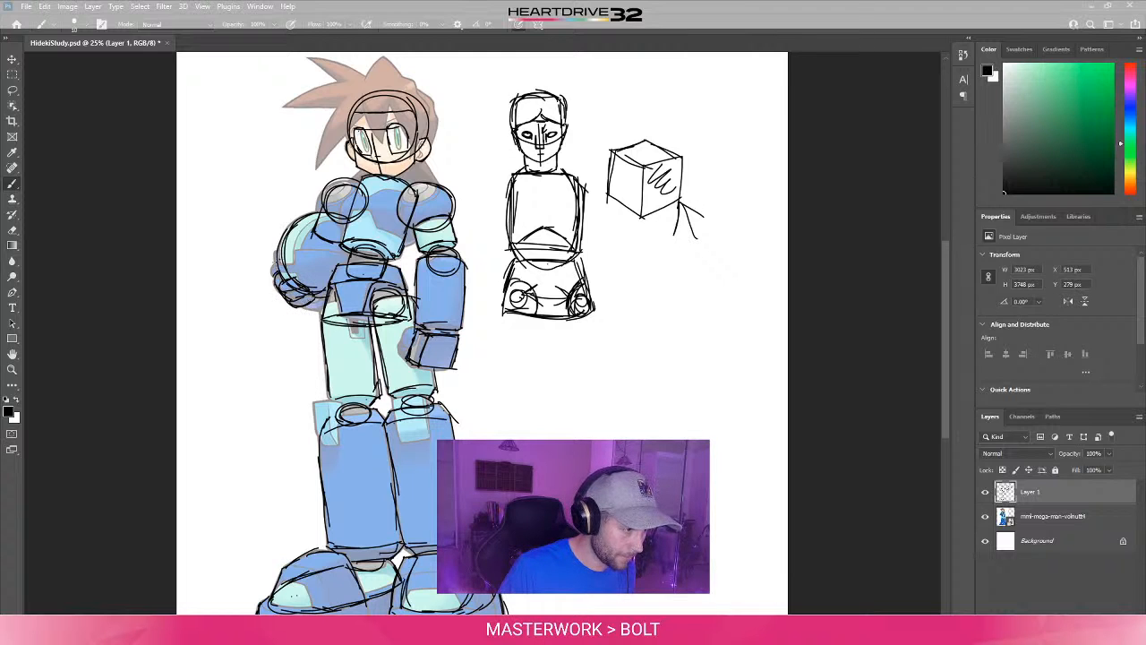
left_click(986, 517)
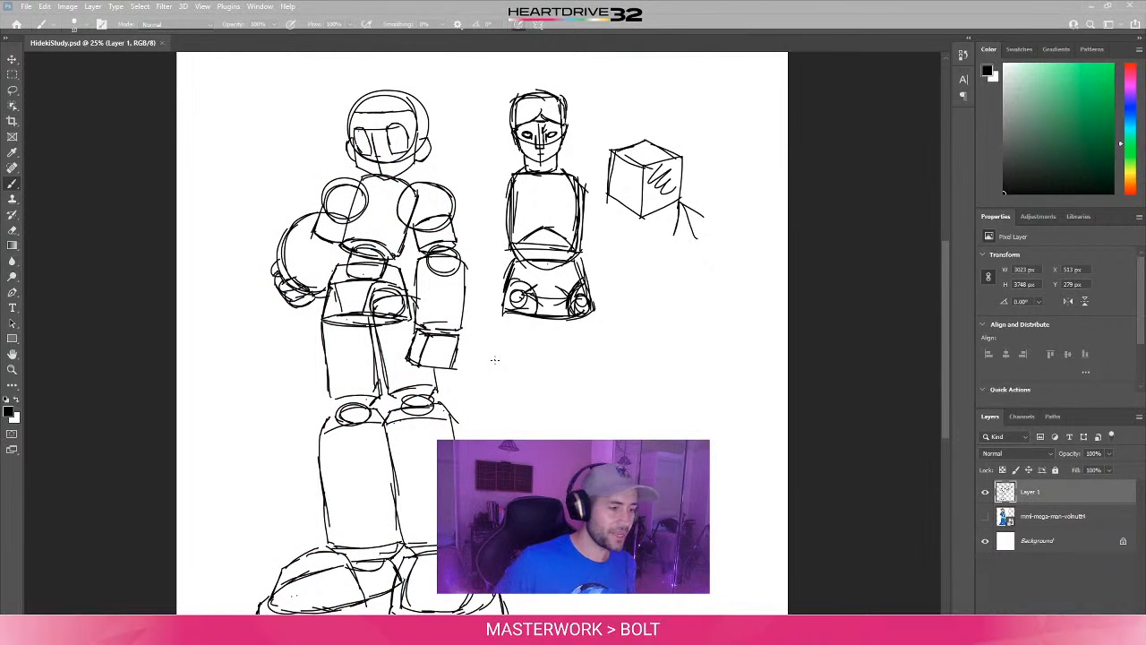
- Cut the comparison figure and cube sketches onto a new layer beneath Layer 1, and hide that new layer
key("ctrl+minus")
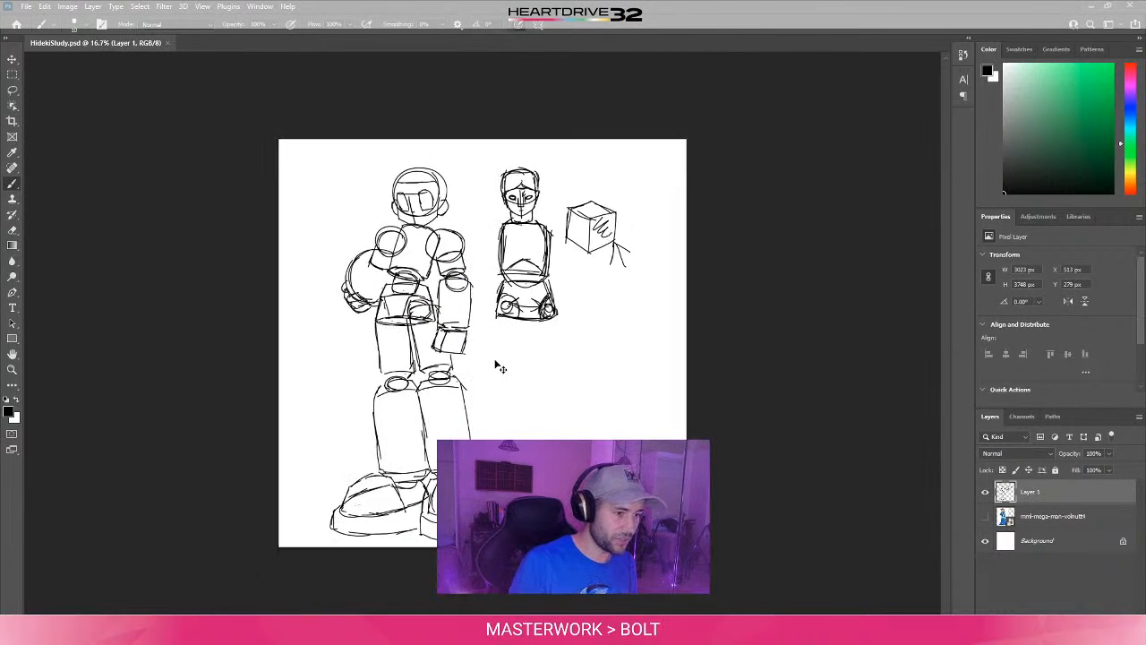
key("ctrl+plus")
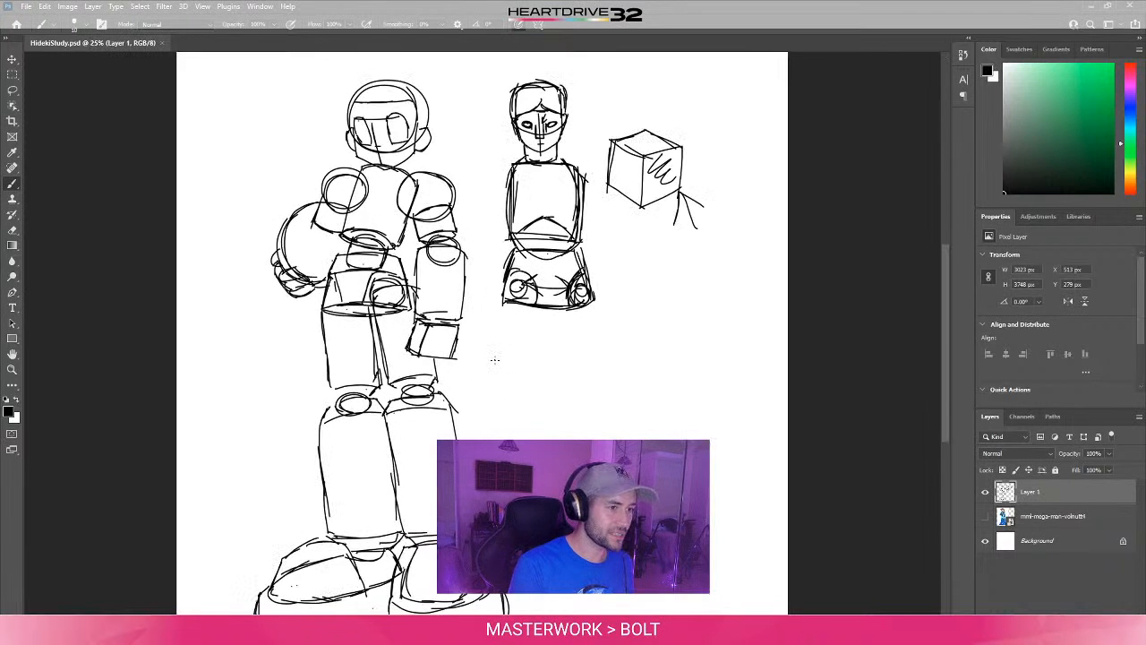
key("ctrl+minus")
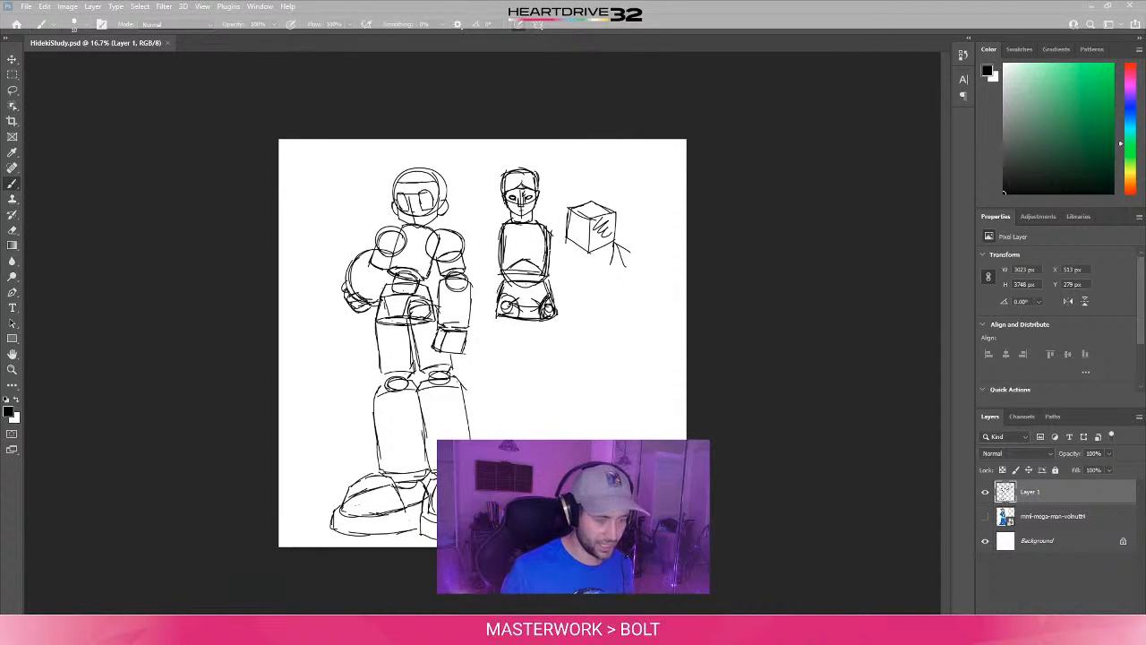
key("l")
mouse_move(492, 161)
left_mouse_down()
mouse_move(491, 285)
mouse_move(651, 260)
mouse_move(627, 170)
left_mouse_up()
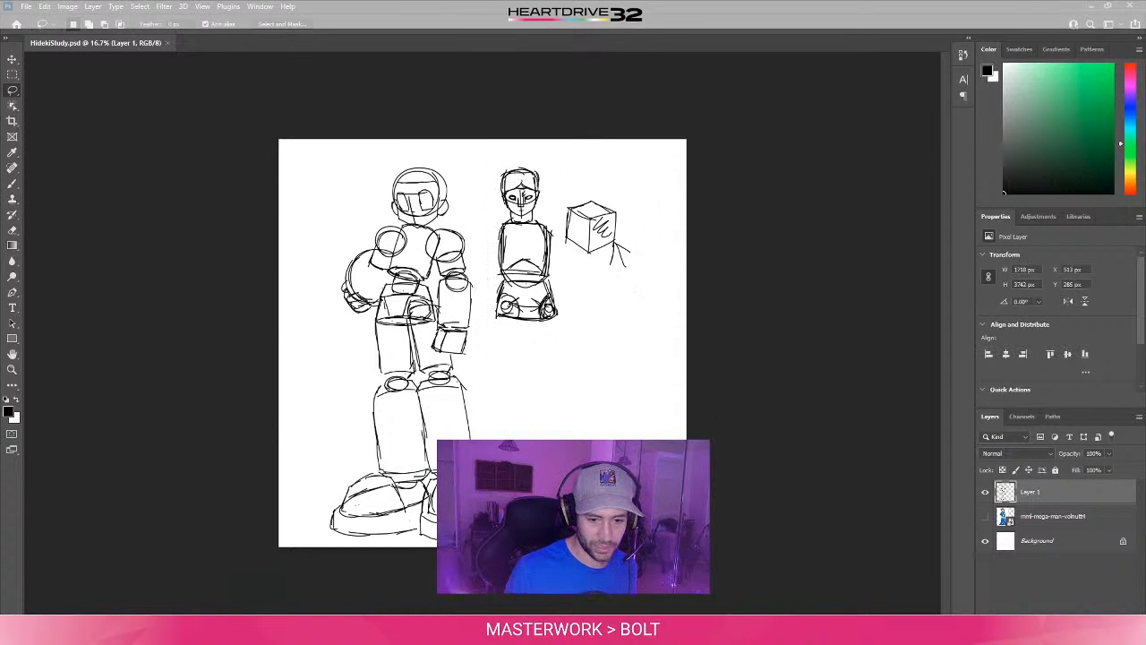
key("Delete")
left_click(1088, 636)
left_click_drag(1077, 493, 1074, 529)
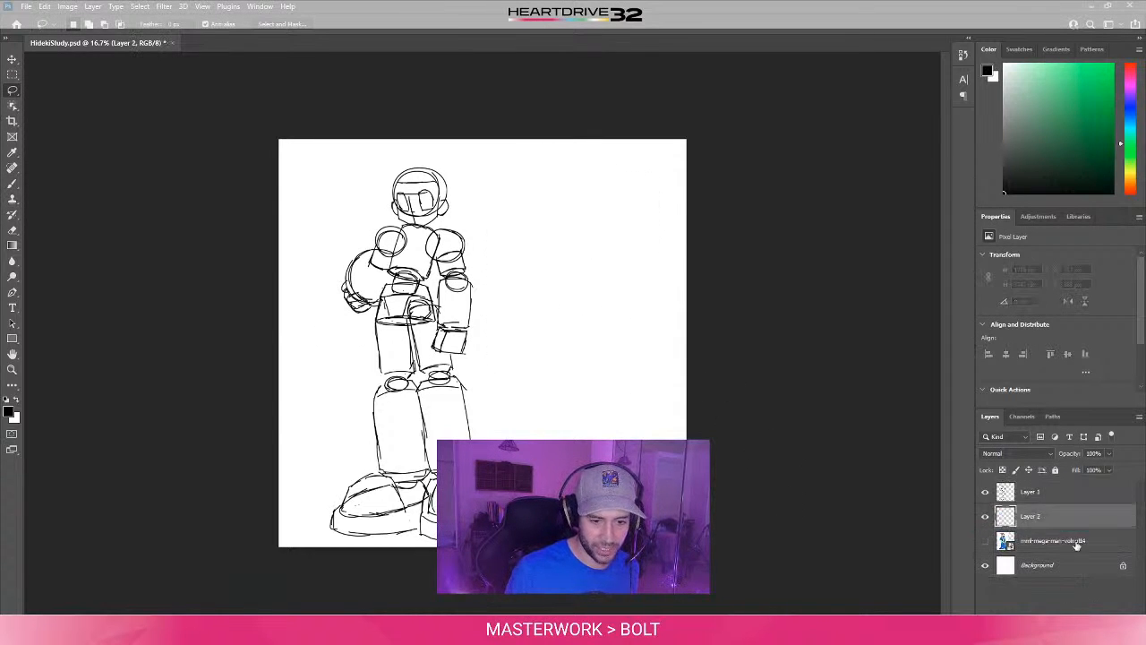
key("ctrl+v")
left_click(986, 519)
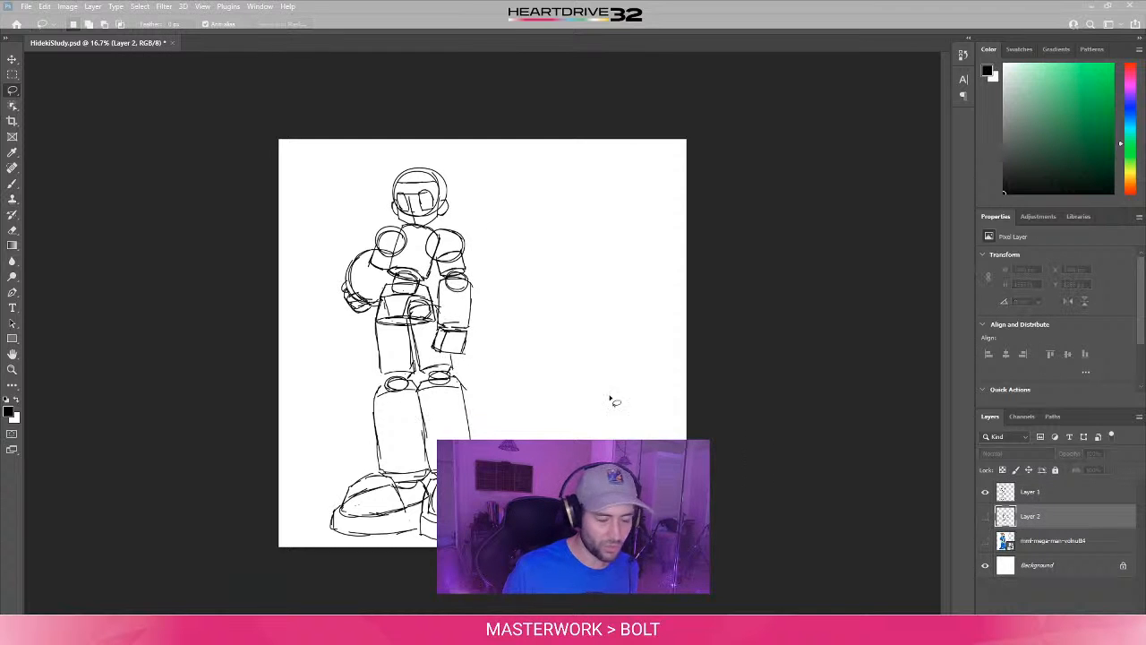
- On Layer 1, draw a tall shape beside the figure with a narrow flat top and sides widening towards the base
left_click(1044, 495)
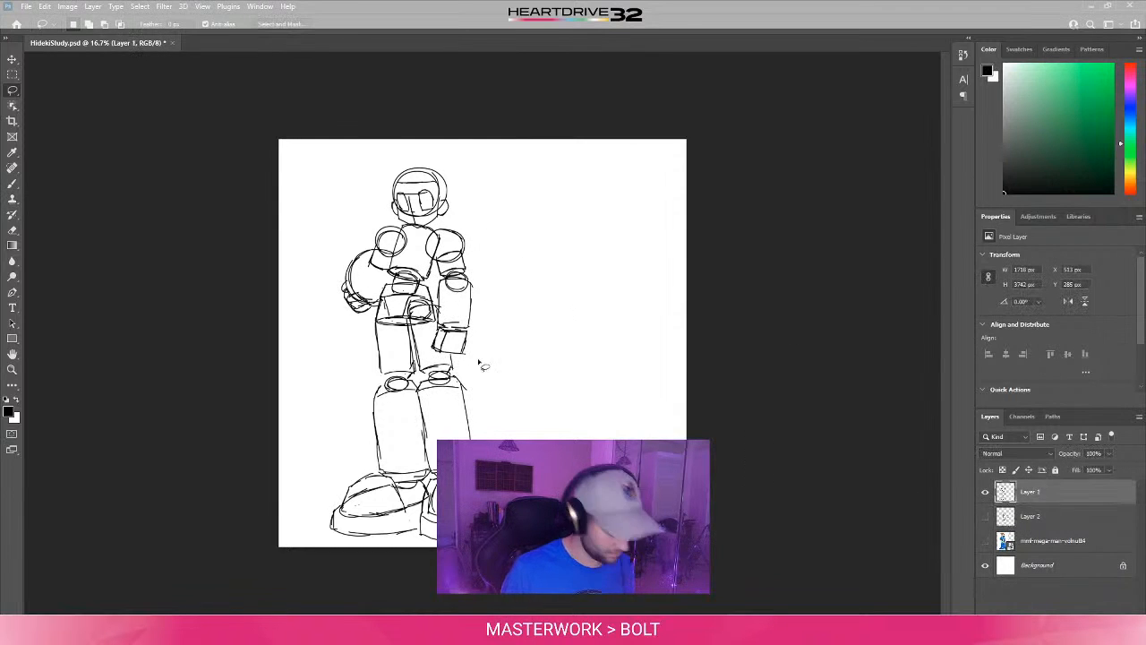
key("b")
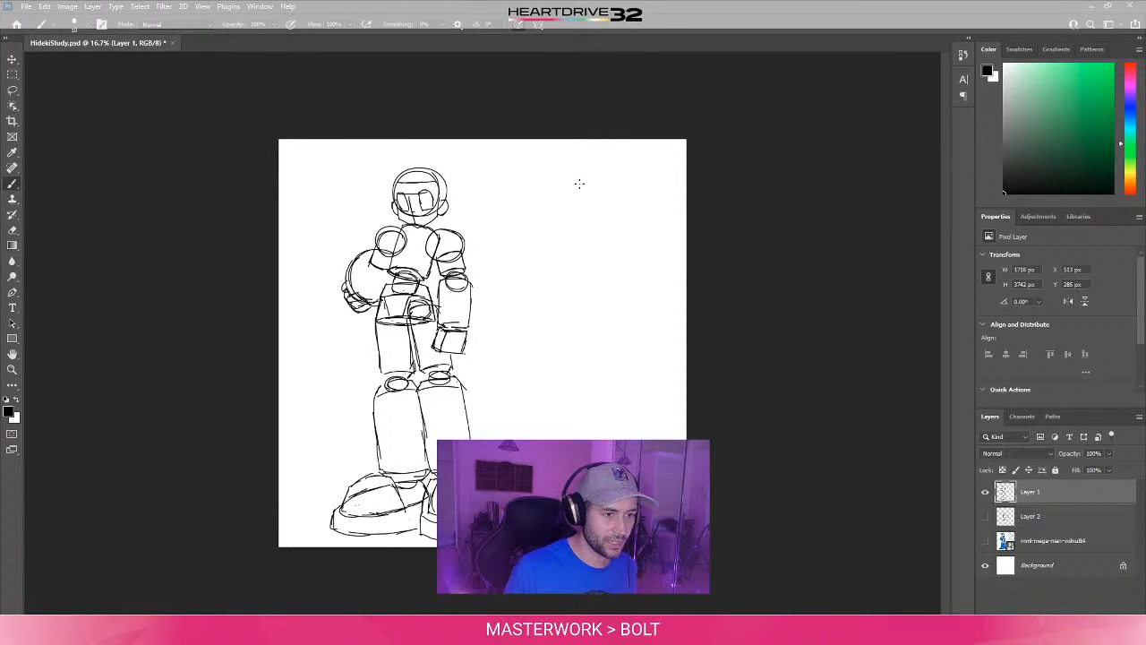
mouse_move(559, 176)
left_mouse_down()
mouse_move(629, 174)
mouse_move(578, 174)
mouse_move(526, 423)
left_mouse_up()
left_click_drag(547, 295, 536, 430)
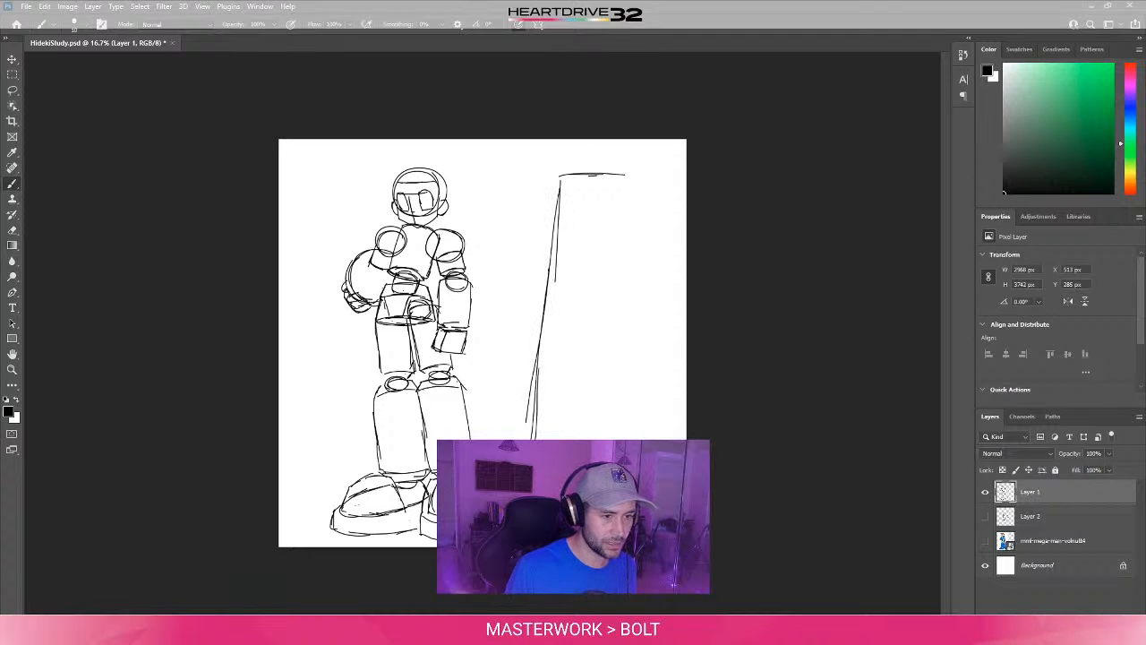
left_click_drag(628, 181, 648, 419)
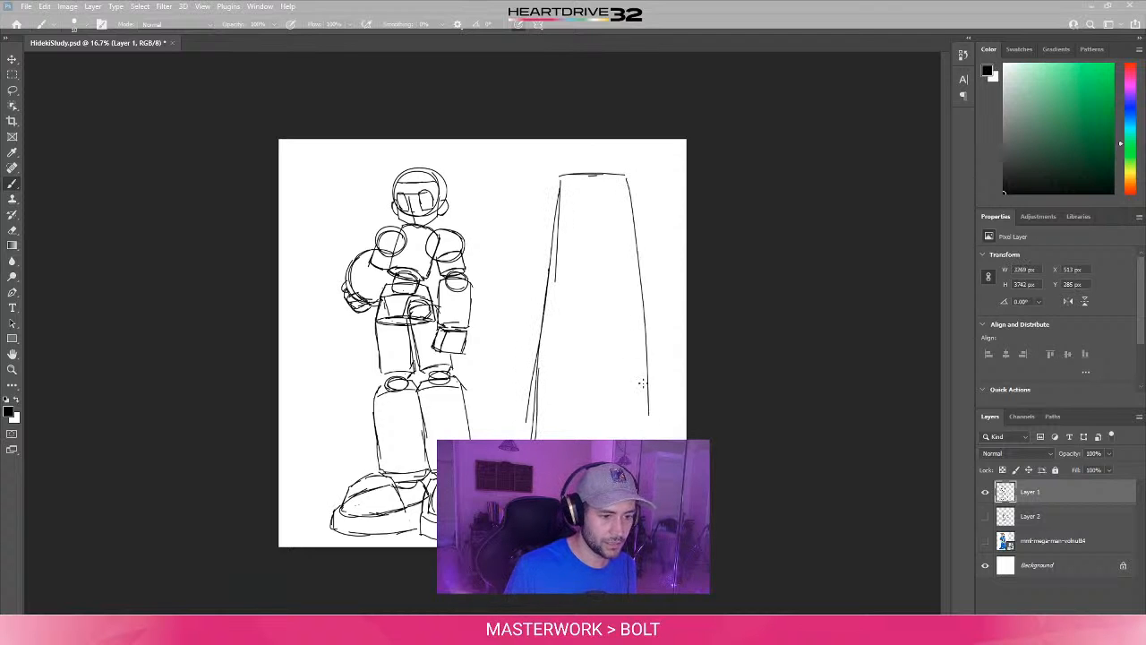
left_click_drag(632, 333, 650, 435)
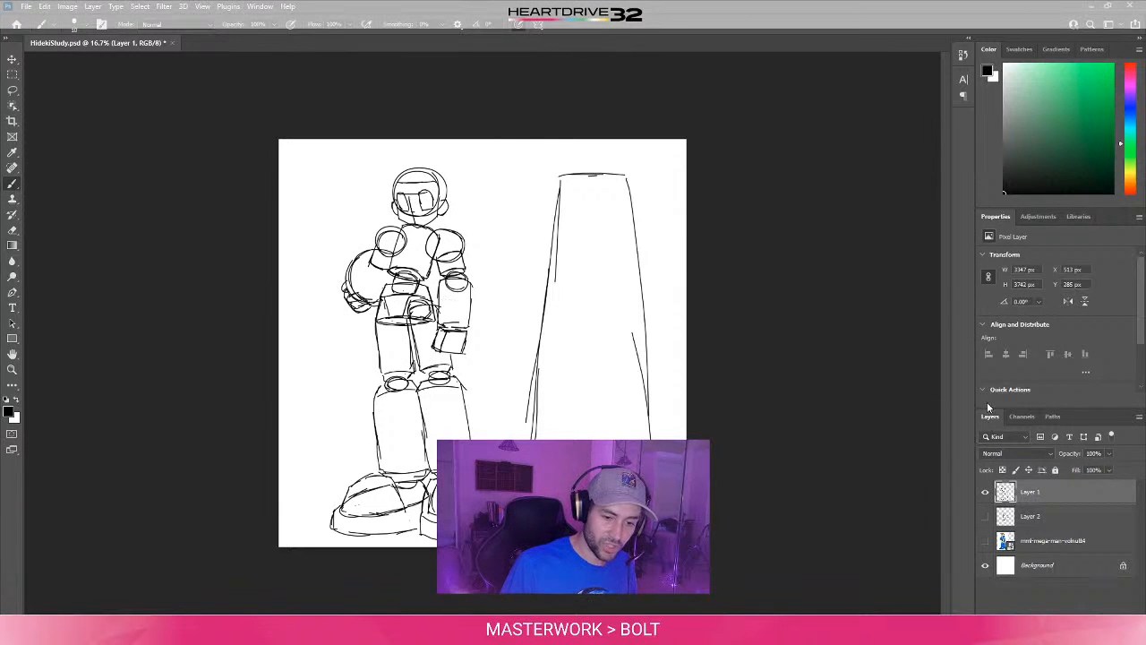
- Toggle the visibility of the reference artwork, Layer 2 and Layer 1 in turn to compare their contents
left_click(985, 541)
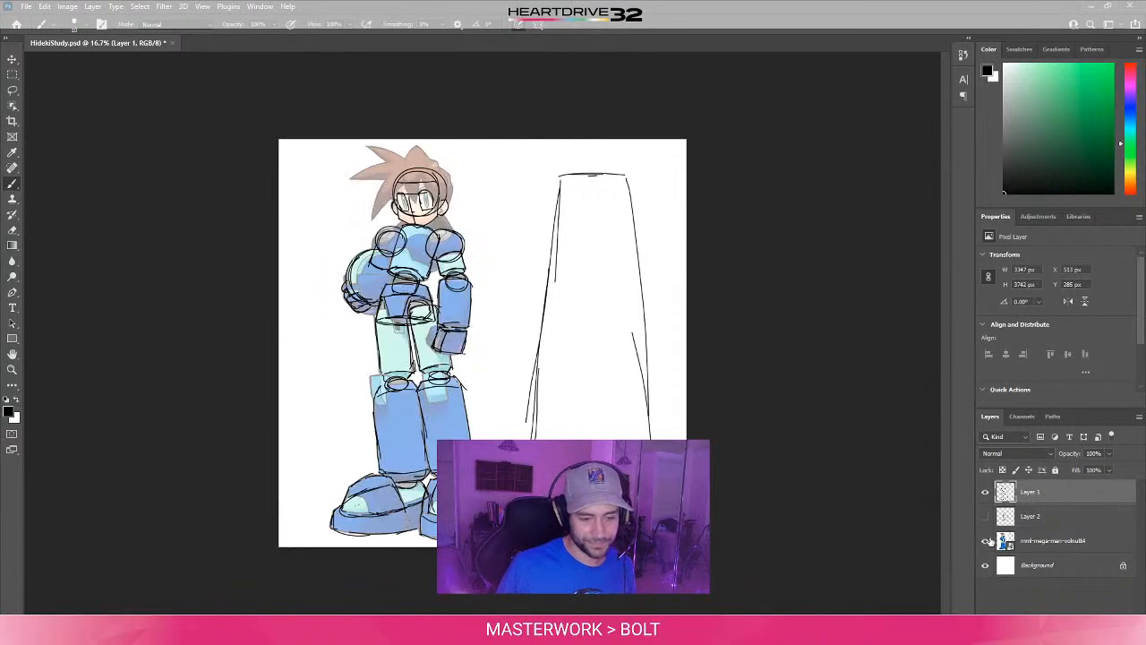
left_click(985, 541)
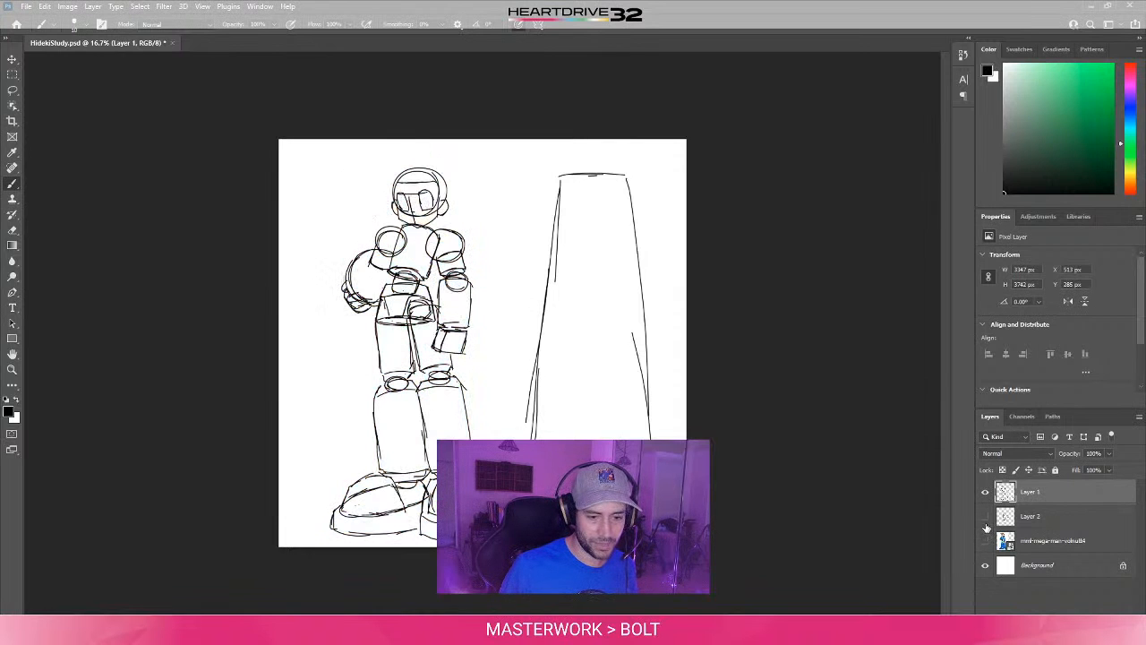
left_click(985, 517)
left_click(985, 516)
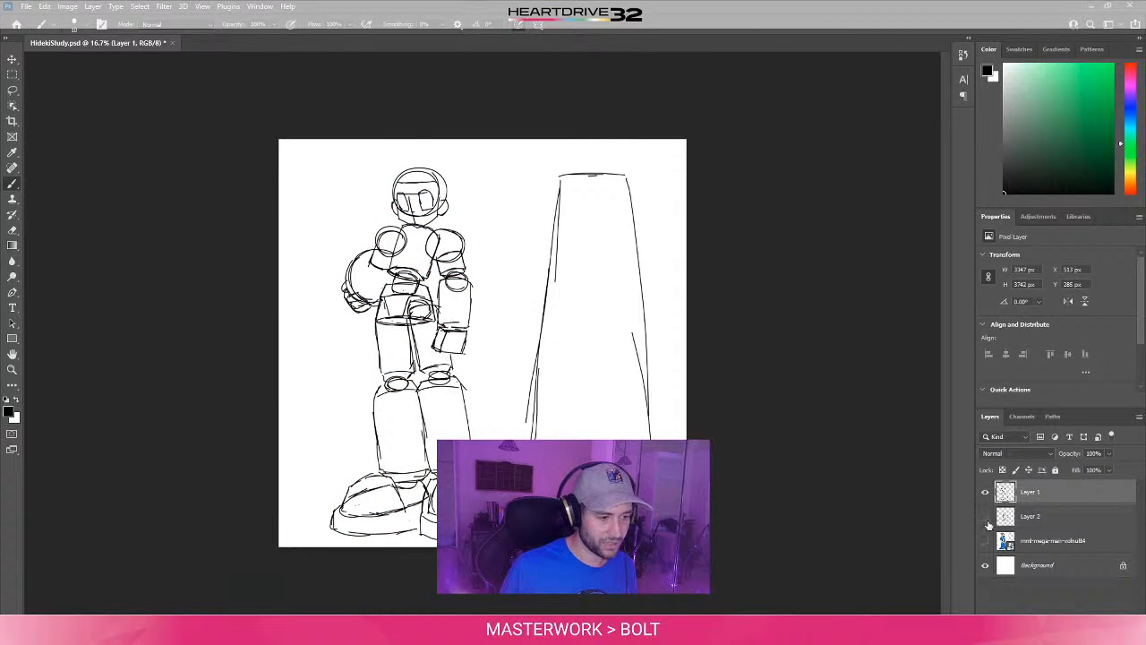
left_click(985, 492)
left_click(986, 493)
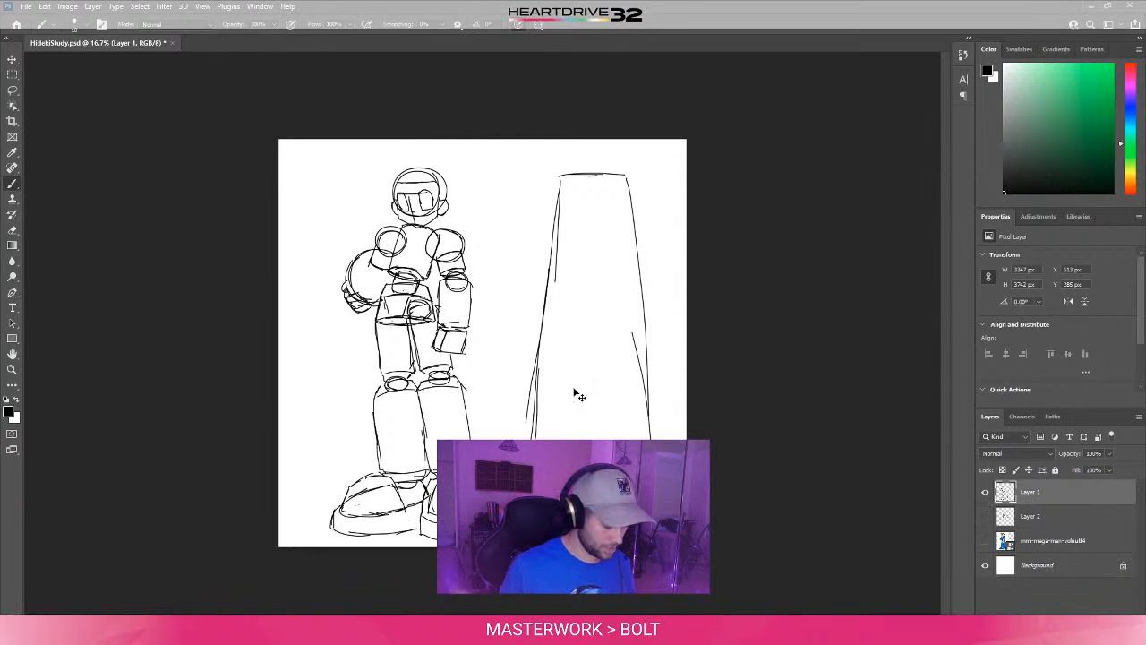
- Show the reference artwork layer and fade Layer 1's construction sketch, trying 50% opacity before lowering it to 20%
key("ctrl+plus")
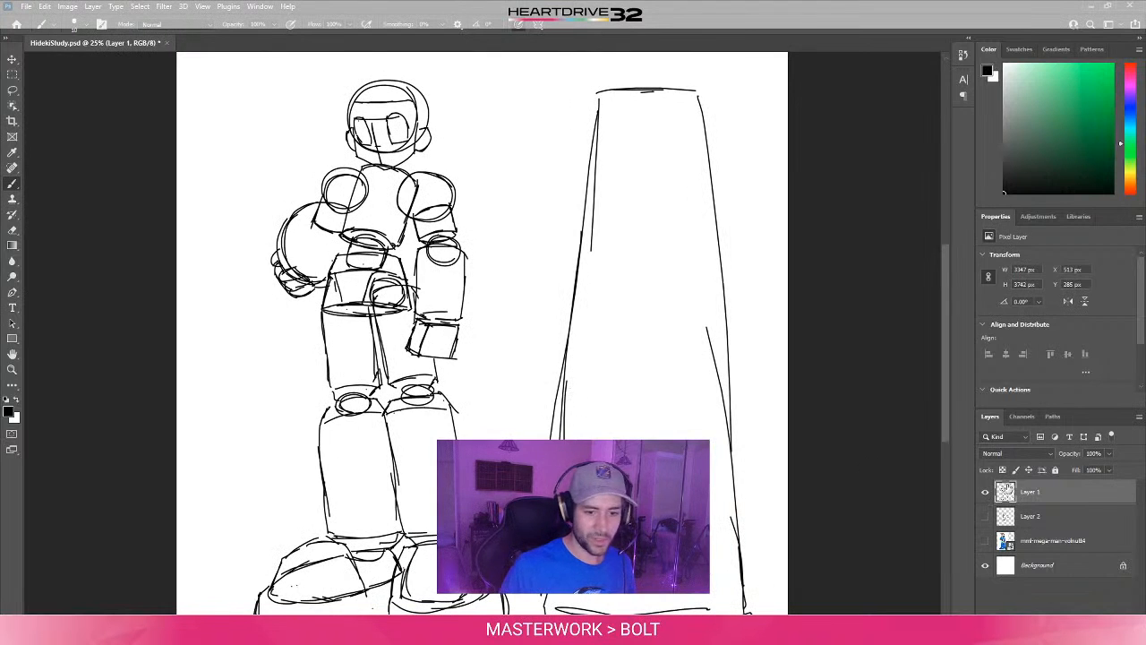
left_click(1007, 517)
left_click(986, 542)
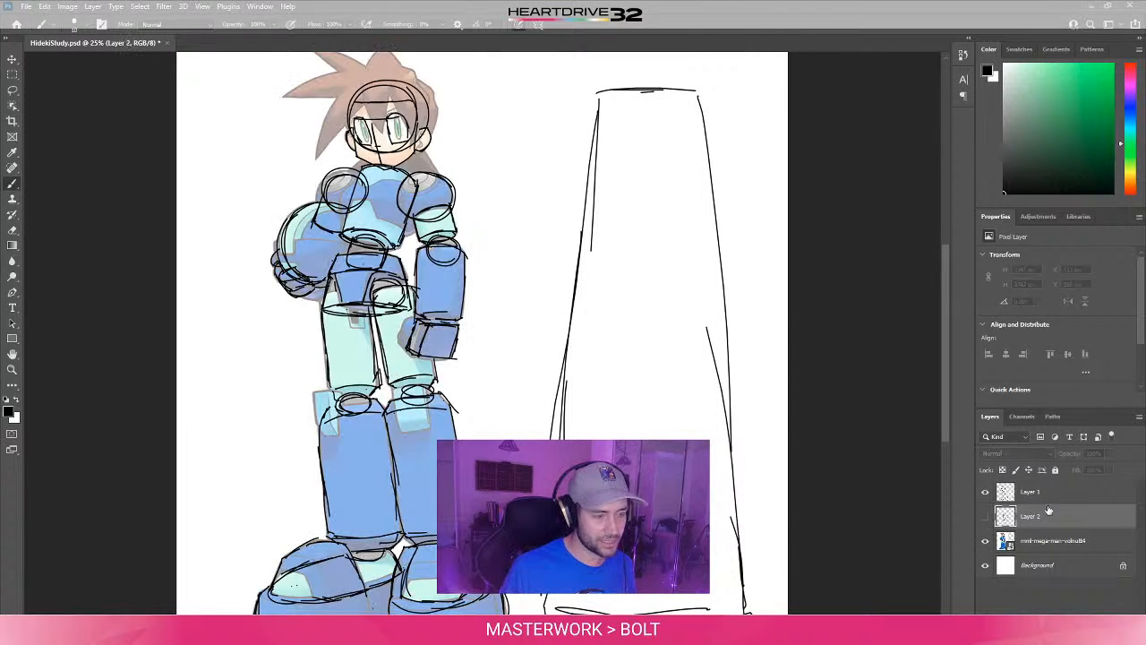
left_click(1048, 498)
left_click(1092, 453)
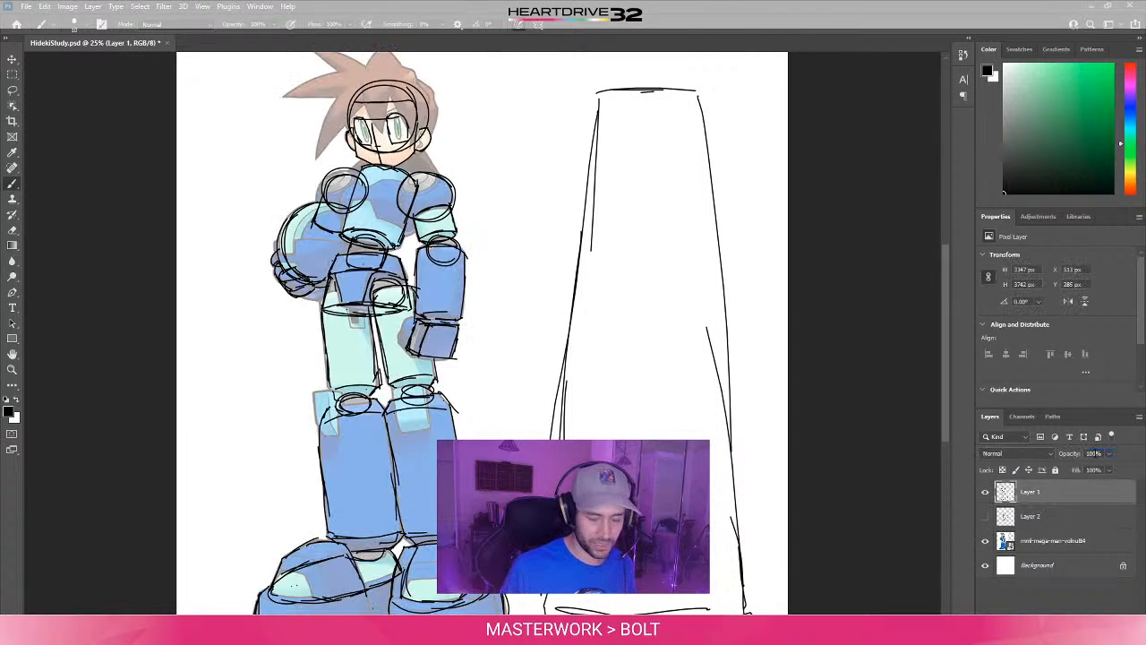
type("50")
key("Return")
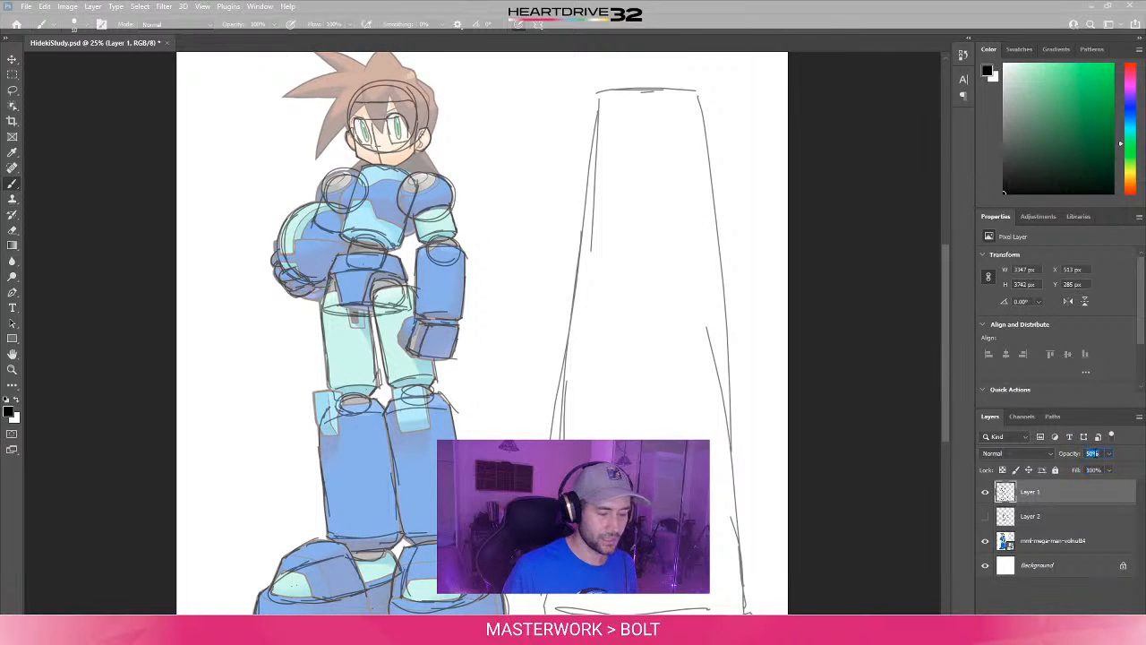
type("20")
key("Return")
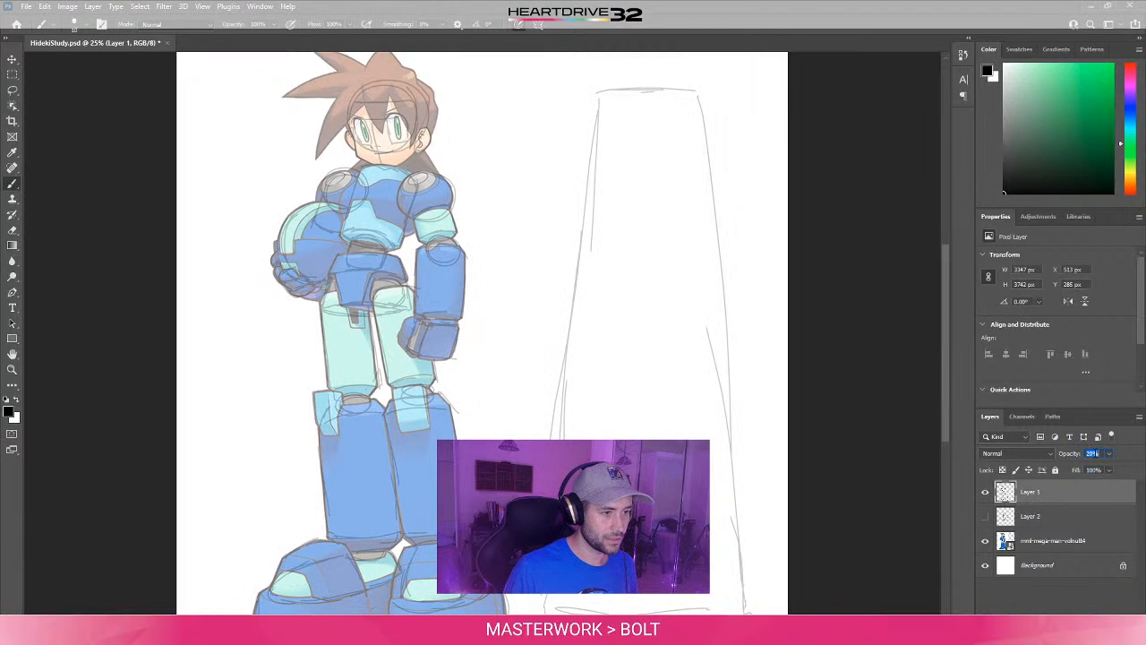
- Try Layer 1 at 25% opacity with its fill reduced to 20%
type("25")
key("Tab")
type("20")
key("Return")
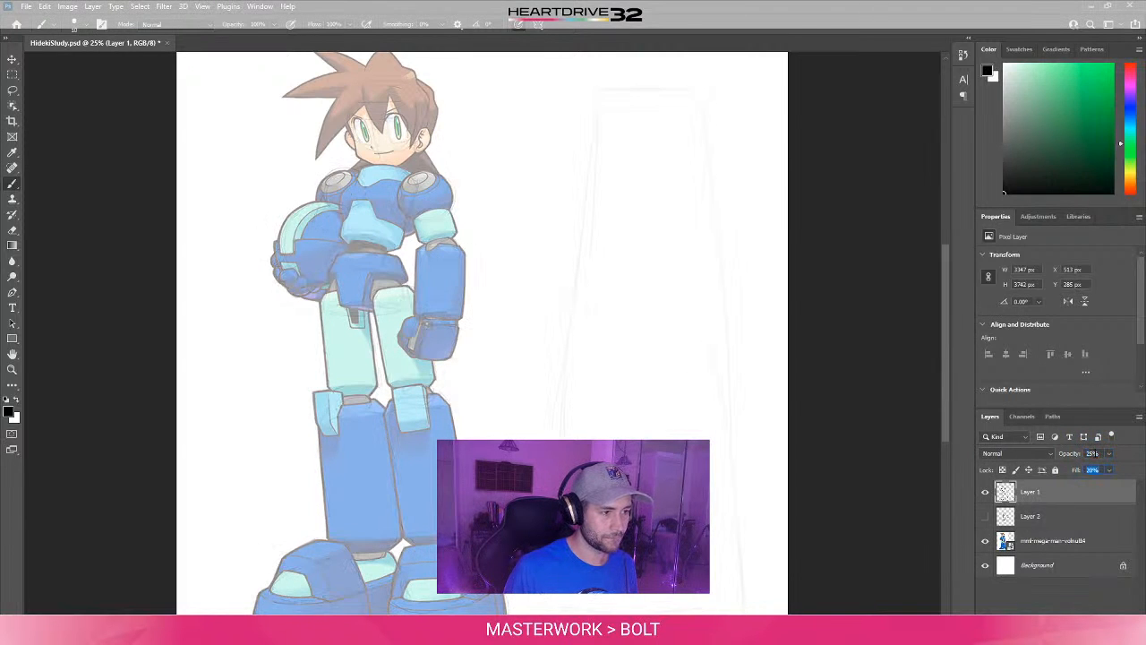
- Restore Layer 1's fill to 100% and set its opacity to 30%
key("Tab")
key("Tab")
type("100")
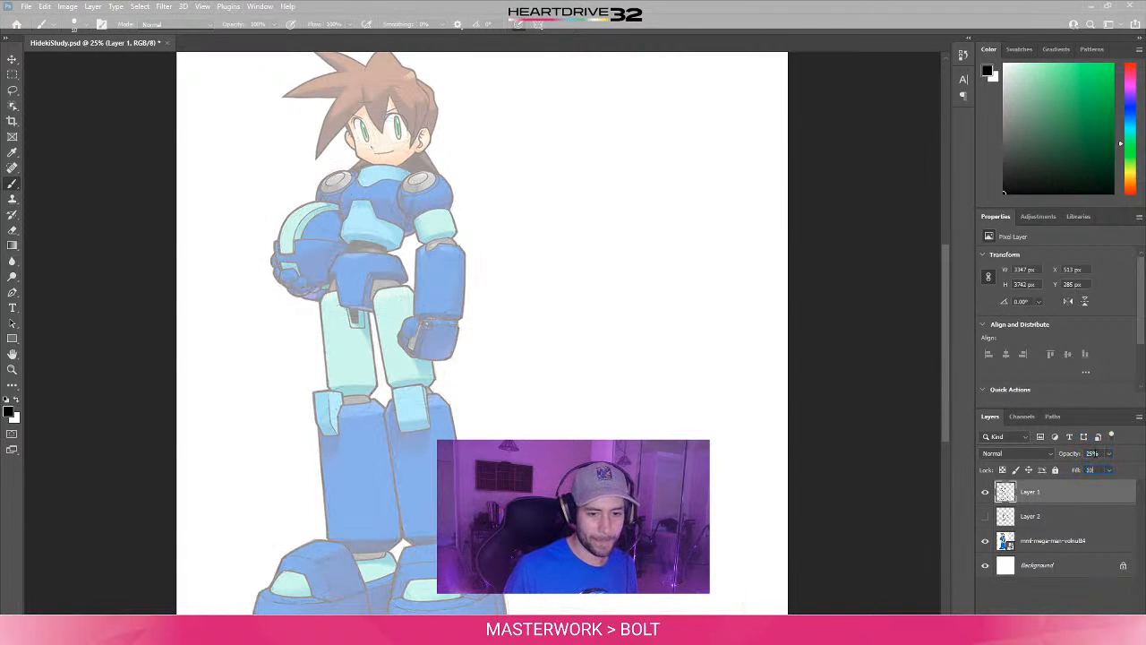
key("Tab")
type("30")
key("Tab")
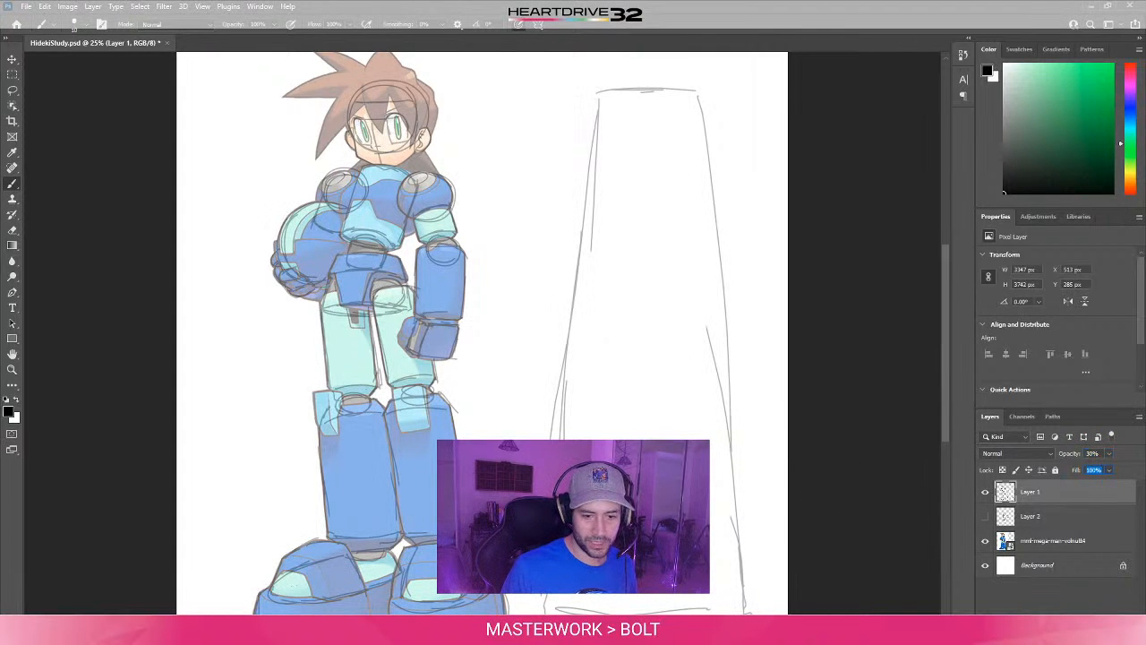
- Create a new empty layer above Layer 1 and try a first stroke beside the character's jaw, undoing it
key("ctrl+shift+alt+n")
left_click_drag(481, 288, 481, 320)
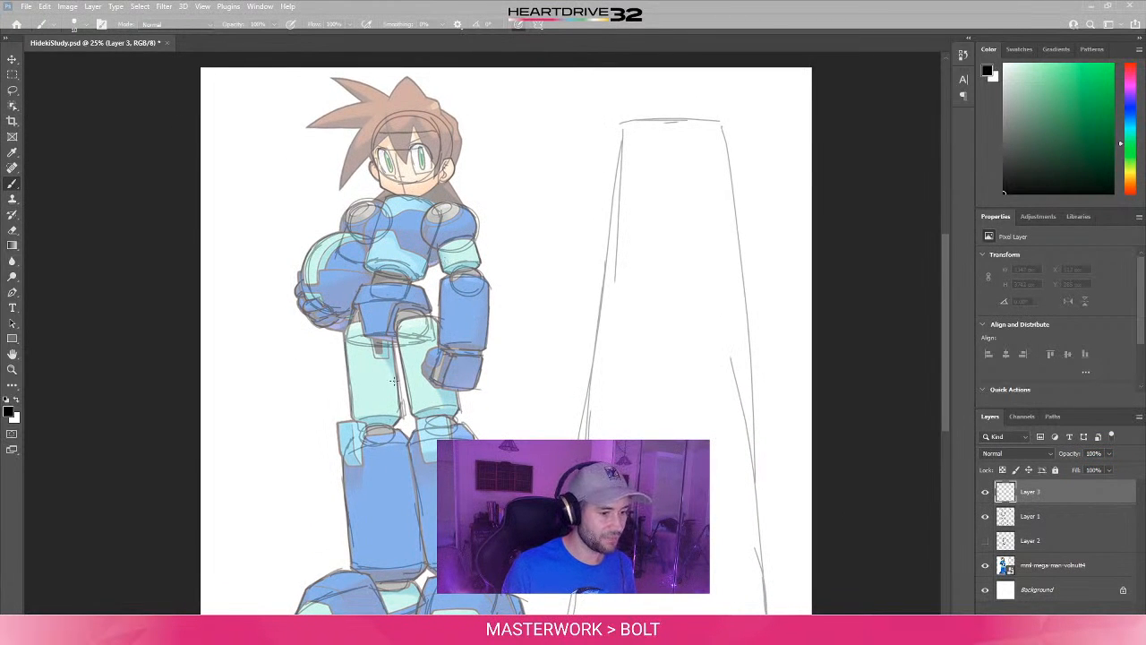
left_click_drag(387, 248, 428, 370)
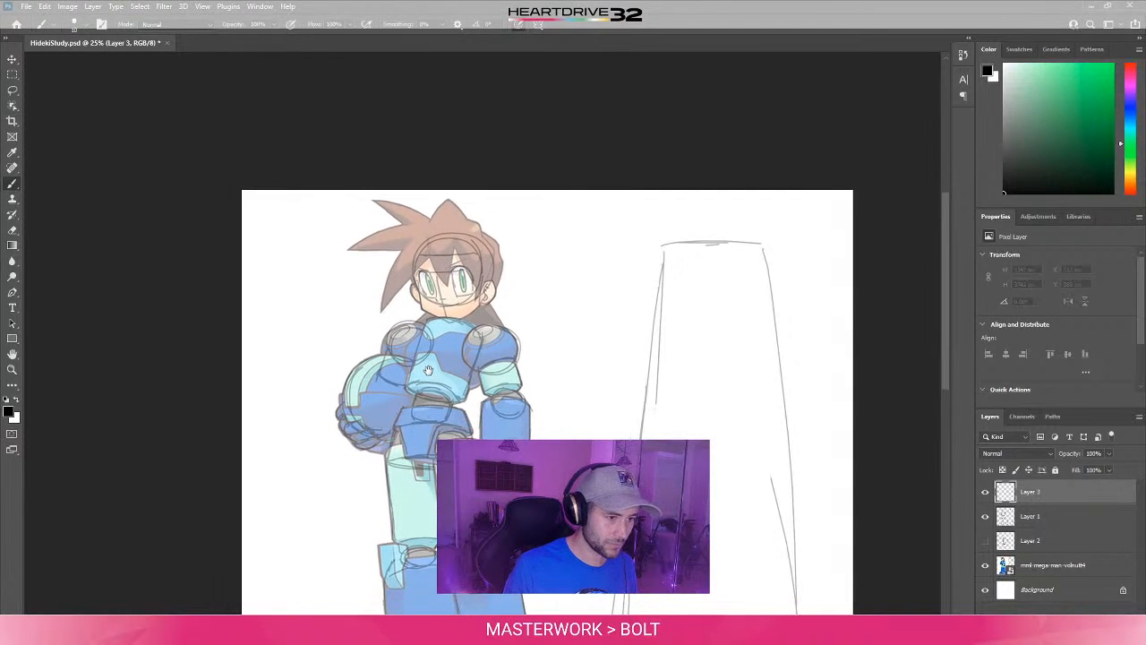
scroll(428, 370, "up", 2, "alt")
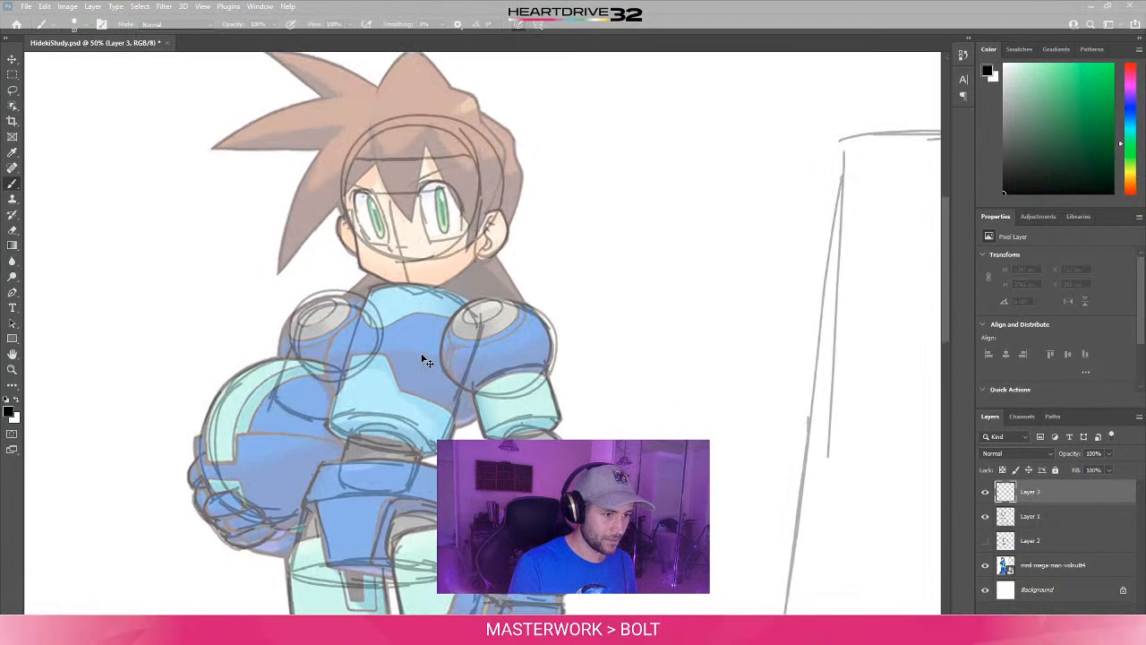
left_click_drag(542, 265, 573, 408)
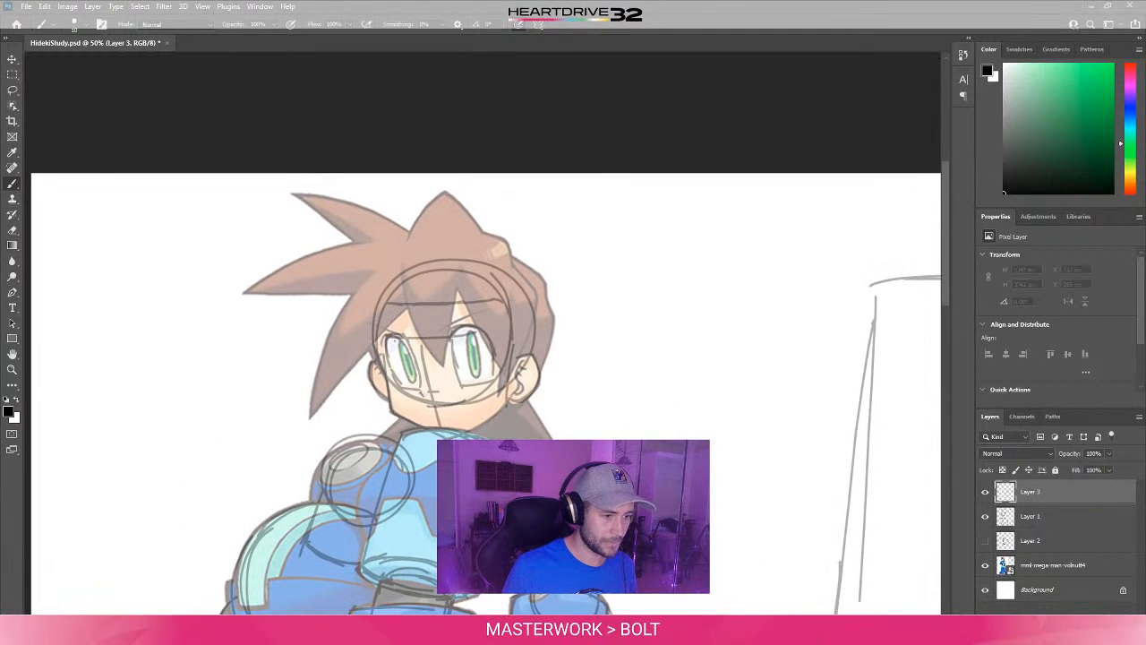
left_click_drag(461, 439, 609, 318)
key("ctrl+z")
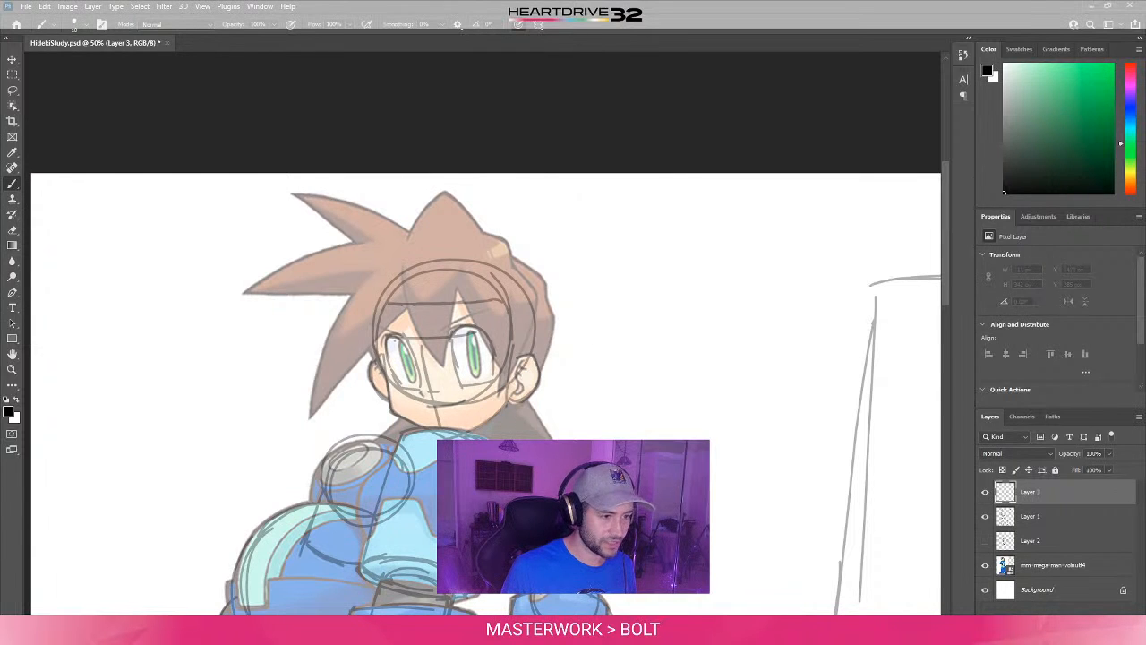
left_click_drag(427, 433, 442, 419)
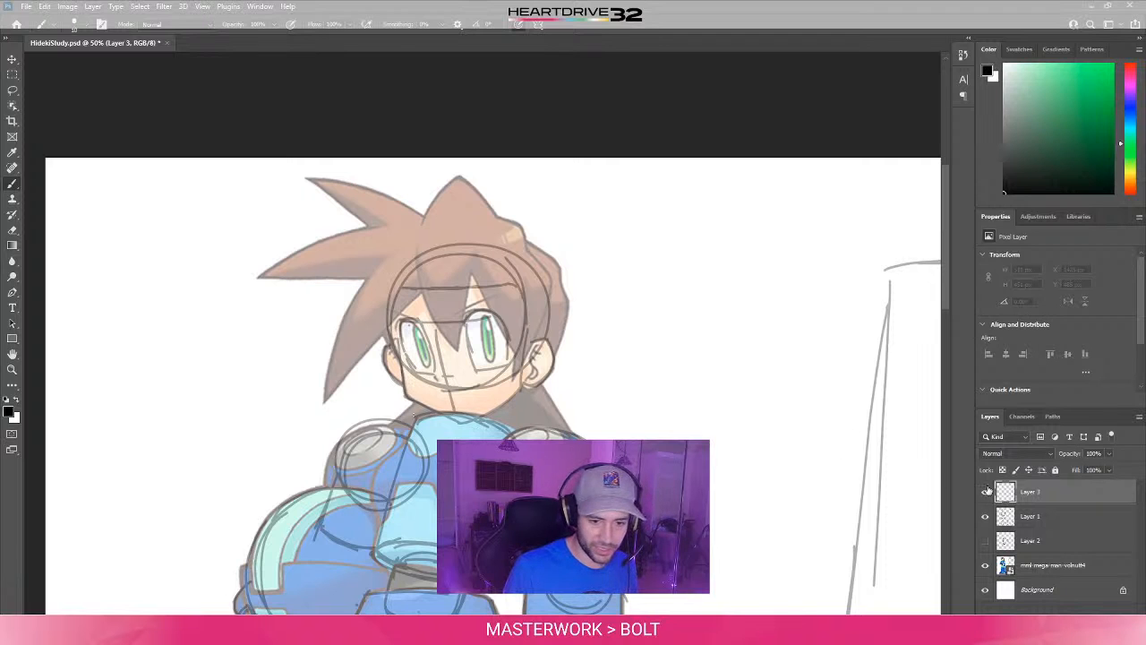
- Set Layer 1's opacity to 20% and make Layer 3 the active layer
left_click(1039, 517)
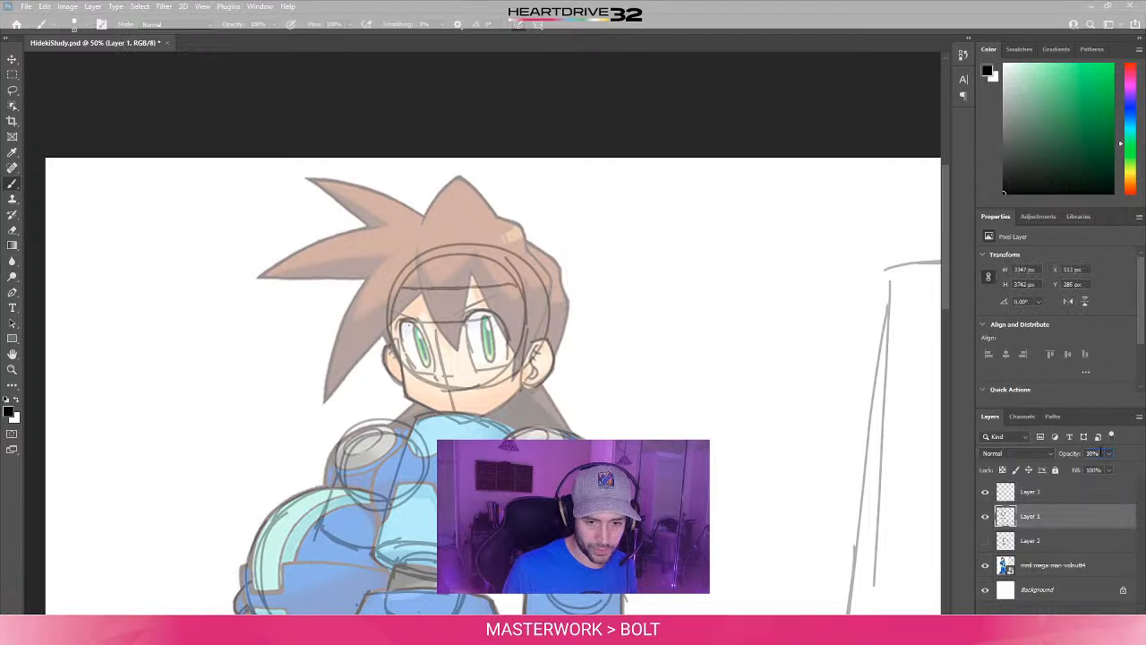
type("20")
key("Tab")
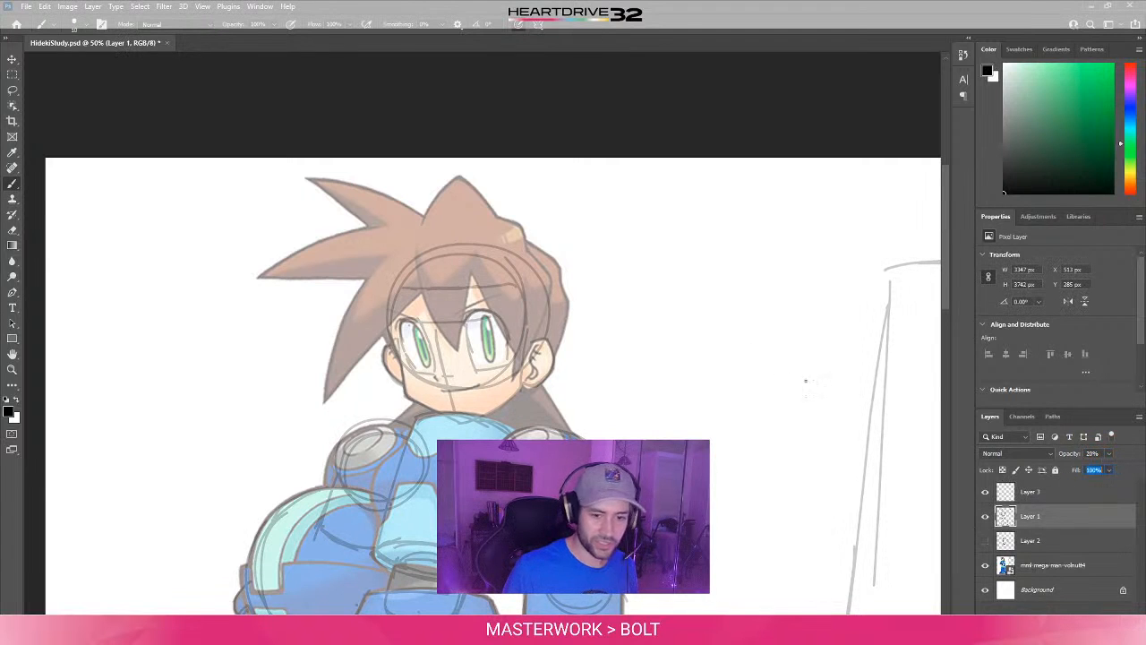
left_click(1027, 495)
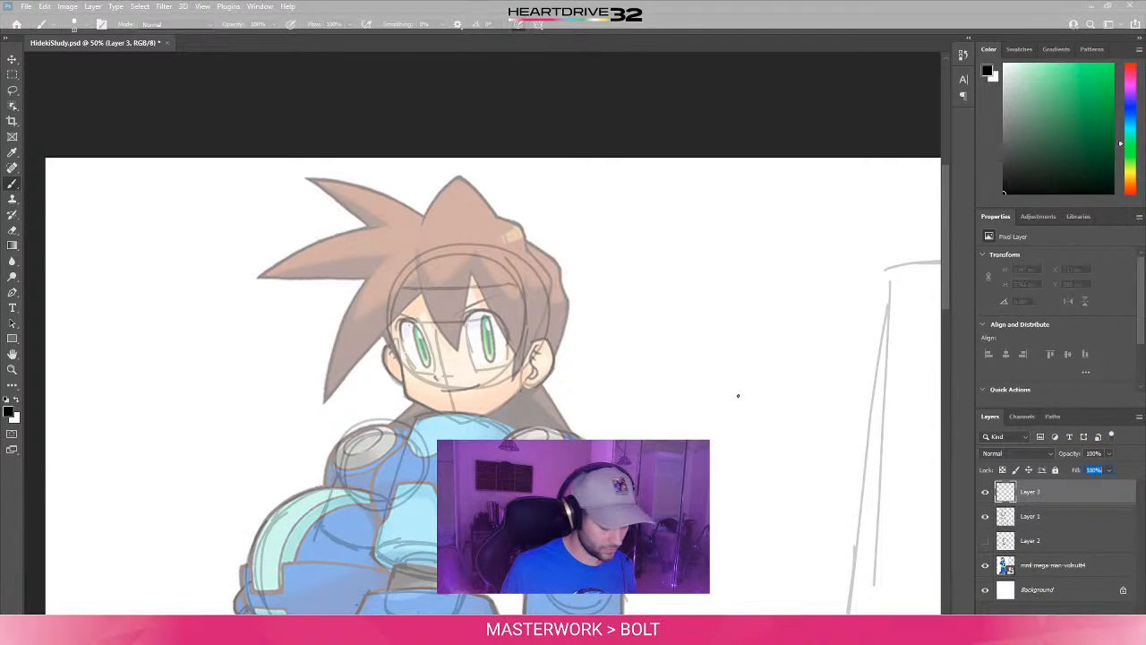
- Try loose, curved test strokes on the blank area beside the character's head and undo them
mouse_move(538, 439)
left_mouse_down()
mouse_move(651, 319)
mouse_move(764, 308)
left_mouse_up()
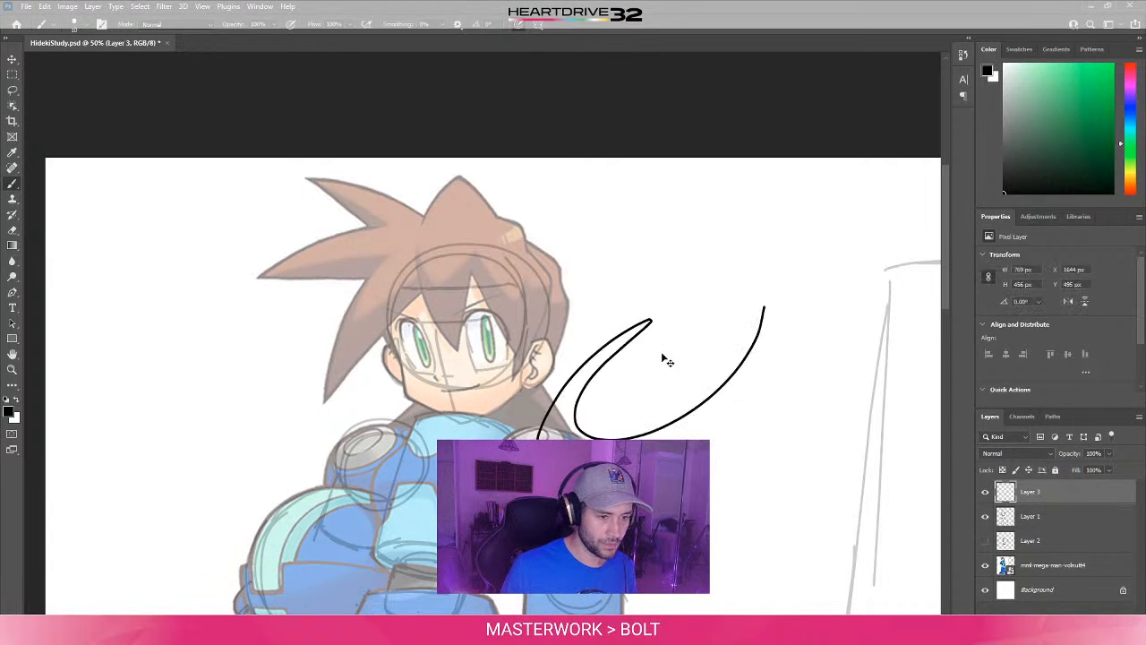
key("ctrl+z")
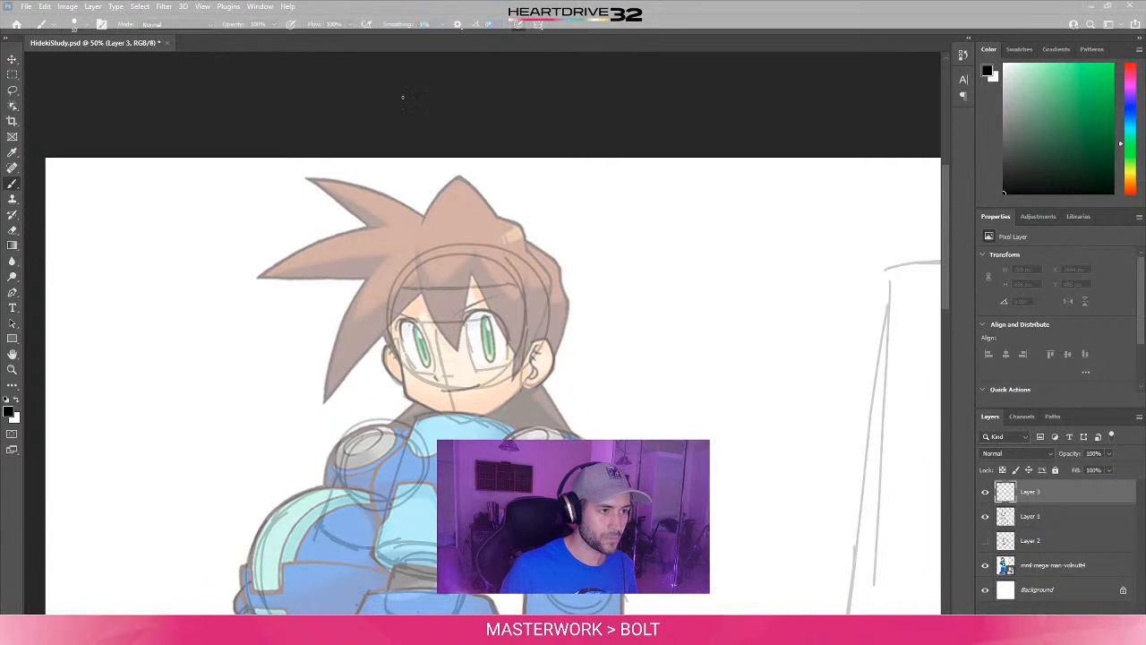
mouse_move(672, 429)
left_mouse_down()
mouse_move(743, 431)
mouse_move(792, 479)
left_mouse_up()
key("ctrl+z")
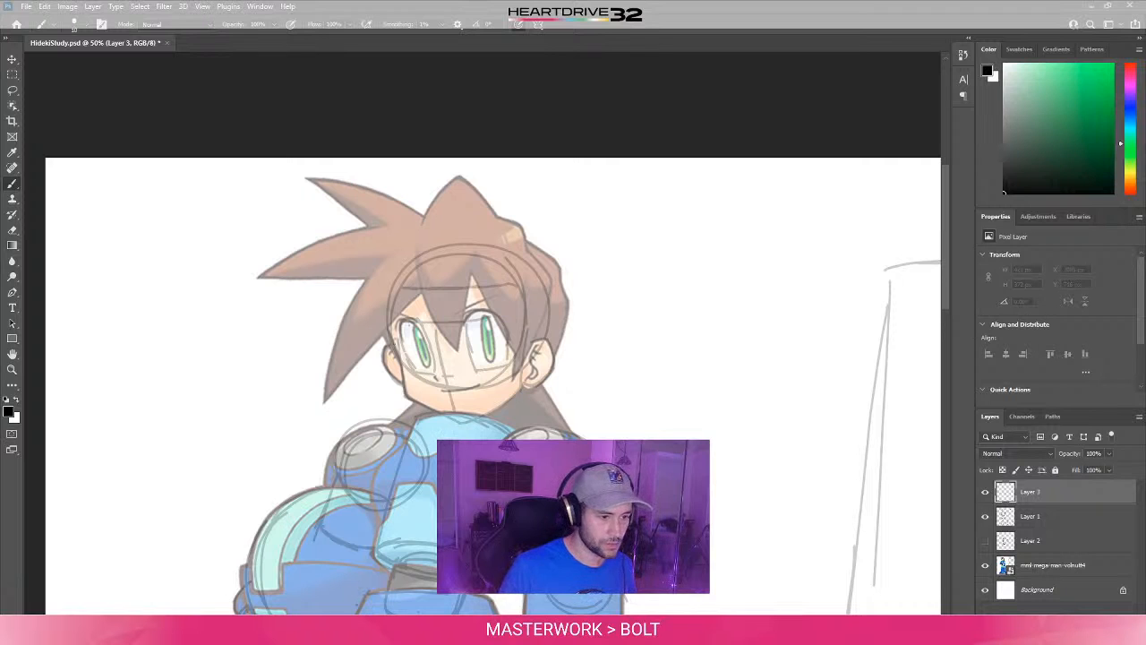
- Try several strokes along the jawline from the chin up to the ear on Layer 3, undoing each one
left_click(469, 422)
key("ctrl+z")
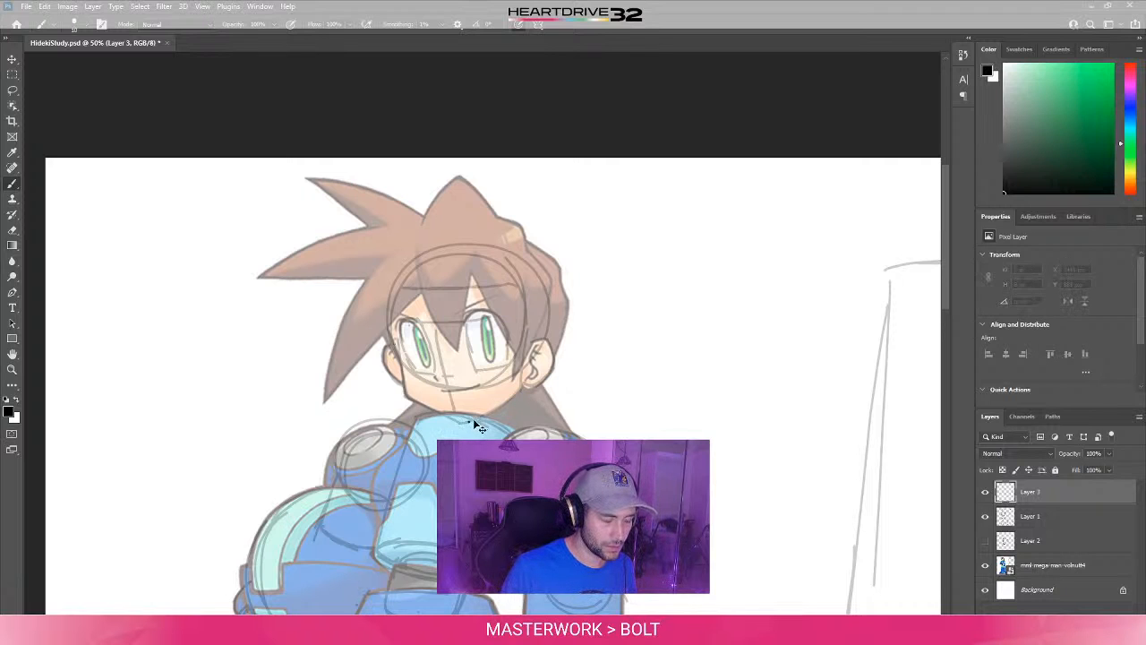
left_click_drag(470, 422, 525, 391)
key("ctrl+z")
left_click_drag(477, 423, 532, 390)
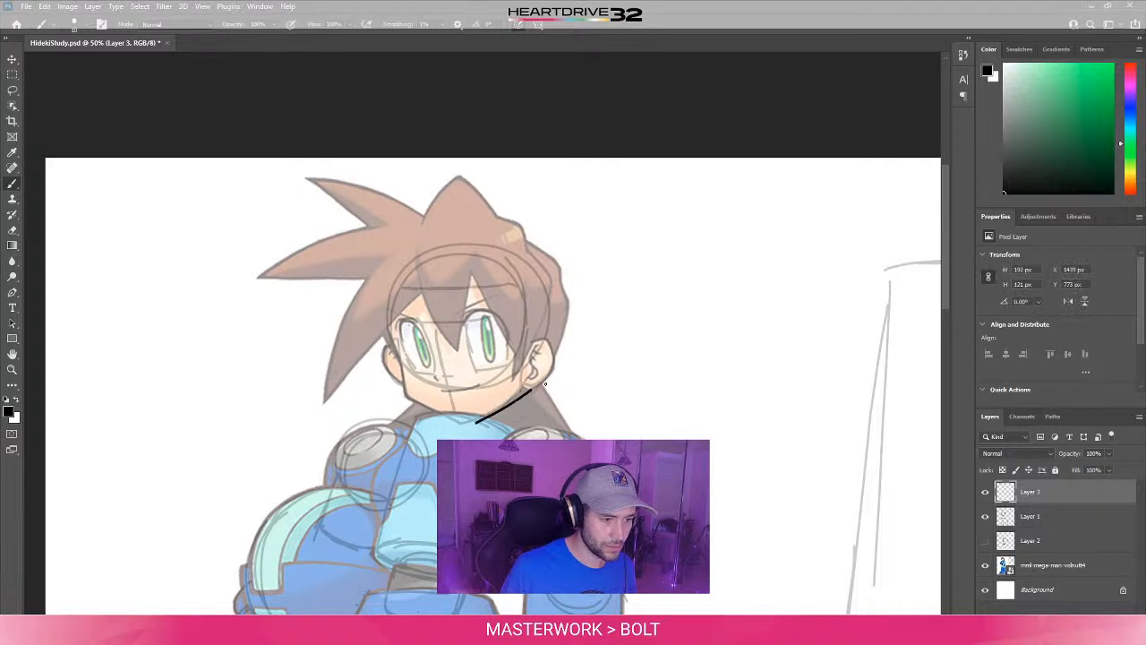
key("ctrl+z")
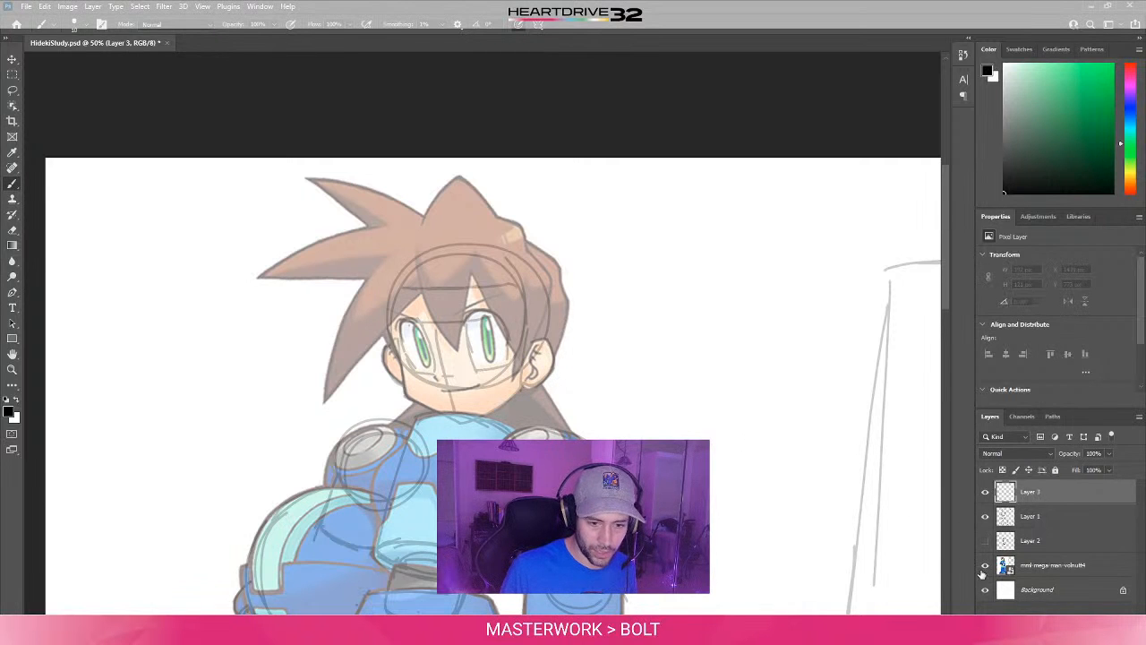
- Raise the reference artwork's opacity to 80%, compare it with Layer 1 hidden and shown, and reselect Layer 3
left_click(1027, 573)
left_click(1094, 453)
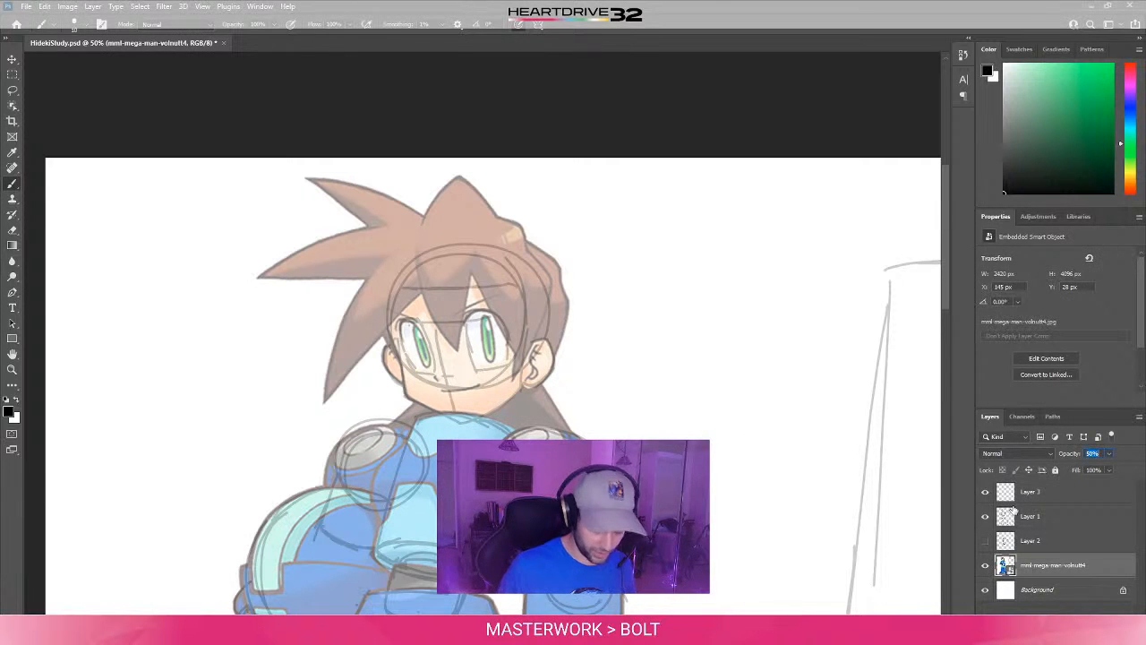
type("80")
key("Tab")
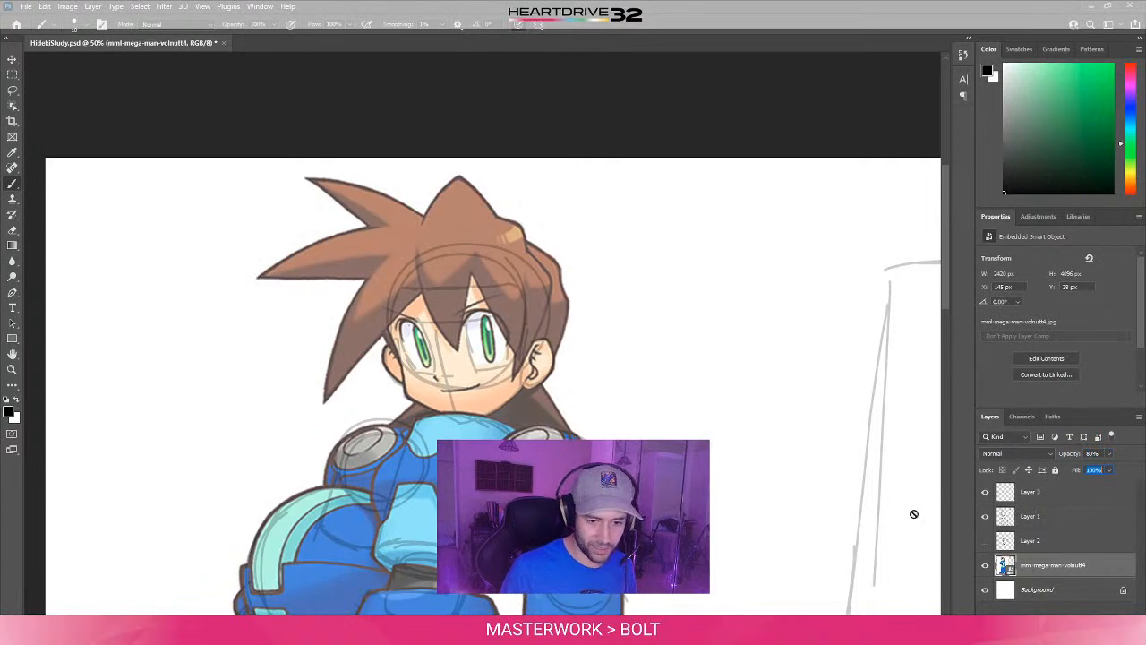
left_click(985, 517)
left_click(985, 517)
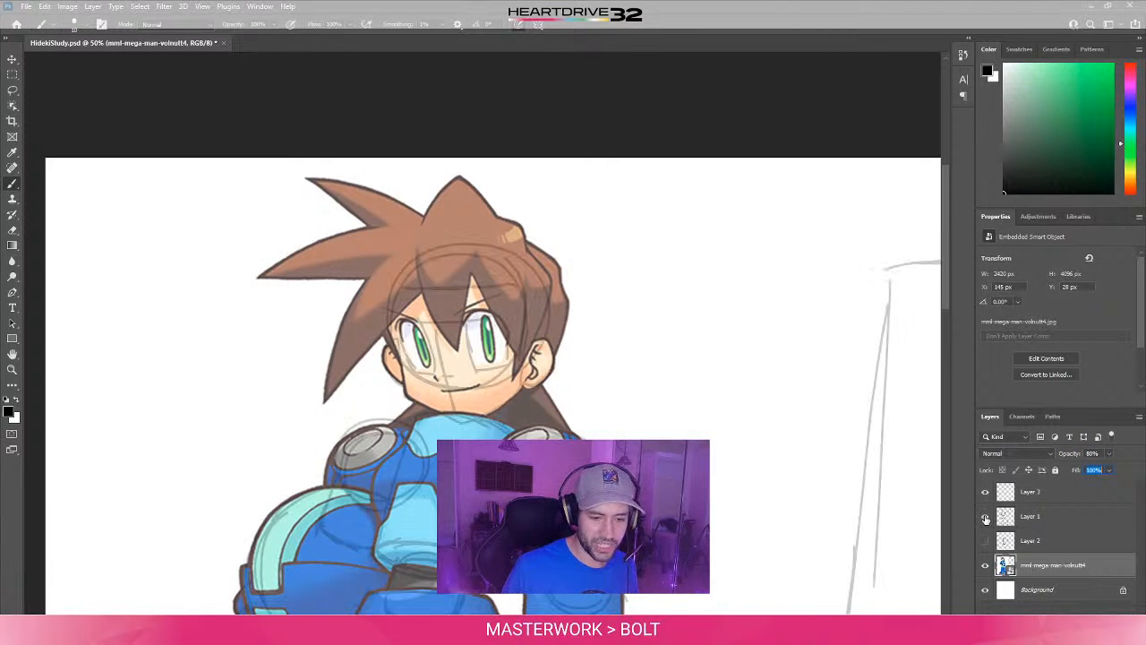
left_click(1039, 495)
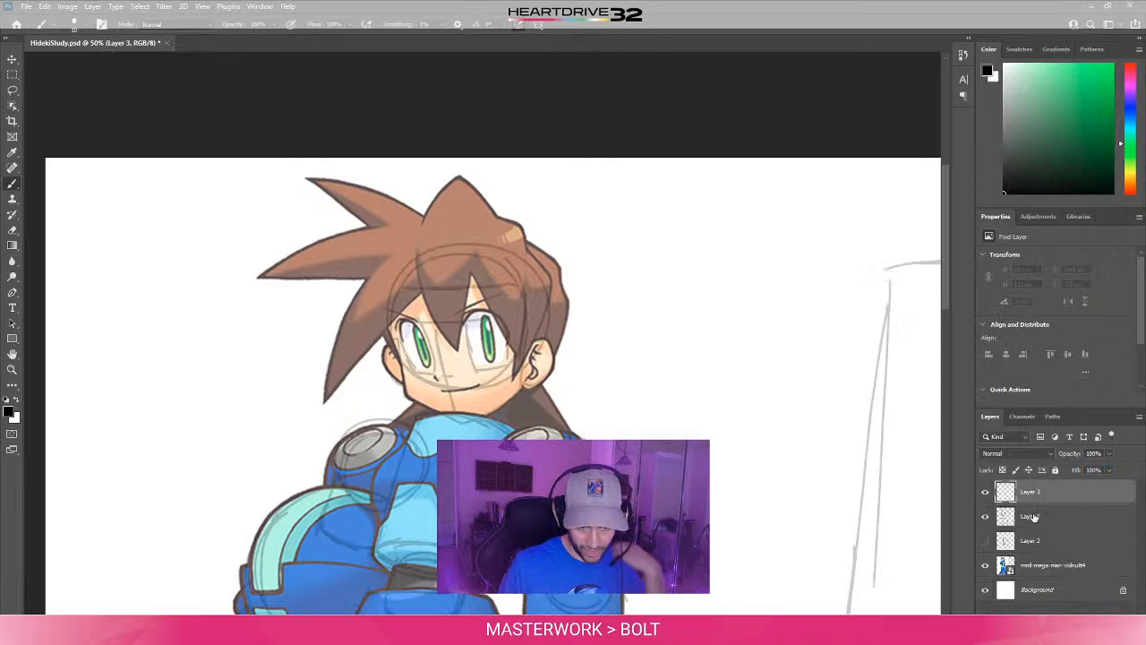
- Return the reference artwork's opacity to 50% and make Layer 3 active again
left_click(1049, 568)
type("50")
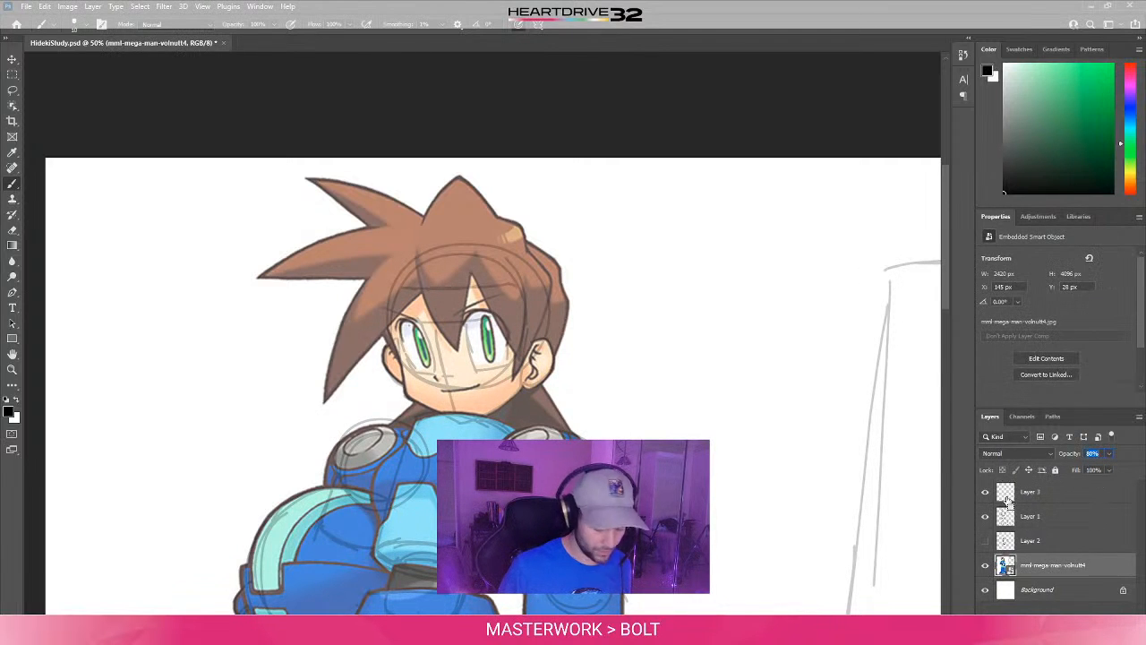
key("Tab")
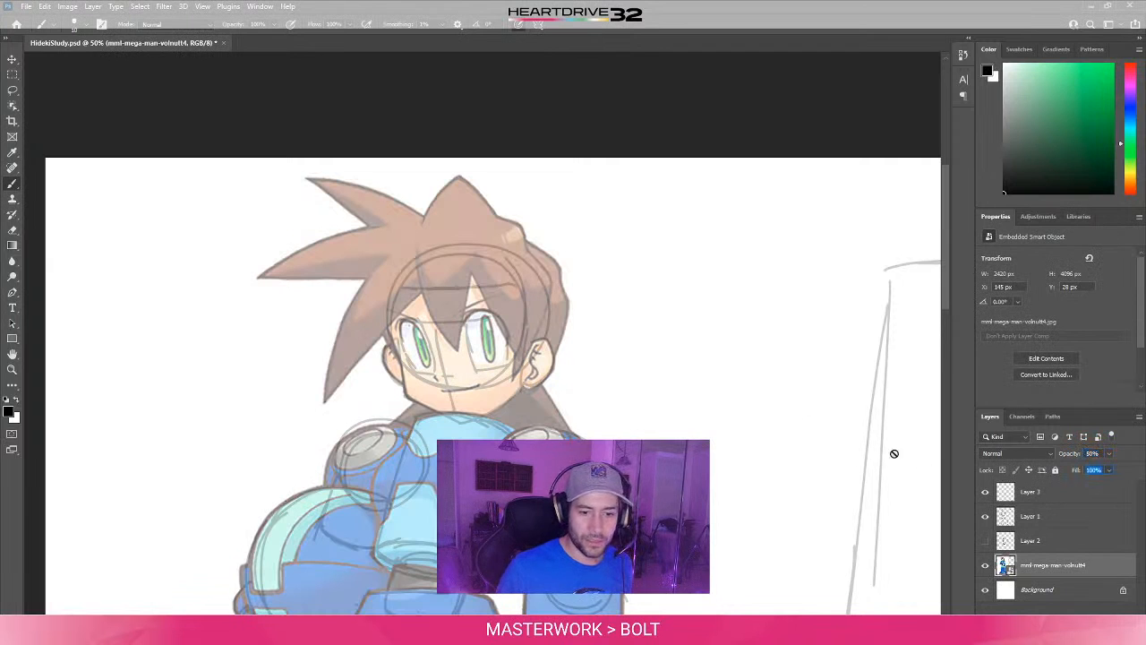
left_click(1035, 495)
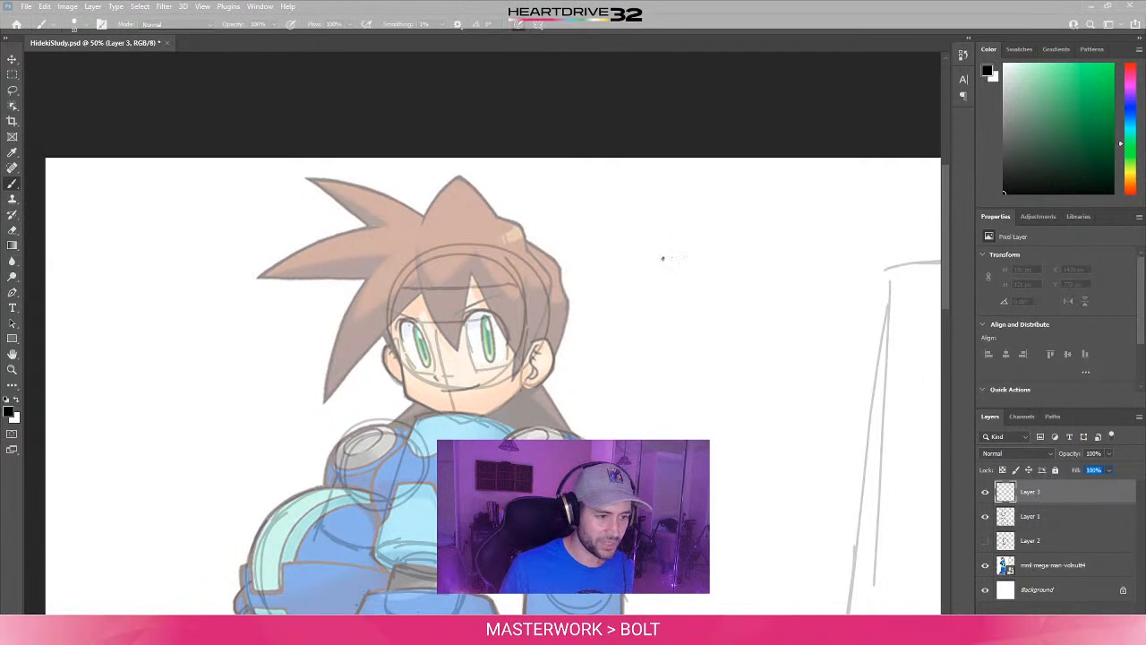
- Try a short black stroke along the jaw below the ear on Layer 3 and undo it
left_click(695, 10)
left_click_drag(480, 416, 510, 393)
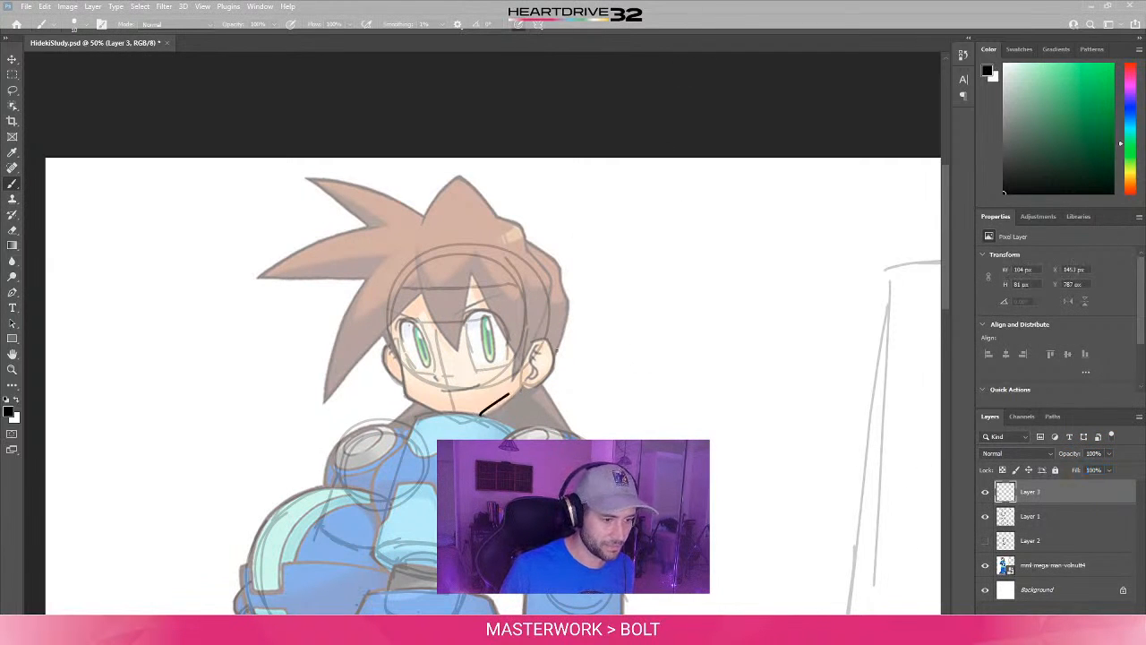
key("ctrl+z")
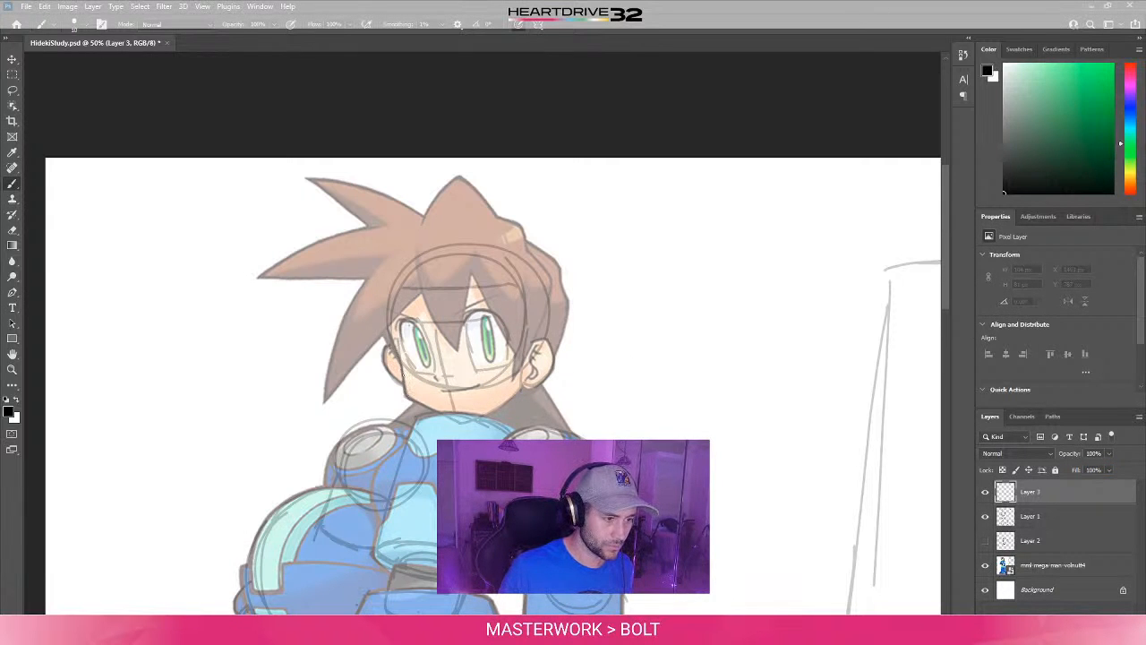
- Trace the cheek opposite the large visible ear on Layer 3, redoing the short black line until it follows the face down to the jaw
left_click_drag(396, 341, 418, 405)
key("ctrl+z")
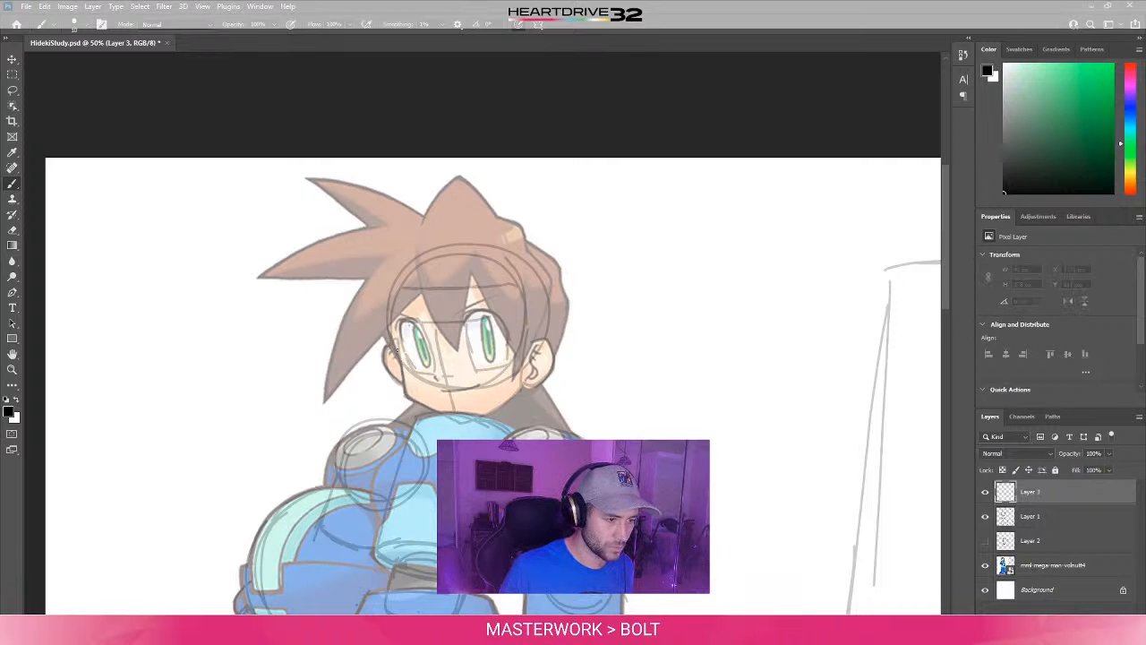
left_click_drag(398, 348, 405, 382)
key("ctrl+z")
left_click_drag(397, 344, 409, 405)
key("e")
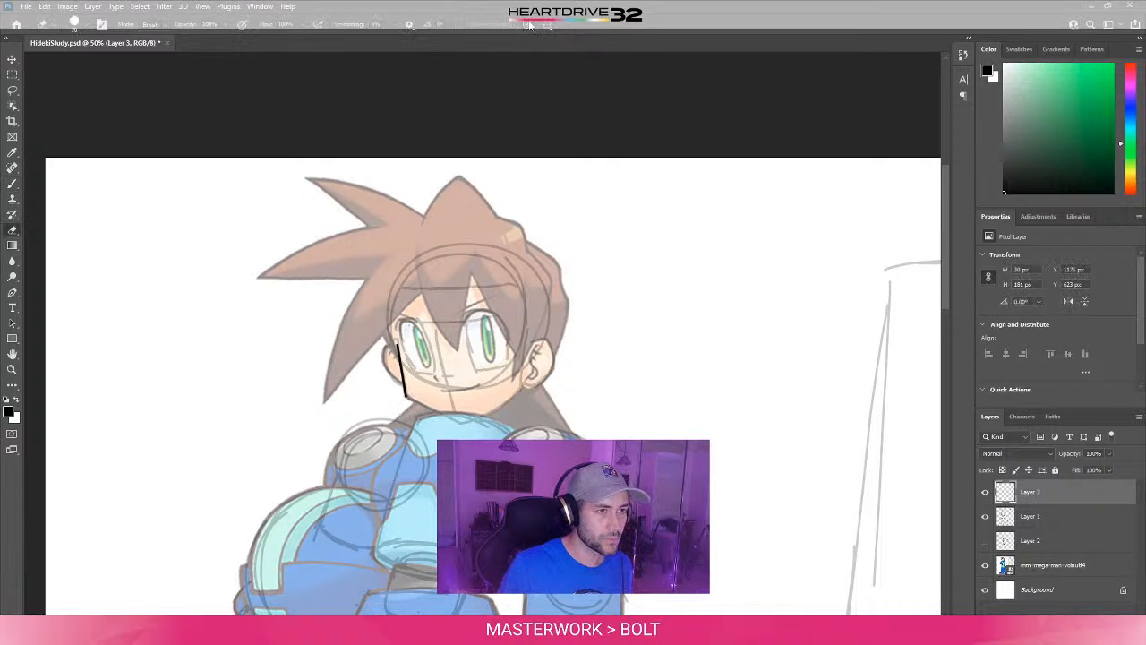
key("b")
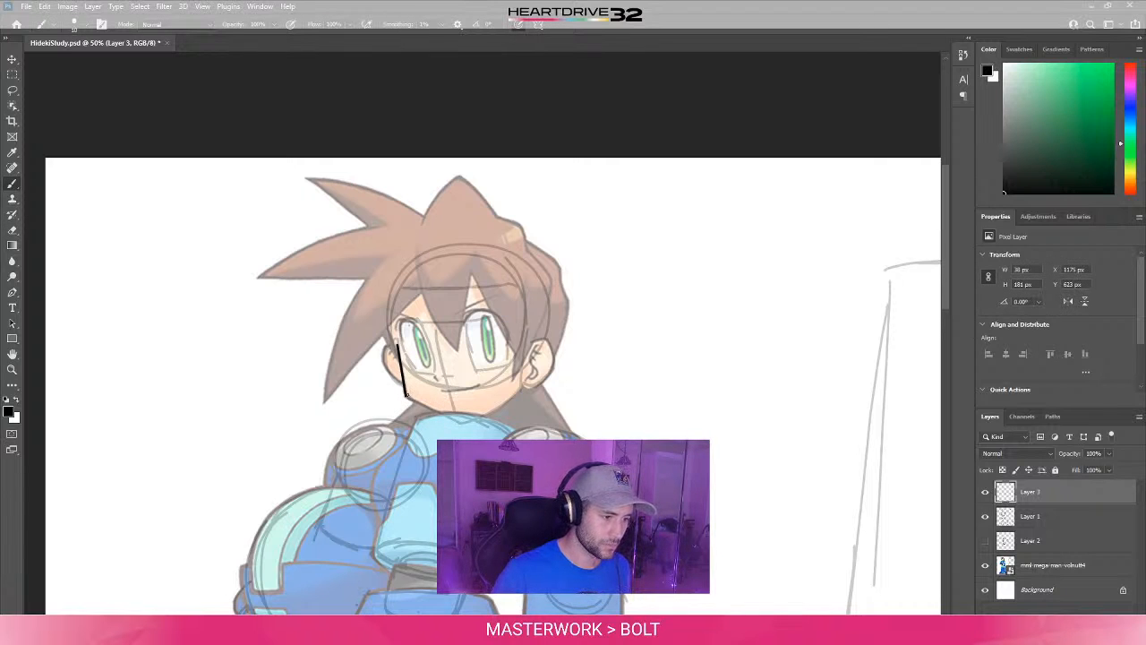
- Trace the lower jaw in black on Layer 3, from the far cheek toward the collar and up to the visible ear
mouse_move(406, 395)
left_mouse_down()
mouse_move(436, 409)
mouse_move(521, 392)
left_mouse_up()
key("ctrl+z")
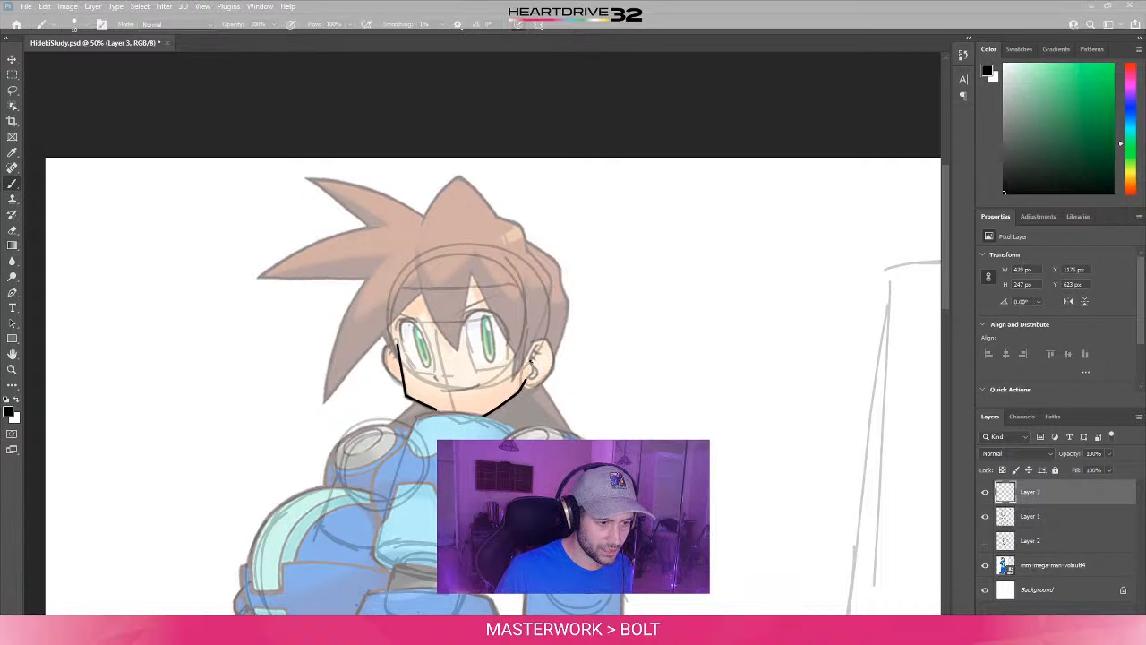
key("ctrl+z")
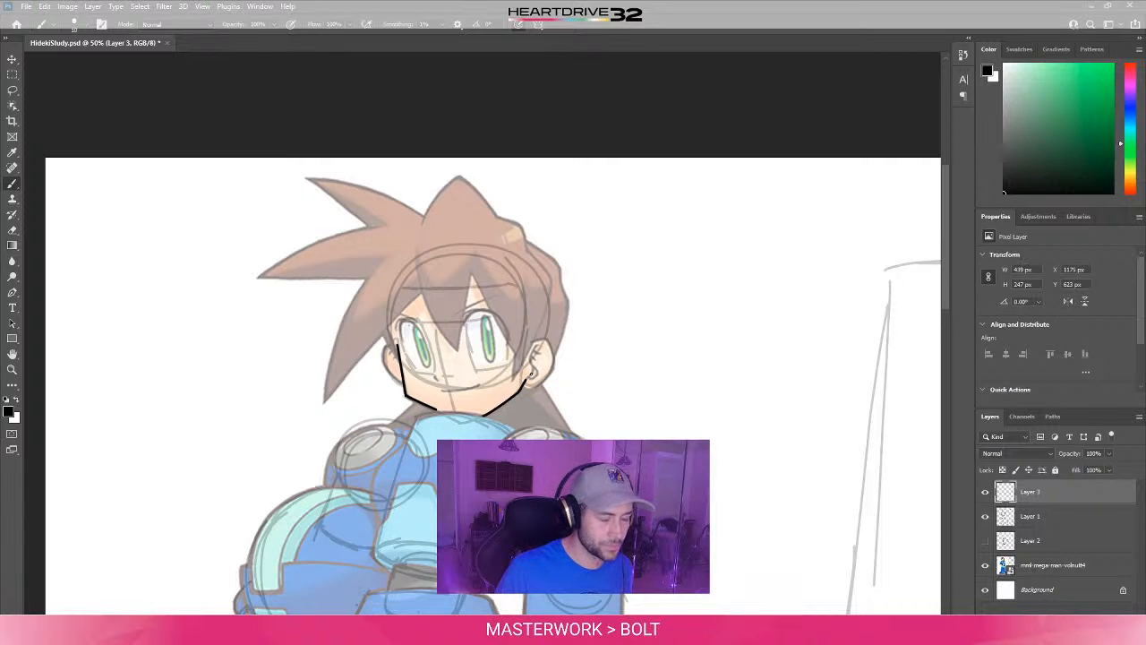
- Trace the curved front edge of the visible ear down to the jaw on Layer 3, redoing the line to follow the artwork
left_click_drag(535, 348, 531, 379)
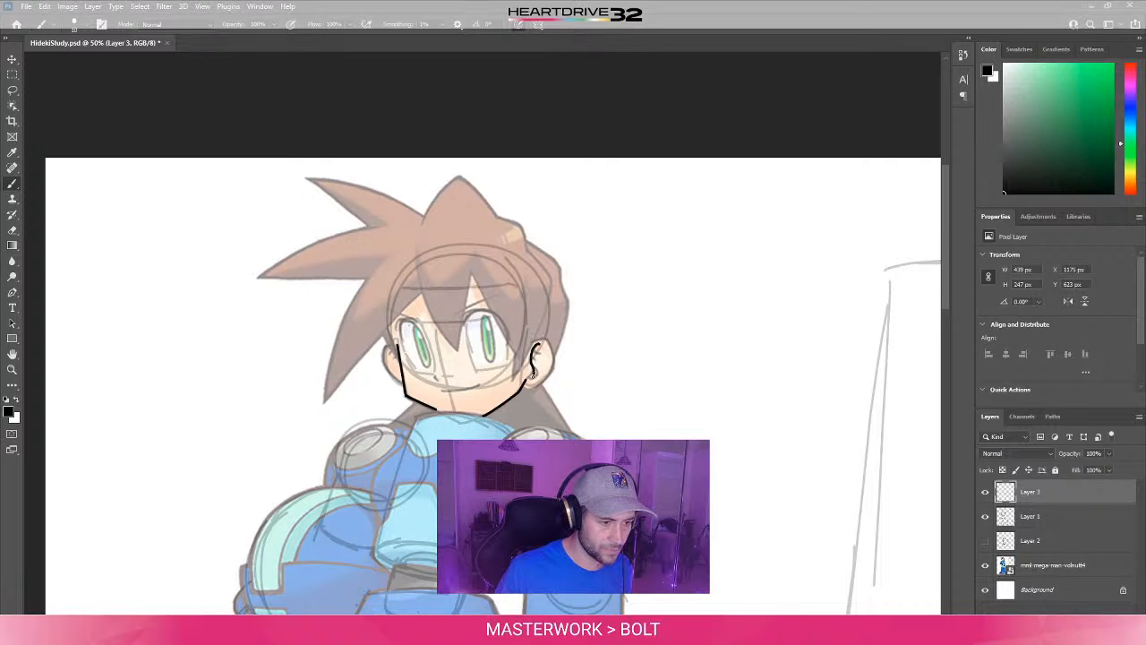
key("ctrl+z")
key("ctrl+z")
left_click_drag(537, 346, 539, 367)
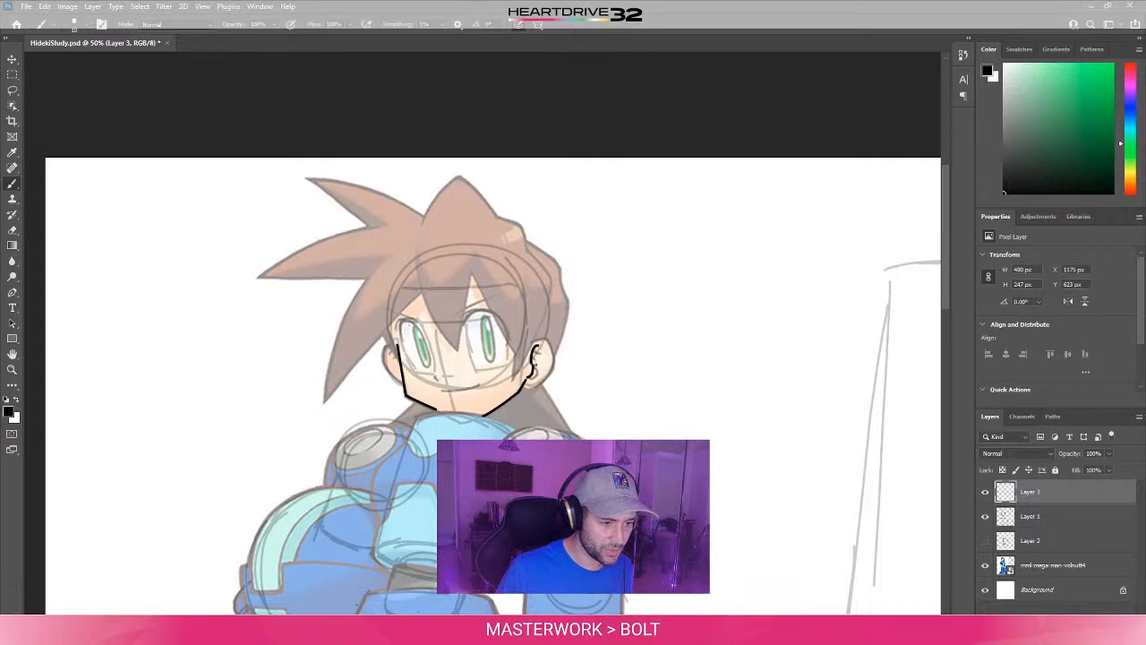
- Try thin black test strokes on the blank canvas beside the head, check the brush settings, and undo the strokes
left_click_drag(591, 395, 661, 377)
right_click(664, 370)
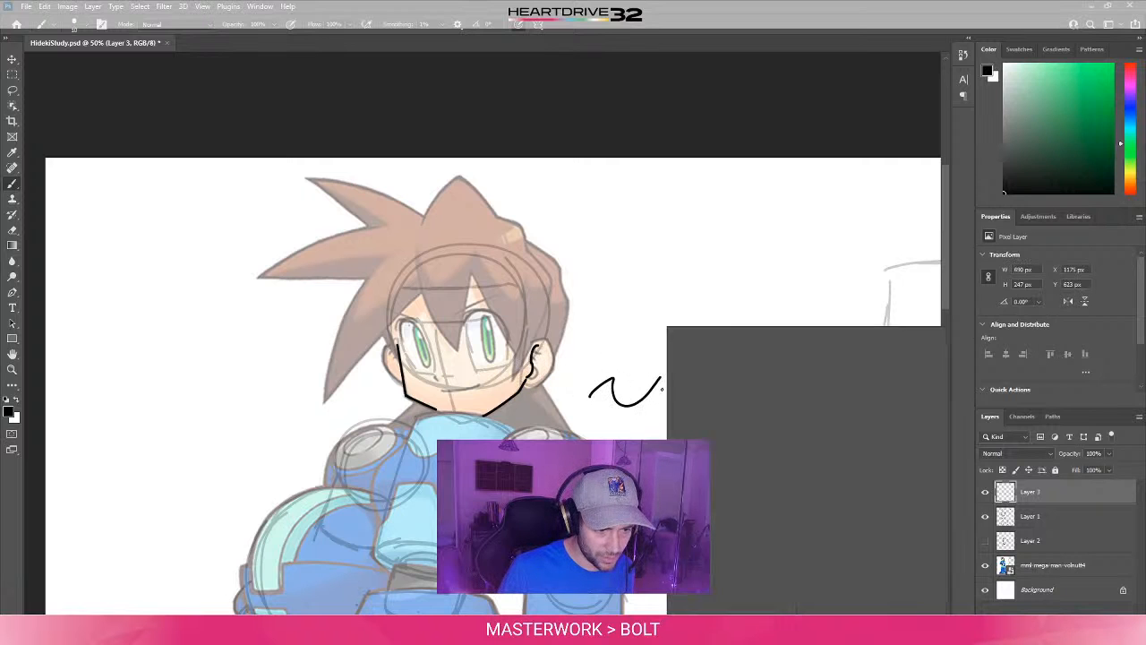
left_click(631, 352)
mouse_move(684, 310)
left_mouse_down()
mouse_move(707, 404)
mouse_move(646, 439)
mouse_move(675, 440)
left_mouse_up()
left_click_drag(705, 420, 682, 440)
key("ctrl+z")
key("ctrl+z")
key("ctrl+z")
key("ctrl+z")
key("ctrl+z")
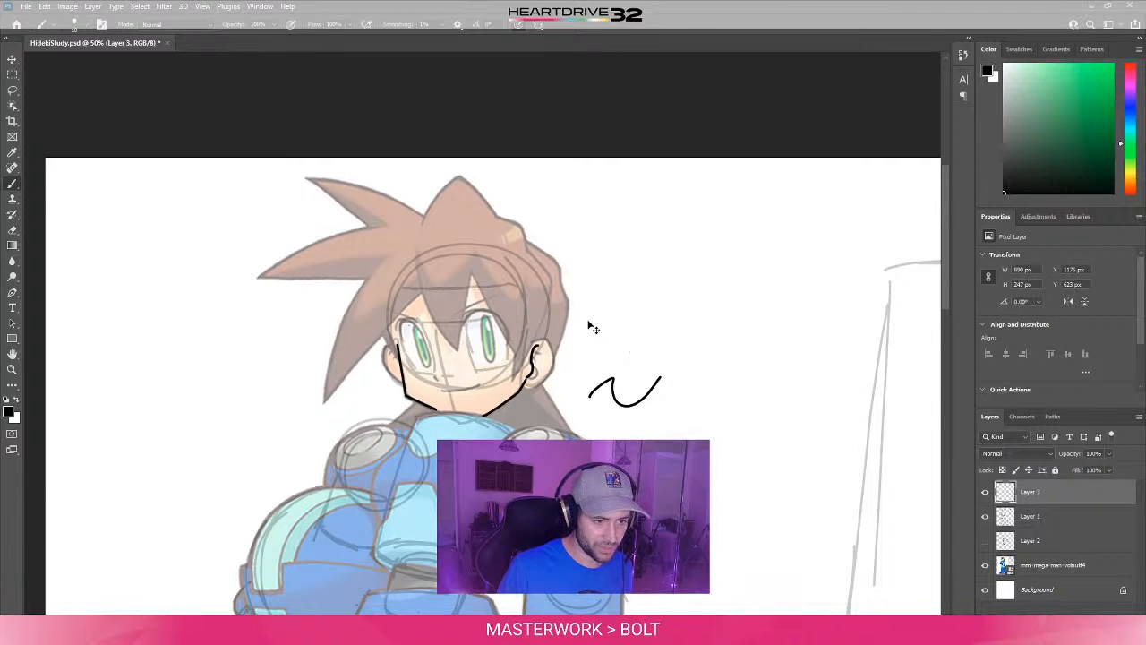
key("ctrl+z")
key("ctrl+z")
- Draw thin and thick black test strokes beside the head, and erase them with the Eraser
mouse_move(679, 270)
left_mouse_down()
mouse_move(639, 319)
mouse_move(647, 350)
left_mouse_up()
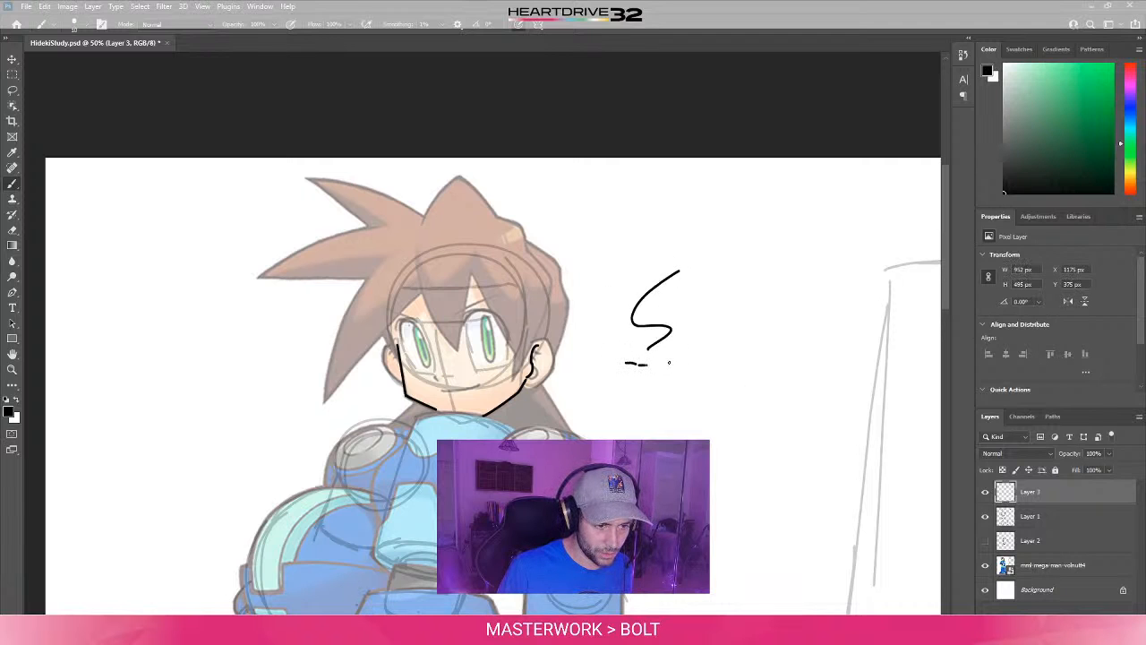
left_click_drag(667, 367, 650, 427)
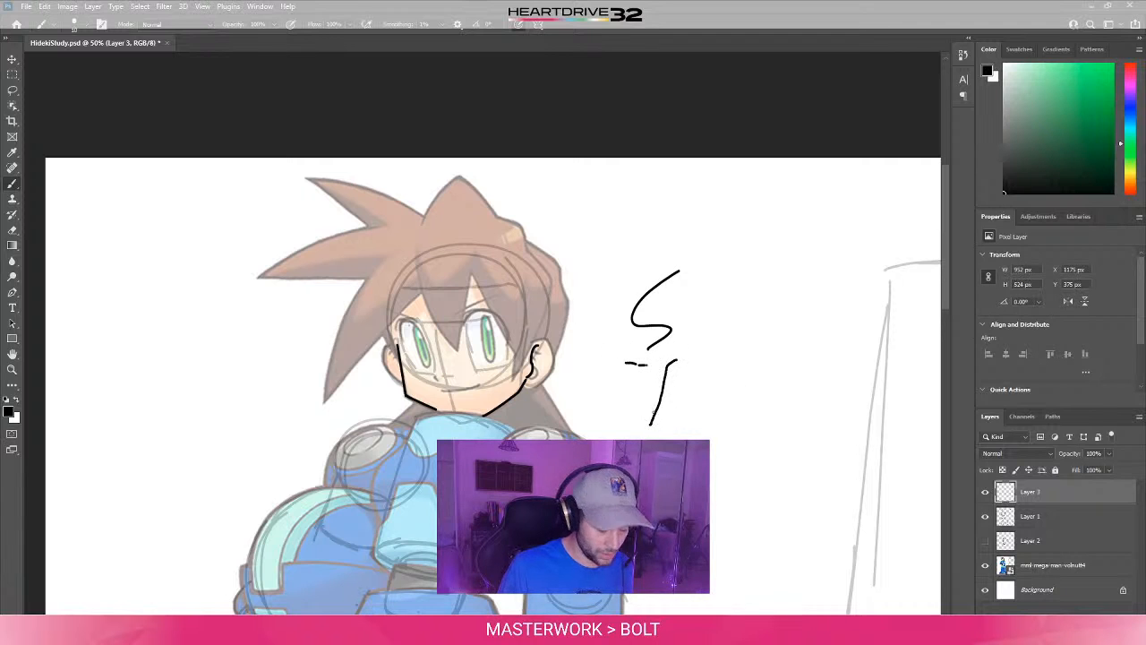
left_click_drag(769, 295, 725, 376)
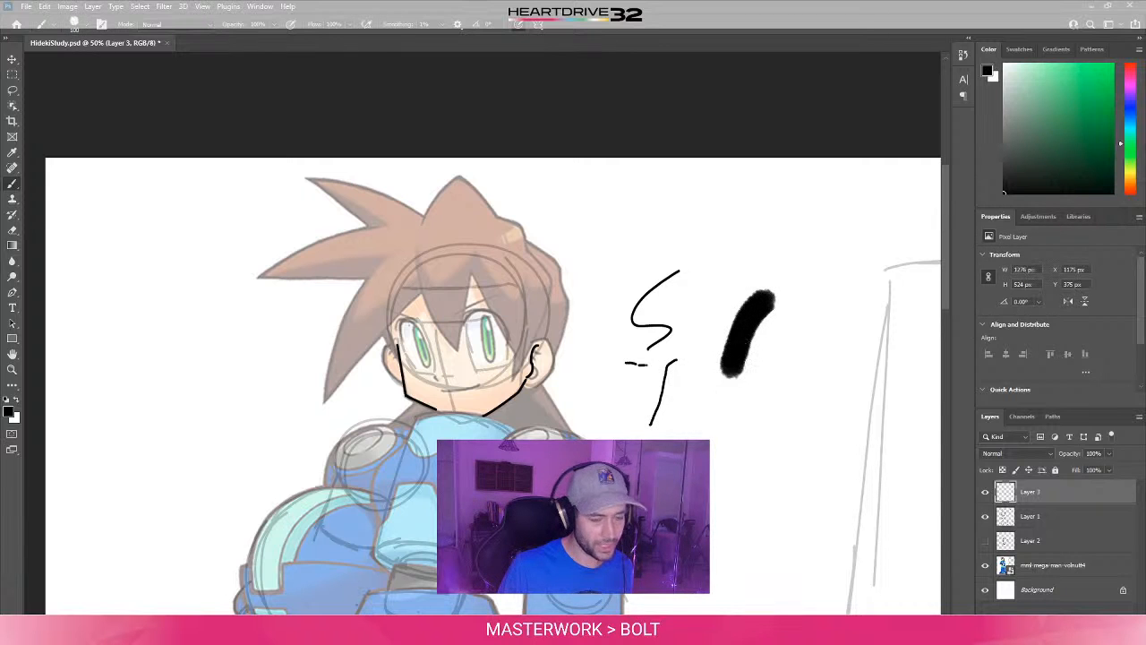
key("e")
mouse_move(768, 329)
left_mouse_down()
mouse_move(803, 278)
mouse_move(781, 266)
mouse_move(742, 328)
left_mouse_up()
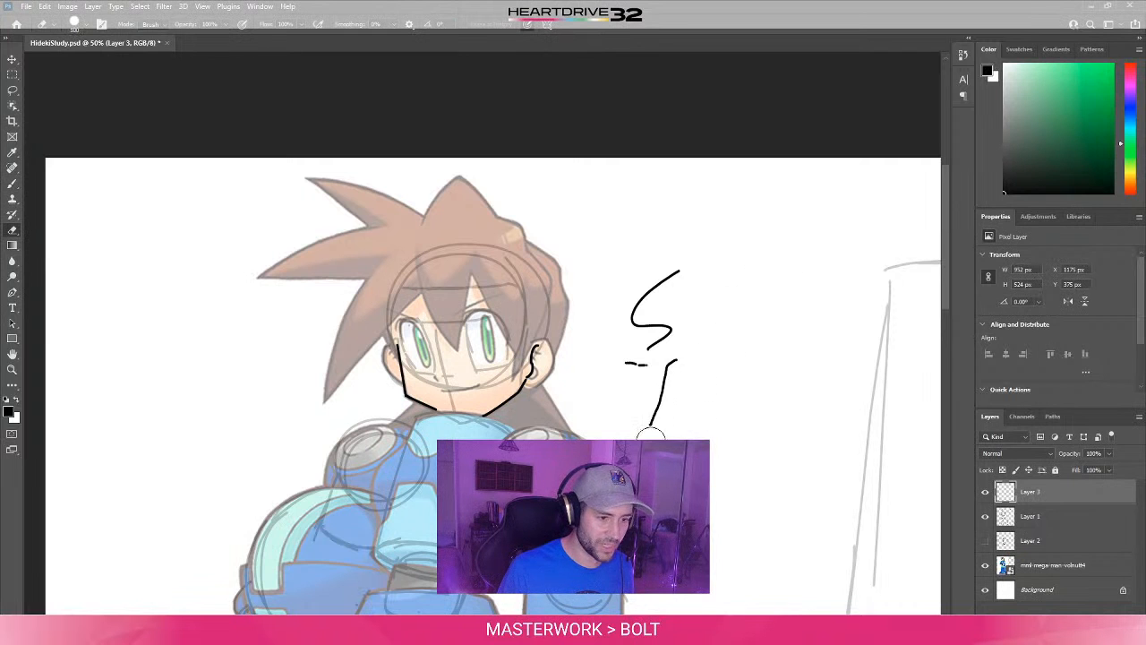
mouse_move(651, 433)
left_mouse_down()
mouse_move(655, 284)
mouse_move(679, 259)
mouse_move(650, 257)
mouse_move(655, 332)
left_mouse_up()
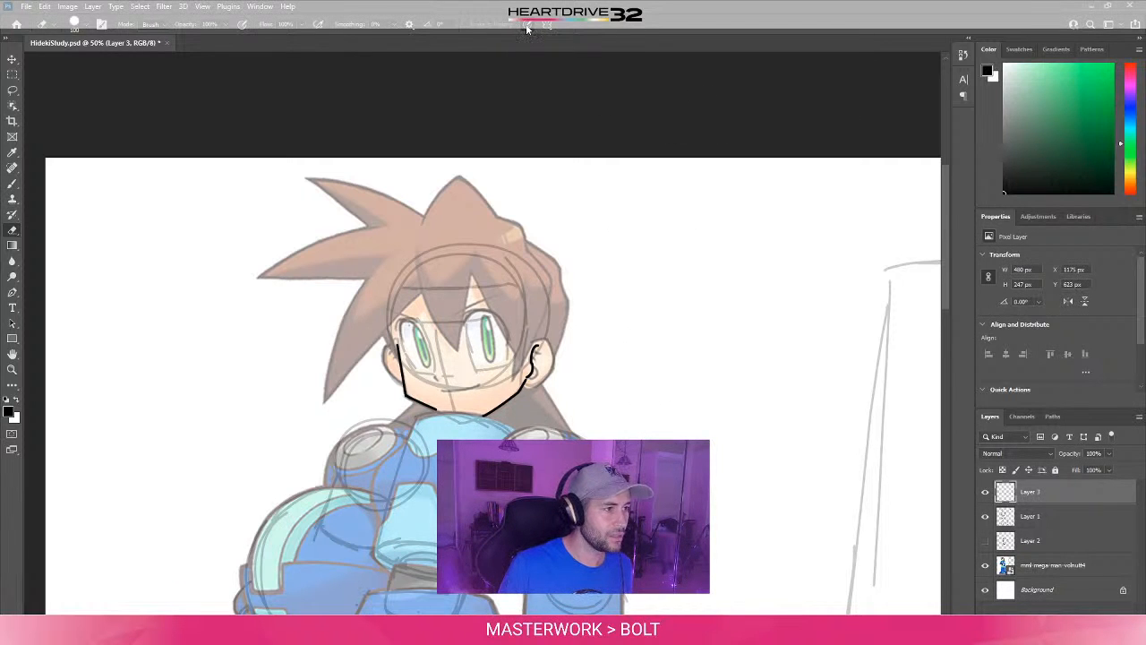
- Choose the Hard Round tip from General Brushes for the Eraser
right_click(633, 391)
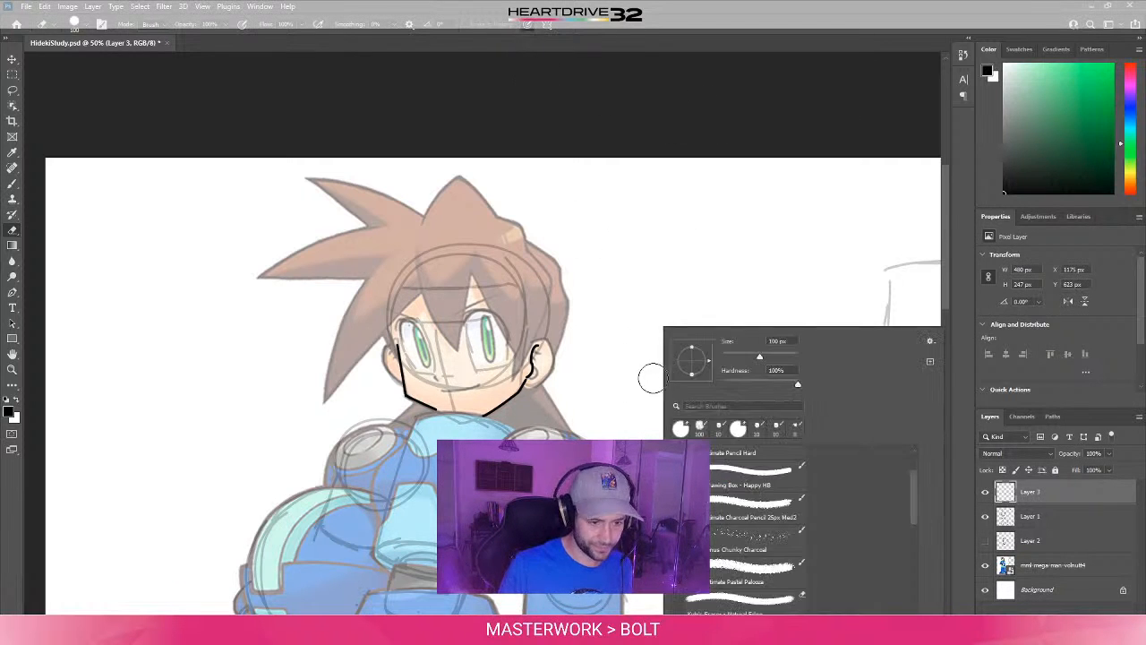
scroll(910, 501, "up", 3)
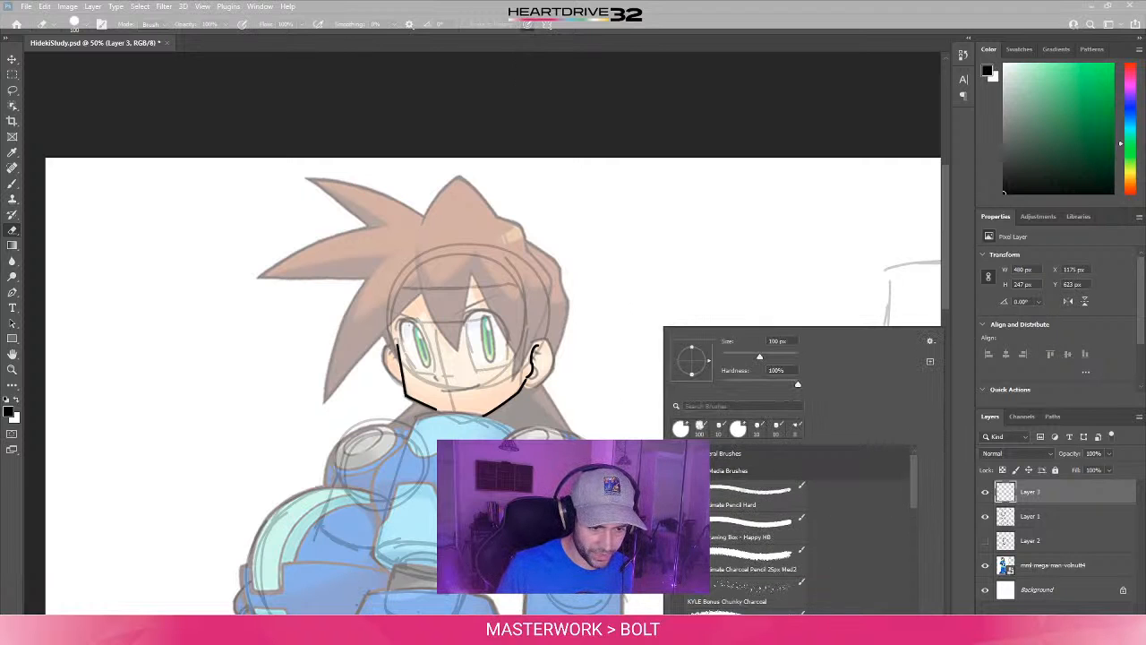
left_click(675, 453)
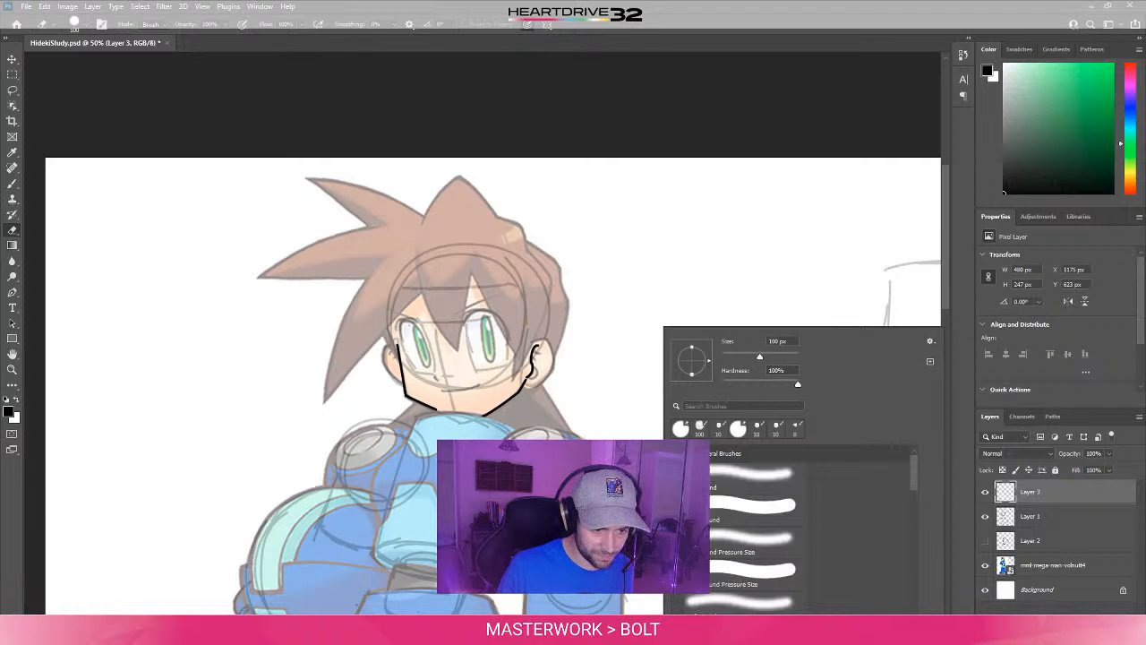
left_click(749, 513)
left_click(722, 247)
- Switch to the Brush tool and choose the Hard Round tip from General Brushes at 100 px
key("b")
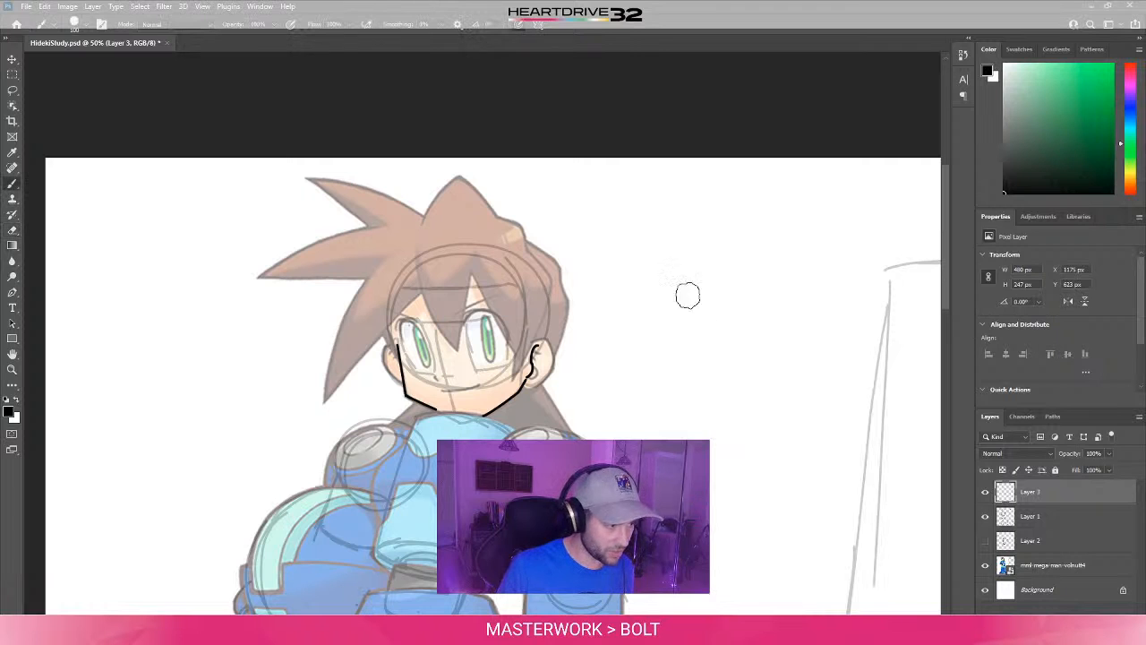
left_click_drag(734, 260, 721, 345)
key("ctrl+z")
right_click(687, 302)
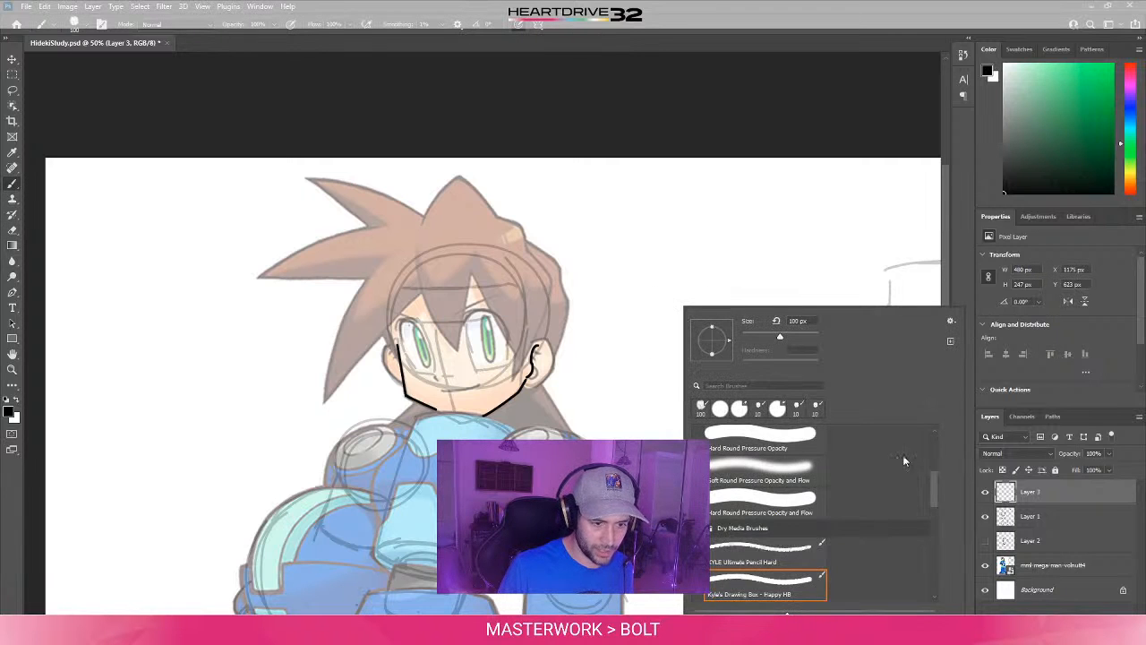
left_click_drag(932, 486, 921, 419)
left_click(803, 486)
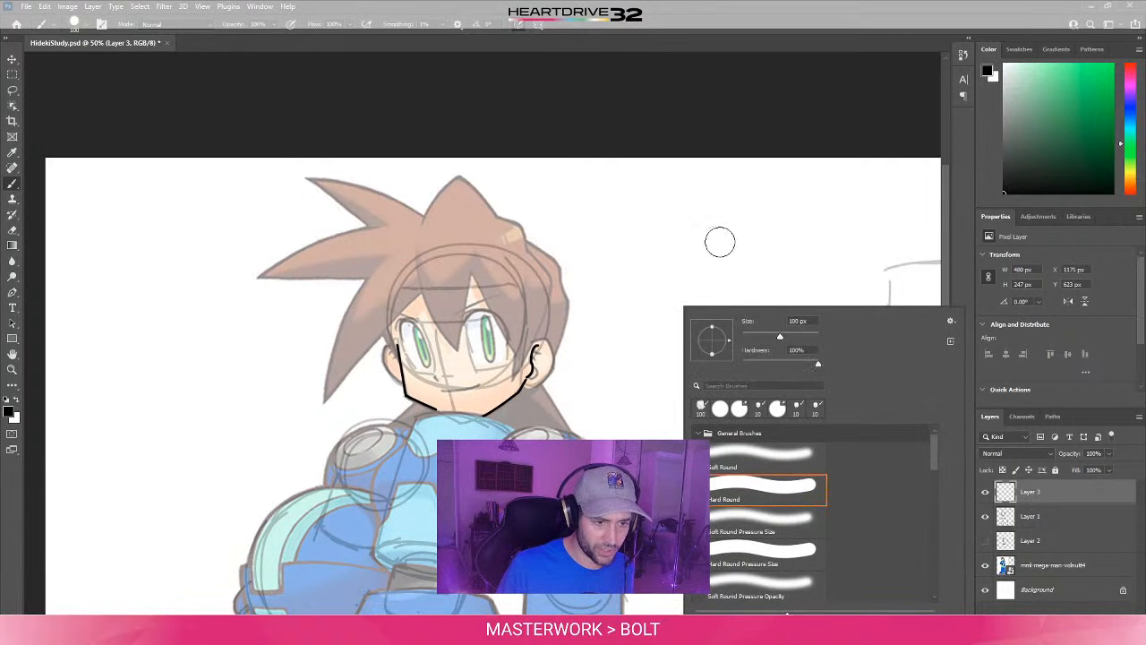
- Test the Hard Round brush with thick black strokes beside the head, and undo them
left_click_drag(737, 237, 717, 240)
mouse_move(680, 289)
left_mouse_down()
mouse_move(712, 313)
mouse_move(691, 342)
left_mouse_up()
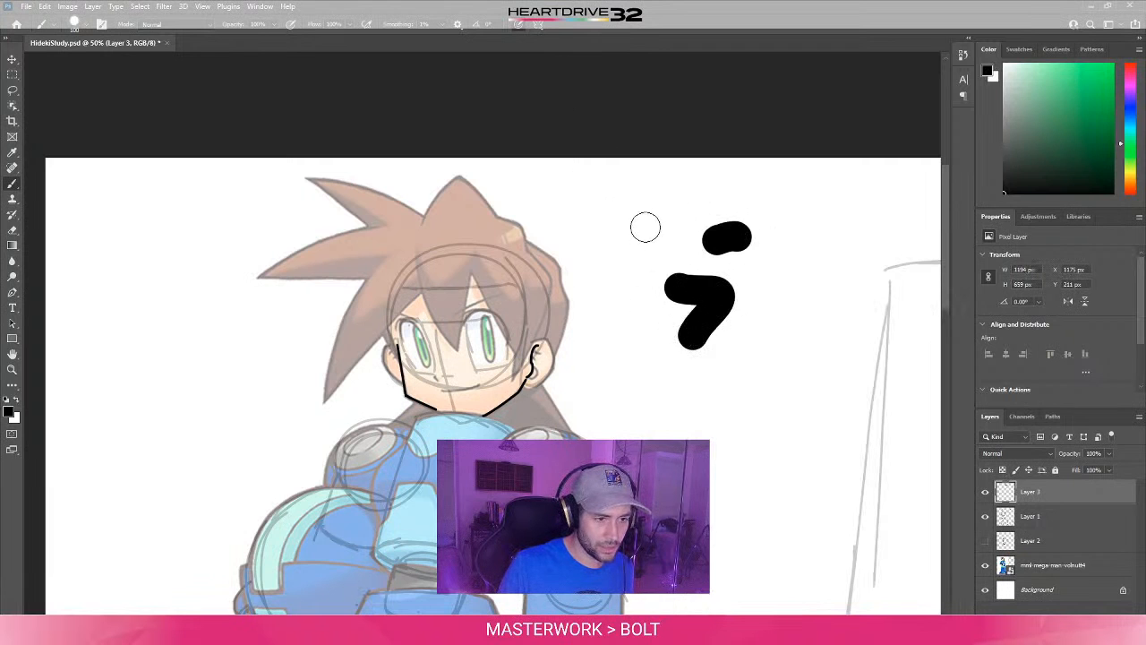
left_click(633, 271)
key("ctrl+z")
key("ctrl+z")
key("ctrl+z")
key("ctrl+z")
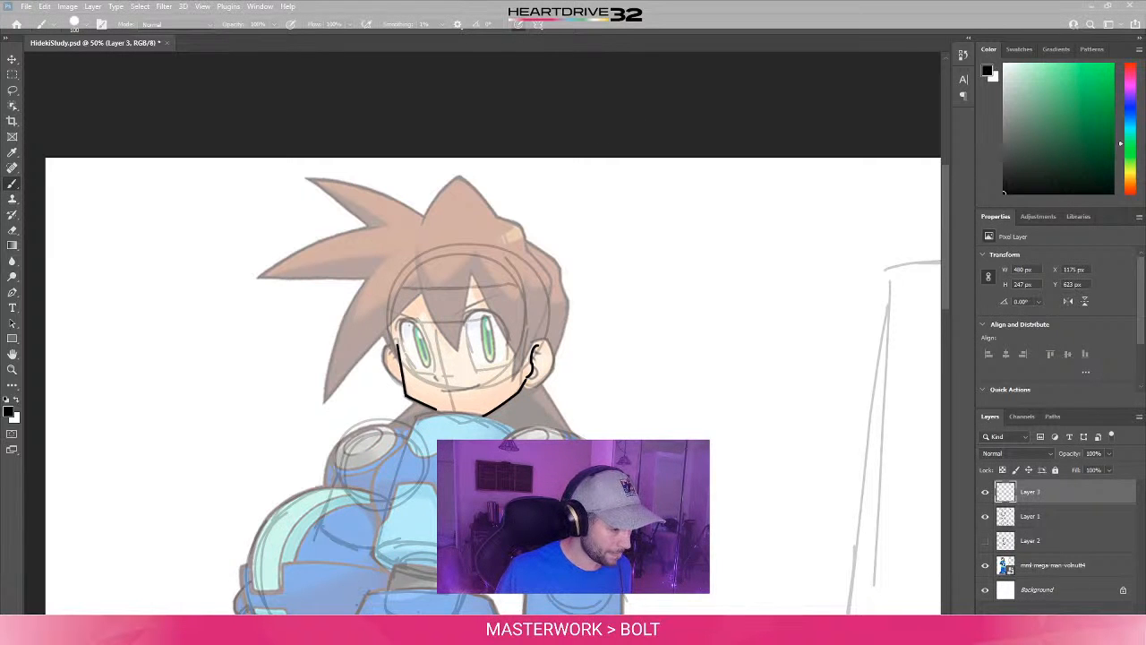
- Open Wacom Tablet Properties and review the general options for the pen button mode and pressure compatibility
key("super")
type("wacom")
key("Return")
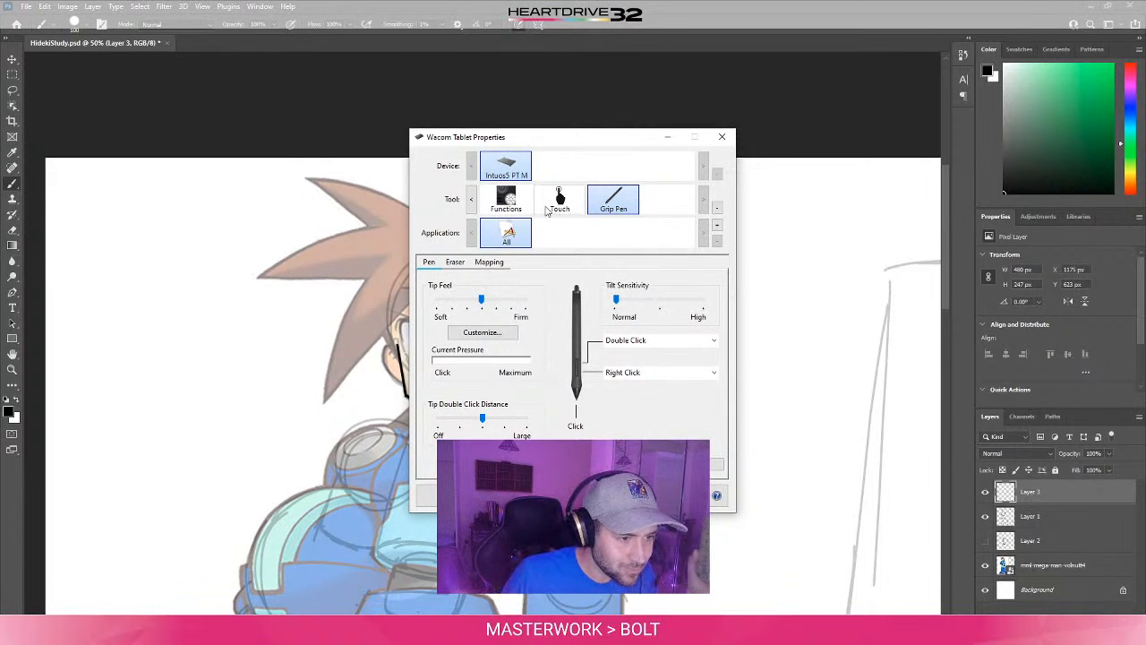
left_click(530, 495)
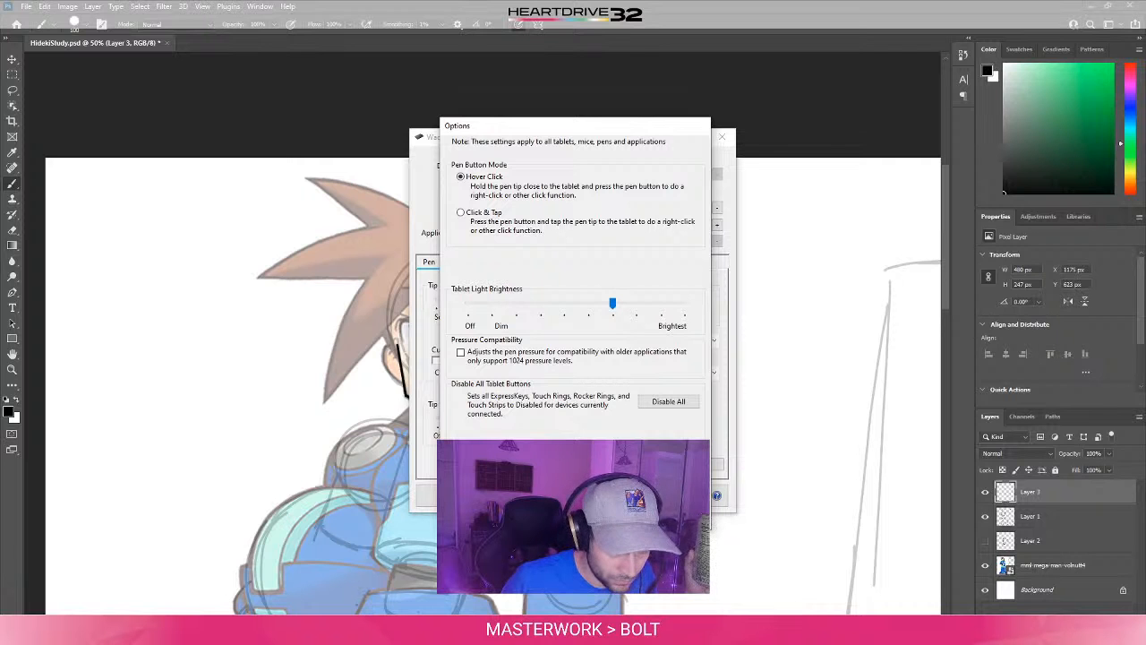
left_click(667, 511)
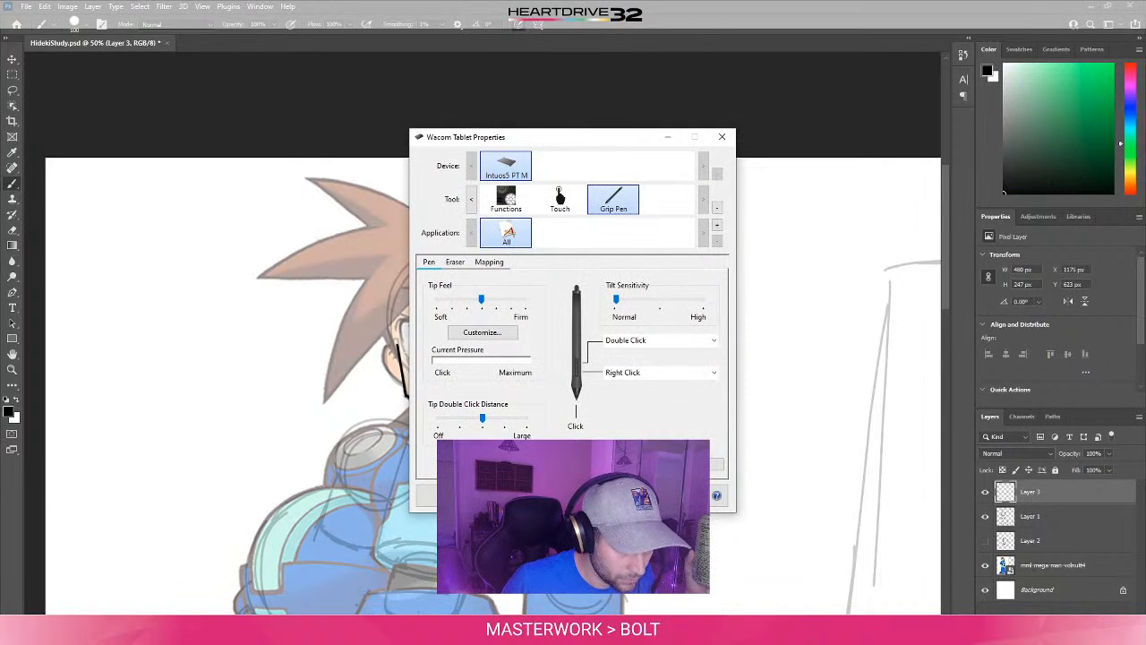
- Check the Grip Pen's eraser settings and its Eraser Feel customization
left_click(455, 263)
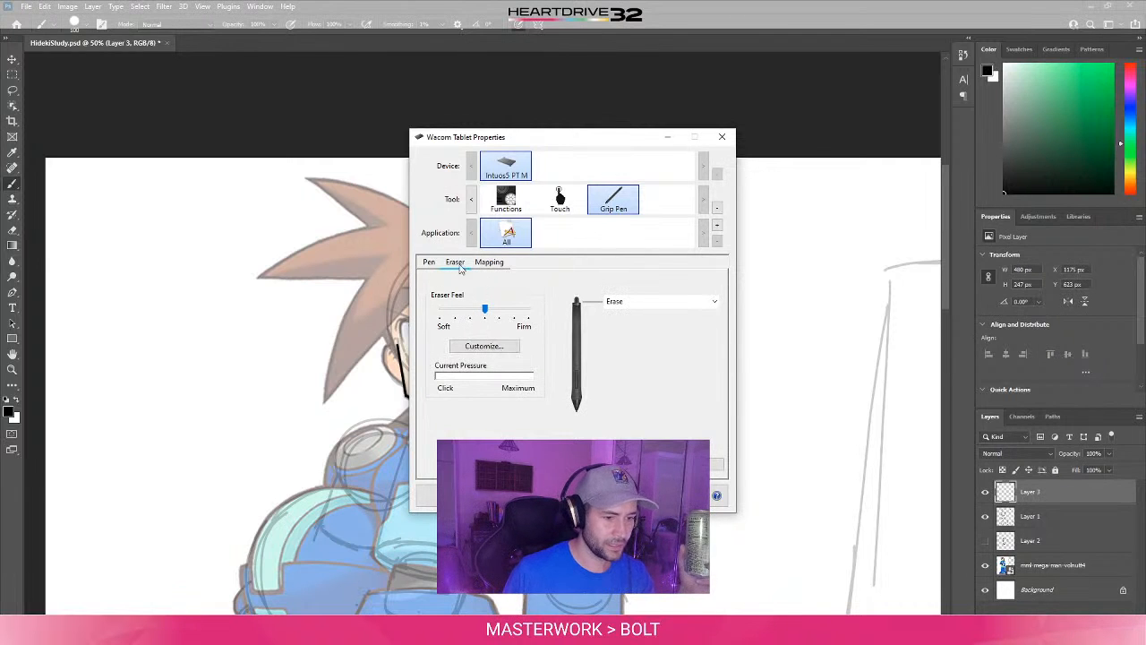
left_click(500, 344)
left_click(693, 436)
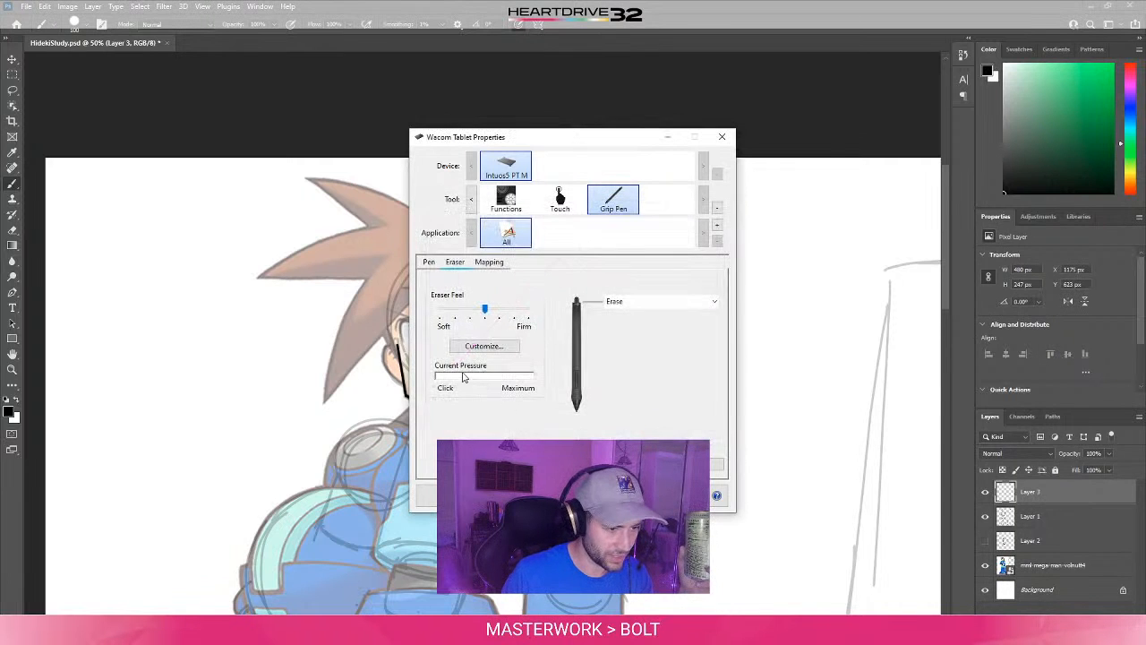
- Examine the Grip Pen's tip settings and test the pen pressure at the current Tip Feel
left_click(435, 264)
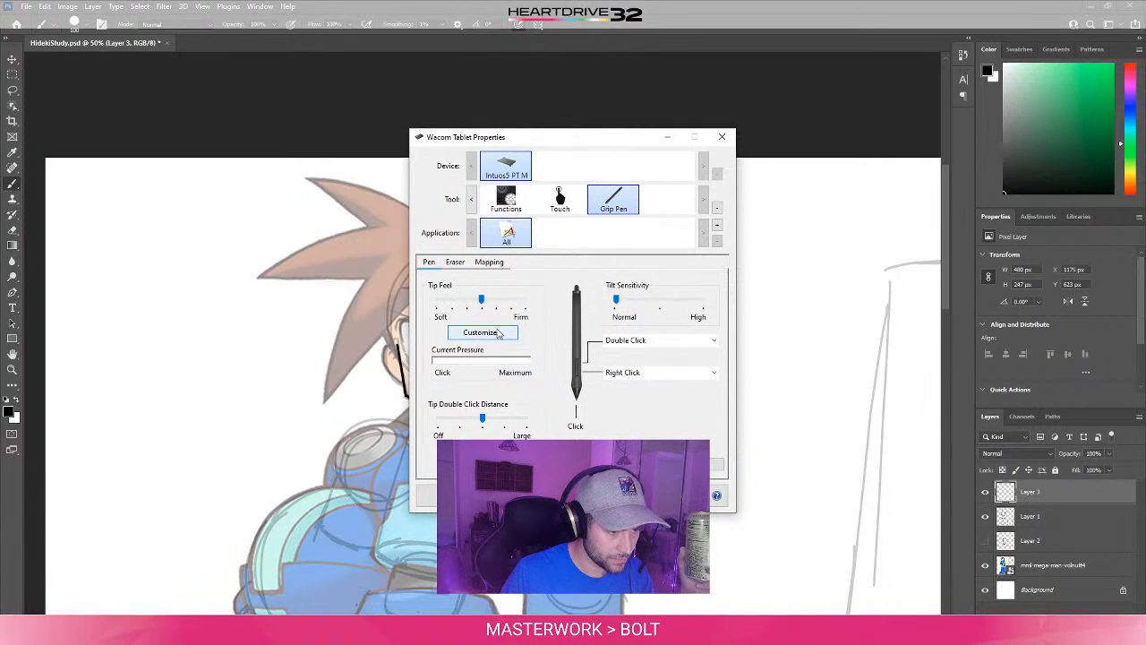
left_click(530, 429)
left_click(555, 413)
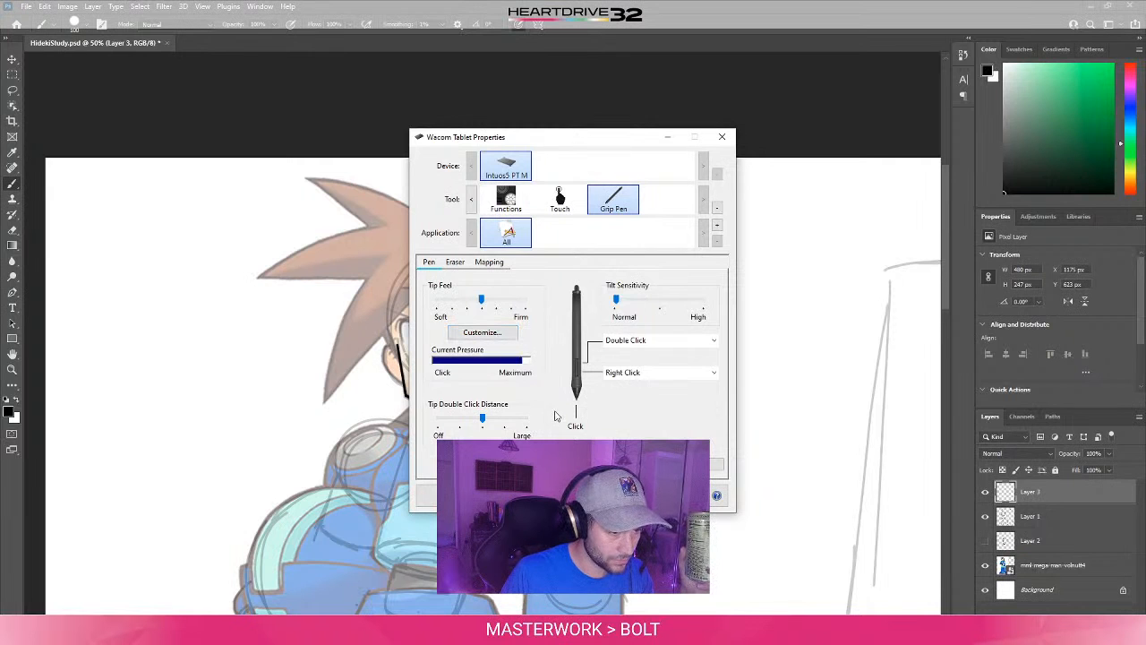
left_click(553, 395)
left_click(549, 396)
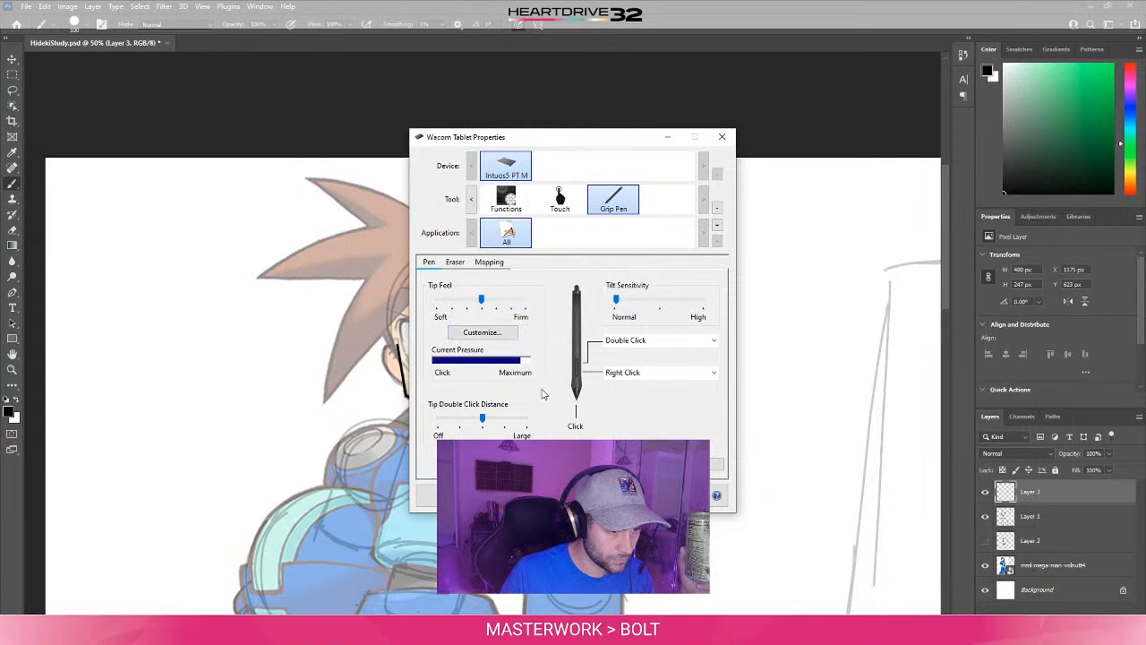
- Try Tip Feel two notches and one notch firmer than the middle, testing the pen pressure at each setting
left_click_drag(482, 301, 503, 307)
left_click(546, 392)
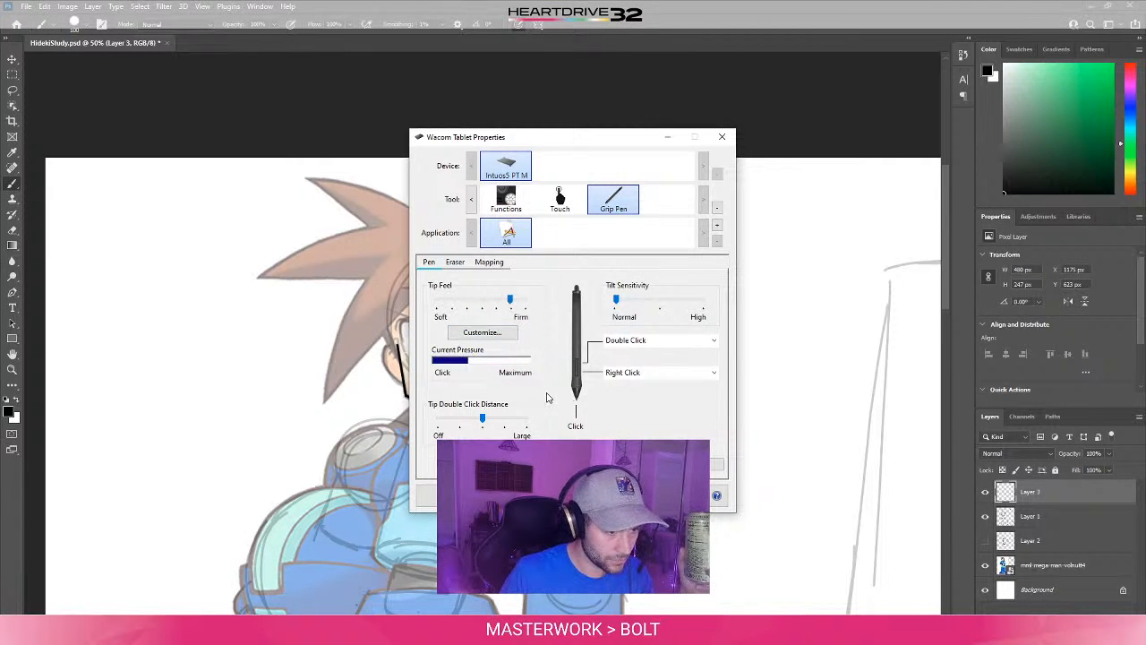
left_click(541, 387)
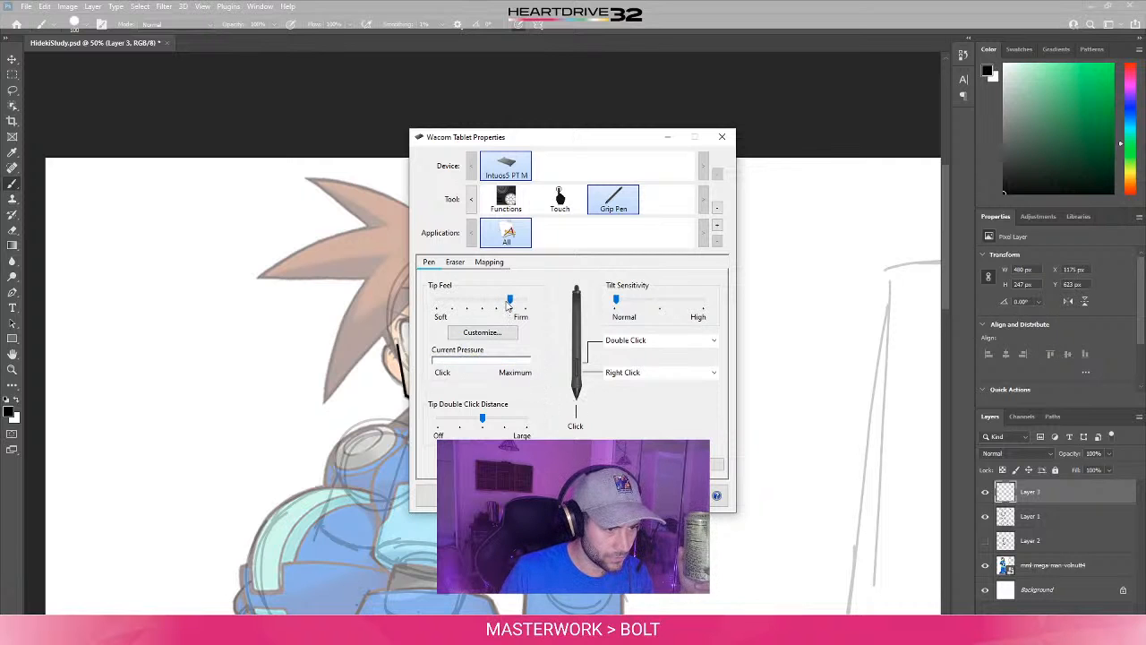
left_click_drag(509, 301, 495, 302)
left_click(539, 397)
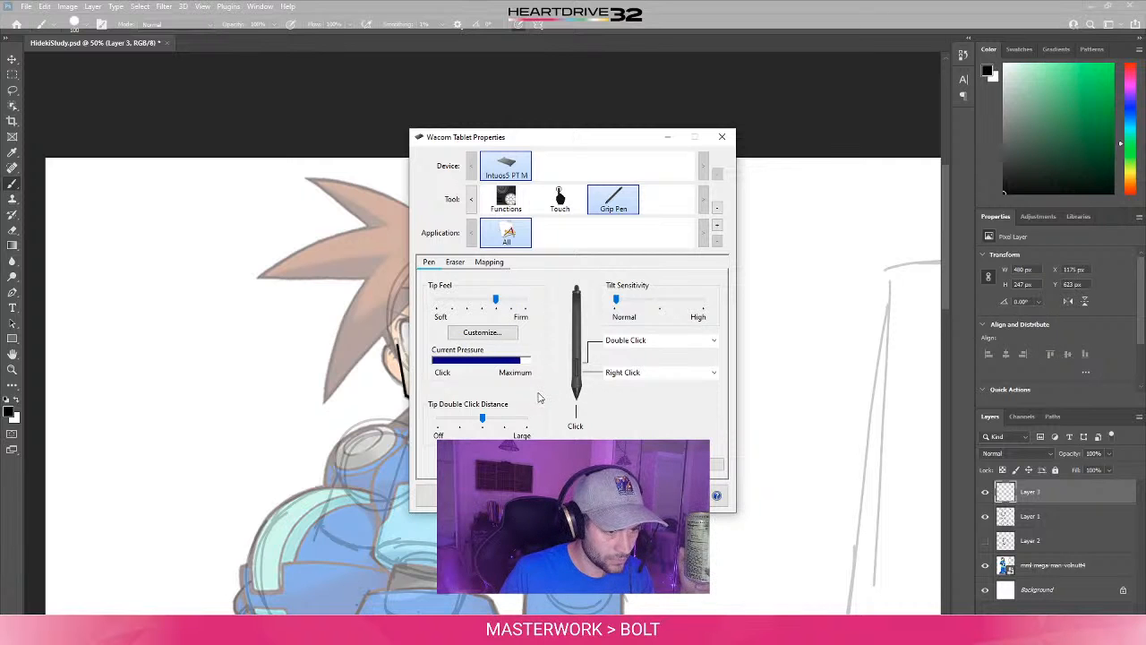
left_click(541, 398)
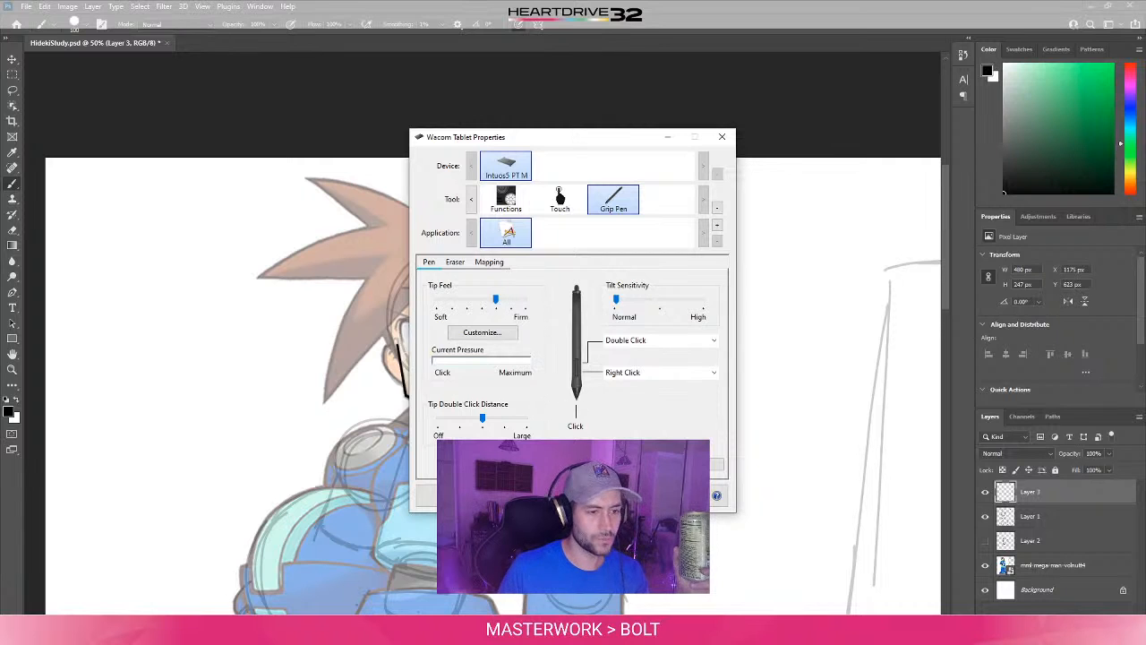
left_click(592, 438)
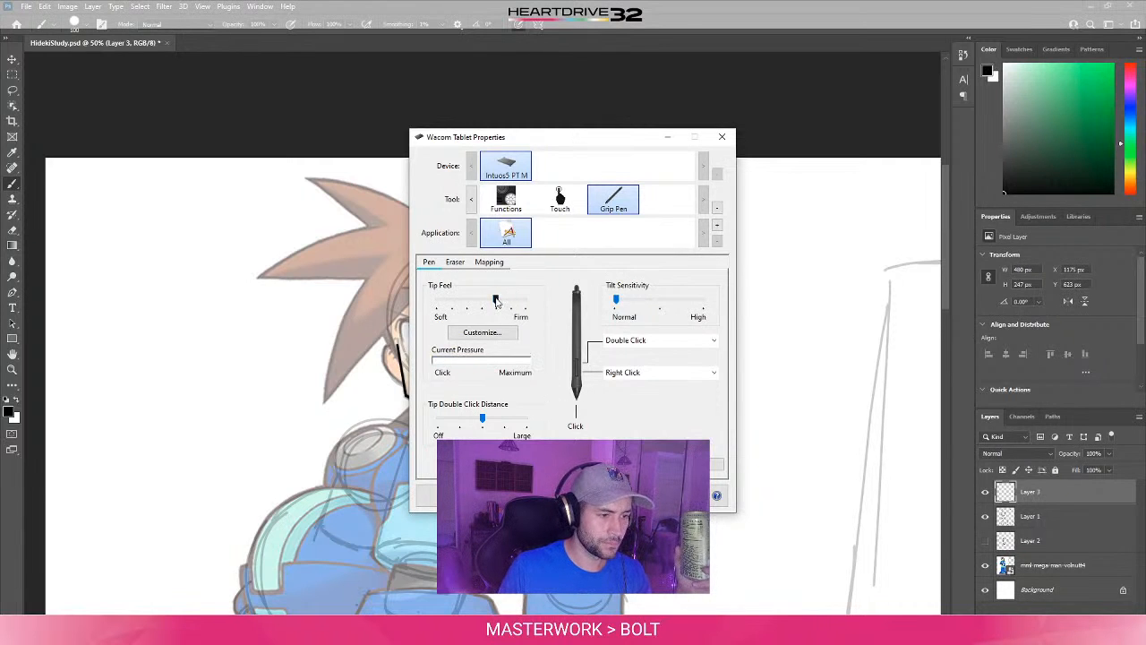
- Test the pen pressure with Tip Feel back at the middle, and set it one notch softer
left_click_drag(495, 301, 482, 300)
left_click(551, 408)
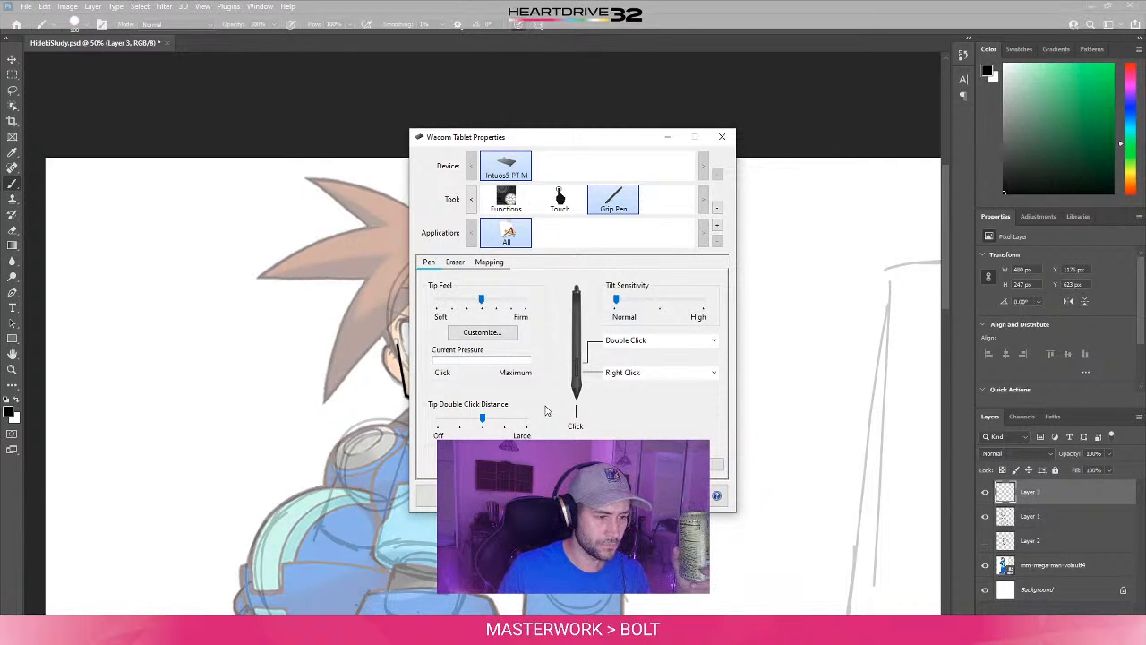
left_click(544, 405)
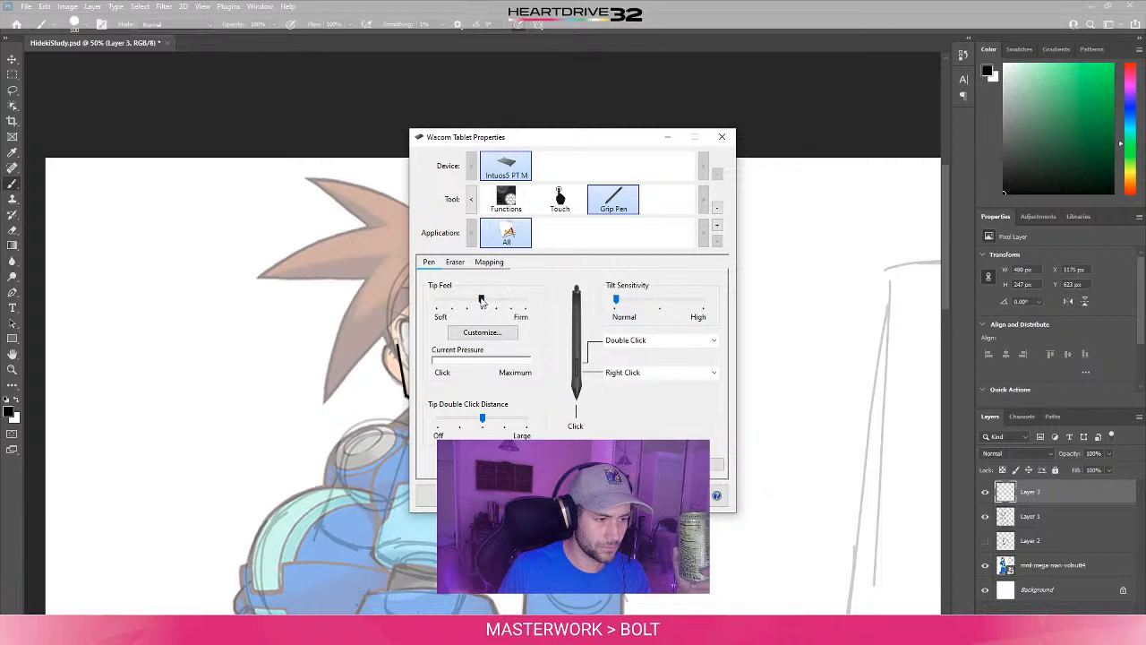
left_click_drag(481, 301, 466, 300)
left_click(546, 395)
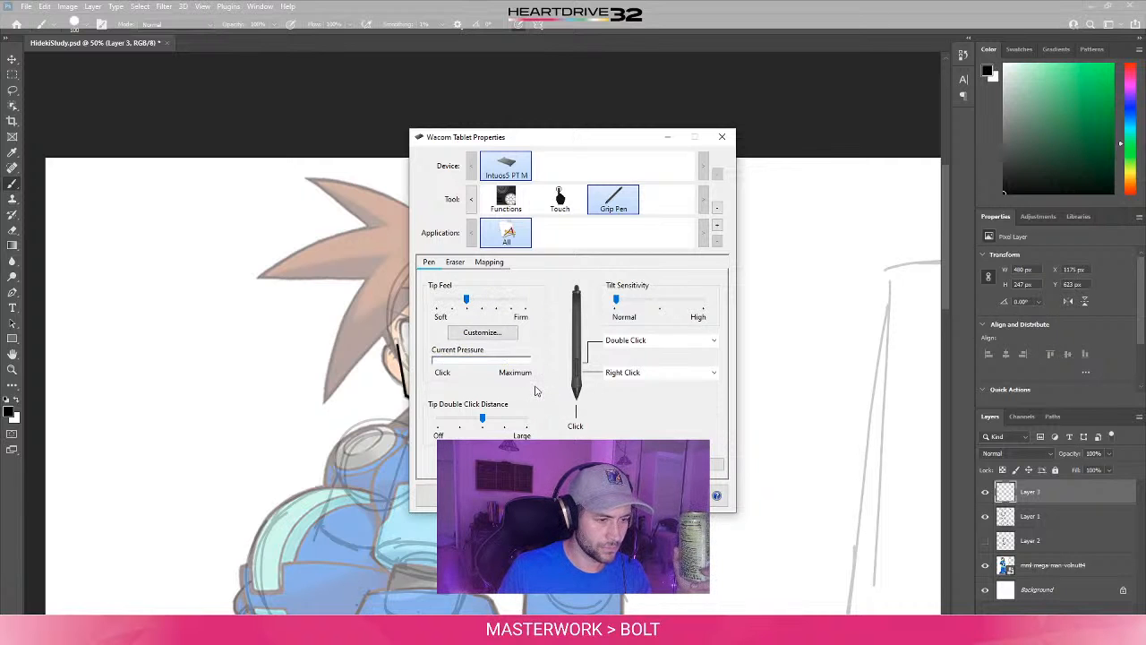
- Paint thick black test strokes in the blank area beside the character to test the pen pressure
left_click(780, 421)
mouse_move(803, 360)
left_mouse_down()
mouse_move(790, 361)
mouse_move(779, 451)
left_mouse_up()
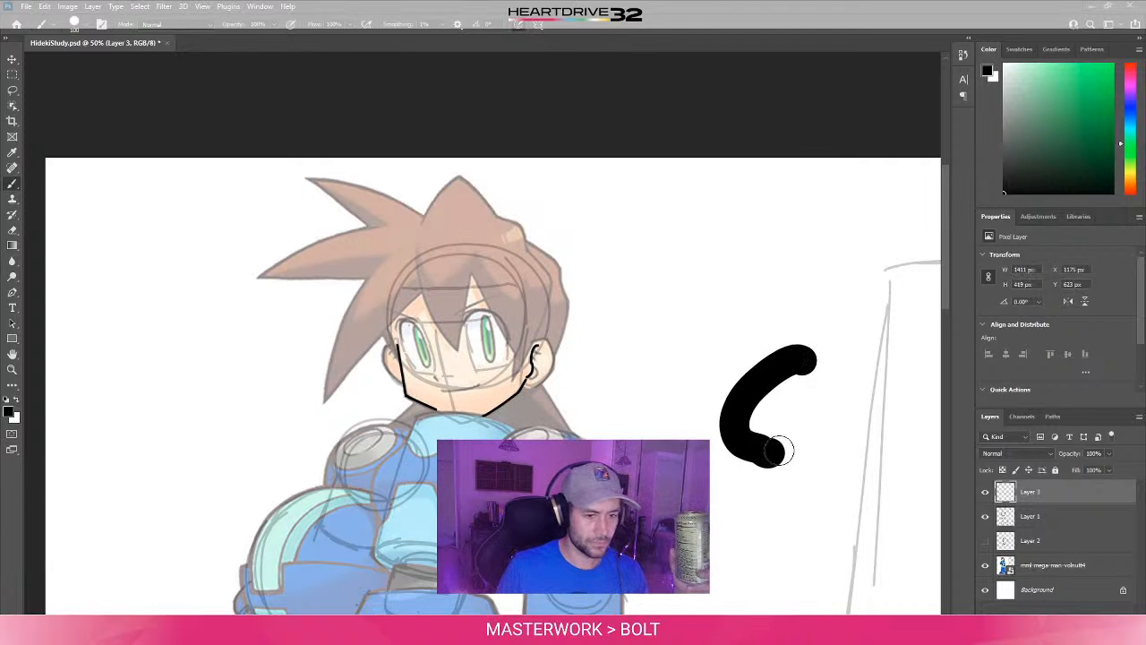
left_click_drag(762, 231, 722, 318)
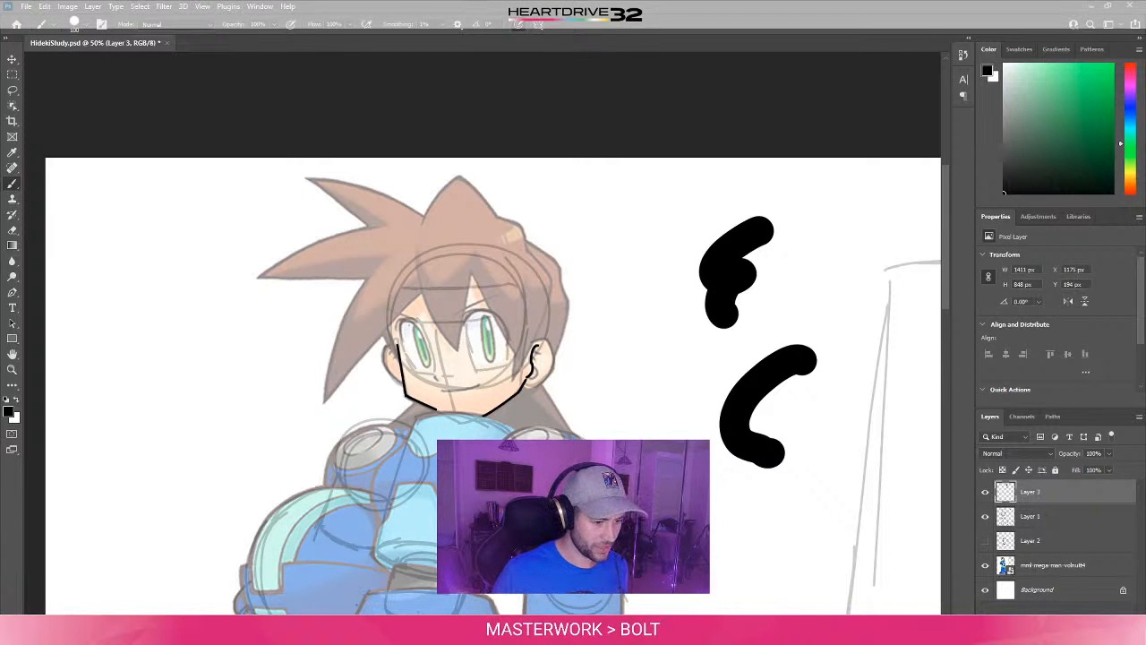
- Check the pen's pressure curve details, and leave Tip Feel one notch firmer than the middle
left_click(492, 335)
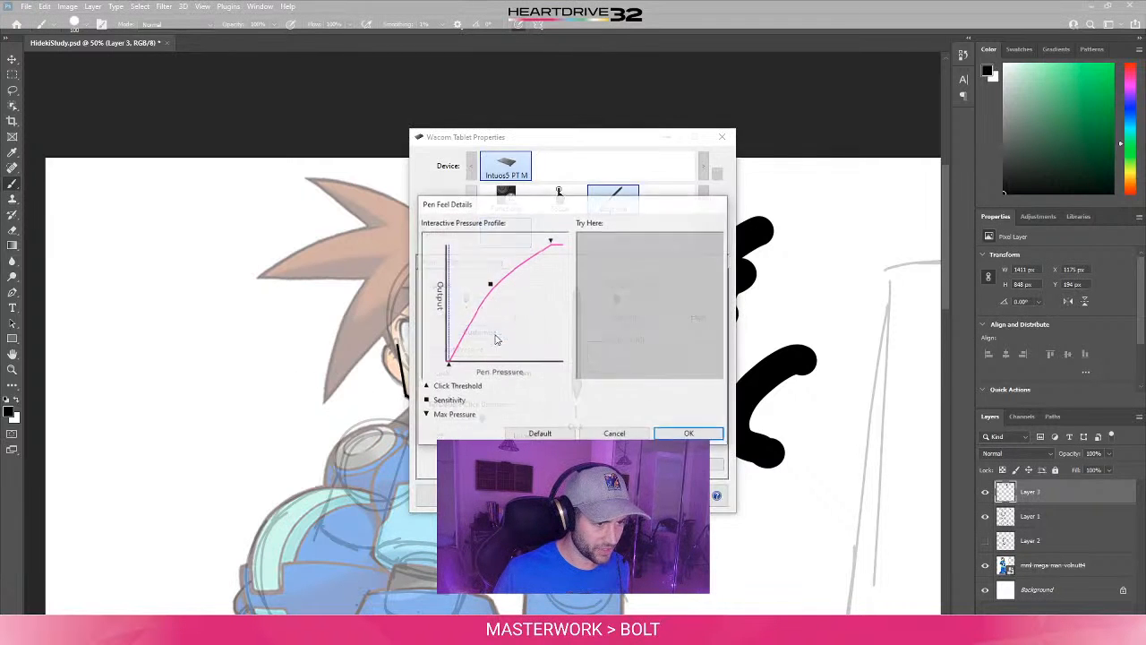
left_click(647, 436)
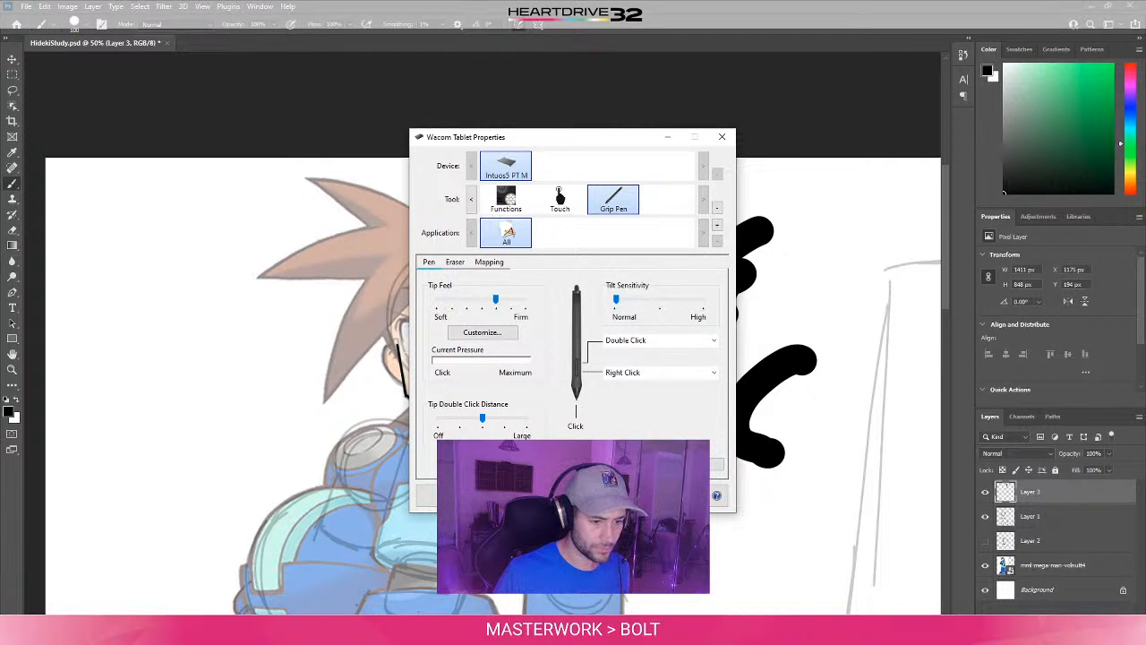
left_click(721, 136)
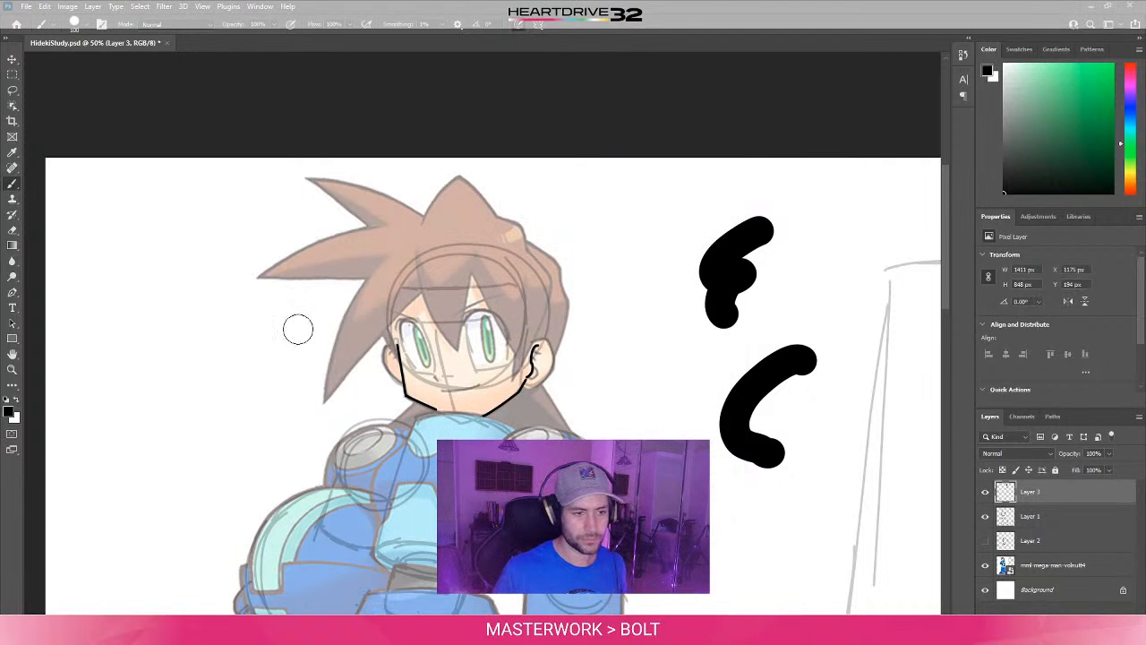
- Test the pen pressure with two short strokes between the character and the earlier test marks, and undo both
left_click_drag(647, 372, 676, 400)
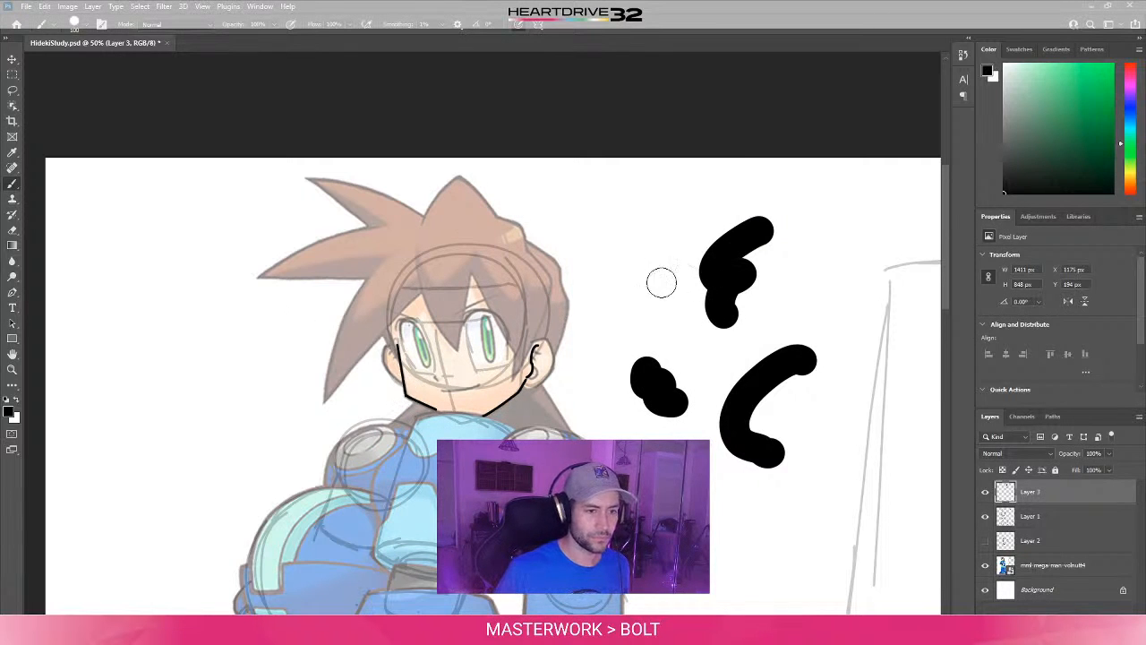
left_click_drag(670, 257, 683, 319)
key("ctrl+z")
key("ctrl+z")
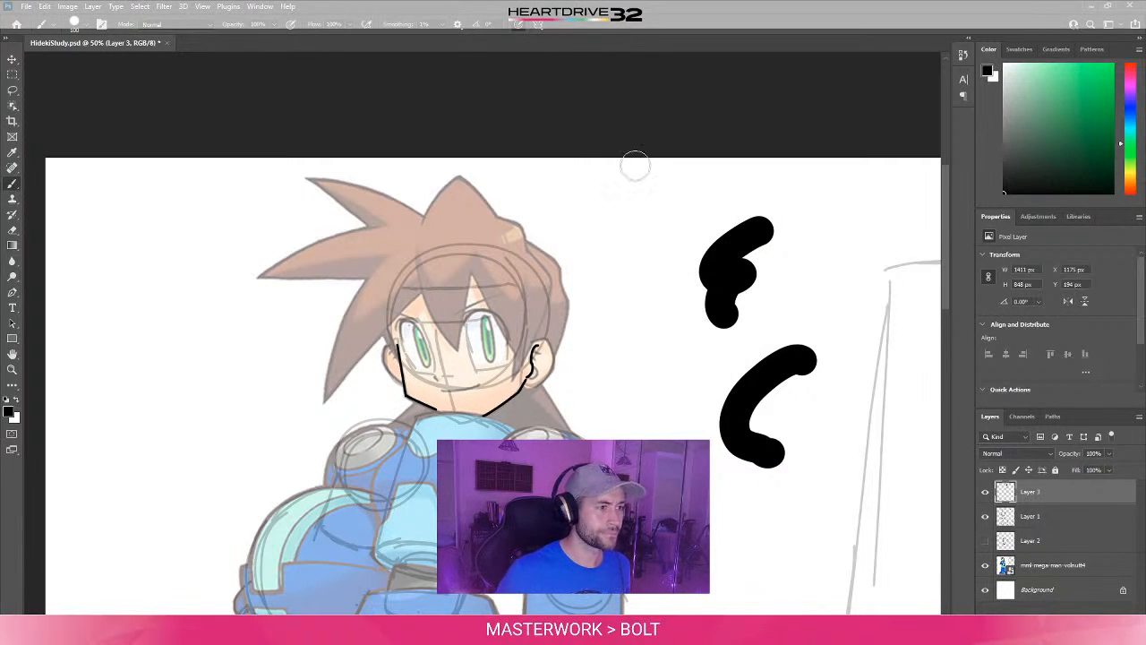
- Look through the brush presets and reselect a hard round brush at 100 px with 100% hardness
right_click(652, 381)
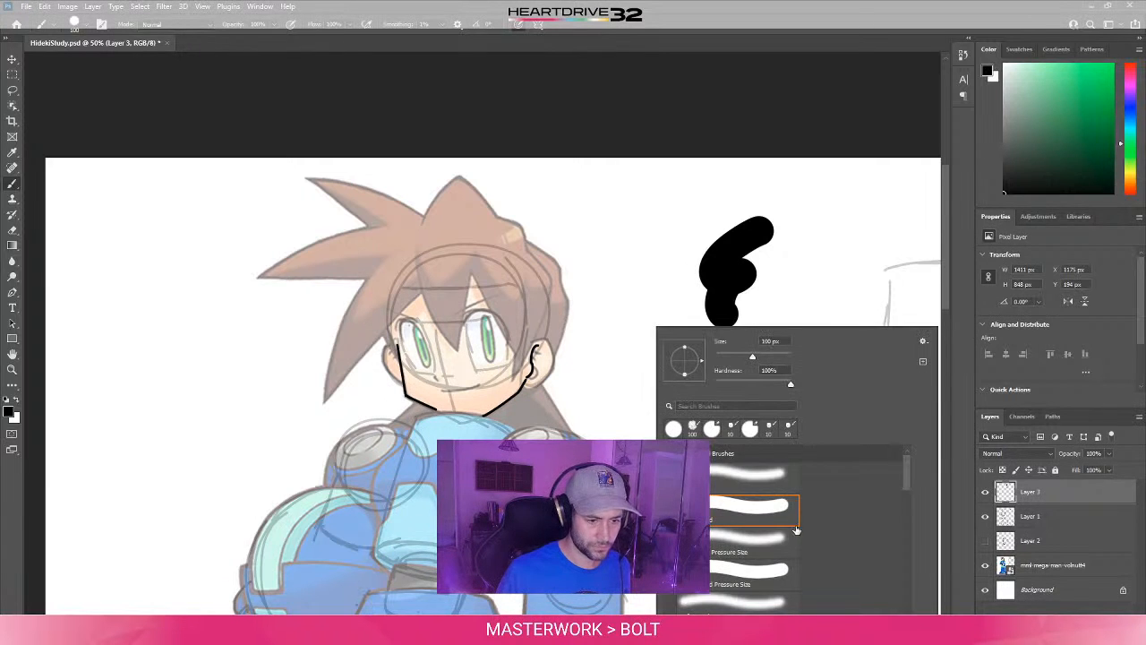
scroll(749, 515, "down", 1)
double_click(749, 500)
left_click_drag(806, 361, 767, 453)
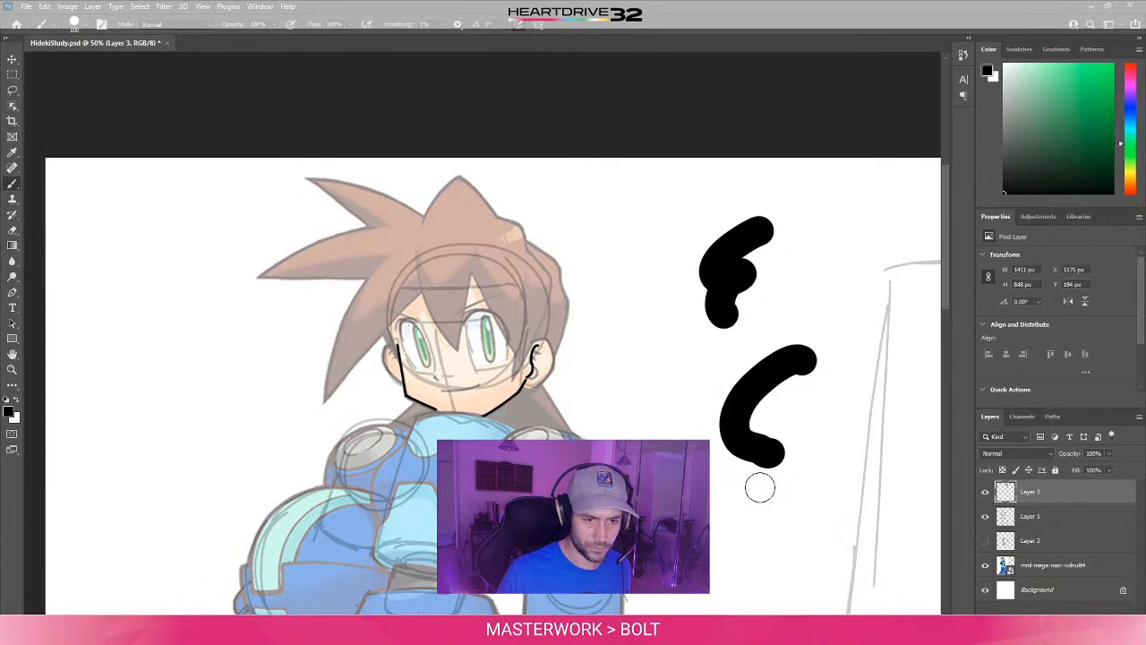
- Examine the brush's Shape Dynamics settings, checking which control drives the size jitter
left_click(268, 6)
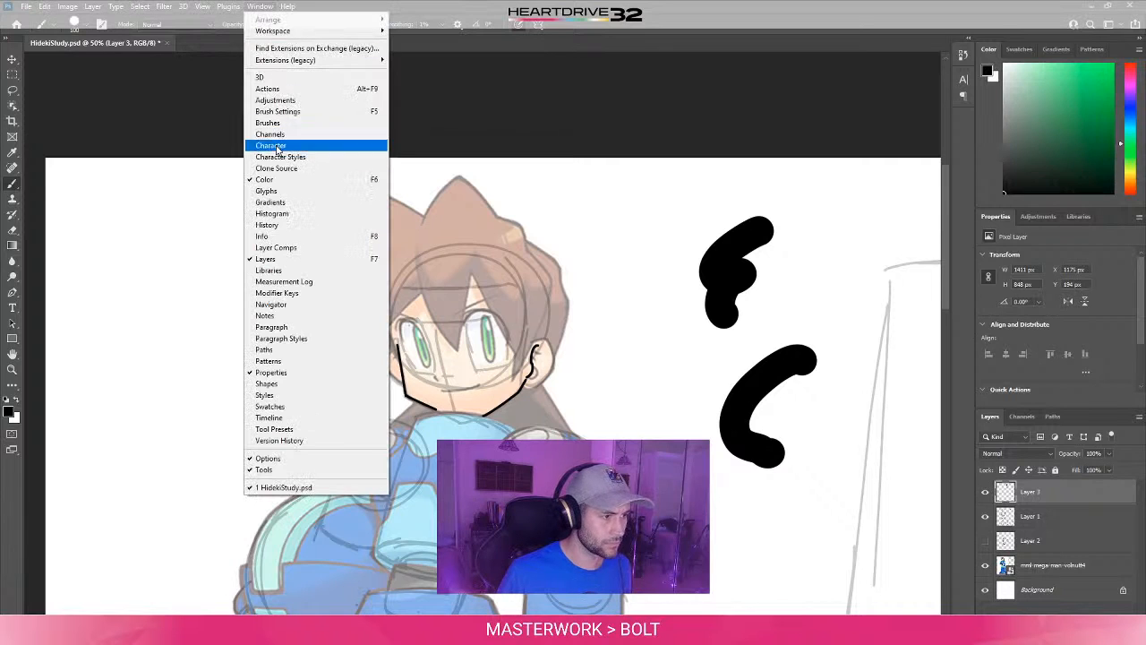
left_click(291, 110)
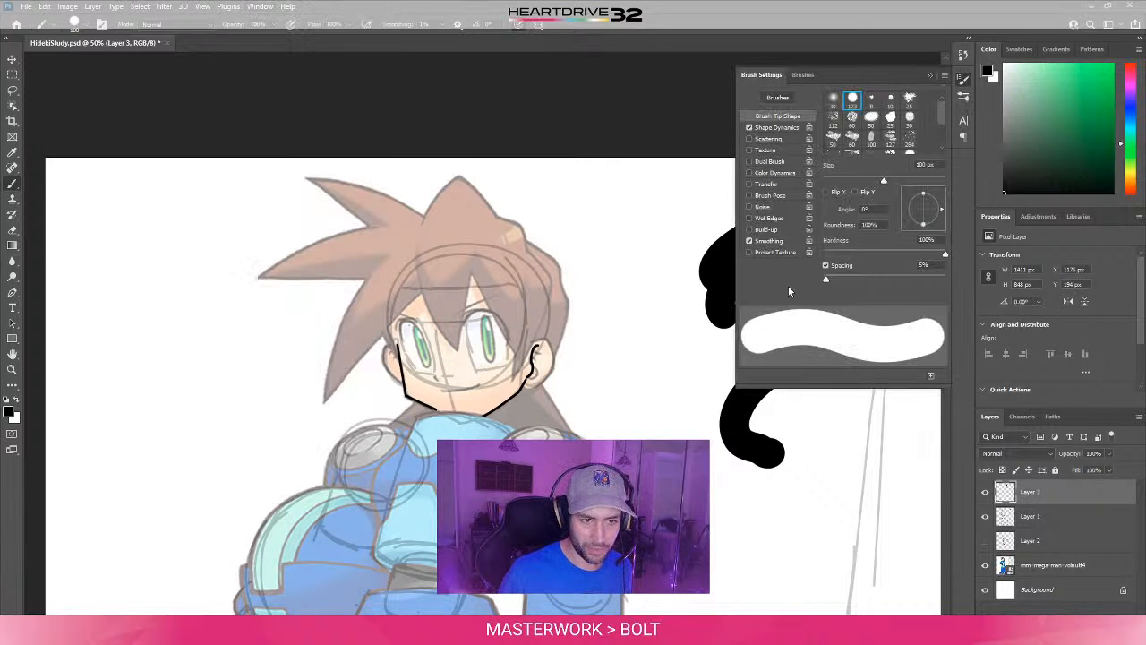
left_click(780, 127)
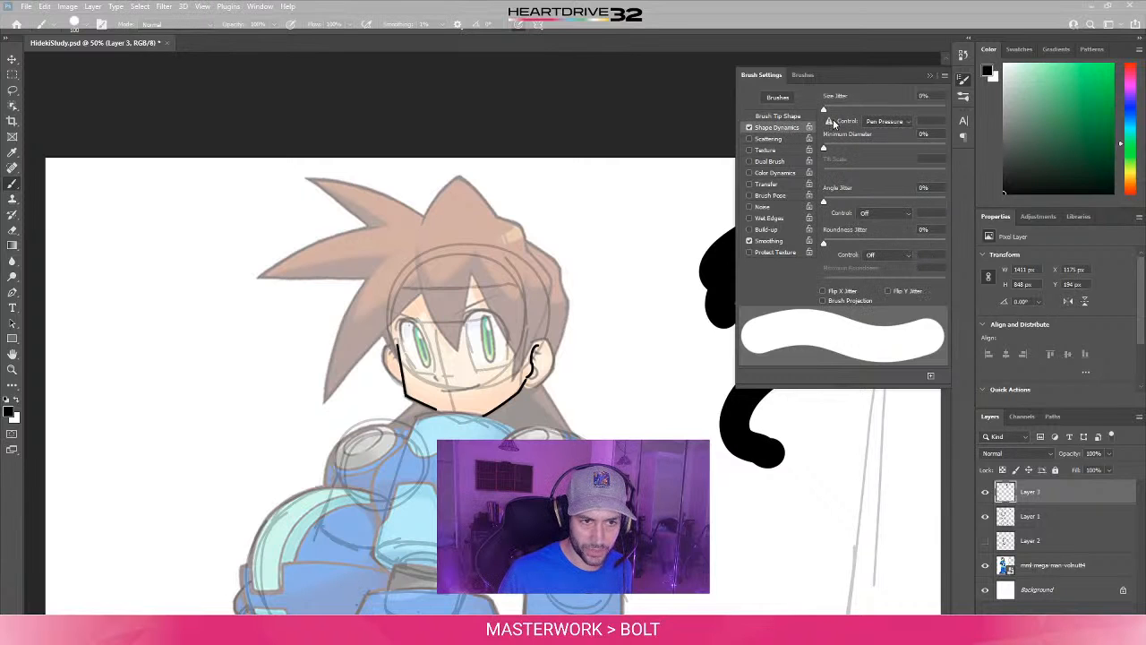
mouse_move(829, 125)
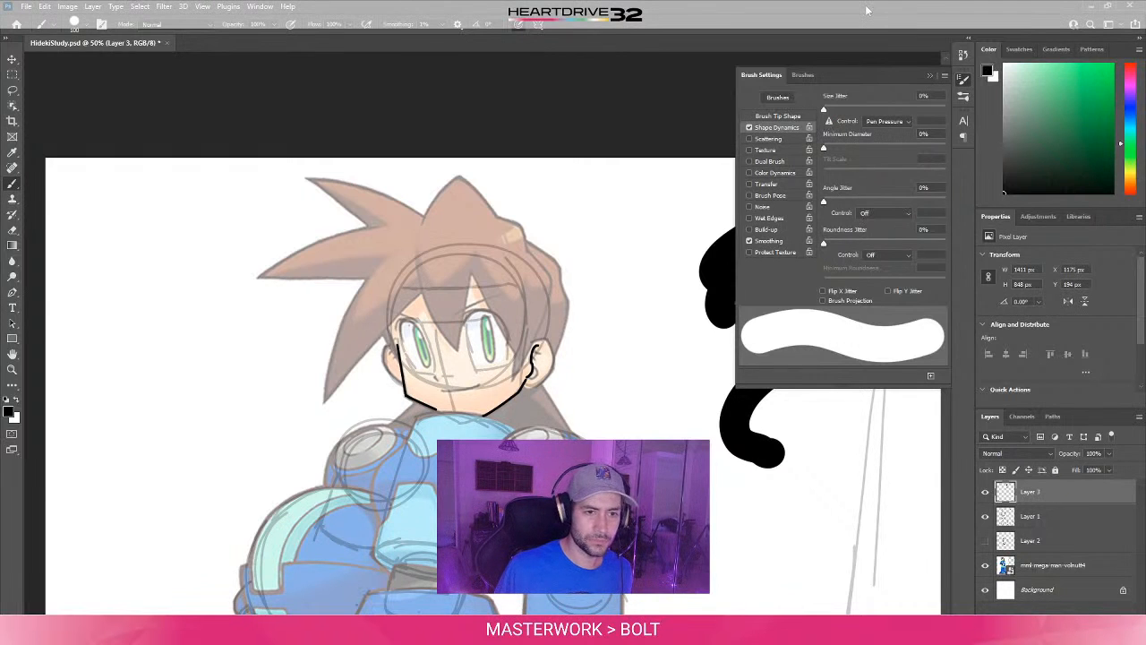
left_click(929, 75)
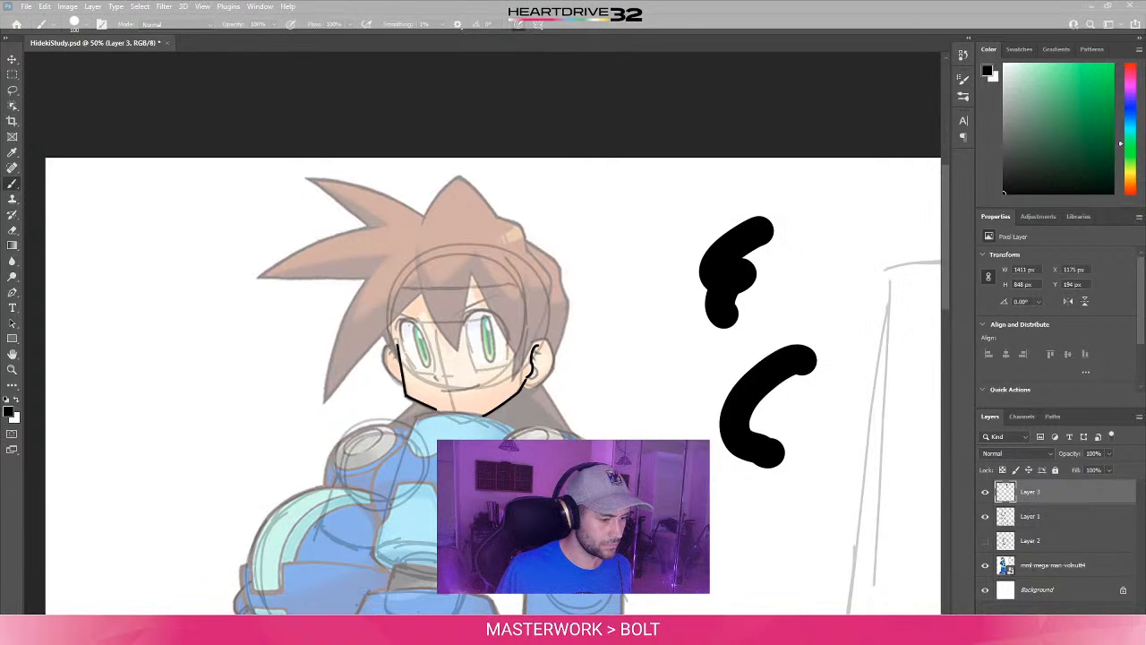
- Switch to the web browser and search for "wacom tablet not adjusting pen pressure in Photoshop"
mouse_move(341, 631)
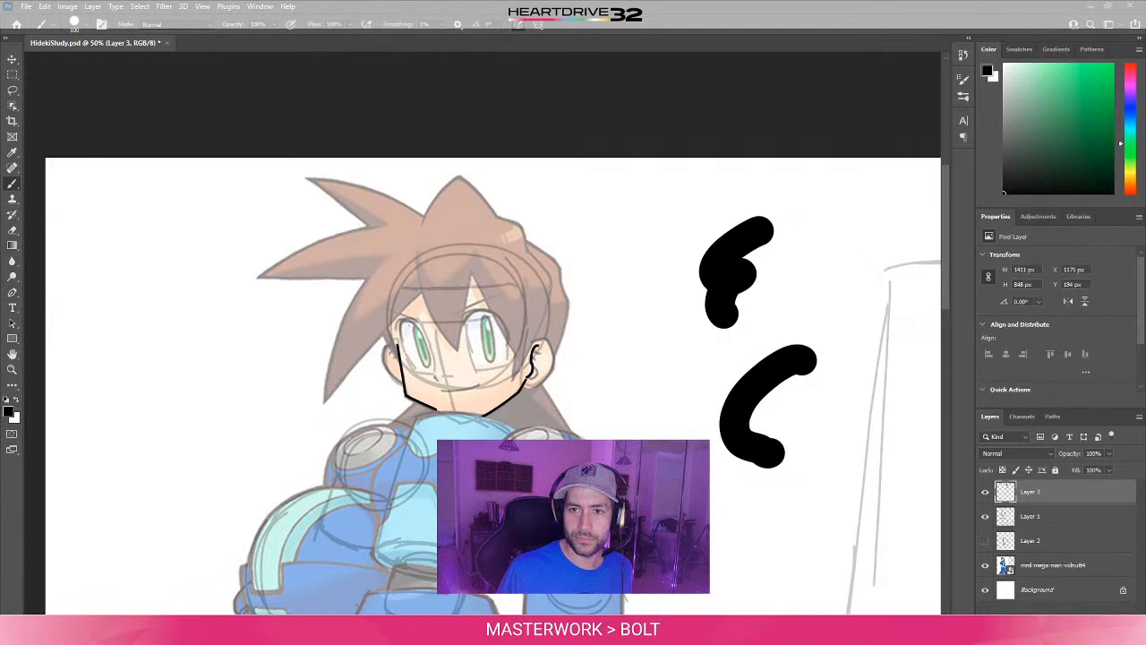
key("alt+Tab")
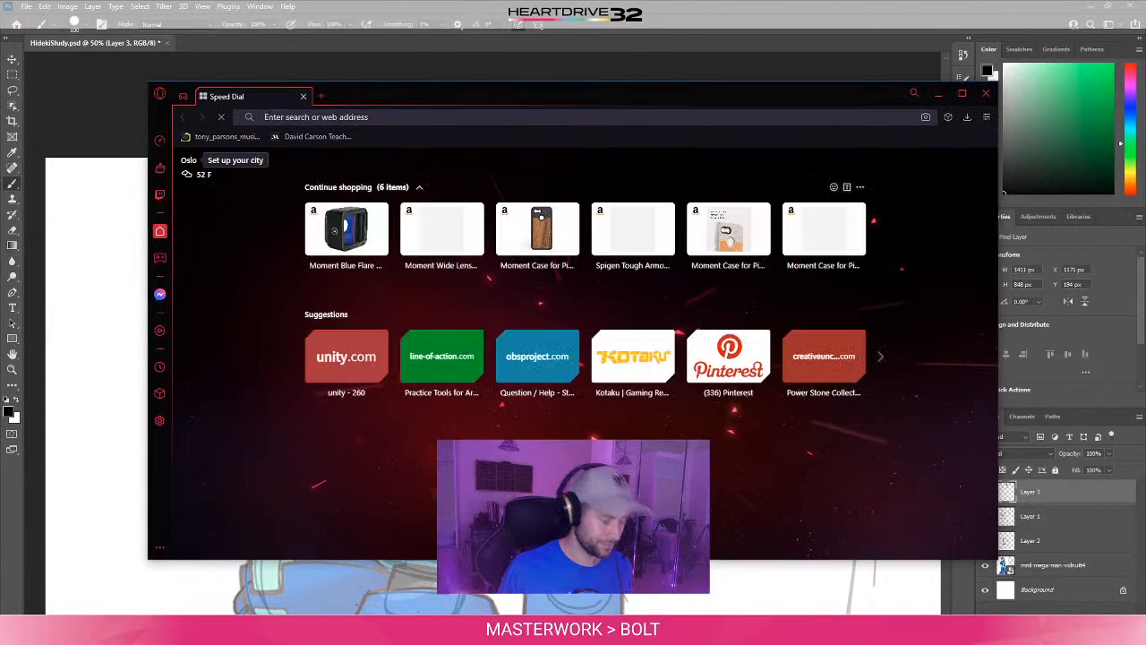
left_click(353, 116)
type("wacom tablet")
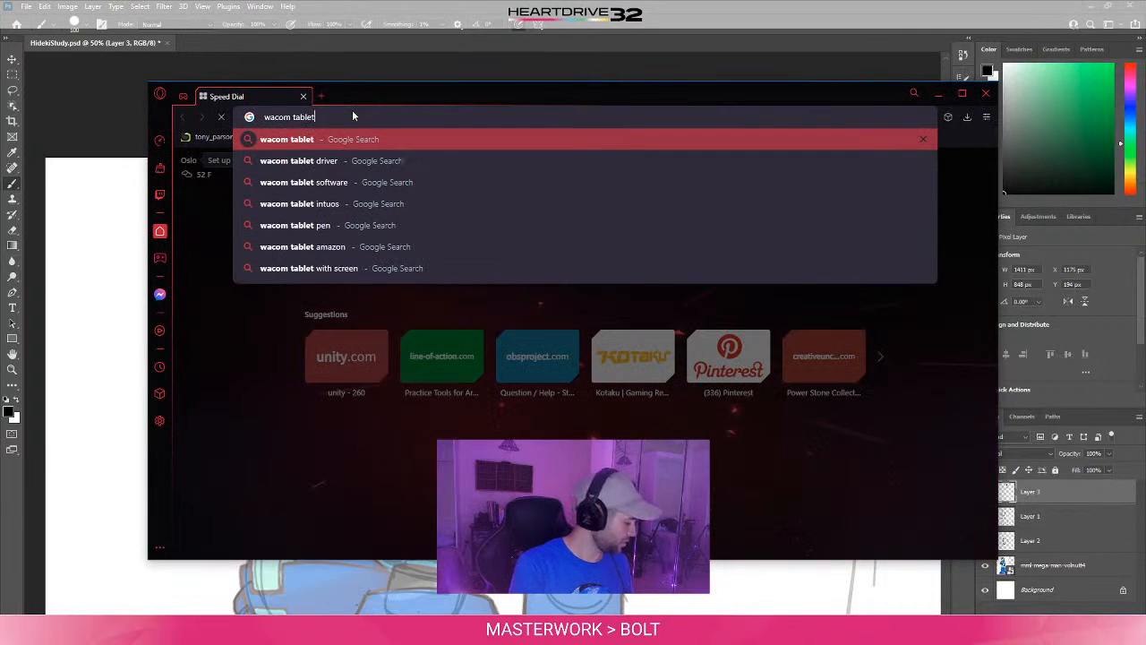
type(" not ")
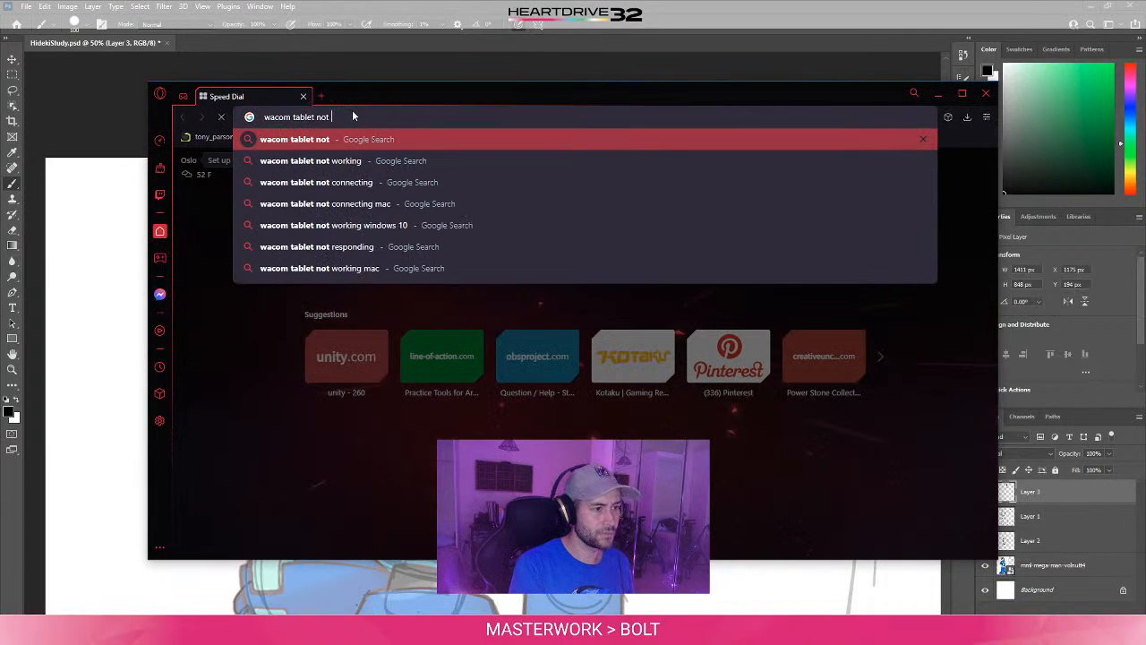
type("adjusting")
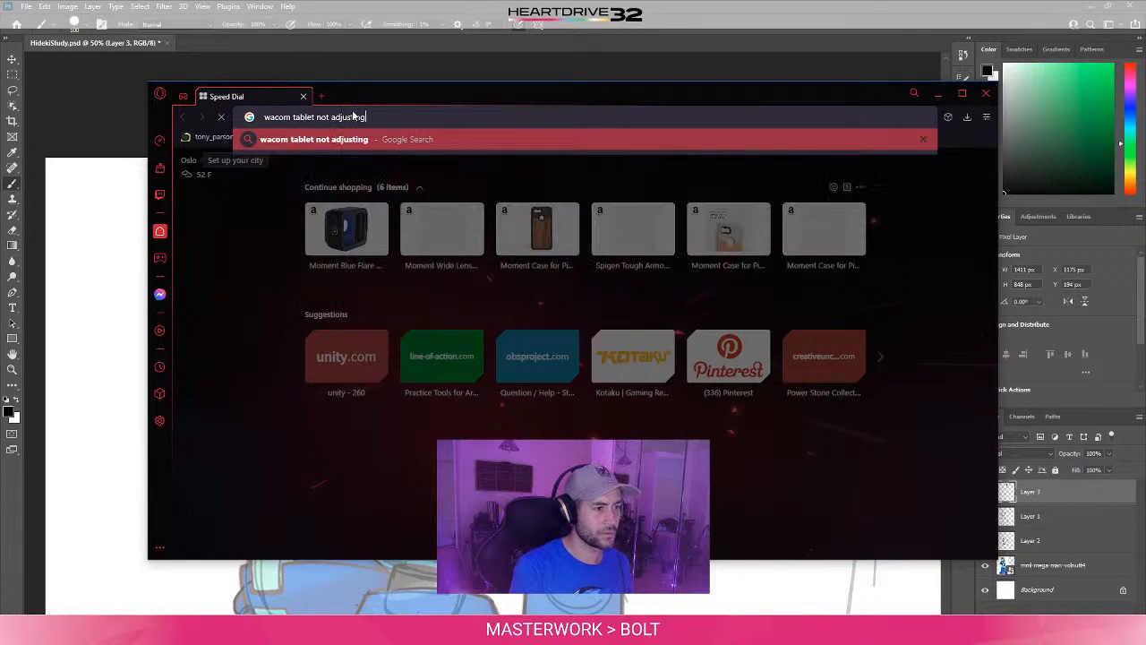
type(" pen pressure ")
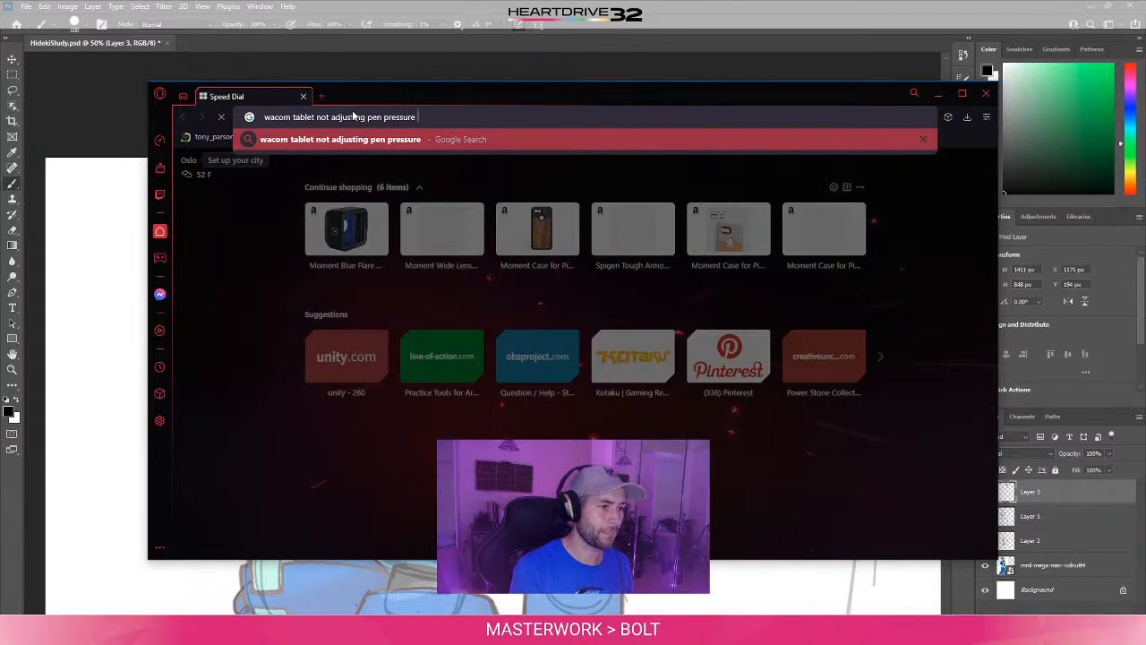
type("in Photo")
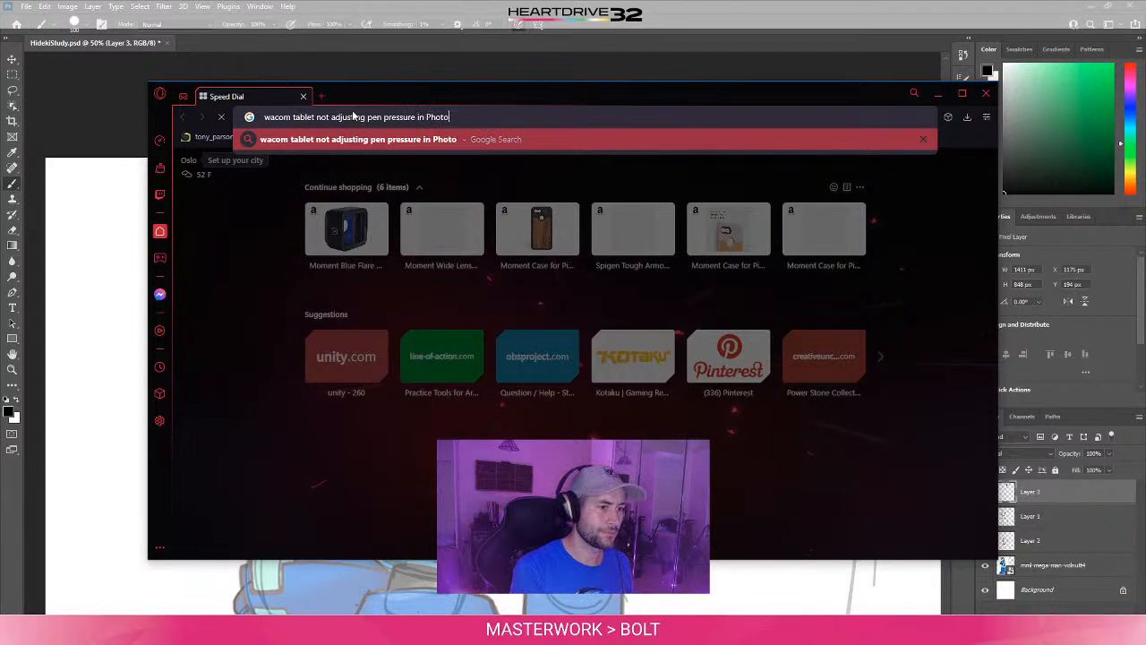
type("shop")
key("Return")
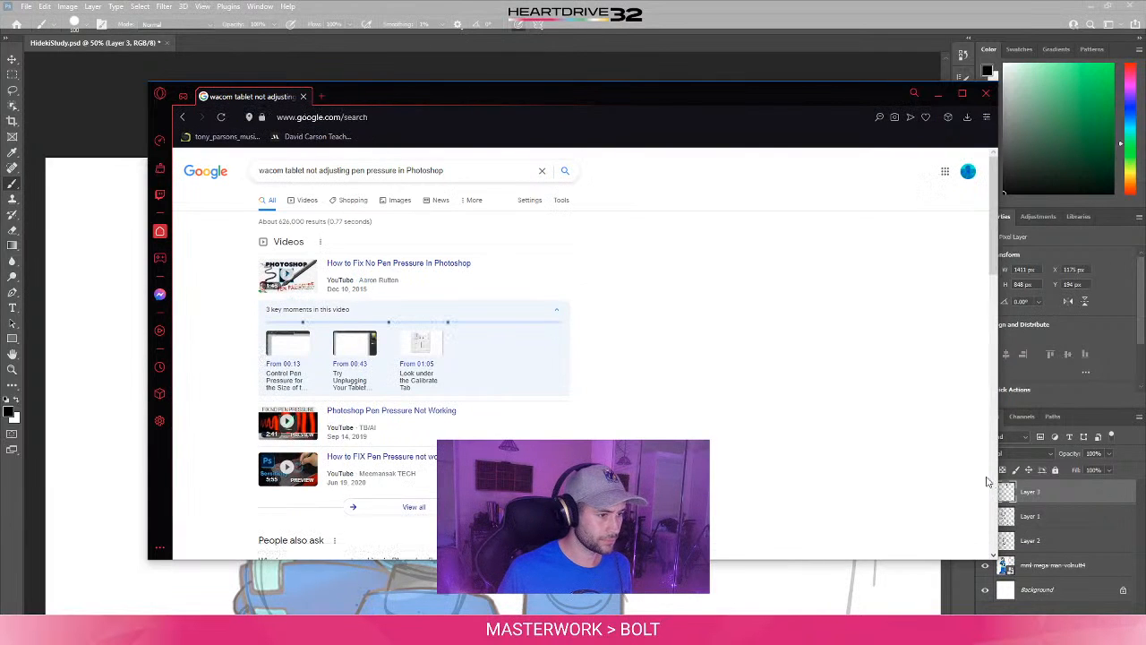
- Play the video "How to Fix No Pen Pressure In Photoshop", skipping its ad, and move the browser window off the canvas
left_click(373, 266)
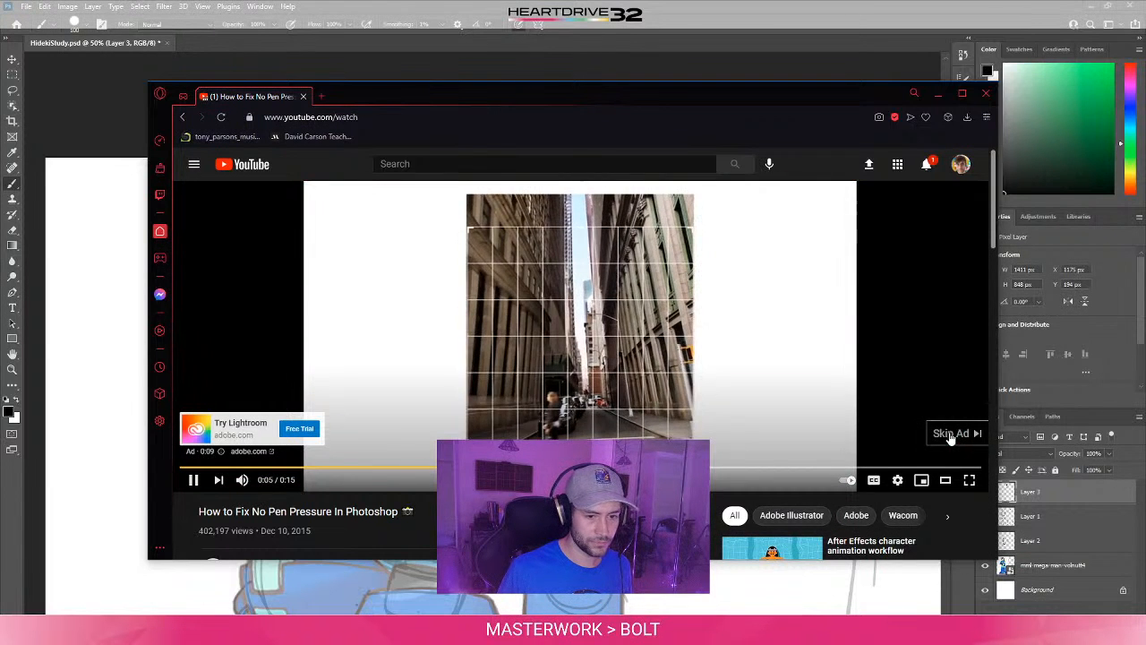
left_click(950, 437)
left_click_drag(706, 92, 1145, 62)
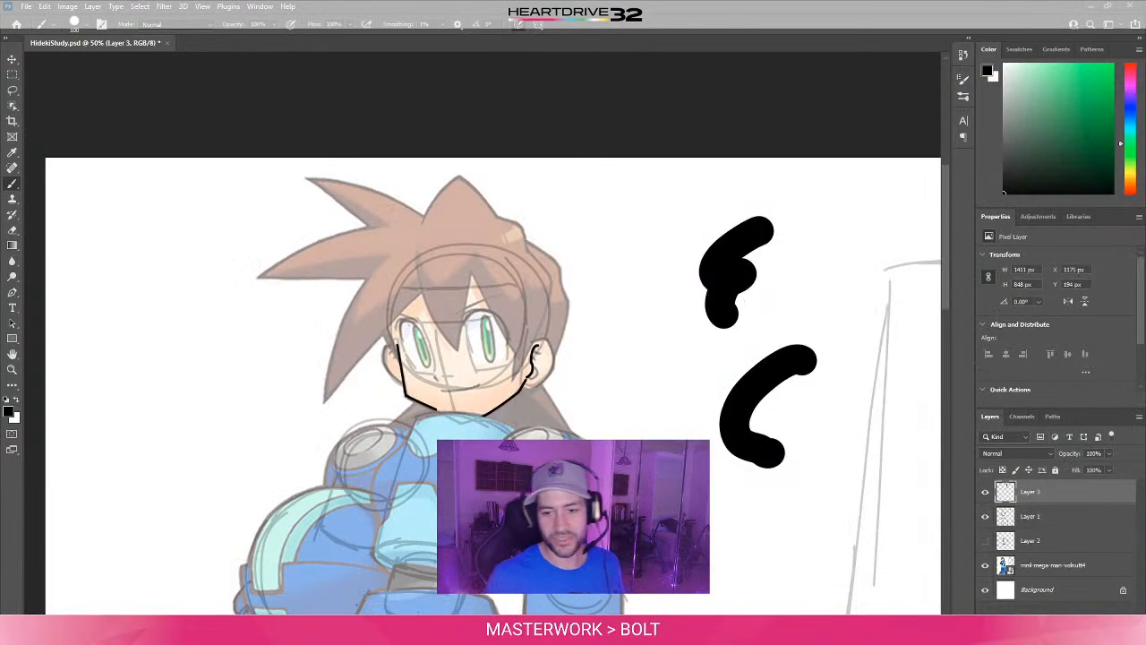
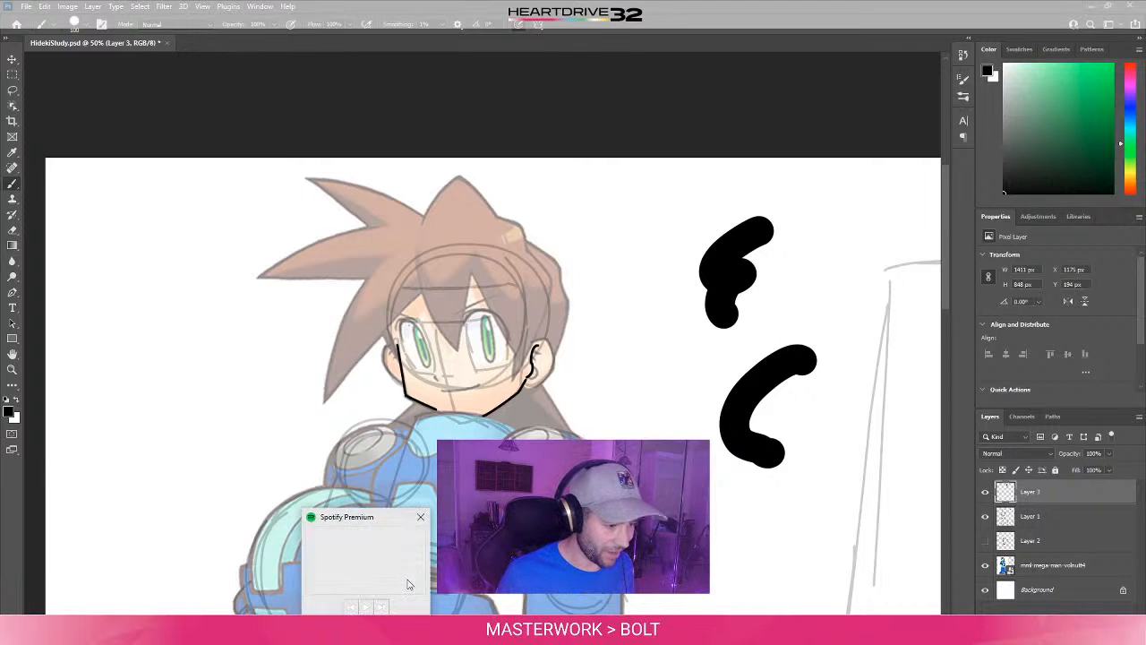
- Dismiss the Spotify pop-up and look over the Pen & Windows Ink settings in Windows
left_click(424, 513)
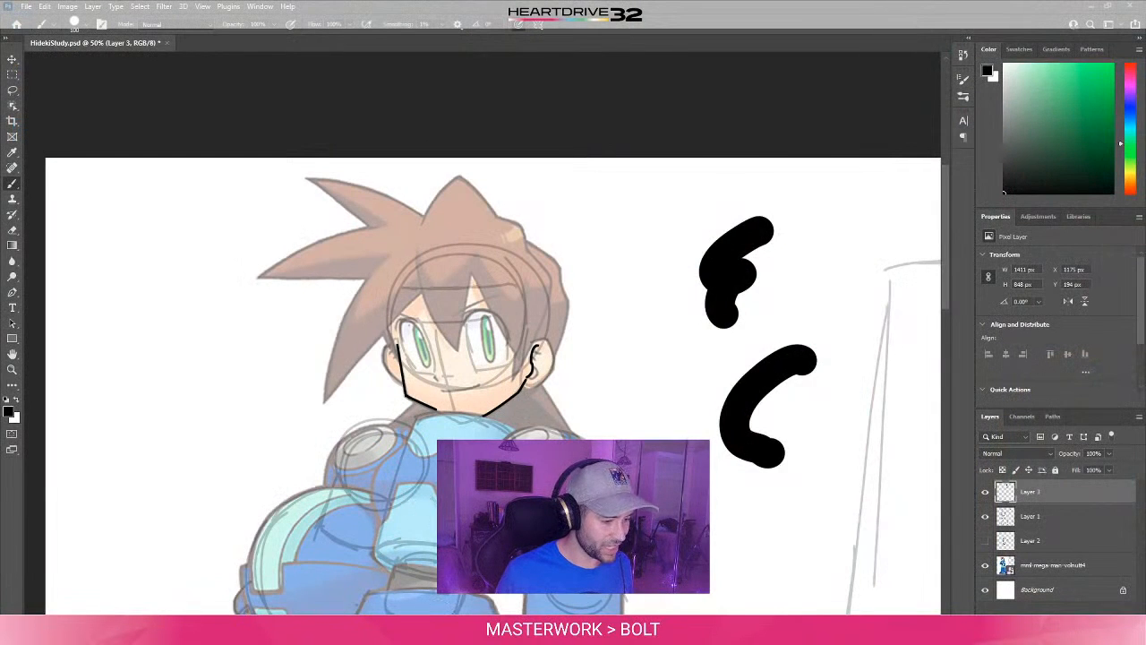
key("super")
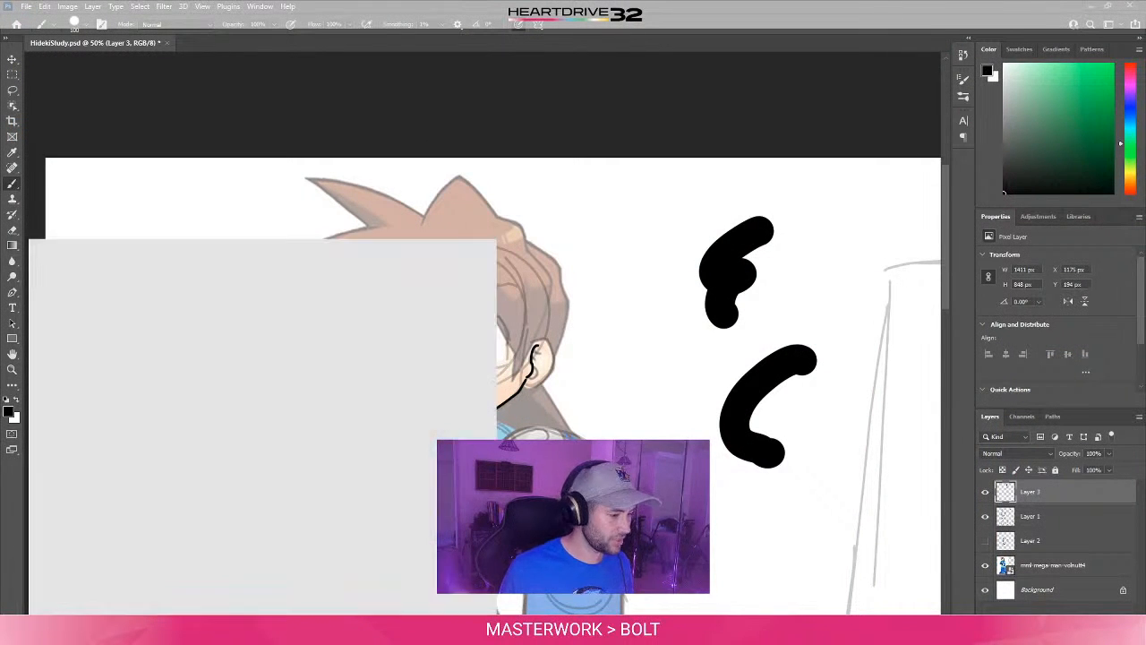
type("windows")
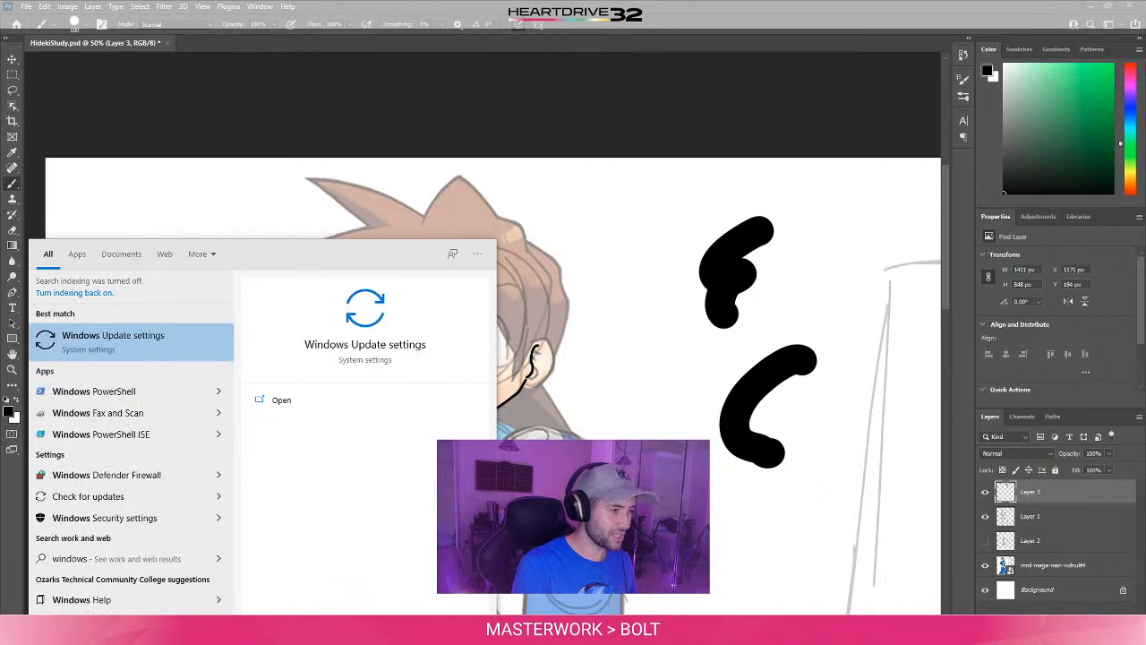
type(" ink")
key("Return")
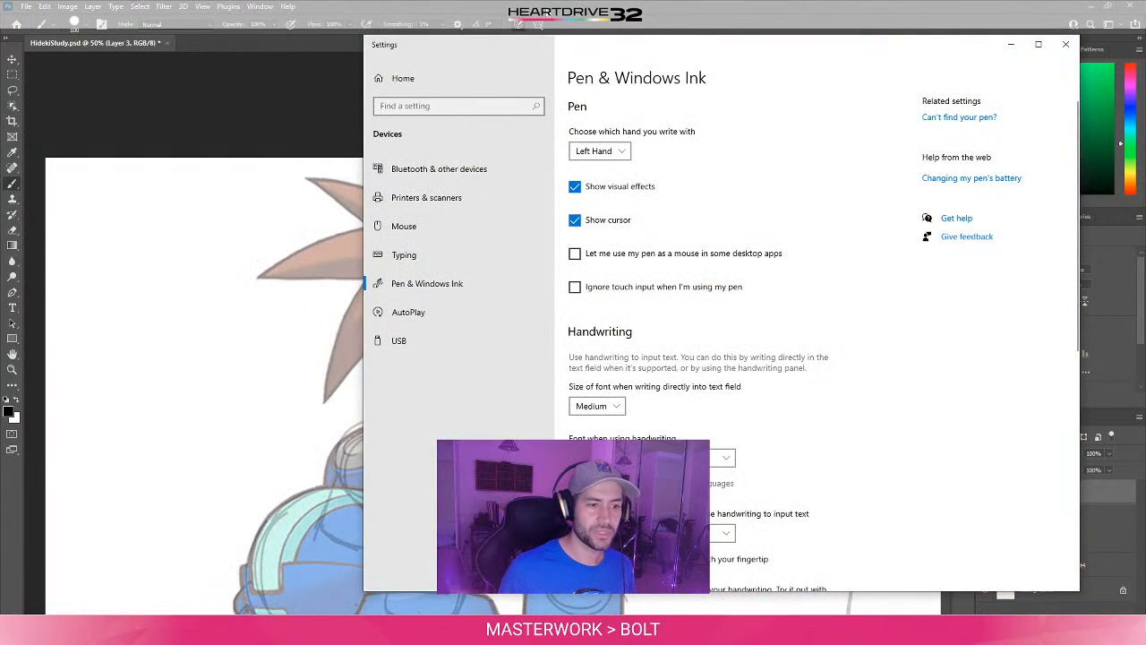
left_click(1066, 44)
- Examine the Grip Pen's pen and mapping settings and the general options in Wacom Tablet Properties
key("super")
type("wacom")
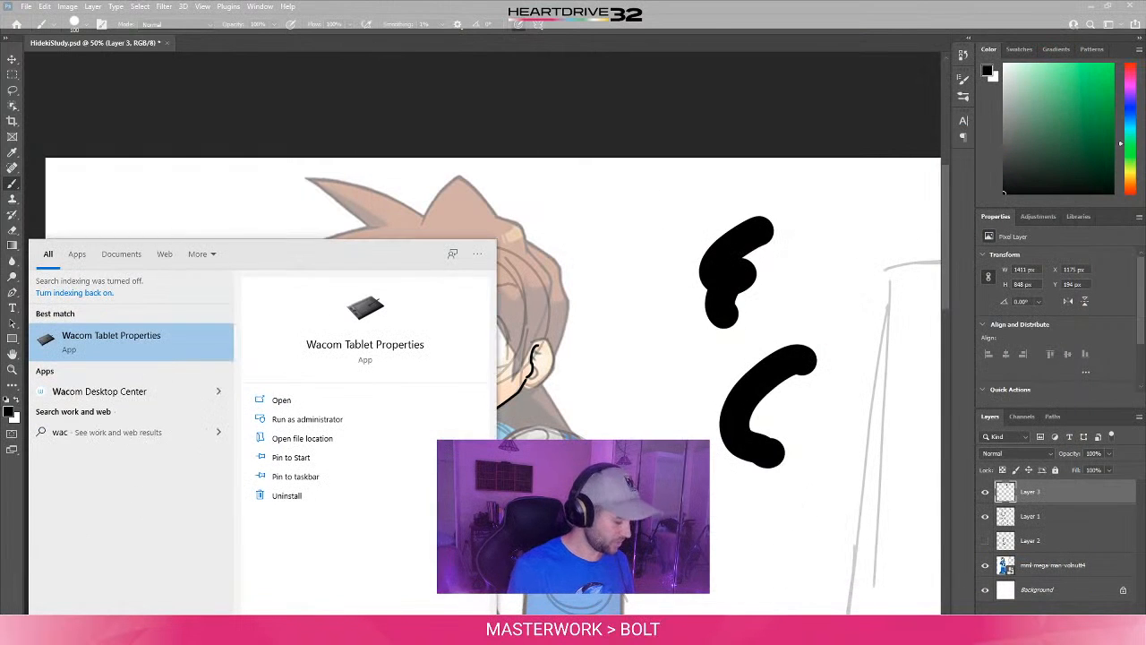
left_click(171, 341)
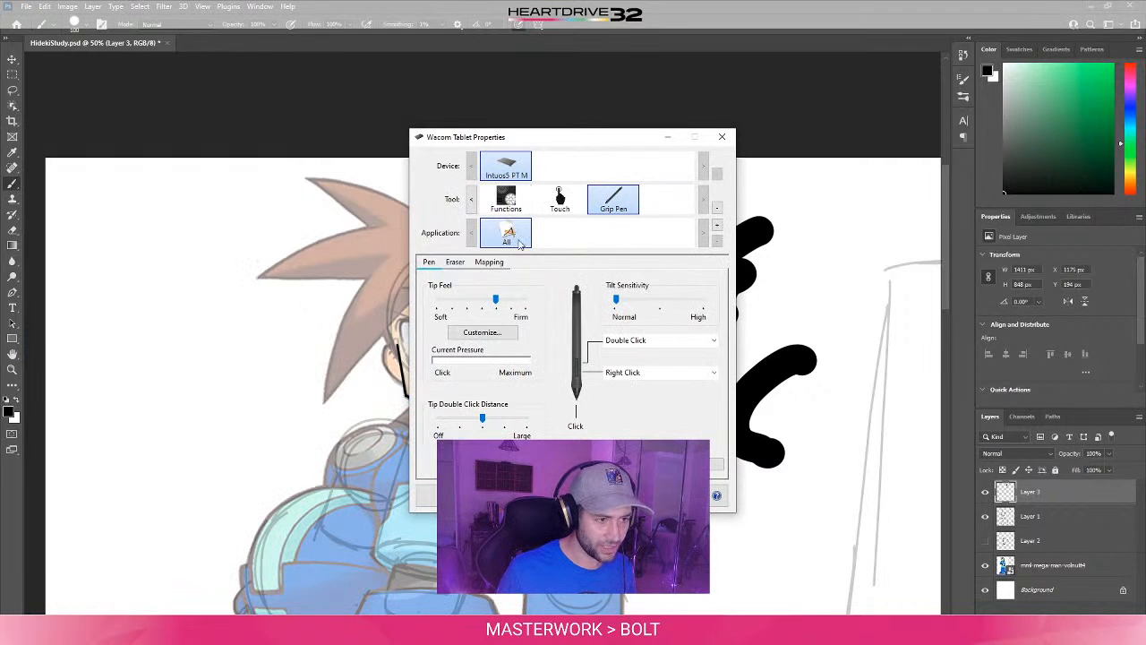
left_click(492, 263)
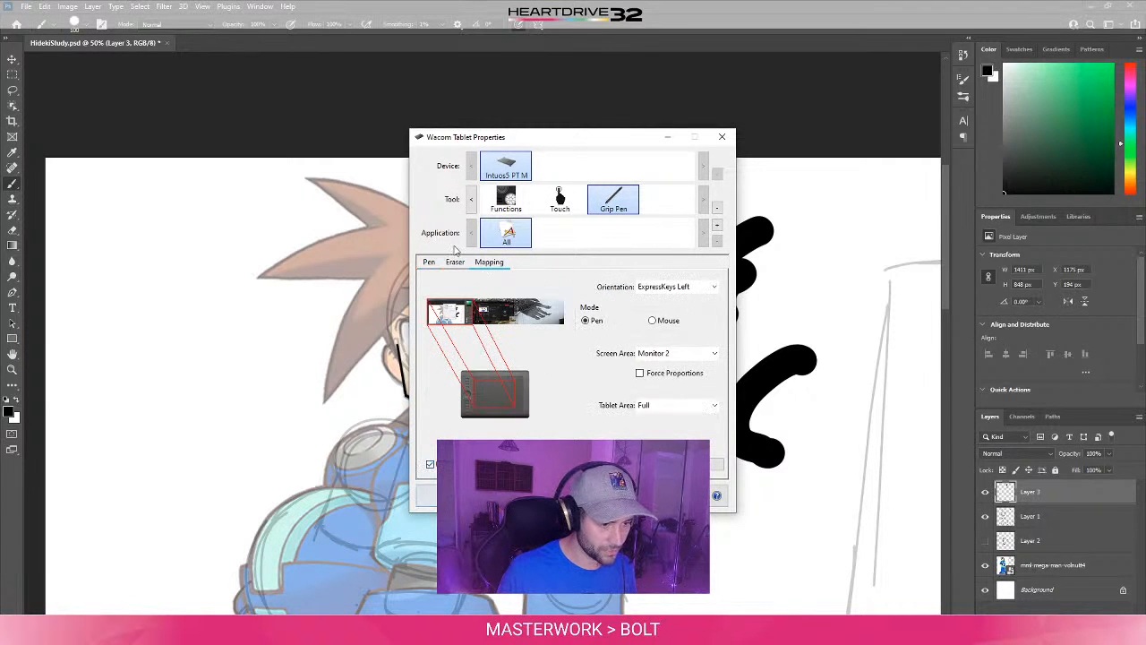
left_click(429, 262)
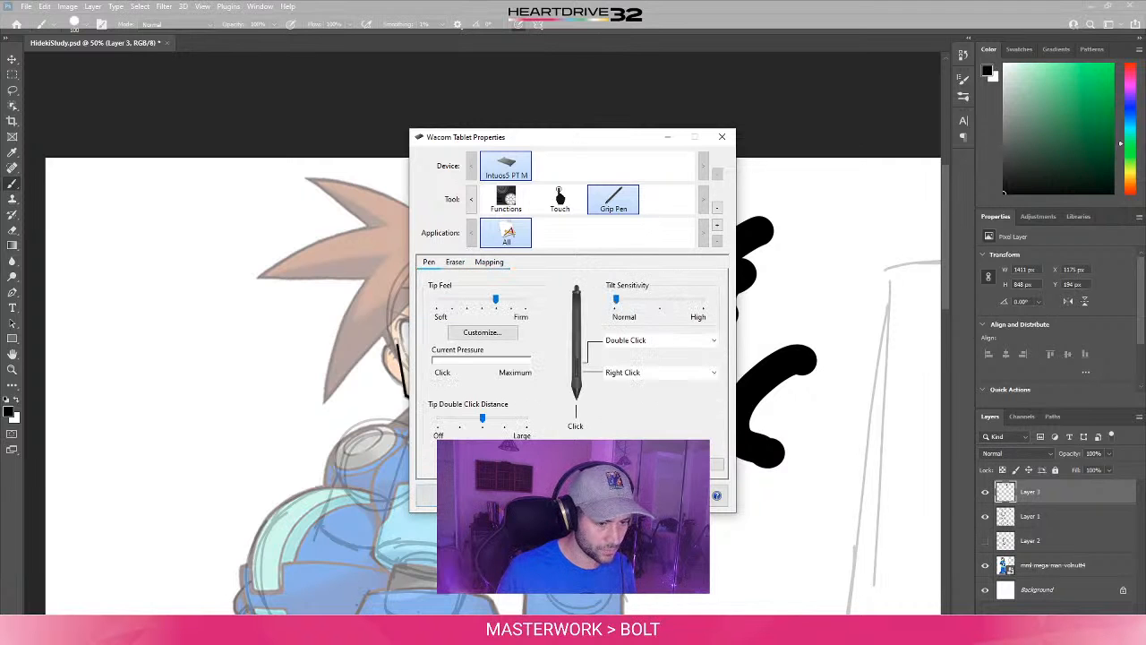
left_click(524, 495)
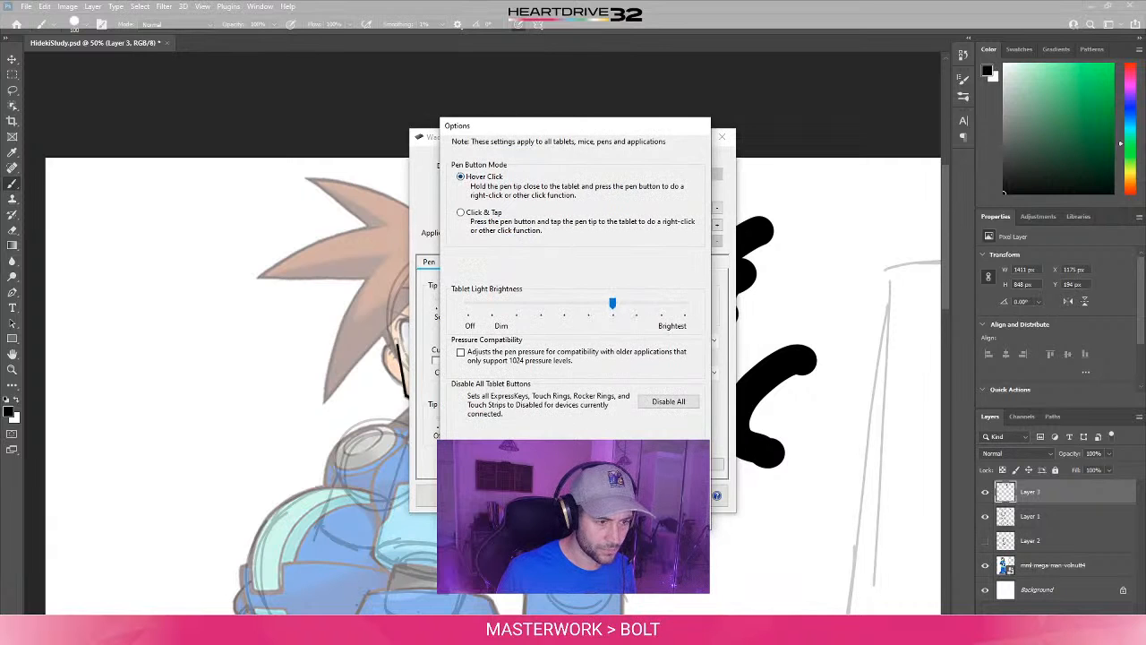
key("Return")
left_click(476, 265)
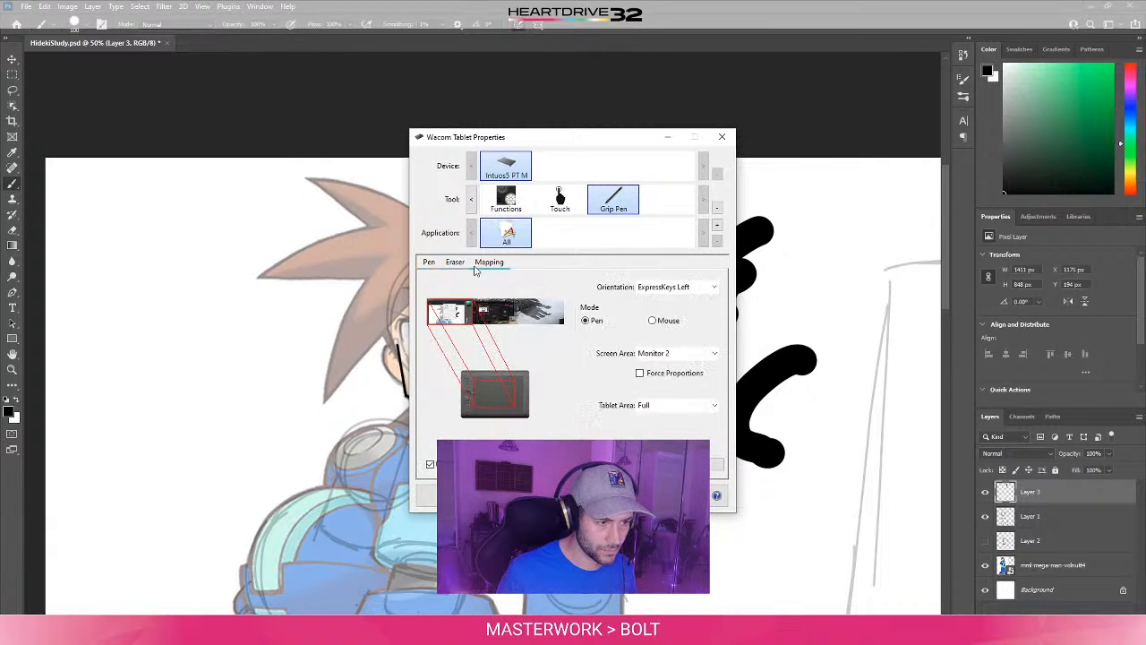
left_click(429, 262)
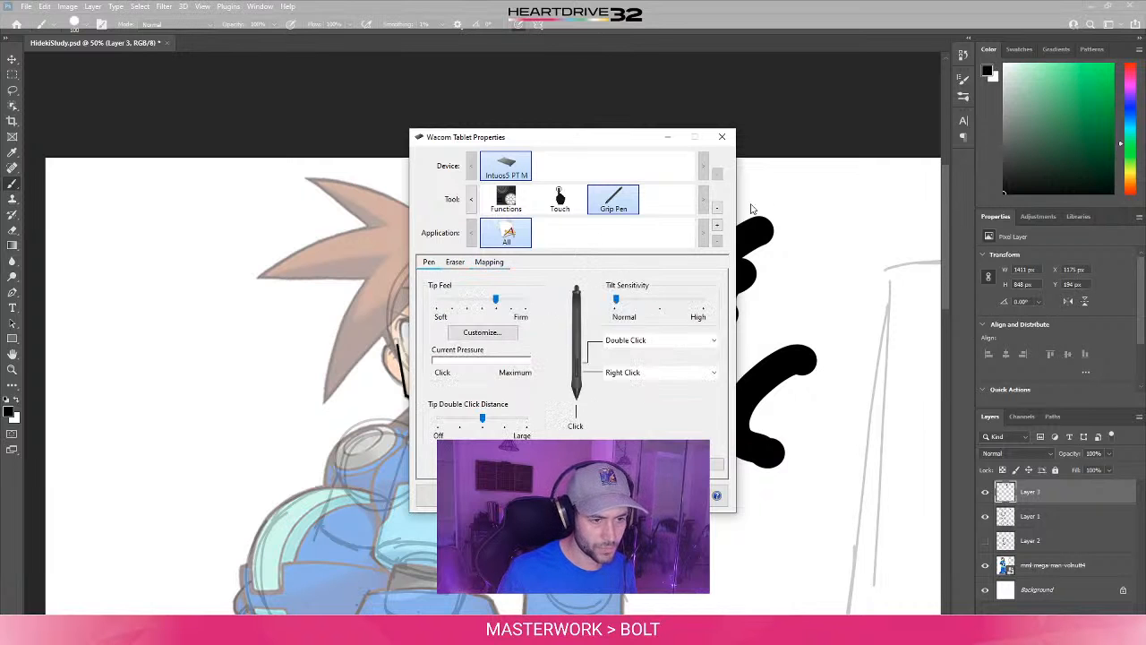
left_click(722, 136)
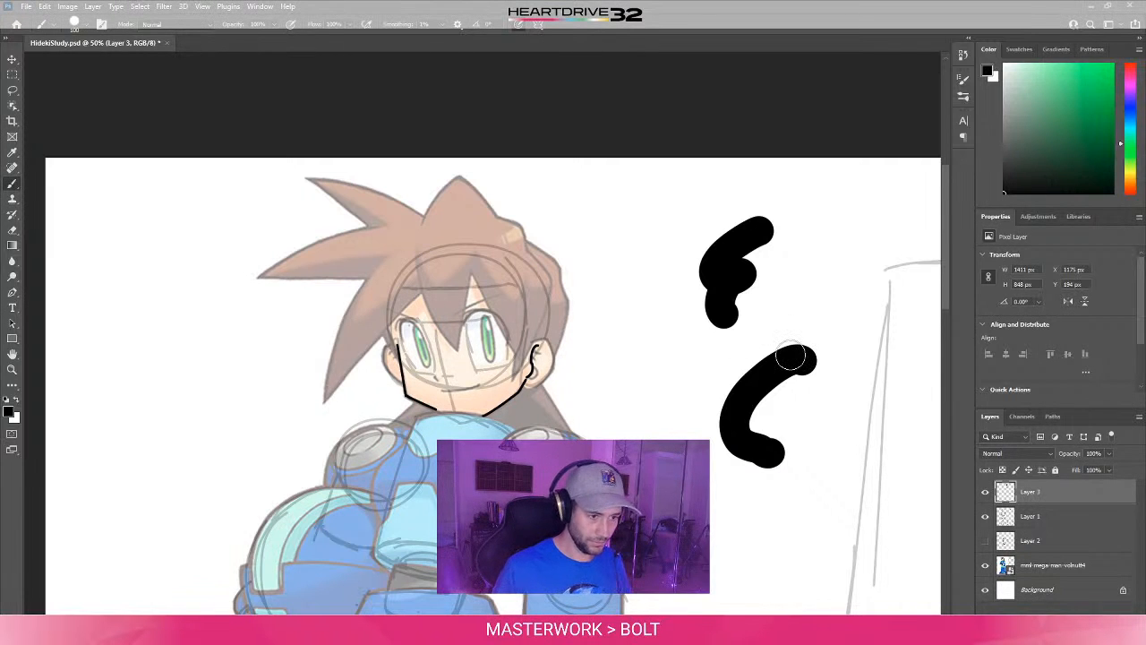
- Test the pen pressure with short strokes beside the head and erase all test marks and face line work from Layer 3
mouse_move(599, 370)
left_mouse_down()
mouse_move(663, 377)
mouse_move(637, 408)
mouse_move(668, 409)
mouse_move(680, 368)
mouse_move(672, 426)
left_mouse_up()
key("e")
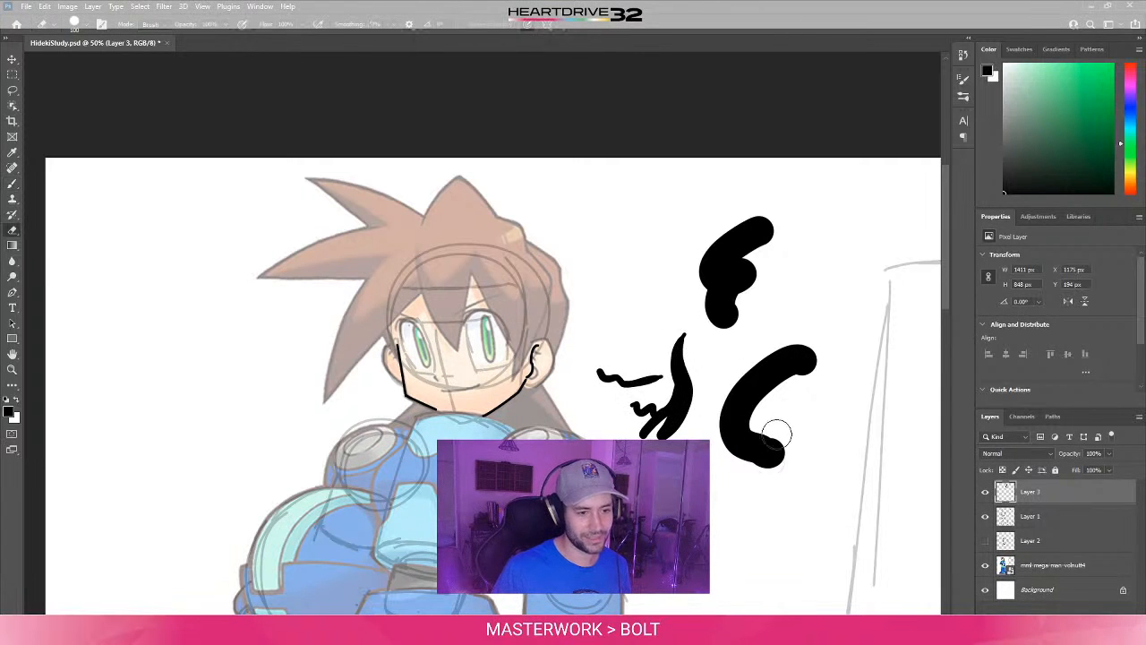
key("bracketright")
key("bracketright")
key("bracketright")
key("bracketright")
mouse_move(767, 461)
left_mouse_down()
mouse_move(767, 418)
mouse_move(711, 254)
left_mouse_up()
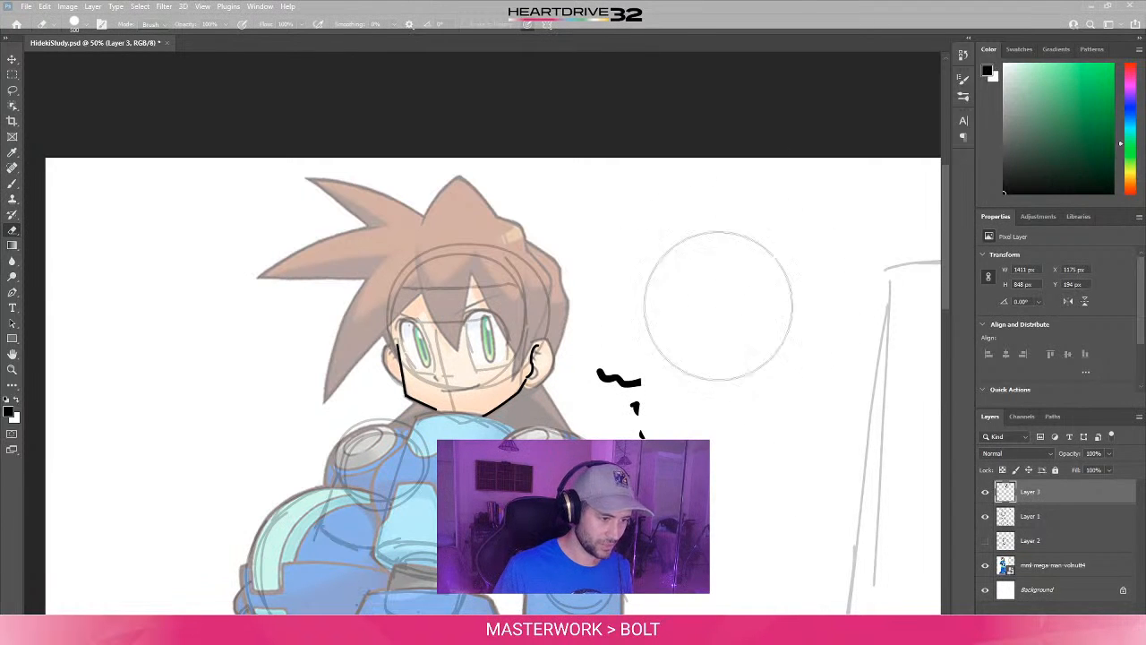
left_click_drag(678, 384, 675, 409)
mouse_move(409, 374)
left_mouse_down()
mouse_move(392, 380)
mouse_move(473, 384)
mouse_move(598, 361)
left_mouse_up()
key("bracketleft")
key("bracketleft")
key("bracketleft")
key("bracketleft")
key("bracketleft")
key("bracketleft")
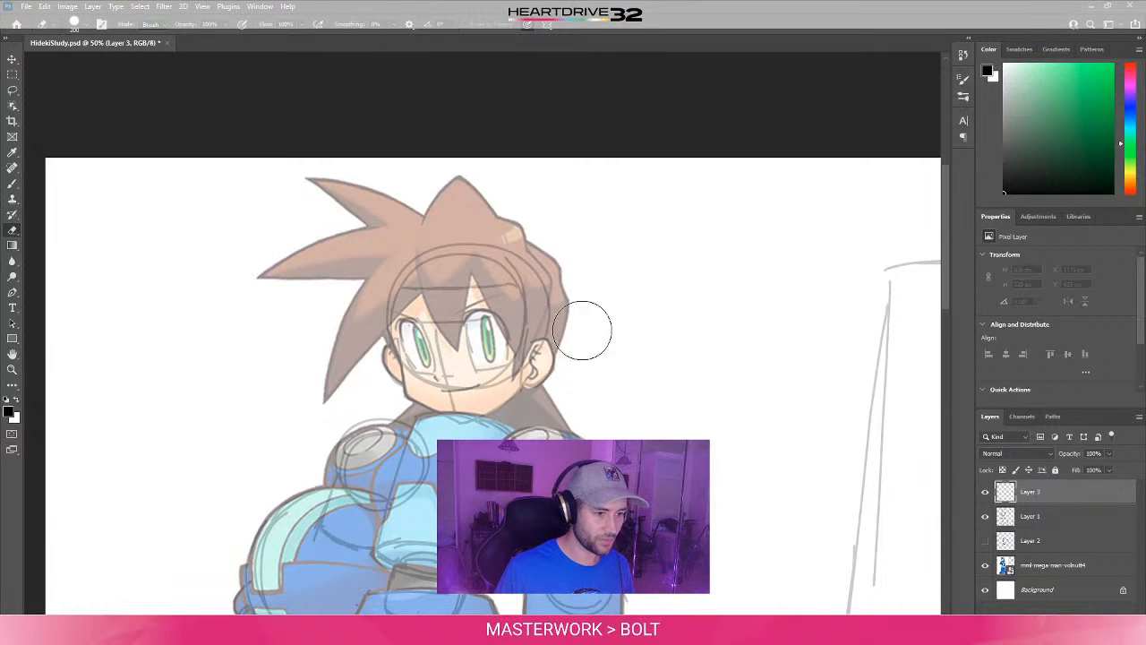
- Try the 100 px brush with strokes near the jaw and beside the head, undoing each one
key("b")
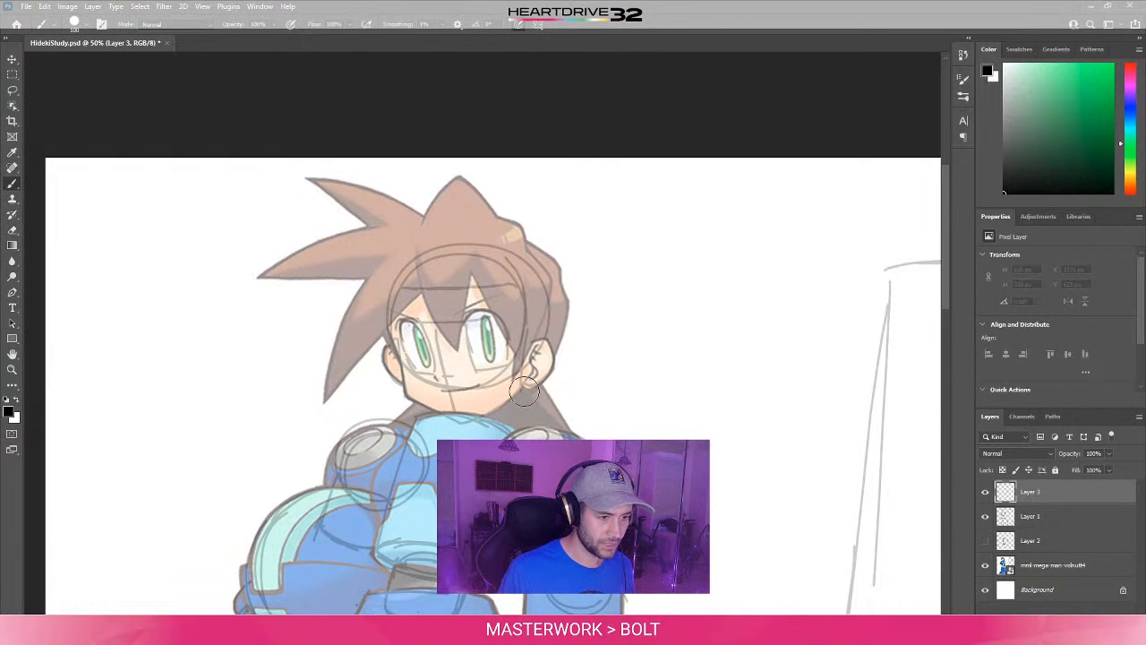
left_click_drag(466, 434, 550, 367)
key("ctrl+z")
left_click_drag(652, 435, 732, 390)
key("ctrl+z")
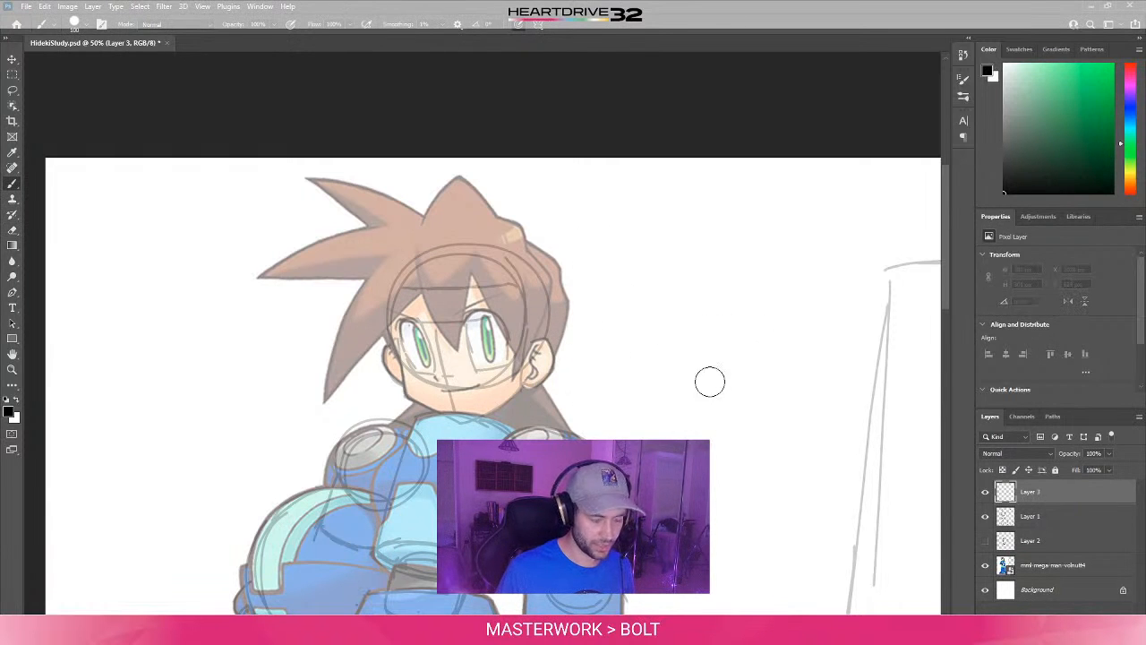
- Try the pen pressure with curved and S-shaped strokes using a smaller brush beside the figure, undoing all of them
left_click_drag(633, 397, 732, 400)
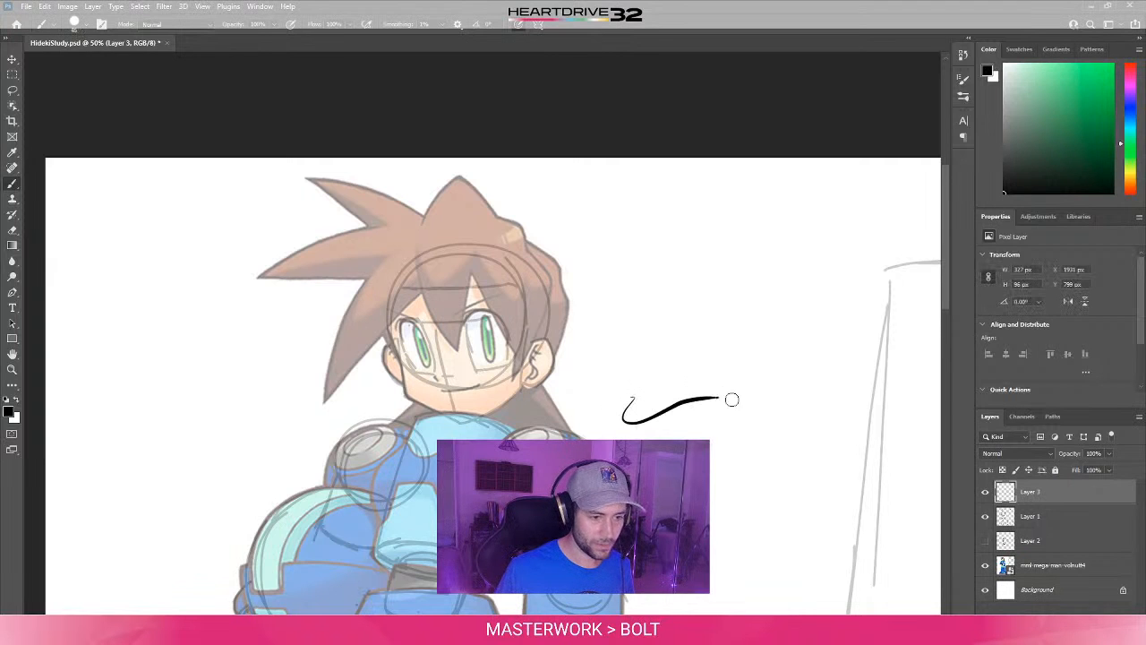
left_click_drag(682, 452, 778, 480)
key("ctrl+z")
key("ctrl+z")
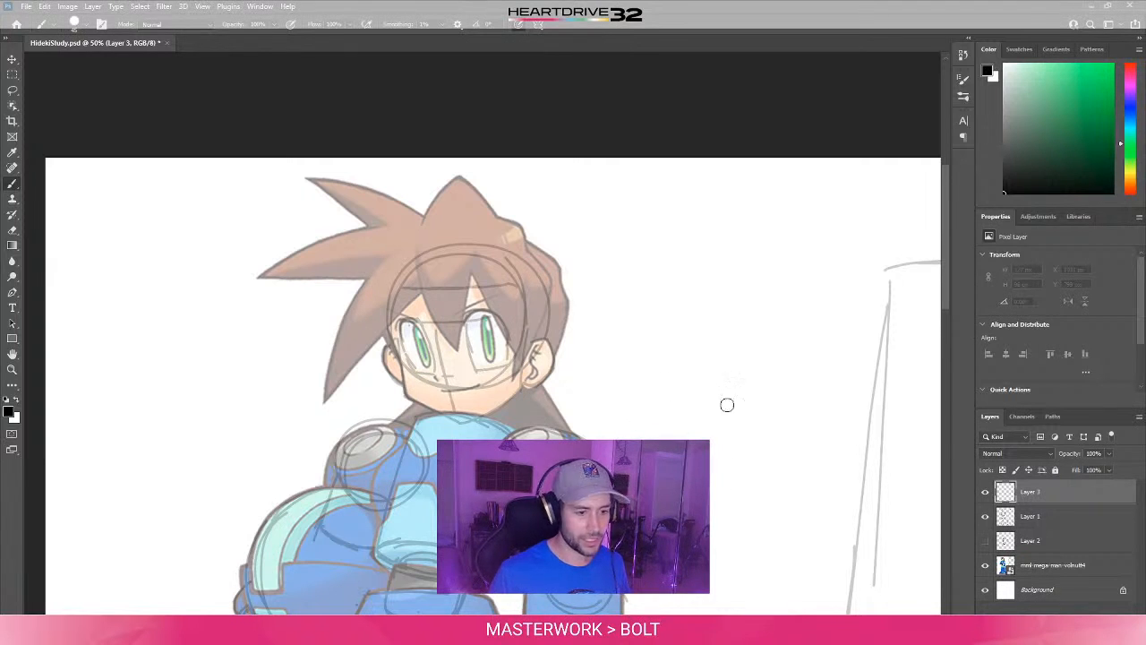
mouse_move(722, 388)
left_mouse_down()
mouse_move(713, 443)
mouse_move(654, 470)
left_mouse_up()
left_click_drag(685, 494, 735, 481)
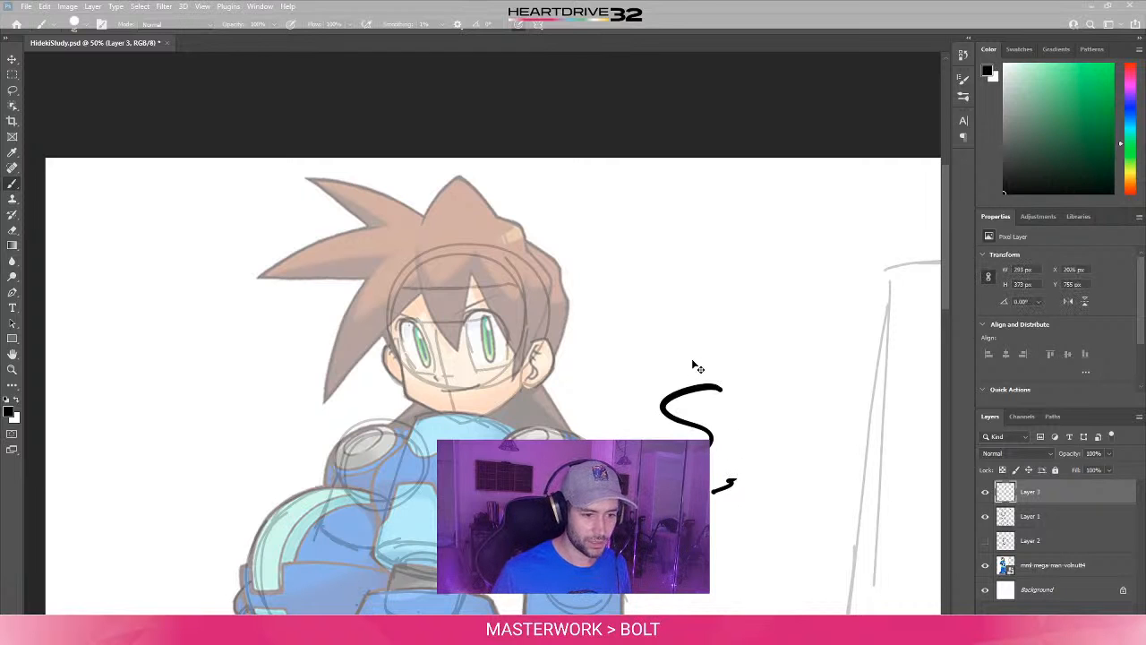
key("ctrl+z")
key("ctrl+z")
left_click_drag(637, 365, 700, 385)
left_click_drag(686, 411, 761, 383)
mouse_move(733, 414)
left_mouse_down()
mouse_move(716, 437)
mouse_move(815, 466)
left_mouse_up()
key("ctrl+z")
key("ctrl+z")
key("ctrl+z")
key("ctrl+z")
key("ctrl+z")
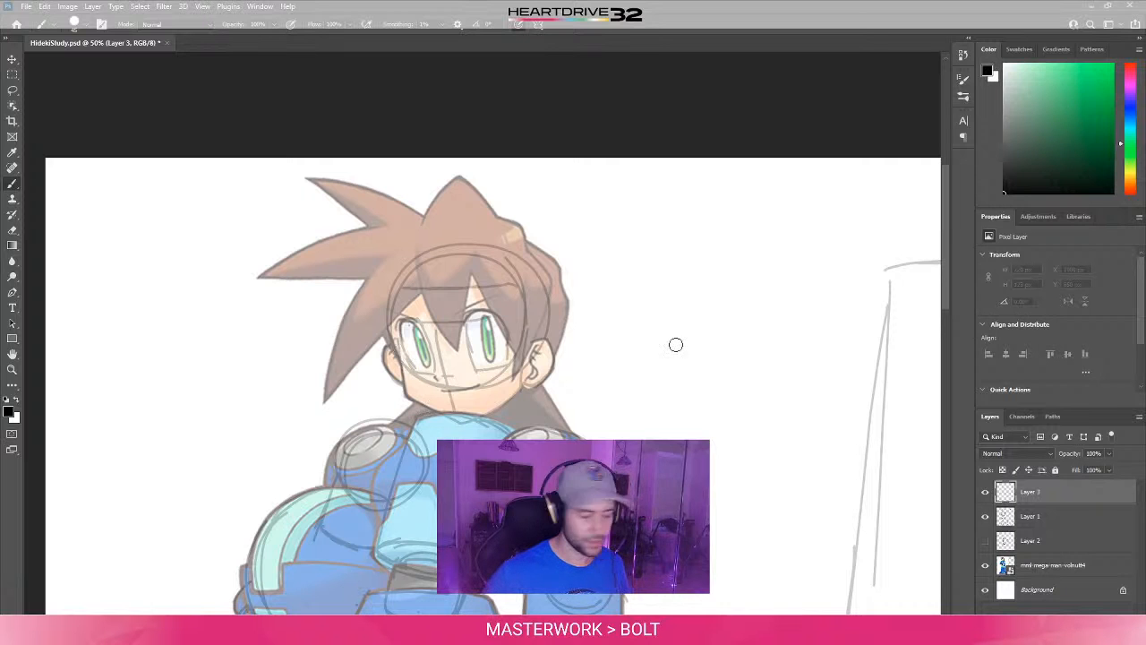
- Set the Grip Pen's Tip Feel to the middle notch in Wacom Tablet Properties and try a test stroke, undoing it
key("super")
type("wac")
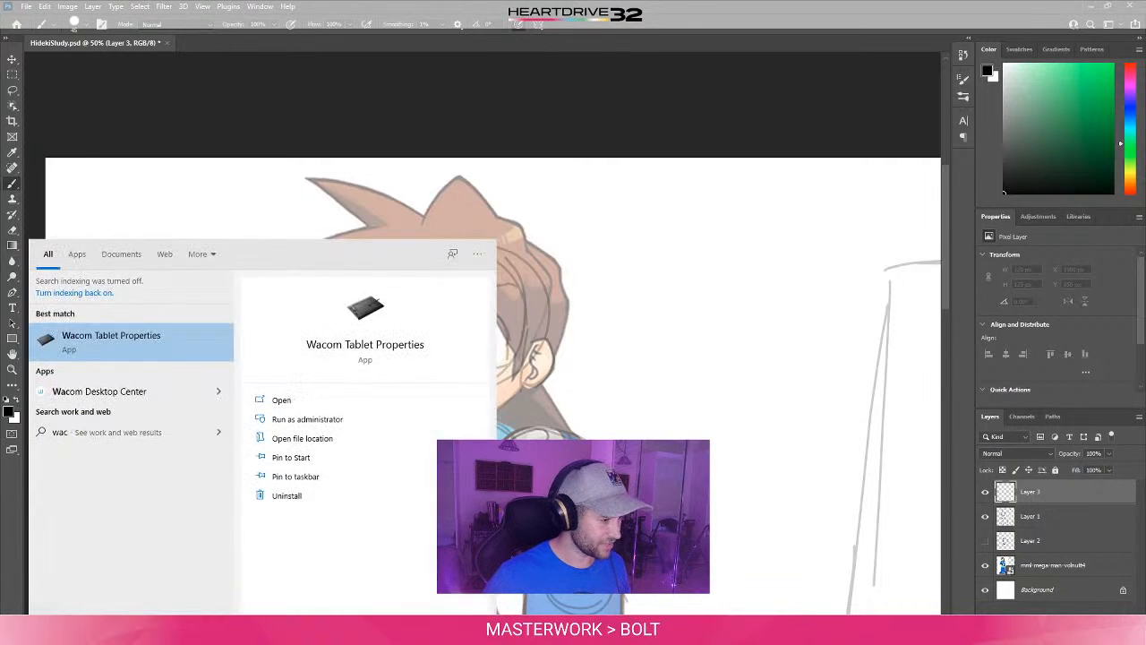
left_click(73, 341)
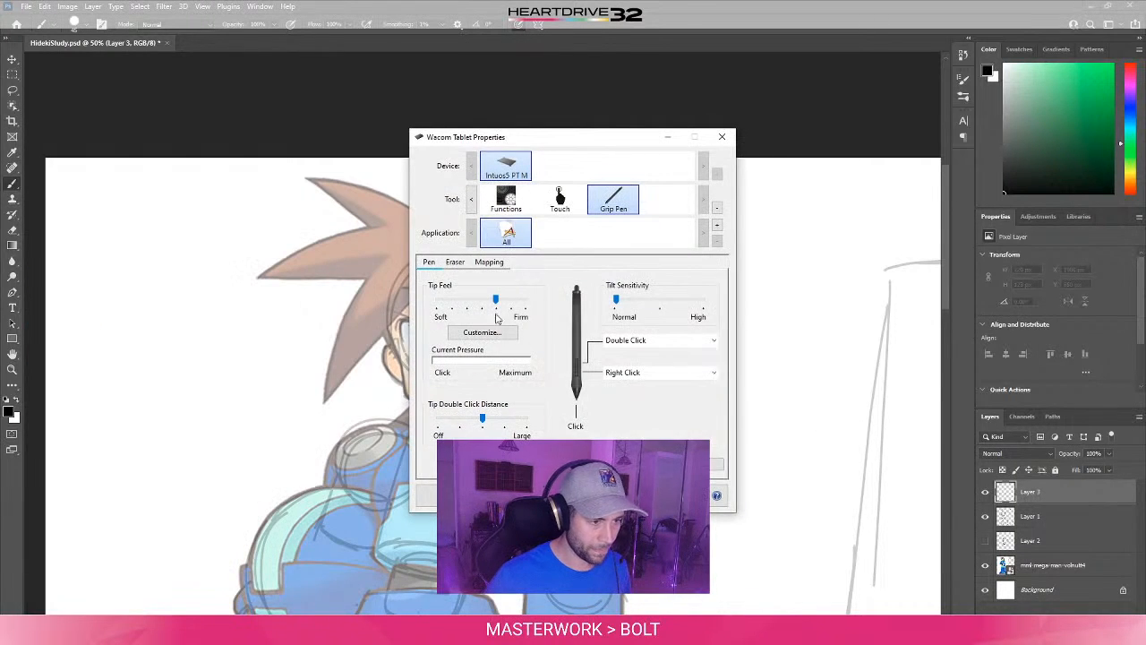
left_click(483, 308)
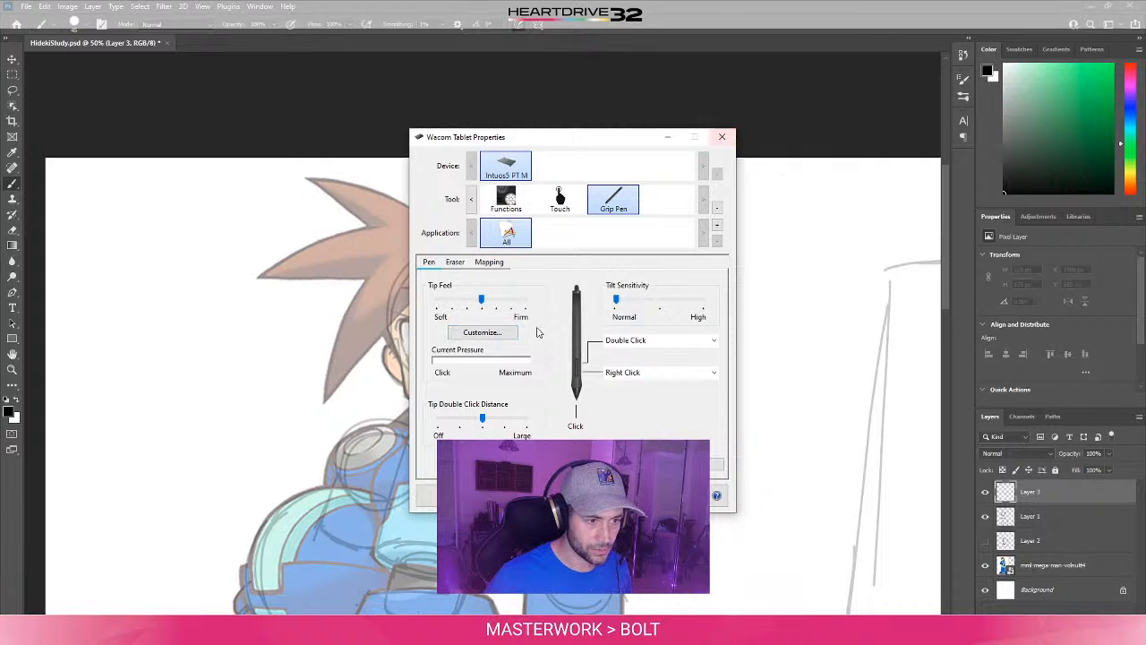
left_click(722, 137)
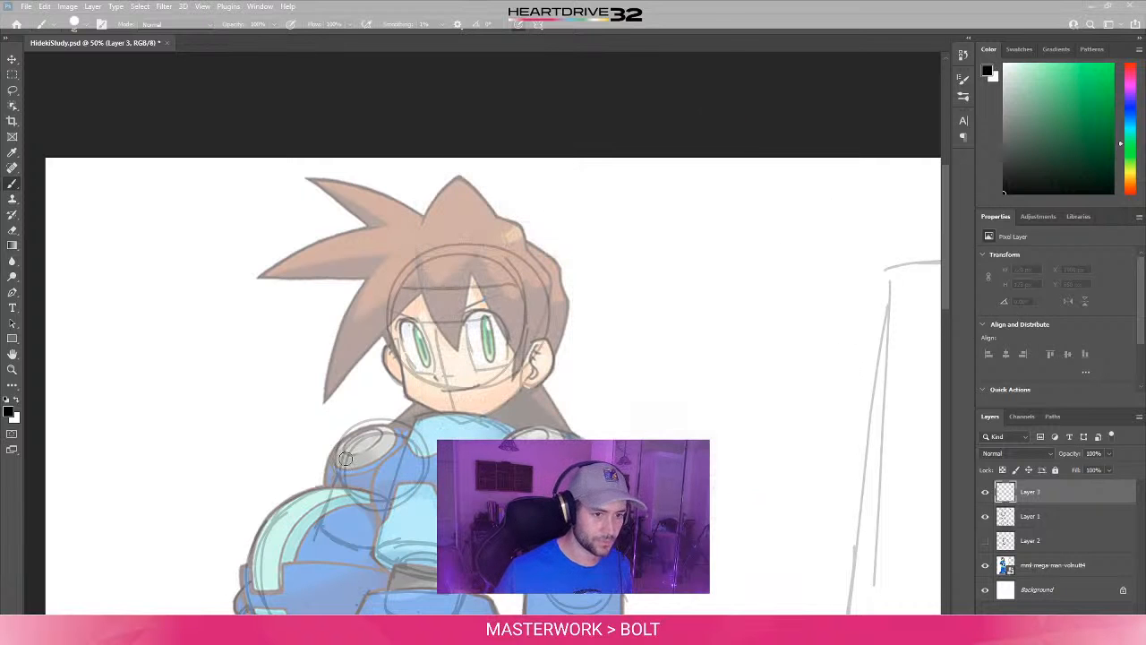
mouse_move(670, 297)
left_mouse_down()
mouse_move(624, 349)
mouse_move(764, 317)
left_mouse_up()
key("ctrl+z")
key("ctrl+z")
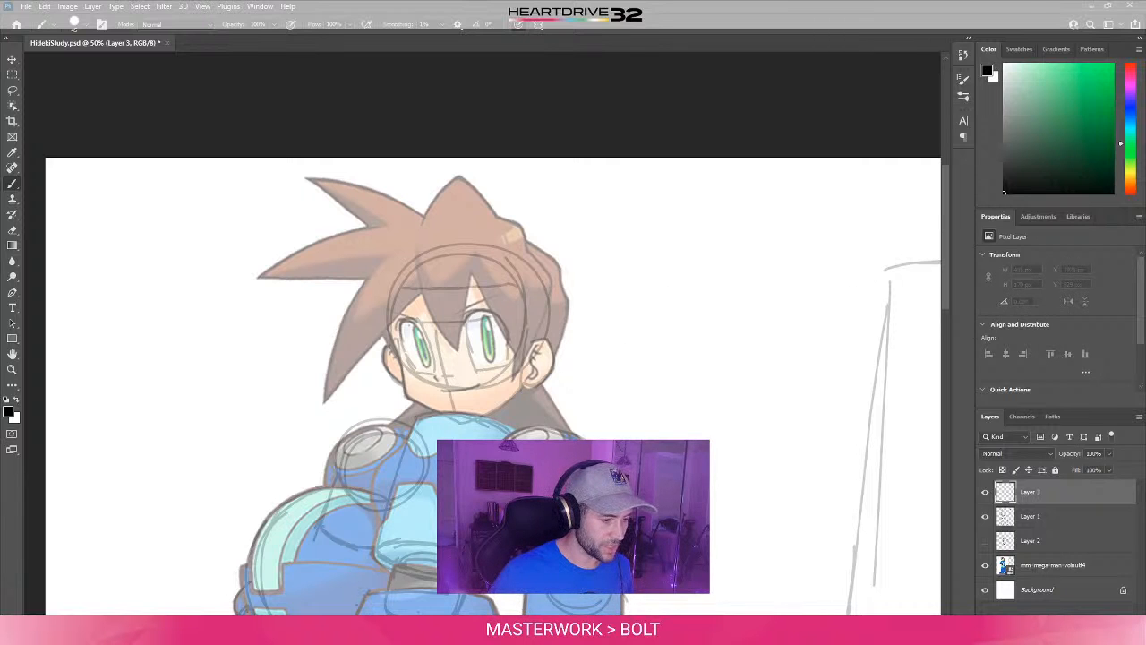
- Set the Grip Pen's Tip Feel to the third notch from Soft in Wacom Tablet Properties
key("super")
type("wacom")
left_click(83, 333)
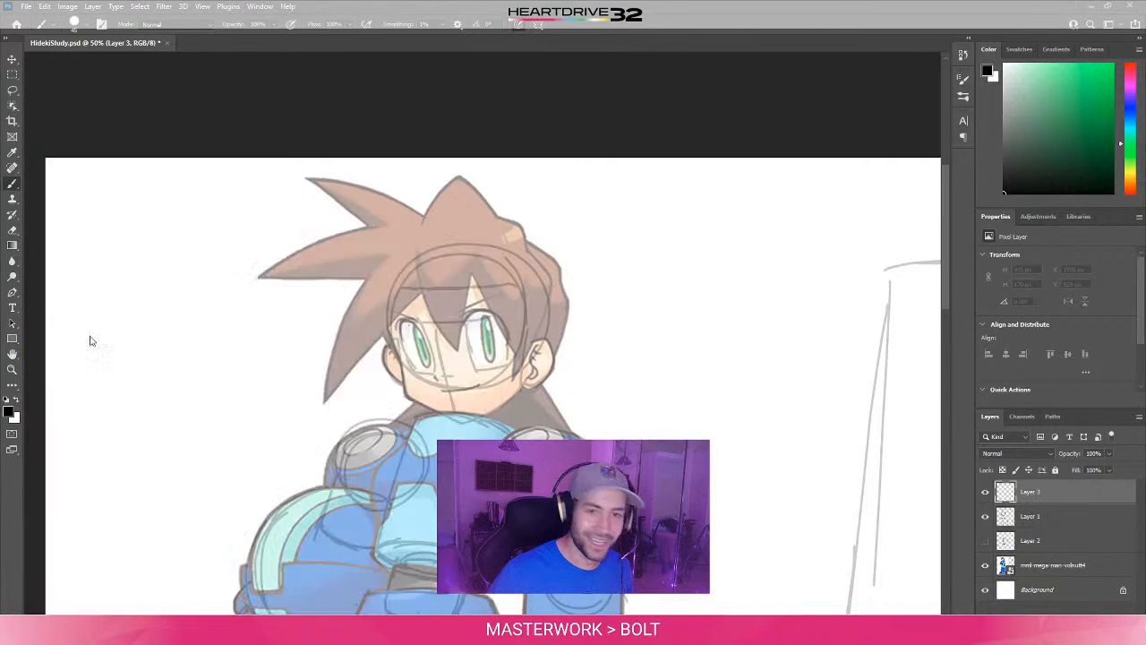
left_click_drag(482, 300, 474, 301)
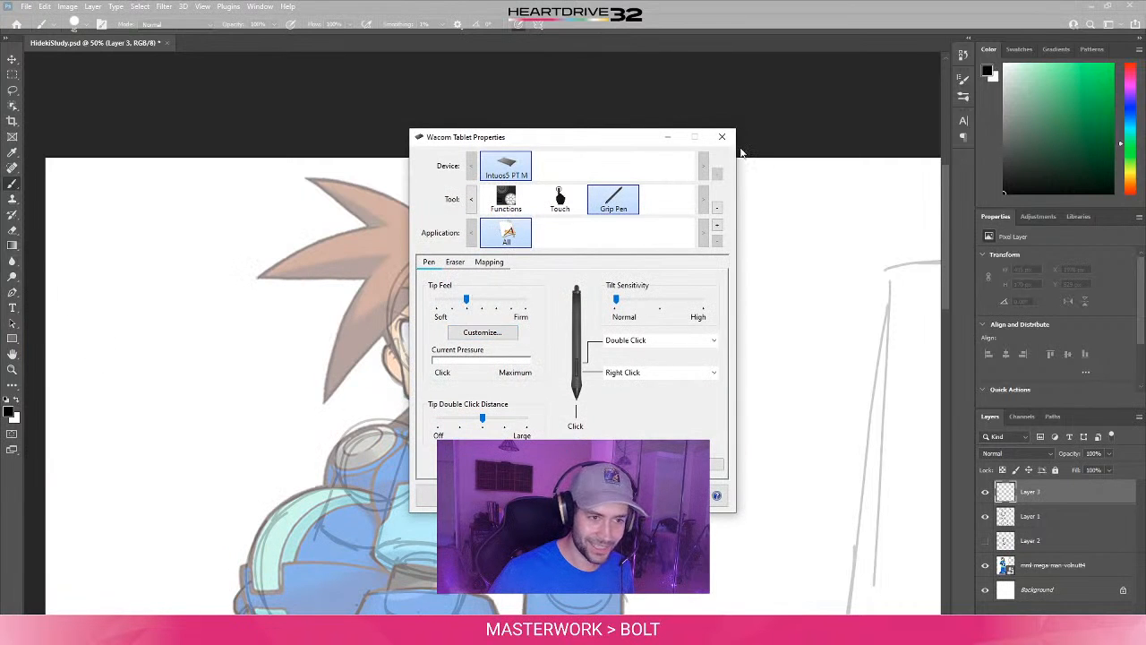
left_click(722, 137)
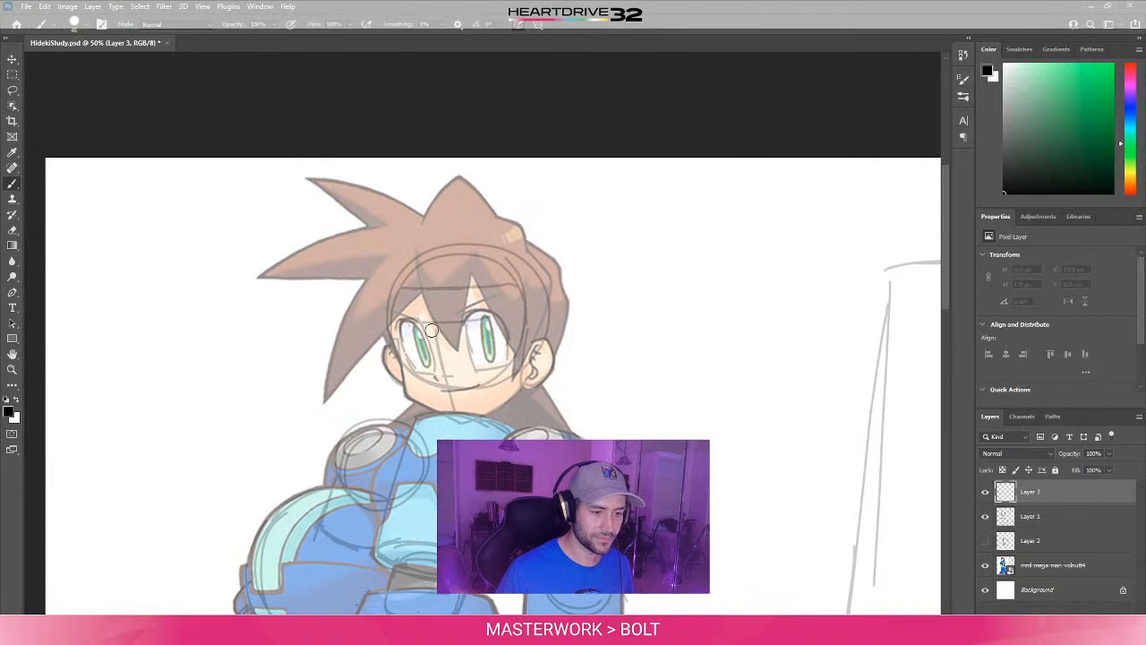
- Try the softer tip feel with slanted strokes beside the head, undoing each one
left_click_drag(483, 400, 668, 291)
key("ctrl+z")
left_click_drag(662, 353, 742, 341)
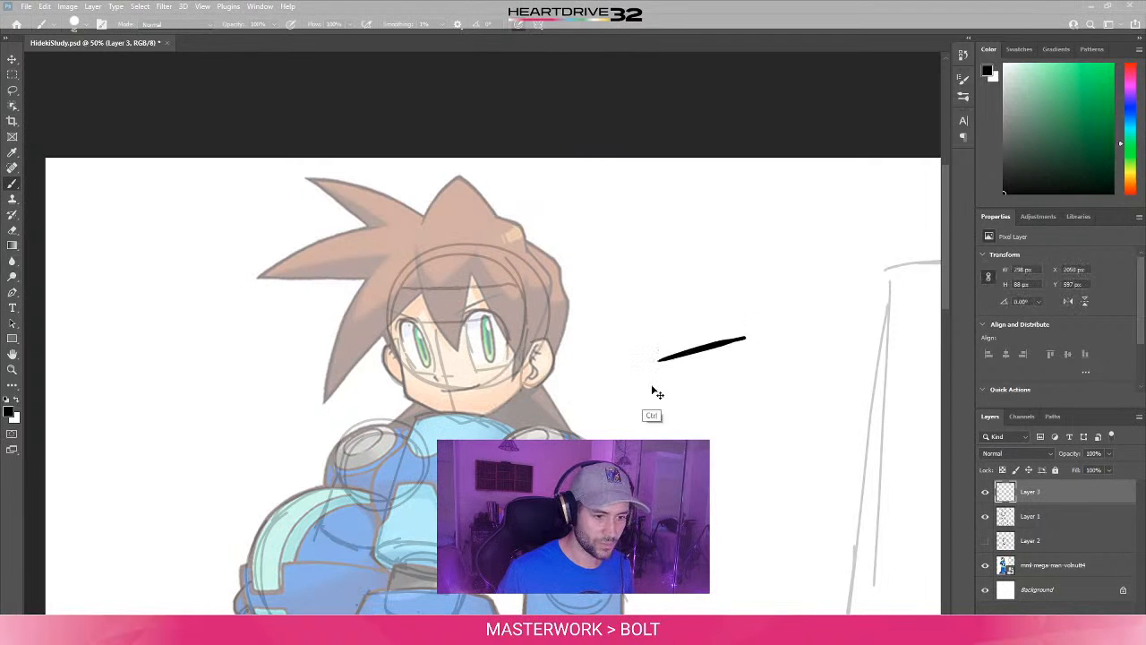
key("ctrl+z")
left_click_drag(620, 395, 733, 362)
key("ctrl+z")
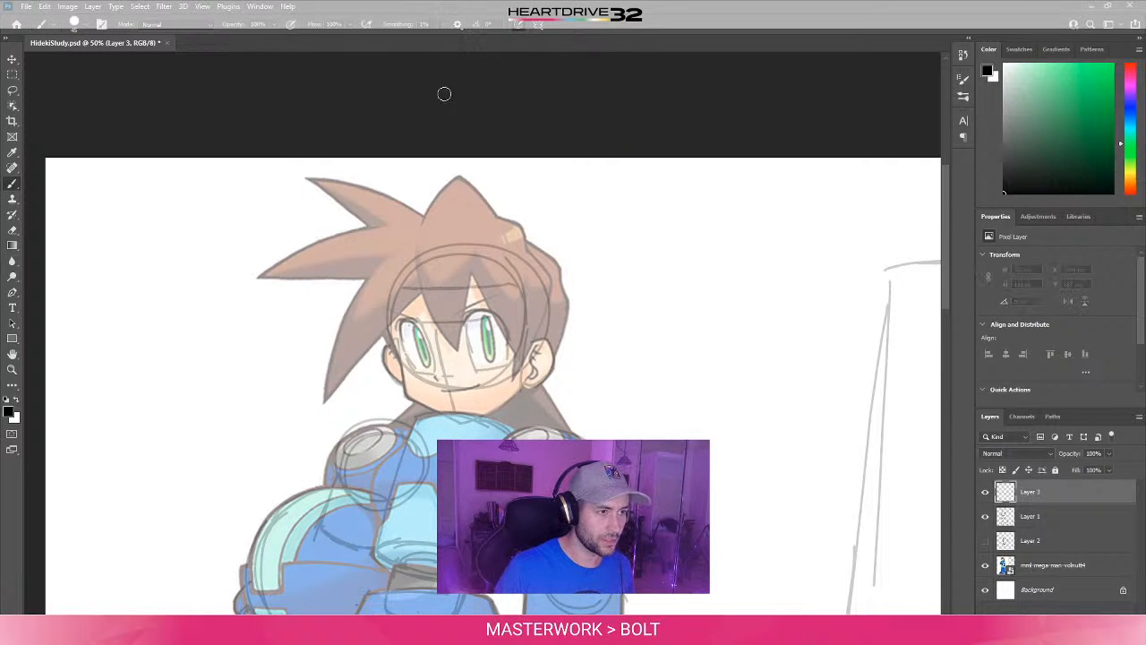
- Set the brush smoothing to 0% and try it with wavy test strokes beside the head, undoing each one
left_click(429, 24)
key("ctrl+a")
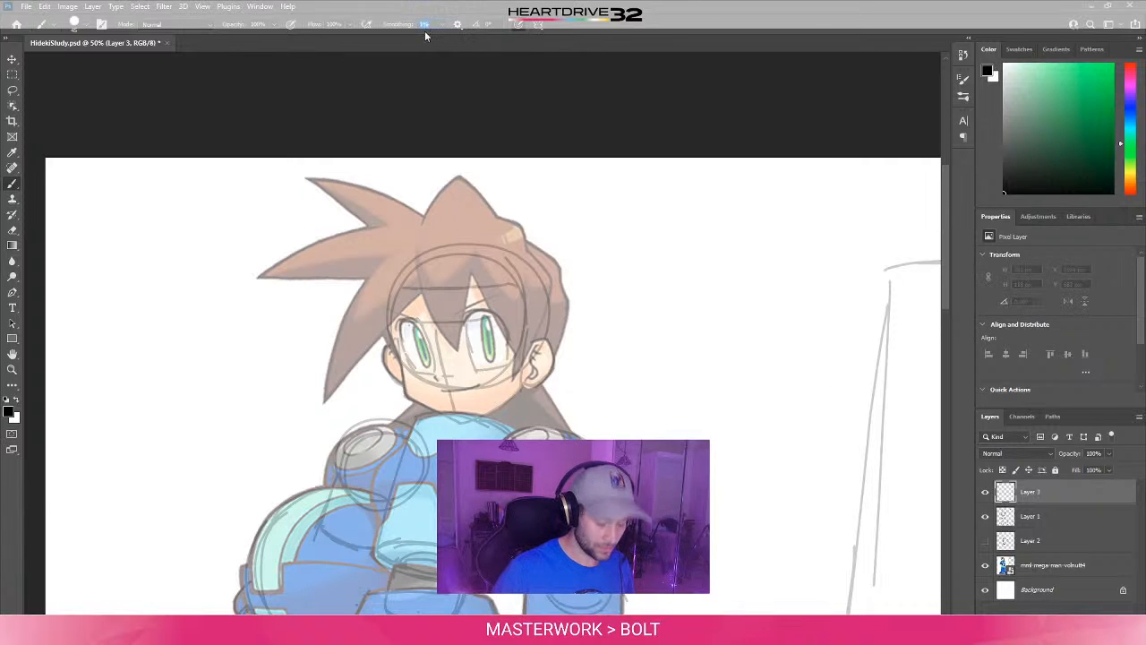
mouse_move(639, 343)
left_mouse_down()
mouse_move(669, 376)
mouse_move(745, 347)
left_mouse_up()
key("ctrl+z")
mouse_move(621, 379)
left_mouse_down()
mouse_move(649, 365)
mouse_move(726, 363)
left_mouse_up()
key("z")
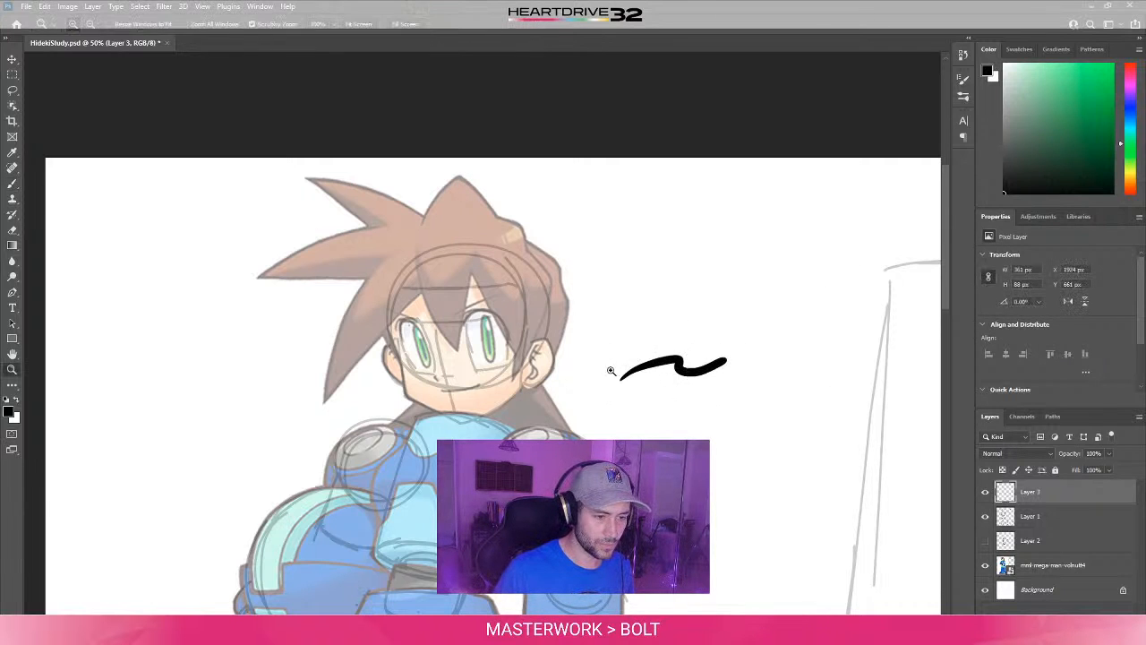
key("b")
key("ctrl+z")
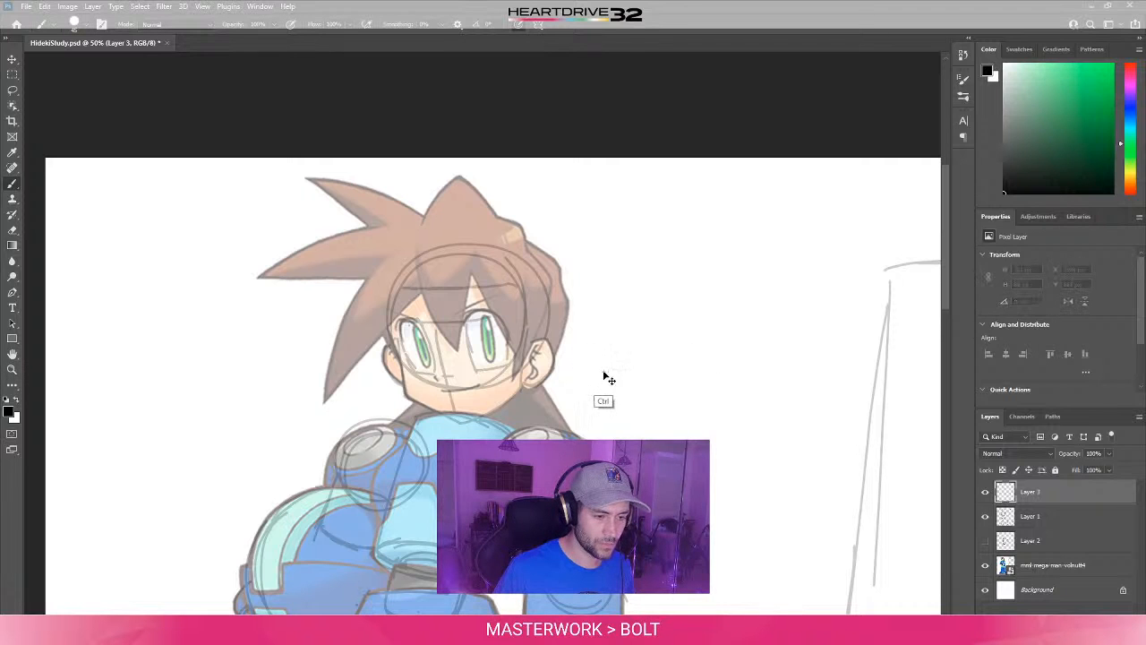
left_click_drag(663, 366, 711, 347)
key("ctrl+z")
left_click_drag(627, 382, 708, 371)
key("ctrl+z")
left_click_drag(645, 405, 742, 376)
key("ctrl+z")
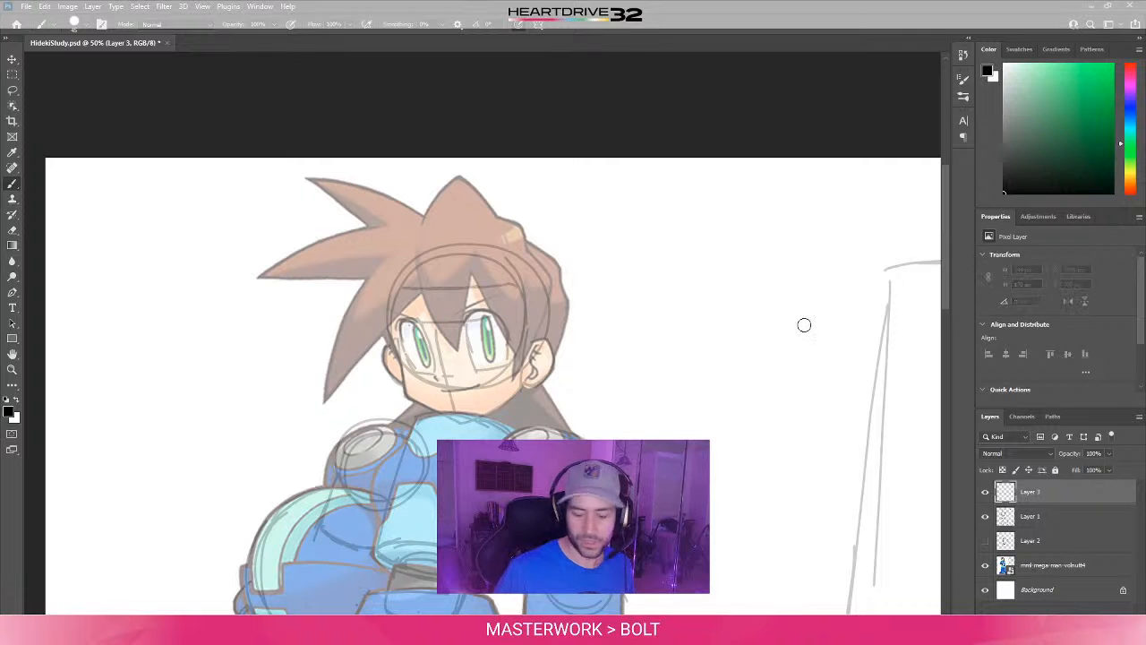
- Set the Grip Pen's Tip Feel to the second notch from Soft in Wacom Tablet Properties and close them
key("super")
type("wac")
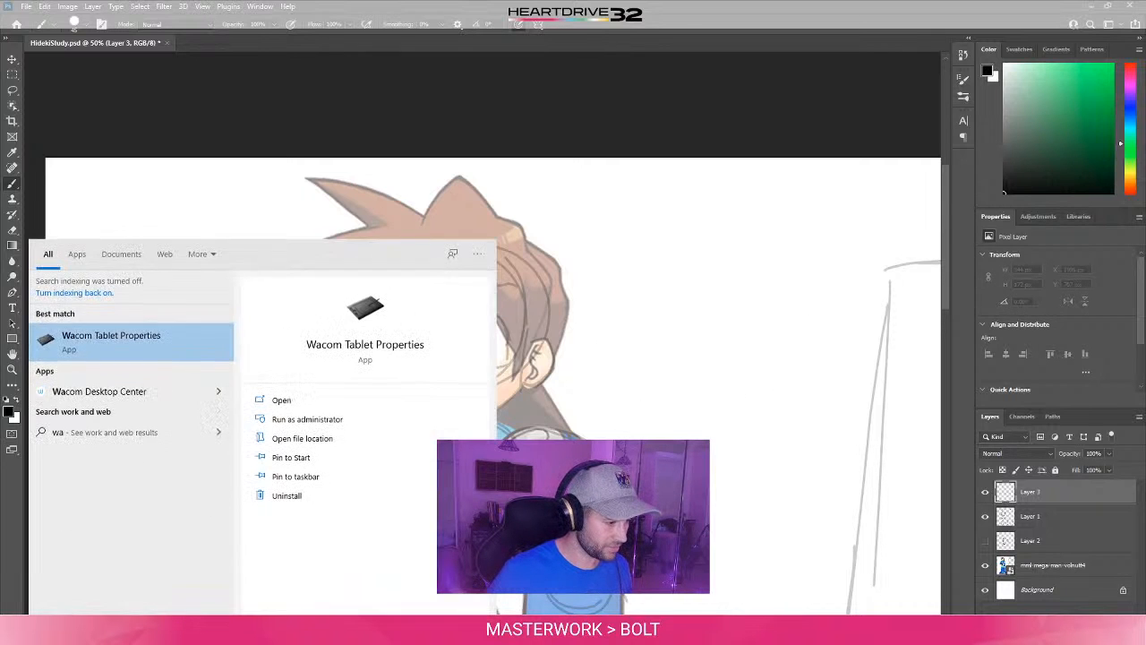
left_click(168, 341)
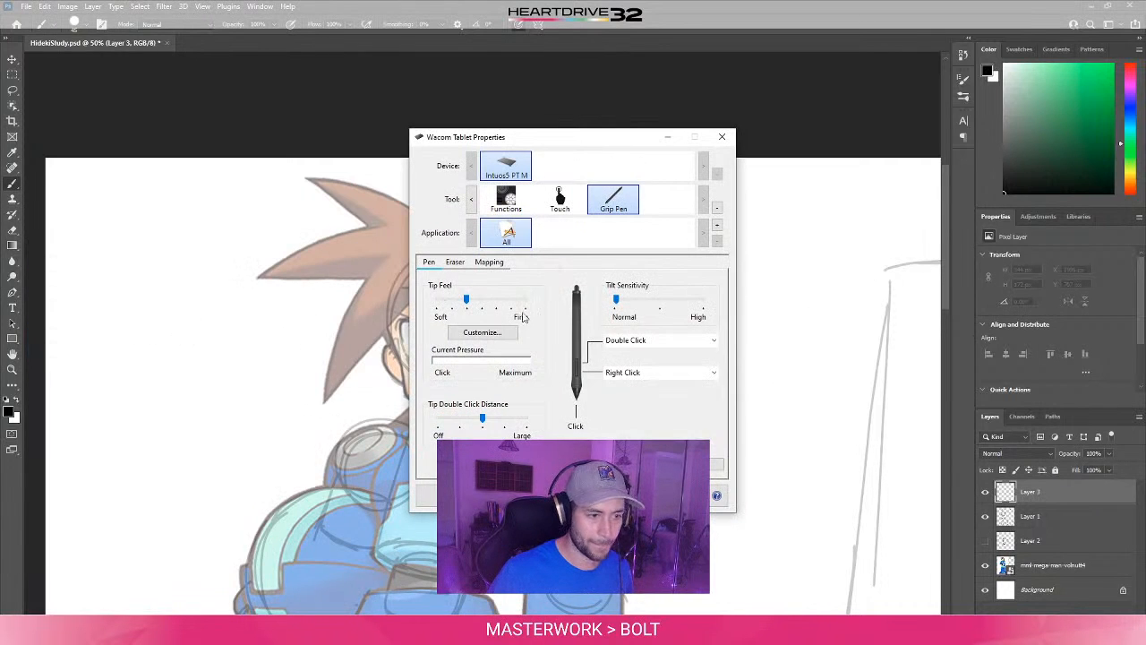
left_click(722, 137)
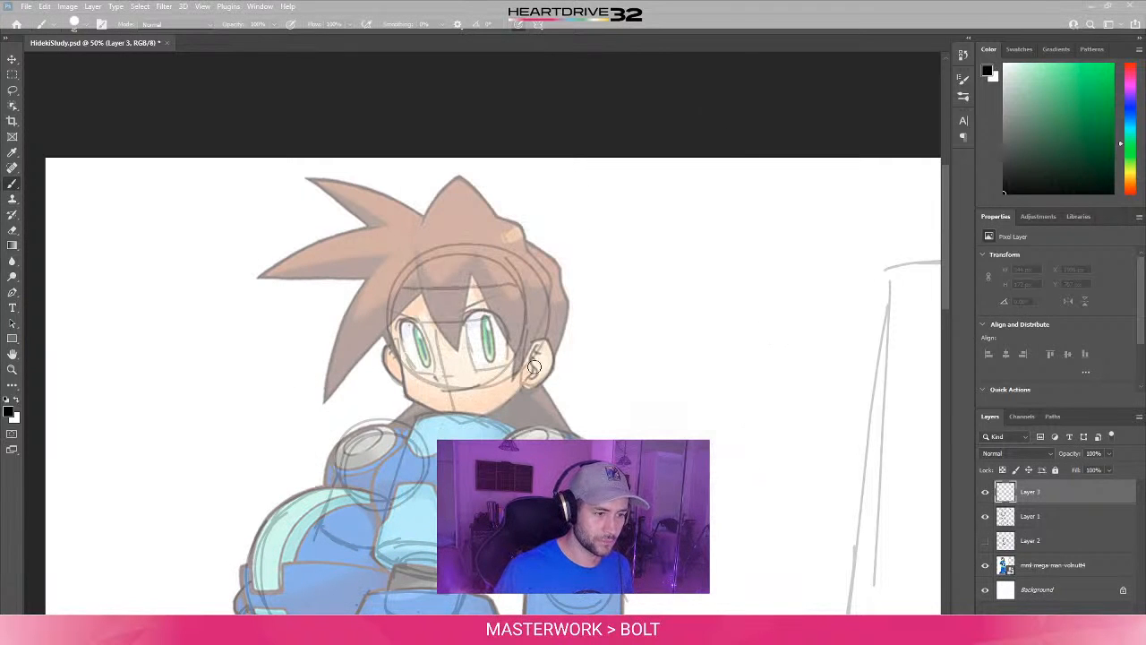
- Try the softened tip feel with strokes running from the ear onto the blank canvas, undoing each one
left_click_drag(536, 365, 637, 364)
key("ctrl+z")
mouse_move(578, 400)
left_mouse_down()
mouse_move(658, 381)
mouse_move(621, 402)
mouse_move(664, 383)
left_mouse_up()
key("ctrl+z")
key("ctrl+z")
key("ctrl+z")
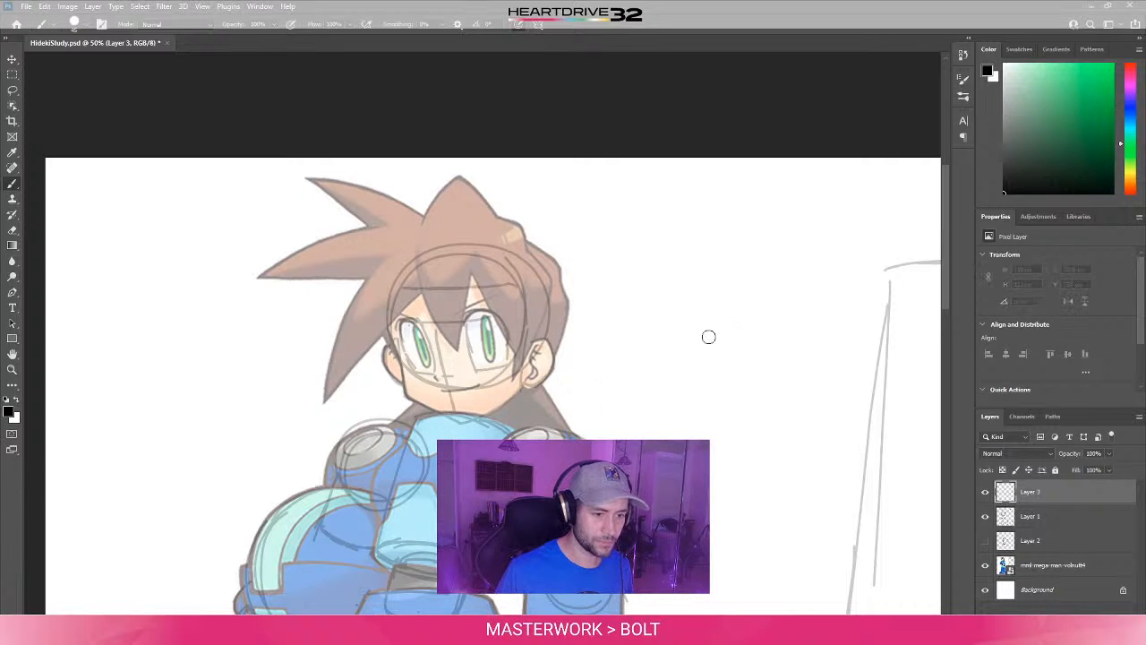
- Set the Grip Pen's Tip Feel to the fifth notch from Soft in Wacom Tablet Properties and try one stroke across the face, undoing it
key("super")
type("wac")
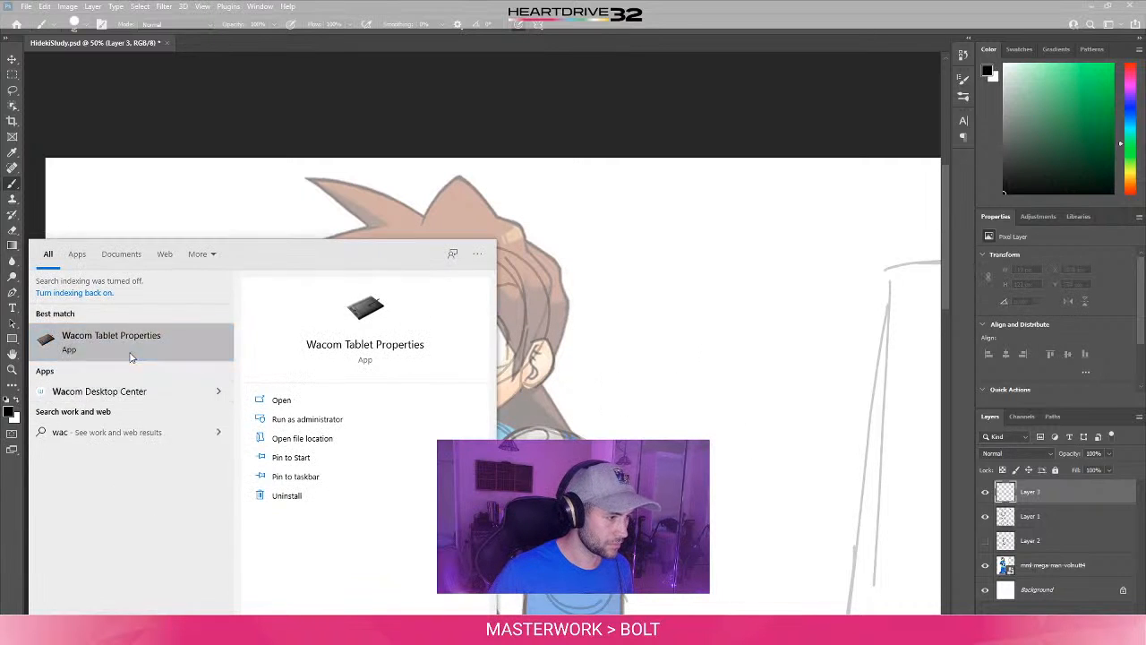
left_click(132, 354)
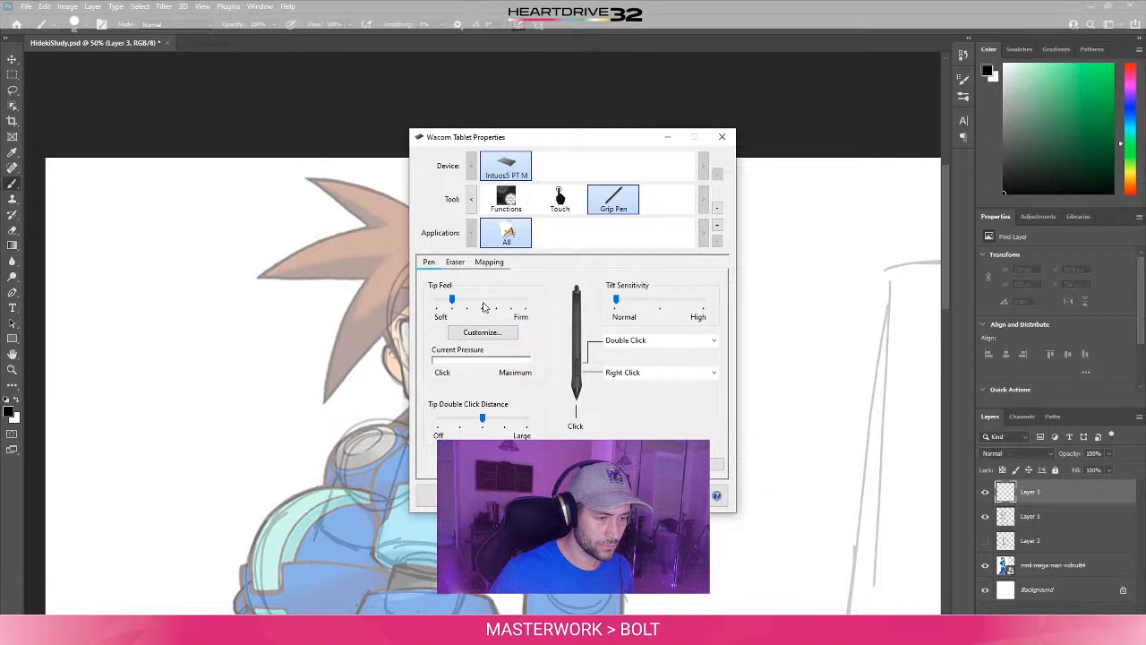
left_click(483, 307)
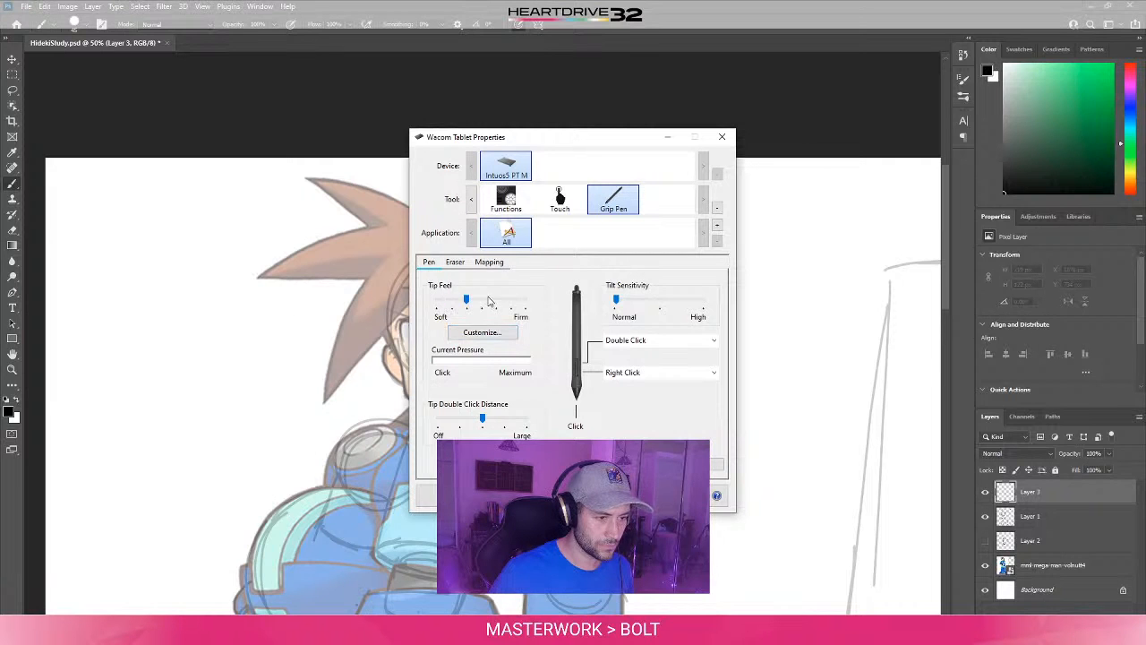
left_click(722, 136)
left_click_drag(461, 347, 582, 358)
key("ctrl+z")
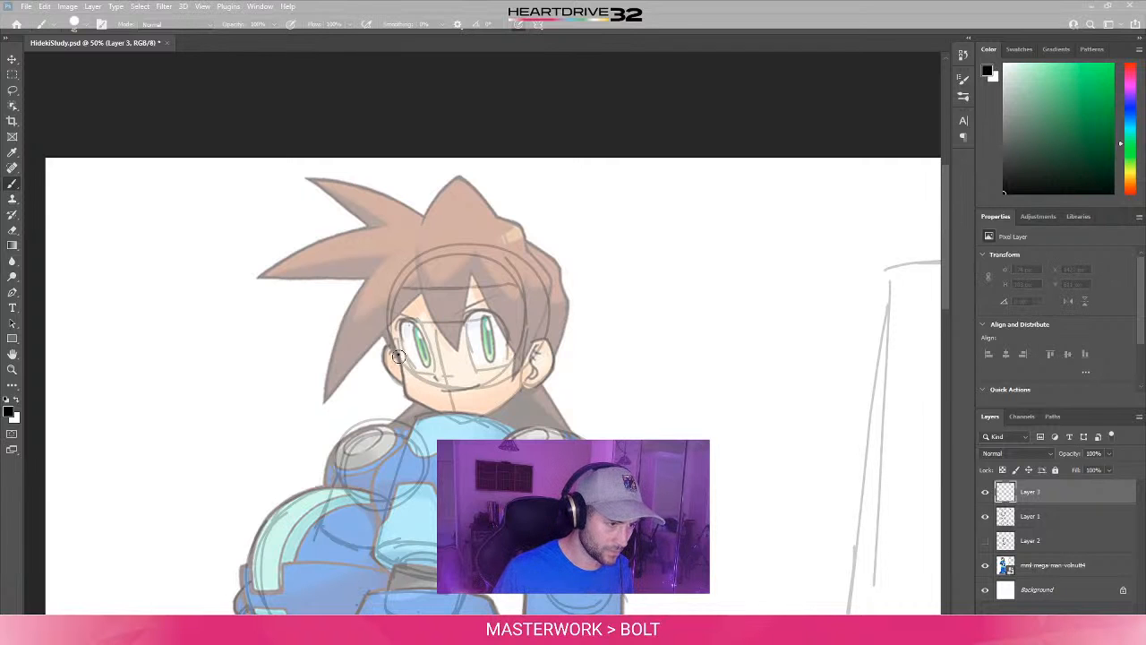
- Ink the cheek line on the left side of the face down to the jaw corner, undoing and redrawing it until clean
left_click_drag(397, 351, 405, 399)
key("ctrl+z")
left_click_drag(397, 354, 407, 394)
key("ctrl+z")
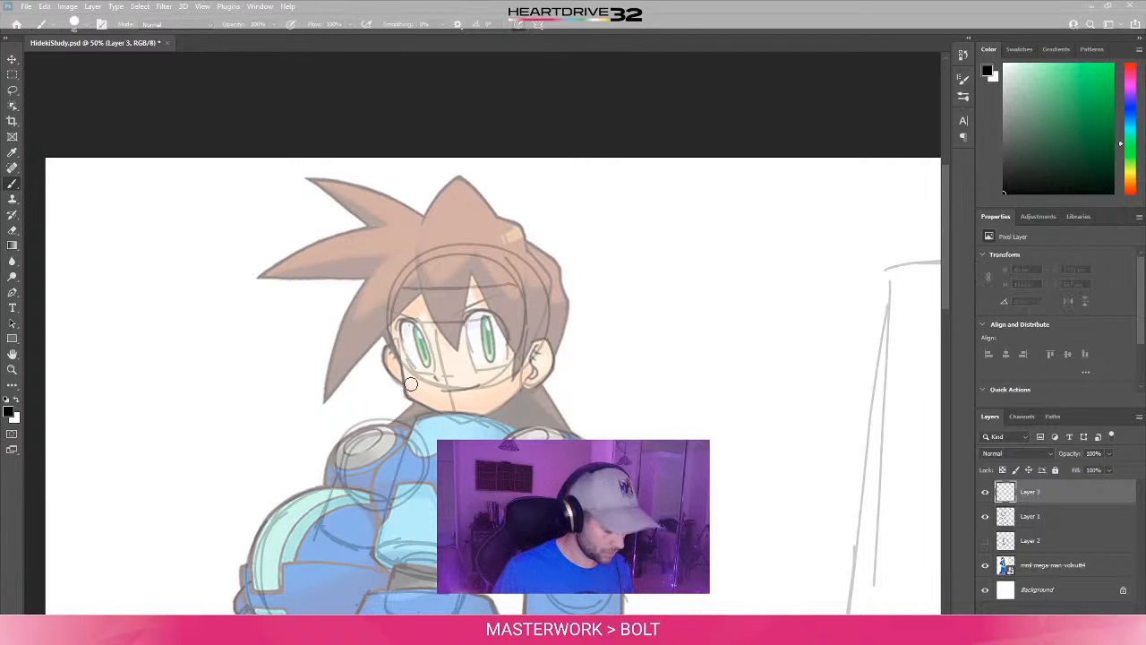
left_click_drag(397, 355, 409, 389)
key("ctrl+z")
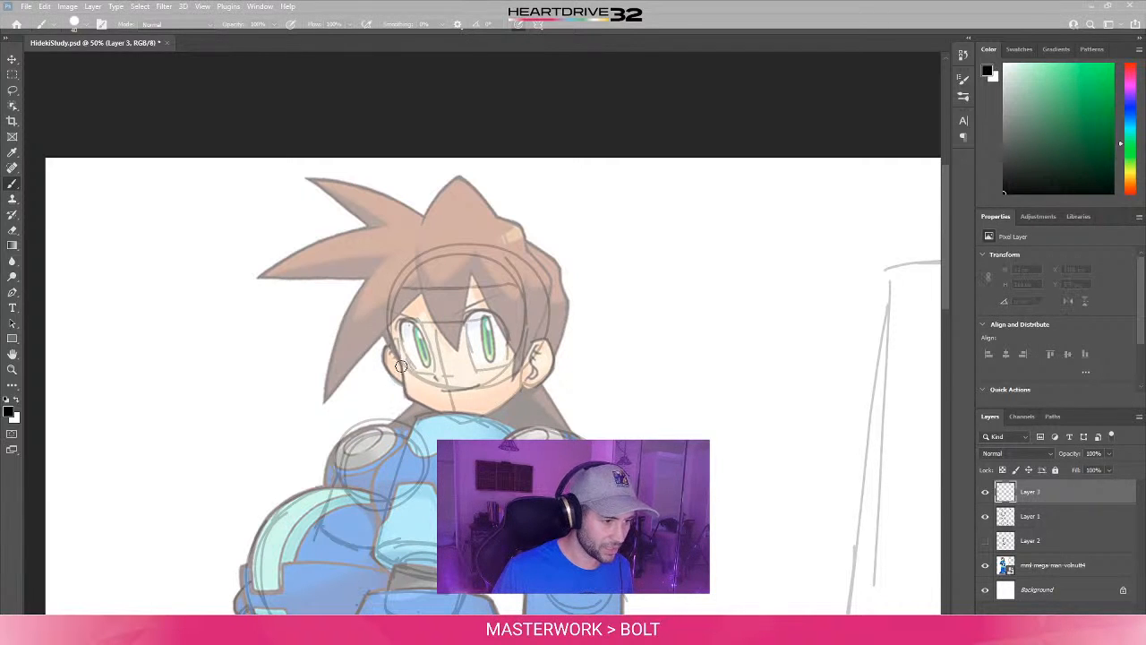
left_click_drag(398, 351, 407, 397)
key("ctrl+z")
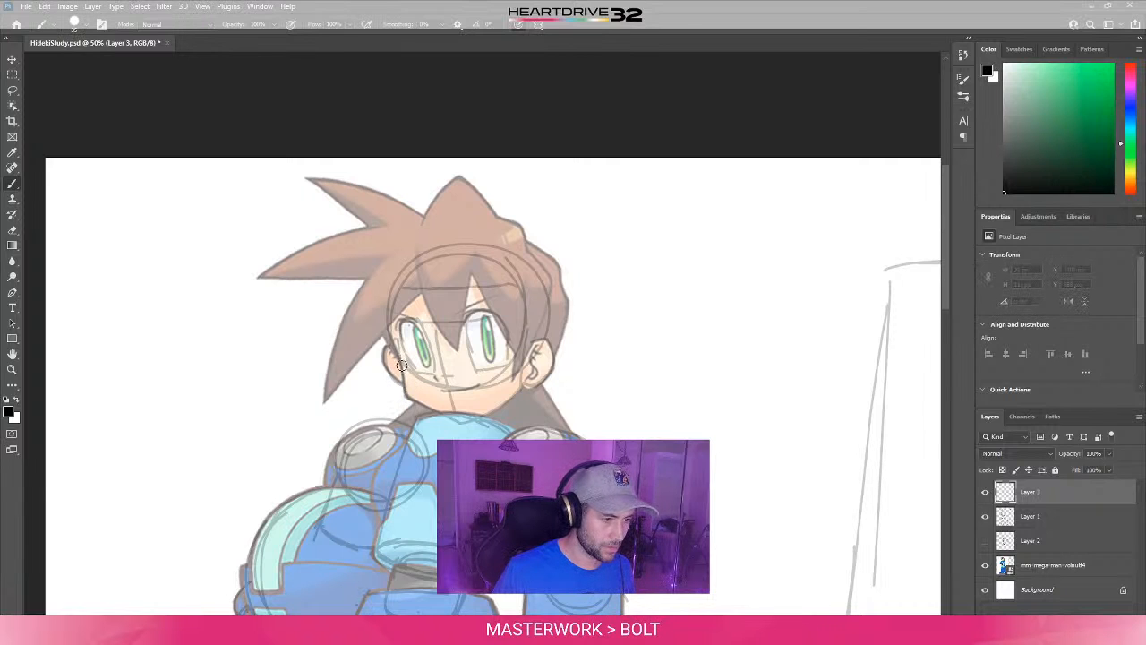
left_click_drag(399, 354, 408, 401)
key("ctrl+z")
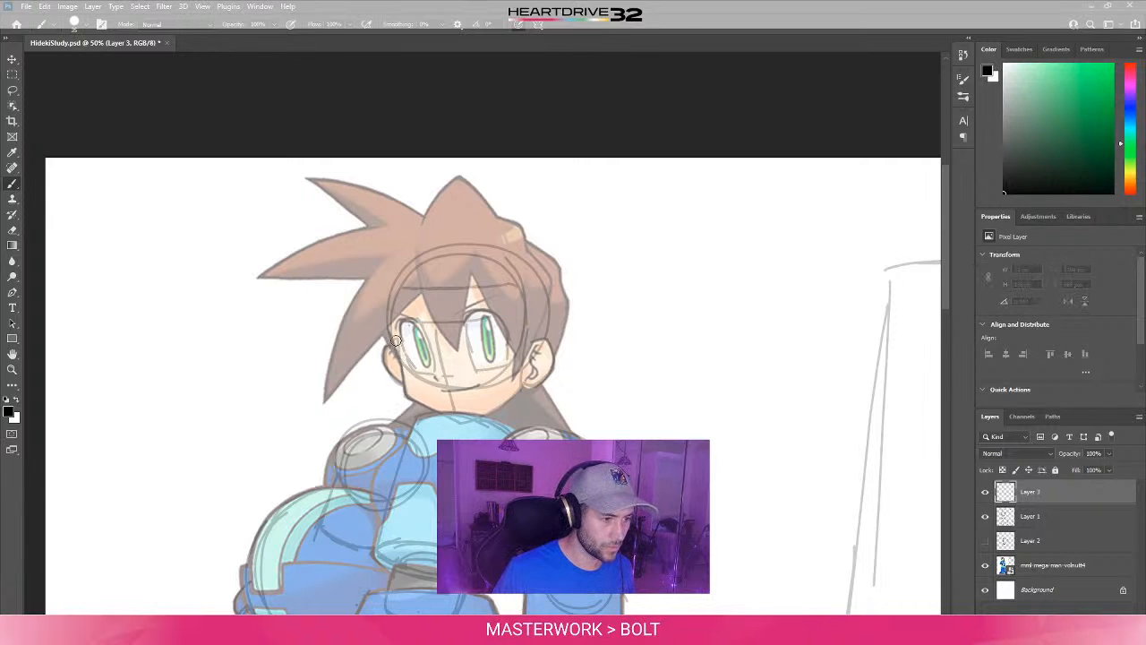
left_click_drag(398, 355, 412, 401)
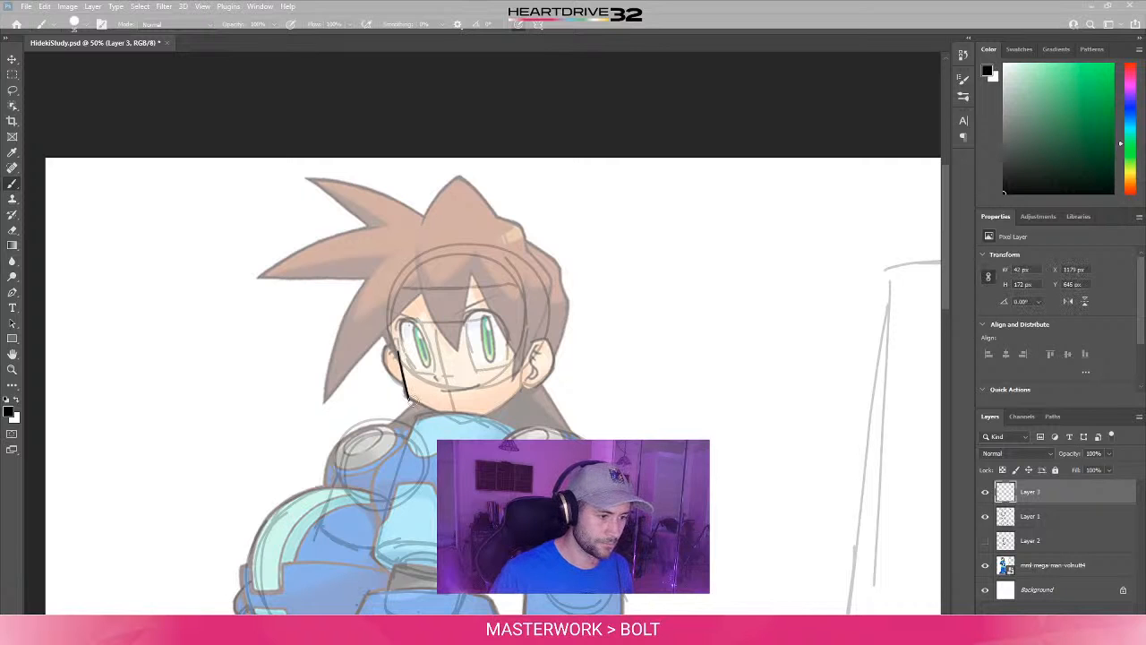
- Ink the jawline from the left jaw corner under the chin and up to the right ear, redrawing faulty strokes, and shrink the eraser
left_click_drag(407, 399, 458, 420)
key("ctrl+z")
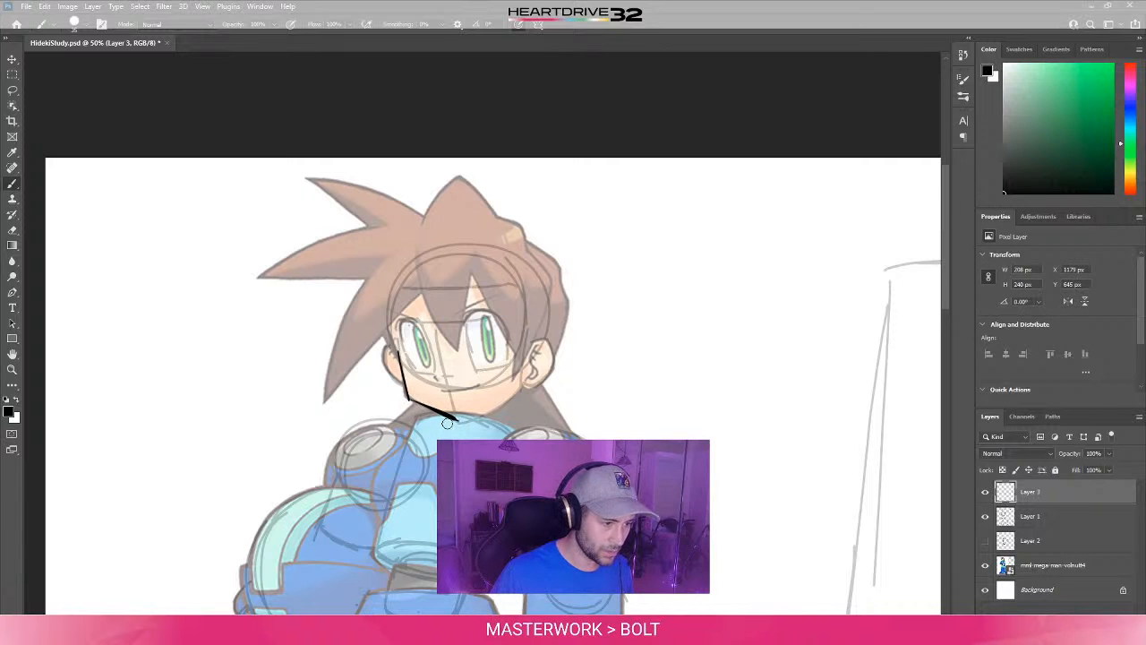
key("ctrl+z")
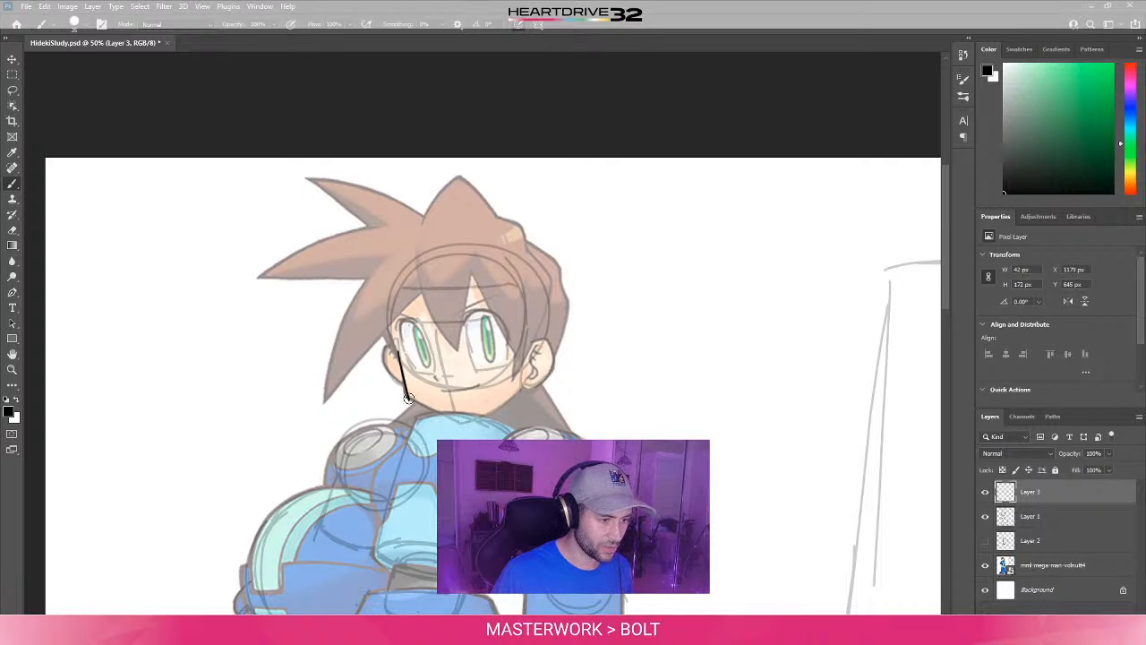
left_click_drag(408, 399, 448, 415)
key("ctrl+z")
key("ctrl+z")
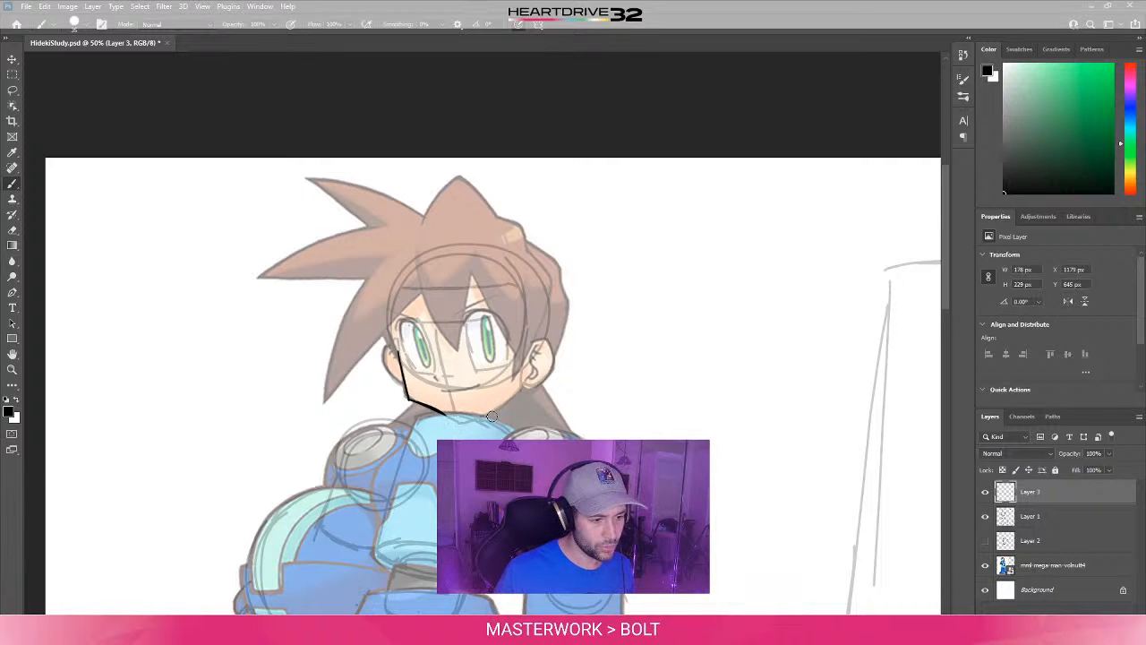
mouse_move(484, 415)
left_mouse_down()
mouse_move(539, 369)
mouse_move(526, 381)
left_mouse_up()
key("e")
key("bracketleft")
key("bracketleft")
key("bracketleft")
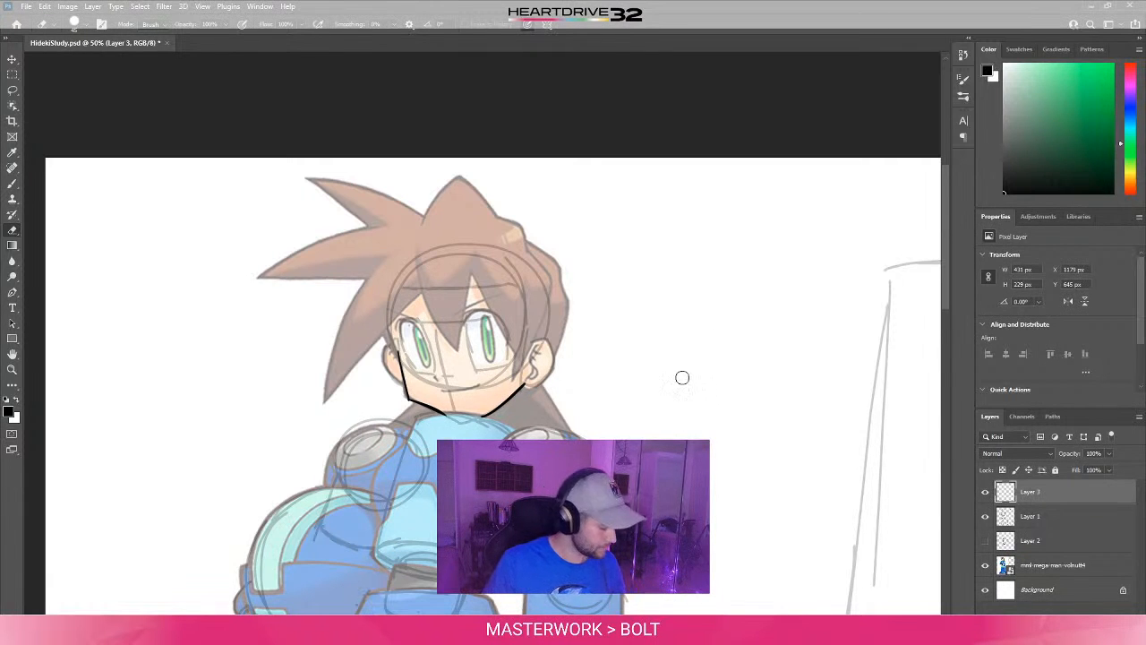
- Try wavy and slanted brush strokes on the blank canvas beside the head, removing all of them
key("b")
left_click_drag(627, 367, 706, 391)
key("ctrl+z")
left_click_drag(632, 417, 744, 377)
left_click_drag(667, 430, 821, 356)
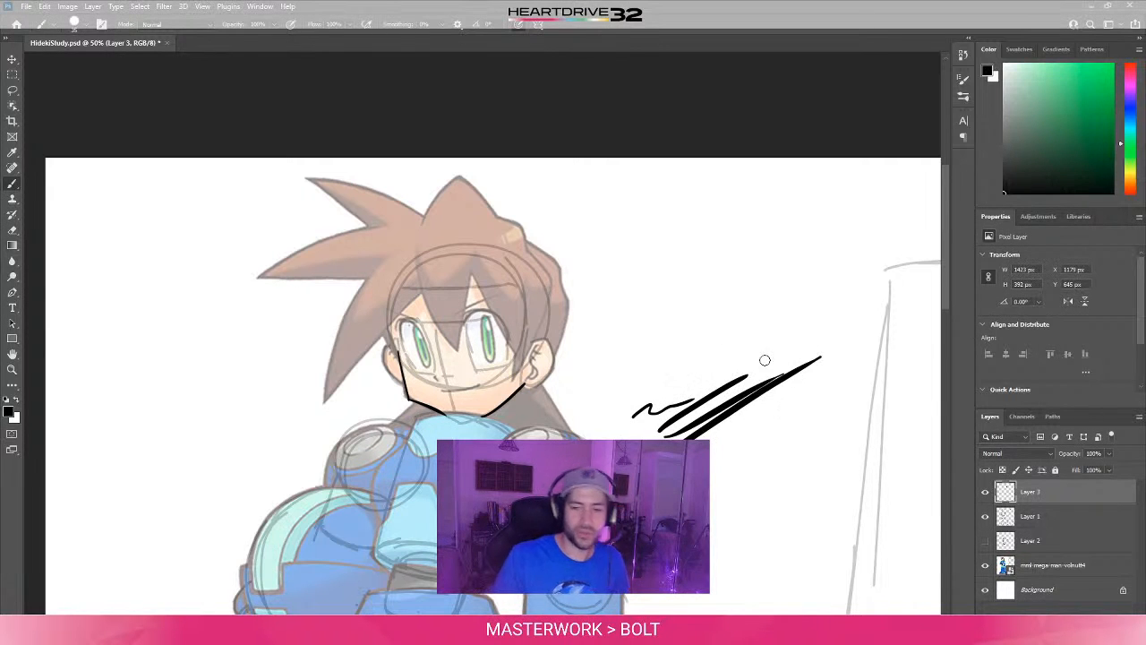
key("ctrl+z")
key("ctrl+z")
key("ctrl+z")
key("ctrl+z")
key("ctrl+z")
key("ctrl+z")
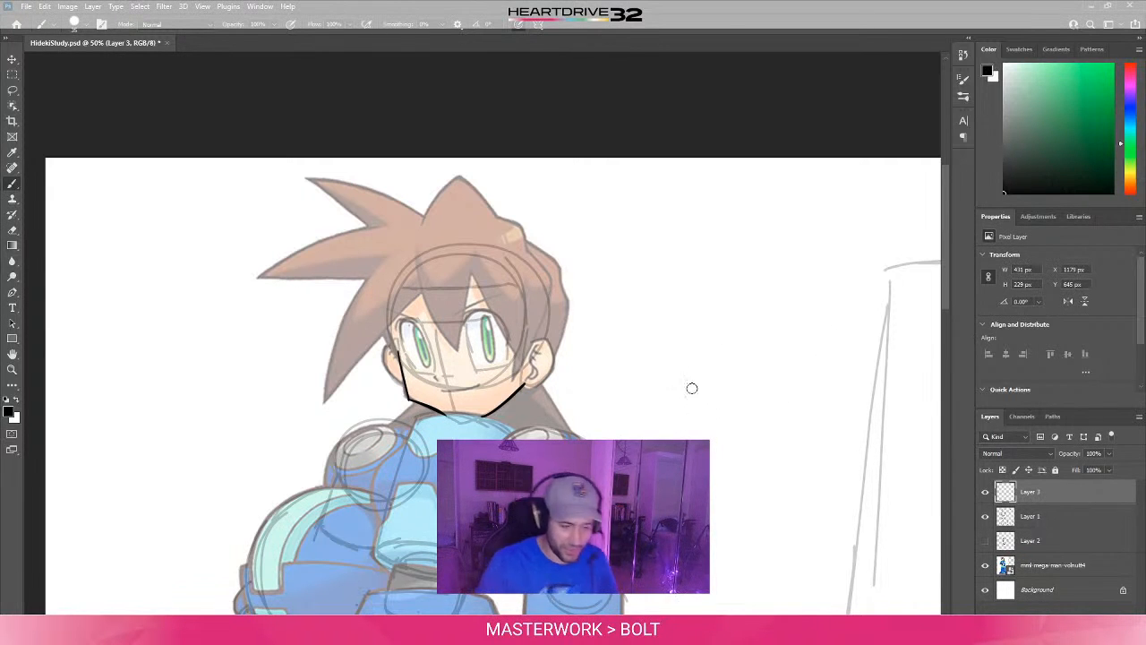
mouse_move(624, 410)
left_mouse_down()
mouse_move(714, 359)
mouse_move(779, 366)
left_mouse_up()
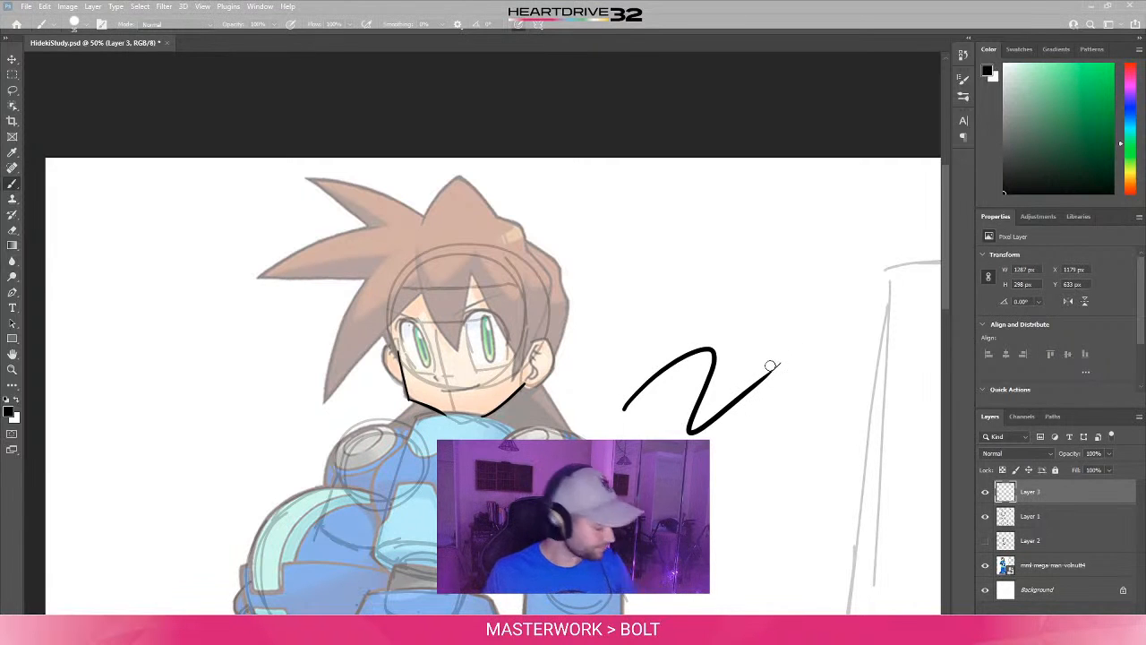
key("e")
mouse_move(750, 424)
left_mouse_down()
mouse_move(824, 346)
mouse_move(707, 444)
mouse_move(712, 354)
mouse_move(703, 377)
mouse_move(686, 365)
mouse_move(662, 377)
left_mouse_up()
key("b")
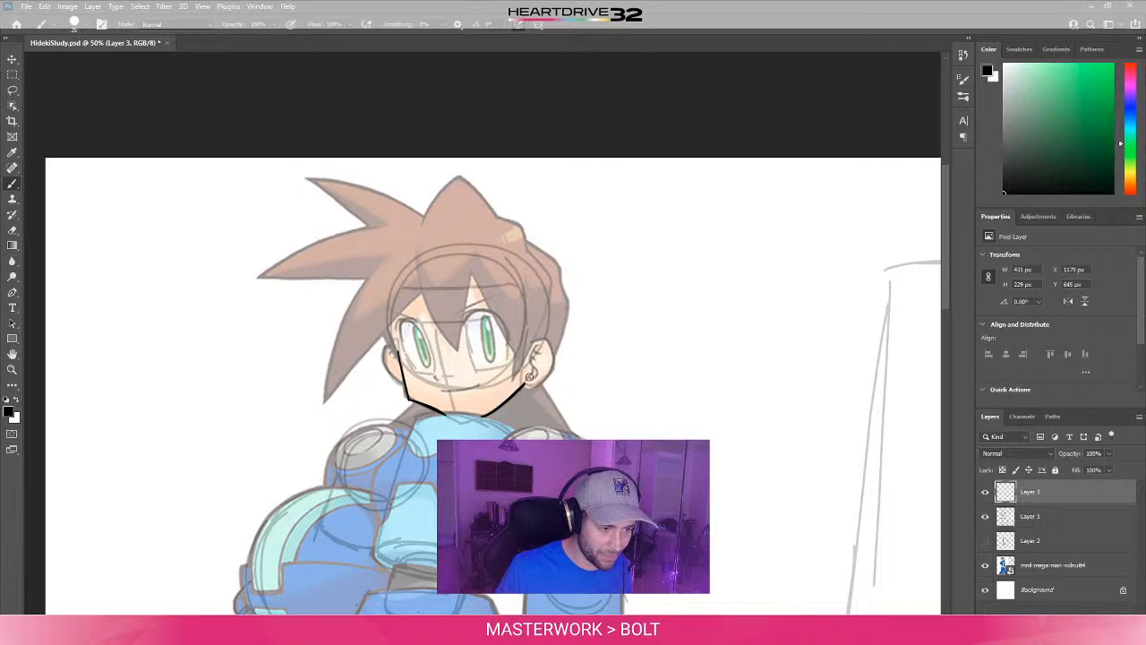
- Try inking the inner line of the right ear and undo the strokes
left_click_drag(531, 380, 528, 355)
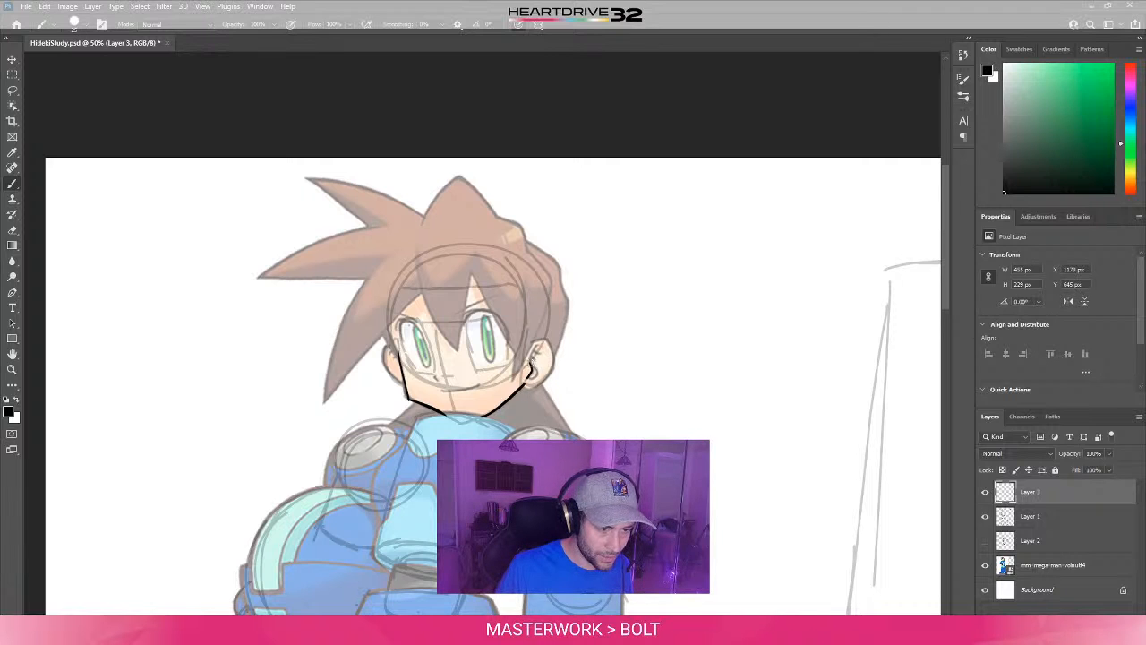
mouse_move(537, 341)
left_mouse_down()
mouse_move(546, 365)
mouse_move(540, 342)
left_mouse_up()
key("ctrl+z")
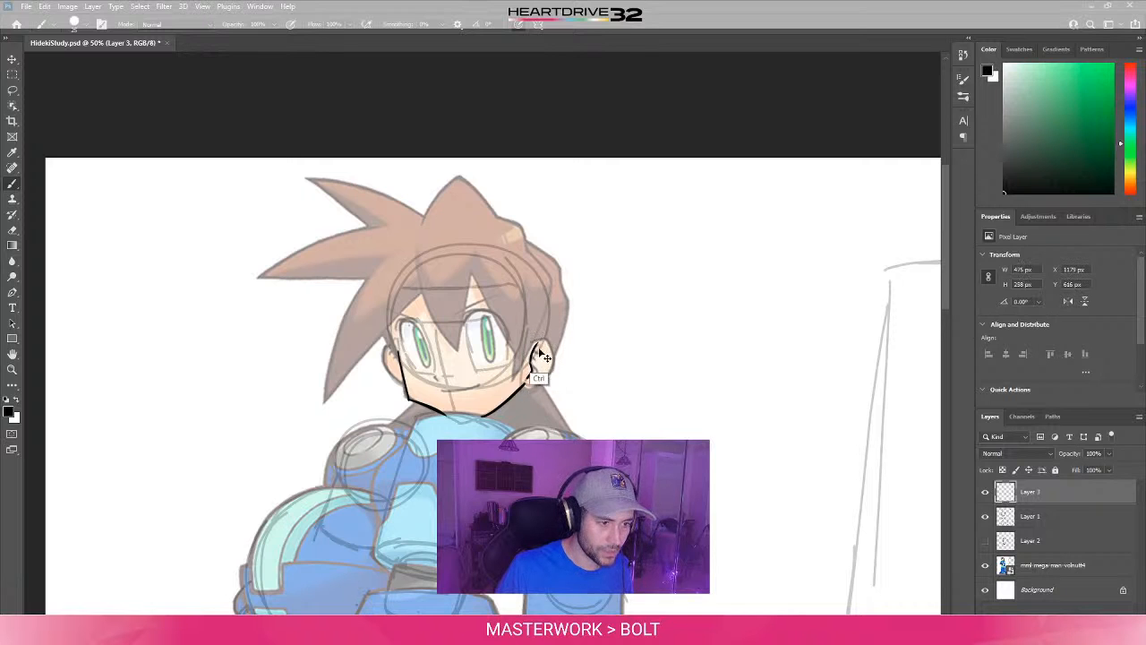
key("ctrl+z")
key("ctrl+z")
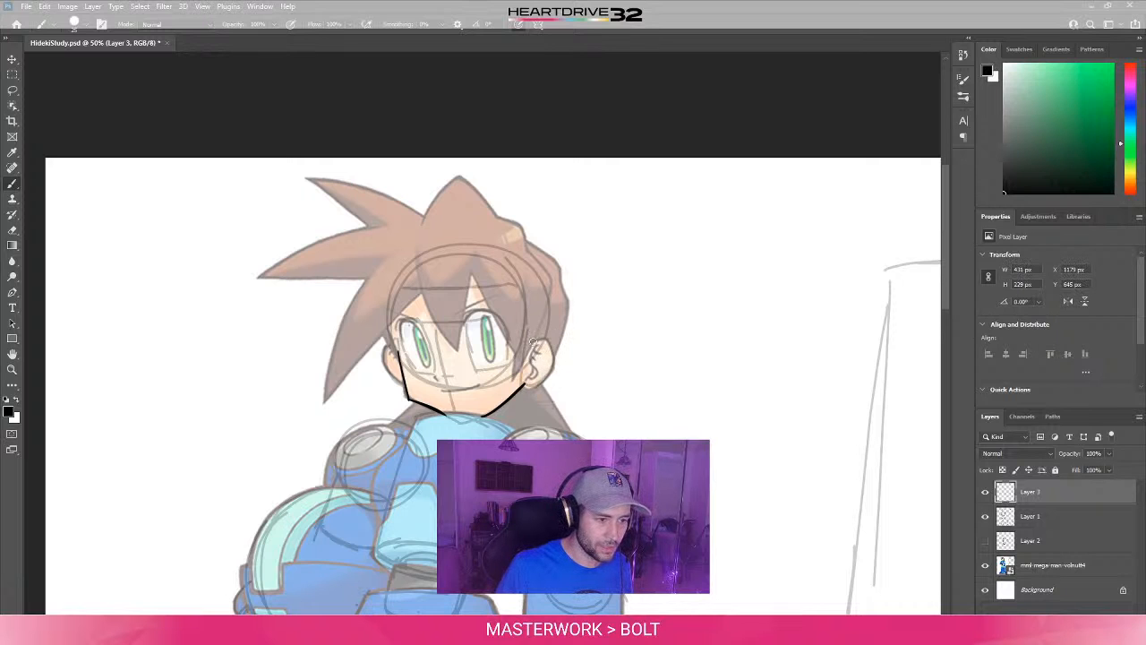
- Ink the outer contour of the right ear from its upper edge around to the lobe
left_click_drag(532, 345, 549, 339)
key("e")
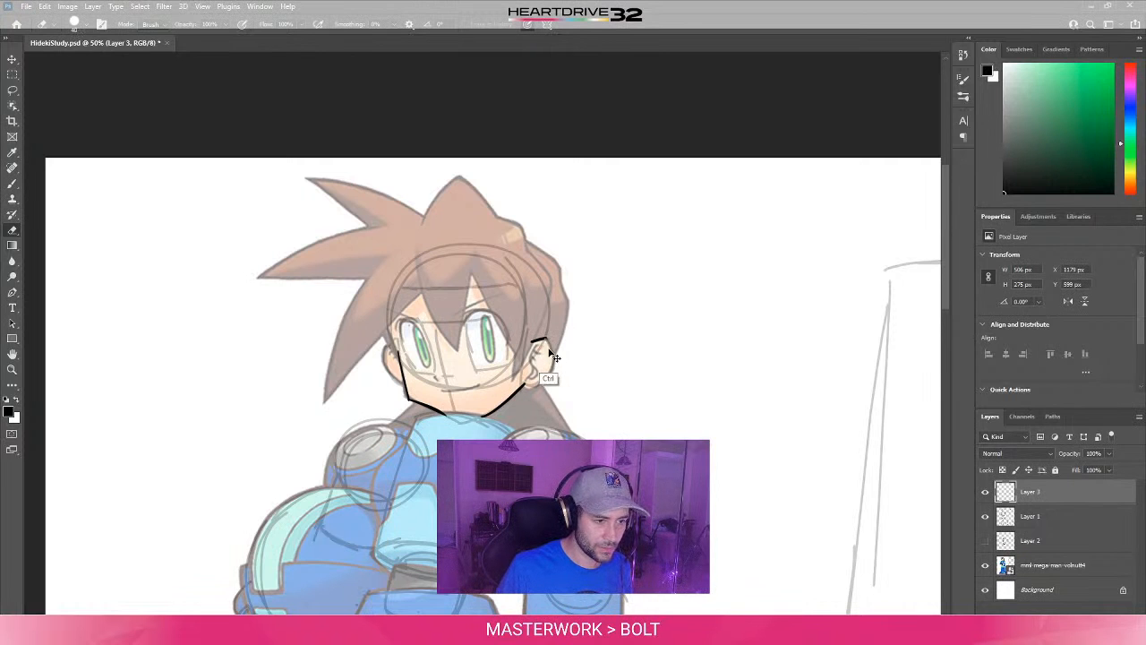
key("b")
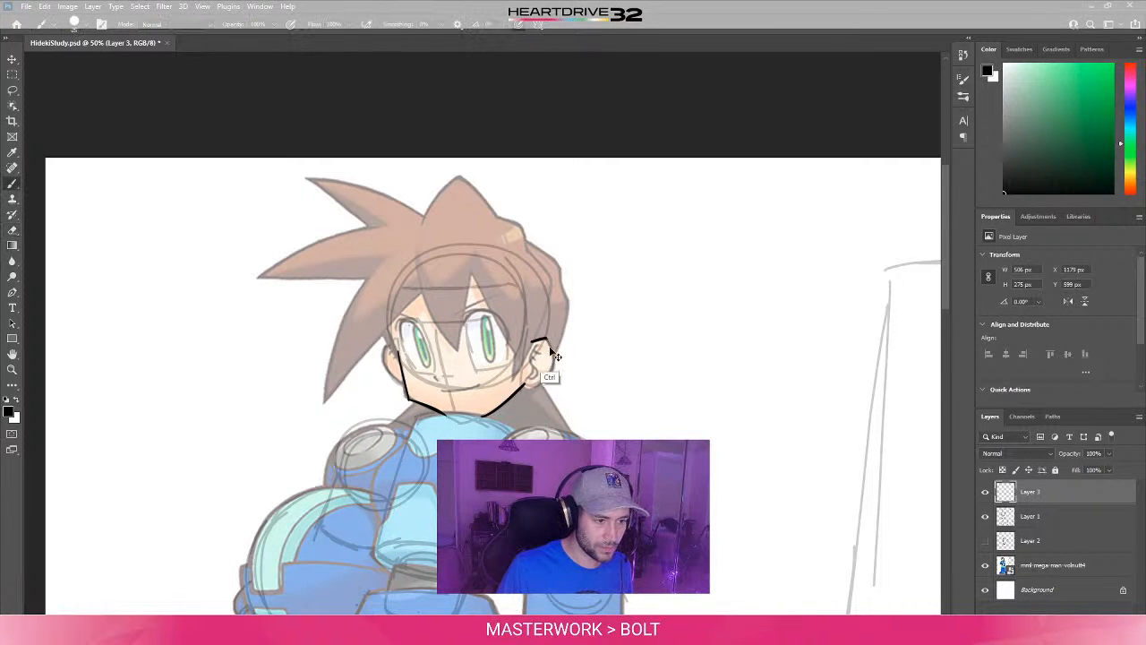
mouse_move(548, 339)
left_mouse_down()
mouse_move(540, 379)
mouse_move(553, 360)
left_mouse_up()
key("ctrl+z")
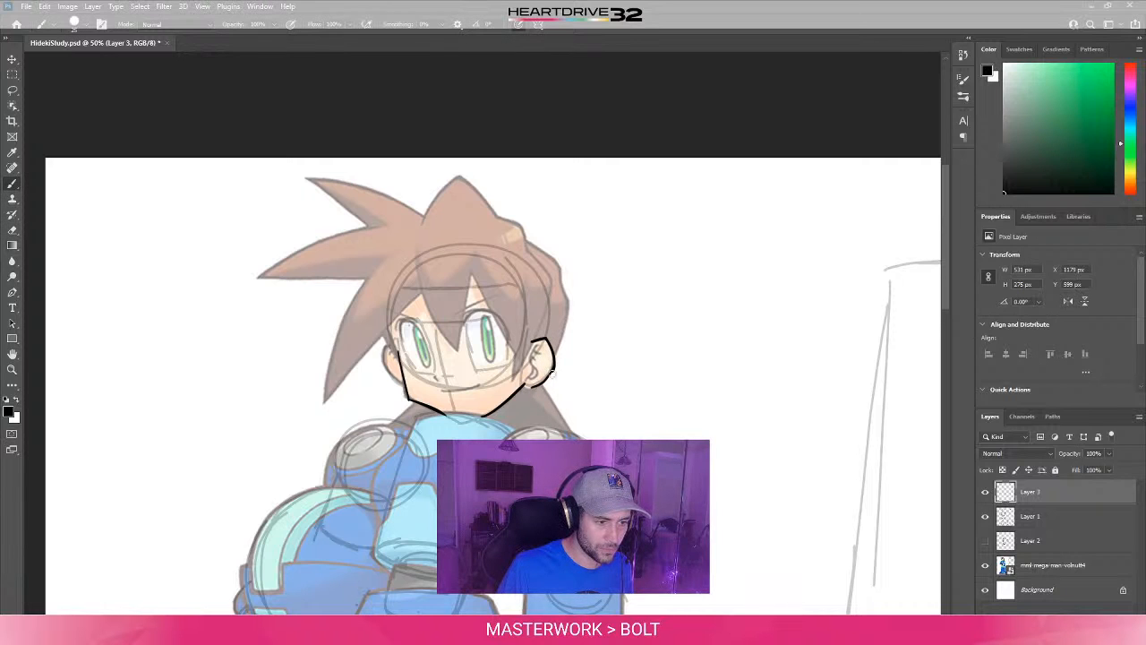
key("e")
key("b")
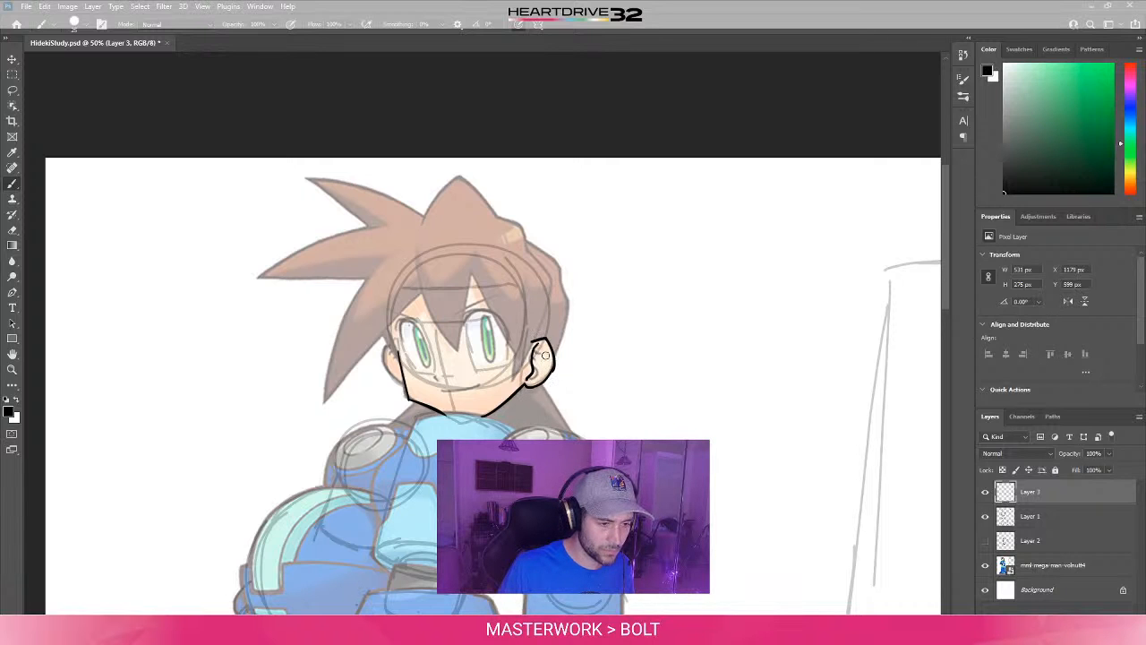
- Ink the inner fold lines of the right ear, undoing and redrawing the faulty stroke
left_click_drag(539, 346, 531, 374)
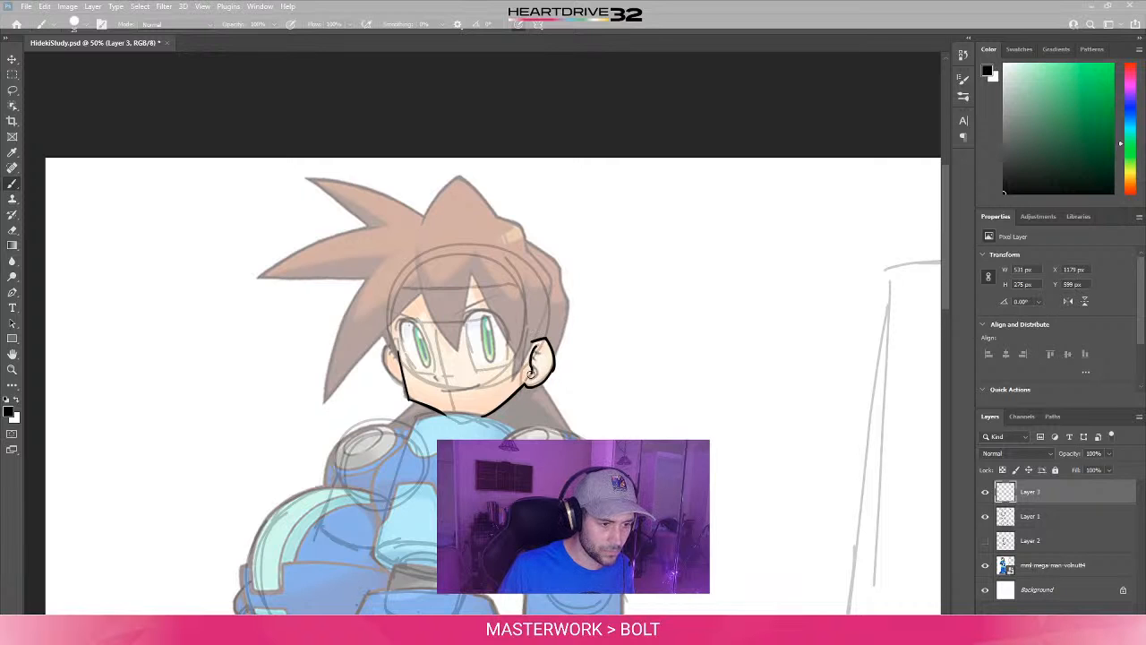
key("ctrl+z")
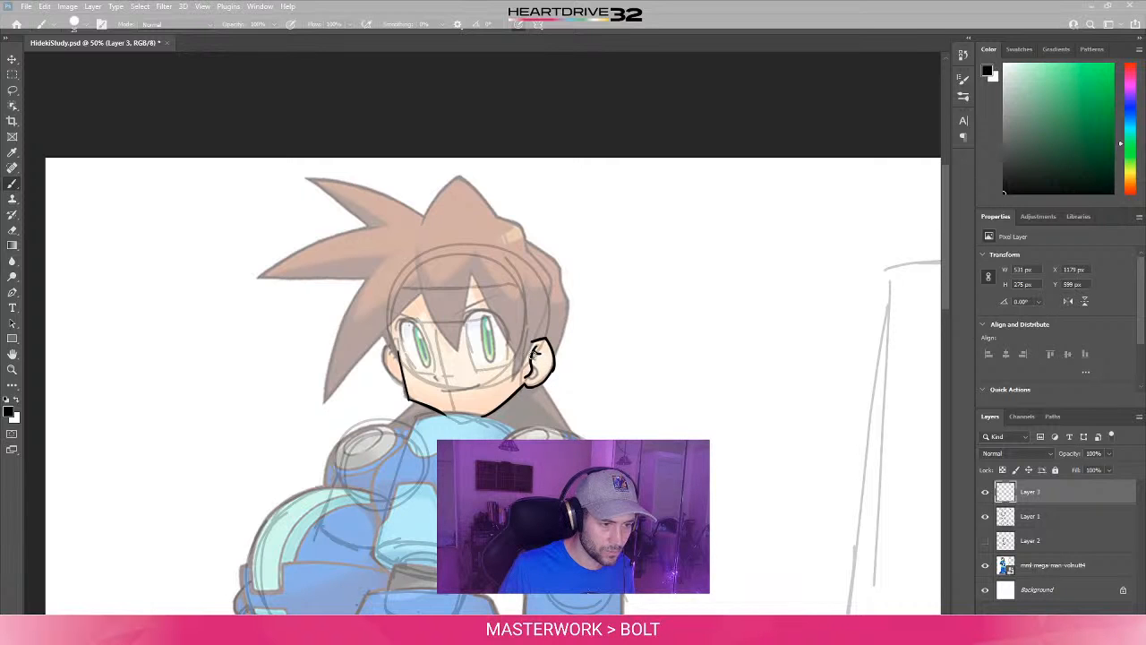
left_click_drag(533, 353, 535, 365)
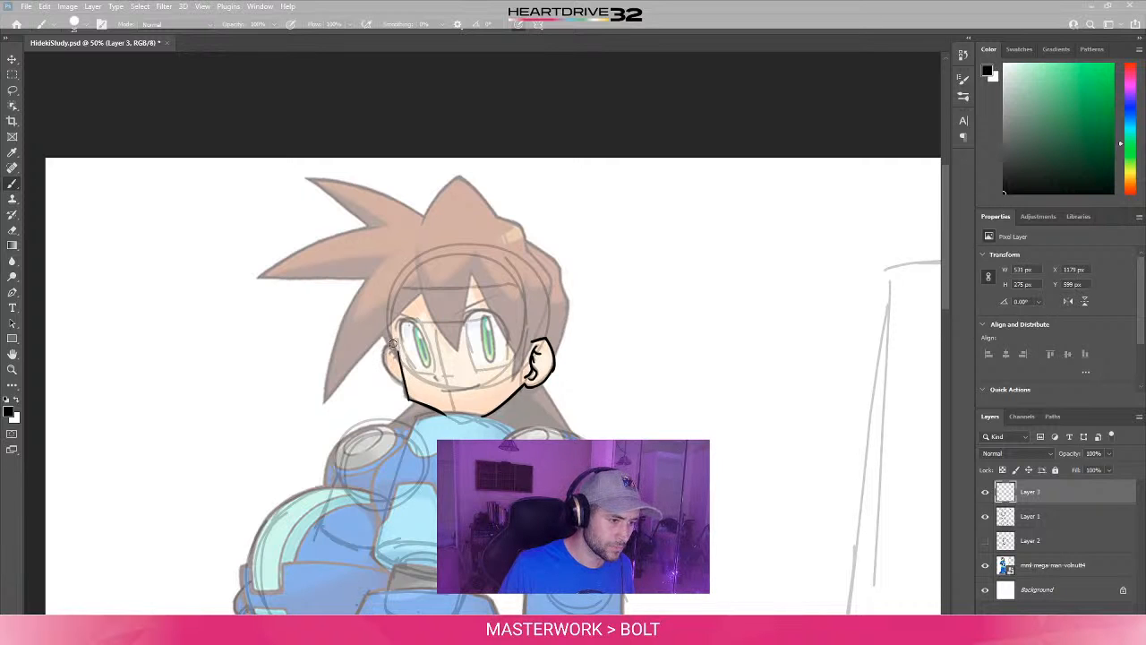
- Ink the partly hidden ear on the left side of the face and the smiling mouth line, redrawing faulty strokes
left_click_drag(392, 345, 410, 399)
key("ctrl+z")
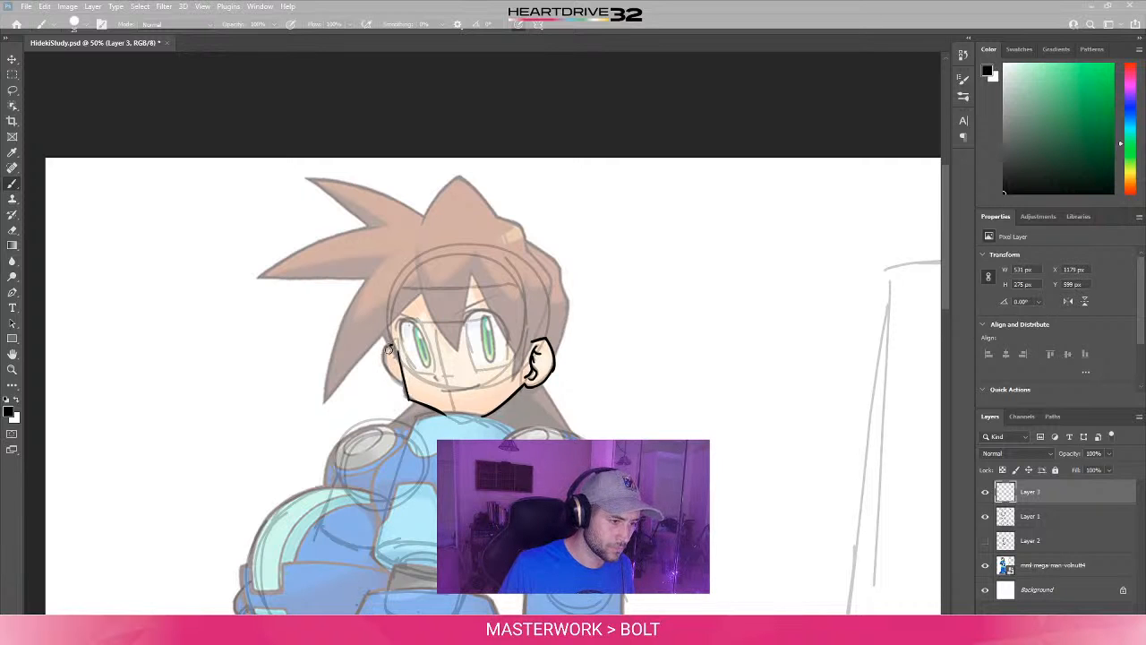
left_click_drag(391, 345, 411, 402)
key("ctrl+z")
left_click_drag(391, 343, 409, 402)
key("ctrl+z")
left_click_drag(389, 368, 404, 393)
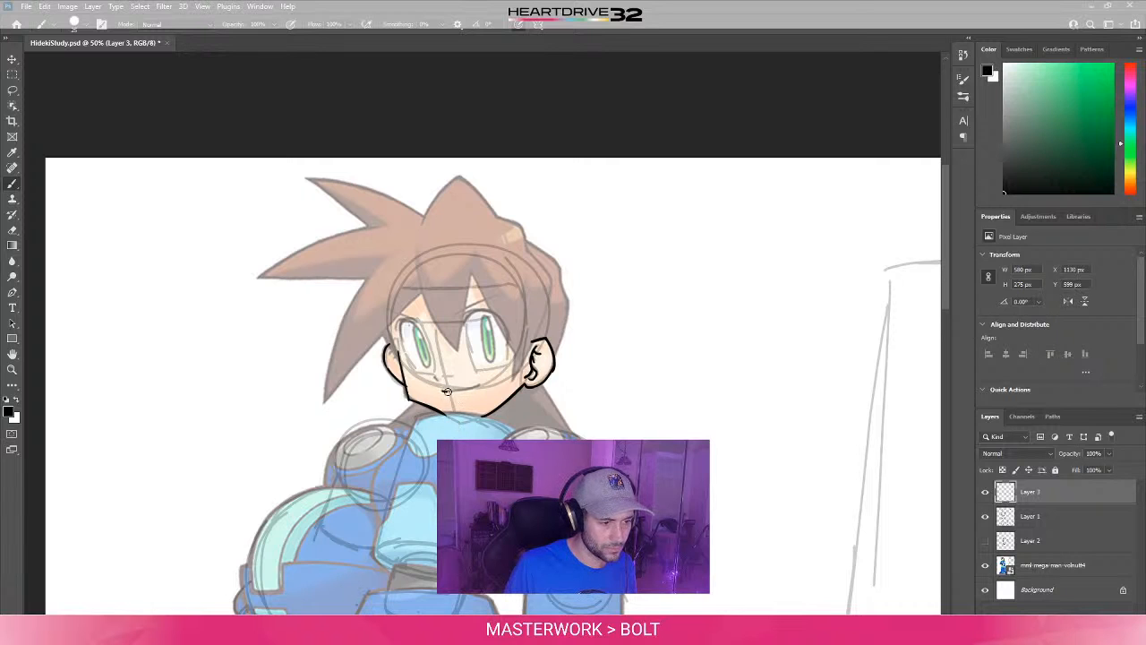
left_click_drag(474, 388, 479, 384)
key("ctrl+z")
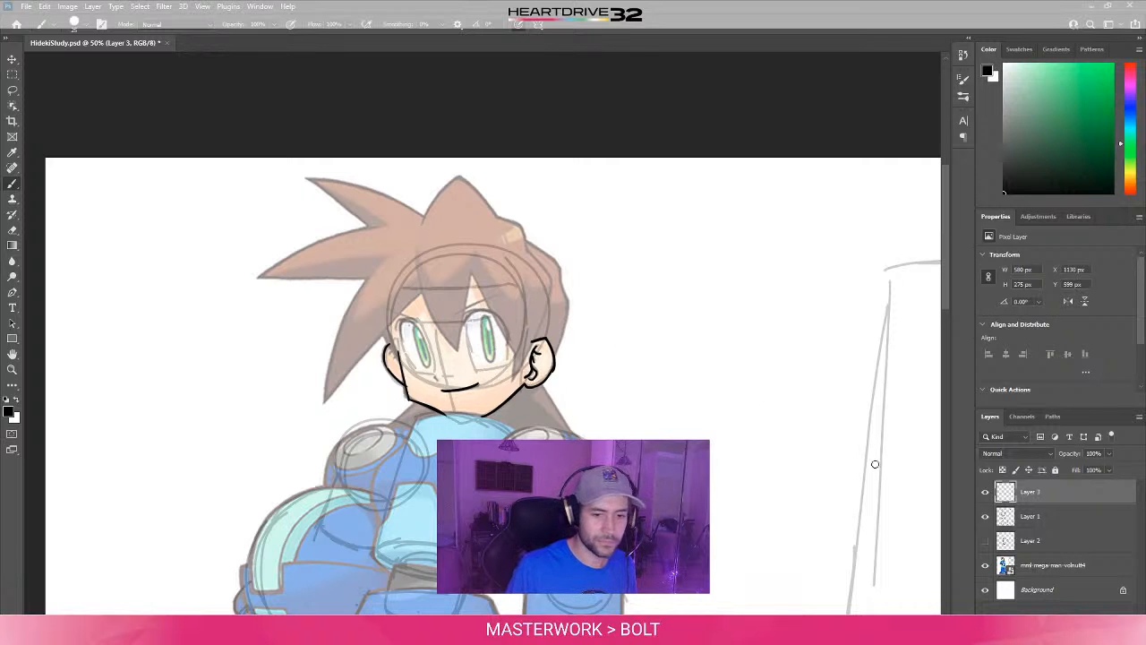
- Lower the opacity of the construction sketch on Layer 1 to 15%
left_click(1030, 517)
left_click(1085, 454)
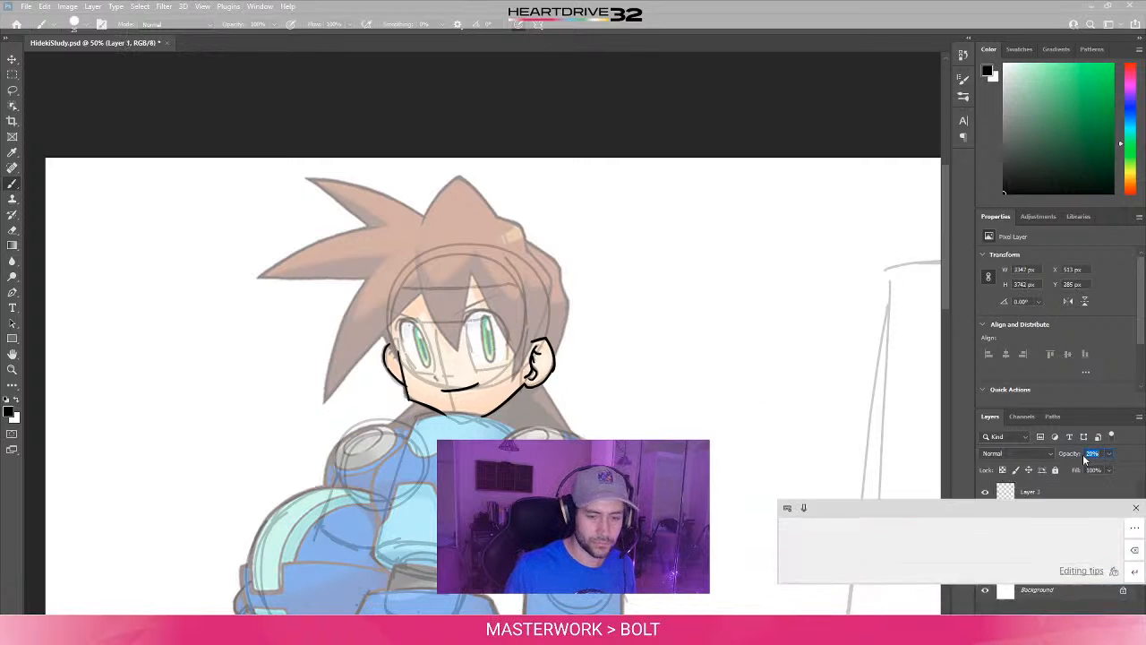
type("15")
key("Tab")
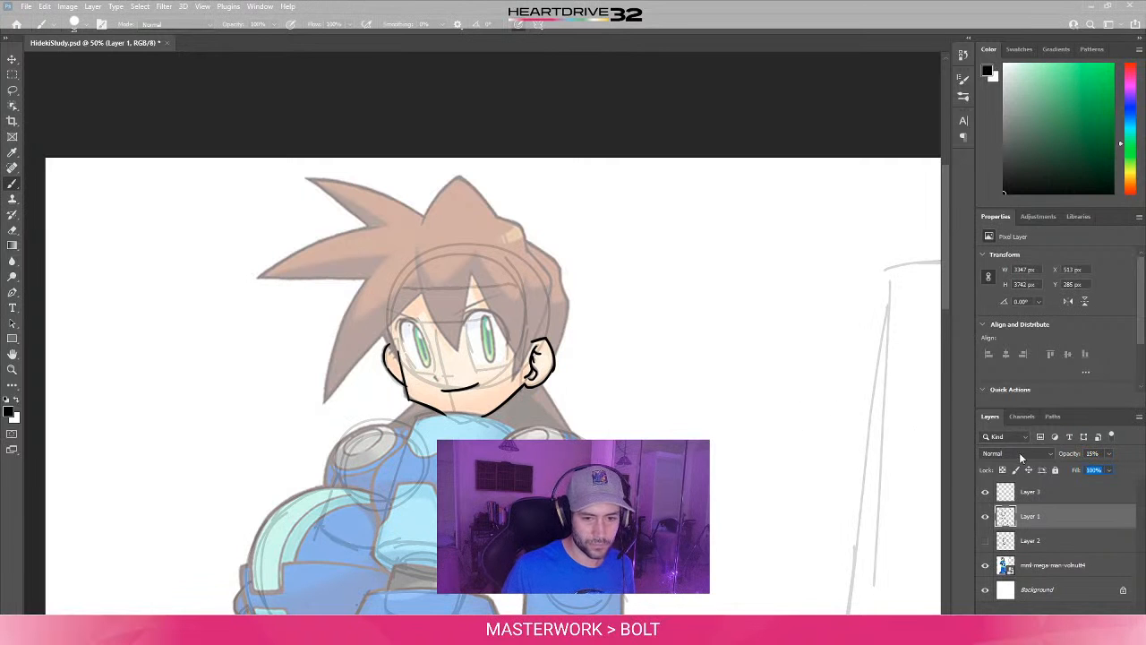
- Try the mml-mega-man-volnutt4 artwork layer at 20% opacity and make a test stroke on Layer 3, undoing the stroke
left_click(1063, 563)
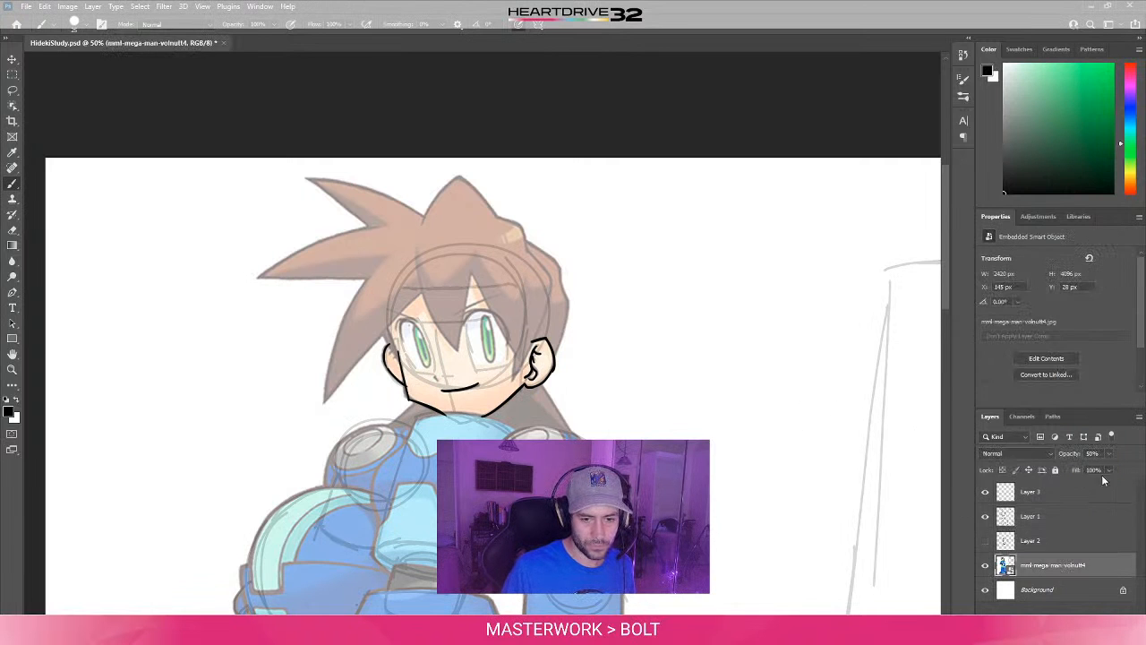
left_click(1093, 453)
type("20")
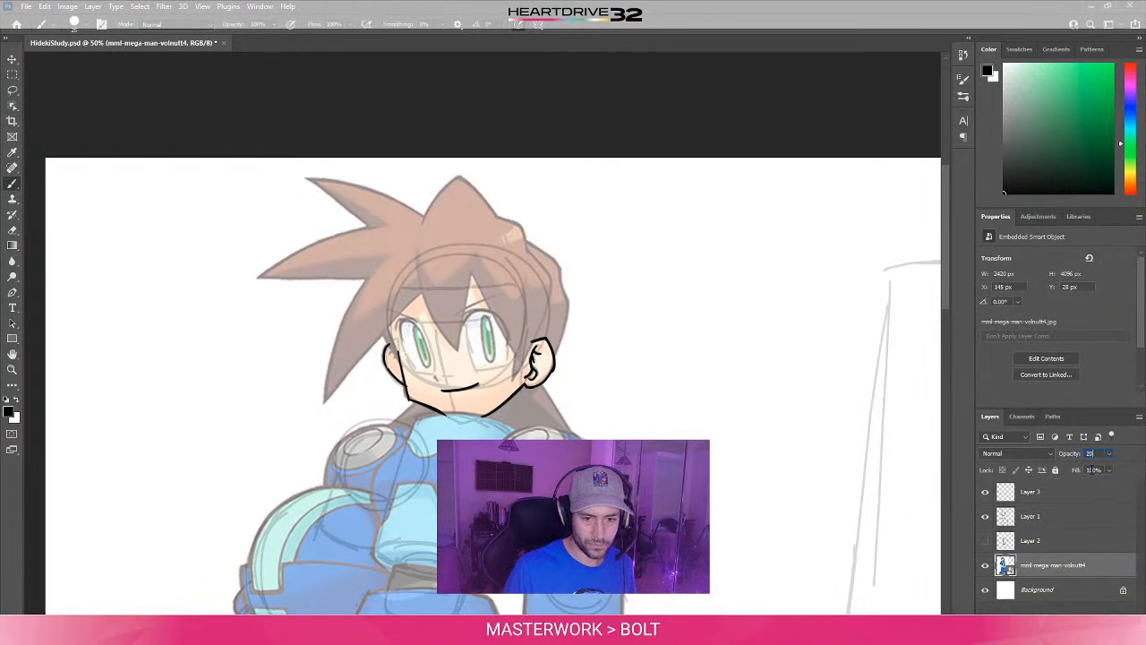
key("Return")
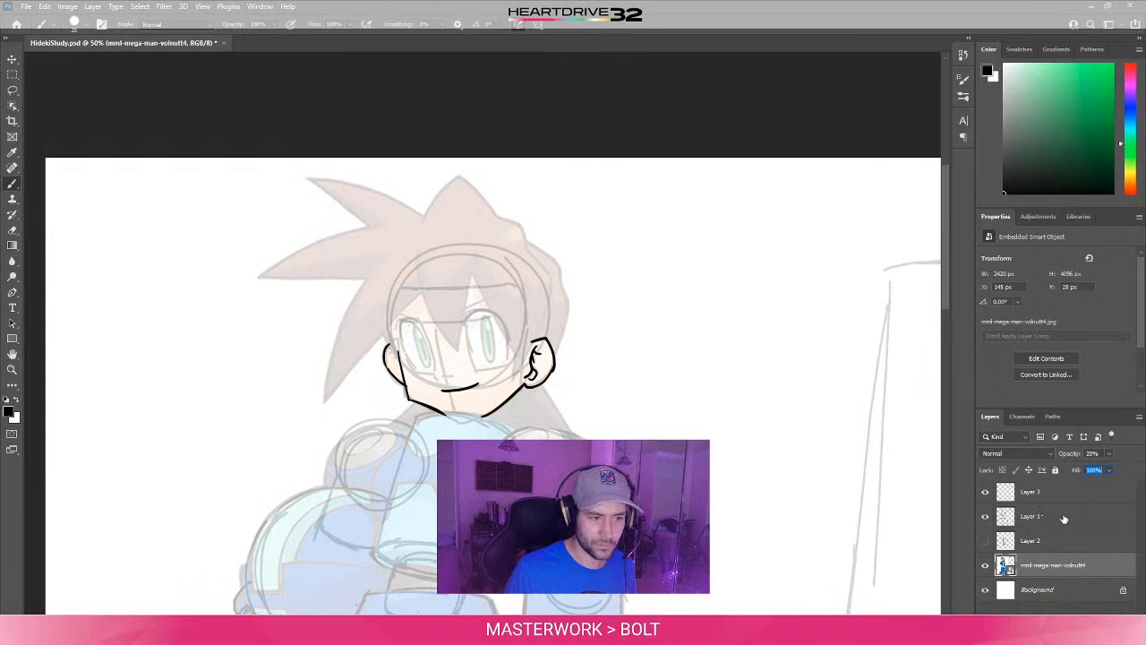
left_click(1061, 518)
left_click(1055, 498)
left_click(1049, 518)
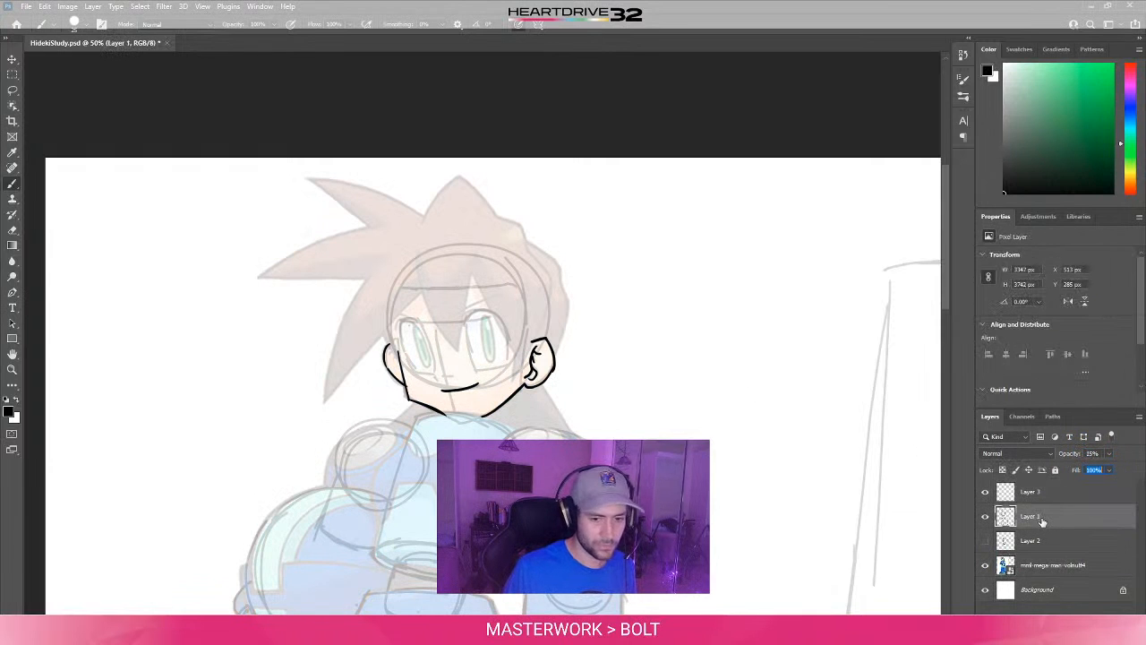
left_click(1051, 494)
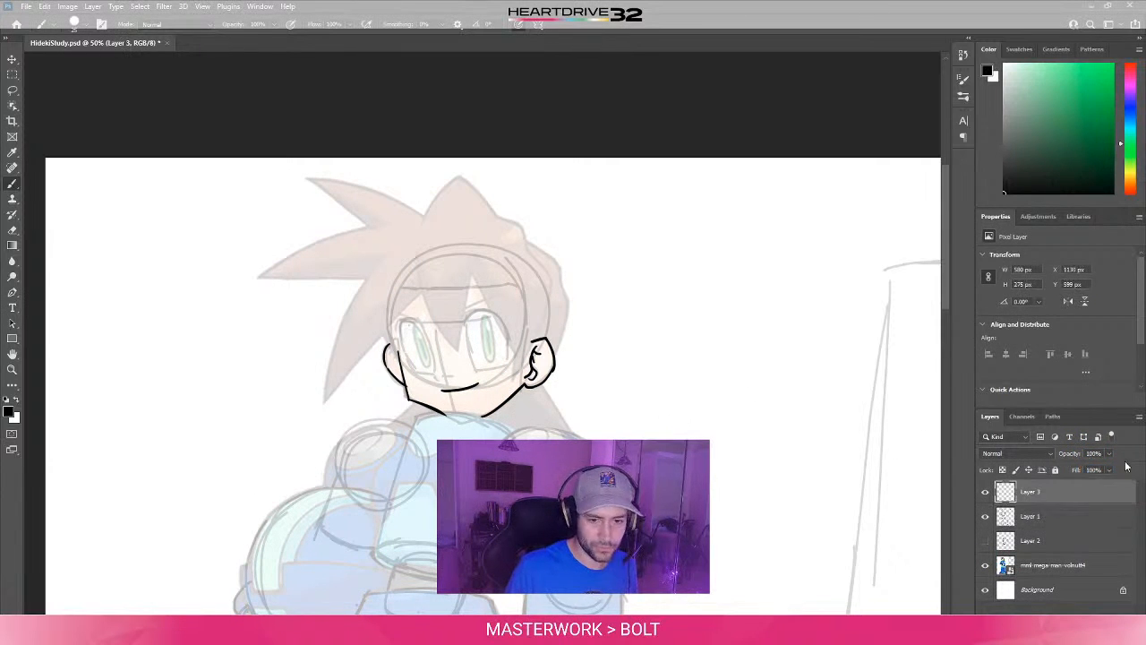
mouse_move(560, 312)
left_mouse_down()
mouse_move(603, 297)
mouse_move(661, 308)
left_mouse_up()
key("ctrl+z")
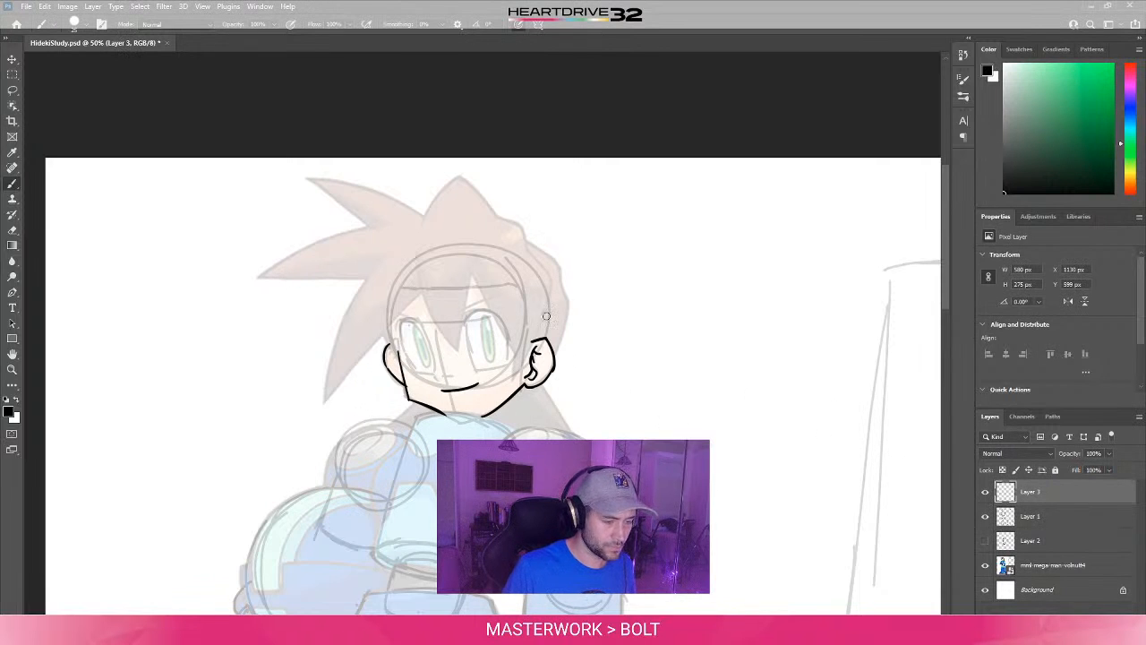
- Set the mml-mega-man-volnutt4 layer's opacity to 50% and make a test stroke on Layer 3 beside the head, undoing the stroke
left_click(1052, 565)
left_click_drag(1098, 452, 1086, 464)
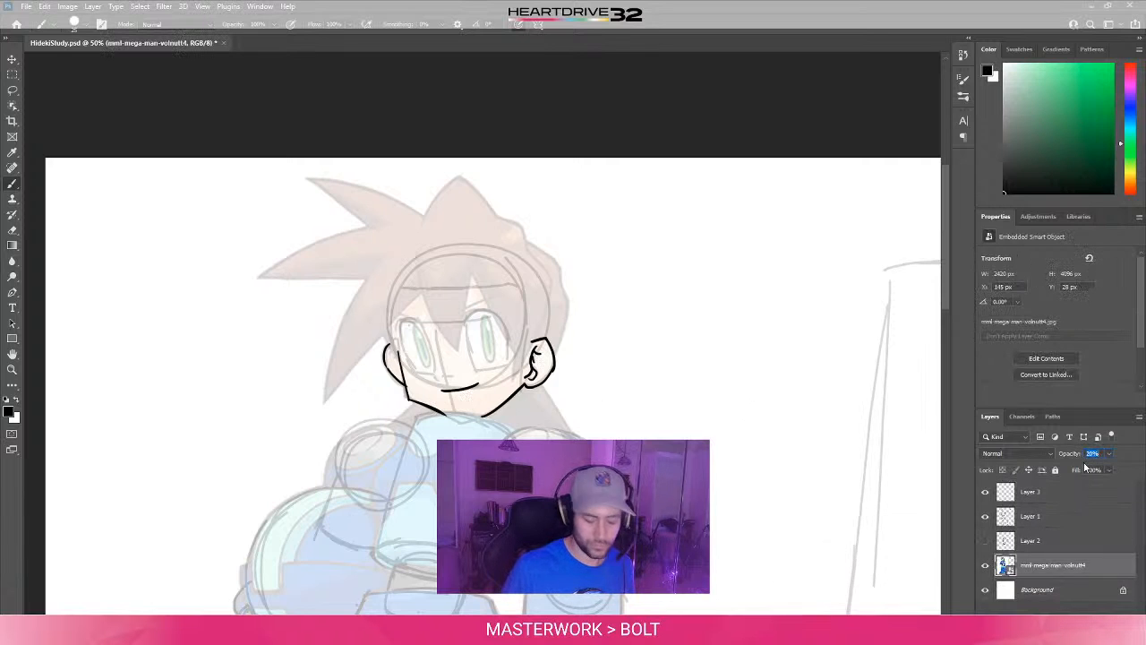
type("50")
key("Tab")
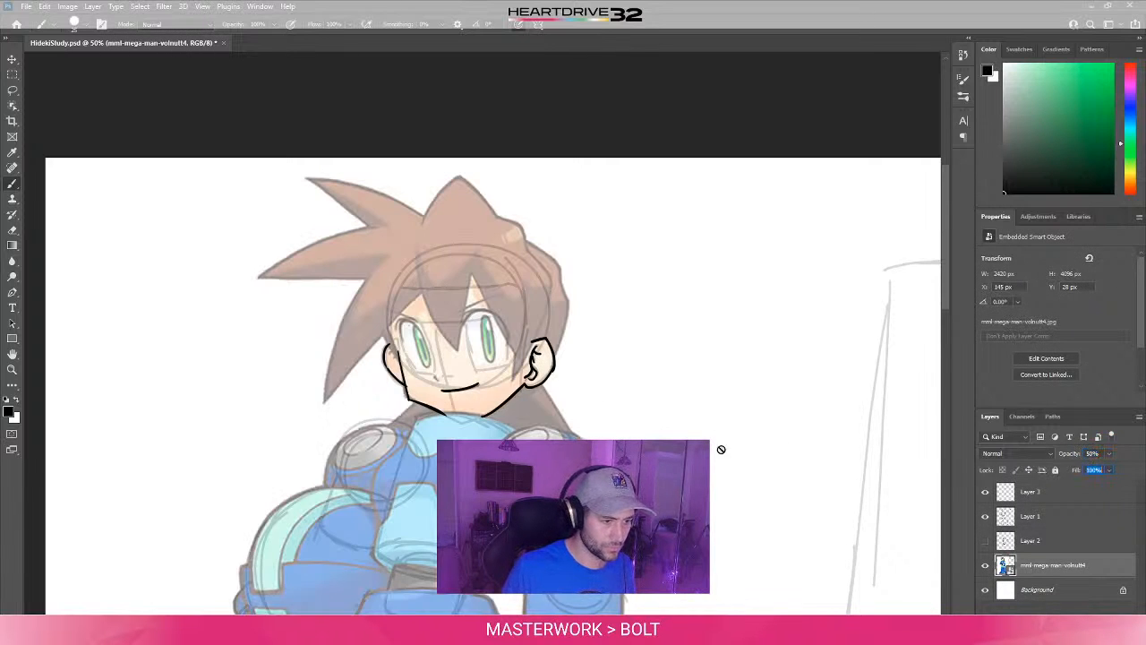
left_click(1039, 495)
left_click_drag(632, 374, 690, 394)
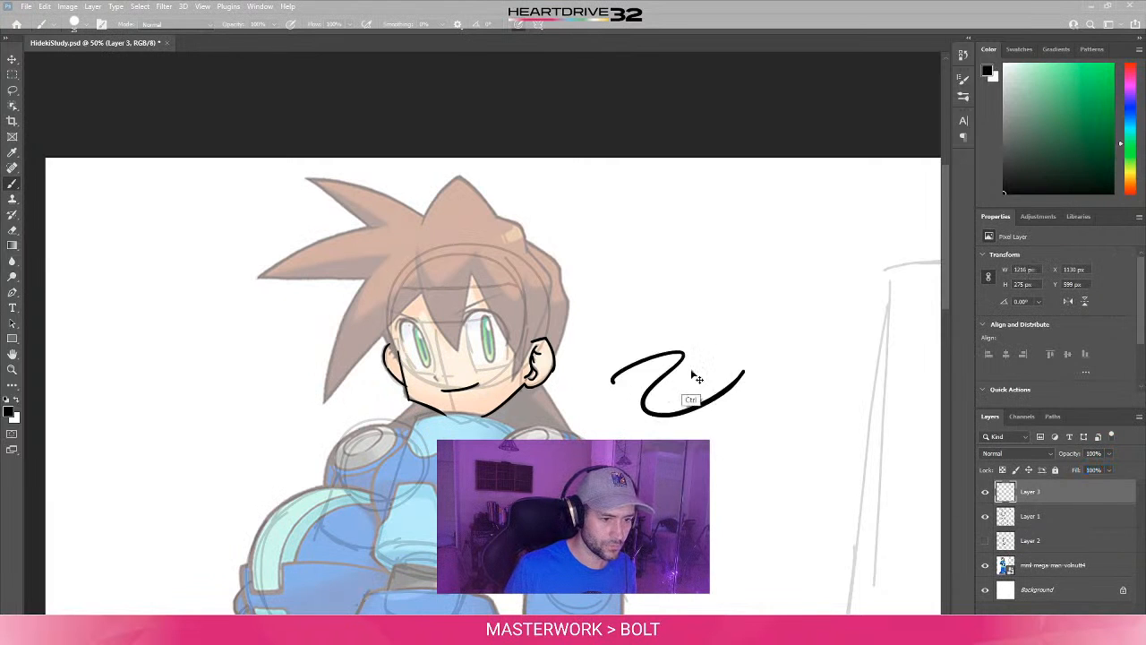
key("ctrl+z")
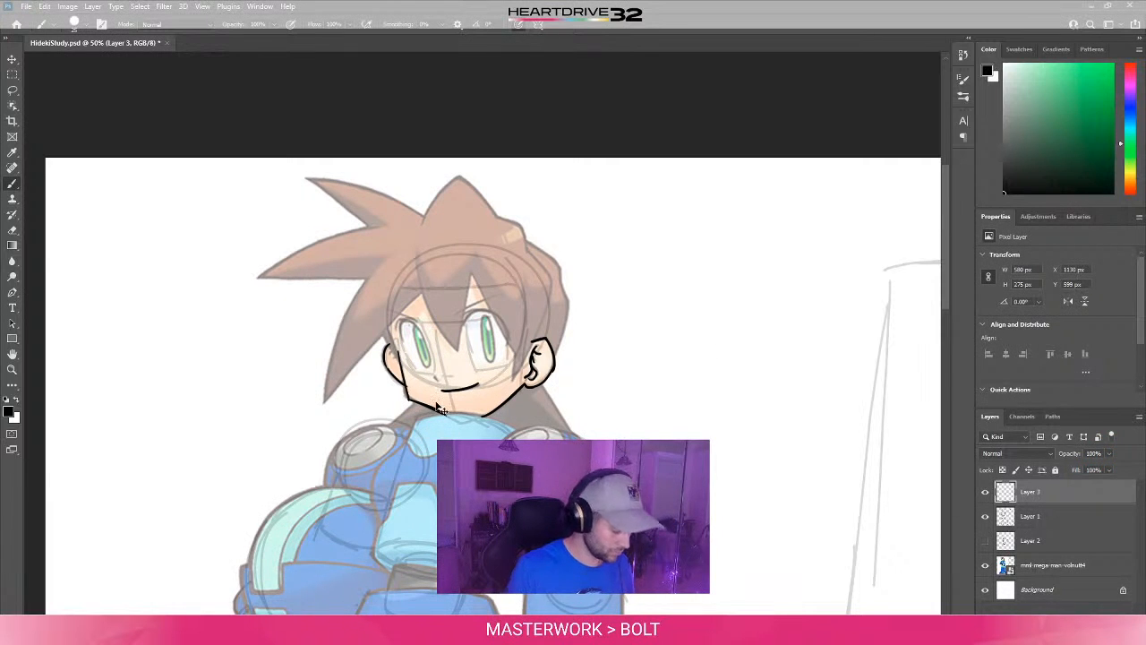
- Ink the small nose mark plus the upper lid and eyebrow of the eye on the right side of the face, redrawing faulty lid strokes
key("ctrl+plus")
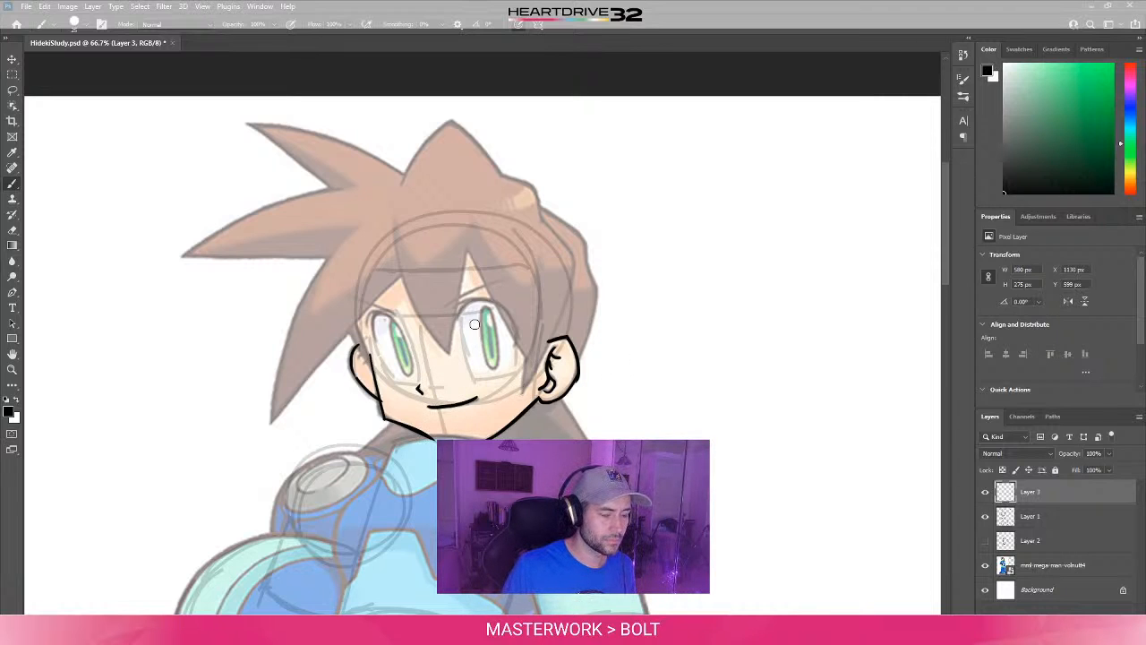
left_click_drag(456, 316, 520, 342)
key("ctrl+z")
key("ctrl+z")
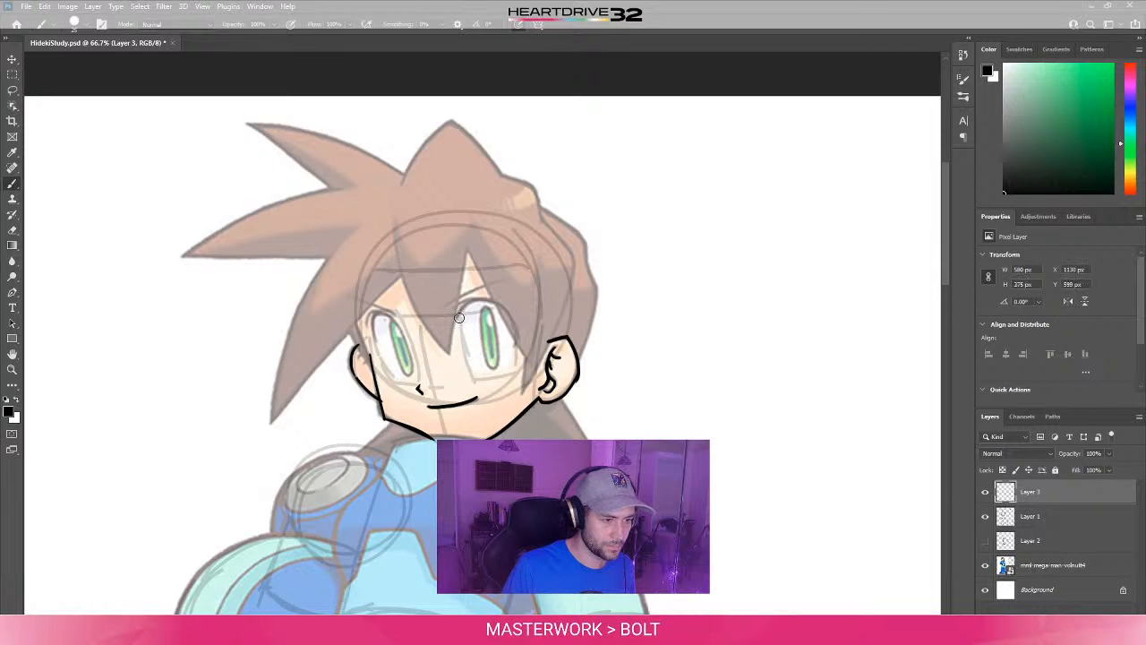
left_click_drag(457, 315, 513, 355)
key("ctrl+z")
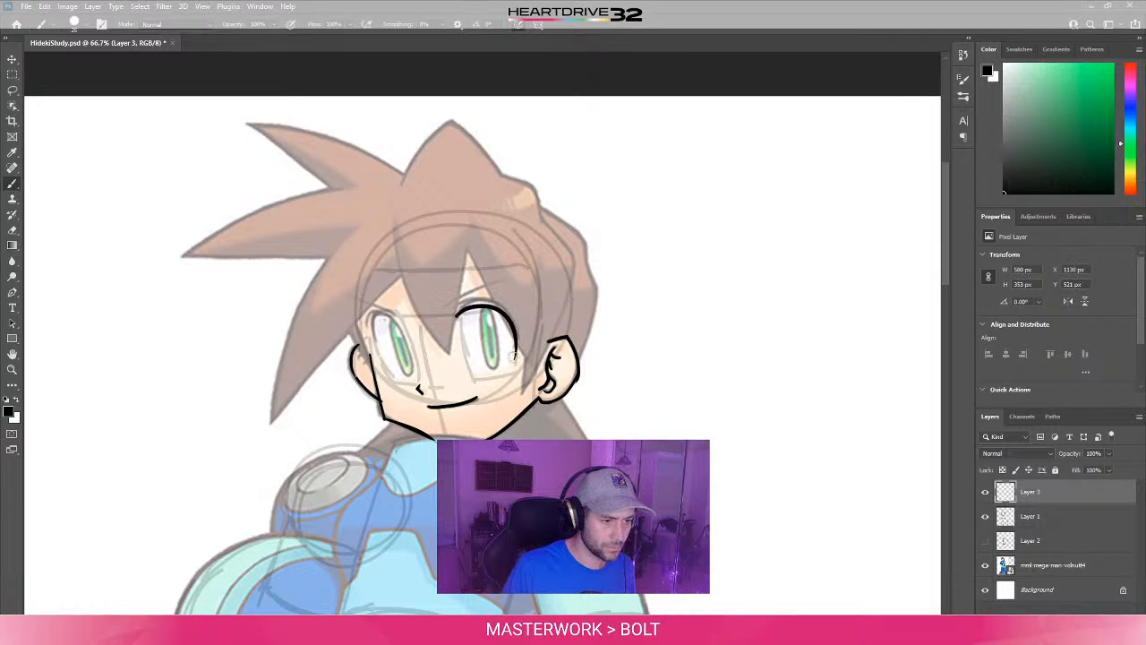
key("ctrl+z")
left_click_drag(459, 316, 513, 341)
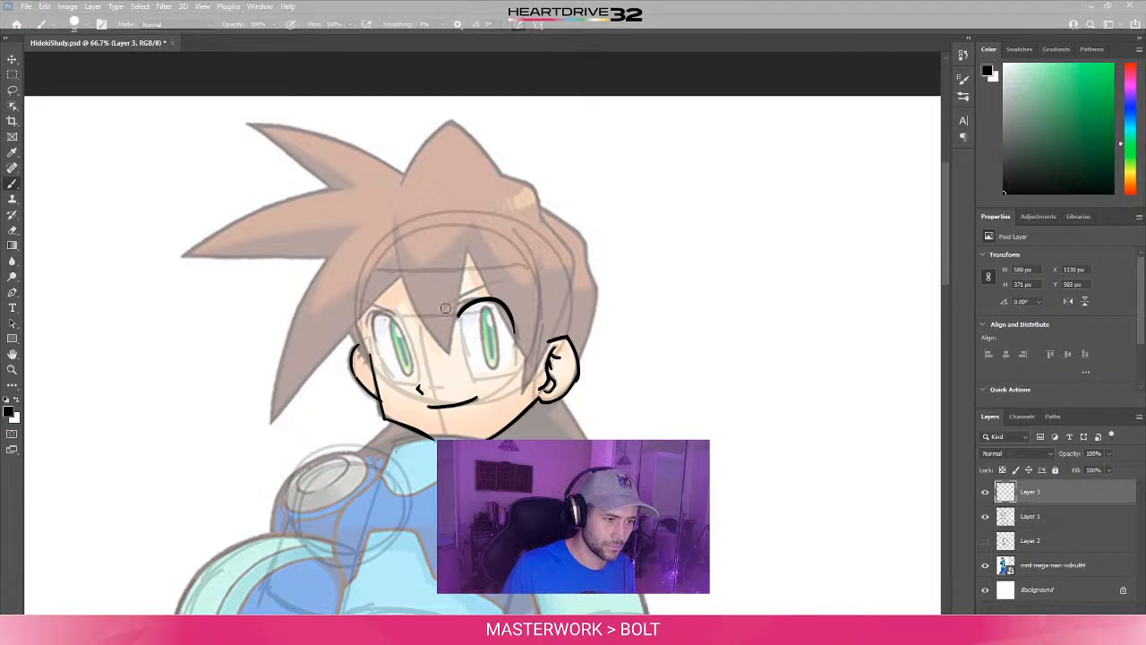
left_click_drag(445, 306, 513, 278)
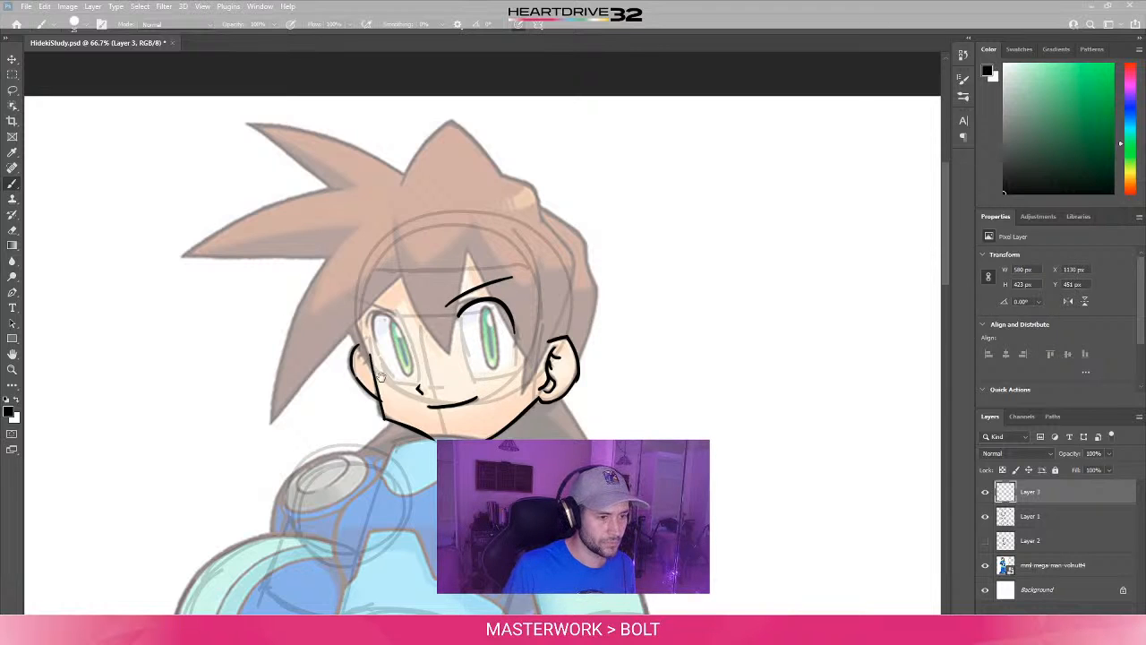
- Try inking the eyebrow on the left side of the face with the canvas rotated, and return the canvas to upright
left_click_drag(381, 377, 459, 406)
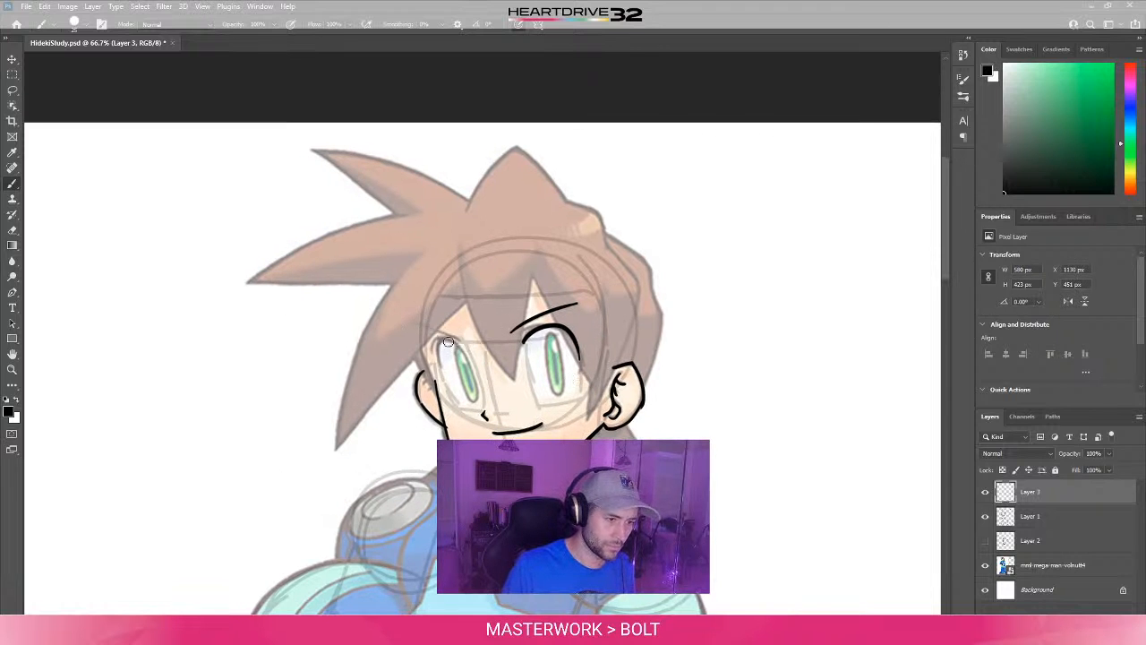
key("r")
left_click_drag(606, 307, 475, 383)
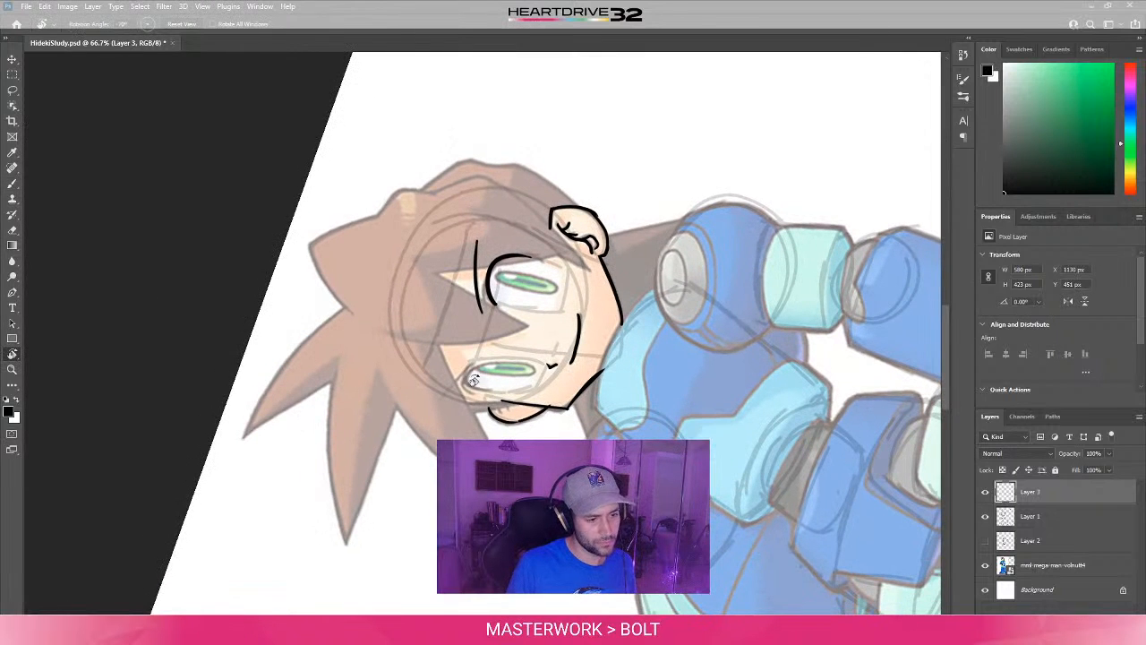
key("b")
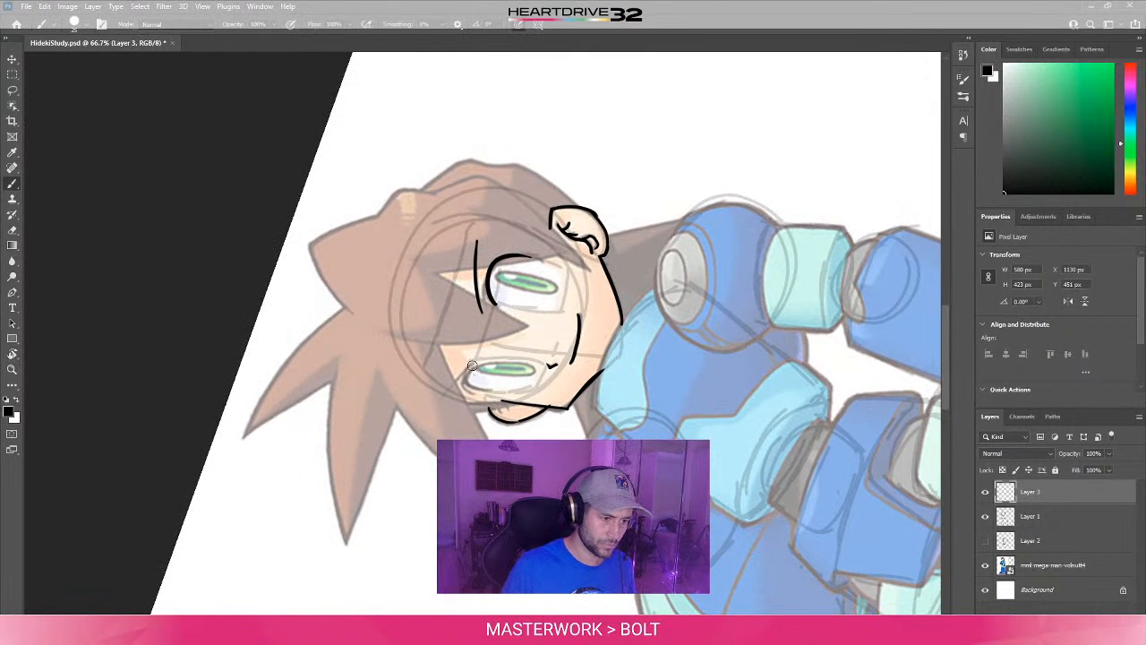
left_click_drag(471, 366, 450, 427)
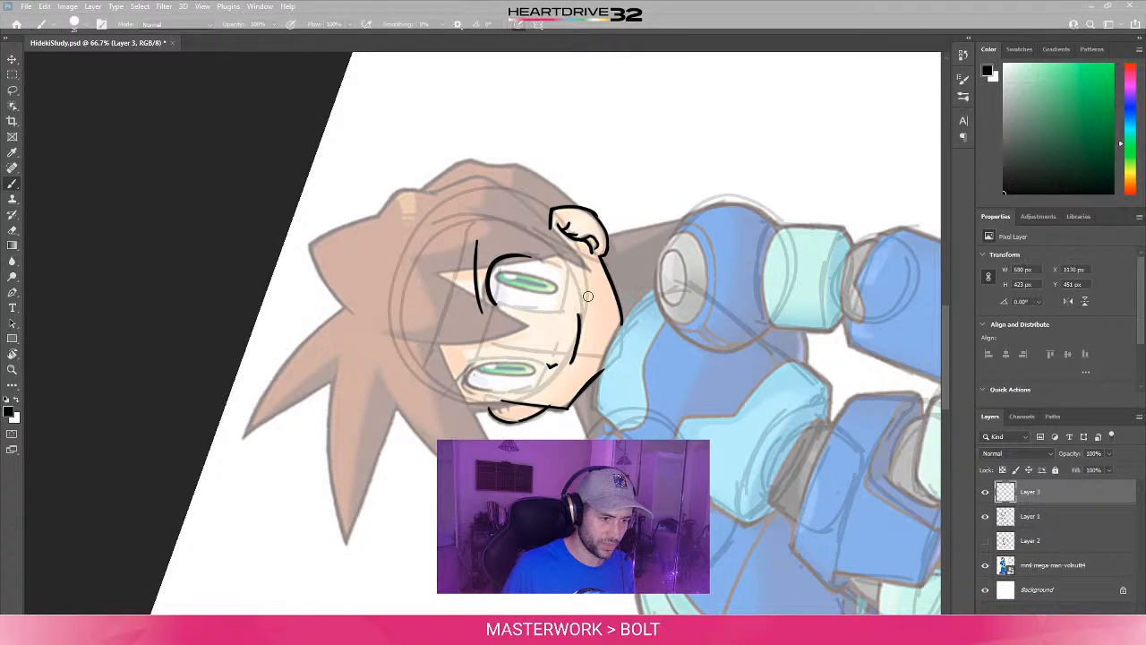
key("r")
mouse_move(586, 297)
left_mouse_down("shift")
mouse_move(660, 389)
mouse_move(498, 414)
left_mouse_up("shift")
key("b")
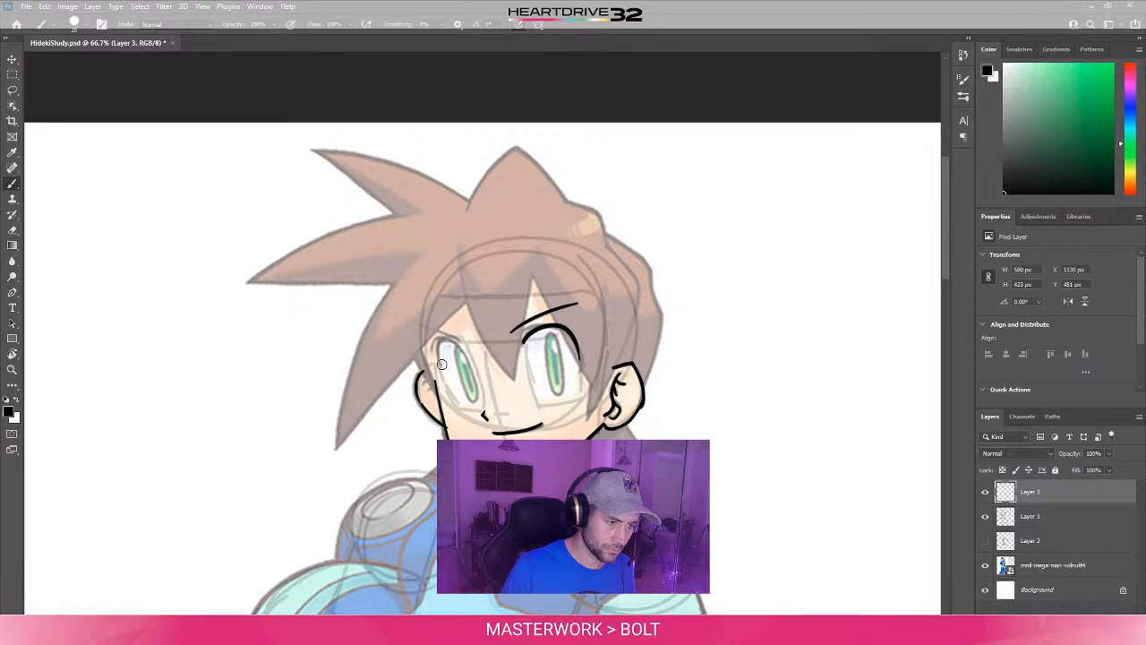
- Ink the curved upper lid of the eye on the left side of the face, undoing and redrawing faulty strokes
mouse_move(440, 358)
left_mouse_down()
mouse_move(474, 376)
mouse_move(463, 348)
mouse_move(473, 377)
left_mouse_up()
key("ctrl+z")
key("ctrl+z")
key("ctrl+z")
key("ctrl+z")
key("ctrl+z")
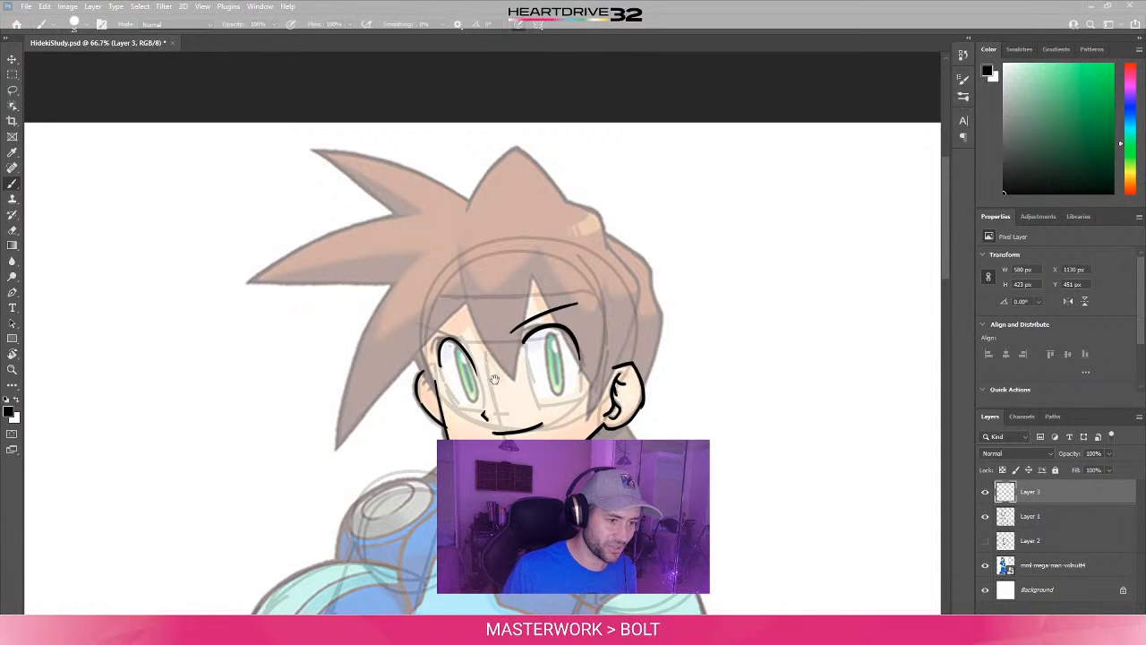
- Ink the eyebrow on the left side of the face with the canvas rotated, redrawing faulty strokes, and return the canvas to upright
left_click_drag(496, 378, 527, 411)
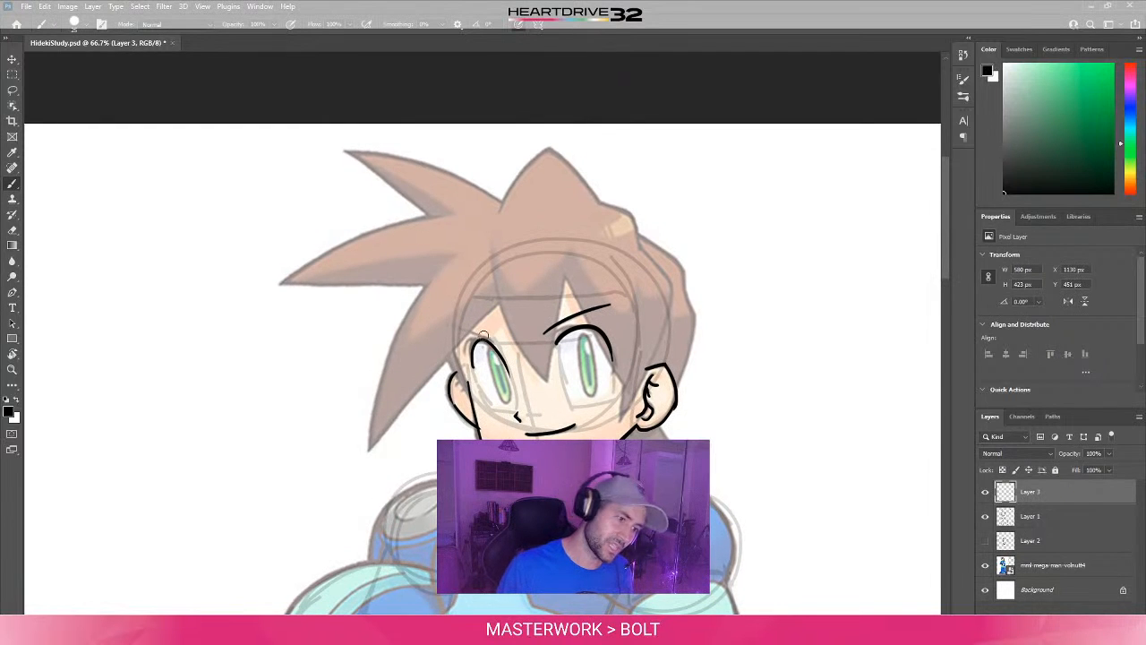
left_click_drag(491, 340, 448, 319)
key("ctrl+z")
key("ctrl+z")
left_click_drag(510, 336, 483, 337)
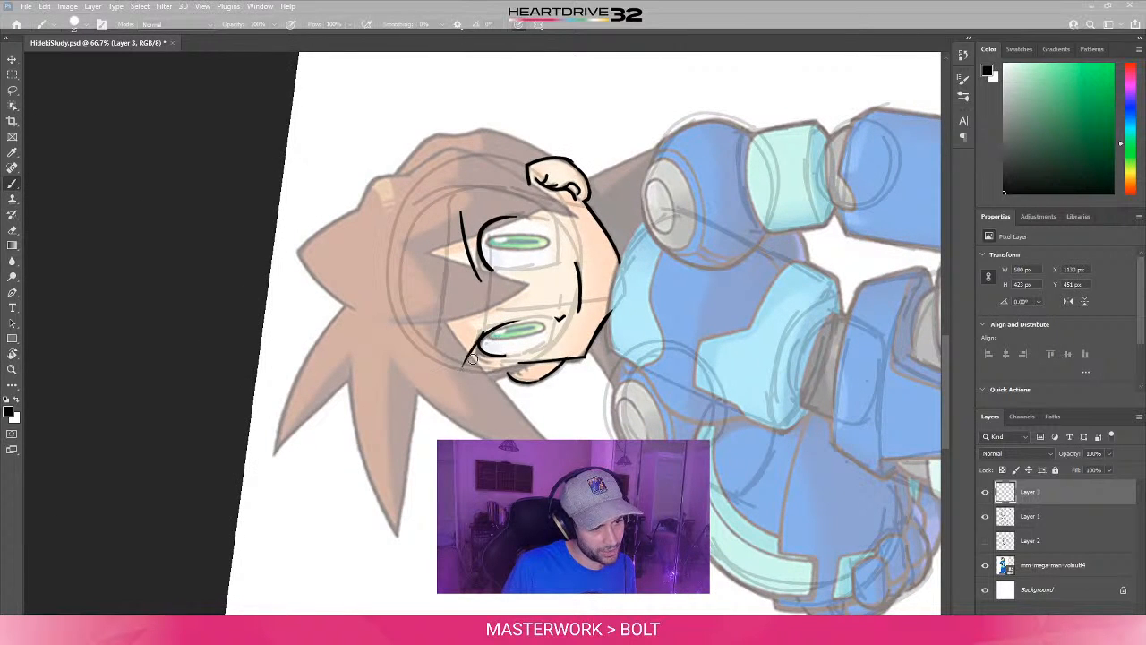
key("r")
left_click_drag(483, 334, 557, 421)
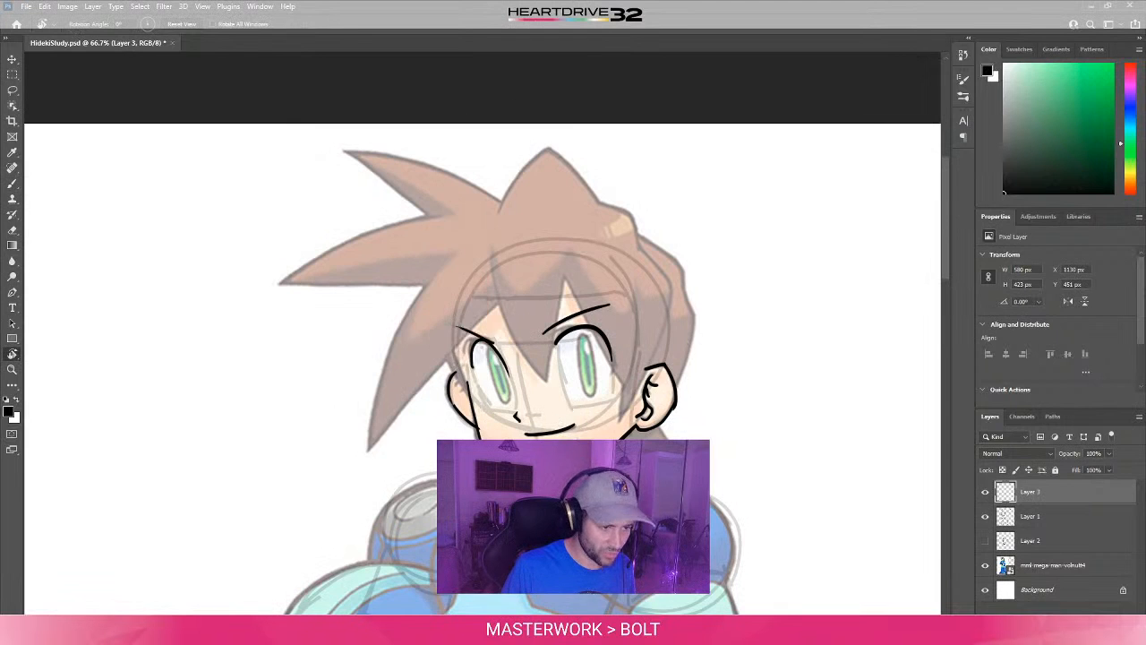
mouse_move(568, 357)
left_mouse_down()
mouse_move(561, 376)
mouse_move(567, 355)
left_mouse_up()
key("b")
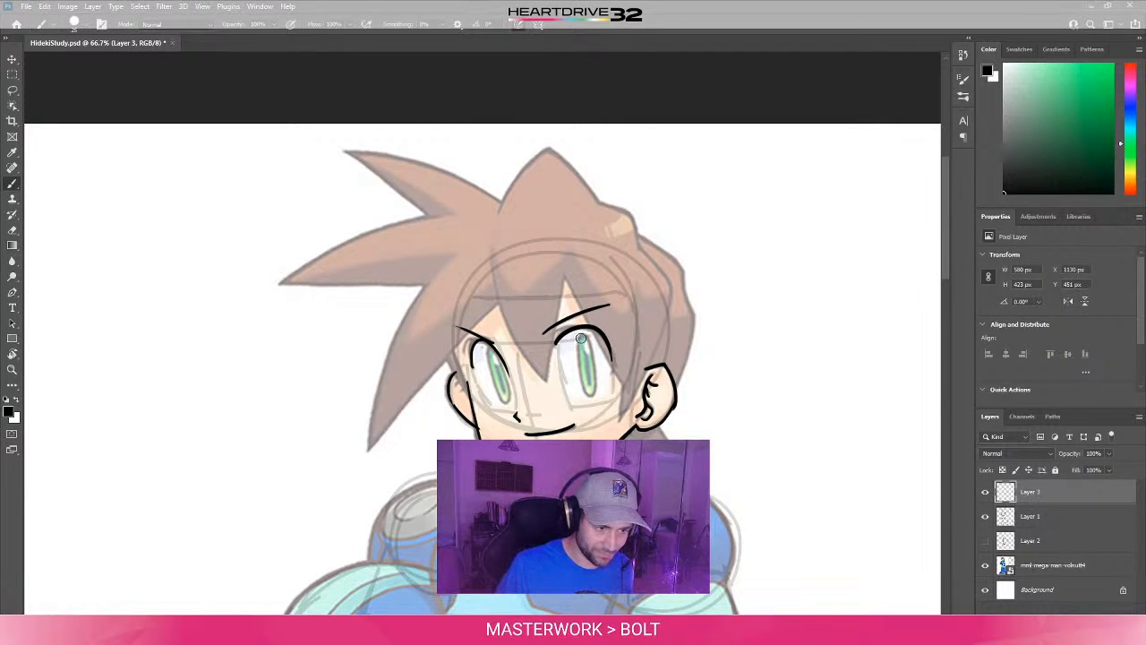
- Ink the narrow oval outlines around the green irises of both eyes, undoing and redrawing faulty strokes
left_click_drag(579, 335, 584, 382)
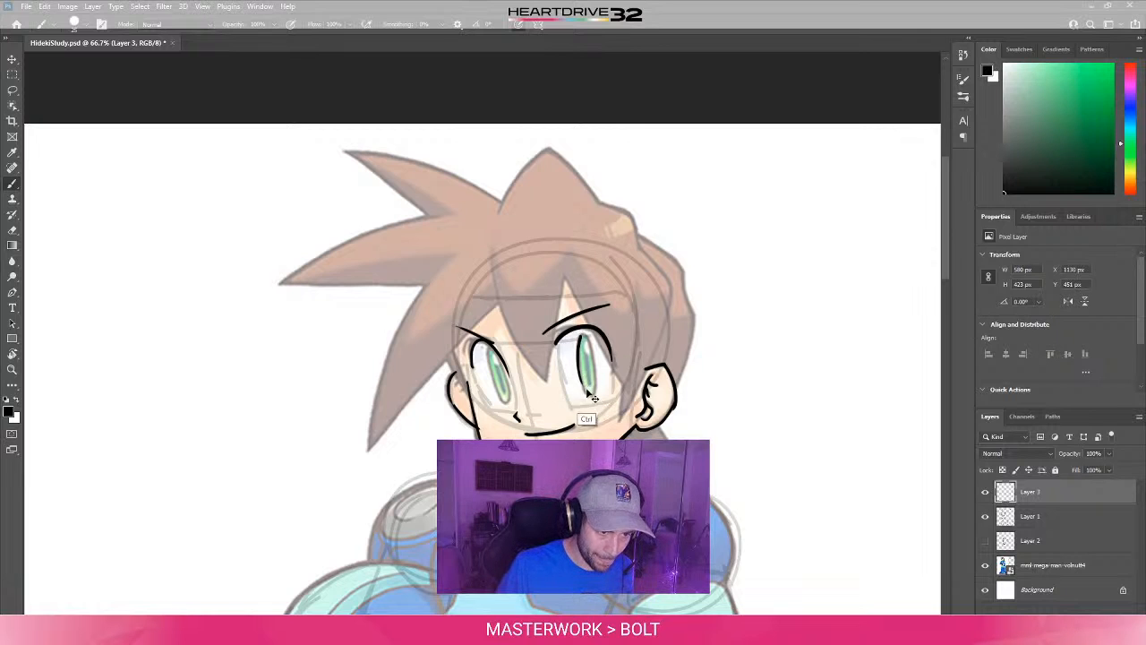
key("ctrl+z")
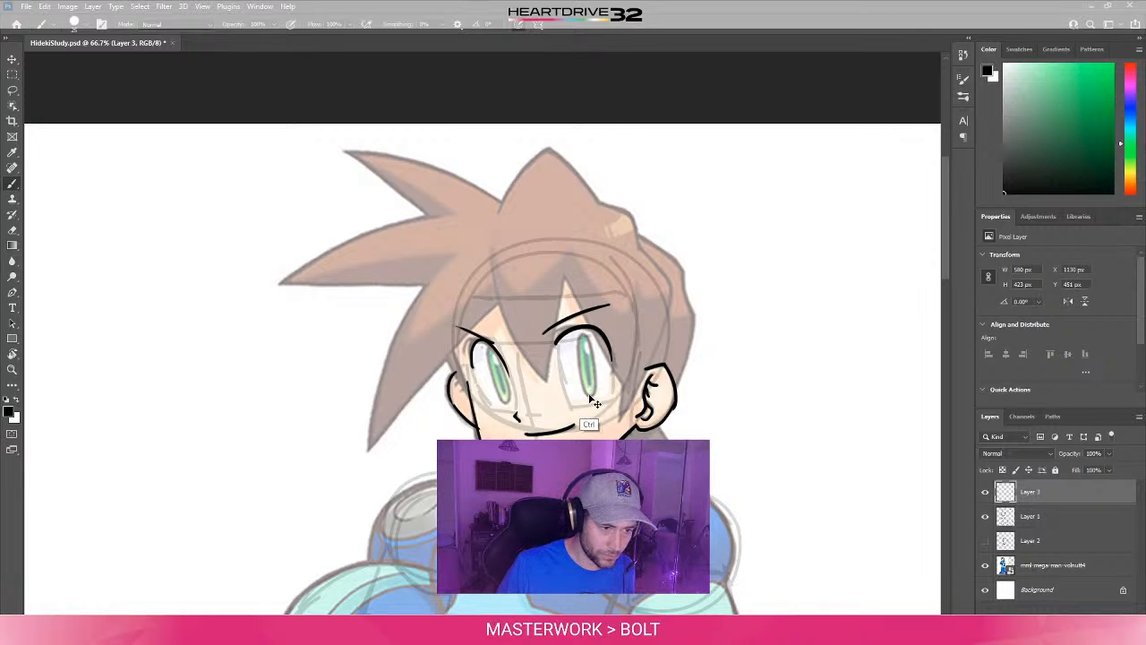
left_click_drag(588, 396, 590, 348)
key("ctrl+z")
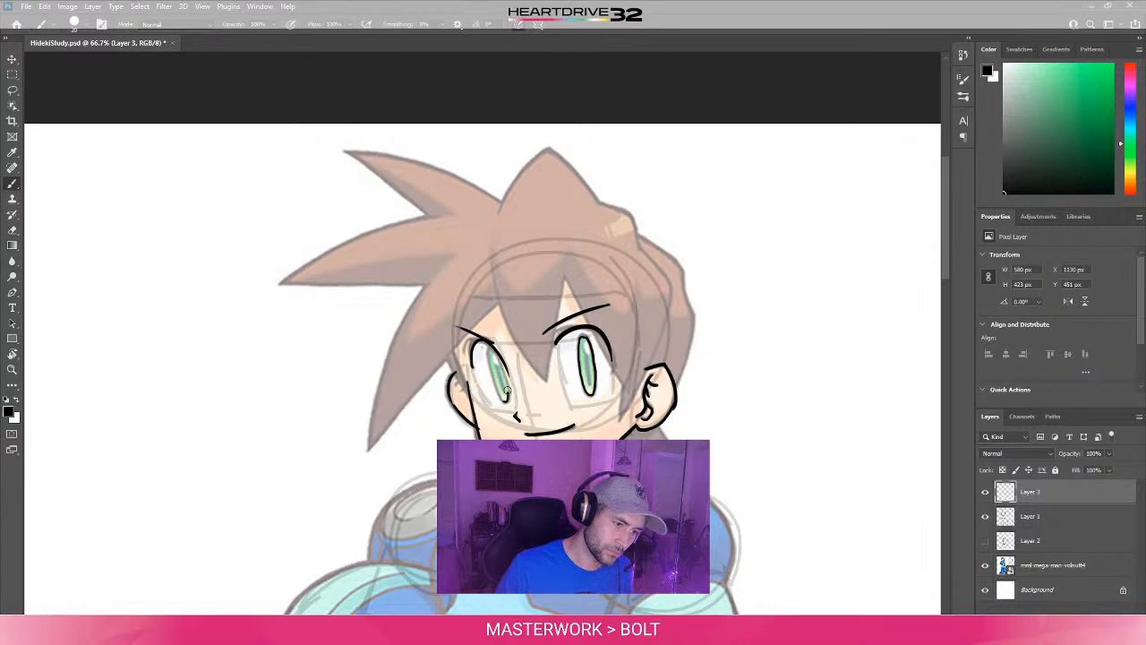
left_click_drag(507, 391, 489, 353)
key("ctrl+z")
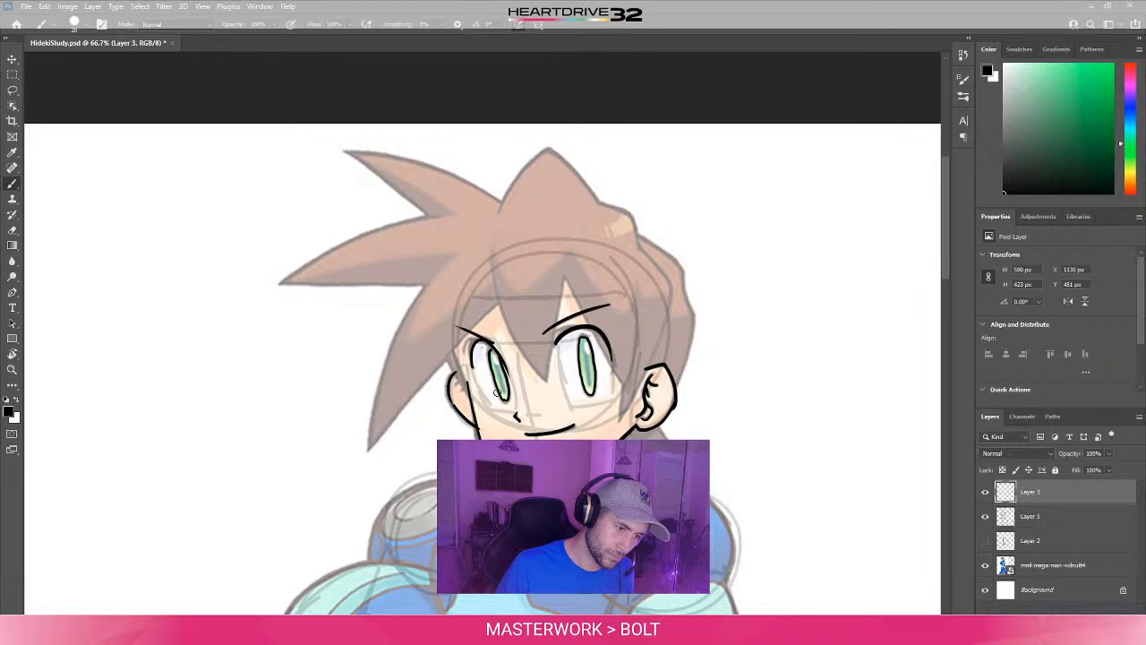
left_click_drag(557, 402, 554, 419)
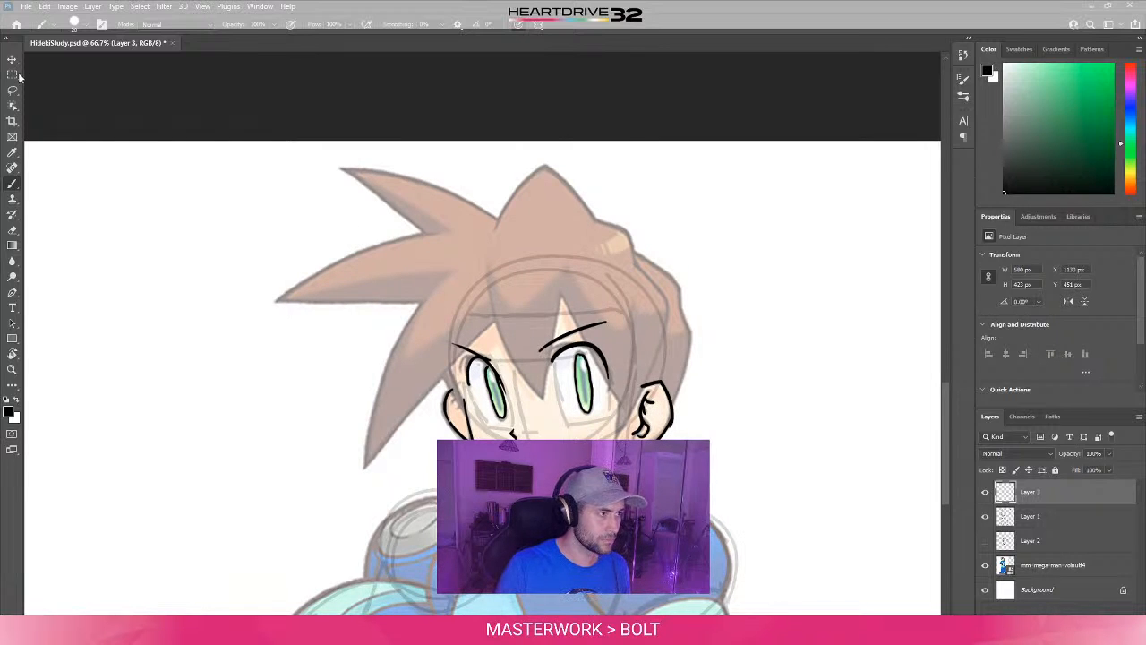
- Switch to the Move tool and clear the layer selection
key("v")
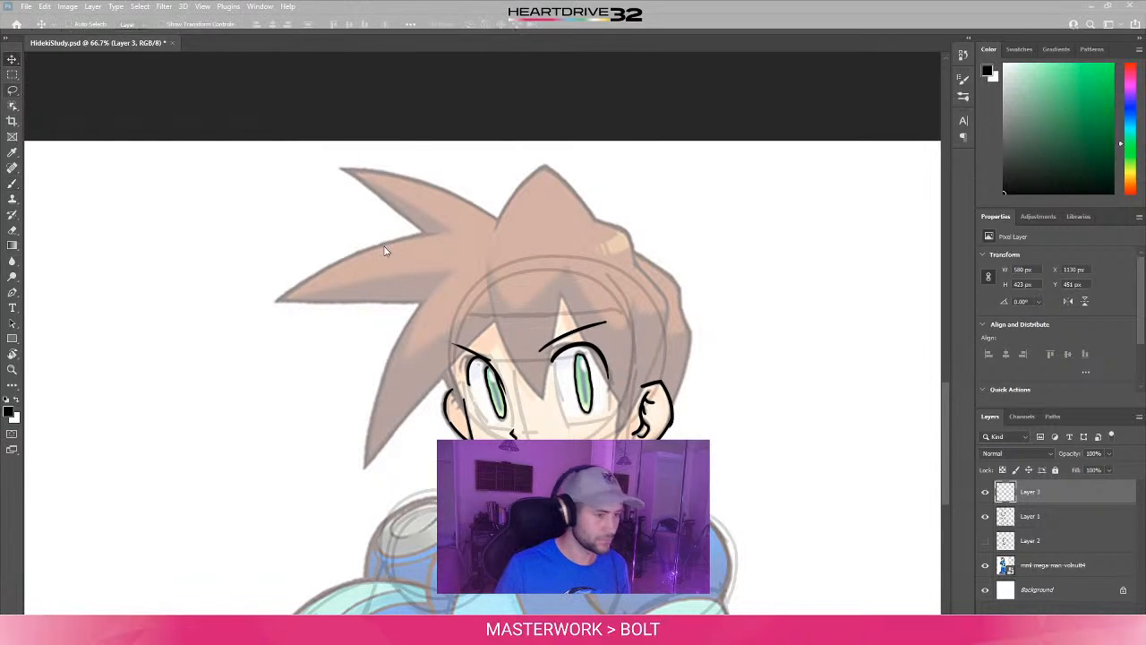
key("b")
key("v")
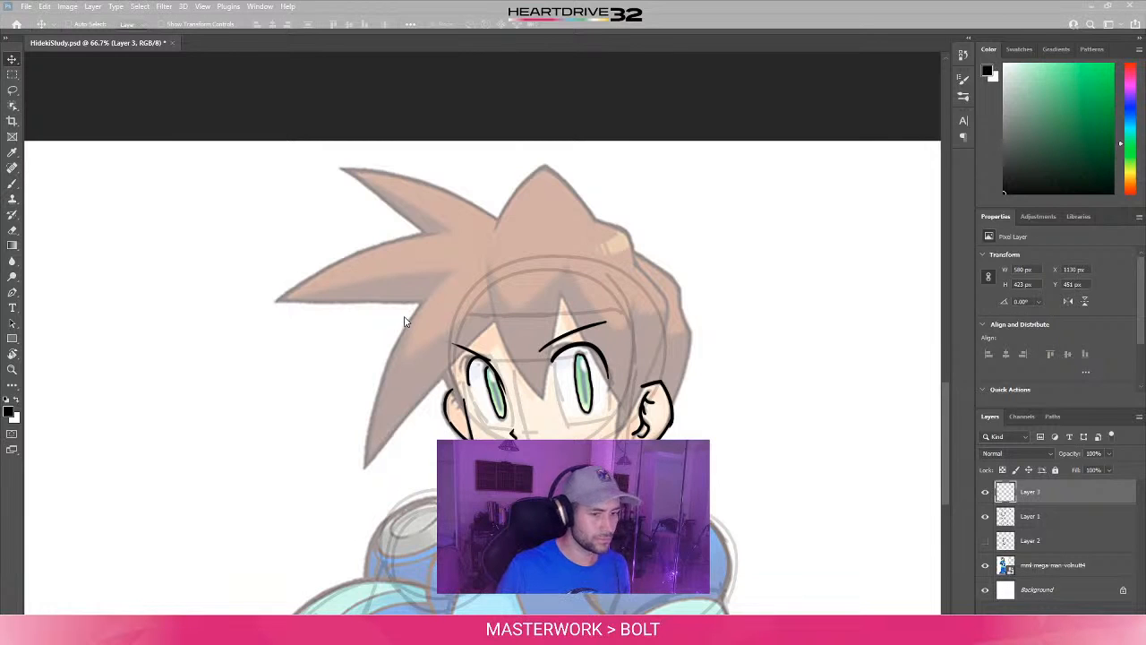
left_click(979, 599)
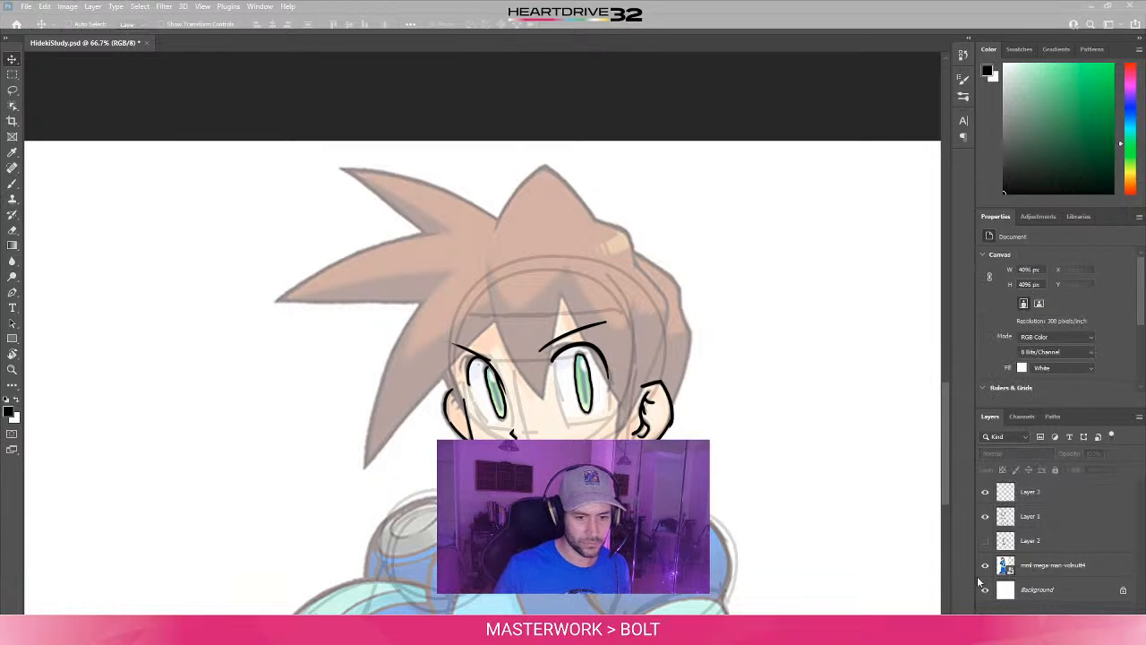
- Select Layer 3 and try to bring the artwork back into view on the blank canvas by fitting and zooming
left_click(1048, 491)
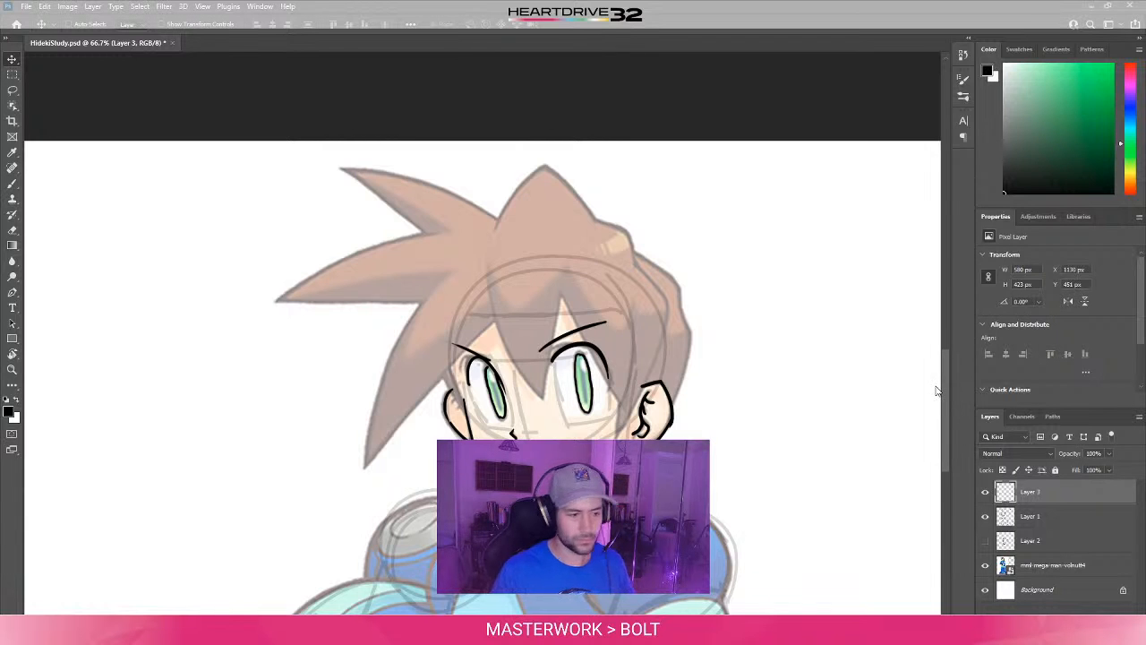
left_click_drag(82, 46, 220, 41)
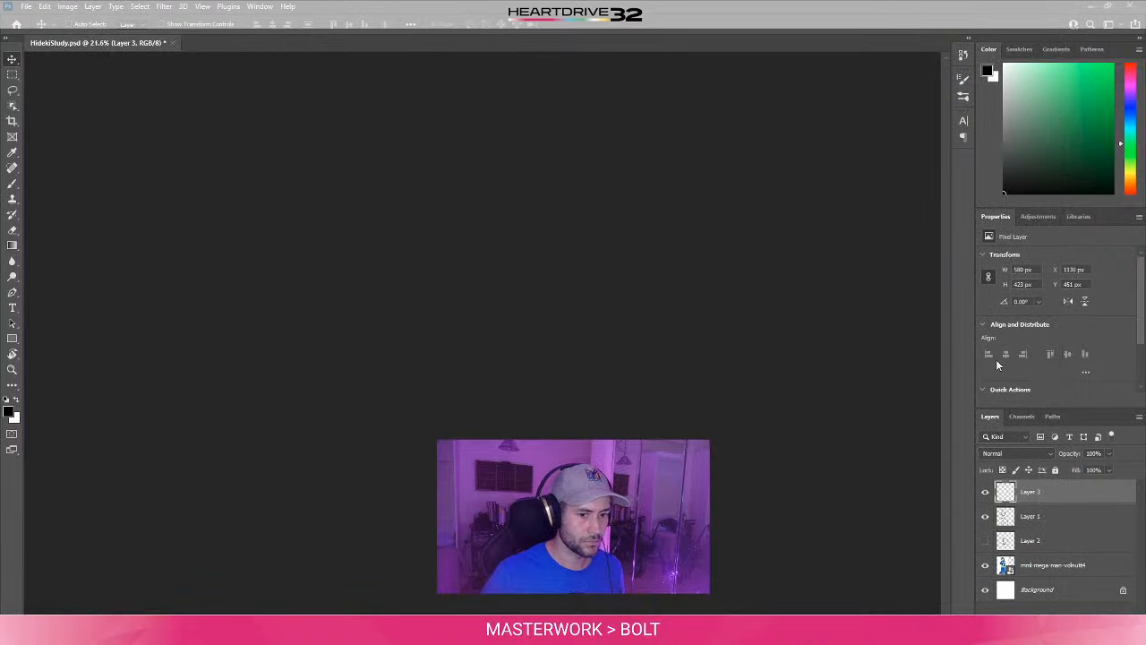
key("ctrl+0")
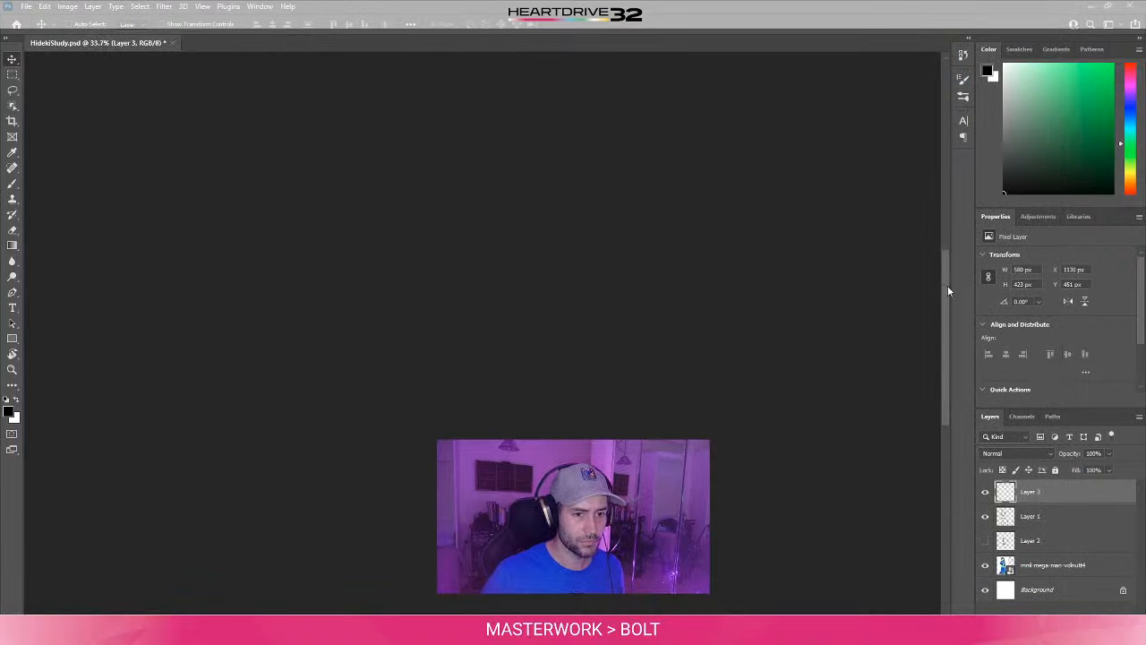
left_click_drag(948, 286, 931, 77)
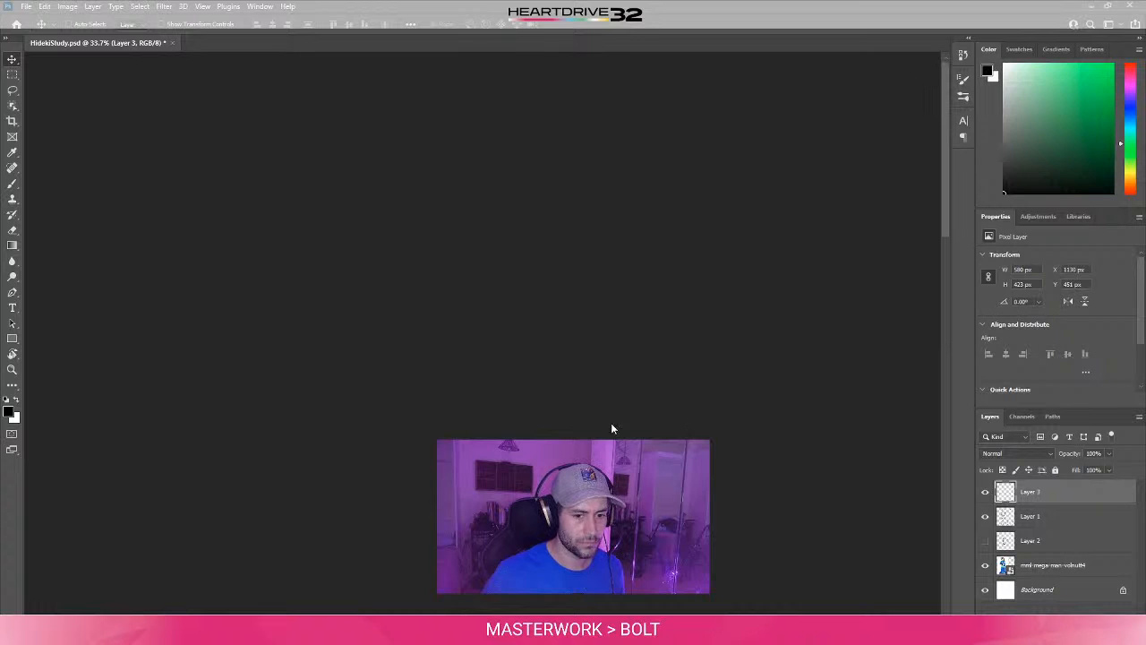
scroll(610, 424, "up", 4, "alt")
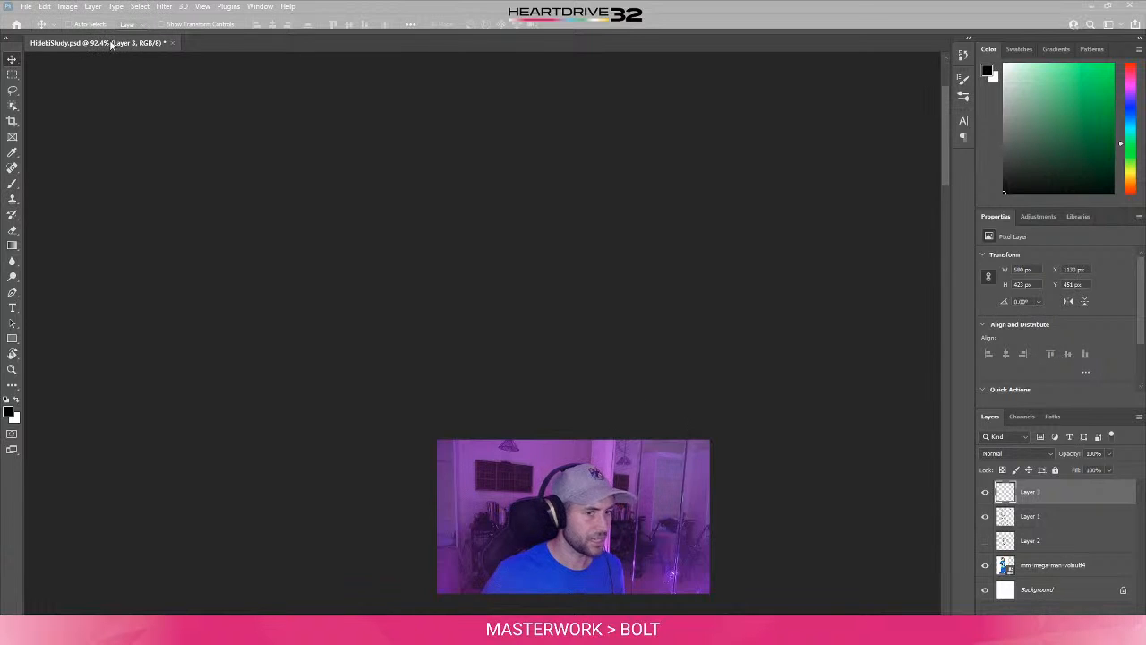
- Try to refresh the blank document view by floating and redocking the HidekiStudy.psd window, and clear the layer selection
left_click_drag(99, 42, 314, 160)
key("Tab")
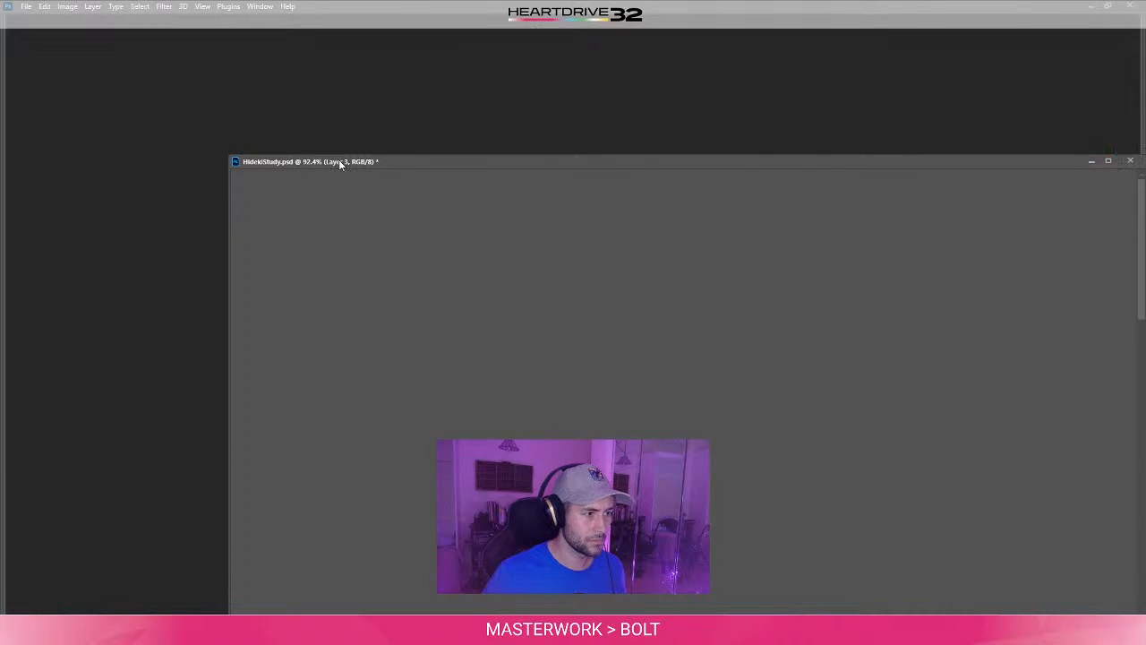
left_click_drag(335, 163, 188, 41)
key("Tab")
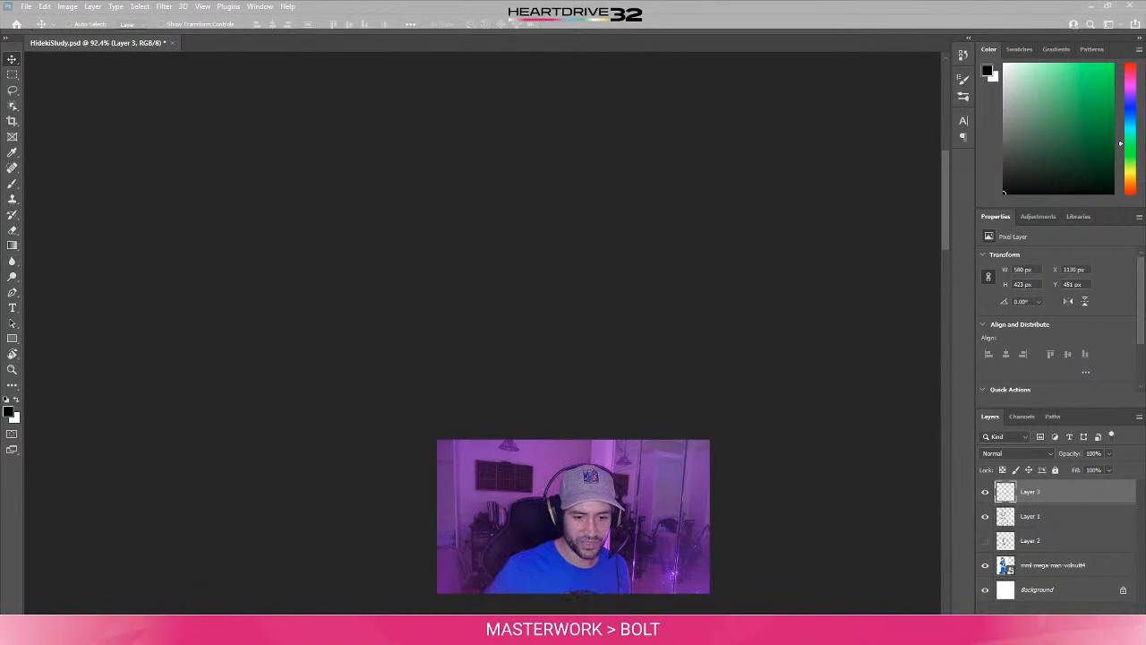
left_click(1039, 611)
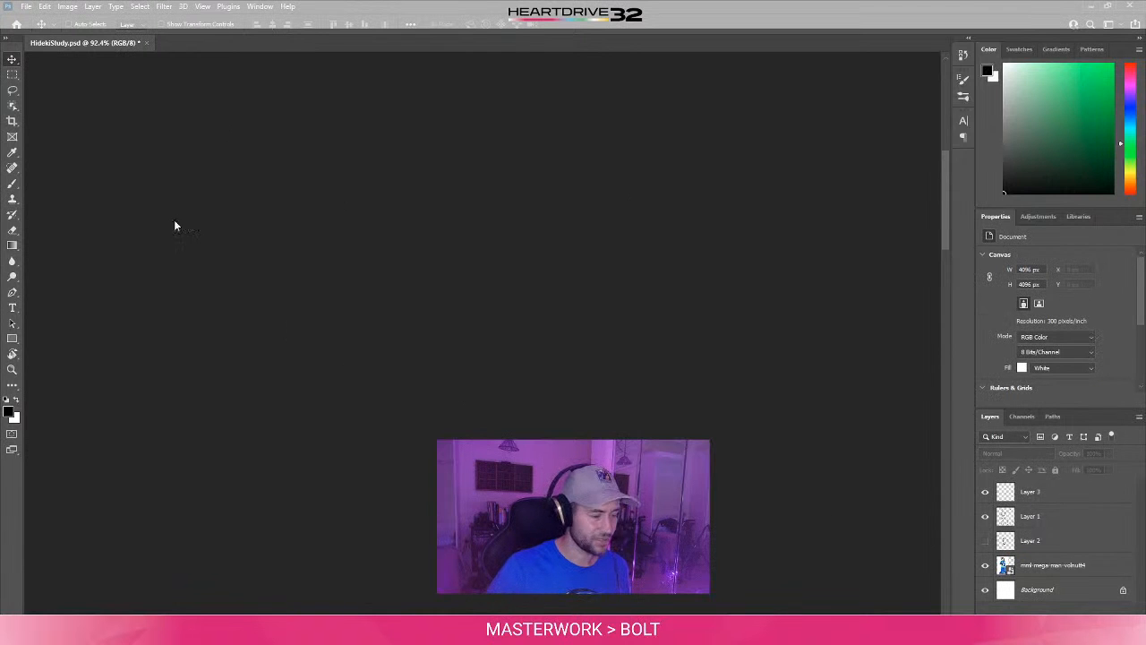
- Shrink the application window, check the reference art folder, and float and maximize the HidekiStudy.psd document window
double_click(467, 5)
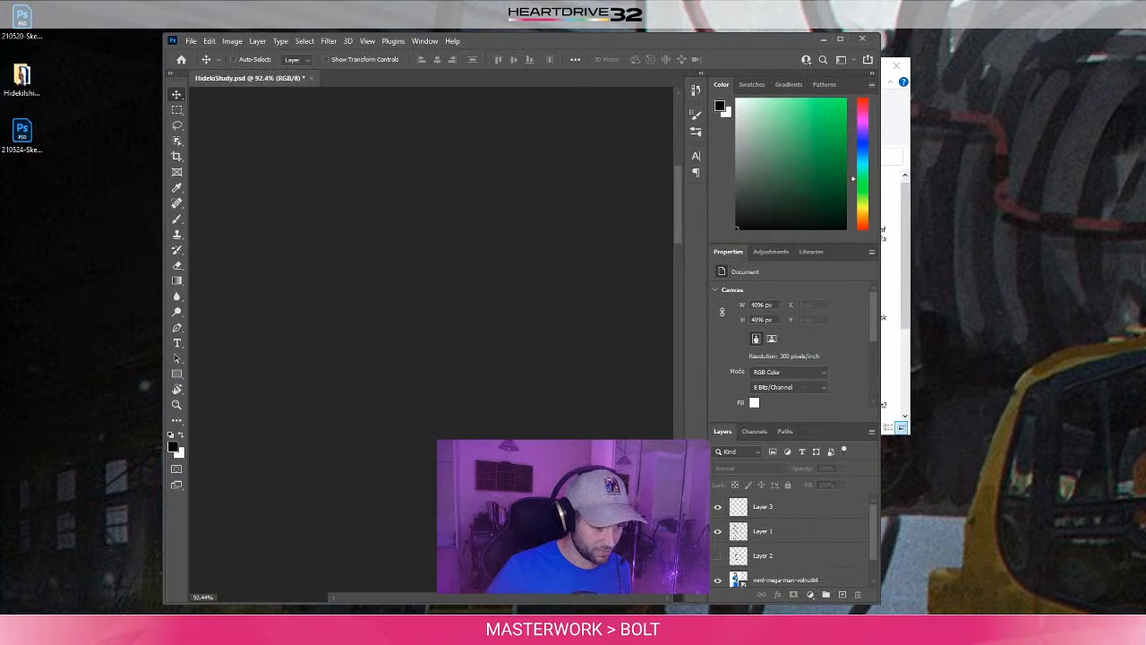
left_click(378, 611)
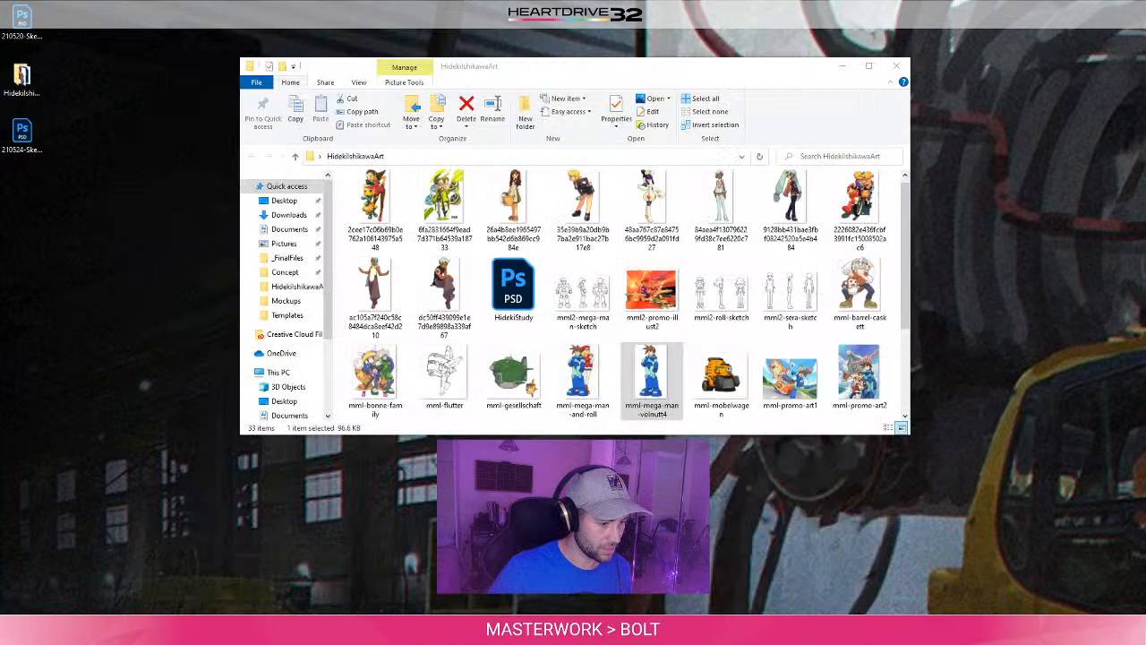
left_click(391, 612)
left_click_drag(287, 79, 338, 112)
double_click(339, 112)
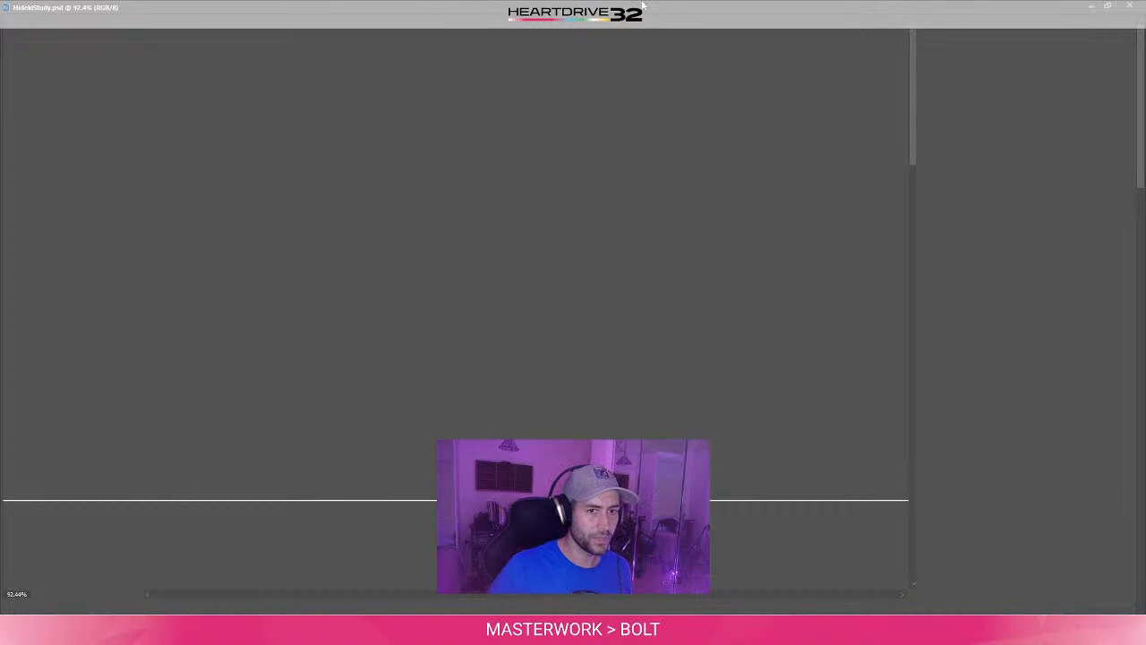
- Close HidekiStudy.psd, reopen it from the recent files, and maximize the application window
left_click(1130, 6)
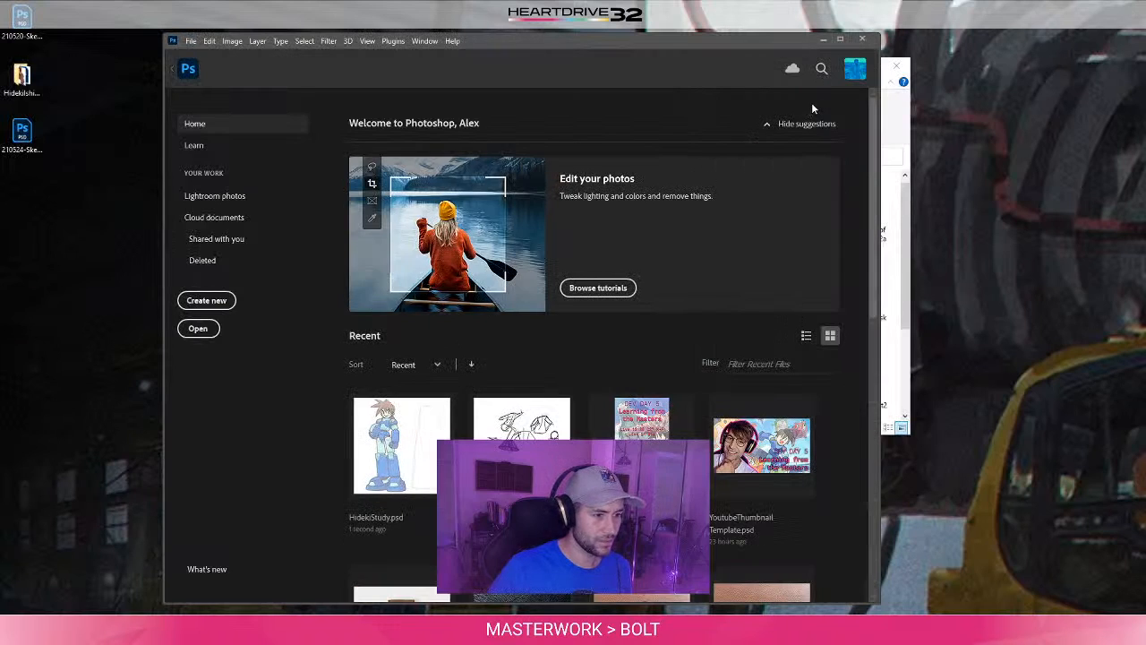
left_click(392, 482)
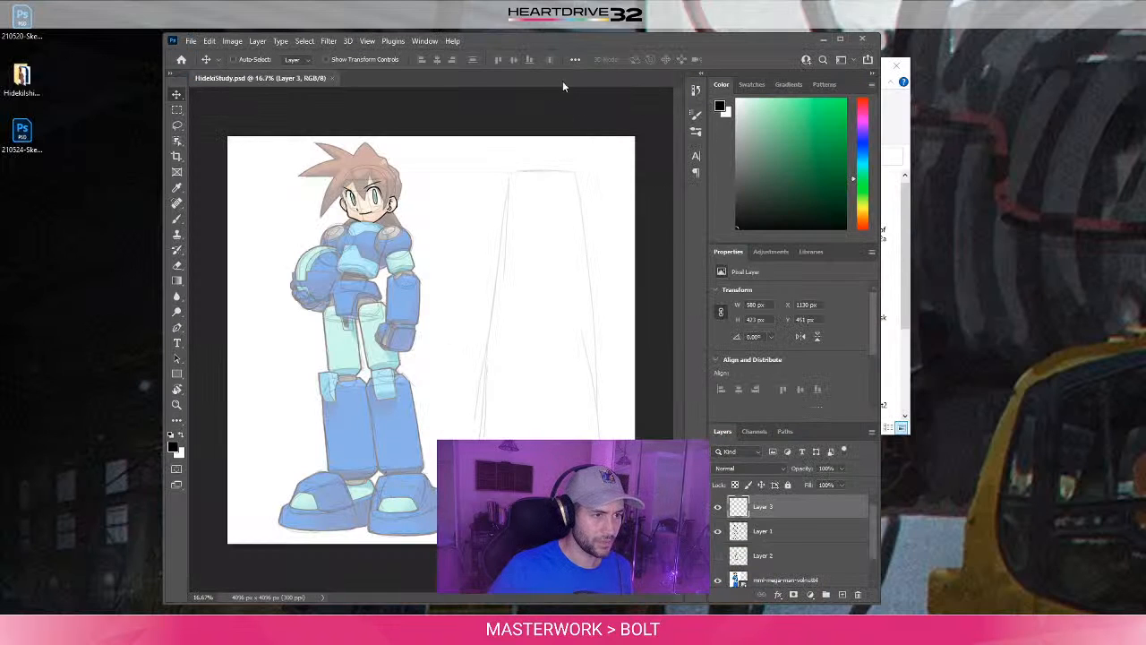
double_click(552, 42)
left_click_drag(281, 184, 439, 172)
scroll(681, 185, "up", 4, "alt")
left_click_drag(640, 163, 669, 350)
scroll(665, 328, "down", 4, "alt")
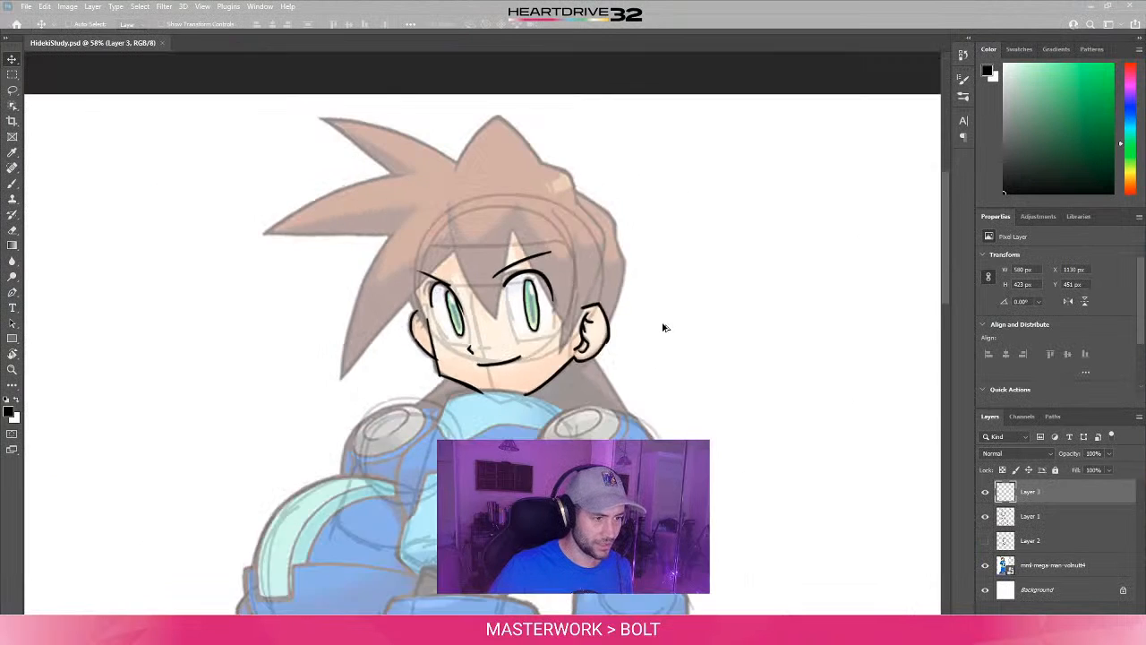
scroll(655, 336, "down", 2, "alt")
left_click_drag(719, 390, 651, 329)
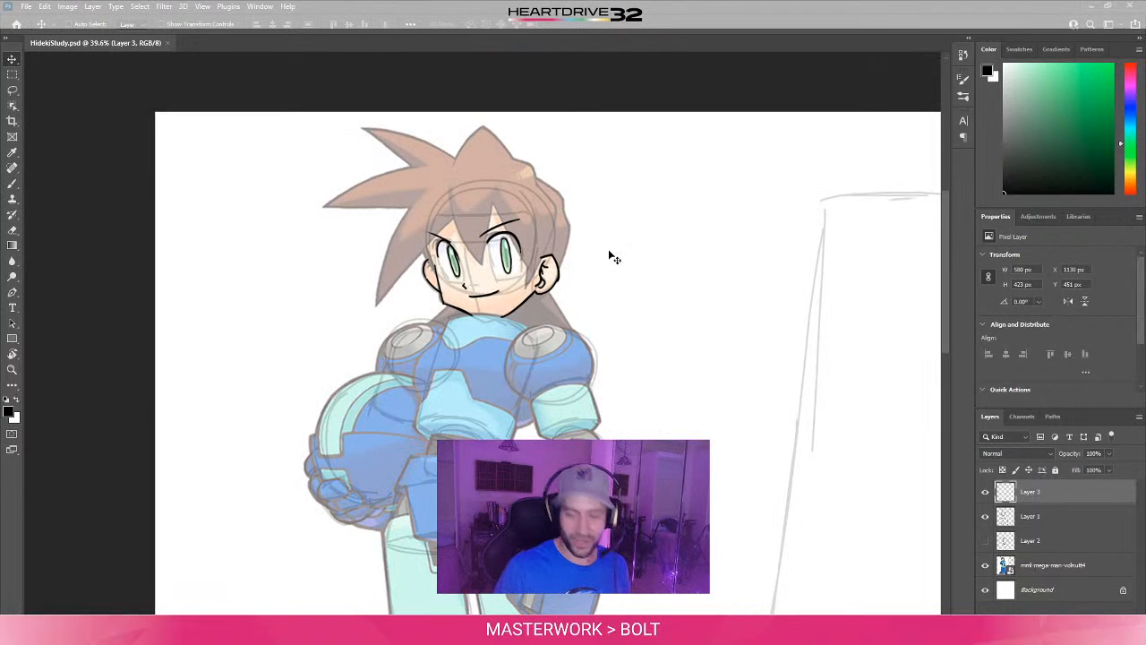
- Try inking the front hair strand between the eyes on Layer 3 with the Brush tool, undoing the strokes
key("b")
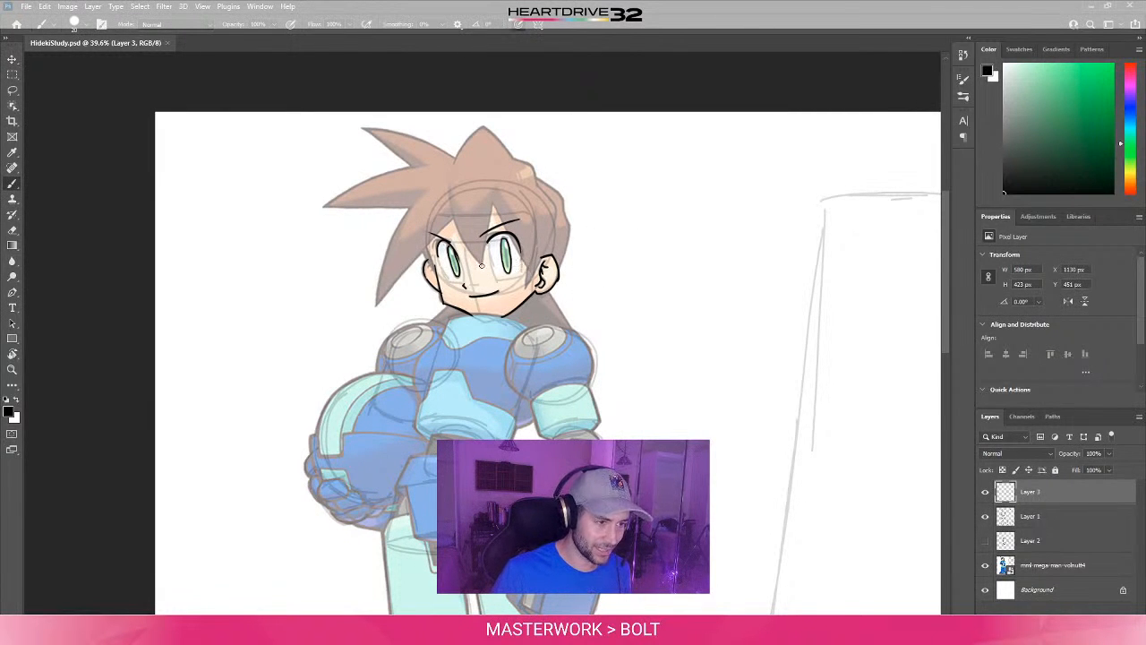
left_click_drag(482, 266, 490, 210)
key("ctrl+z")
left_click_drag(482, 265, 500, 190)
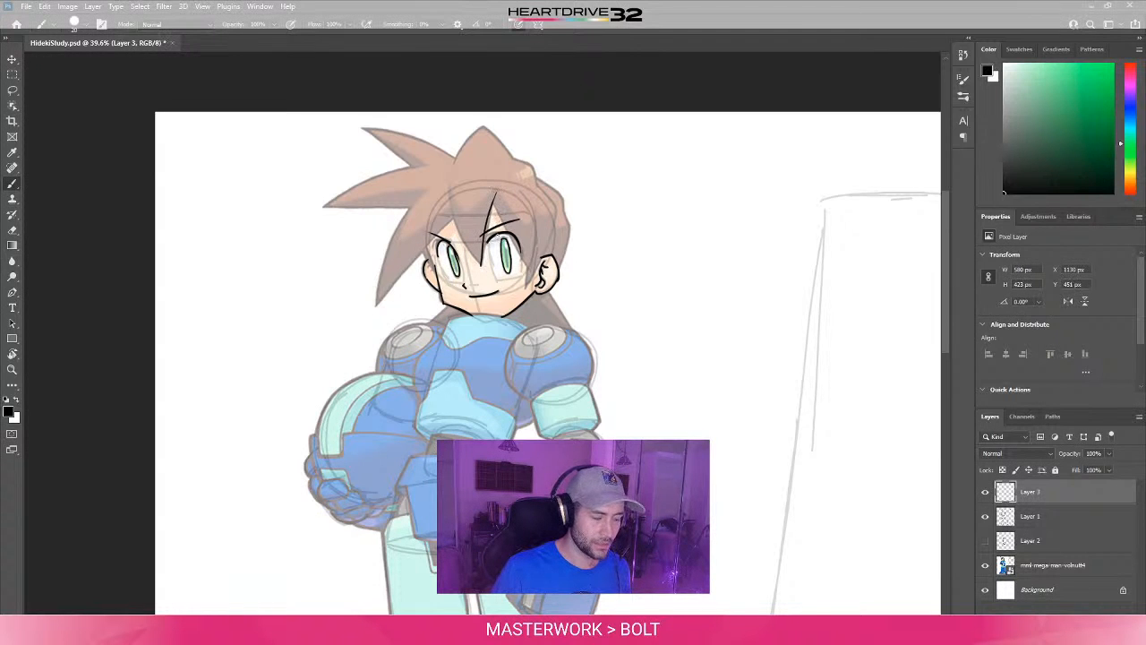
key("ctrl+z")
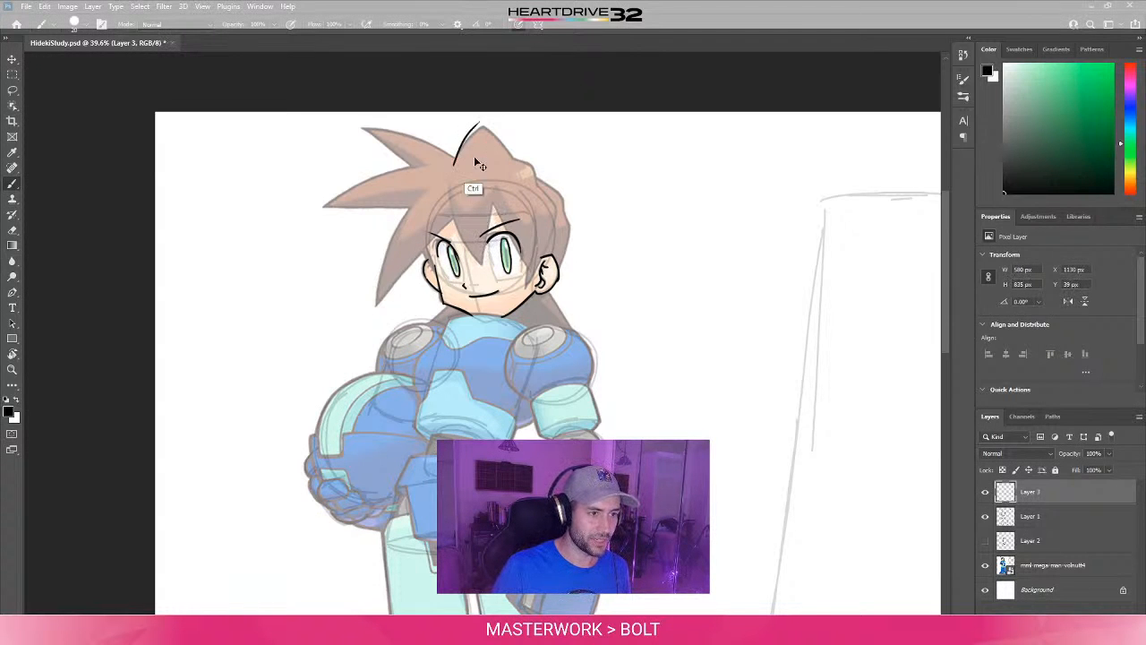
- Select the sketch layer, Layer 1, undo a test stroke on the hair, and set the layer's opacity to 30%
left_click(1067, 516)
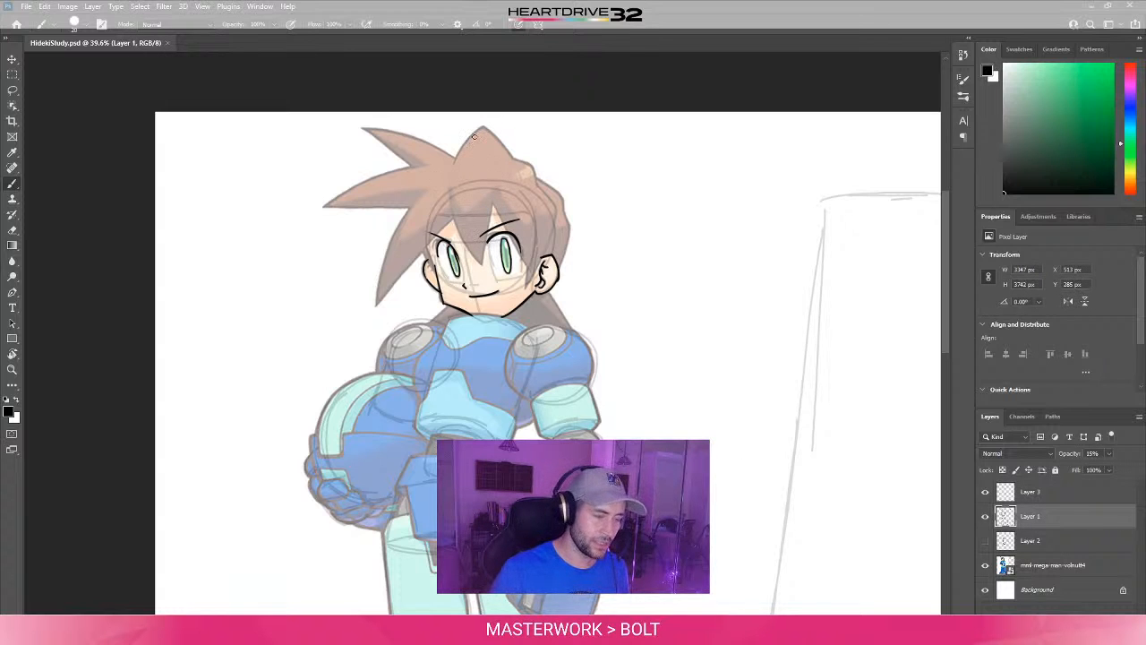
left_click_drag(481, 129, 456, 164)
key("ctrl+z")
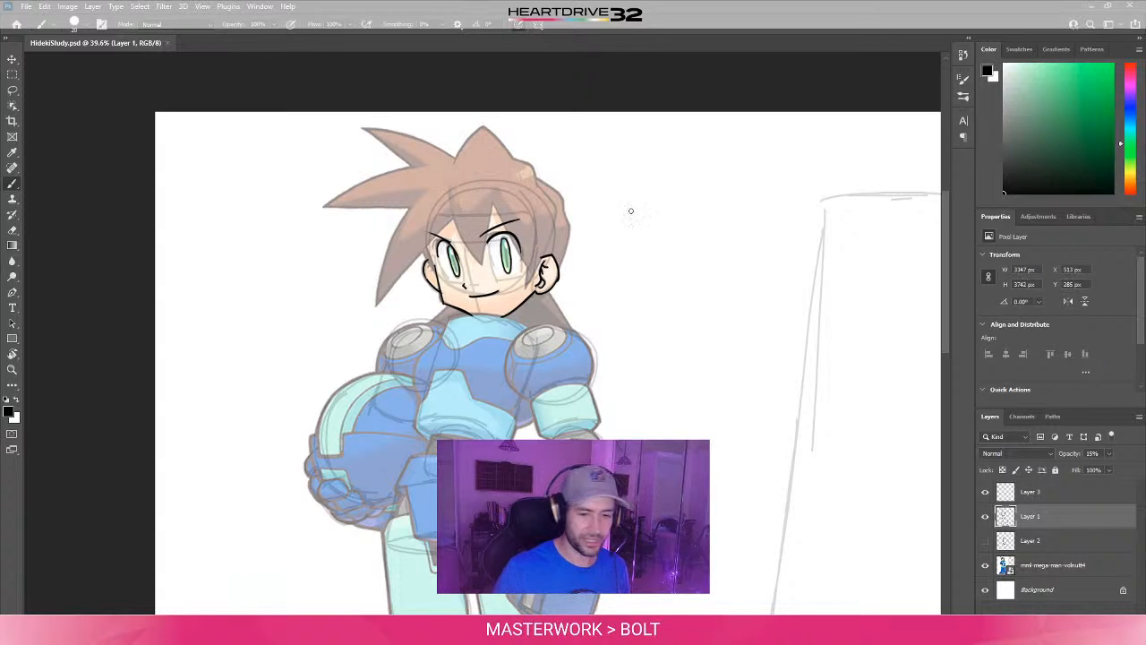
left_click(1092, 454)
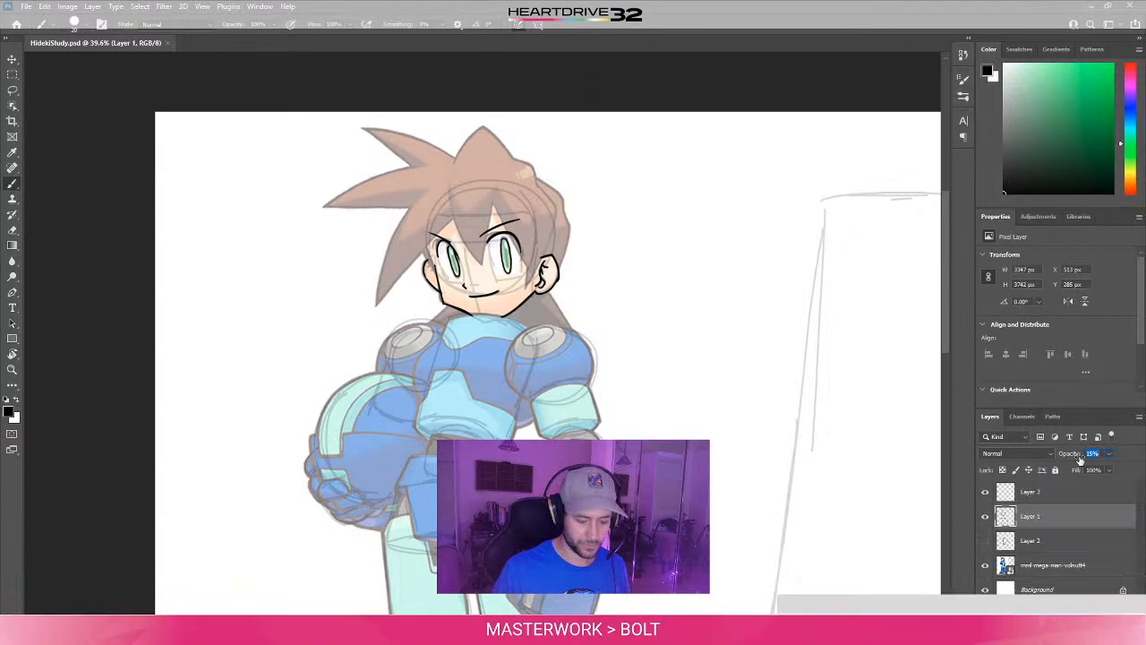
type("30")
key("Tab")
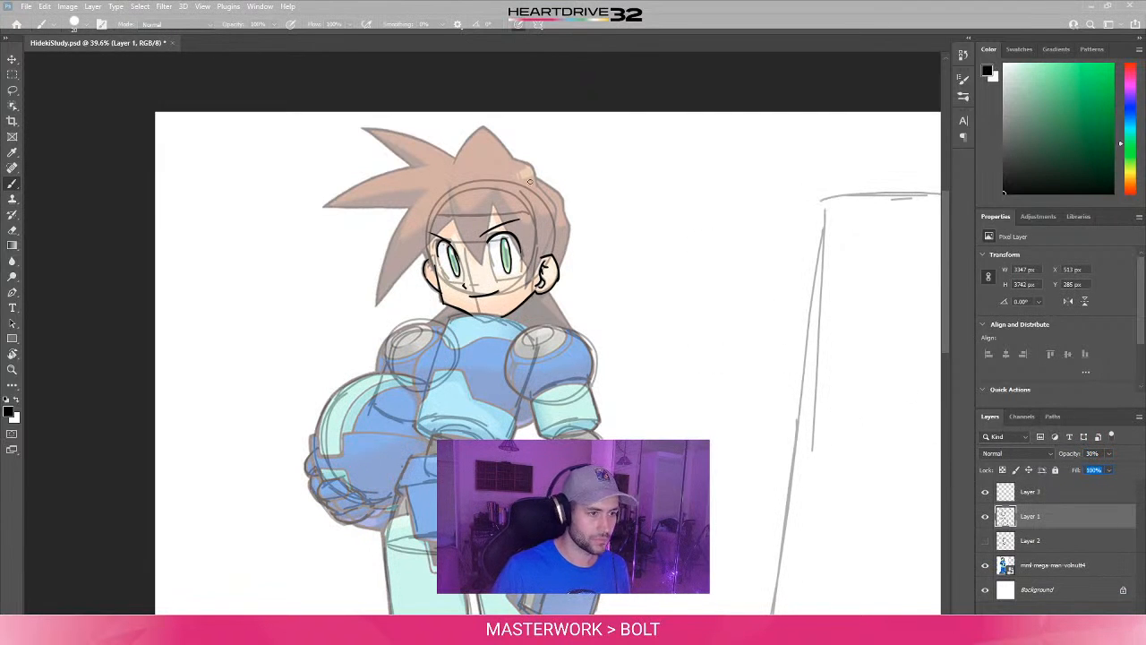
- Sketch the left edge of the hair's central peak on Layer 1, sweeping down into the fringe, undoing and redrawing faulty strokes
left_click_drag(482, 131, 467, 199)
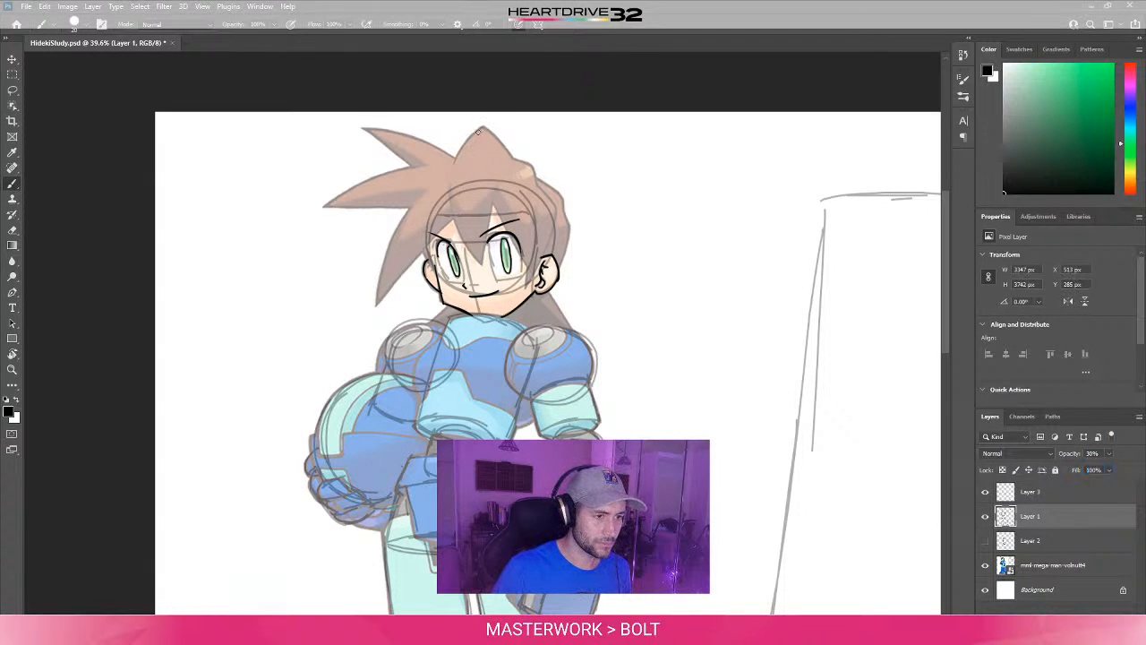
left_click_drag(484, 127, 452, 186)
key("ctrl+z")
mouse_move(482, 128)
left_mouse_down()
mouse_move(476, 265)
mouse_move(455, 189)
left_mouse_up()
key("ctrl+z")
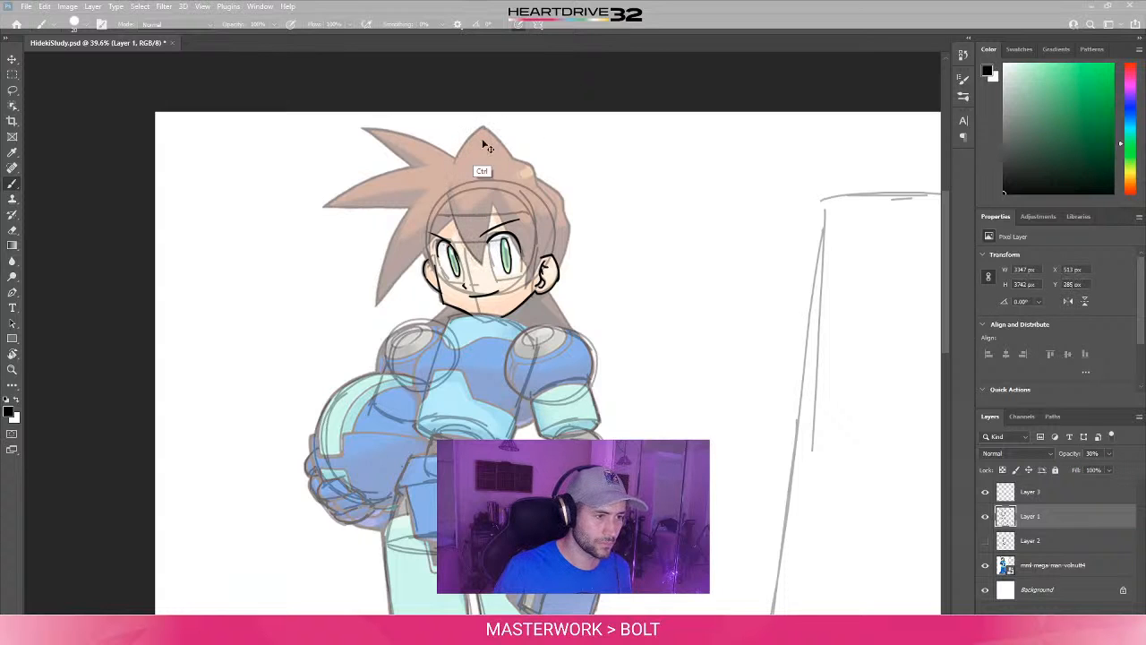
key("ctrl+z")
left_click_drag(483, 128, 479, 291)
key("ctrl+z")
mouse_move(480, 127)
left_mouse_down()
mouse_move(496, 266)
mouse_move(490, 192)
left_mouse_up()
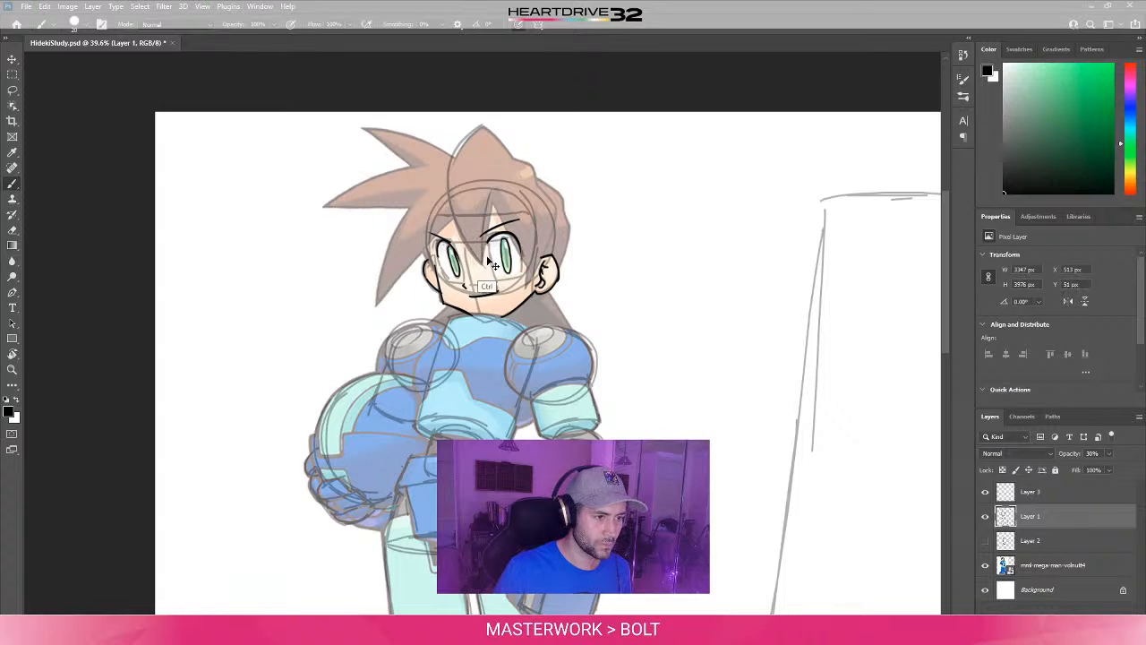
key("ctrl+z")
- Sketch the fringe strands from between the eyes across the forehead to the ear, undoing a stray edit near the hair's outer edge
left_click_drag(482, 263, 498, 187)
mouse_move(502, 235)
left_mouse_down()
mouse_move(518, 220)
mouse_move(539, 289)
left_mouse_up()
left_click_drag(494, 194, 547, 299)
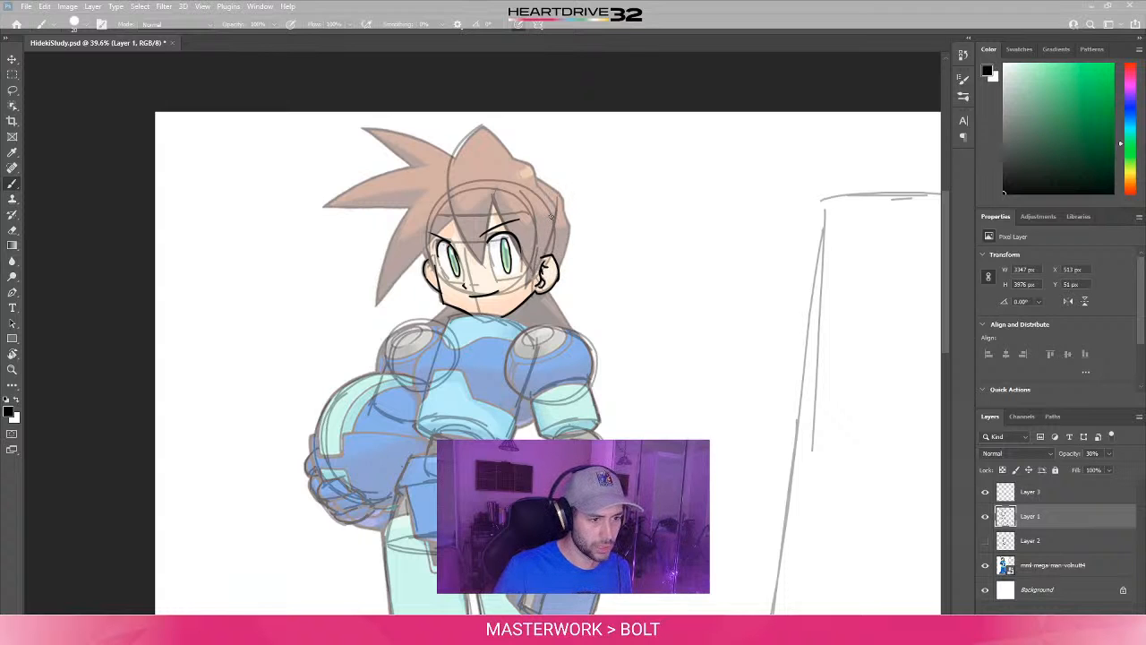
key("e")
left_click_drag(560, 193, 555, 205)
key("b")
key("ctrl+z")
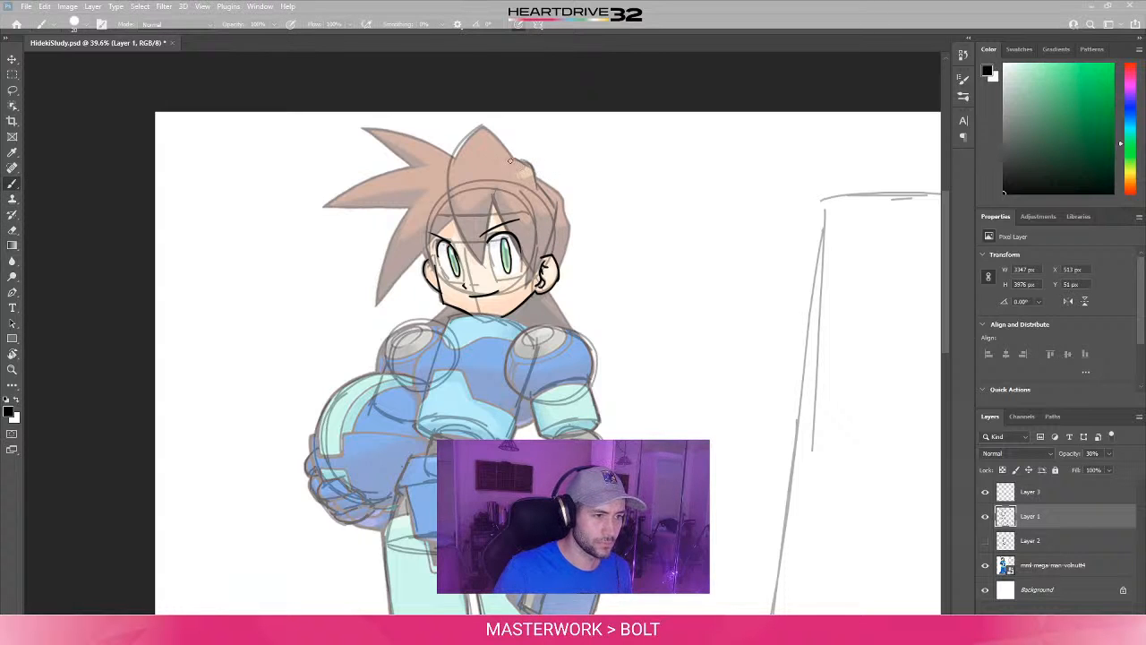
- Sketch the right edge of the hair's central peak and the outlines of the lower and middle side spikes, redrawing one faulty stroke
left_click_drag(479, 125, 512, 159)
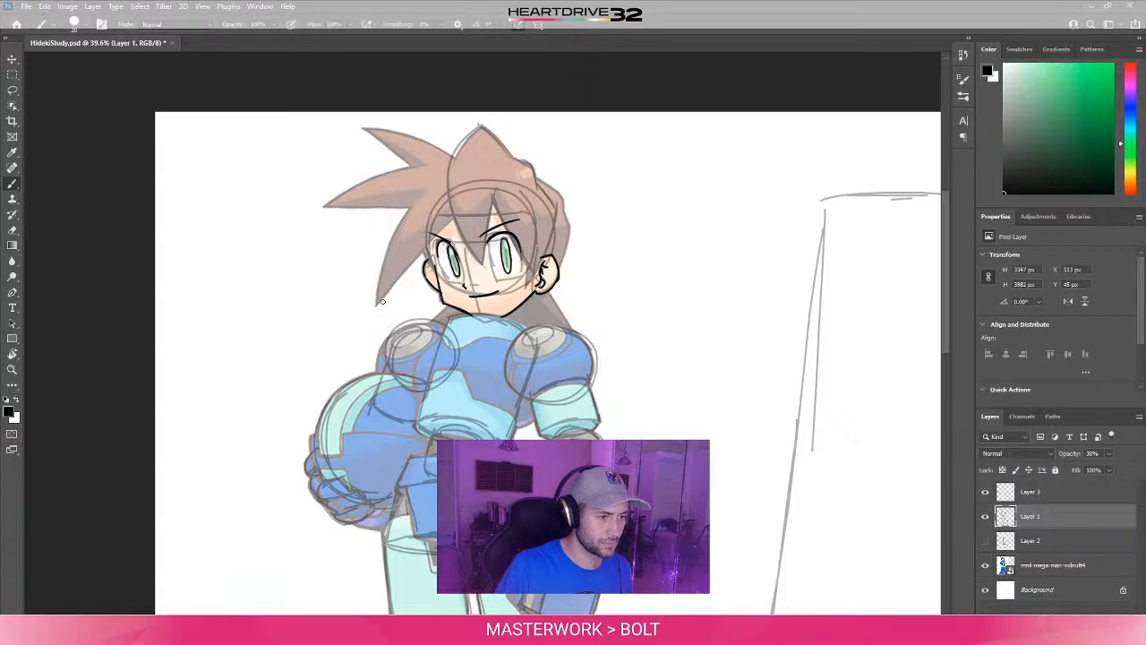
left_click_drag(377, 306, 432, 206)
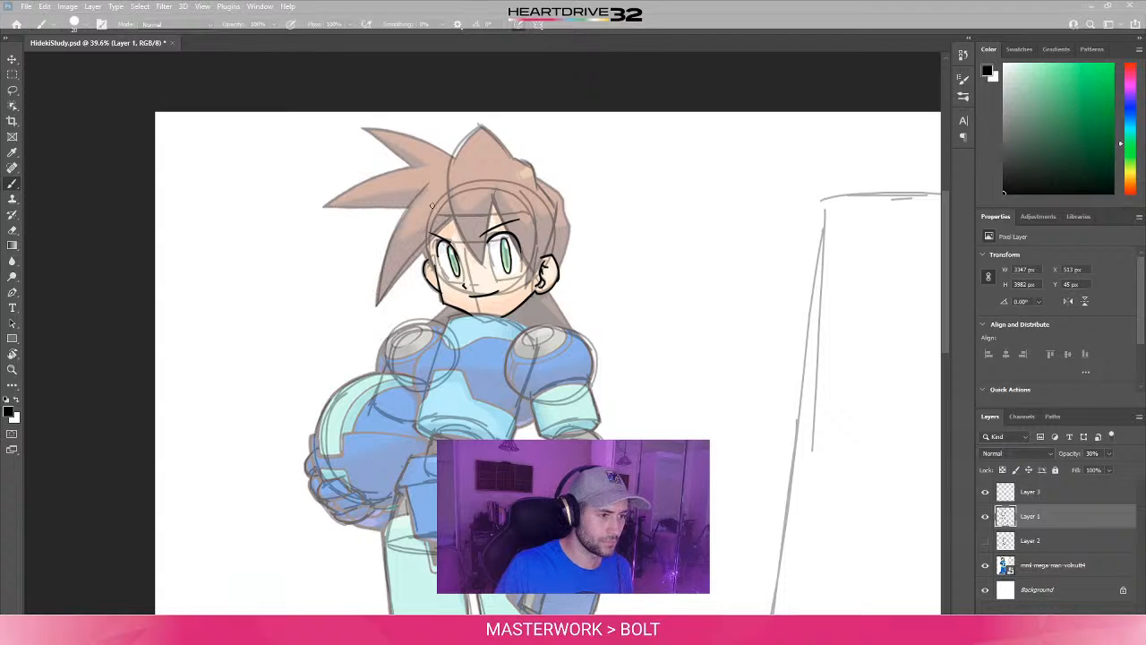
left_click_drag(324, 207, 417, 209)
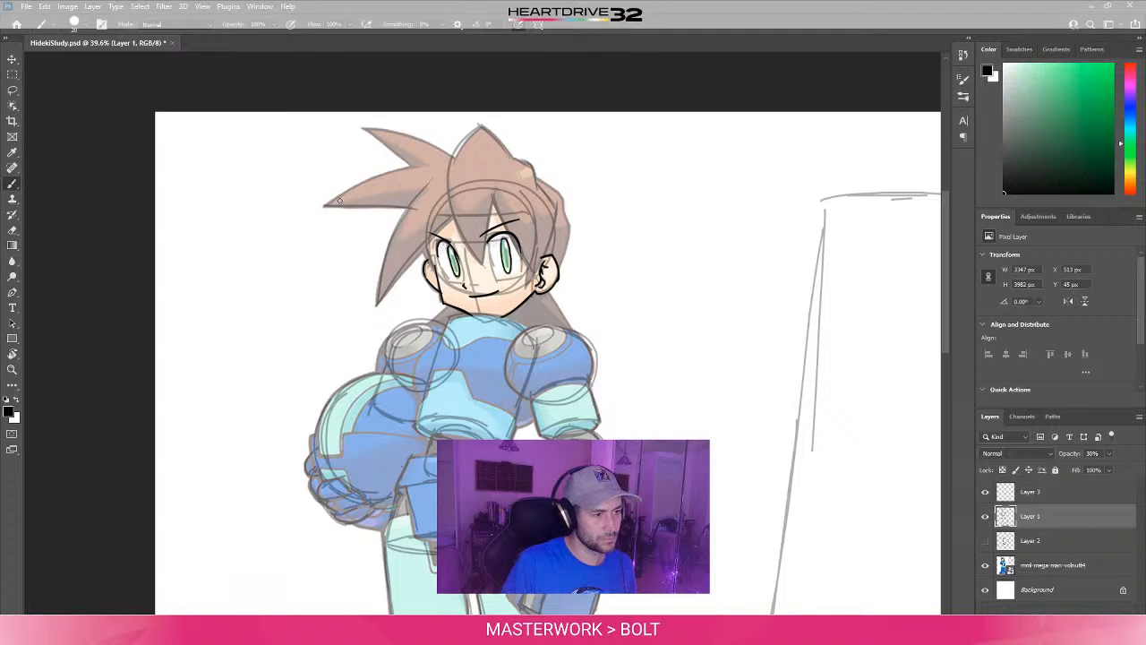
left_click_drag(327, 204, 414, 163)
key("ctrl+z")
left_click_drag(324, 207, 421, 171)
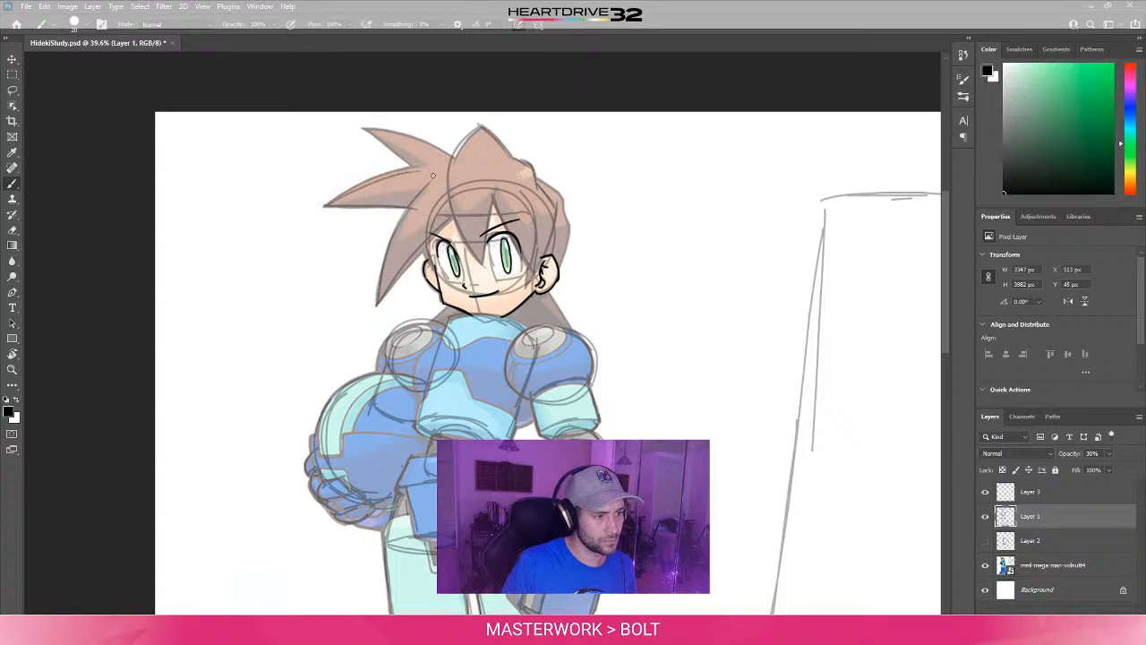
- Sketch both edges of the uppermost side hair spike with the canvas rotated, undoing and redrawing faulty strokes
mouse_move(369, 132)
left_mouse_down()
mouse_move(416, 186)
mouse_move(340, 126)
mouse_move(244, 242)
left_mouse_up()
key("ctrl+z")
key("r")
key("b")
left_click_drag(239, 324, 309, 297)
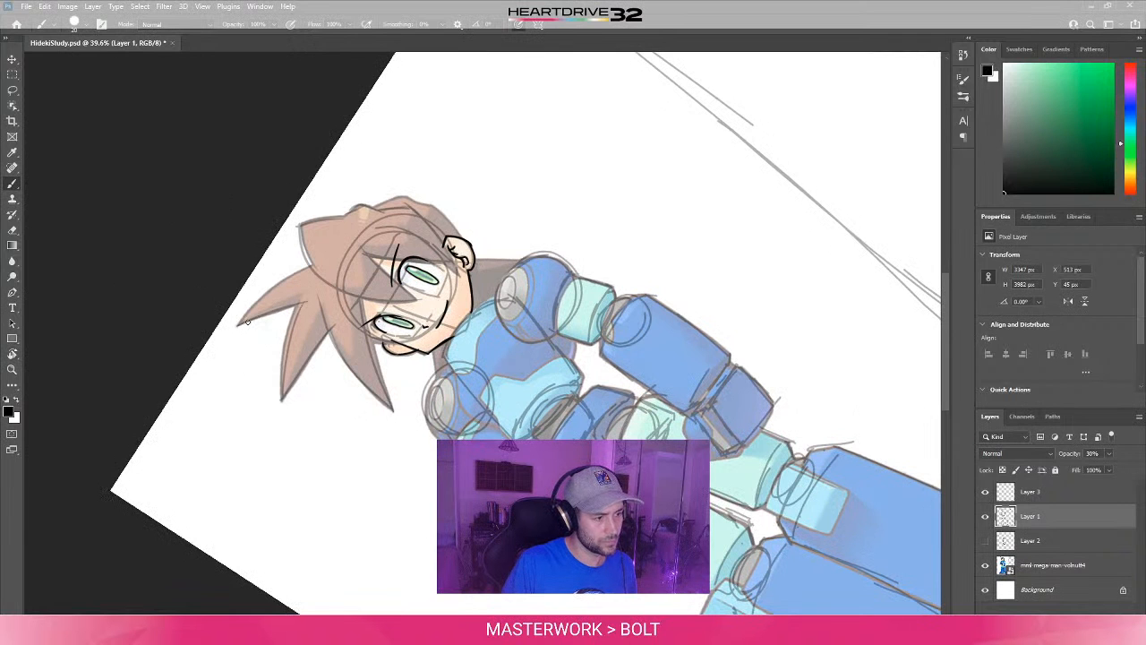
left_click_drag(238, 326, 329, 252)
key("ctrl+z")
left_click_drag(239, 325, 320, 262)
- Check the hair sketch at several canvas rotations, returning the canvas to upright with the head and torso in view
key("r")
left_click_drag(447, 174, 569, 304)
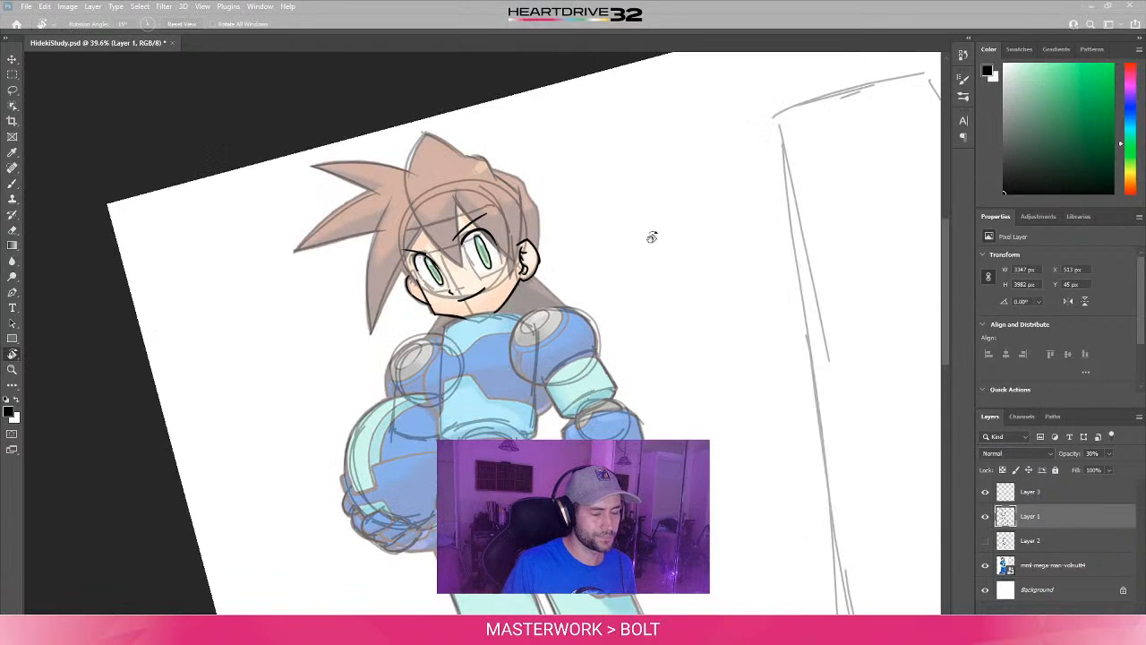
mouse_move(652, 237)
left_mouse_down()
mouse_move(358, 452)
mouse_move(332, 430)
mouse_move(333, 383)
mouse_move(366, 354)
left_mouse_up()
key("b")
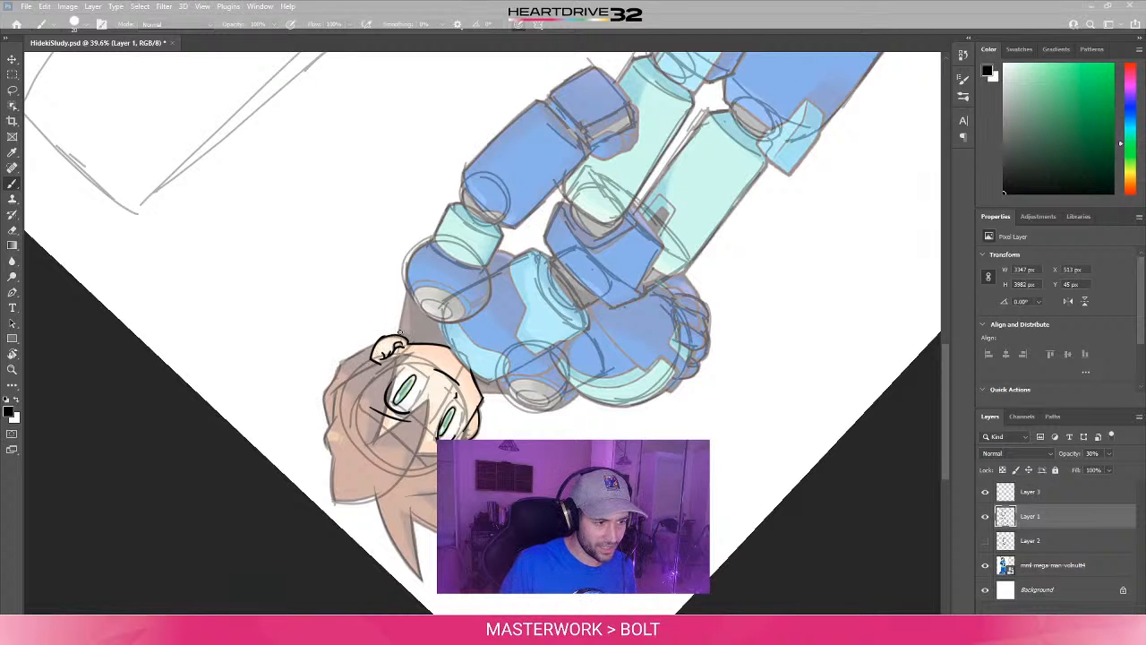
key("r")
key("Escape")
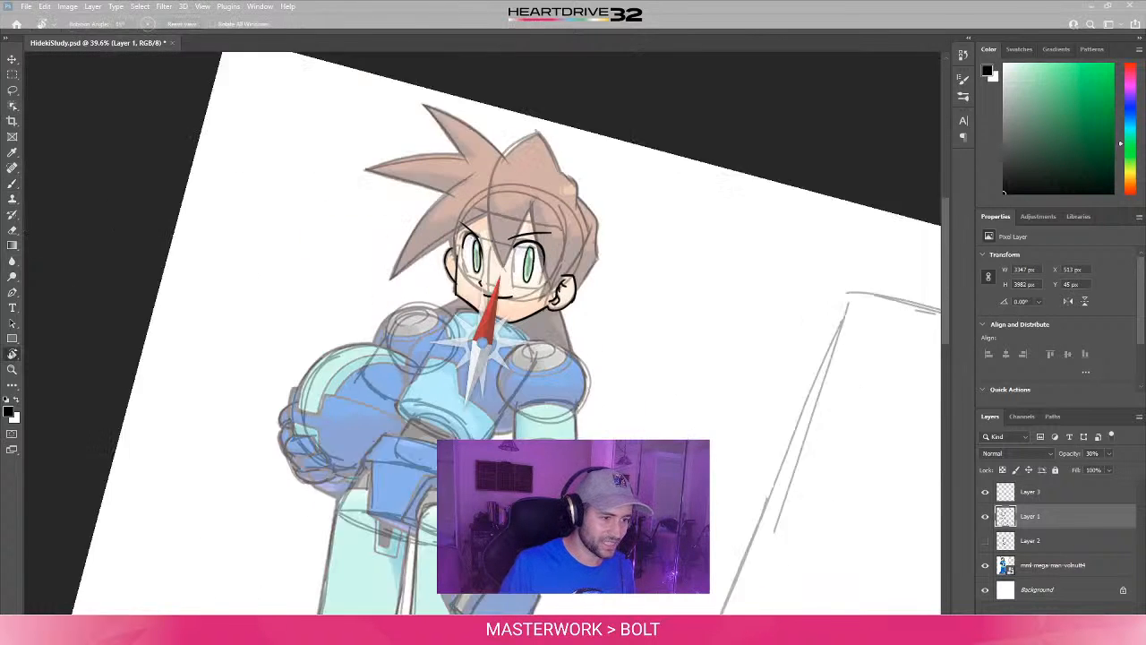
key("b")
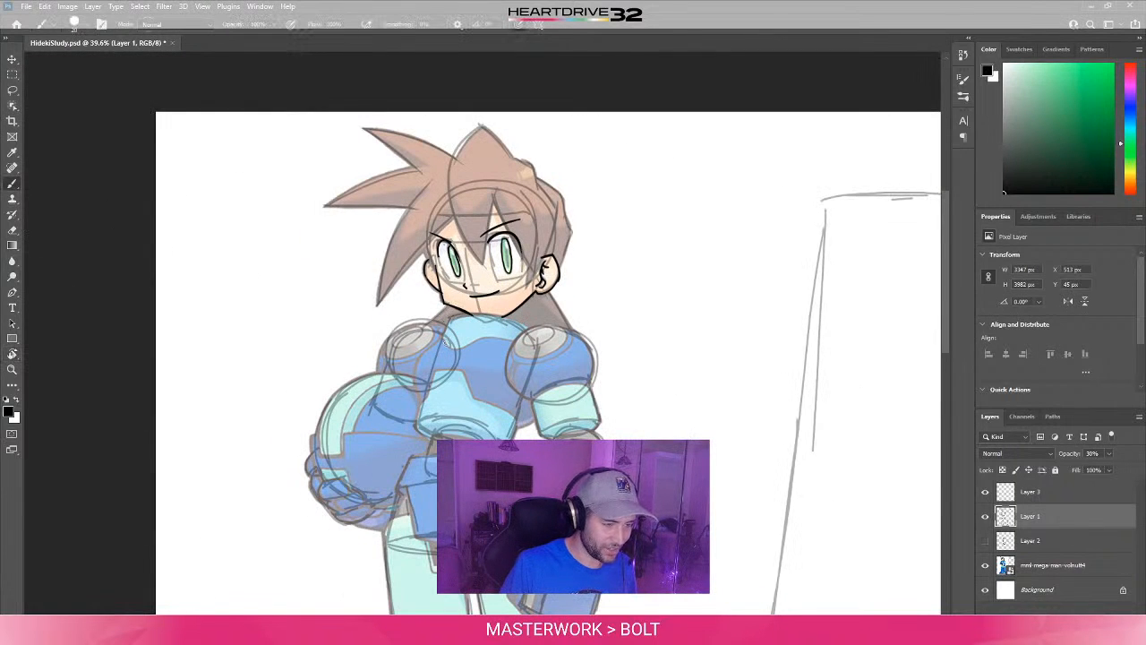
left_click_drag(518, 430, 552, 372)
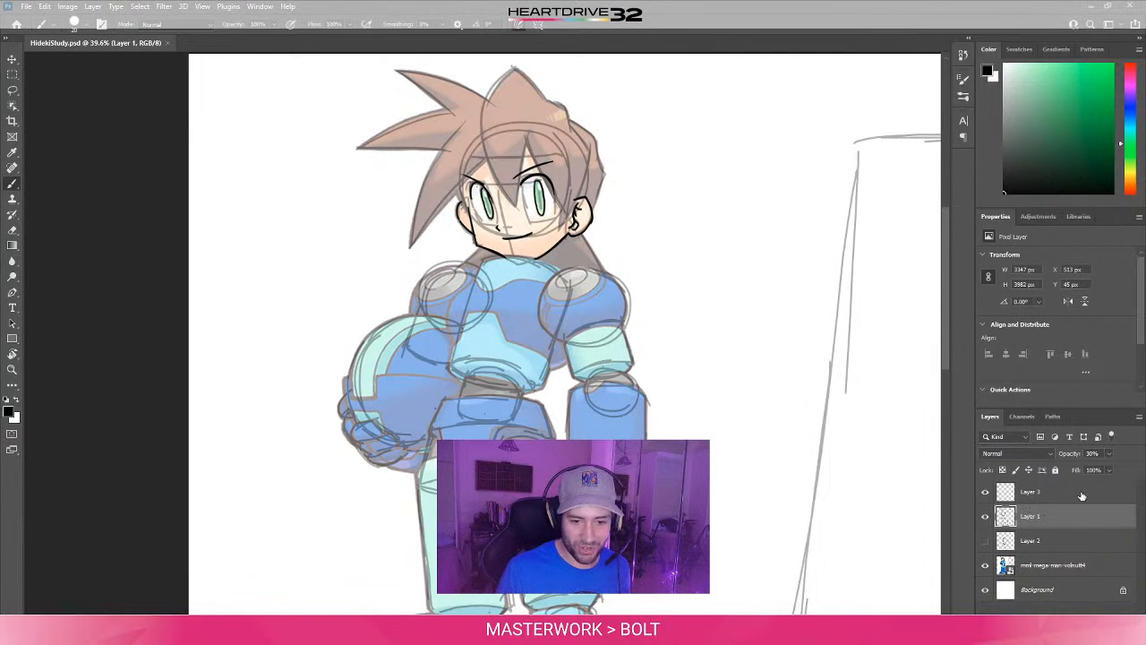
- Lower Layer 1's opacity to 15% and make Layer 3 the active layer for inking
left_click(1091, 454)
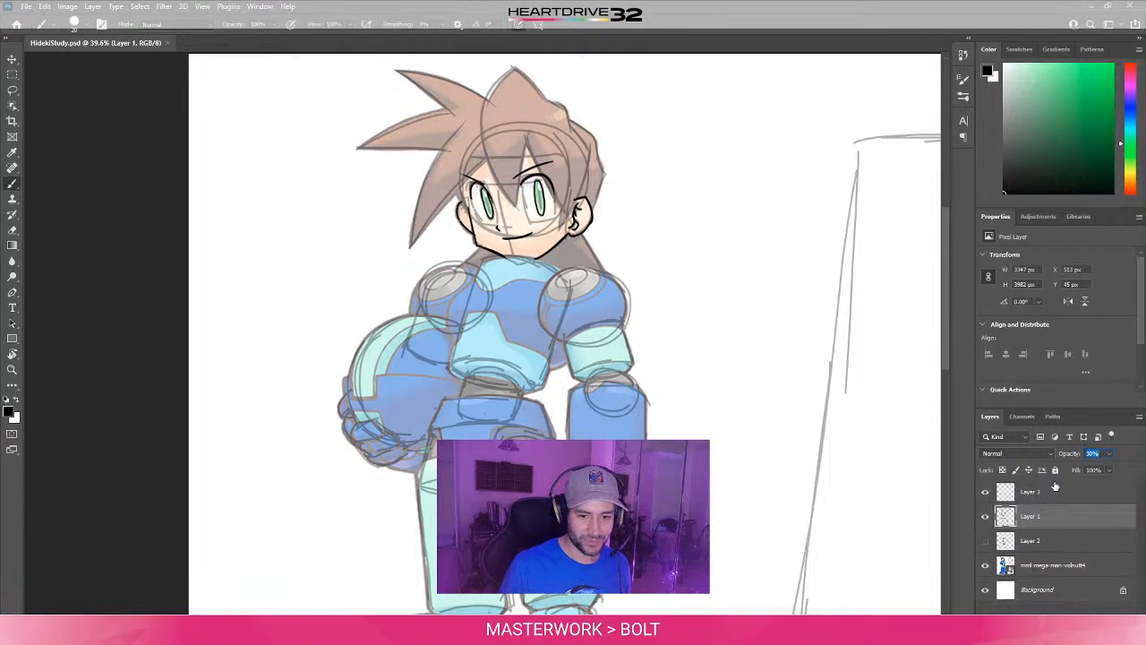
type("15")
key("Tab")
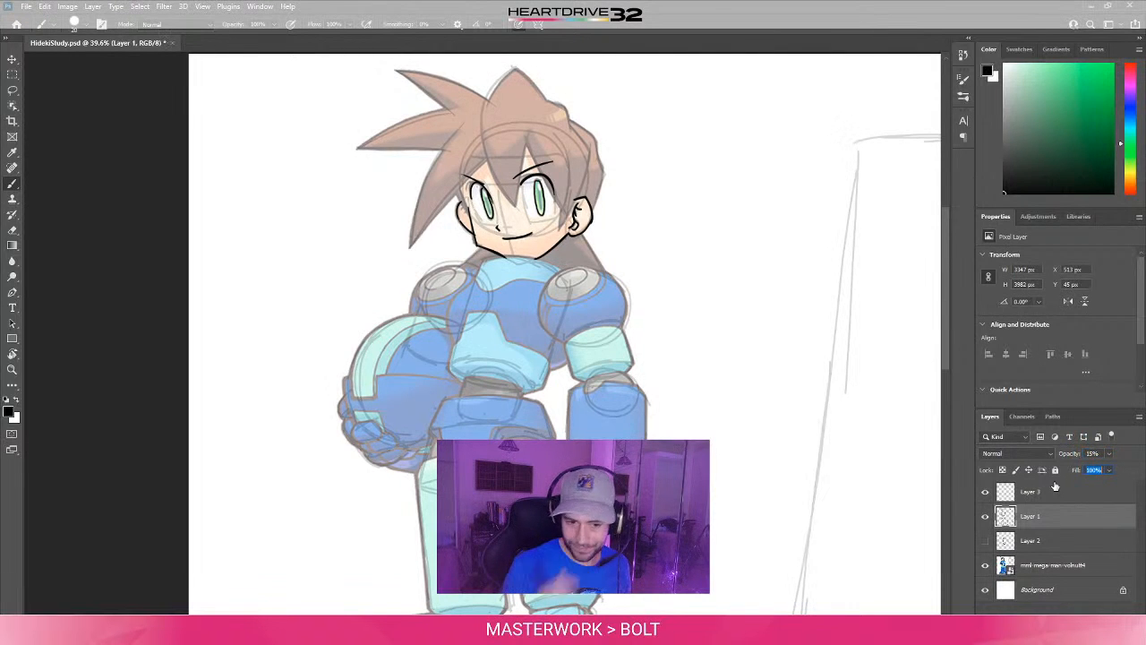
left_click(1050, 493)
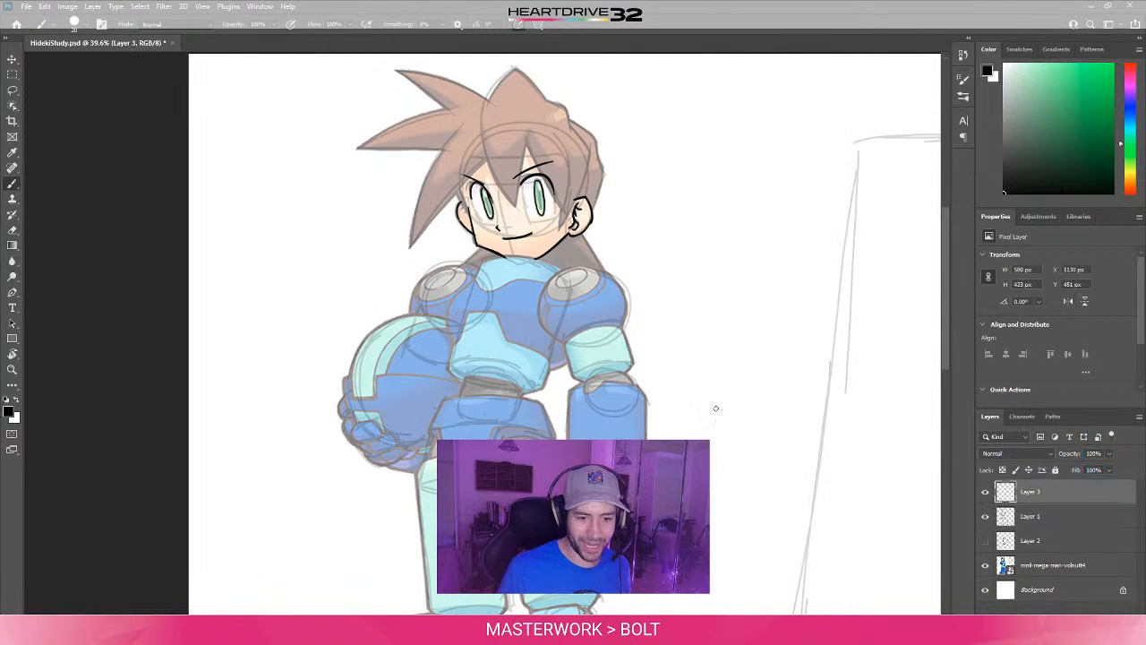
- Ink both edges of the pointed fringe strand between the eyes on Layer 3, redrawing its left edge until it is clean
left_click_drag(597, 281, 594, 315)
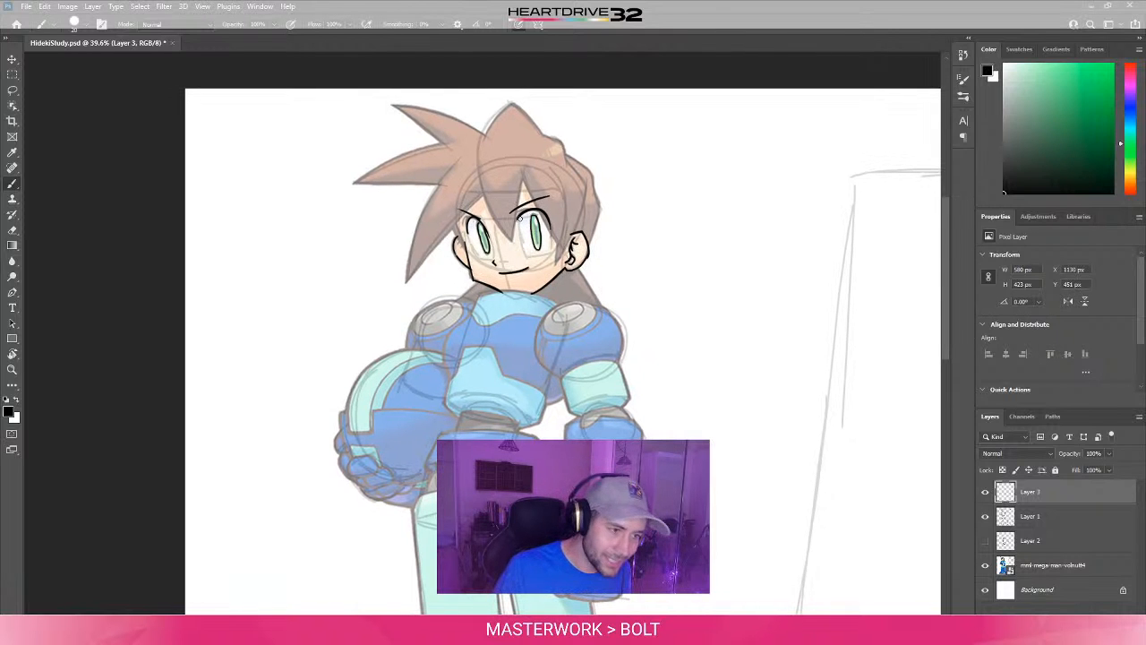
left_click_drag(511, 216, 524, 173)
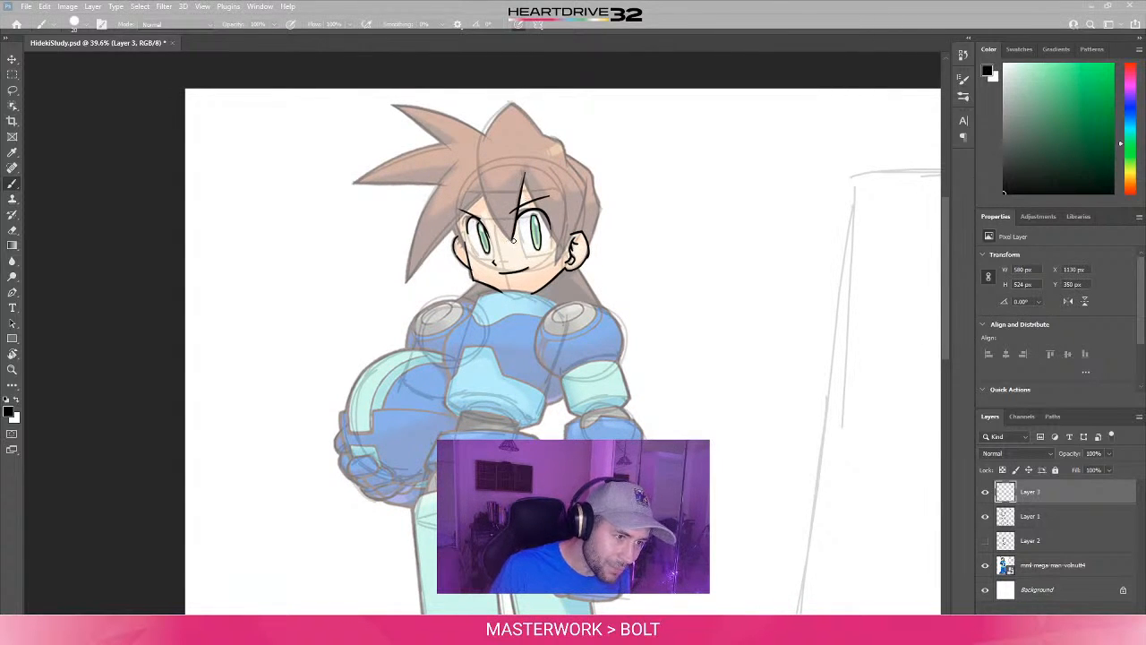
left_click_drag(511, 240, 480, 168)
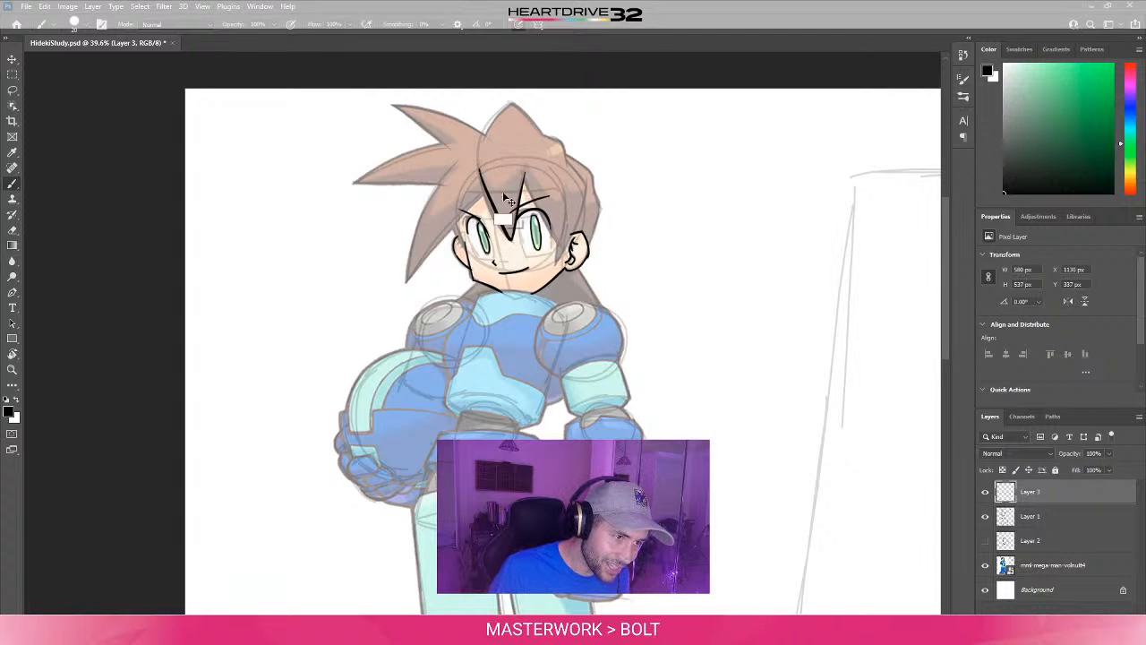
key("ctrl+z")
left_click_drag(511, 239, 479, 159)
key("ctrl+z")
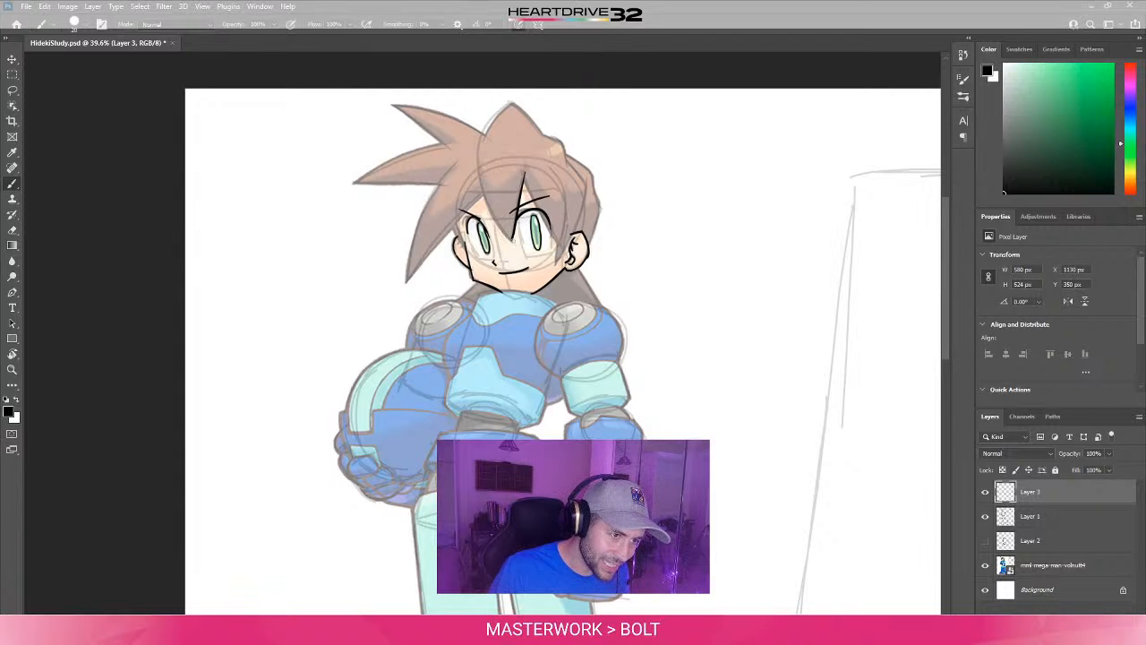
left_click_drag(512, 239, 484, 151)
key("ctrl+z")
left_click_drag(512, 240, 481, 159)
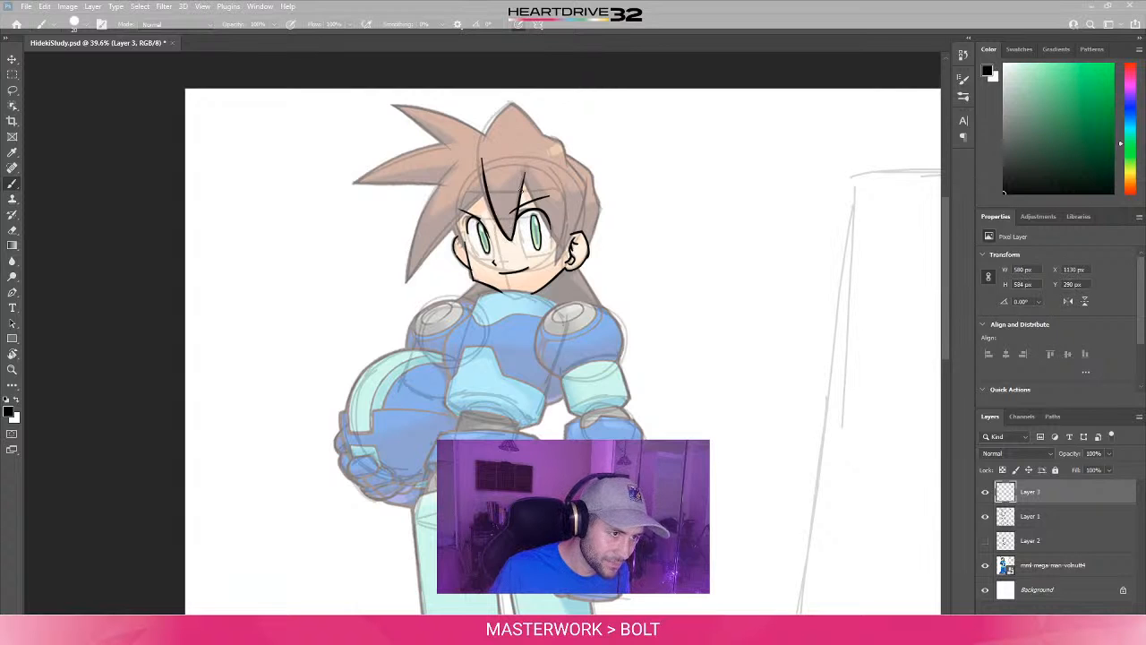
key("ctrl+z")
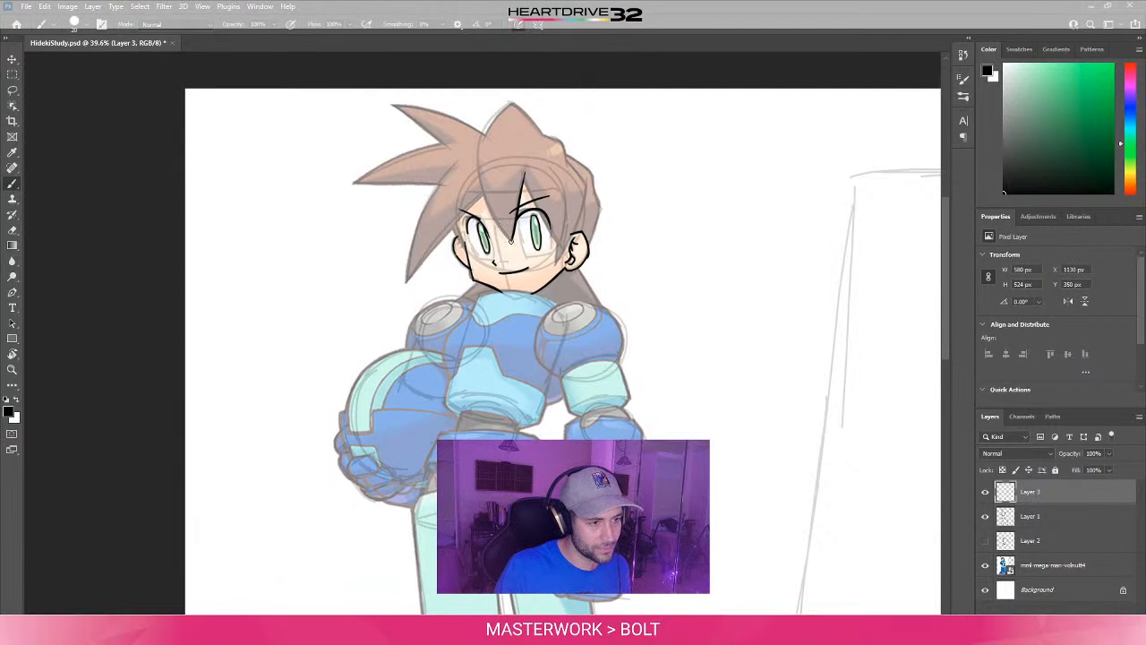
left_click_drag(512, 239, 481, 176)
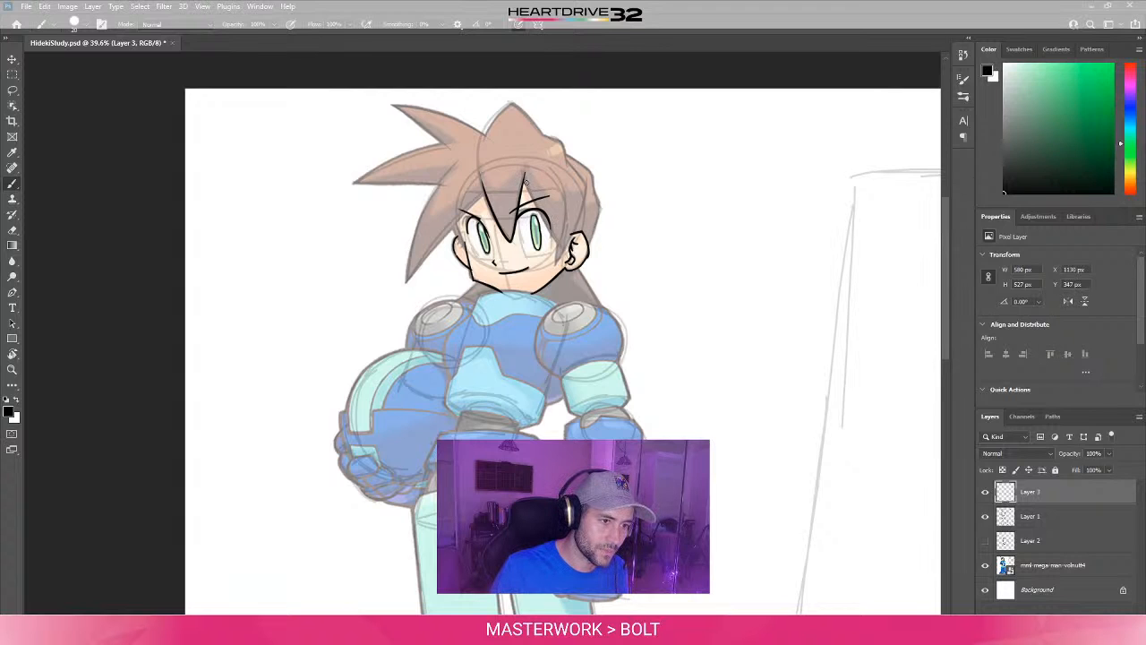
- Ink the fringe strand from the forehead across the eye toward the detailed ear, undoing and redrawing the faulty stroke
left_click_drag(526, 181, 563, 247)
key("ctrl+z")
key("ctrl+z")
left_click_drag(525, 175, 562, 249)
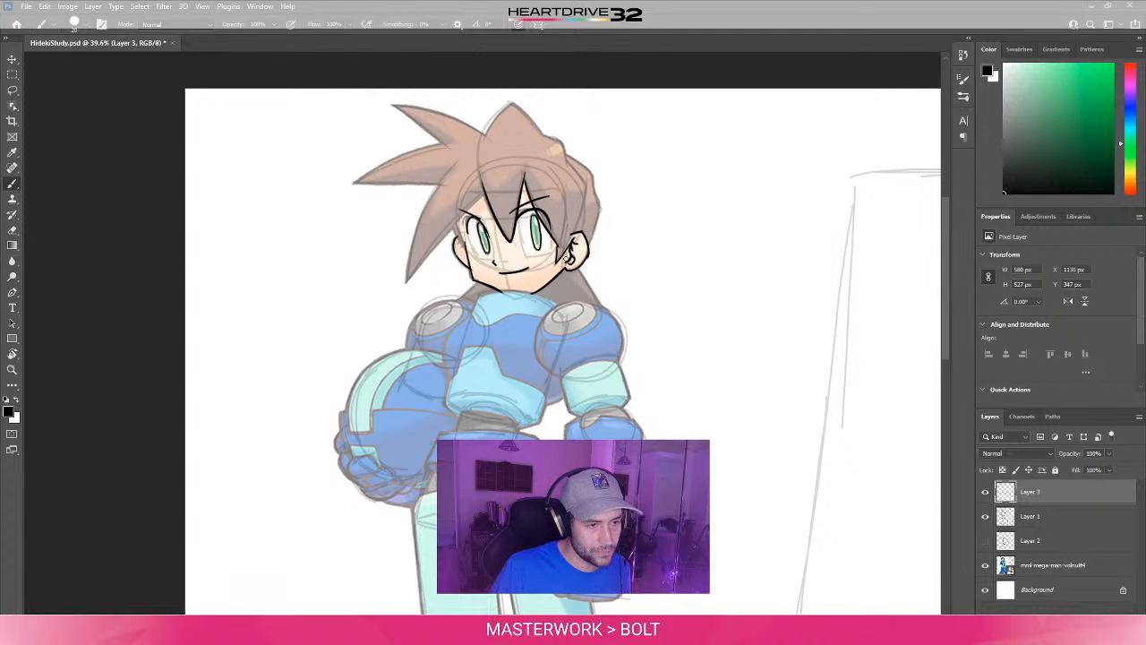
- Ink the hair contour from the ear up to the crown and around the central peak, undoing faulty strokes
left_click_drag(571, 258, 583, 179)
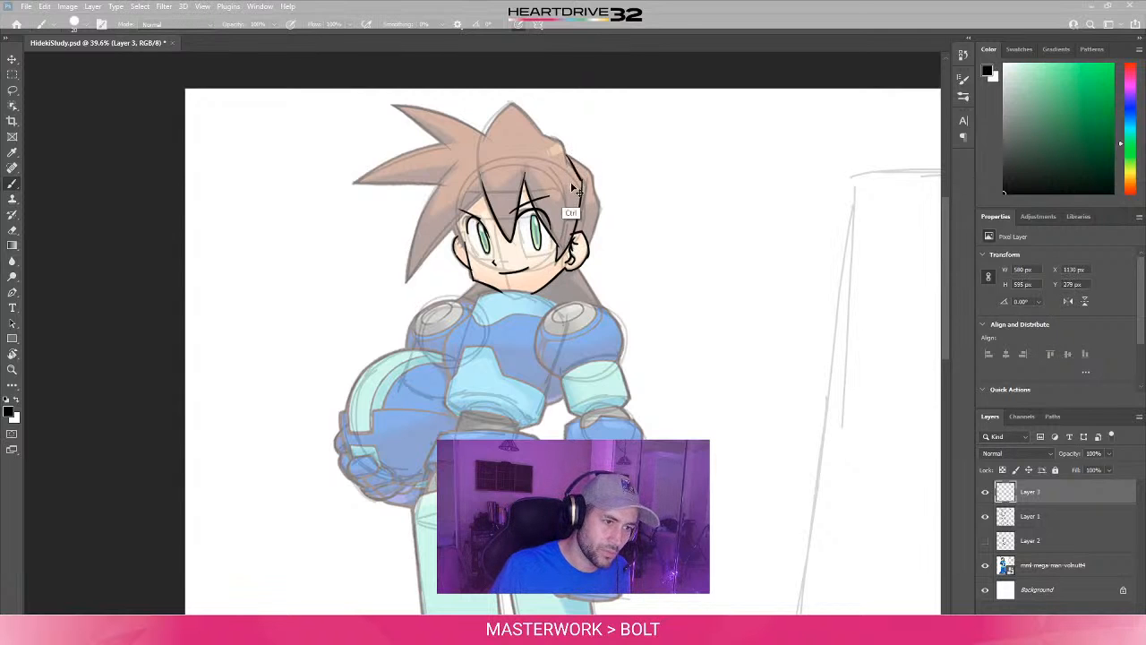
mouse_move(582, 179)
left_mouse_down()
mouse_move(543, 135)
mouse_move(562, 141)
mouse_move(541, 131)
mouse_move(563, 141)
mouse_move(511, 105)
mouse_move(545, 139)
left_mouse_up()
key("ctrl+z")
key("ctrl+z")
key("ctrl+z")
key("ctrl+z")
key("ctrl+z")
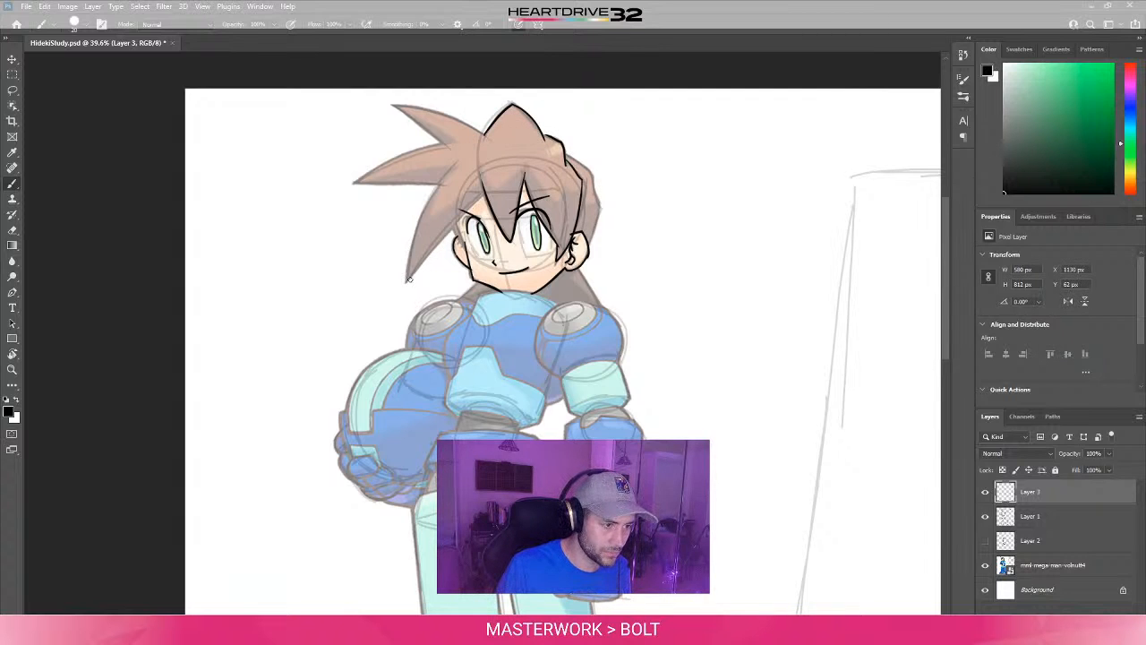
- Ink both edges of the lowest side hair spike, redrawing the outer edge until it curves cleanly
left_click_drag(407, 282, 484, 191)
left_click_drag(407, 282, 446, 162)
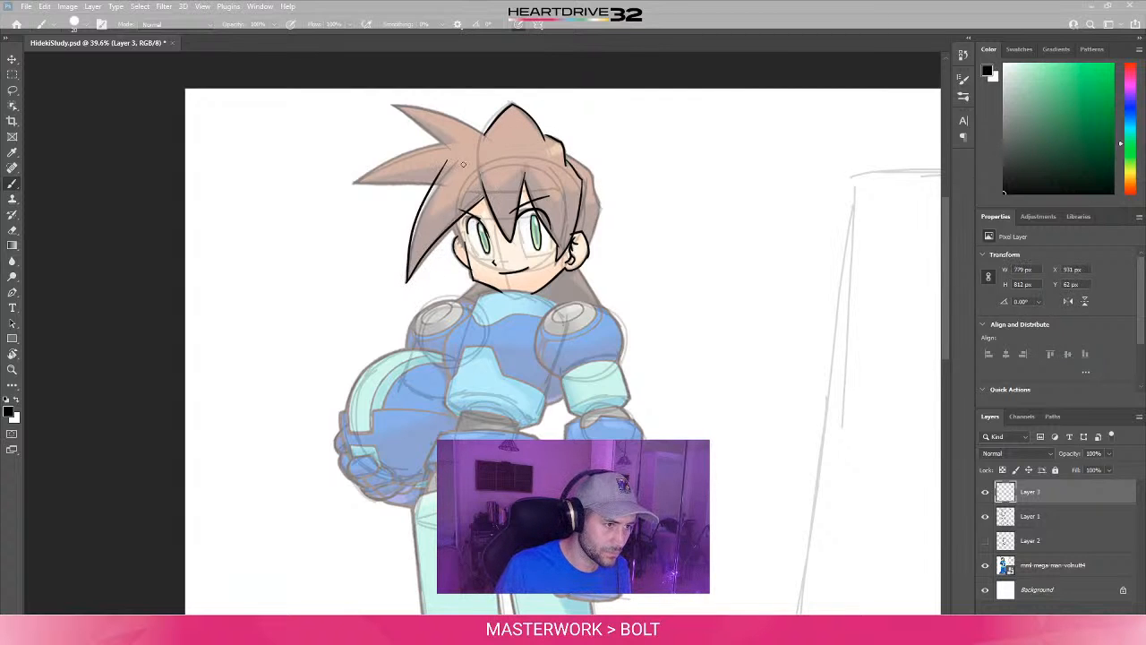
key("ctrl+z")
left_click_drag(407, 281, 435, 185)
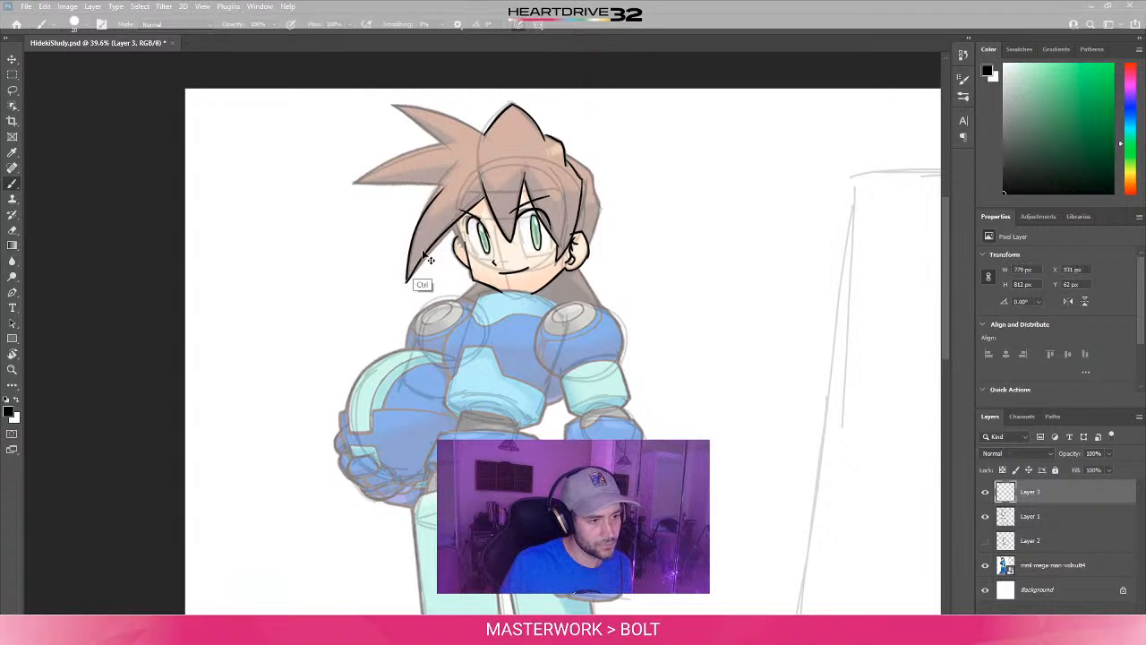
key("ctrl+z")
left_click_drag(406, 282, 433, 185)
key("ctrl+z")
left_click_drag(407, 282, 438, 186)
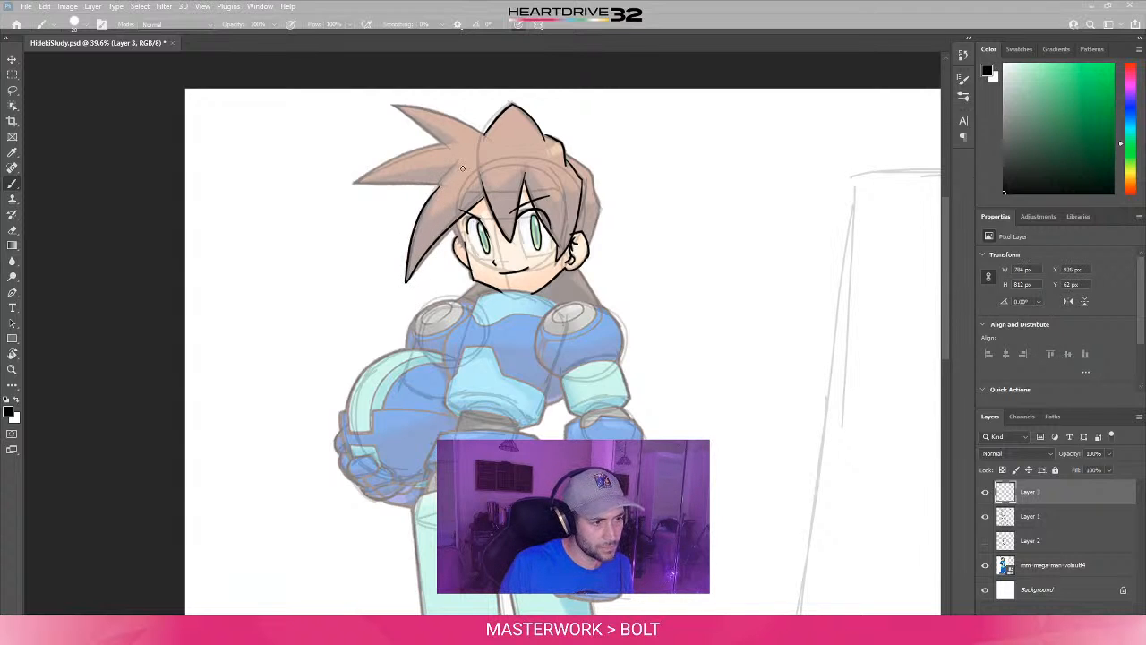
- Ink the lower edge of the middle side hair spike and erase its overshoot, undoing faulty strokes
left_click_drag(356, 184, 446, 185)
key("ctrl+z")
key("ctrl+z")
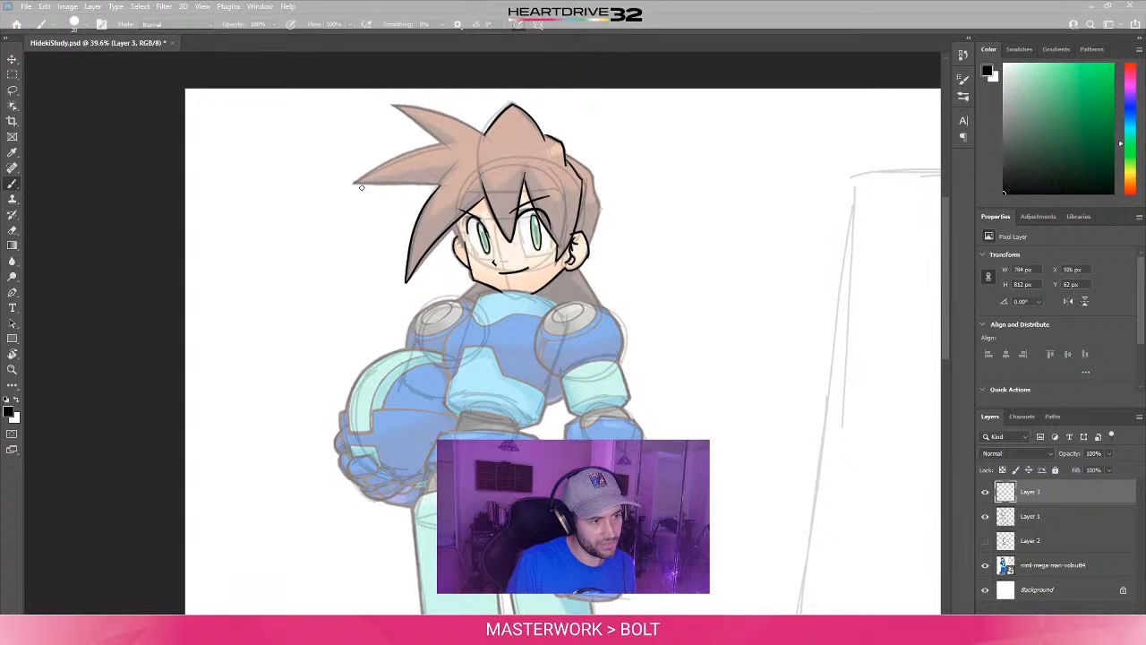
left_click_drag(359, 184, 432, 185)
key("ctrl+z")
left_click_drag(354, 184, 439, 182)
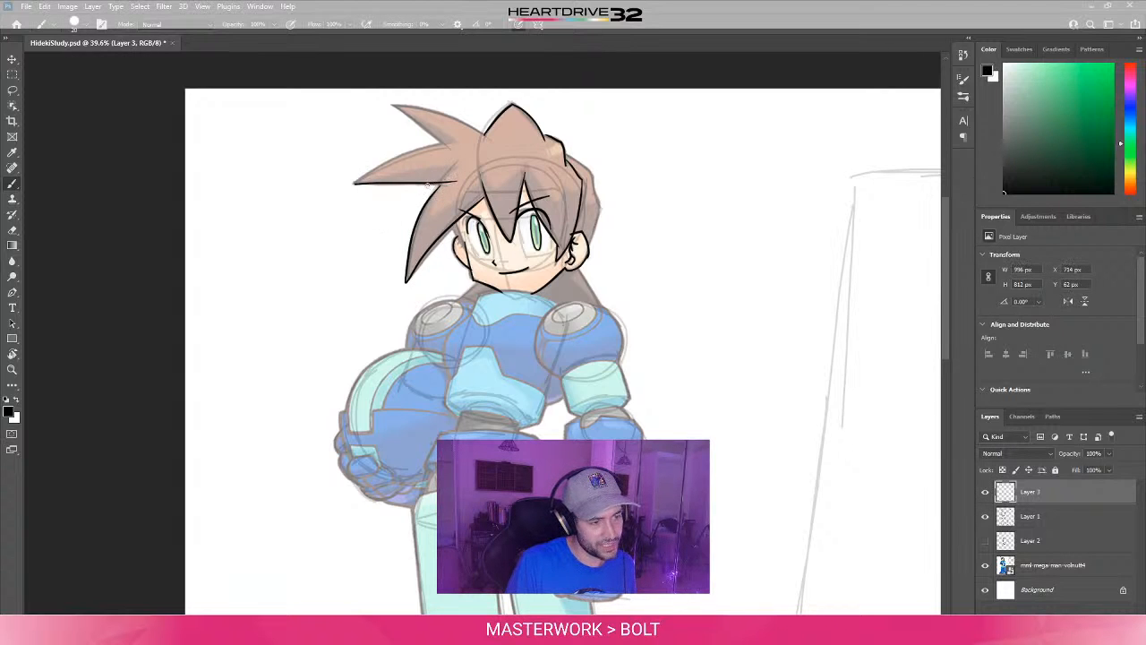
key("e")
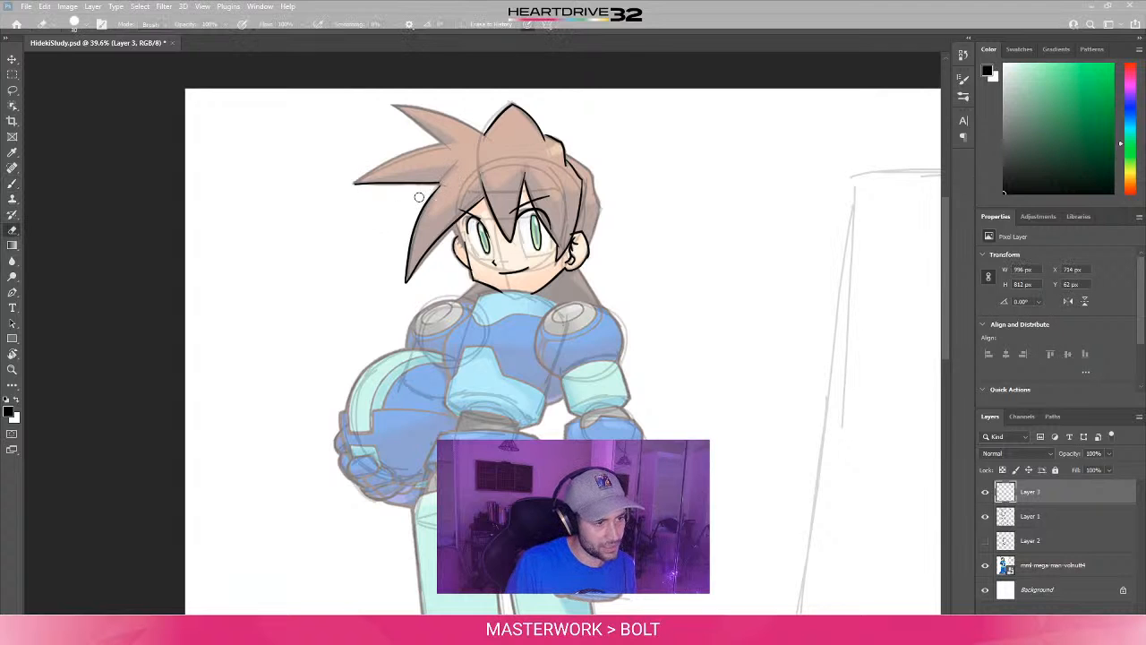
key("b")
left_click_drag(356, 183, 439, 184)
key("ctrl+z")
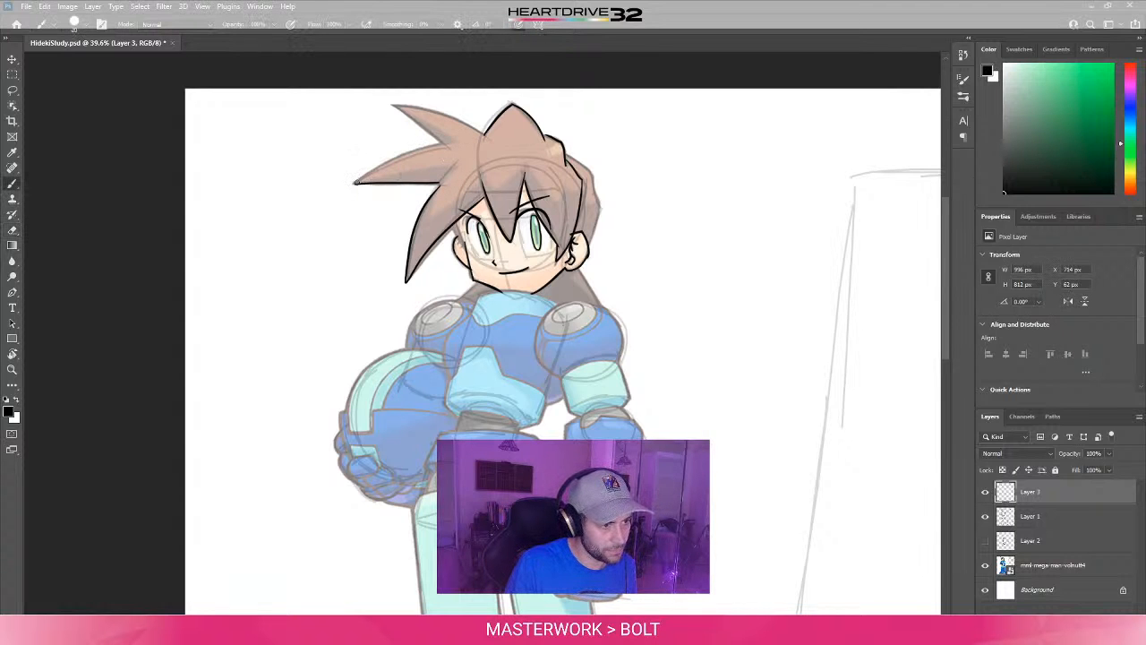
- Ink the middle spike's upper edge and both edges of the uppermost spike with the canvas rotated, redrawing faulty strokes
mouse_move(355, 183)
left_mouse_down()
mouse_move(439, 182)
mouse_move(295, 192)
mouse_move(247, 237)
left_mouse_up()
key("r")
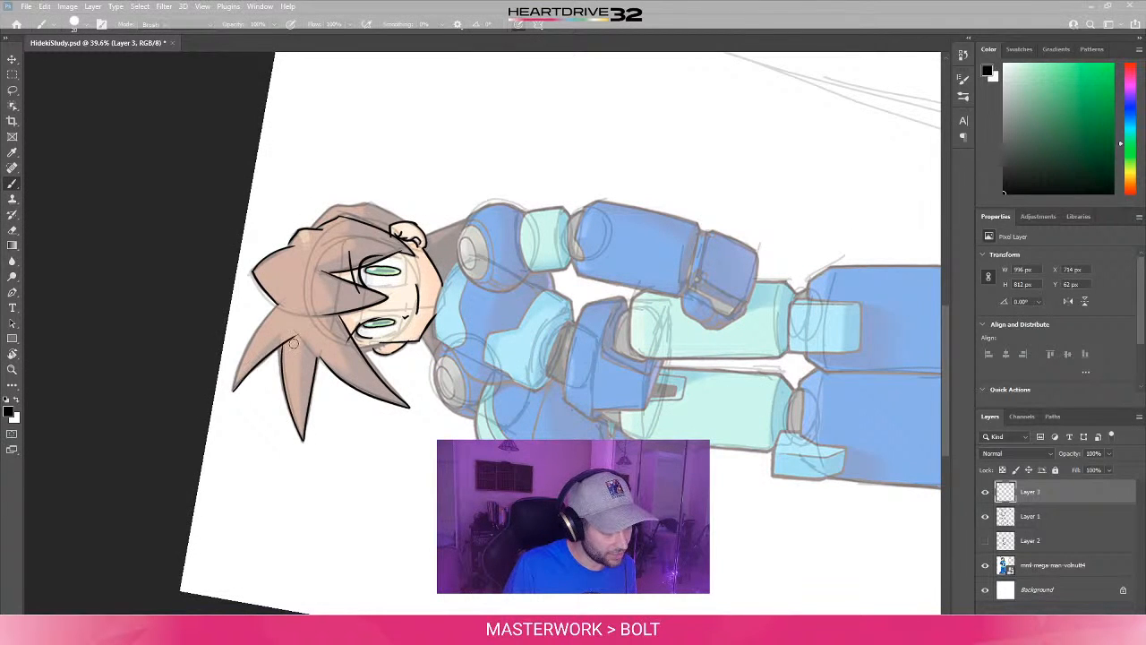
key("e")
mouse_move(234, 390)
left_mouse_down()
mouse_move(283, 313)
mouse_move(236, 386)
mouse_move(279, 297)
left_mouse_up()
key("ctrl+z")
key("ctrl+z")
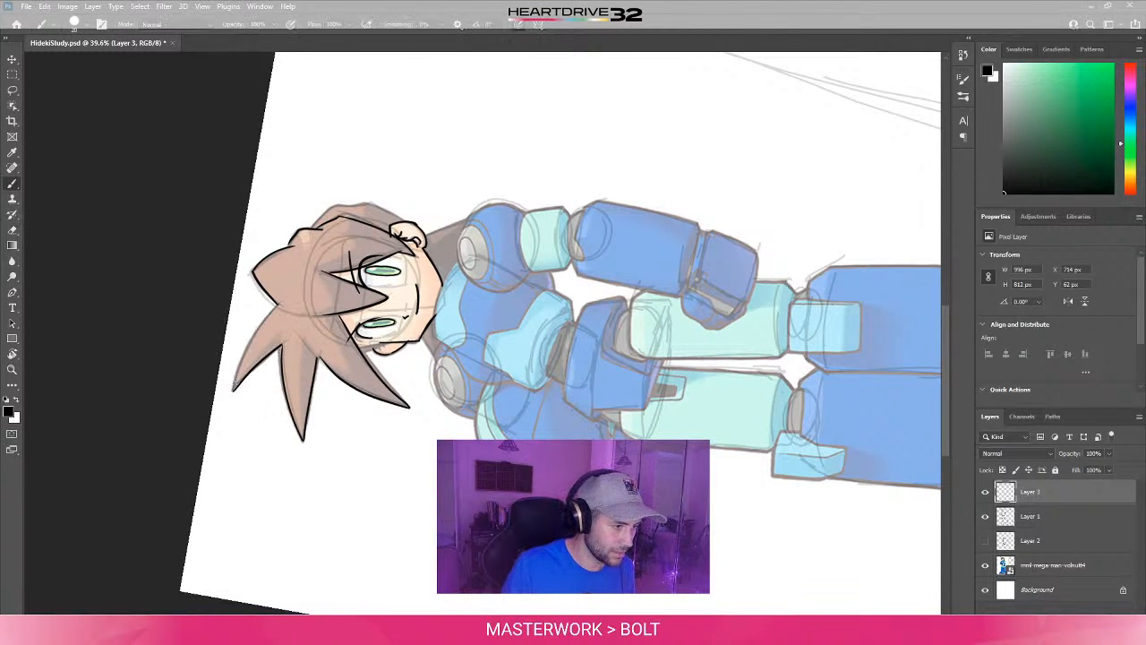
left_click_drag(234, 391, 283, 305)
key("ctrl+z")
left_click_drag(234, 391, 283, 305)
key("ctrl+z")
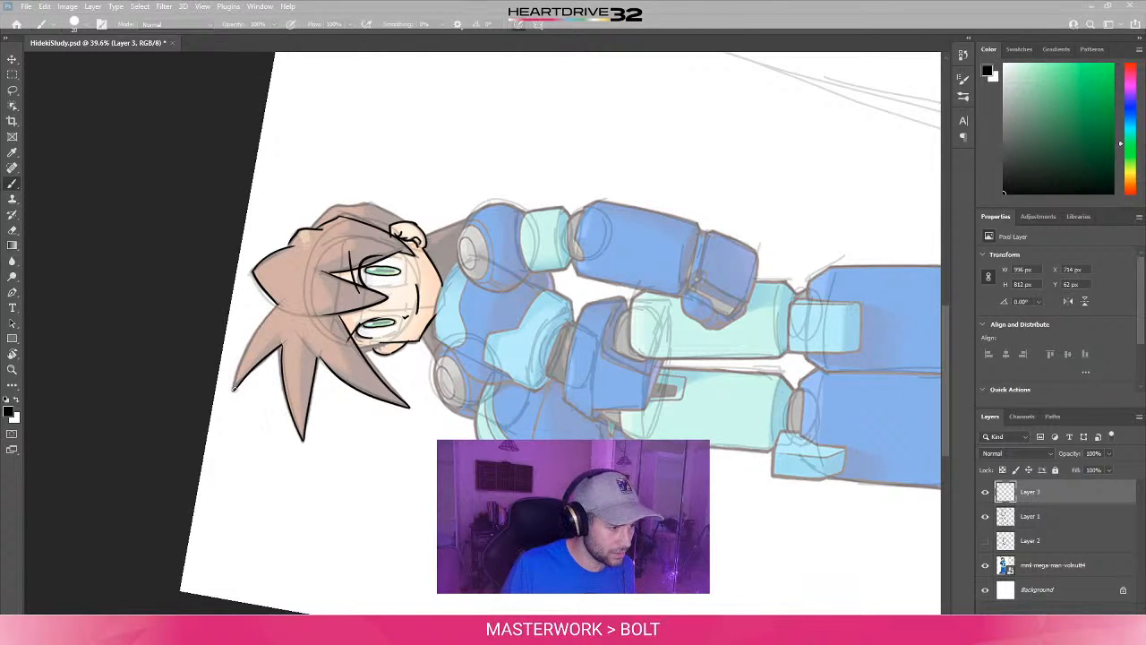
left_click_drag(234, 390, 283, 304)
- Return the canvas to upright and ink the back hair's edge from below the detailed ear down to the shoulder
key("ctrl+z")
left_click_drag(234, 391, 283, 304)
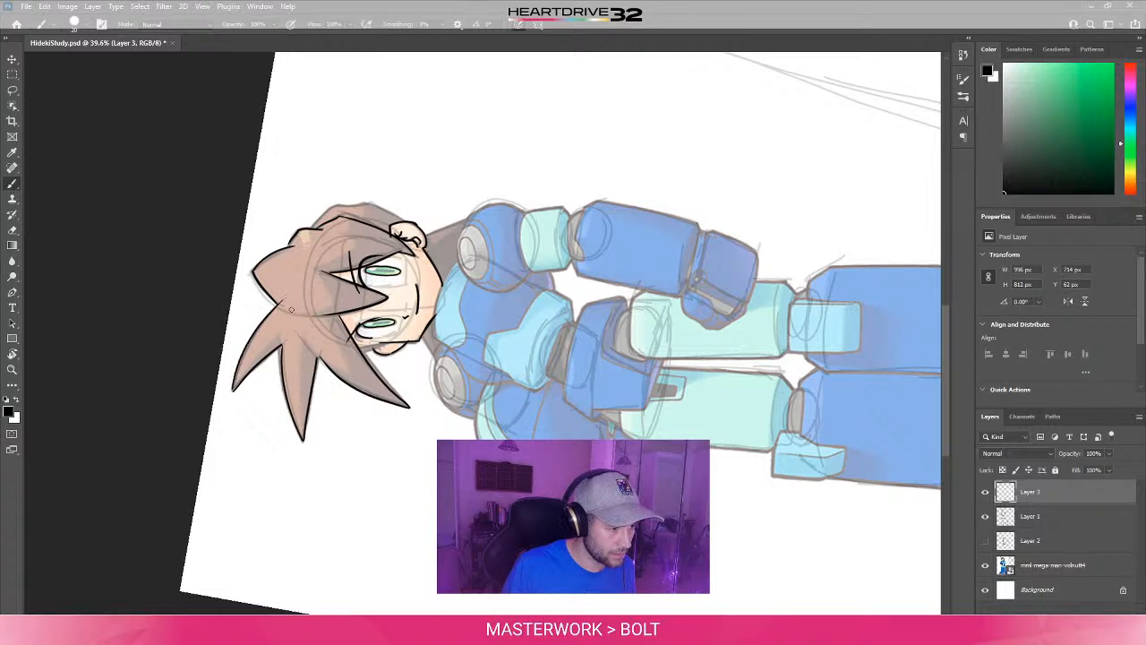
key("e")
key("r")
mouse_move(403, 223)
left_mouse_down("shift")
mouse_move(350, 365)
mouse_move(406, 230)
mouse_move(609, 275)
mouse_move(605, 257)
mouse_move(613, 326)
left_mouse_up("shift")
key("b")
key("ctrl+z")
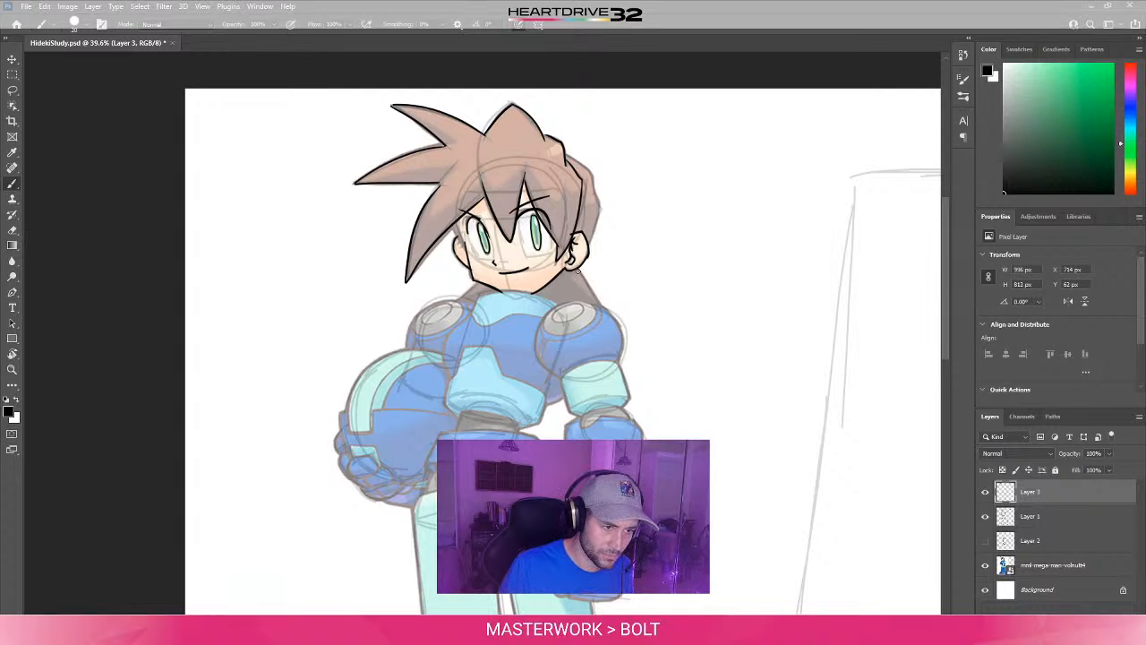
left_click_drag(576, 266, 613, 324)
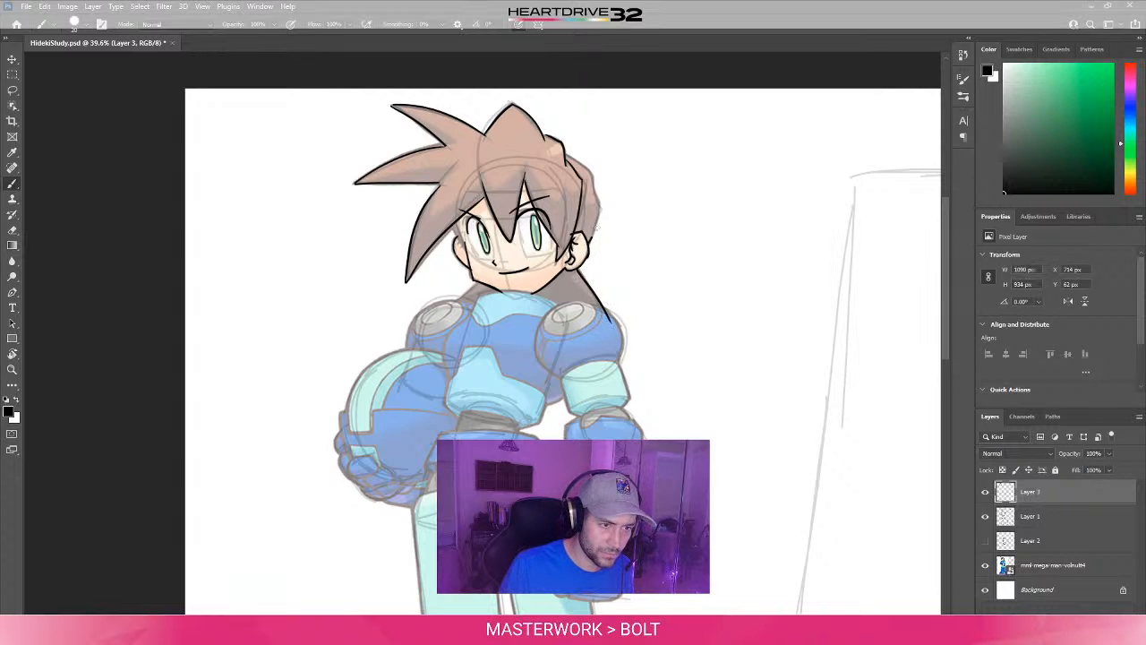
- Ink the outer hair outline behind the detailed ear up to the crown, undoing and redrawing faulty strokes
left_click_drag(592, 237, 601, 199)
key("ctrl+z")
mouse_move(589, 242)
left_mouse_down()
mouse_move(604, 200)
mouse_move(571, 161)
mouse_move(604, 179)
mouse_move(600, 205)
left_mouse_up()
key("e")
key("b")
key("ctrl+z")
key("ctrl+z")
key("ctrl+z")
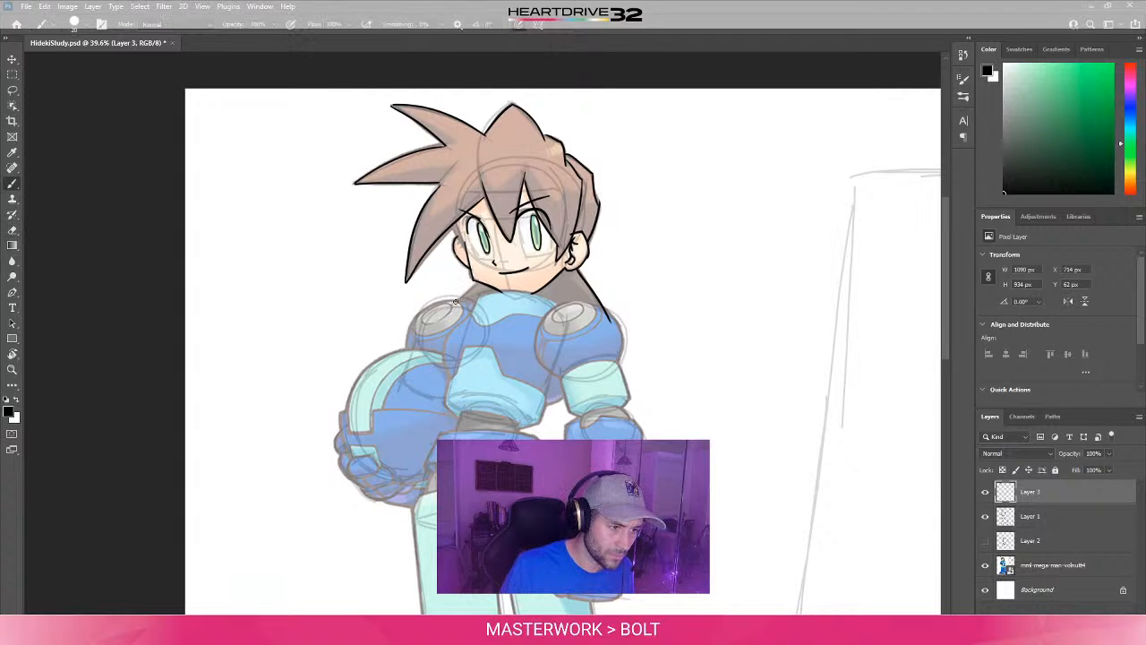
- Ink the back hair's edge below the far ear and touch up the lines around the far eye and cheek
key("e")
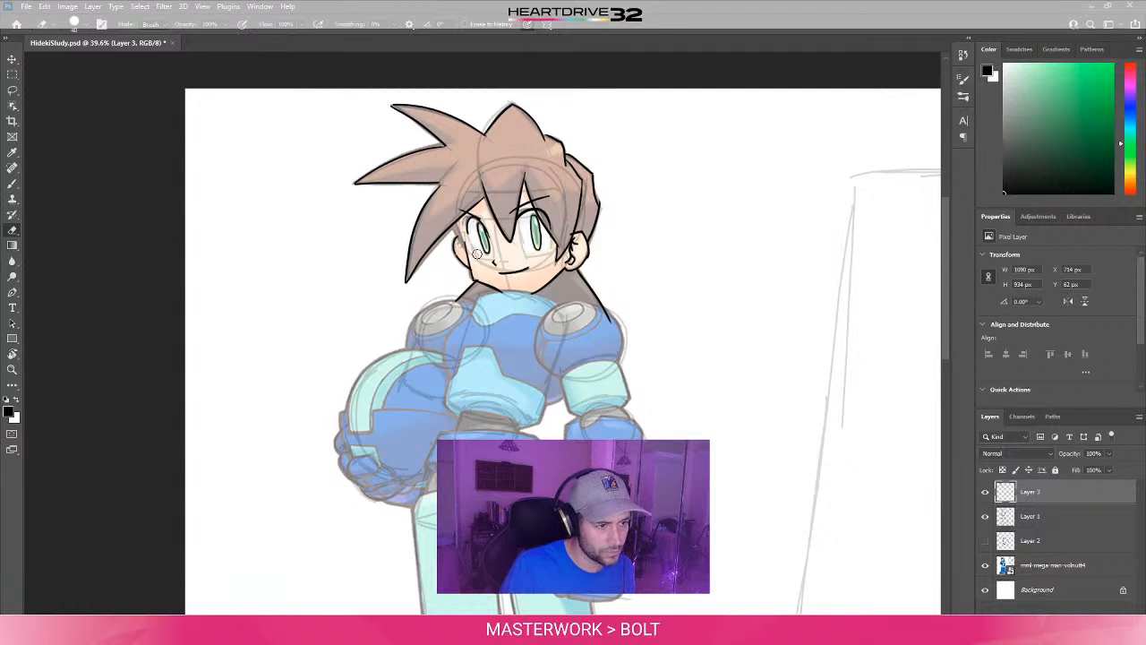
key("b")
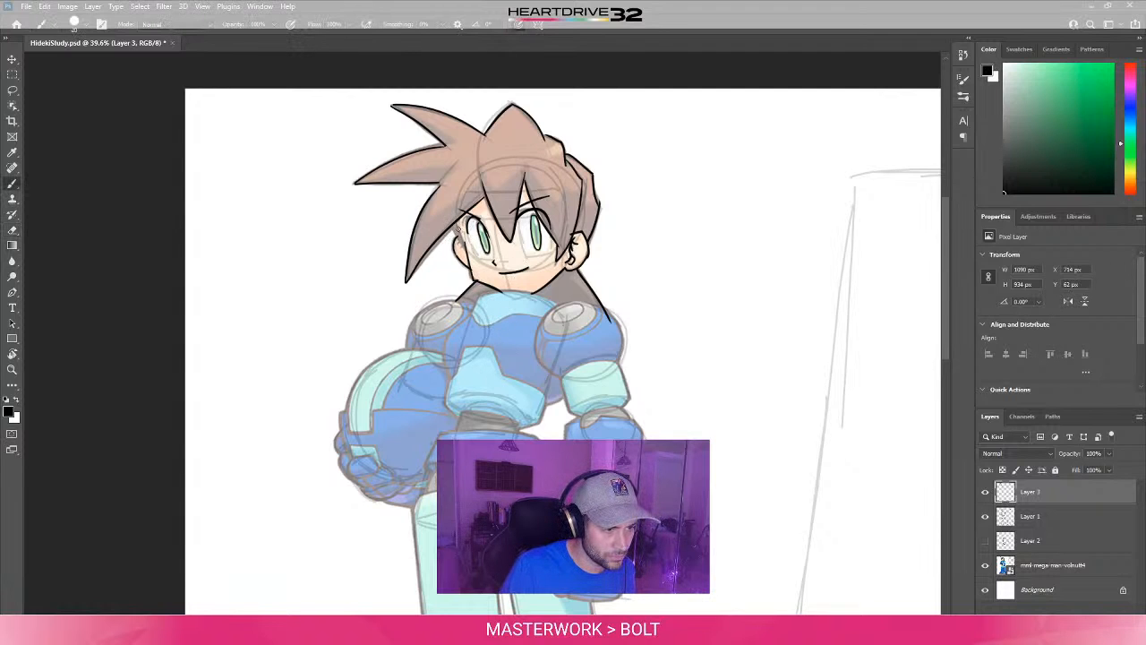
key("e")
key("b")
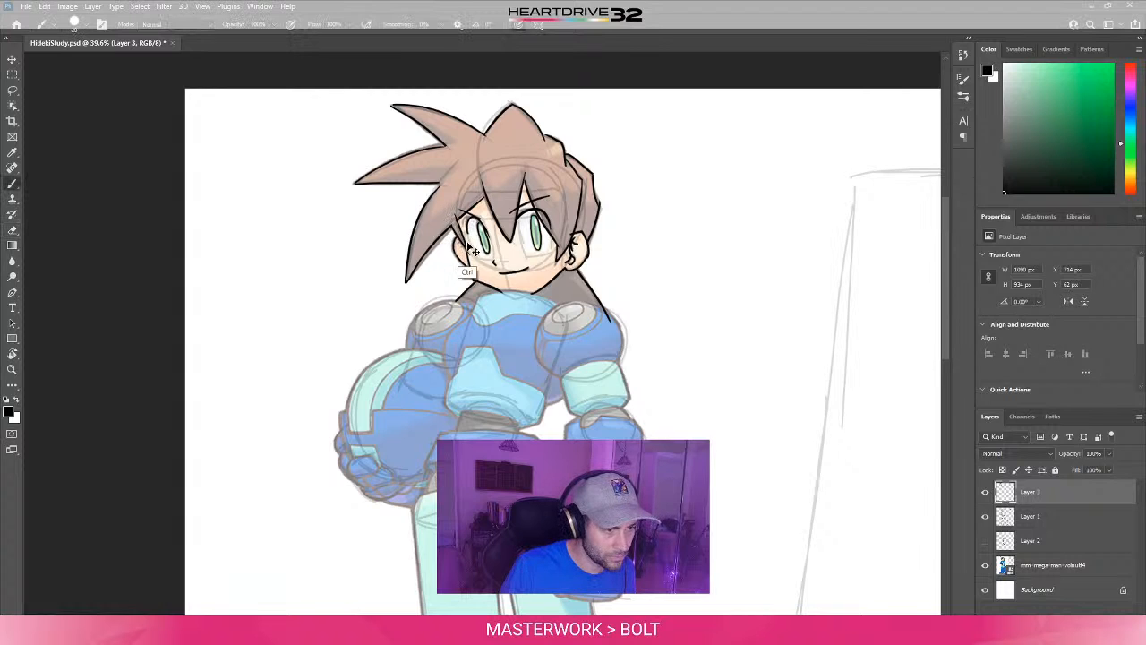
key("e")
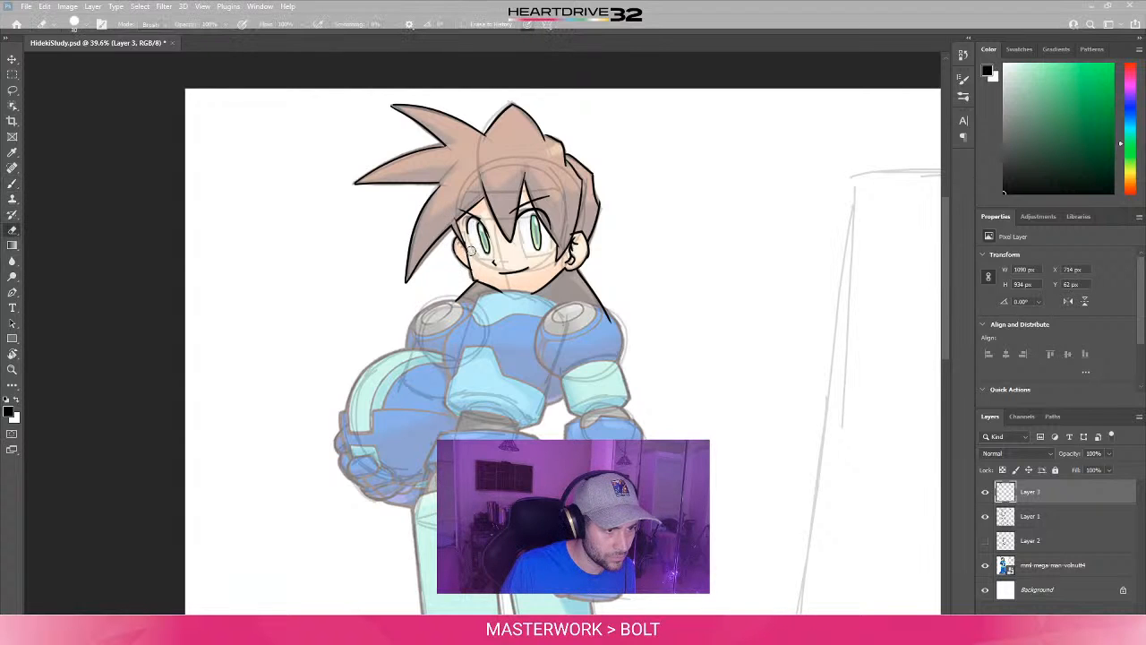
key("b")
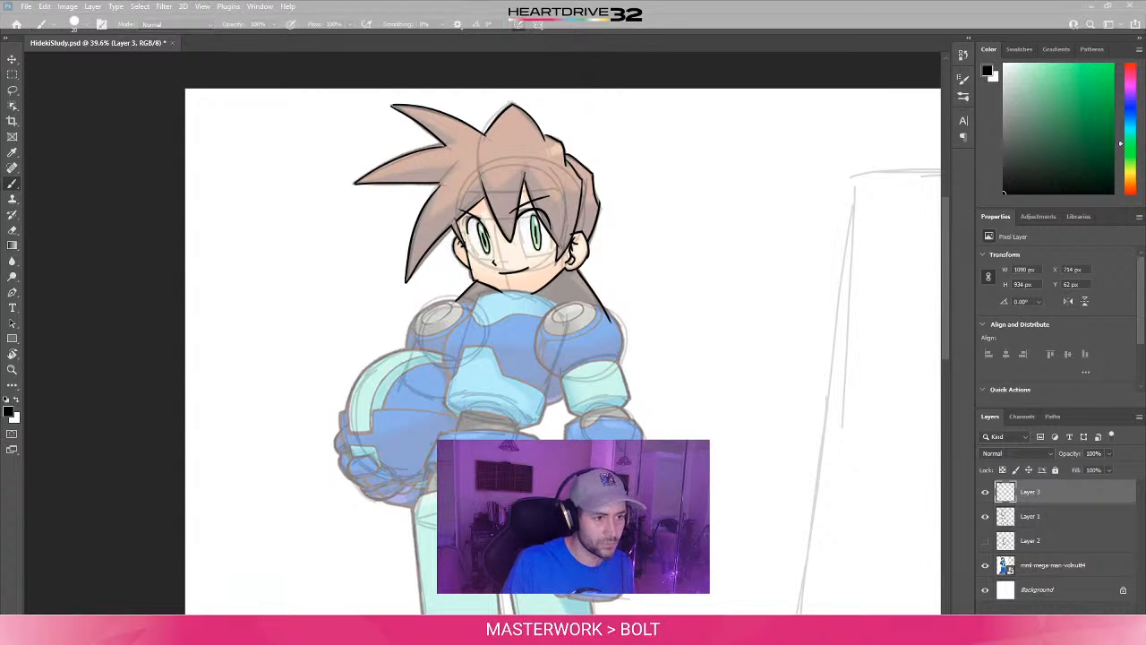
- Hide the Layer 1 sketch and the mml-mega-man-volnutt4 artwork, and touch up the isolated line art on Layer 3
left_click(986, 516)
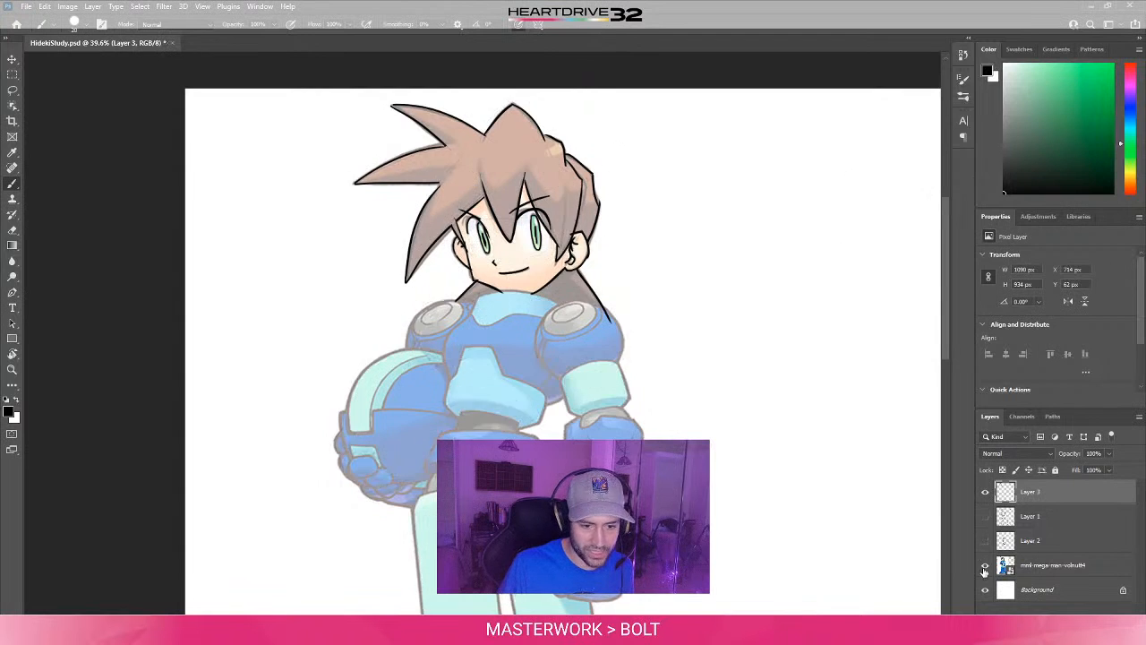
left_click(985, 567)
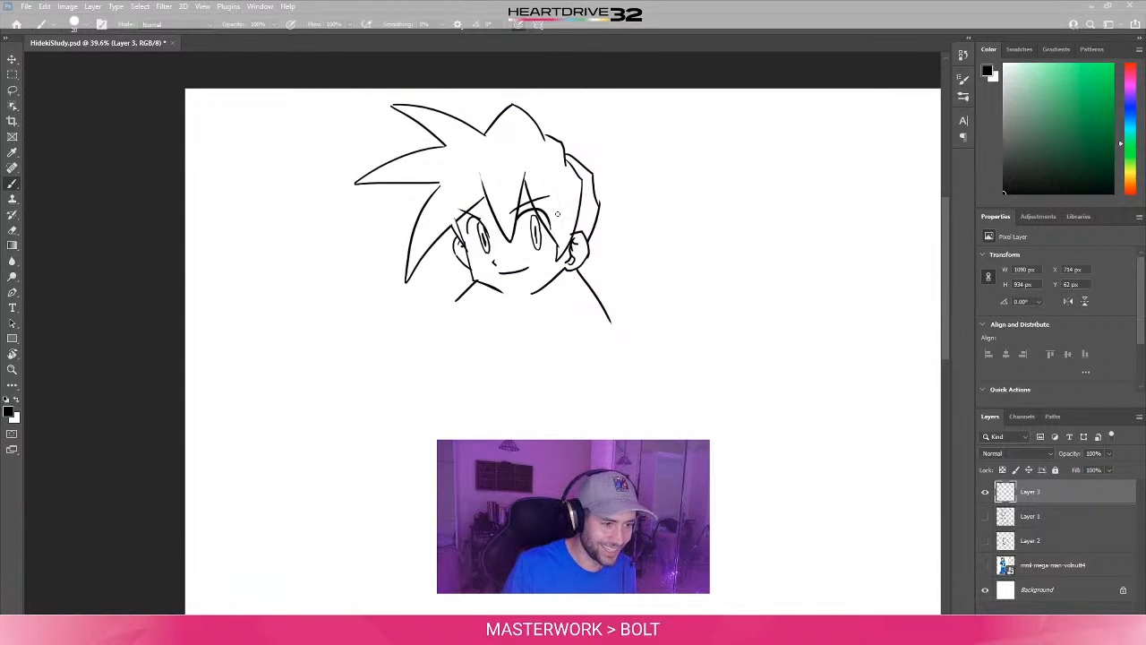
key("e")
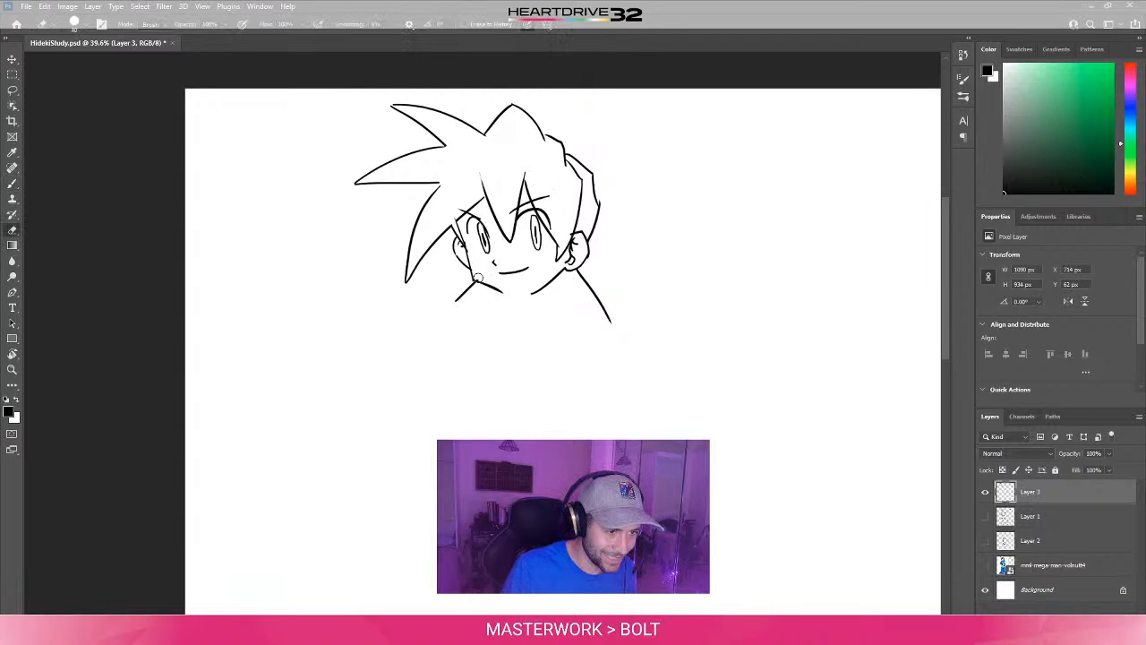
key("b")
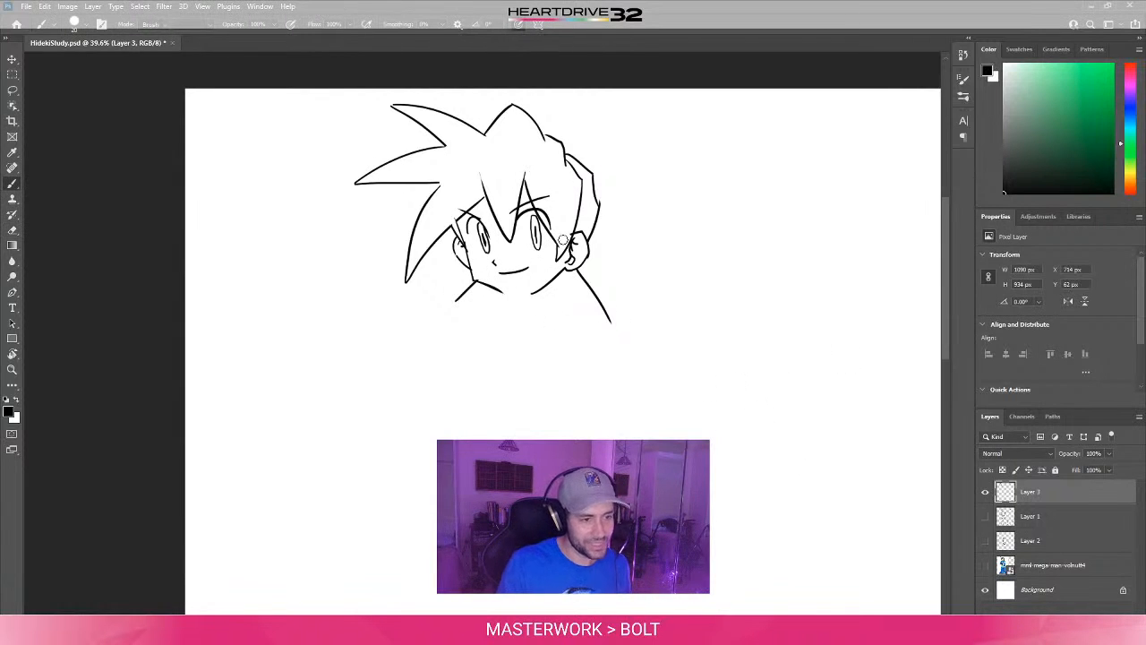
key("e")
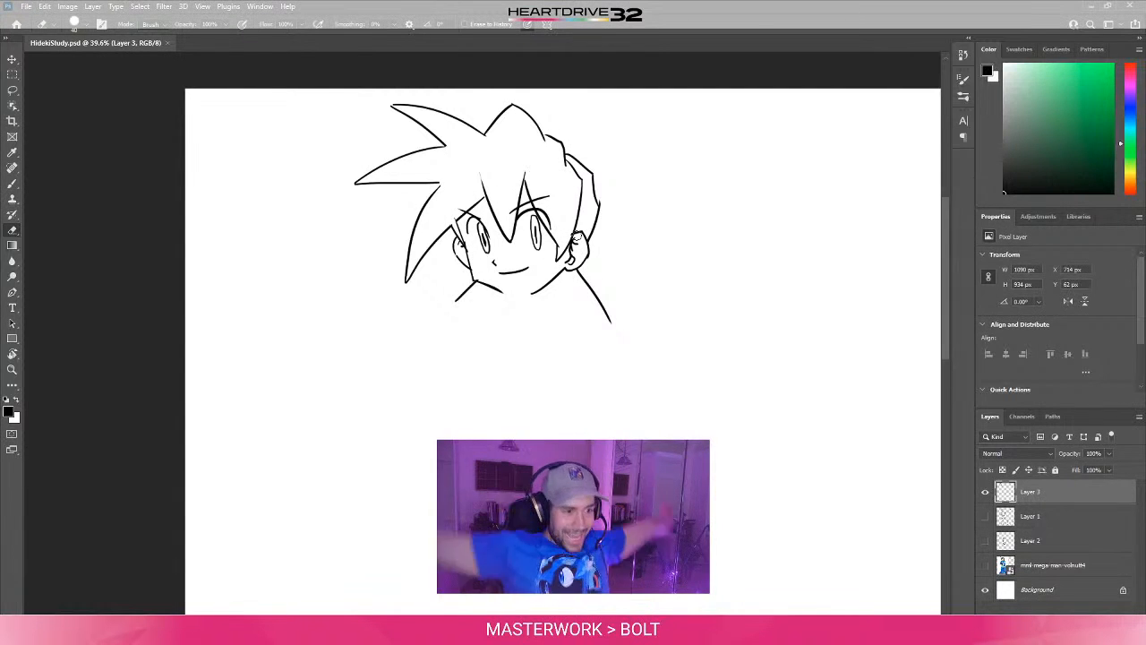
- Compare the inked lines with the Layer 1 sketch by showing the sketch briefly and hiding it again
left_click(985, 518)
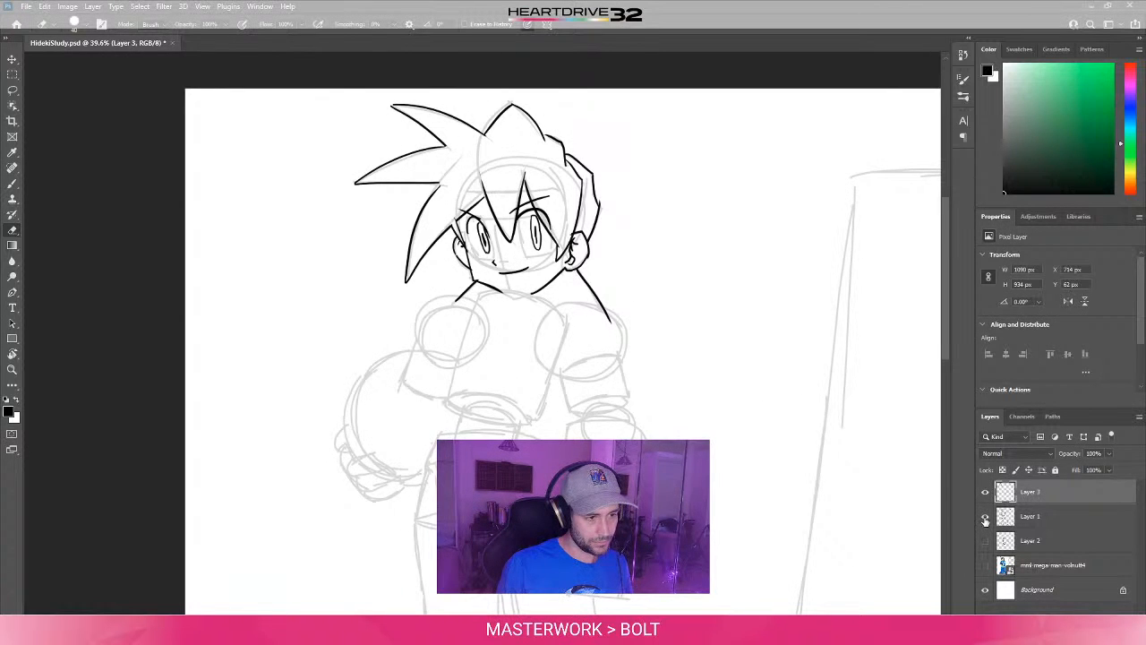
left_click(985, 517)
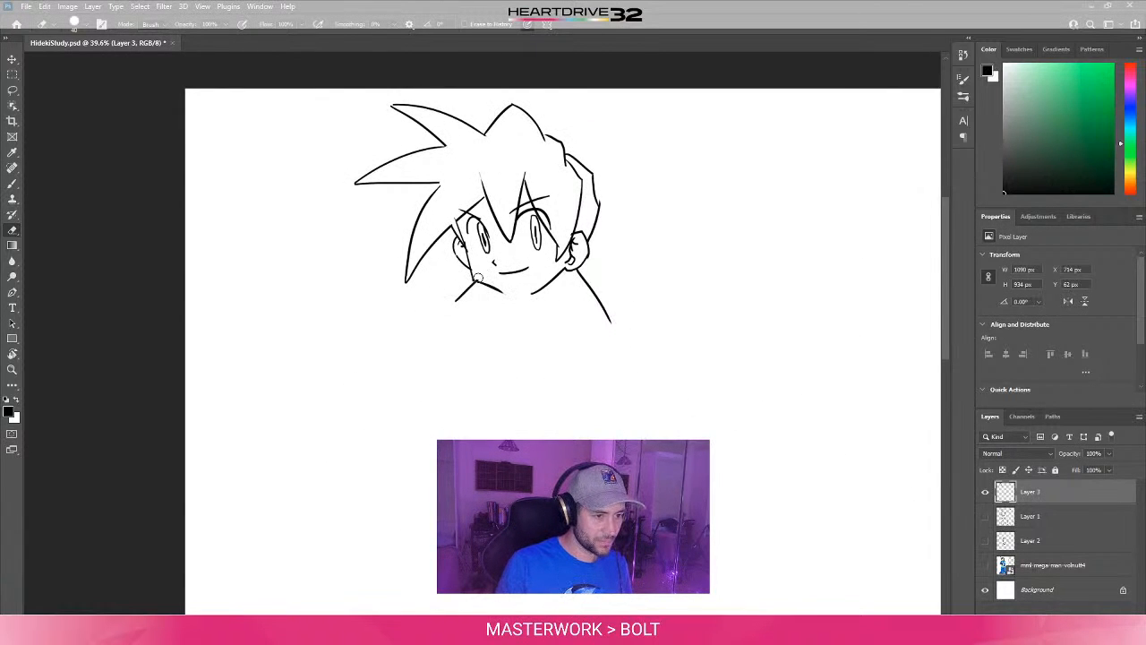
key("b")
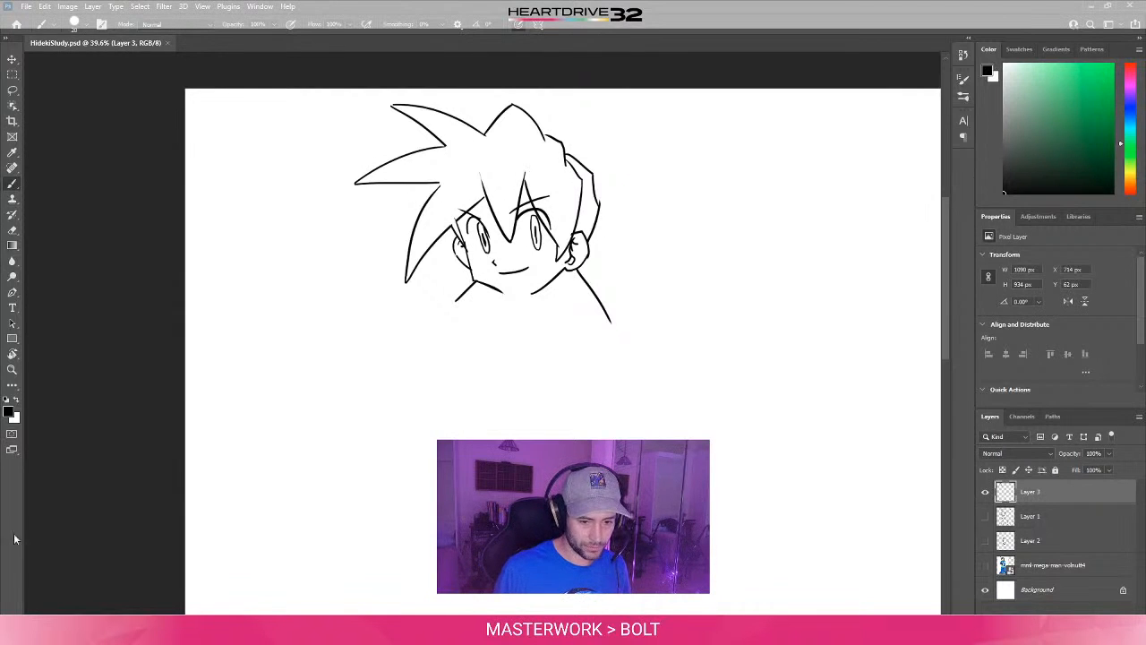
- Close Photoshop and the HidekiIshikawaArt folder window
left_click(1131, 8)
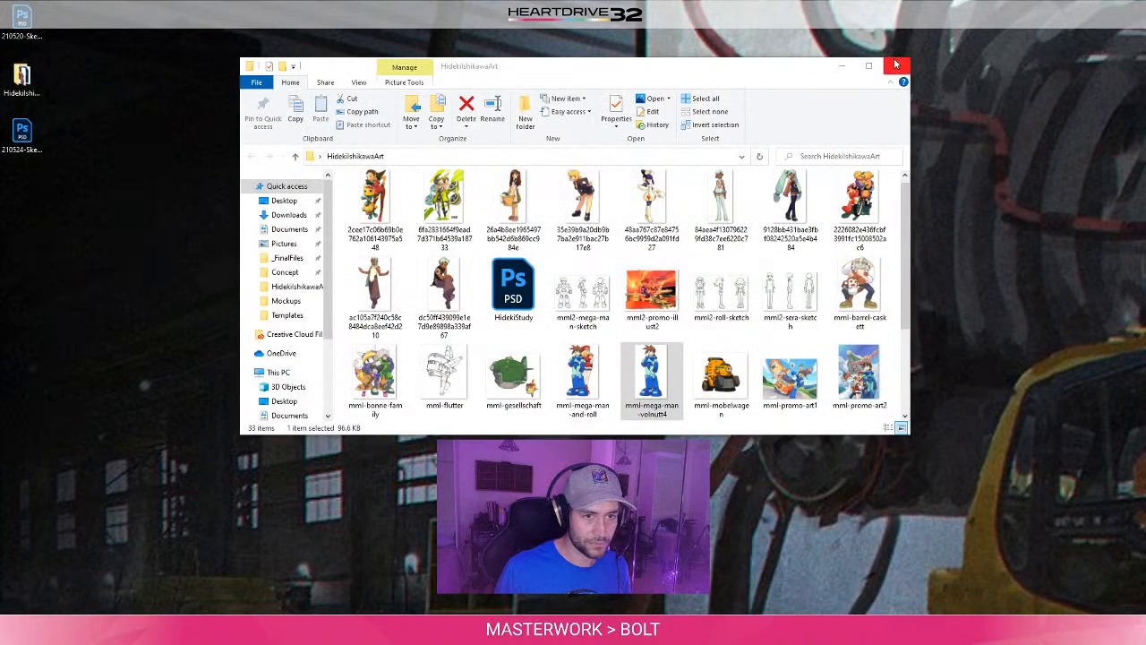
left_click(896, 64)
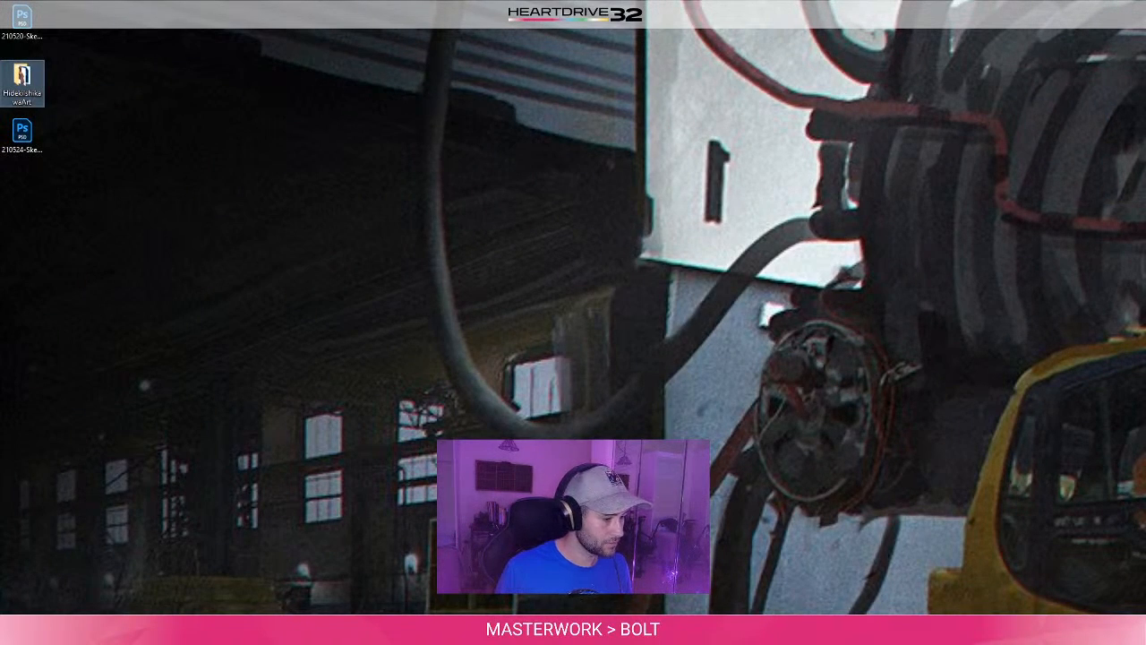
- Open the CorpCastlevania project from Unity Hub, skipping the new editor version
key("super")
type("uni")
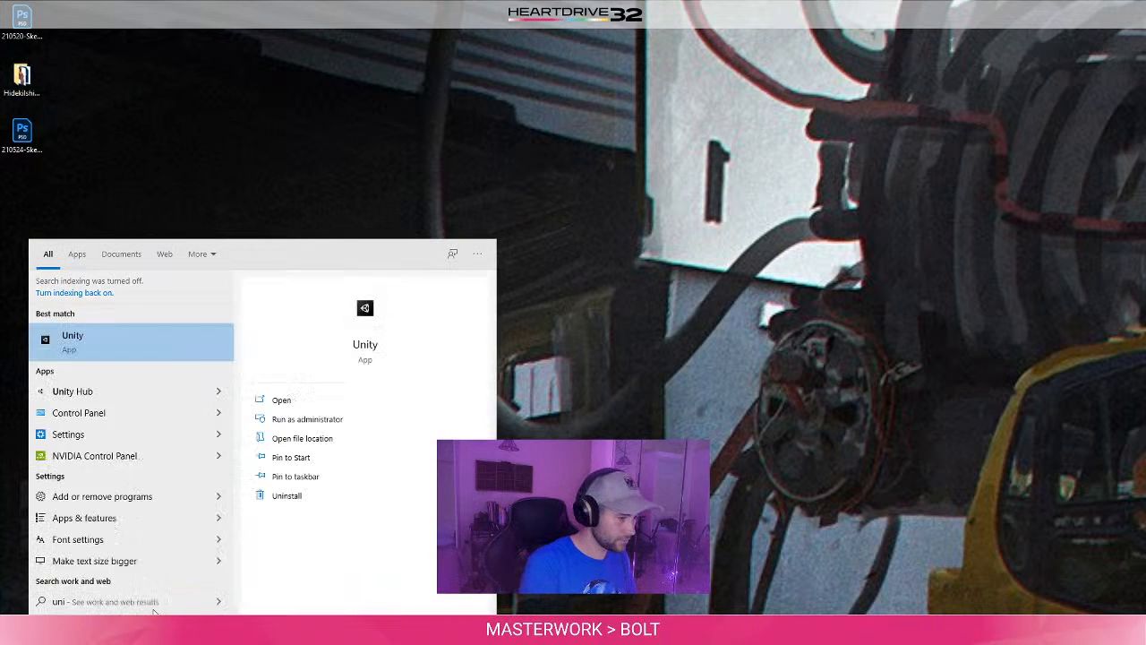
type("ty hub")
key("Return")
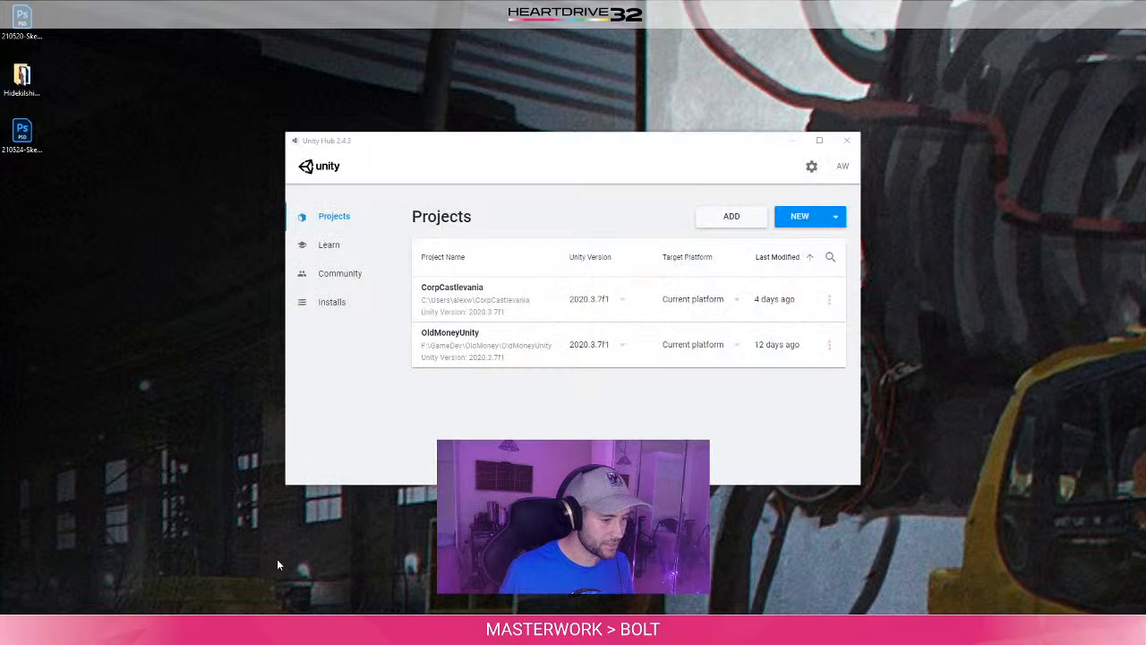
left_click(473, 286)
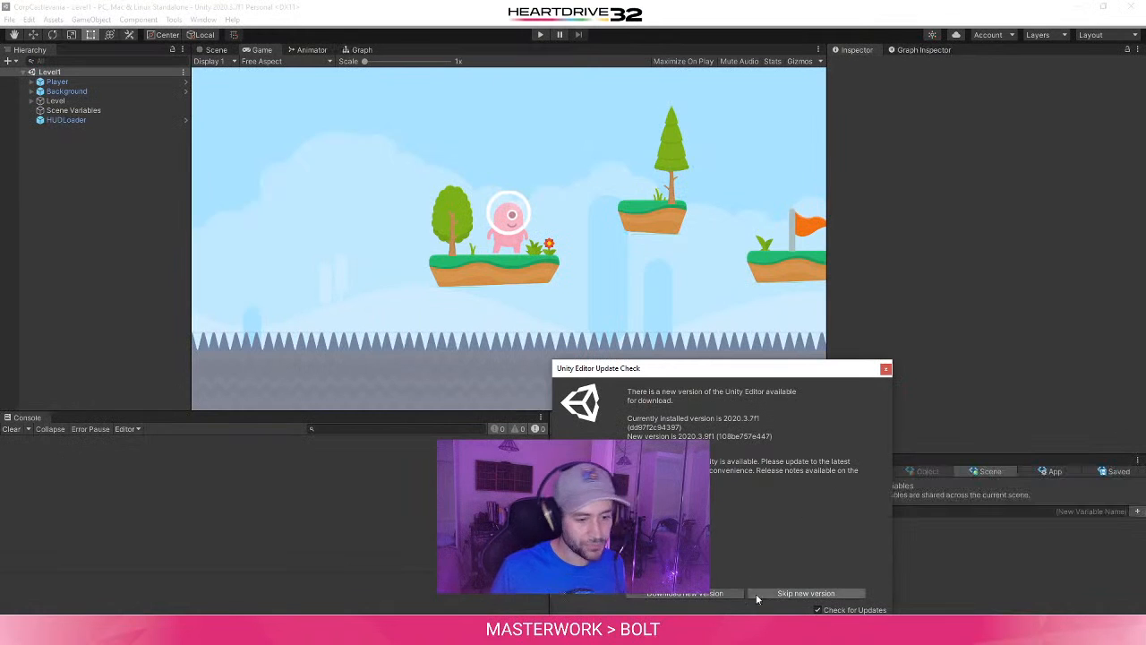
left_click(824, 596)
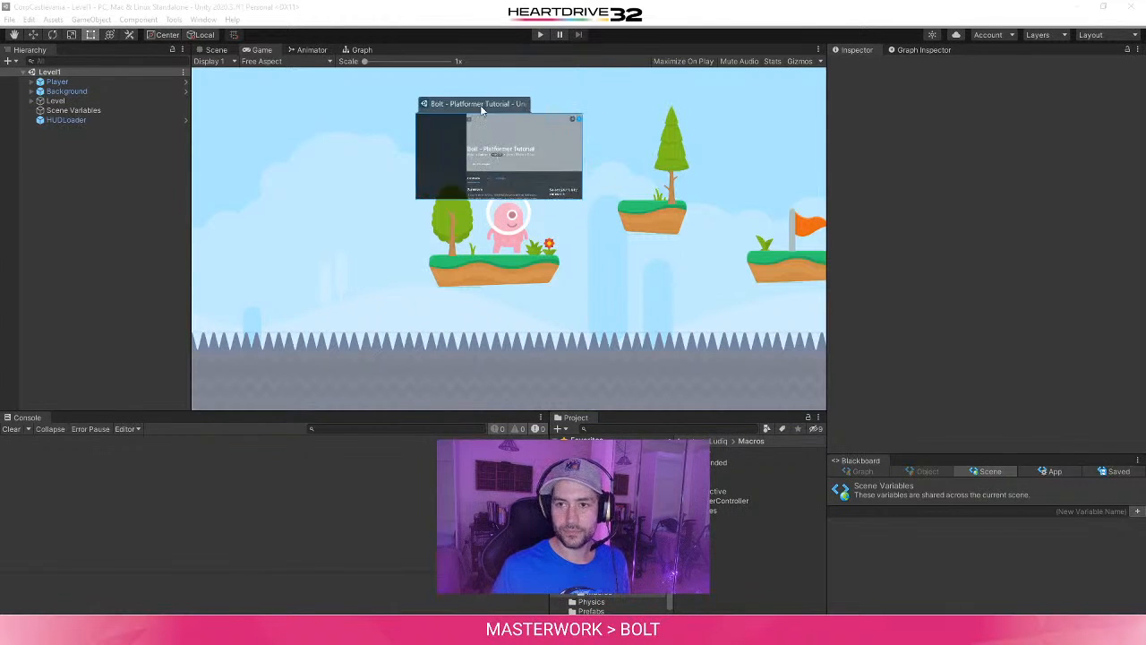
- Bring the Bolt - Platformer Tutorial browser window over Unity and open its Health & Damage tutorial in the maximized window
left_click_drag(481, 108, 423, 115)
left_click_drag(661, 96, 572, 79)
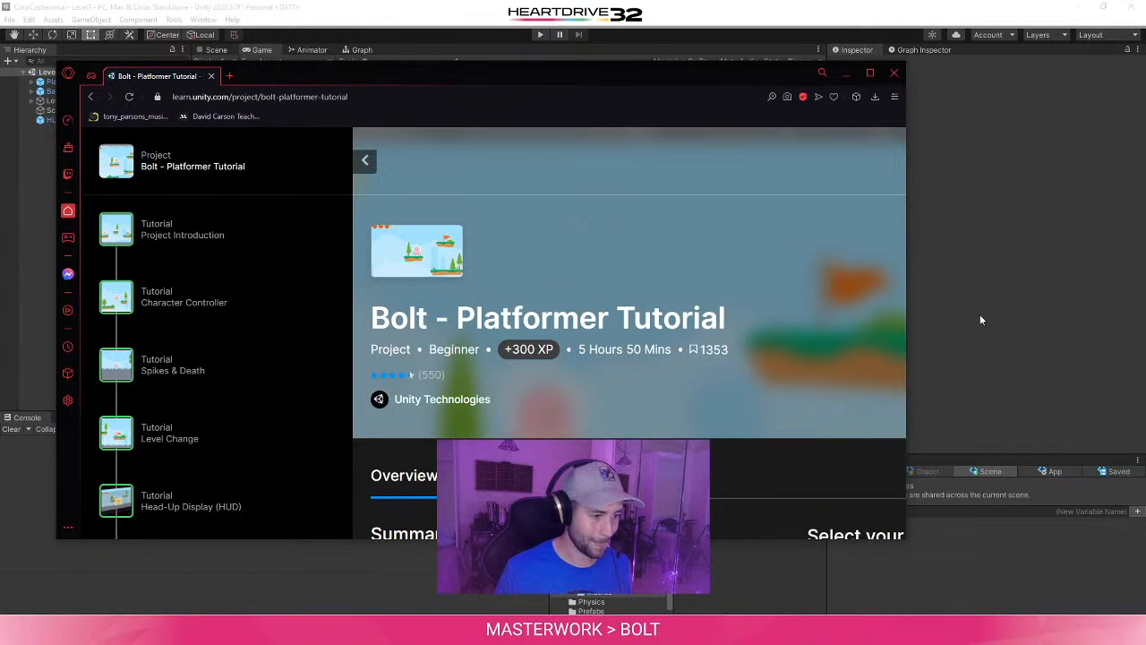
scroll(412, 374, "down", 10)
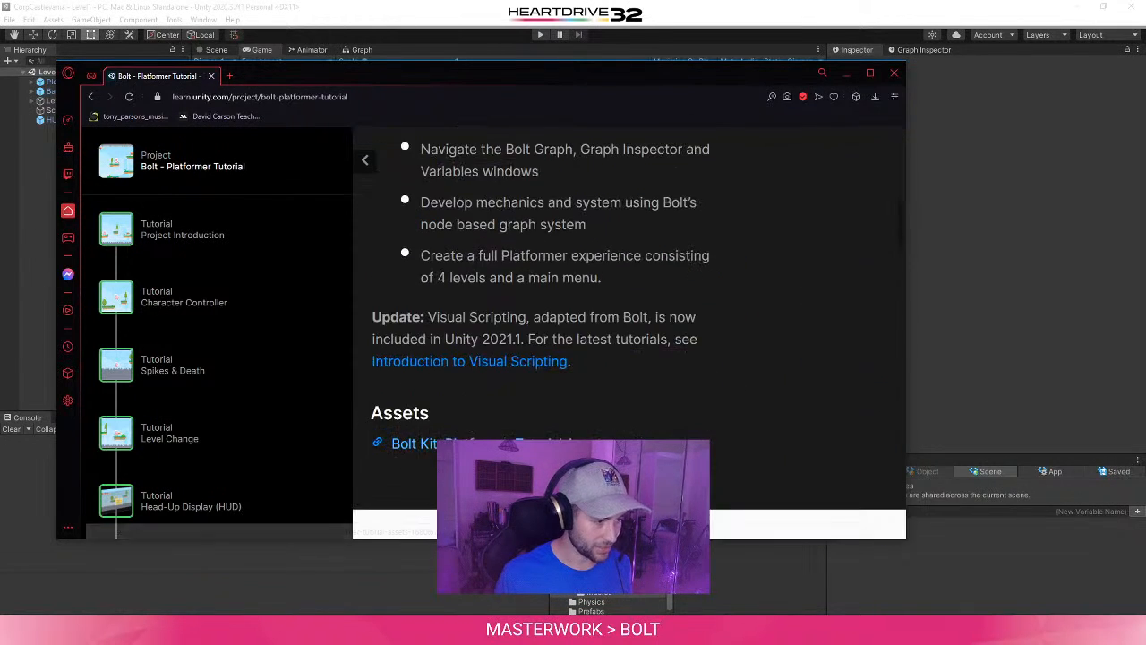
scroll(322, 418, "down", 2)
scroll(292, 417, "down", 2)
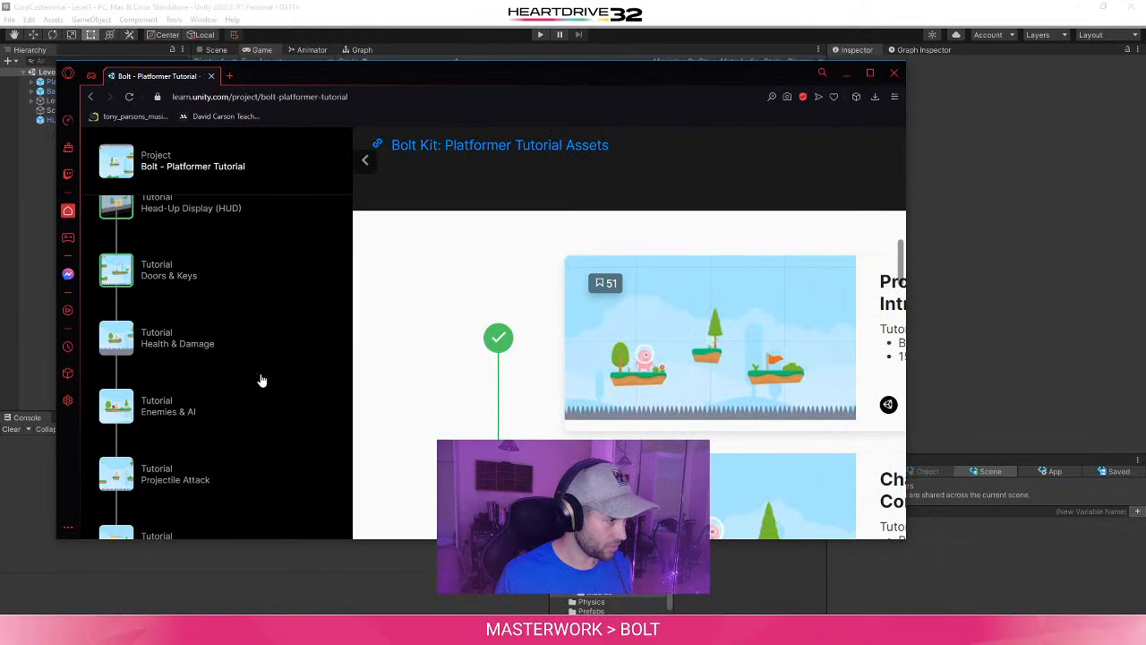
scroll(259, 387, "up", 1)
scroll(292, 399, "down", 2)
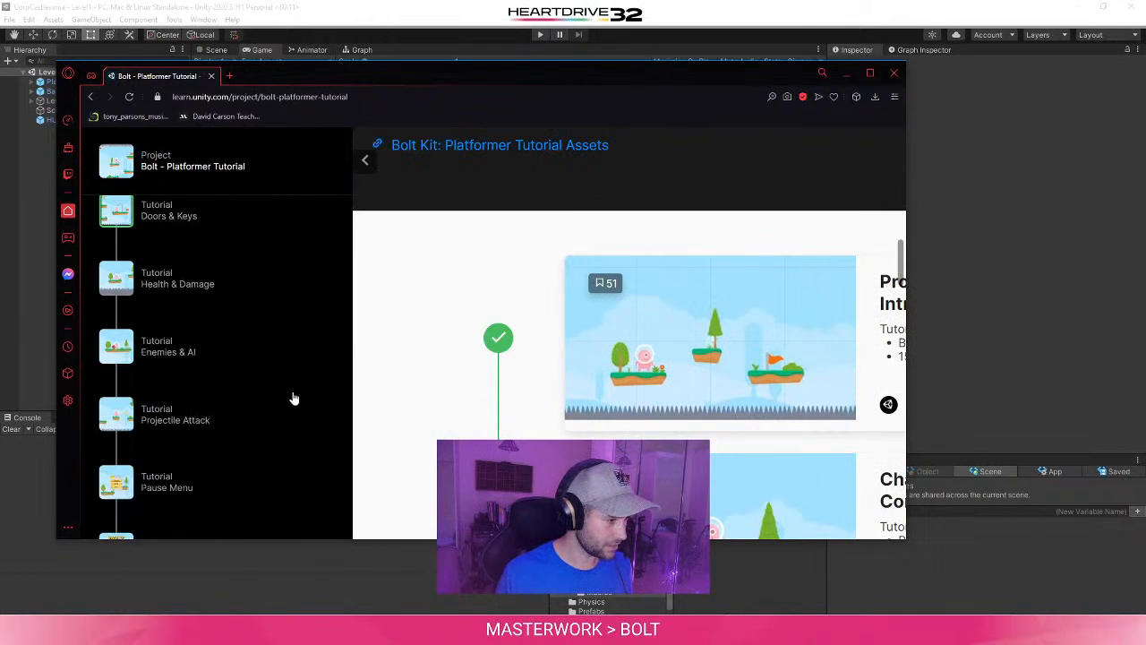
left_click(178, 288)
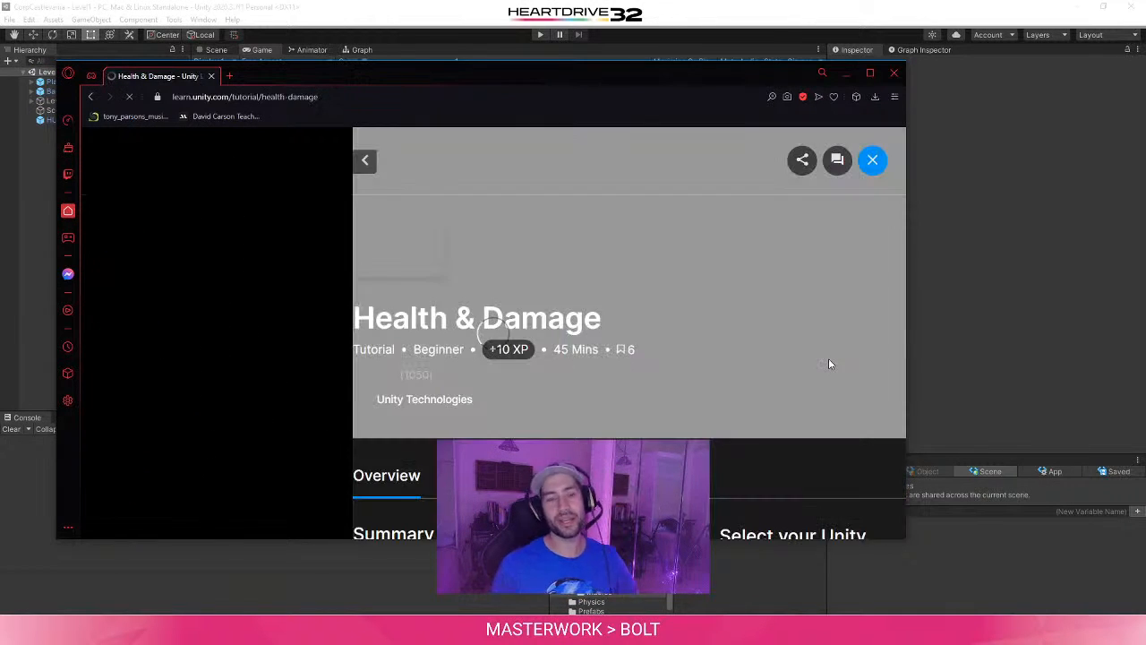
double_click(620, 72)
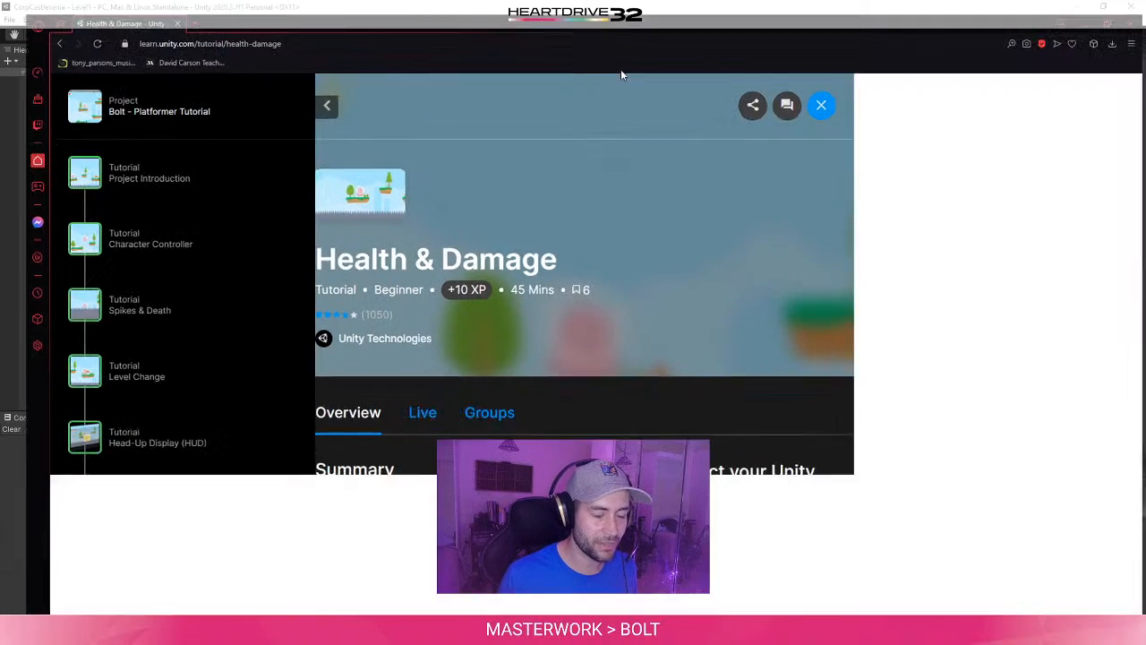
- Review the tutorial's sections on displaying the health in the HUD and creating the player health state machine
scroll(709, 460, "down", 20)
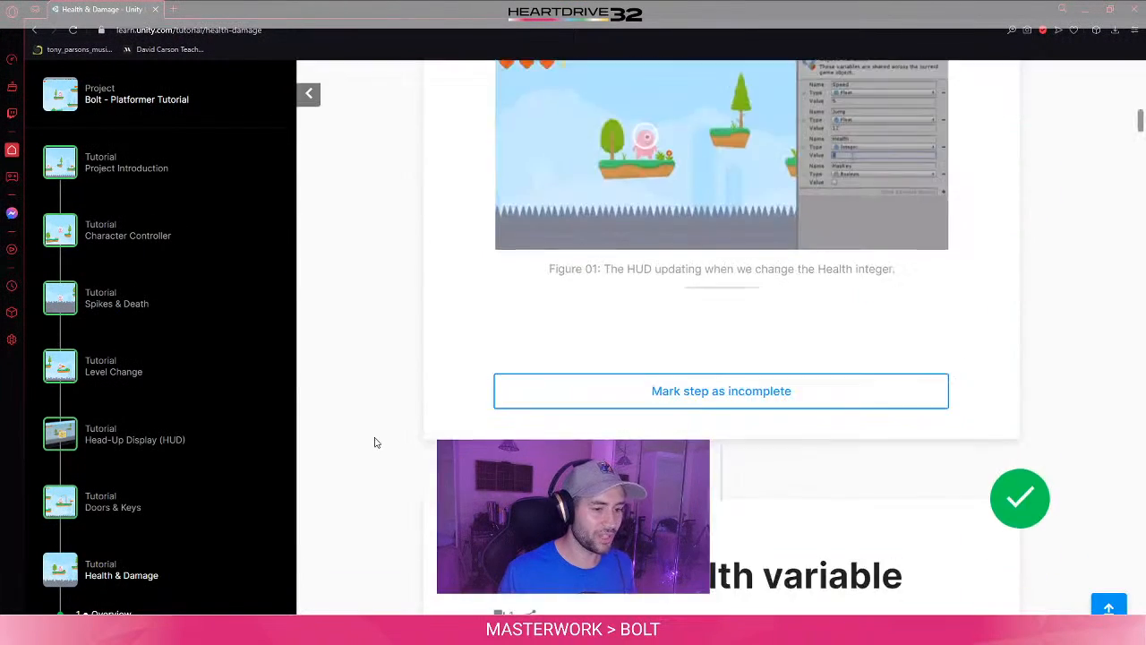
scroll(430, 369, "down", 20)
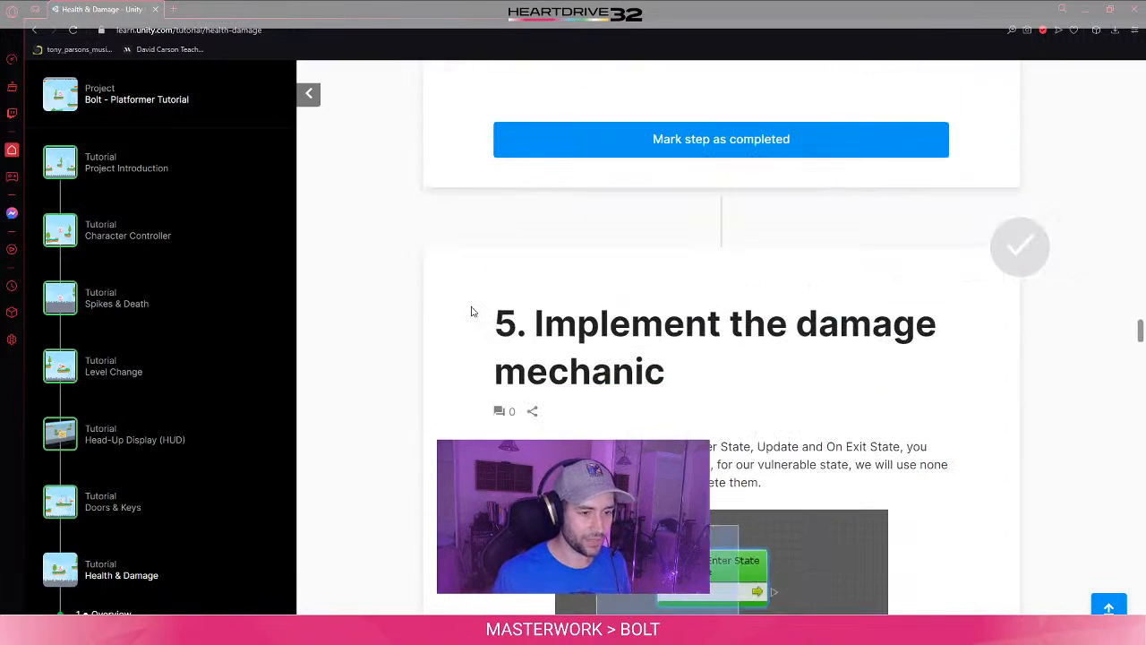
scroll(472, 311, "up", 10)
scroll(472, 311, "up", 15)
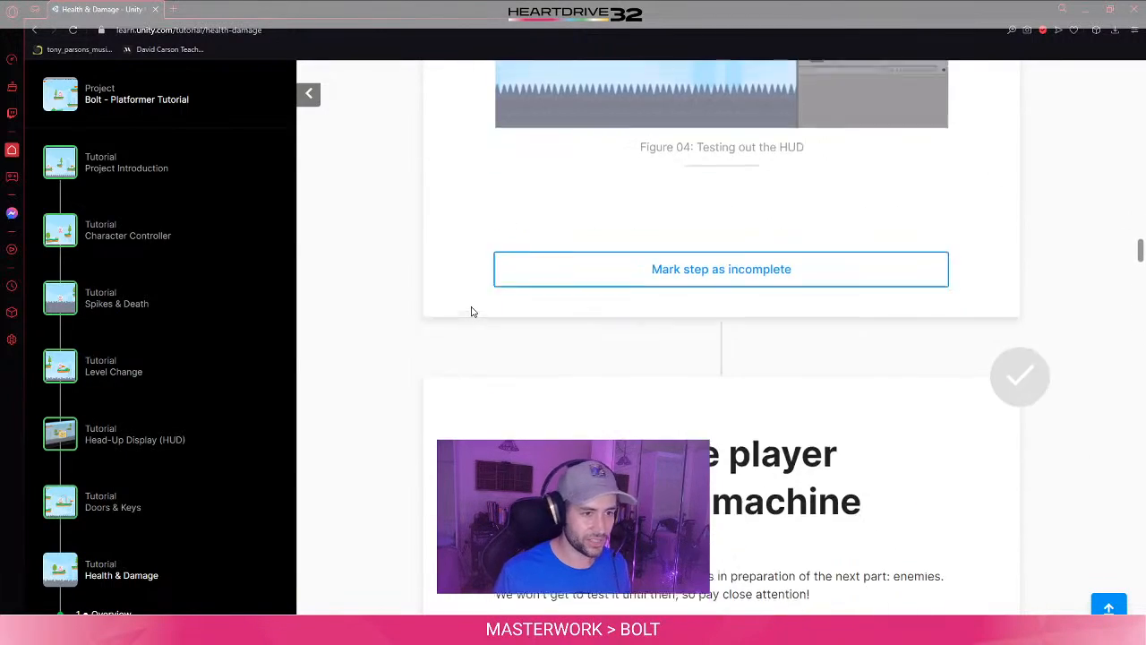
scroll(459, 340, "up", 3)
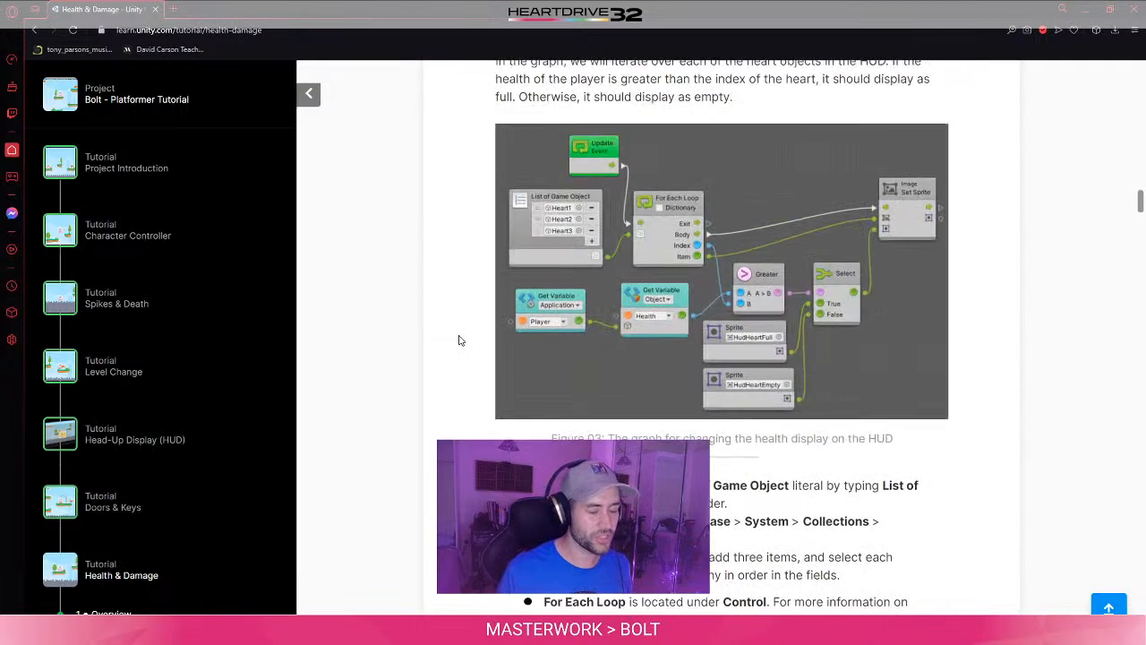
scroll(459, 340, "up", 6)
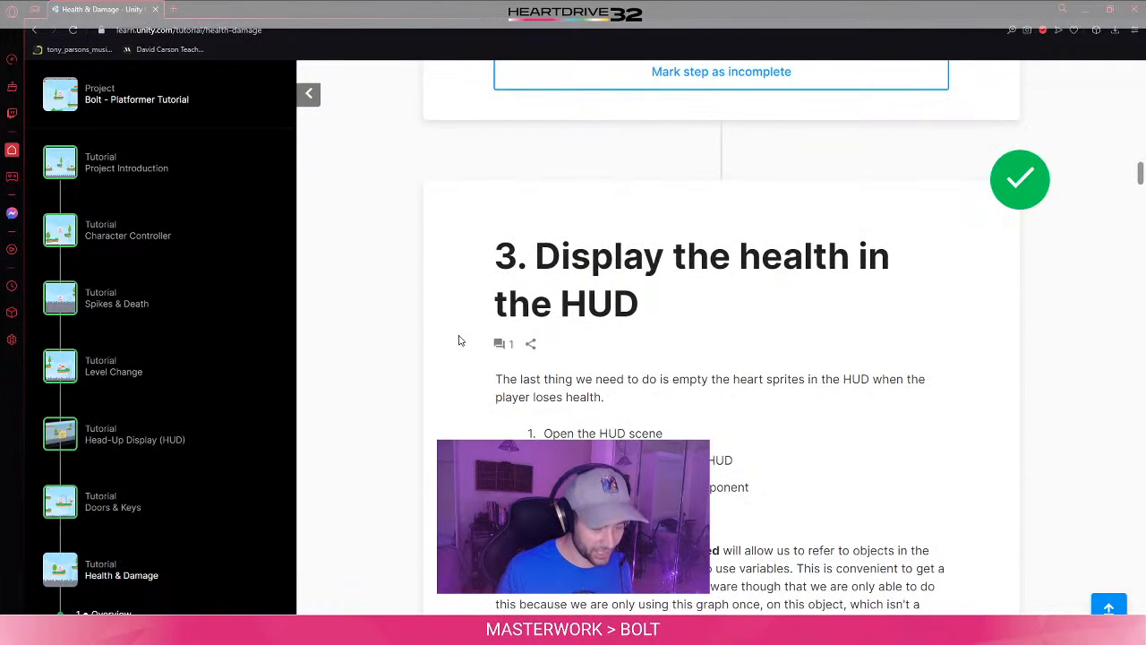
scroll(457, 408, "down", 1)
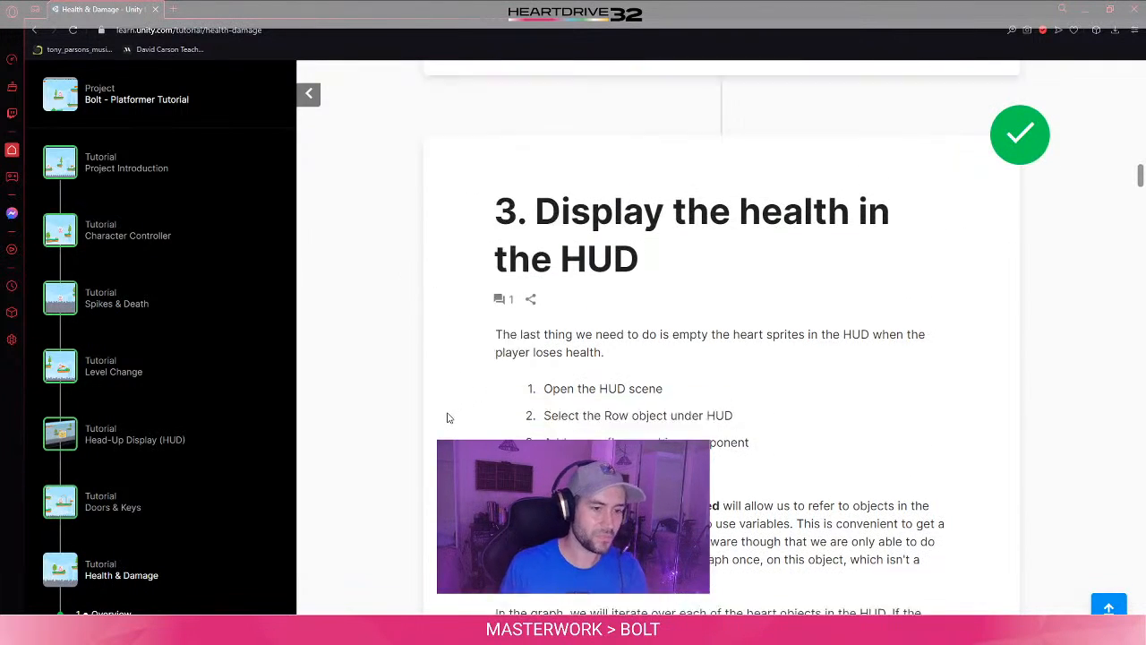
scroll(451, 358, "down", 6)
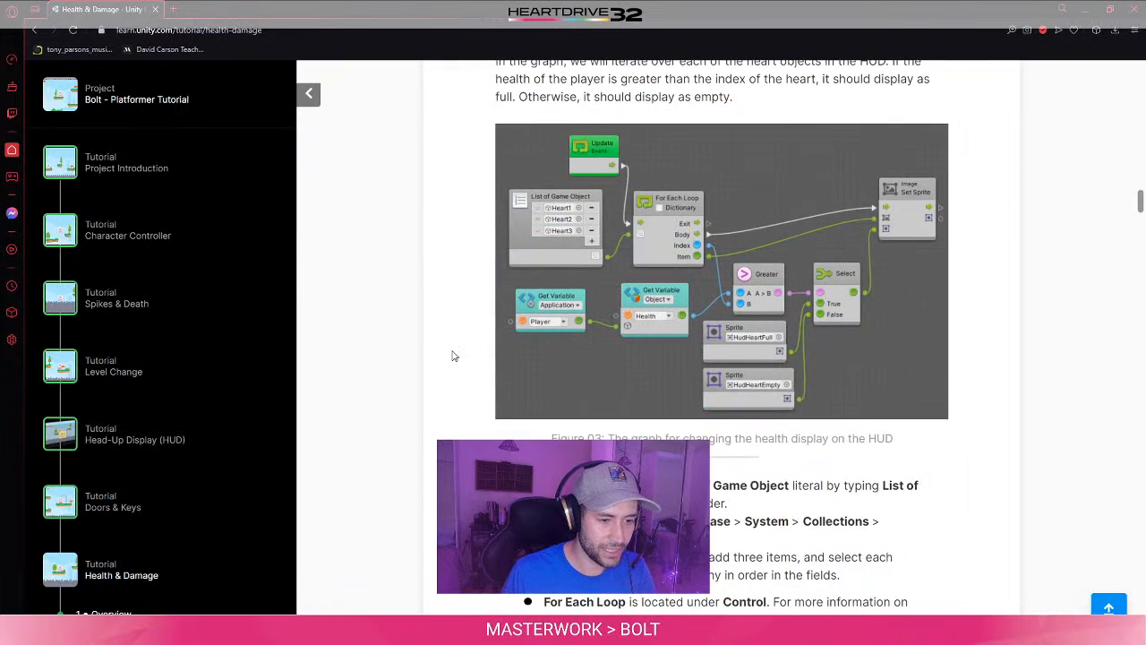
scroll(453, 358, "down", 2)
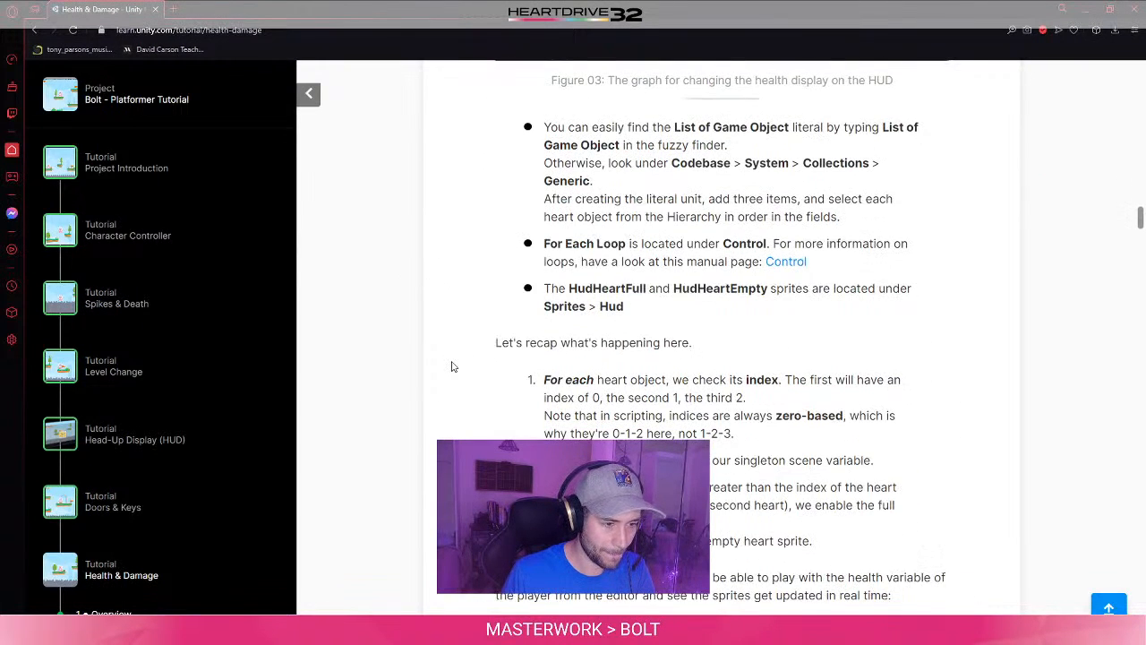
scroll(453, 368, "down", 7)
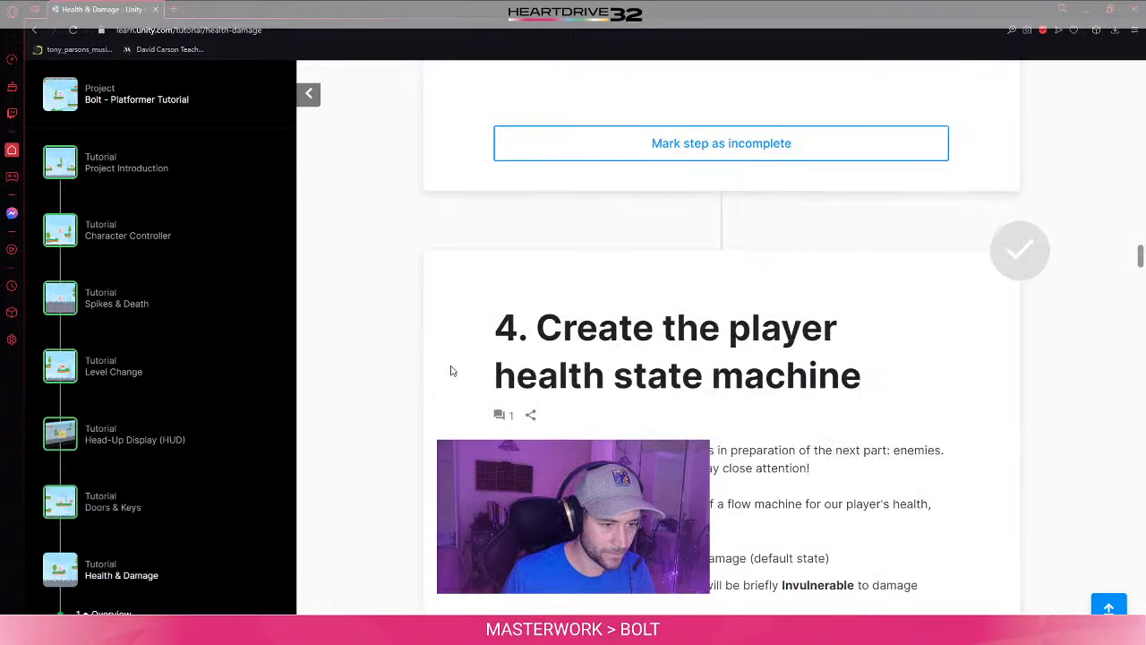
scroll(452, 371, "down", 1)
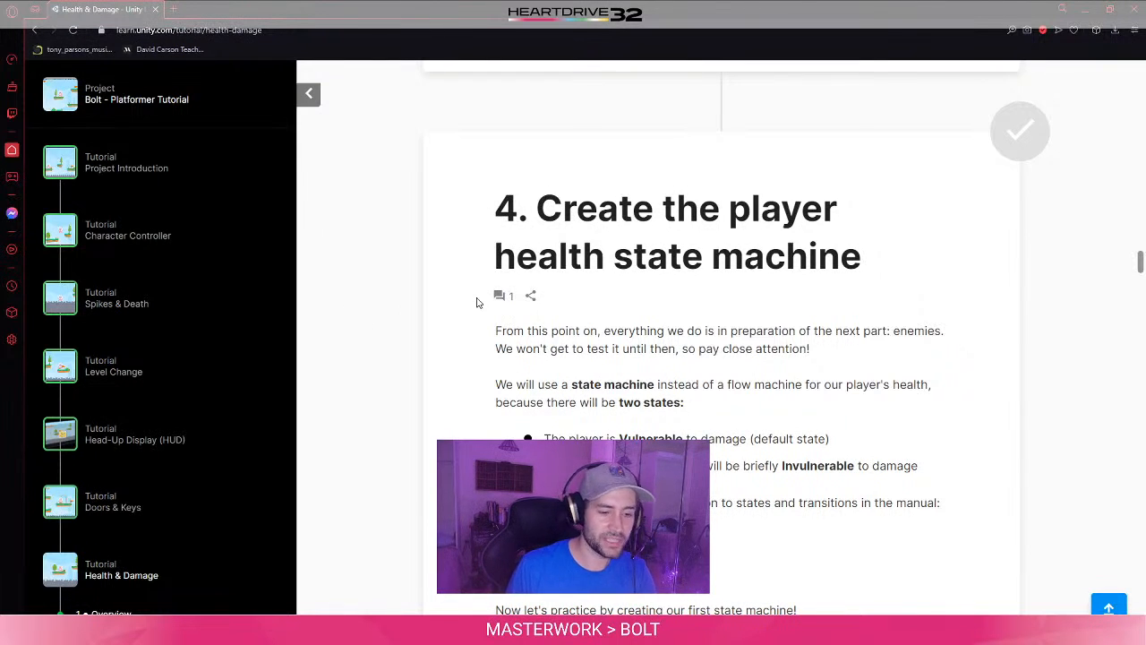
- Read the tutorial's instructions for creating the first state machine, then restore the browser window down and return to the Unity editor
scroll(493, 333, "down", 3)
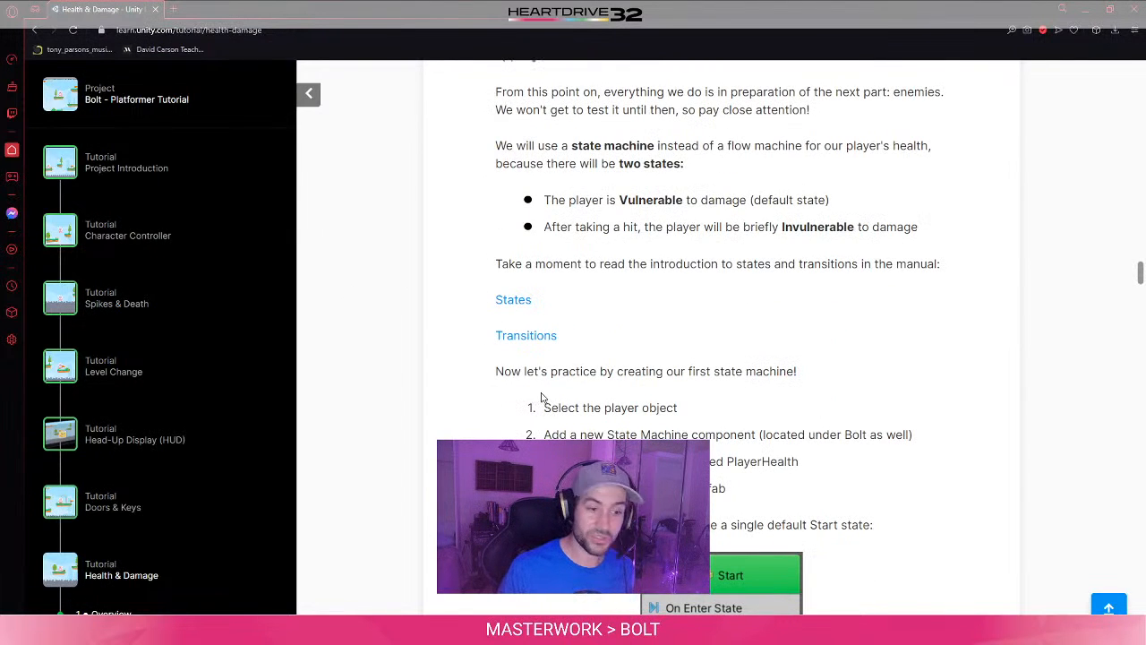
scroll(492, 400, "down", 2)
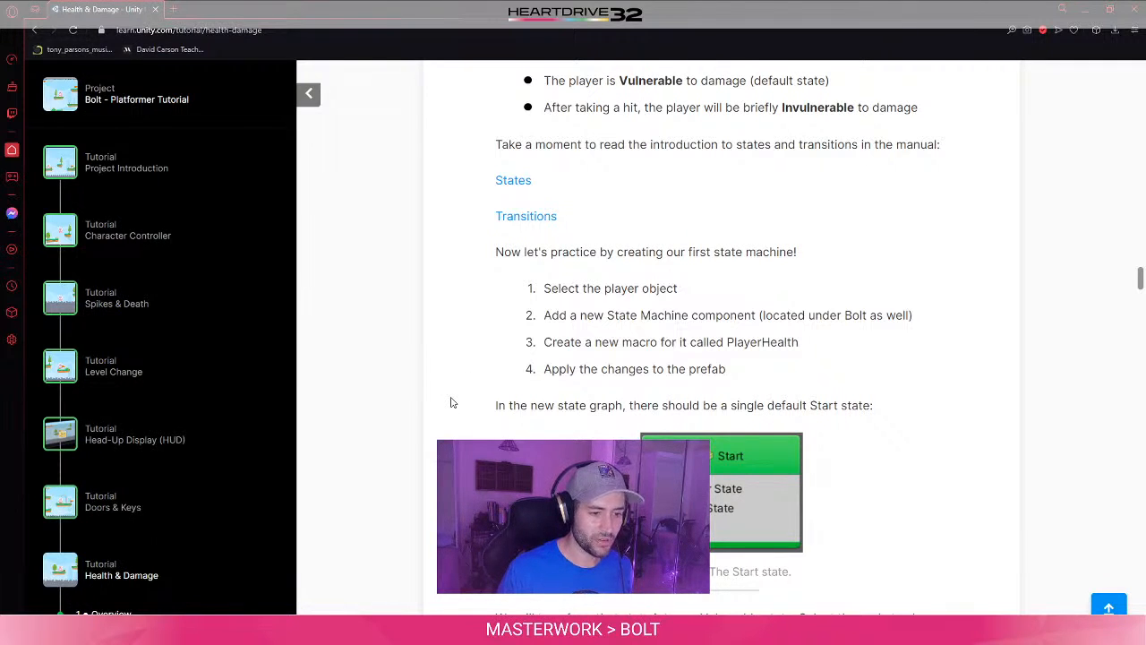
scroll(453, 402, "down", 2)
scroll(452, 402, "up", 1)
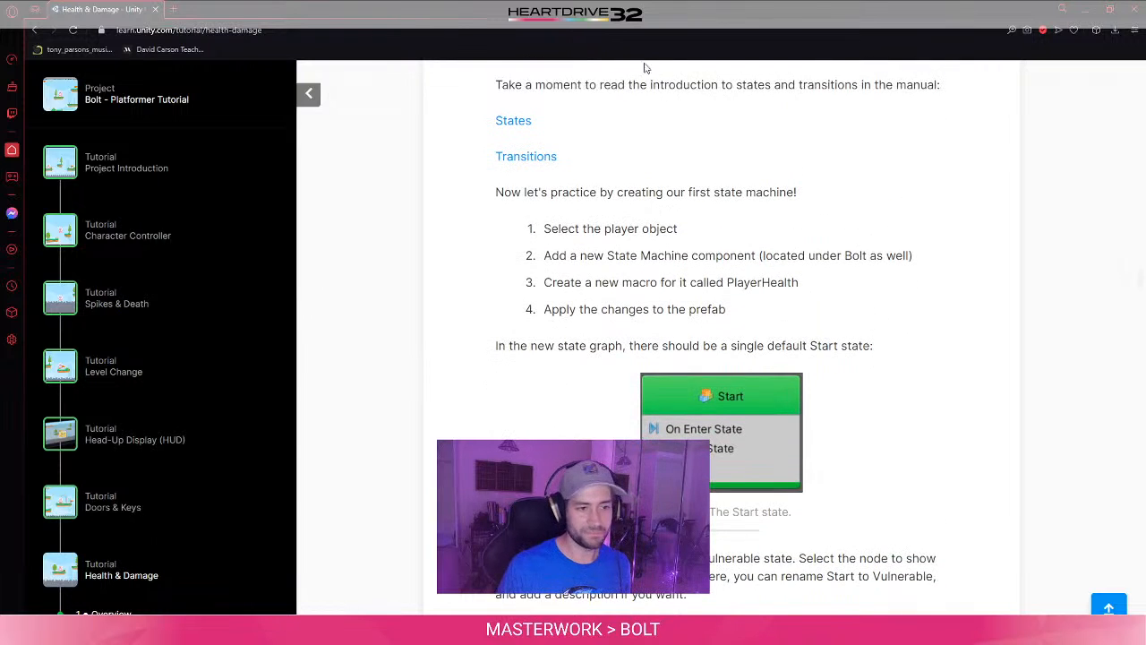
left_click_drag(670, 3, 649, 274)
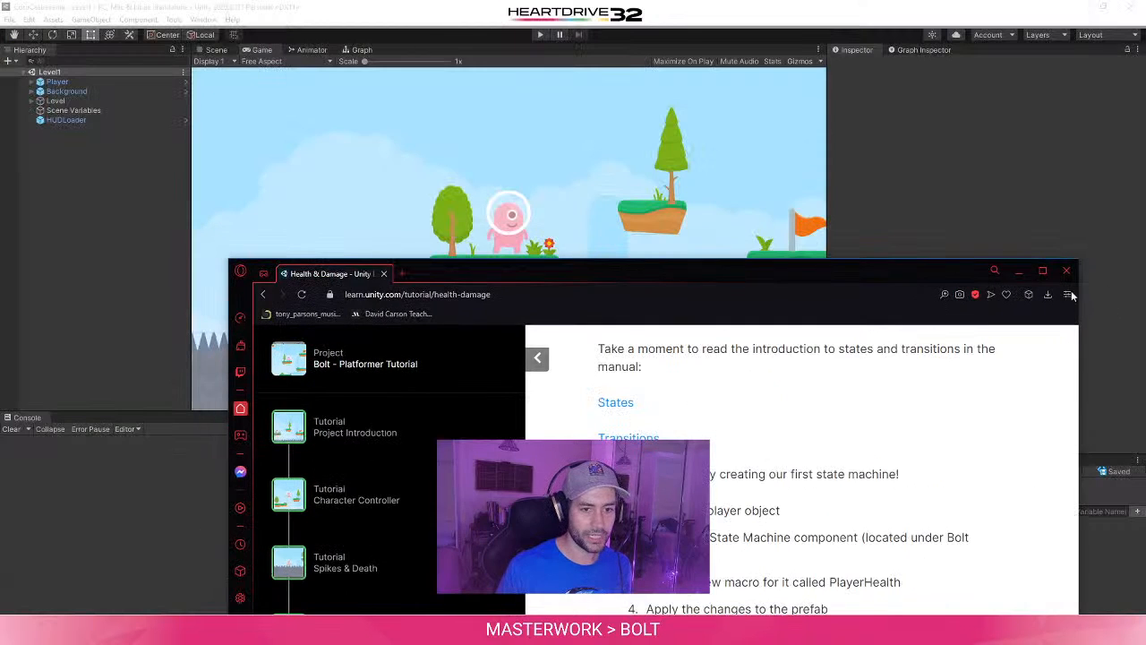
left_click(11, 179)
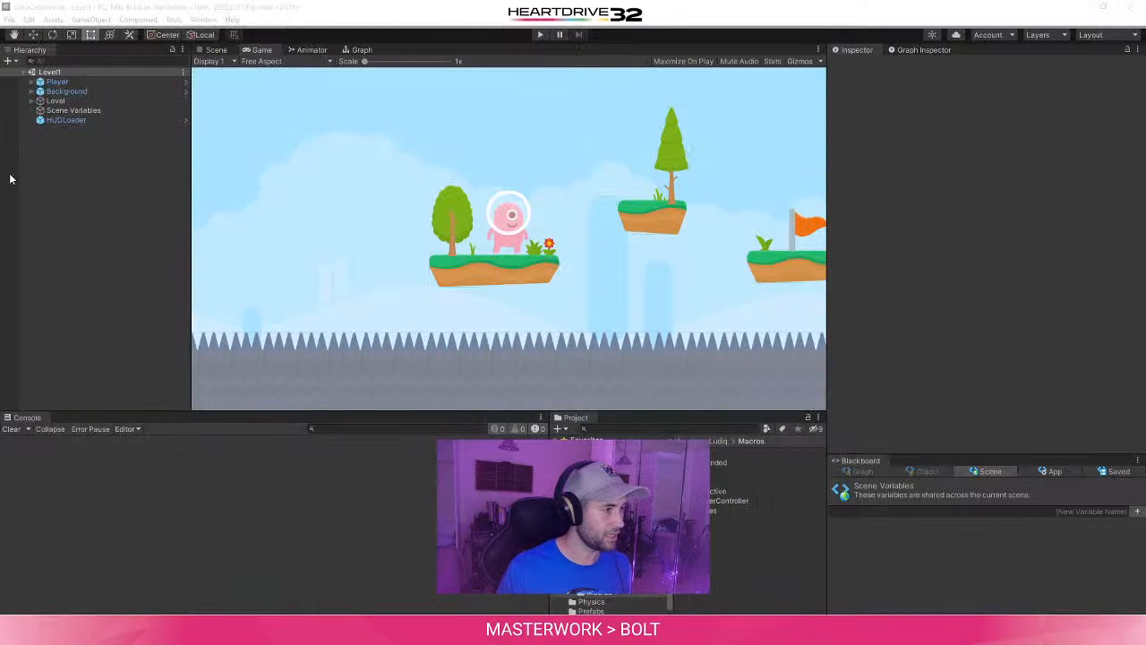
- Add a State Machine component to the Player object
left_click(76, 83)
scroll(982, 360, "down", 10)
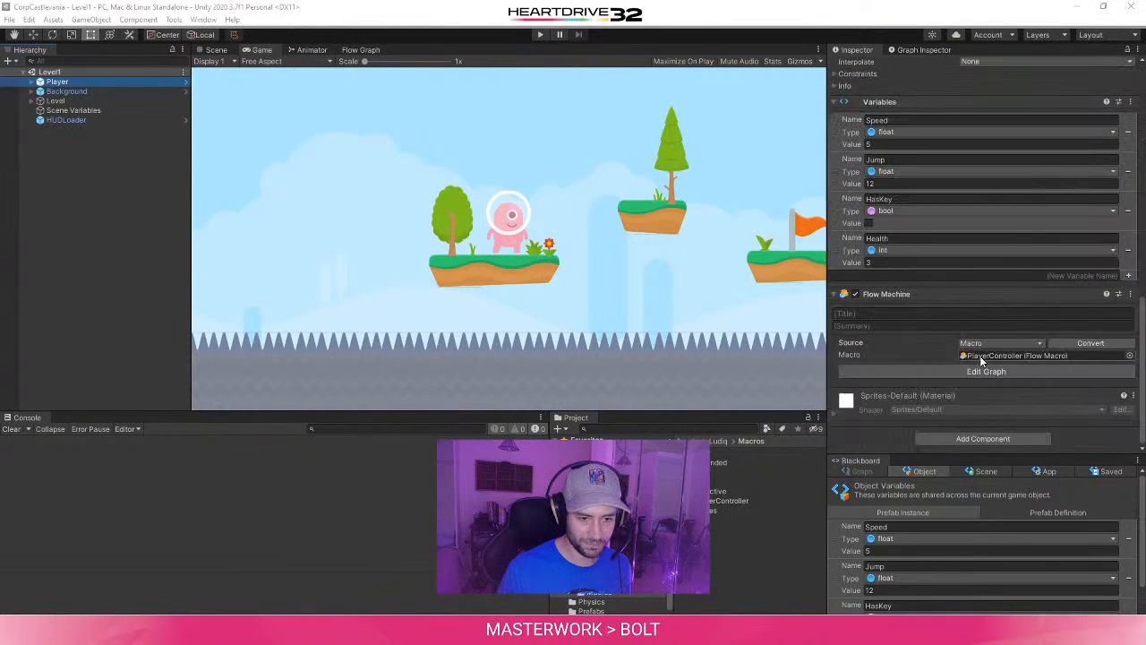
left_click(893, 238)
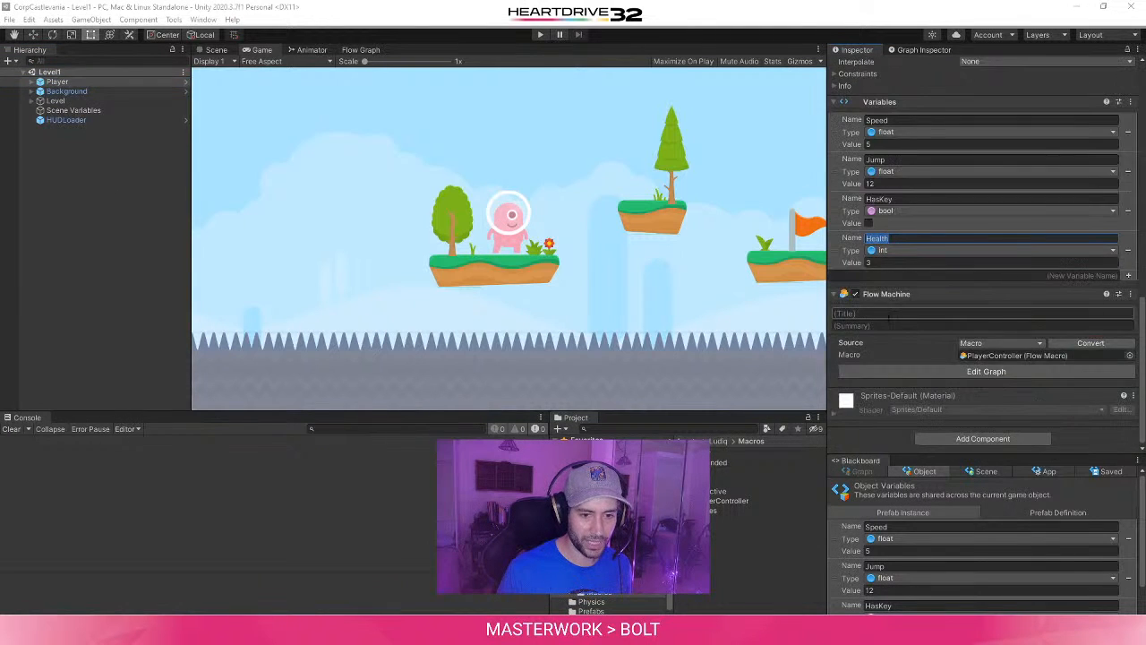
left_click(926, 359)
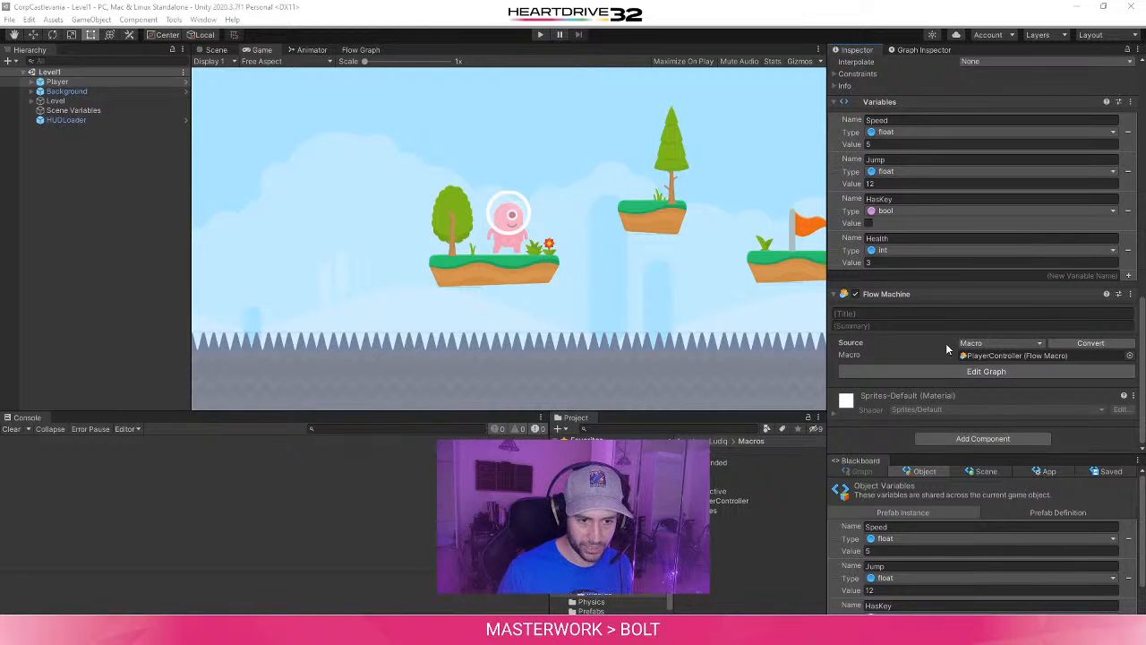
left_click(953, 438)
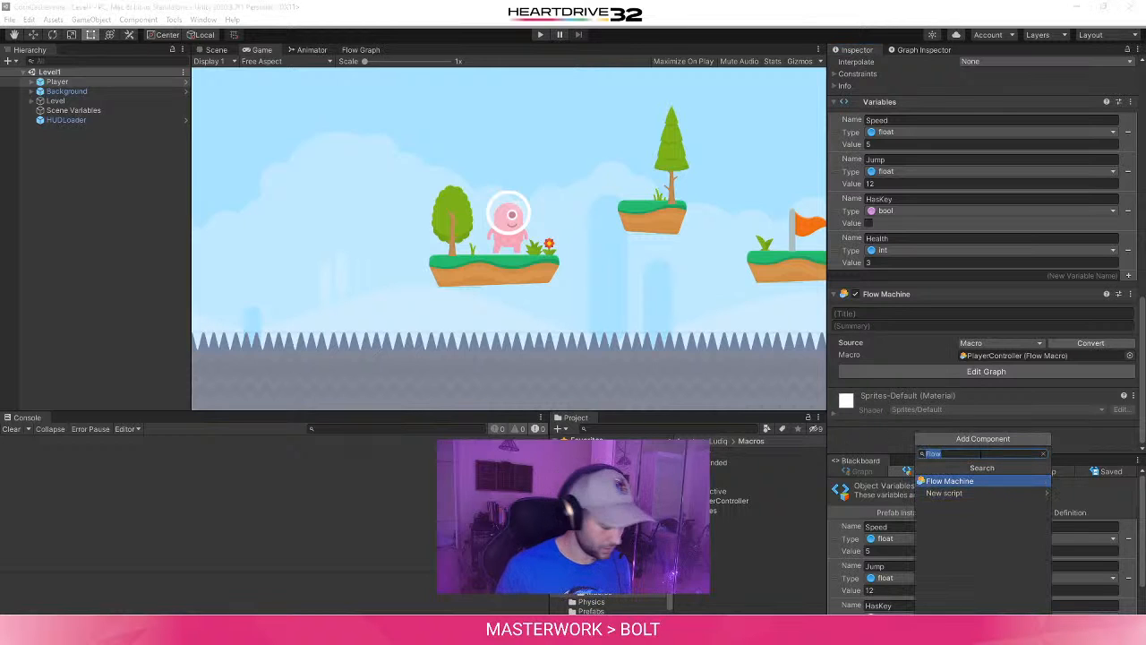
key("BackSpace")
type("State")
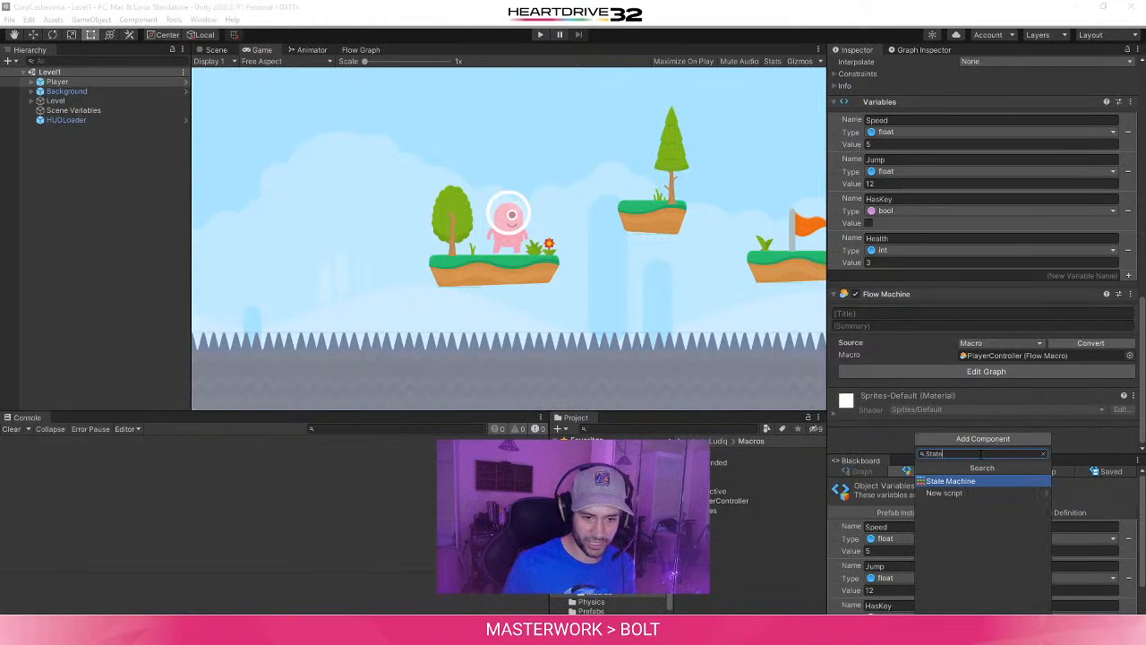
left_click(997, 483)
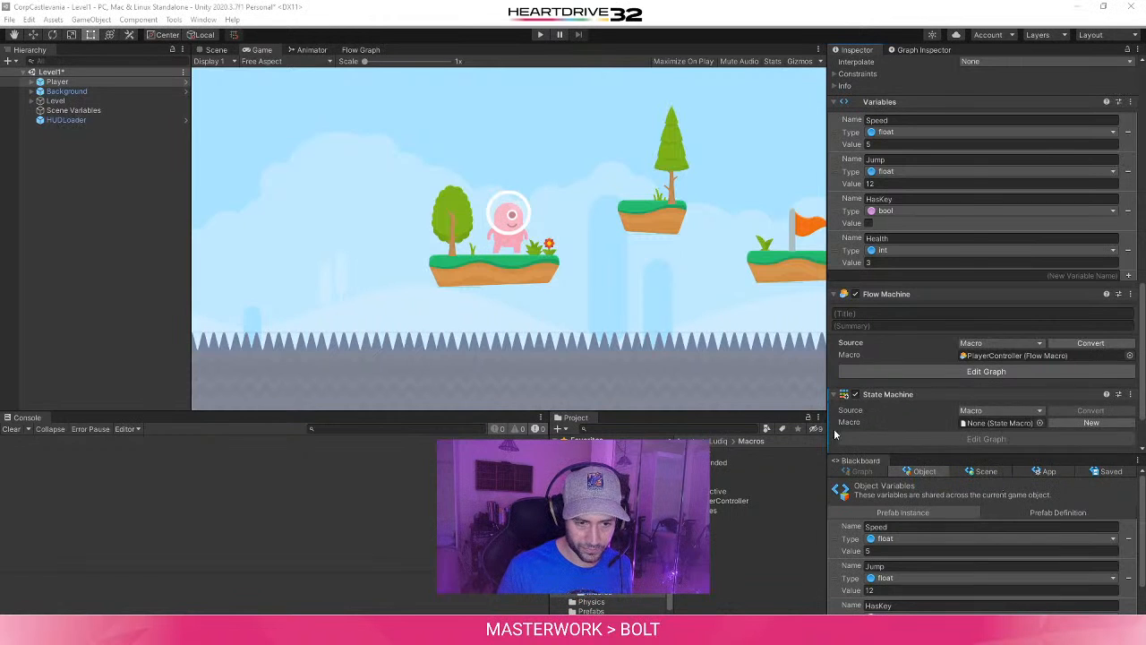
- Start a new macro for the Player's State Machine and choose the Assets/Ludiq/Macros folder as its save location
scroll(865, 411, "down", 3)
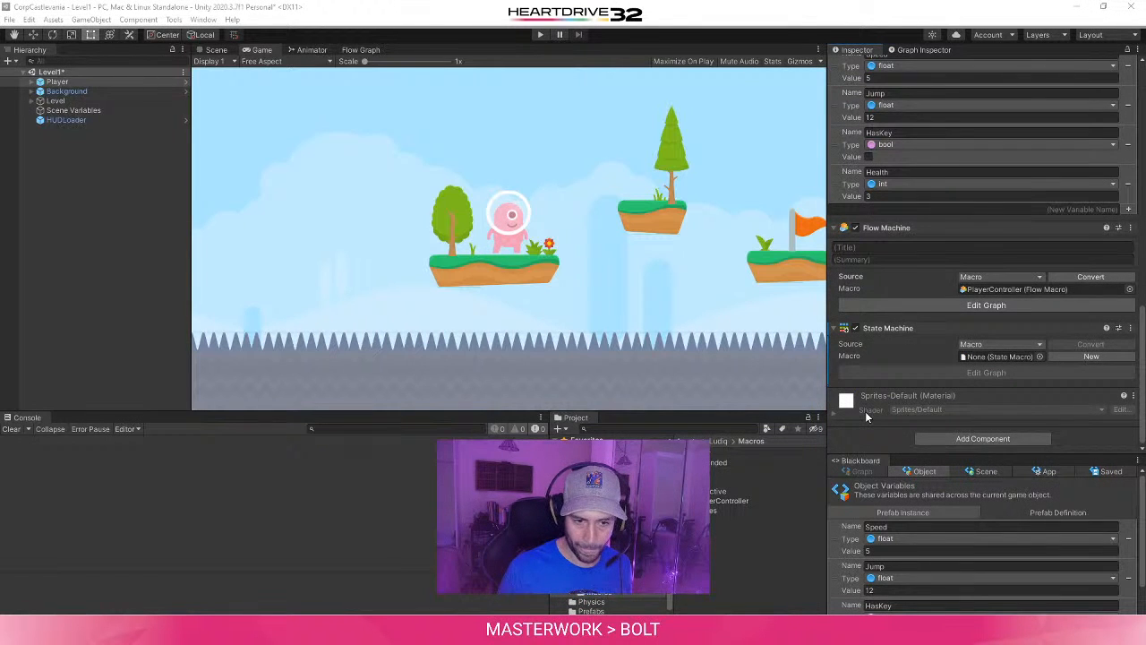
left_click(1099, 357)
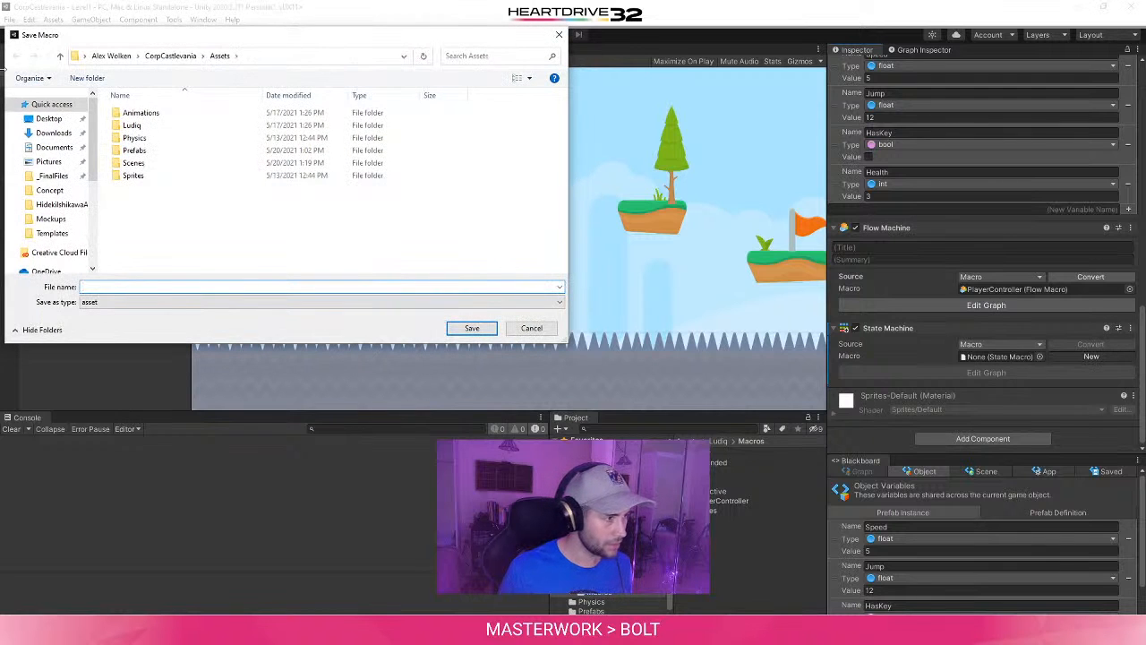
double_click(131, 126)
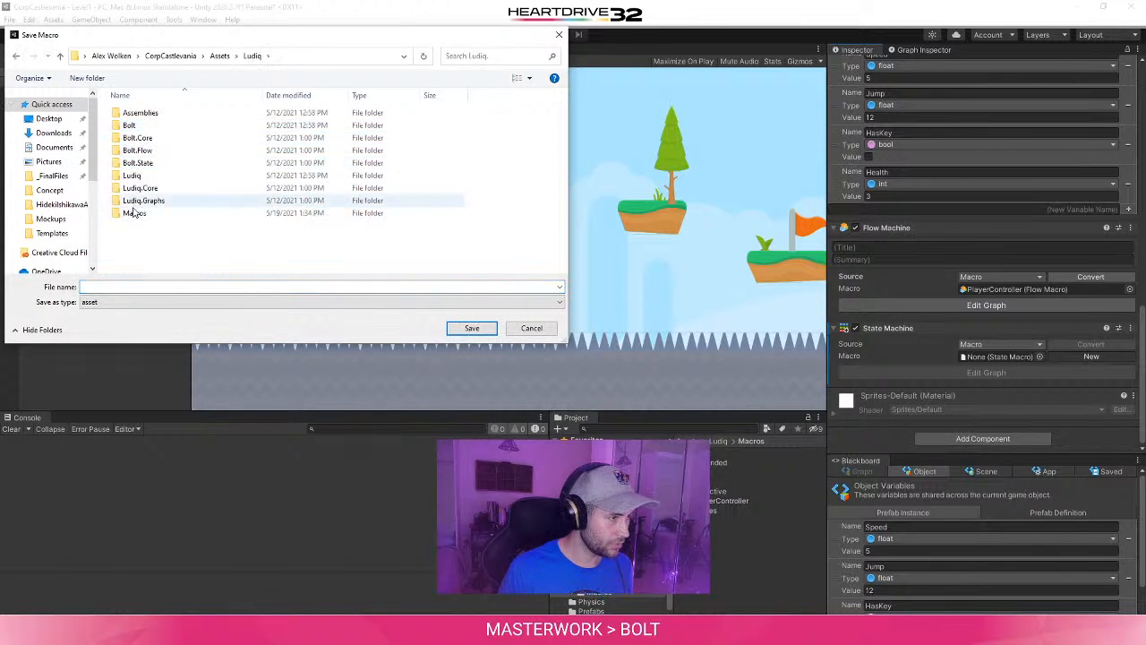
double_click(142, 215)
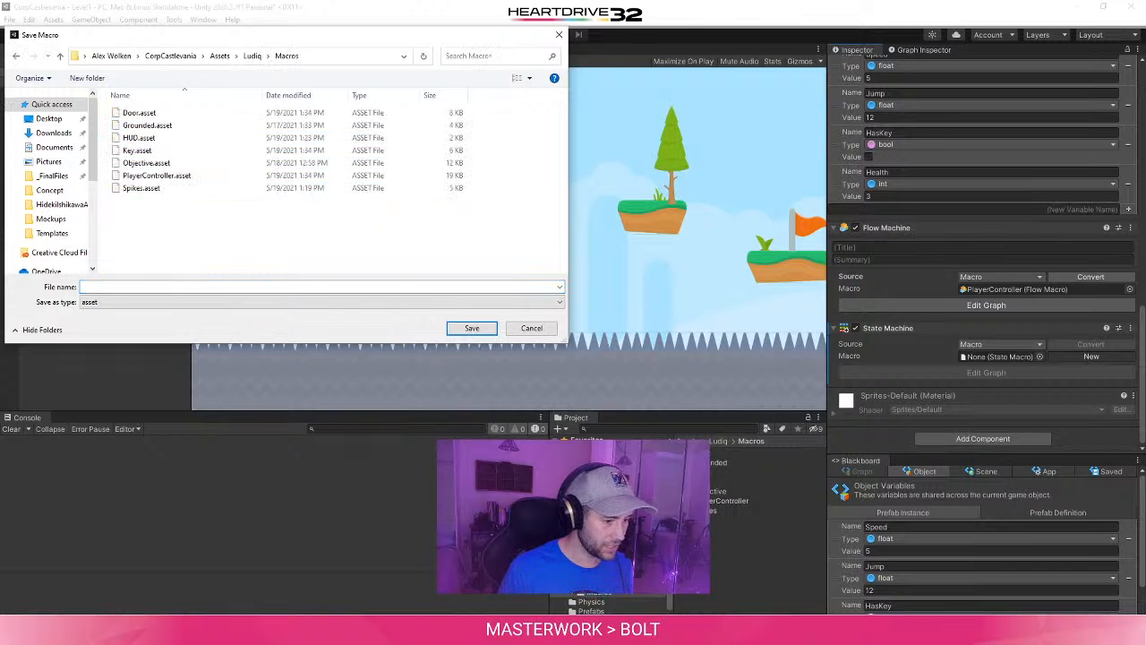
- Check the required macro name in the Health & Damage tutorial, then minimize the browser window
mouse_move(362, 633)
left_click(545, 578)
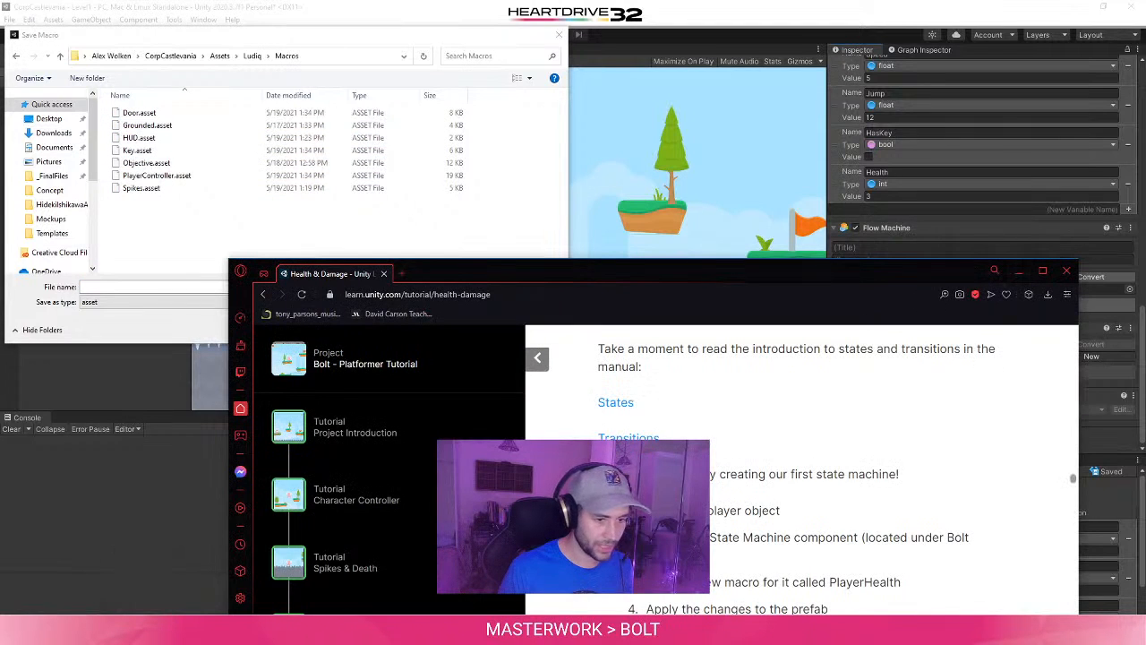
left_click_drag(747, 266, 732, 127)
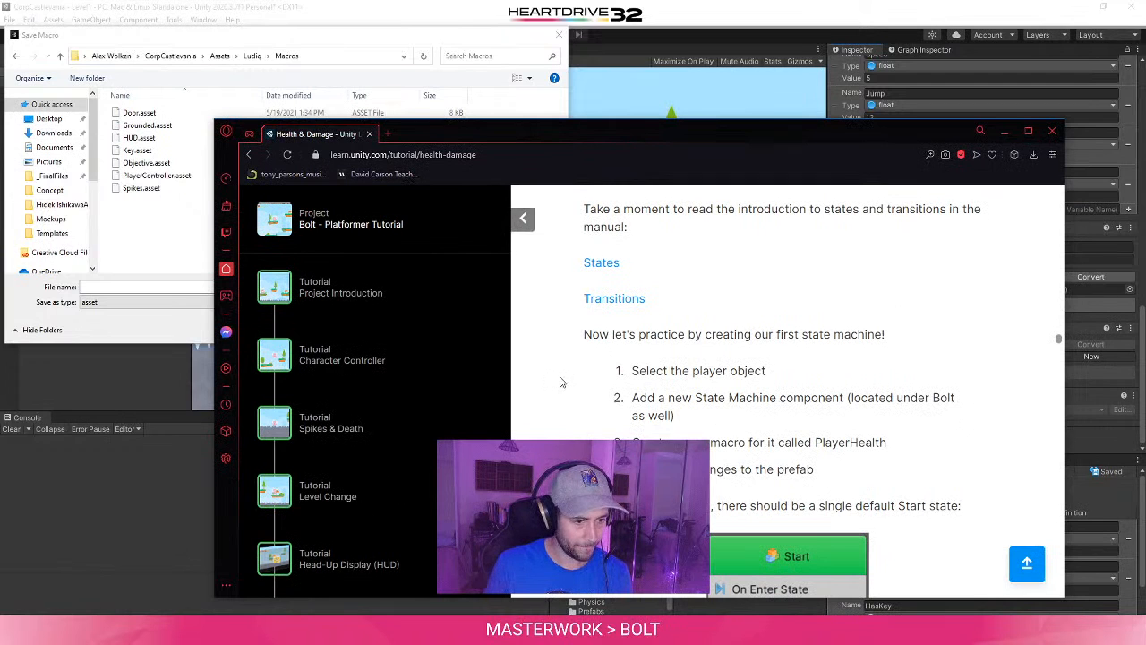
left_click(1005, 131)
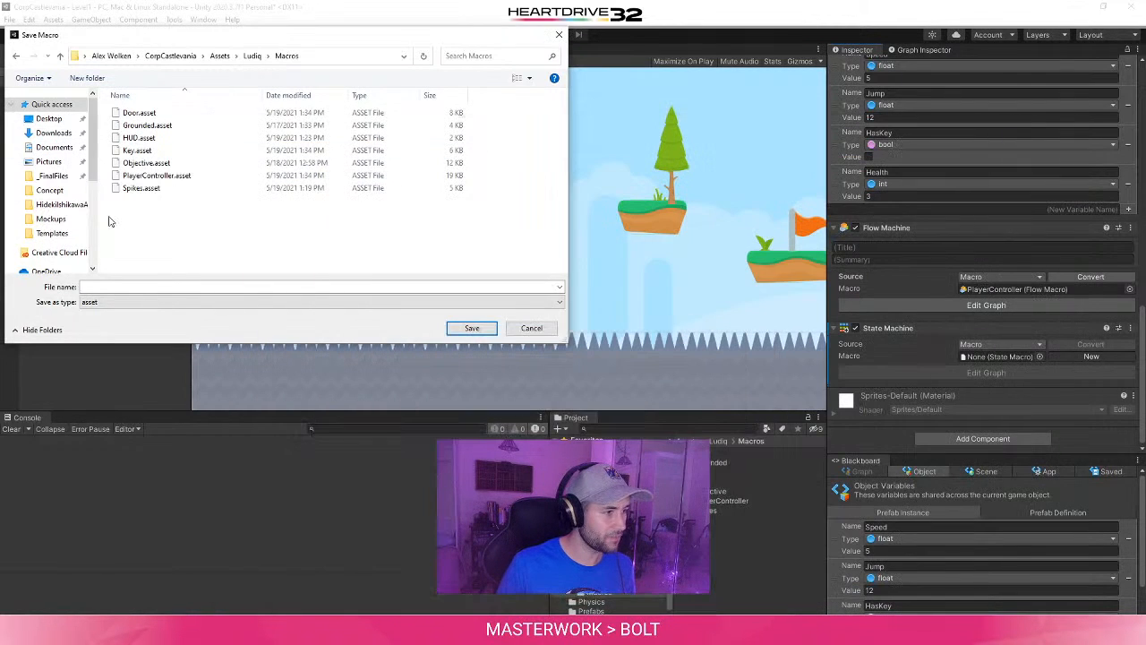
- Save the new state macro as PlayerHealth
left_click(136, 288)
type("Play")
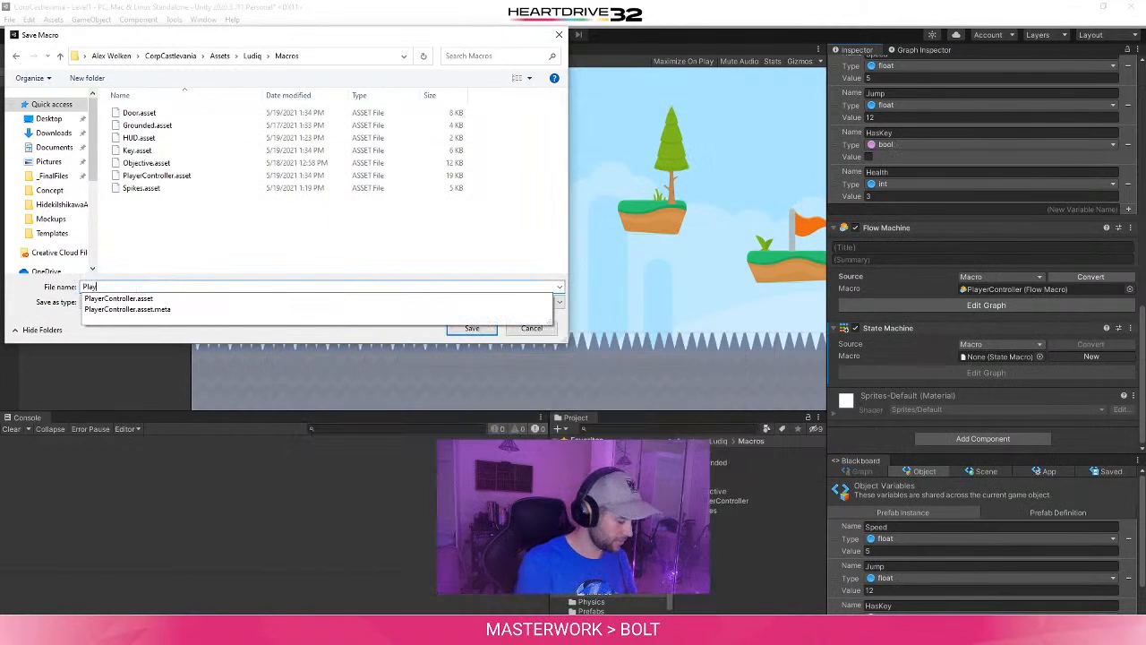
type("erHealth")
key("Return")
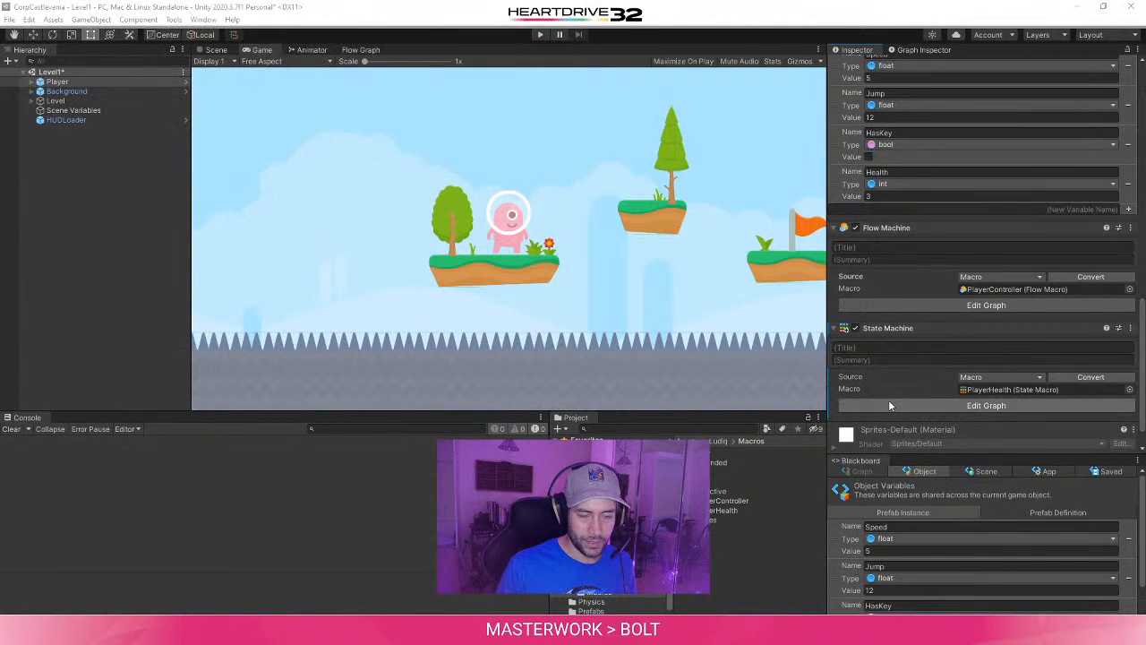
- Title the Player's Flow Machine PlayerController and its State Machine PlayerHealth
scroll(889, 404, "down", 2)
left_click(844, 214)
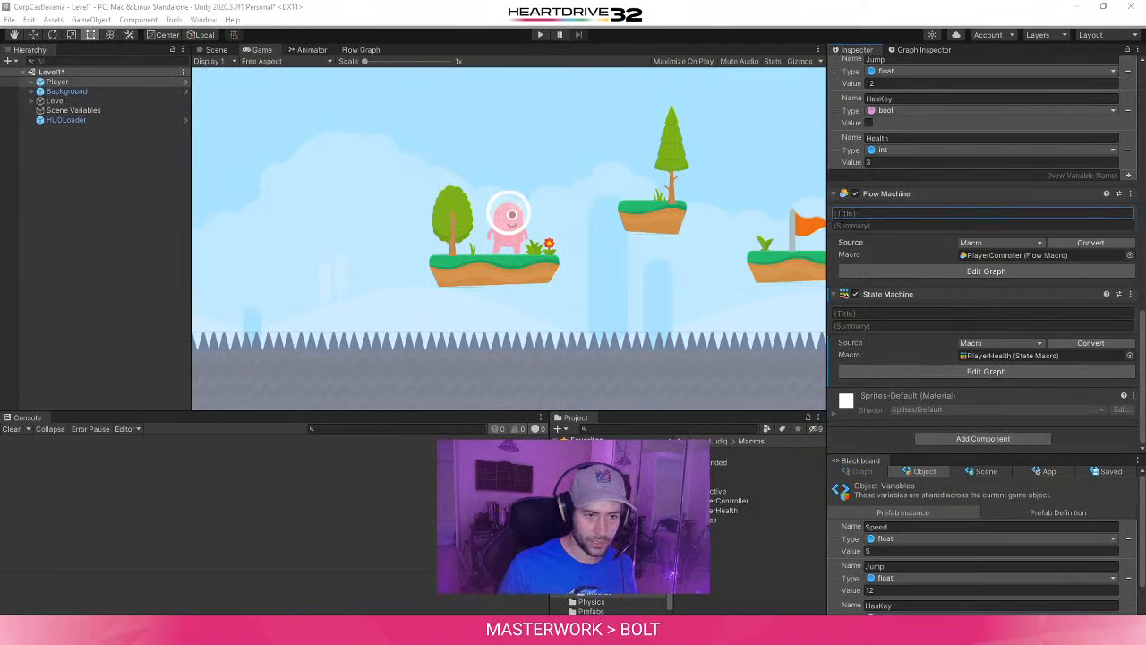
type("Player Con")
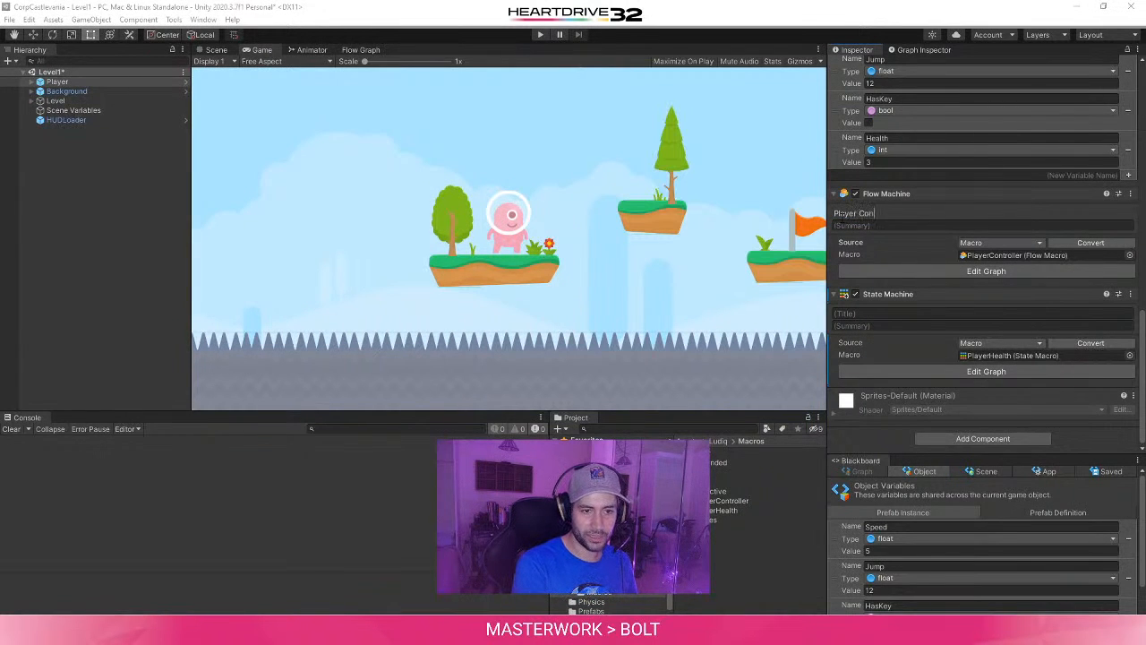
type("tr")
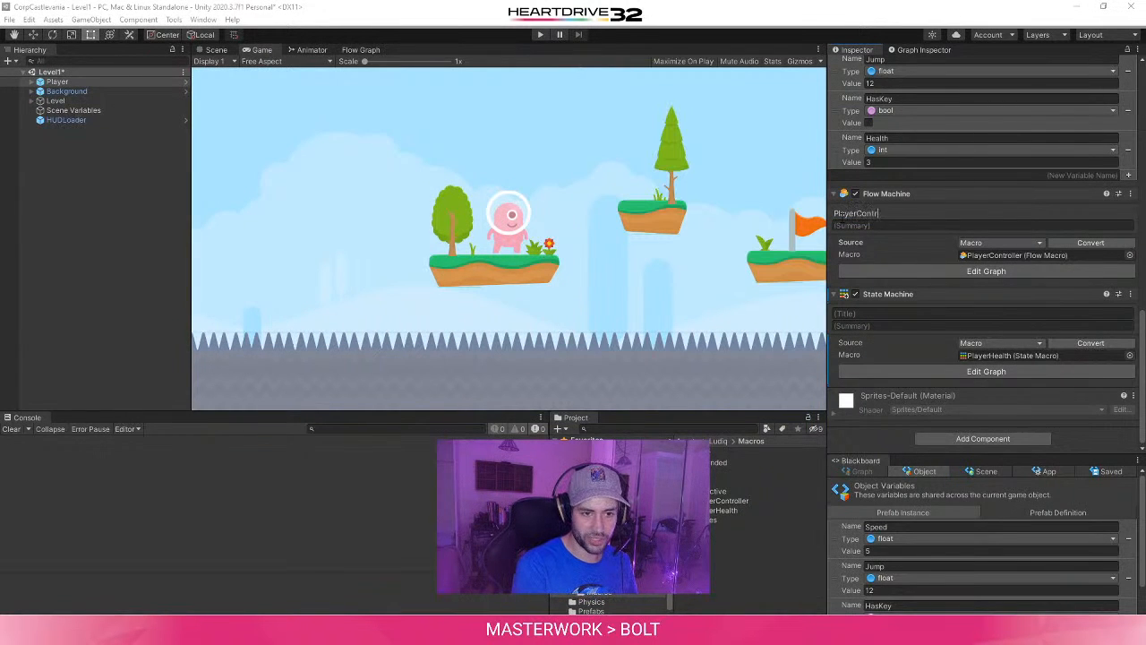
type("oller")
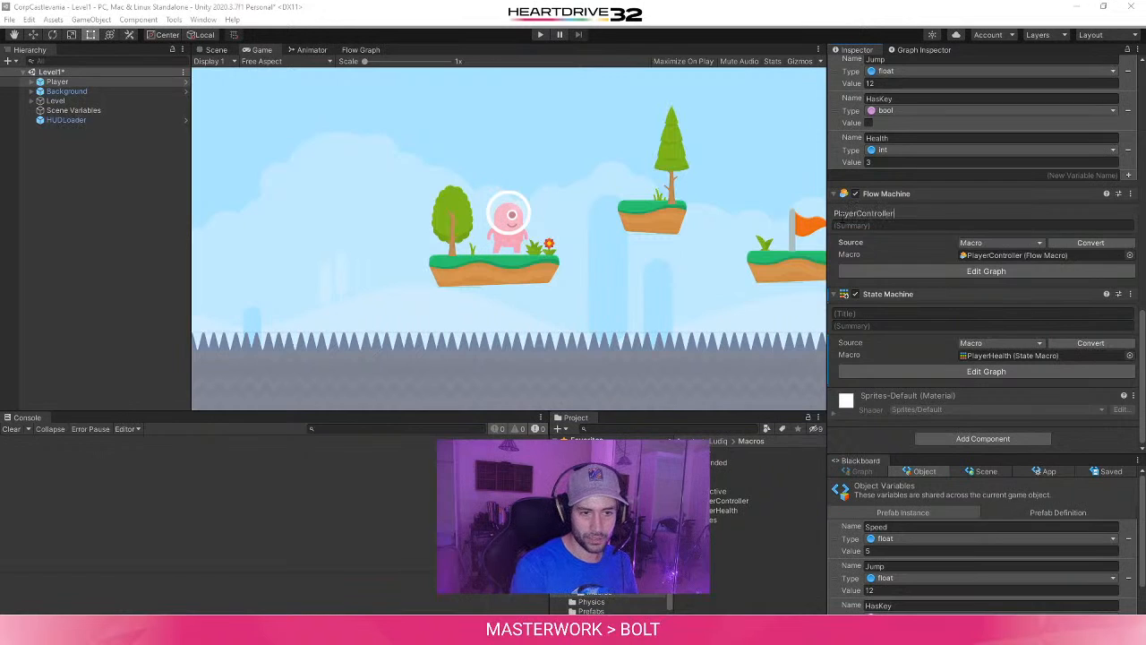
left_click(866, 314)
type("PlayerHealth")
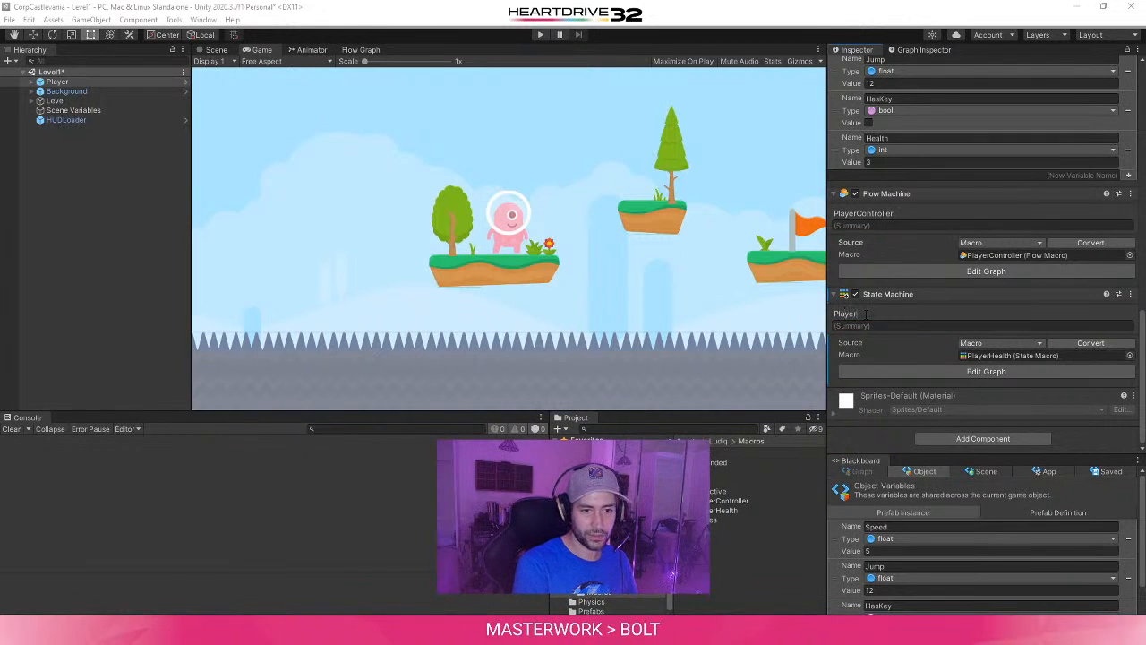
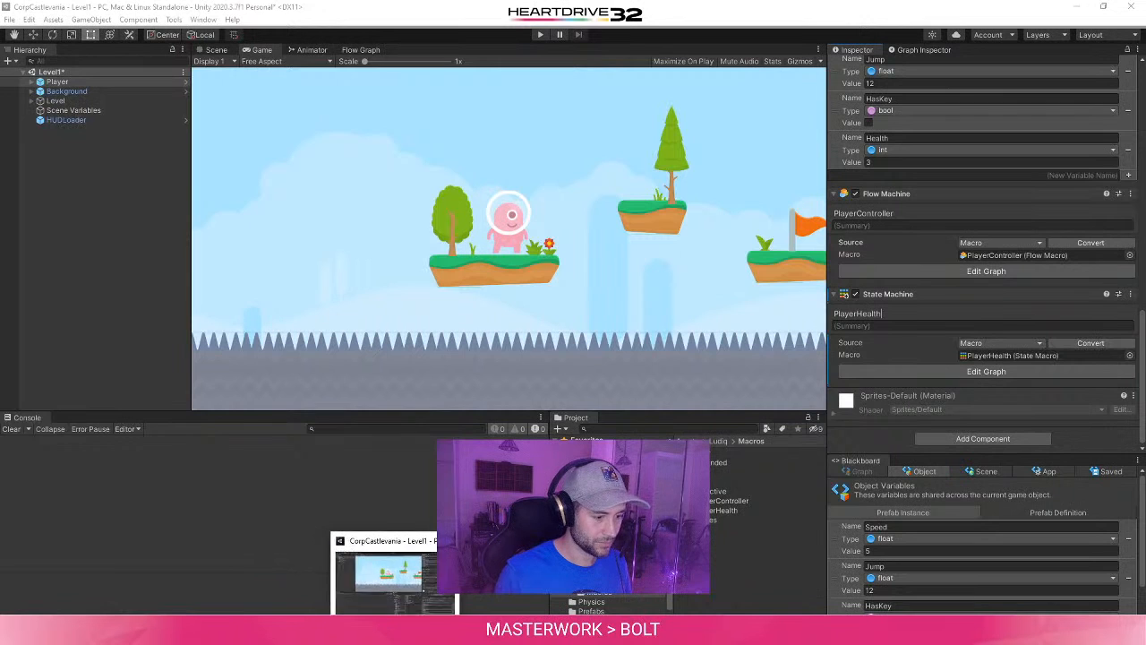
- Check the tutorial's instructions on the PlayerHealth macro, then apply all of the Player's overrides to its prefab
mouse_move(325, 629)
left_click(401, 587)
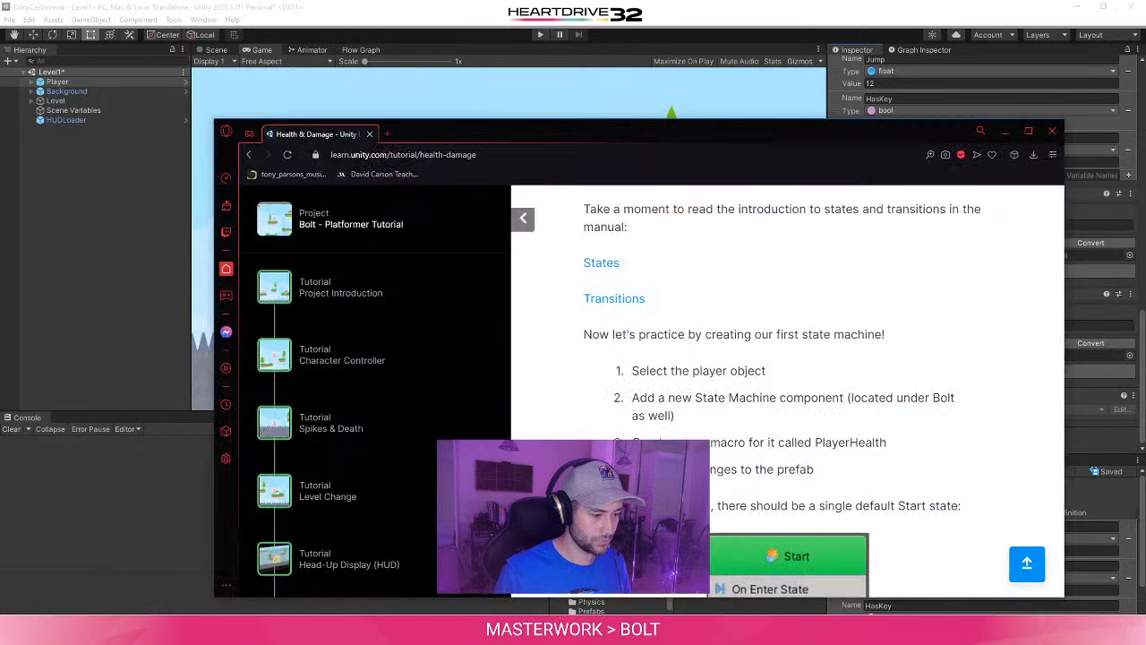
scroll(597, 420, "down", 3)
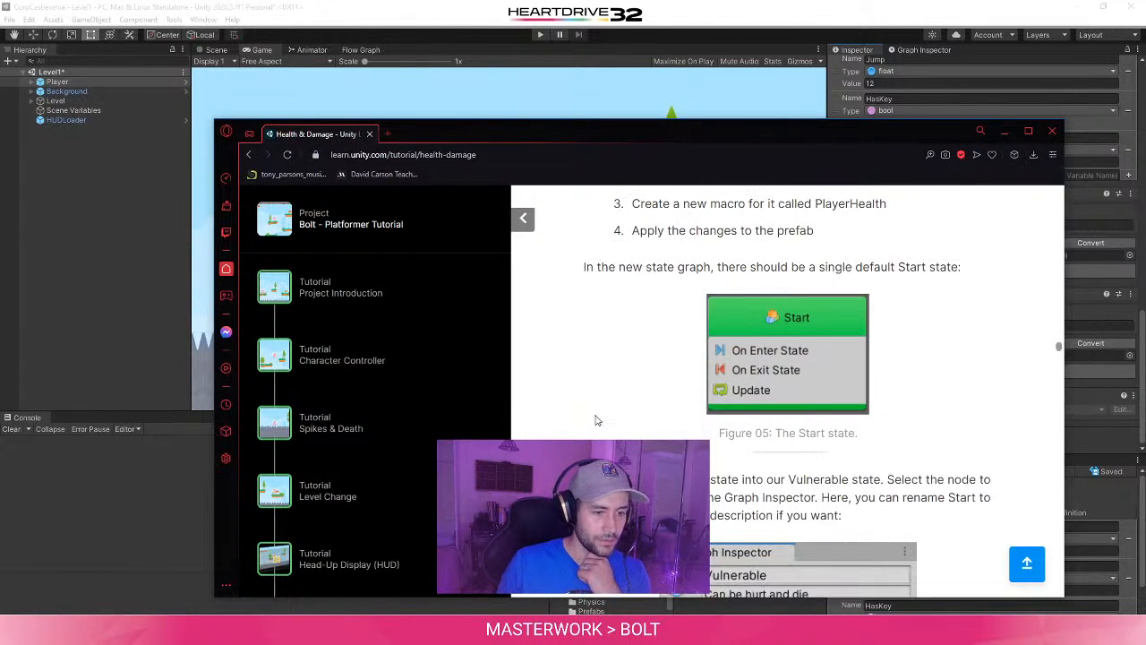
left_click(1142, 107)
left_click(1122, 93)
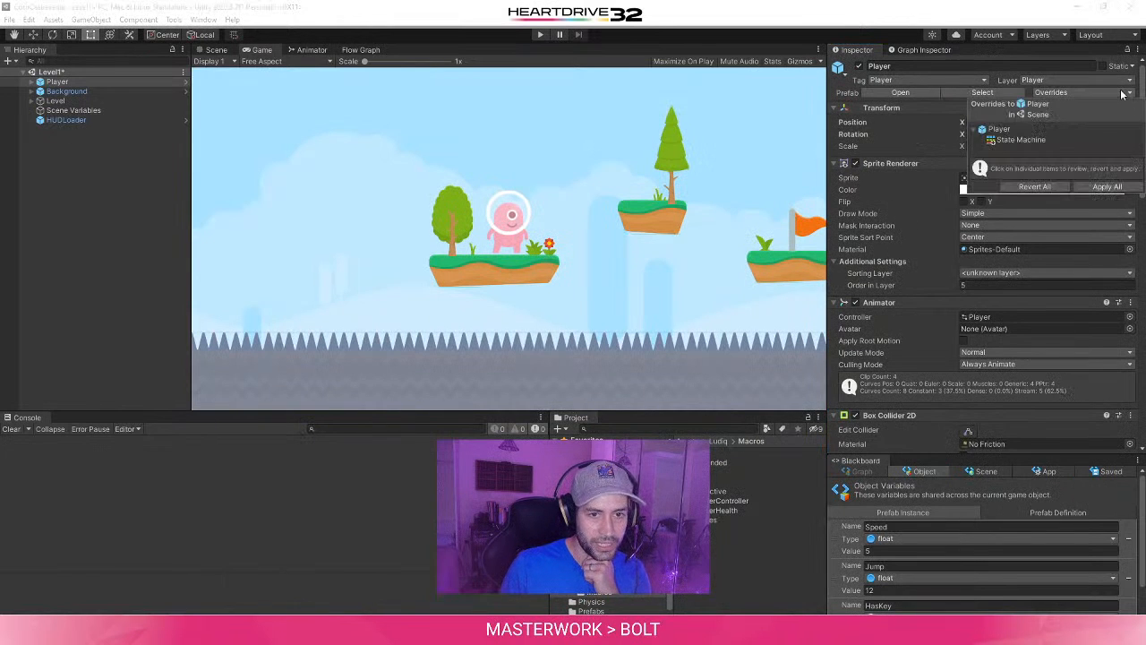
left_click(1108, 186)
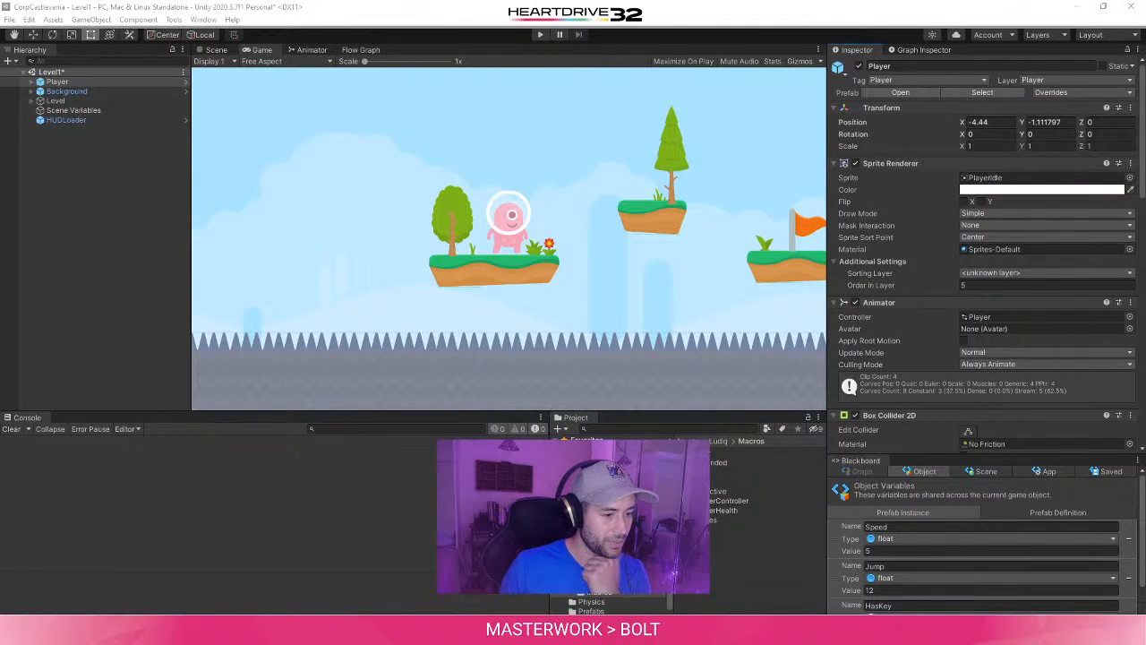
- Open the PlayerHealth state macro's graph for editing
mouse_move(360, 631)
left_click(505, 594)
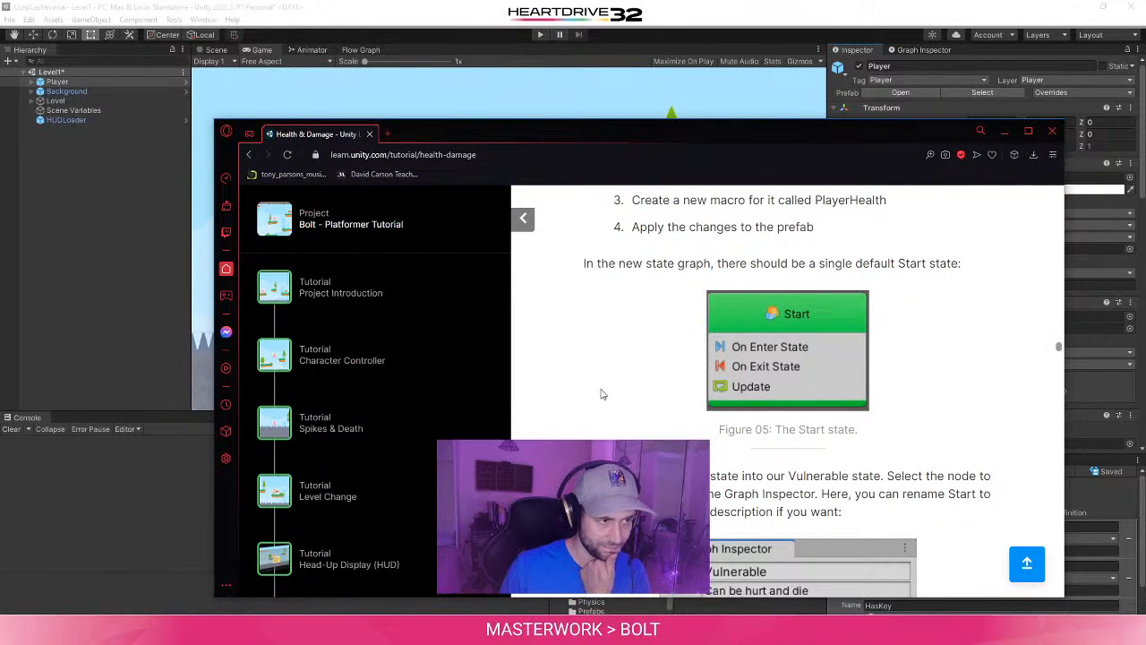
scroll(603, 391, "down", 1)
left_click(362, 49)
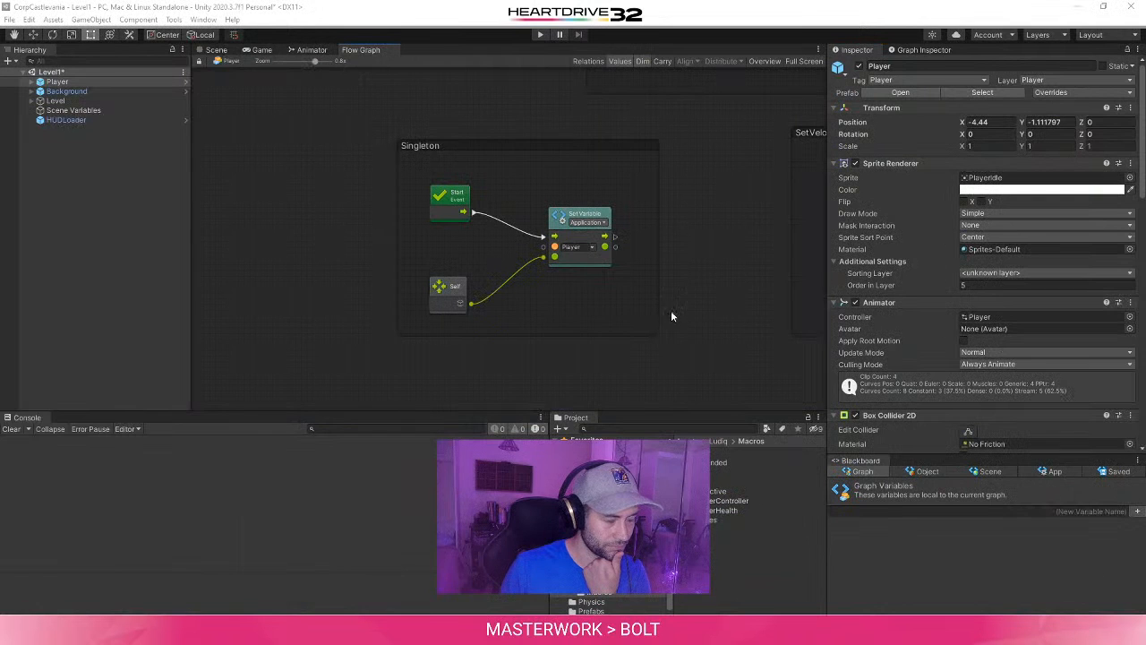
left_click(63, 82)
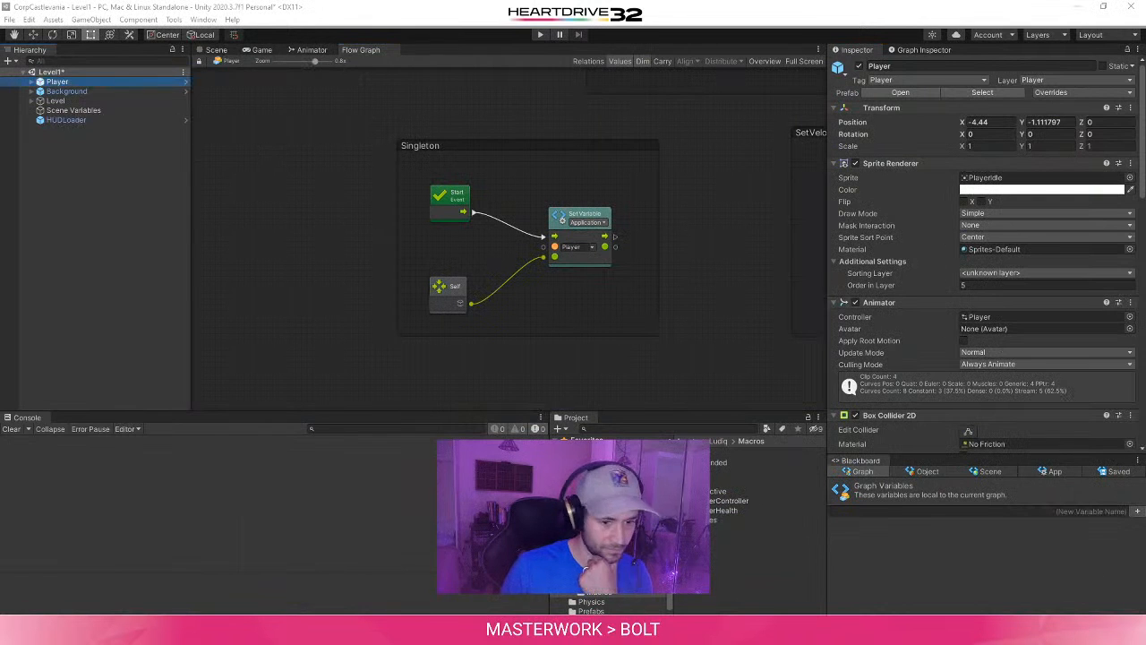
scroll(965, 402, "down", 10)
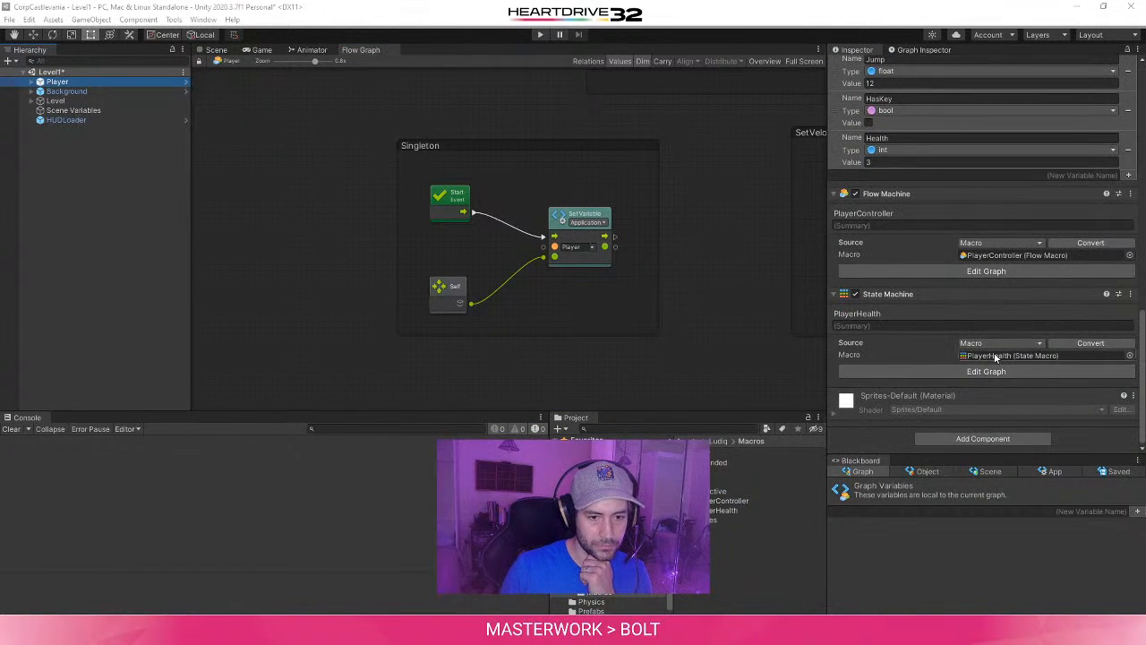
left_click(997, 356)
left_click(721, 511)
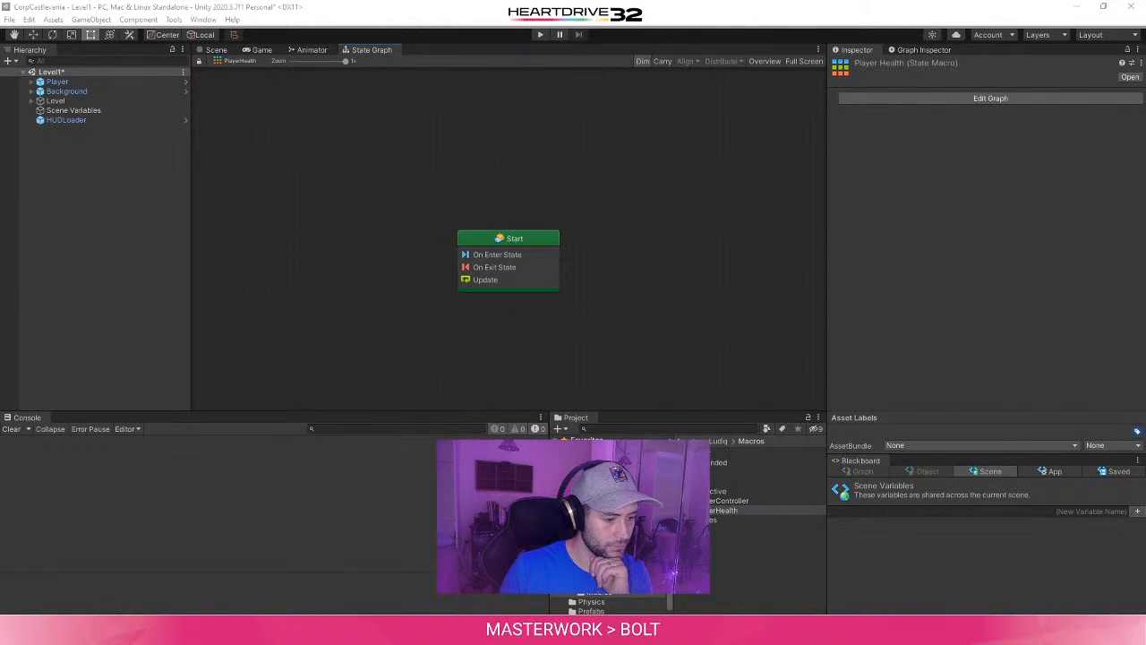
- Read the tutorial's explanation of the default Start state and how to turn it into the Vulnerable state
left_click(416, 587)
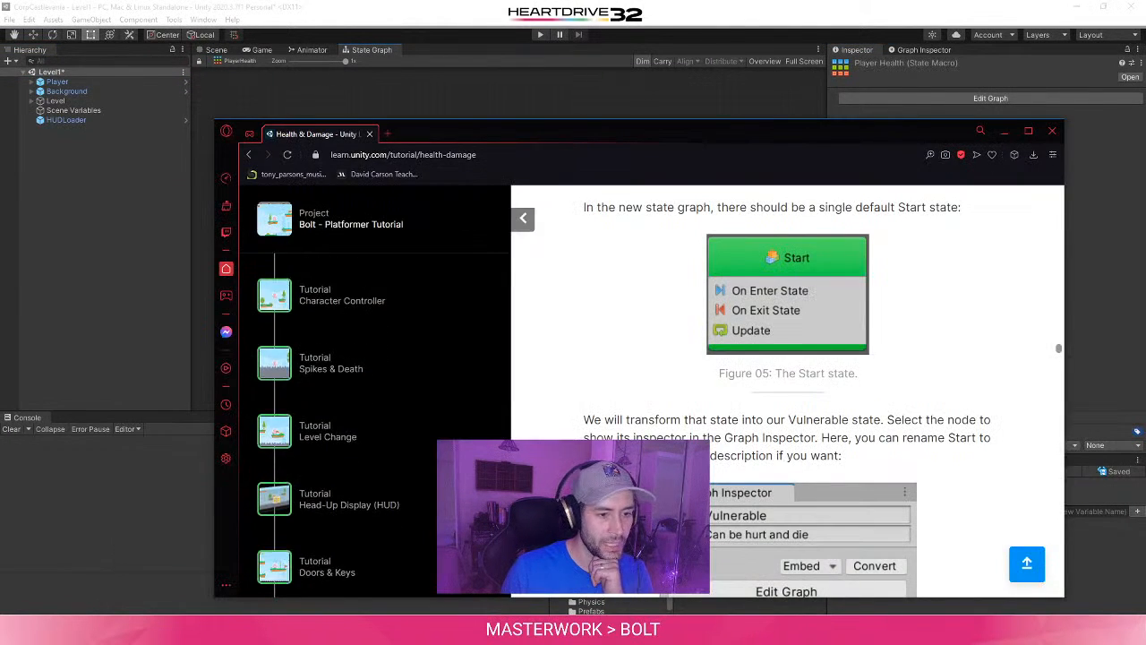
scroll(789, 391, "up", 2)
scroll(788, 390, "down", 3)
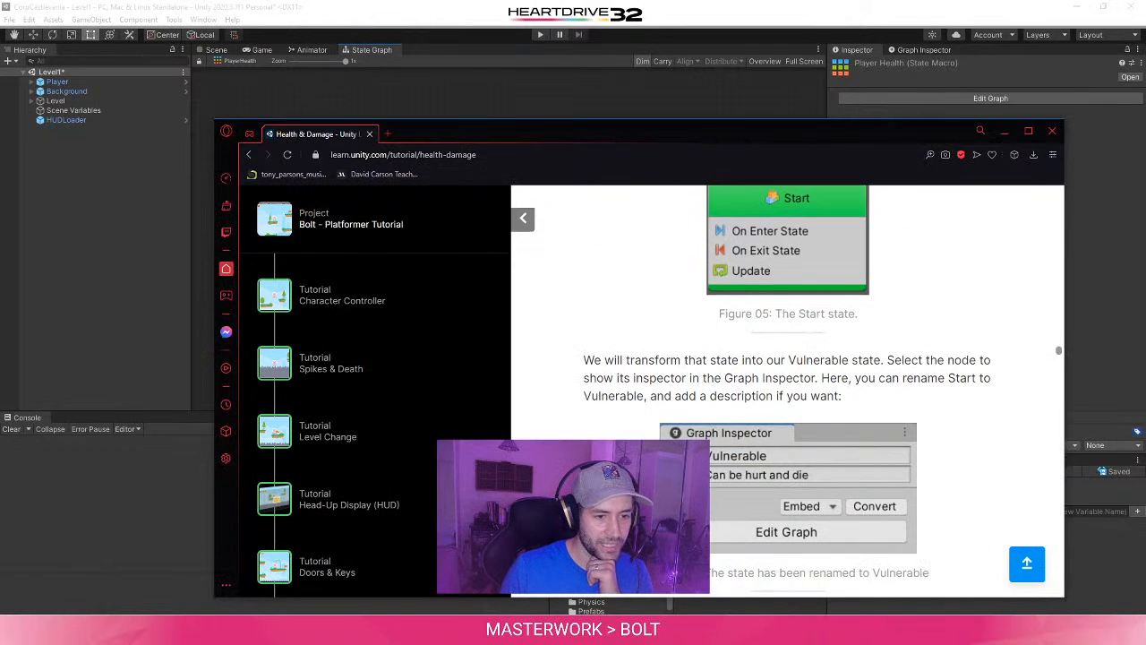
scroll(789, 390, "up", 1)
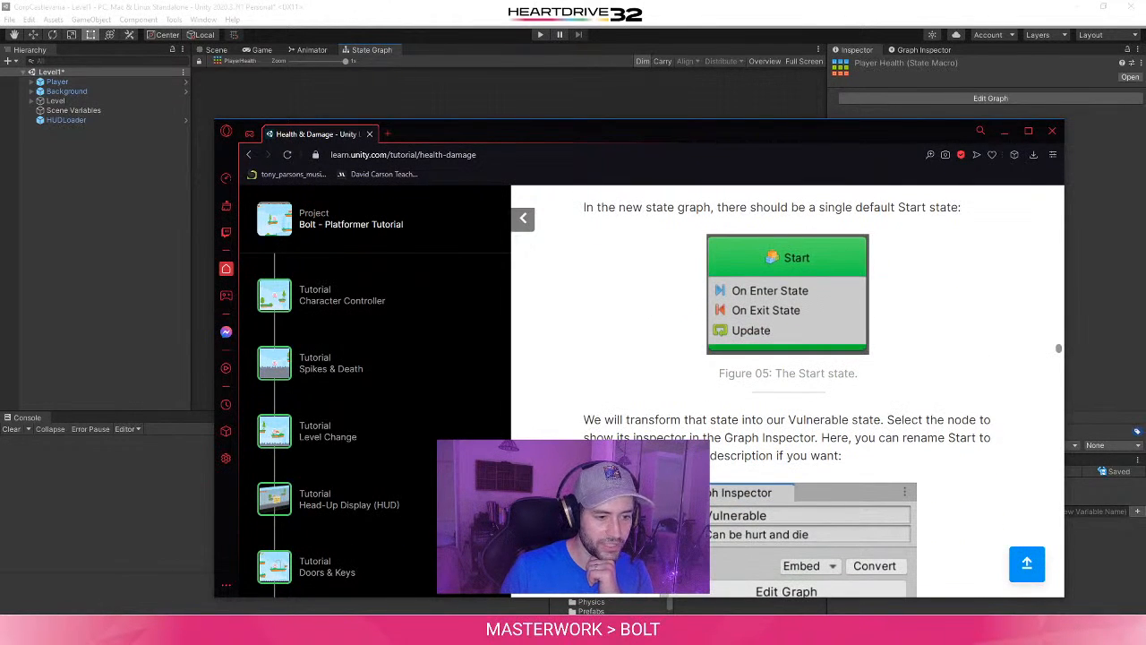
scroll(788, 390, "up", 1)
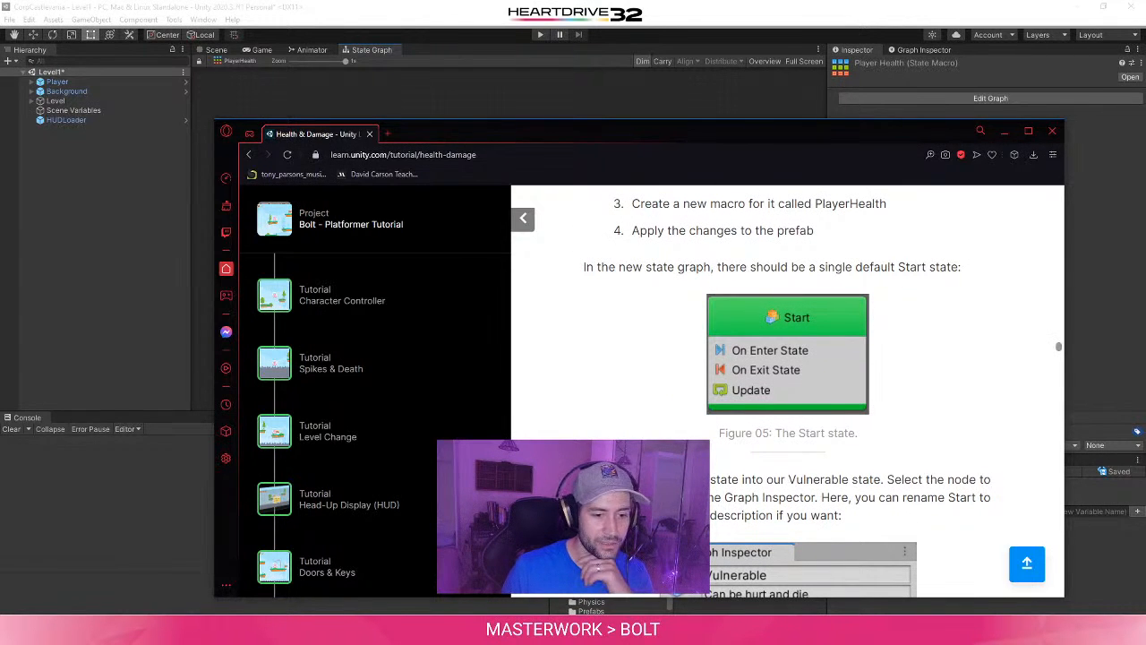
scroll(788, 391, "down", 2)
scroll(788, 390, "down", 1)
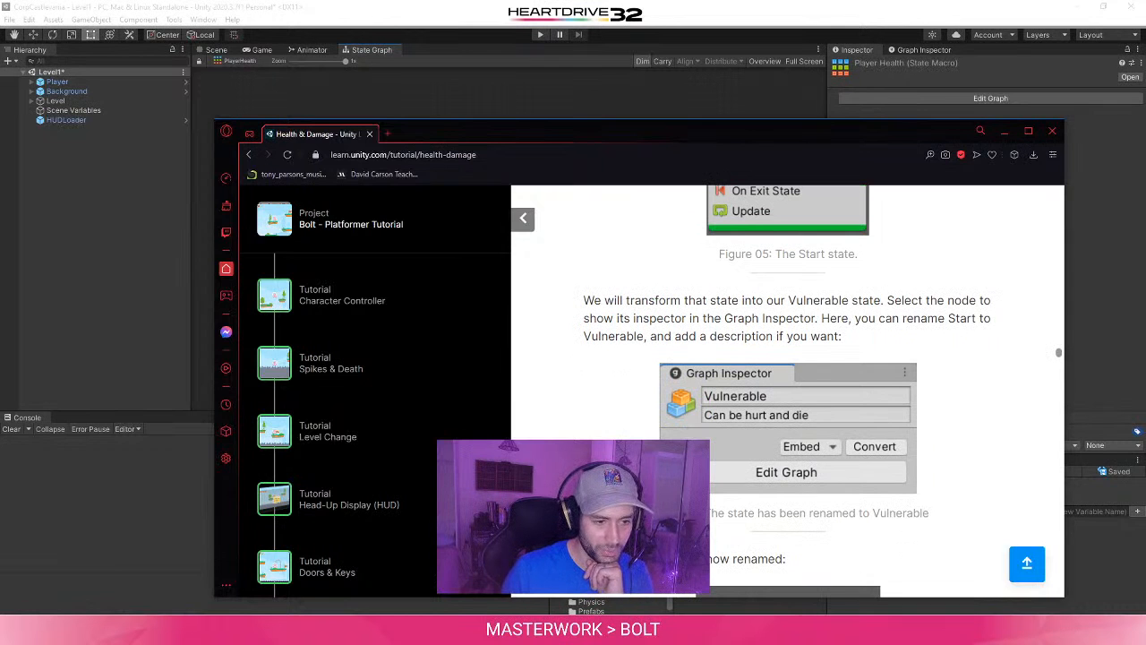
- Move the browser window clear of the state graph and select the Start state node
right_click(503, 394)
left_click(552, 296)
left_click_drag(707, 141, 612, 337)
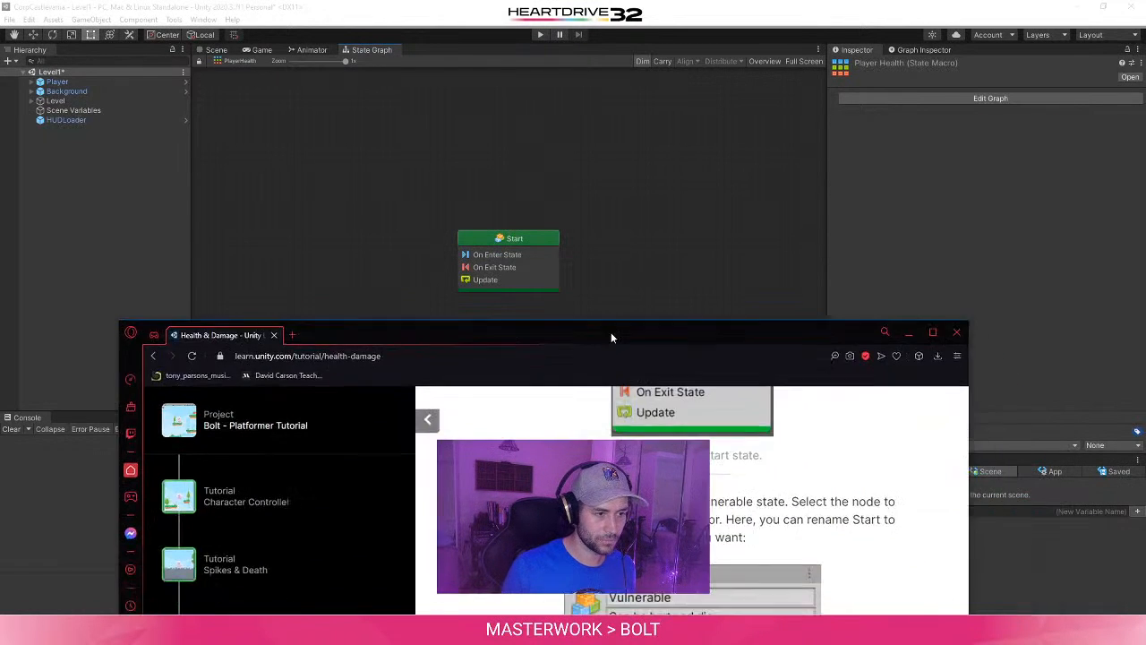
left_click(538, 242)
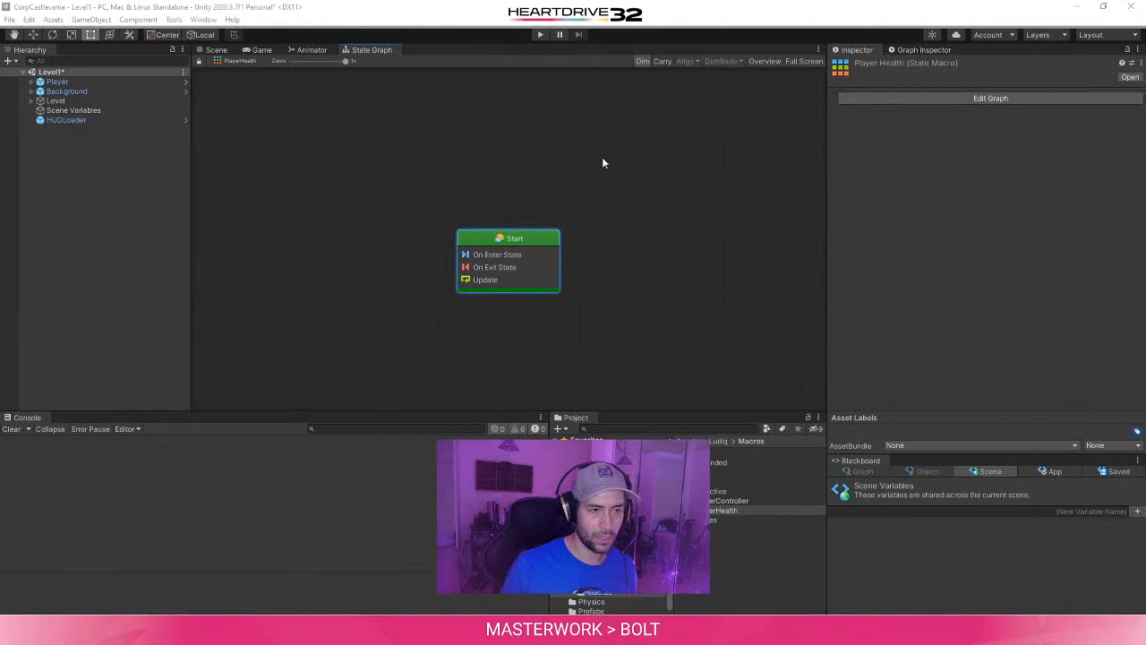
- Reread the tutorial's renaming instructions, then show the Start state's properties in the Graph Inspector
left_click(357, 631)
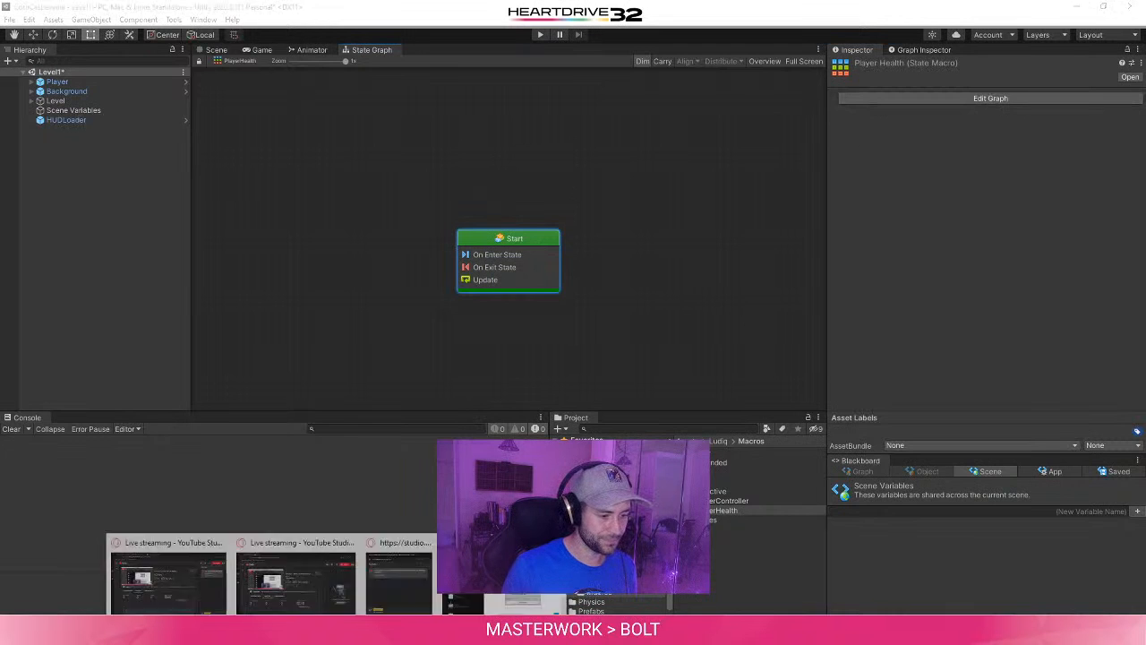
left_click(543, 577)
left_click_drag(684, 347, 758, 220)
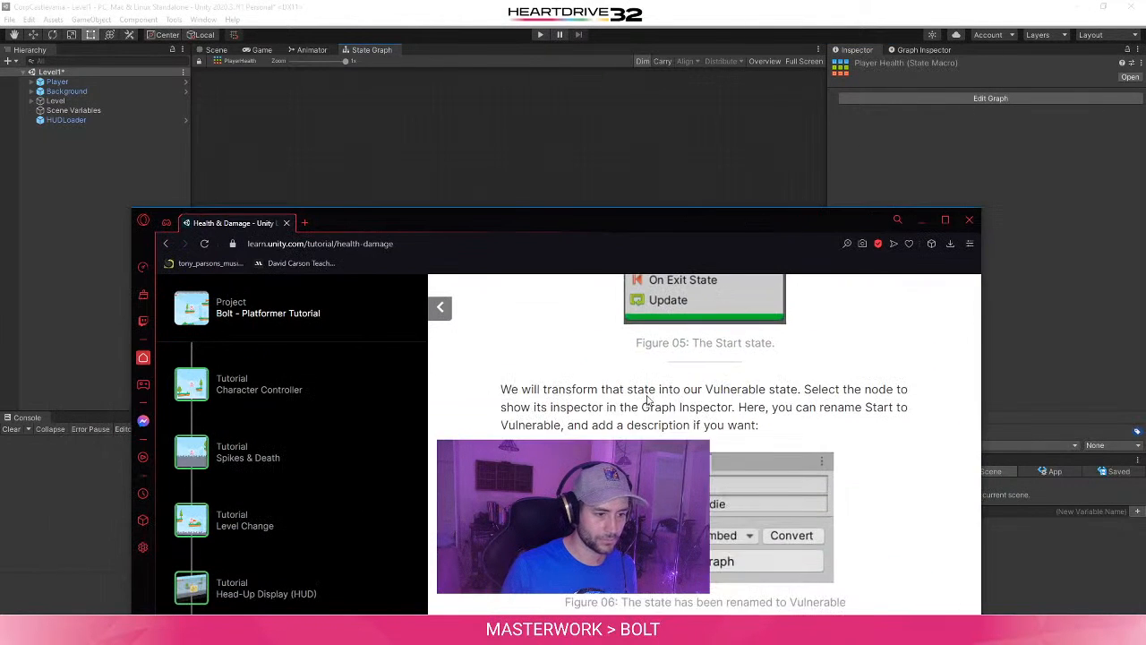
scroll(705, 444, "up", 3)
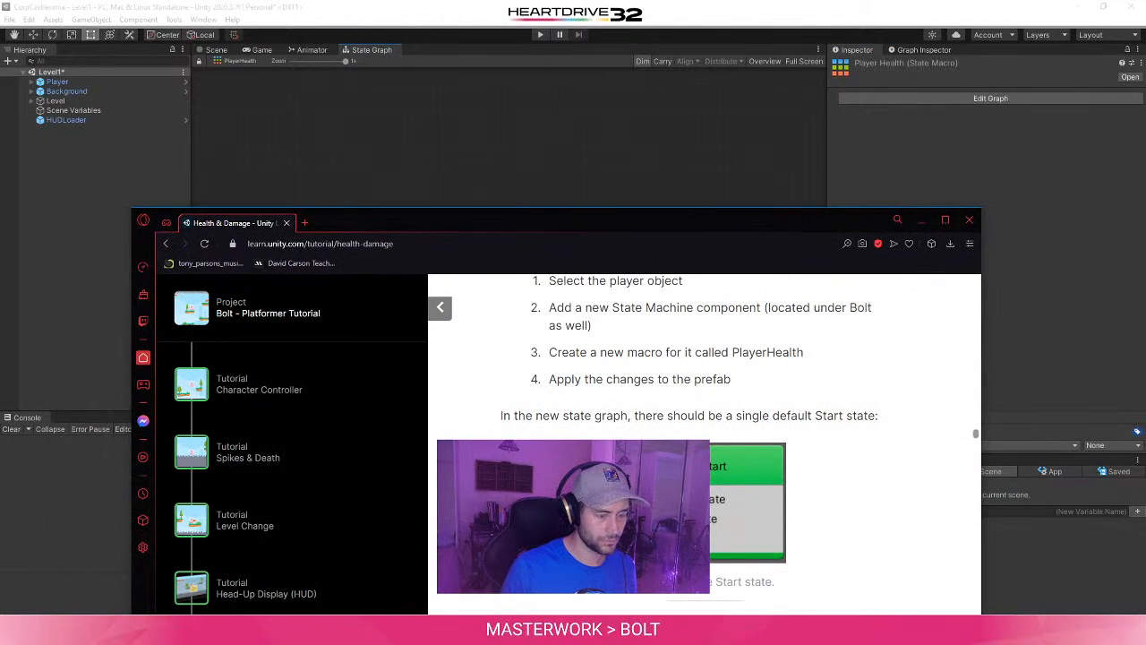
scroll(705, 444, "down", 2)
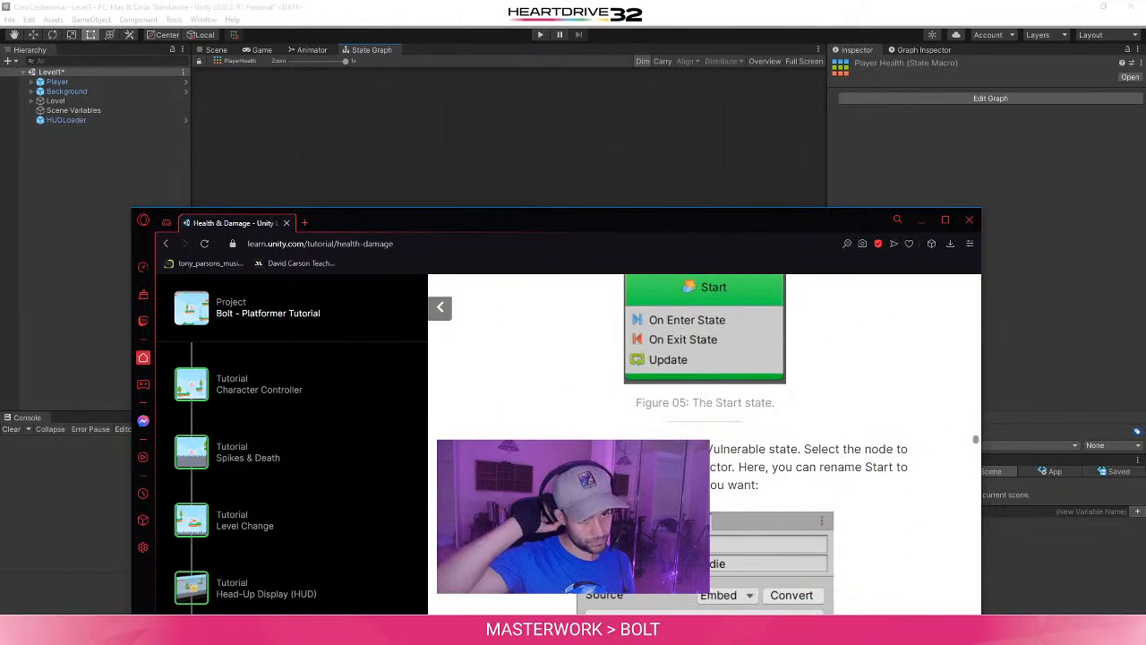
left_click(1079, 300)
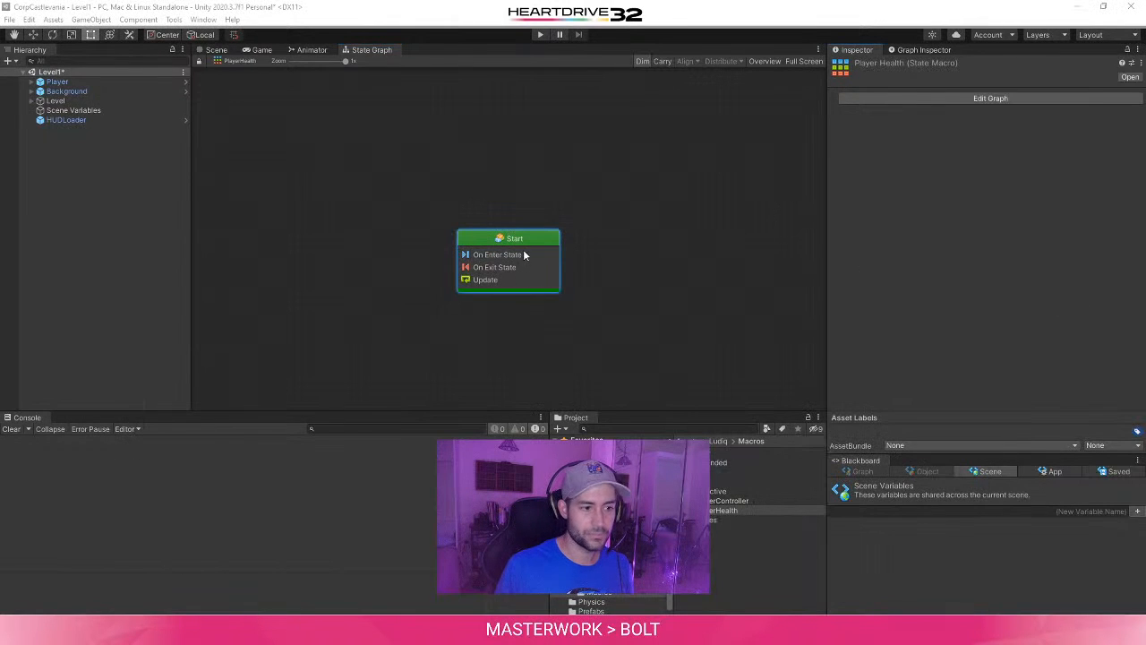
left_click(907, 50)
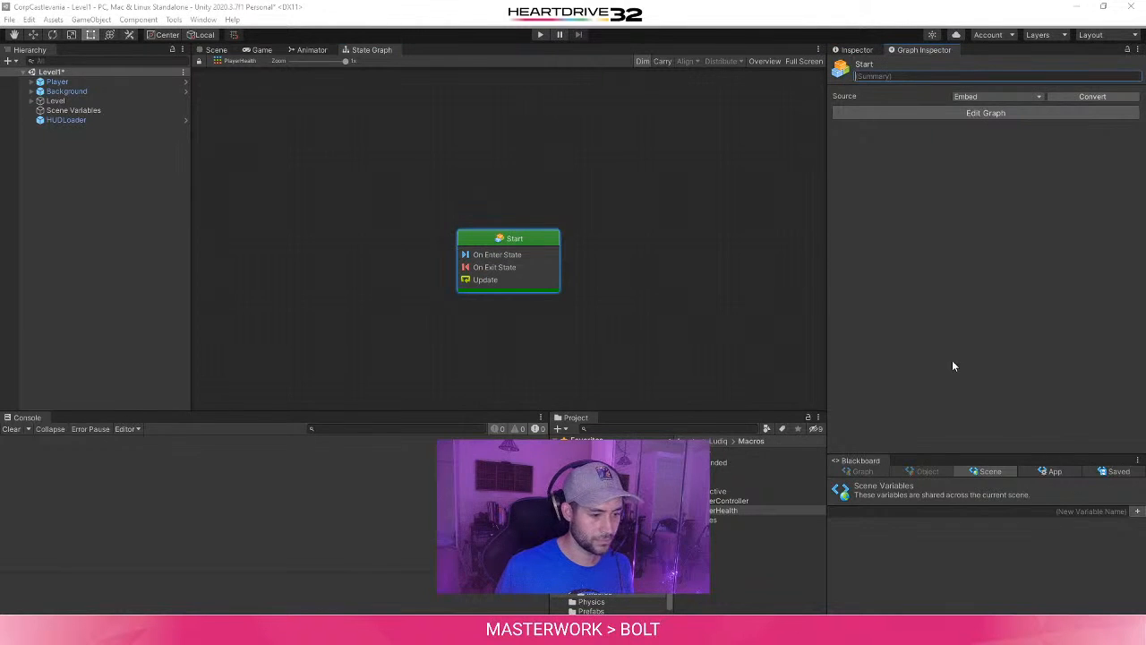
left_click(976, 114)
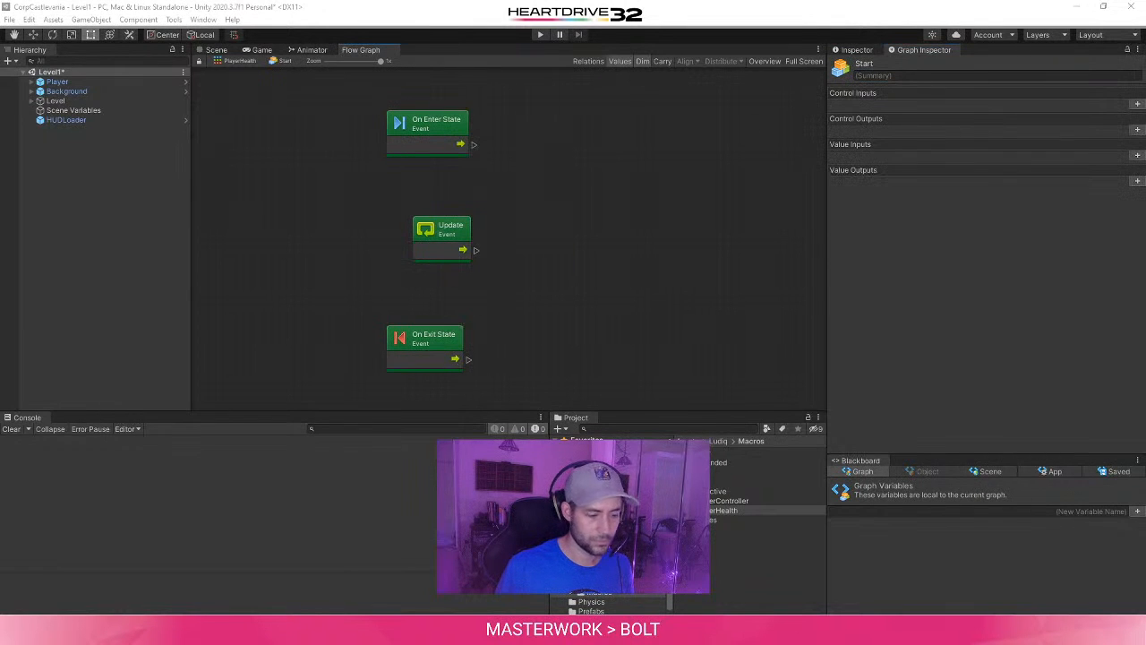
left_click(857, 50)
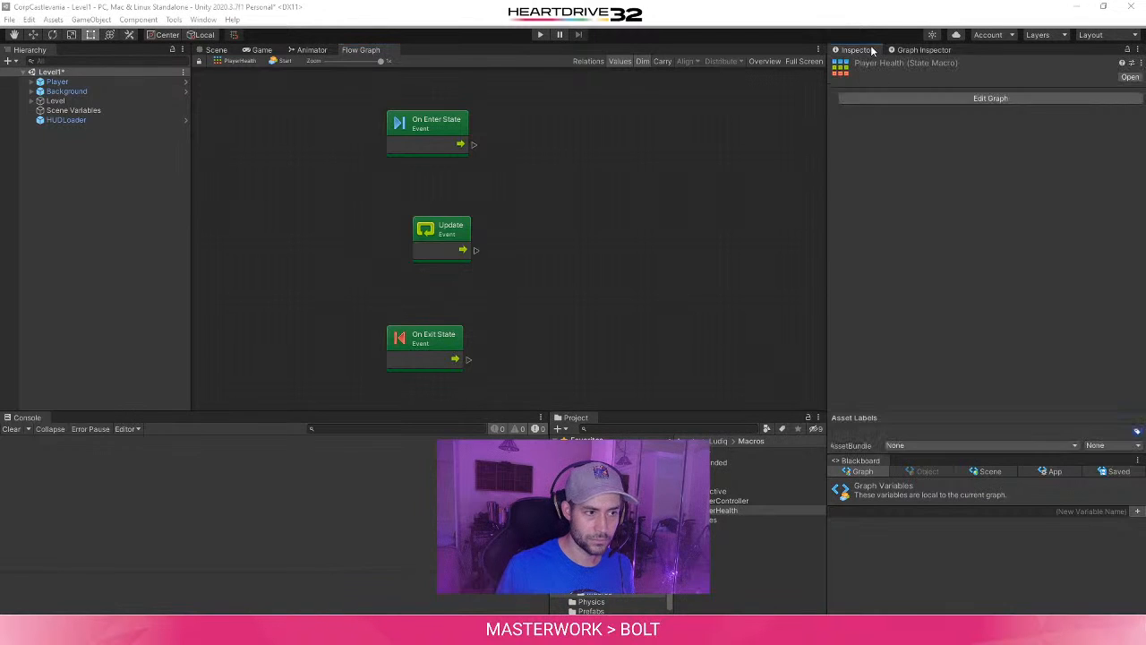
left_click(931, 97)
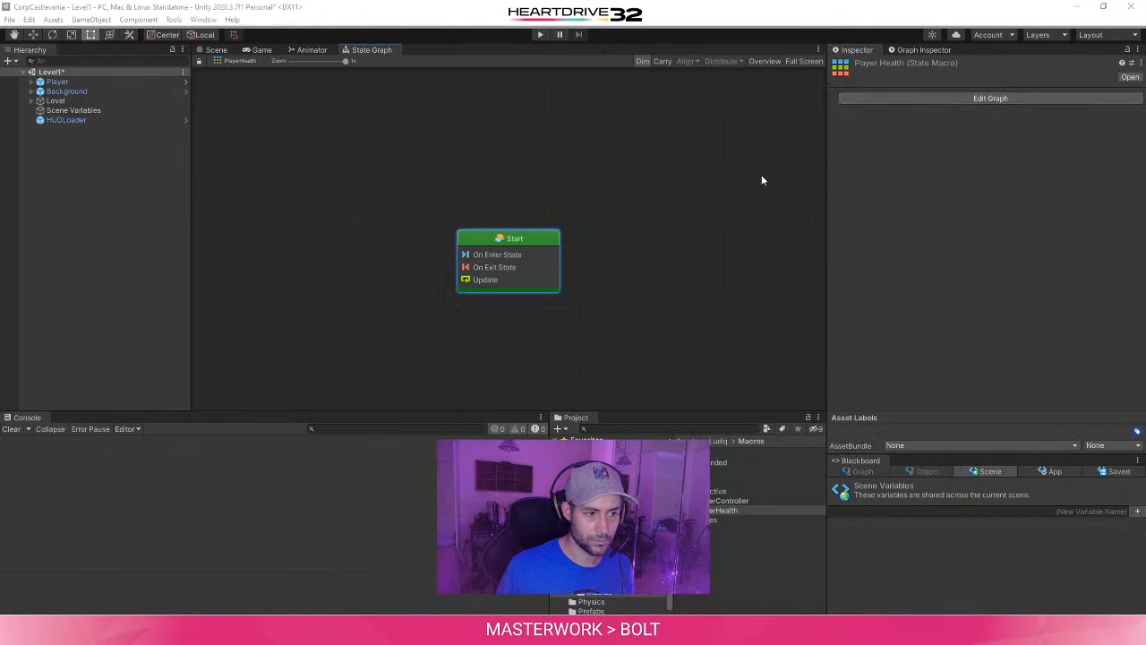
- Show the Start state's properties, recheck the tutorial, and enter Vulnerable as the state's summary
left_click(908, 49)
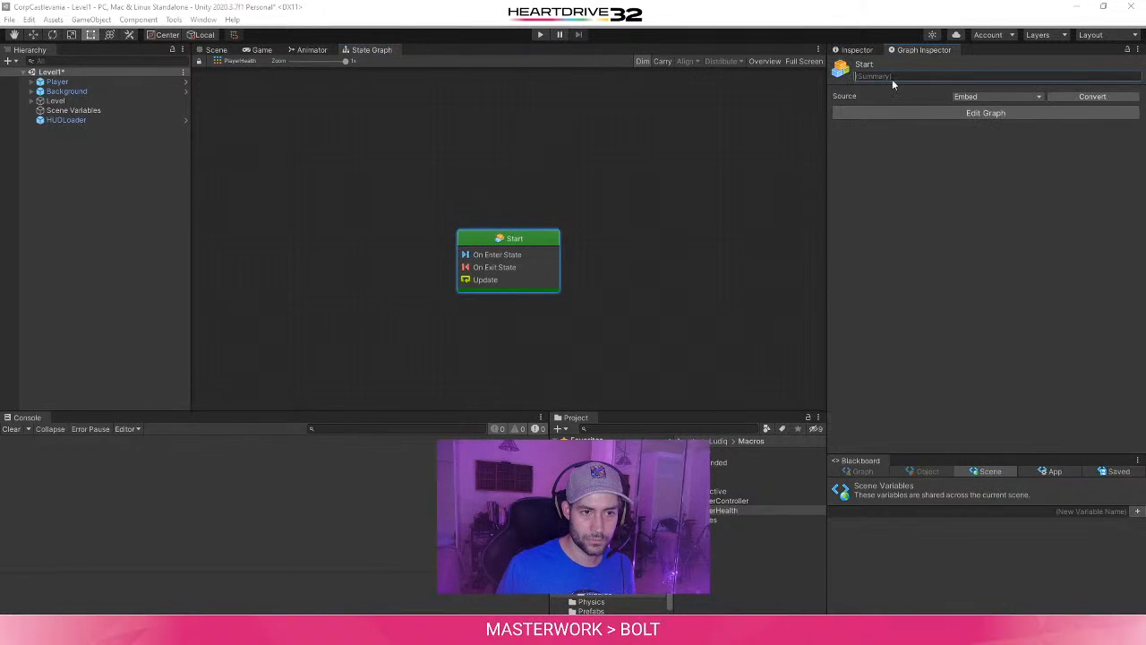
left_click(327, 632)
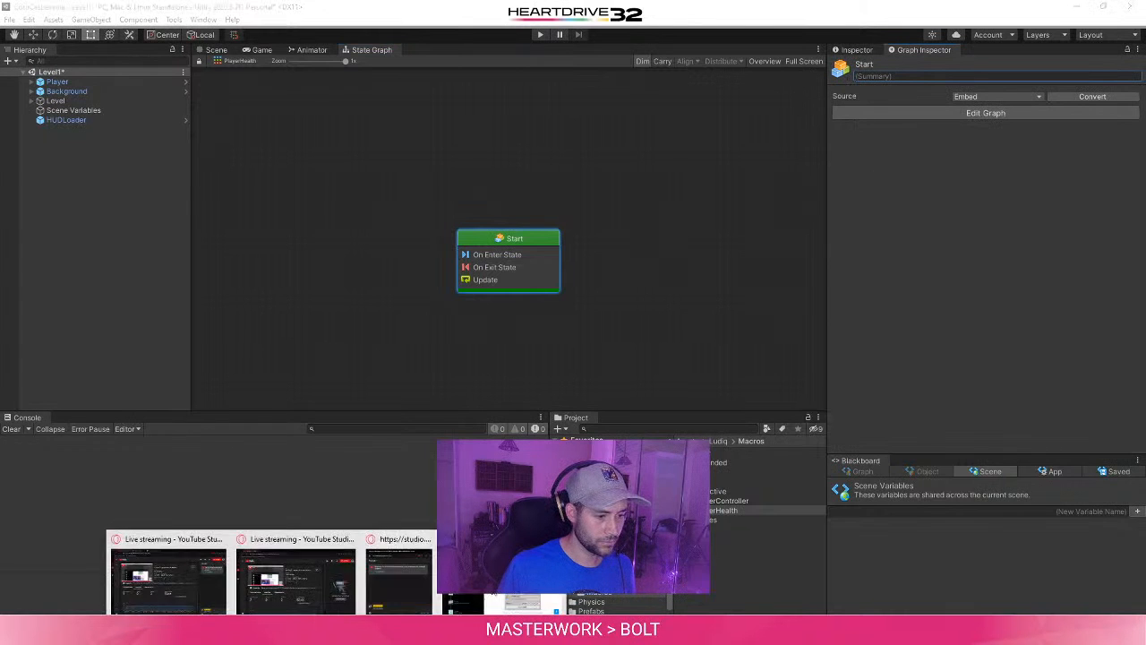
left_click(496, 577)
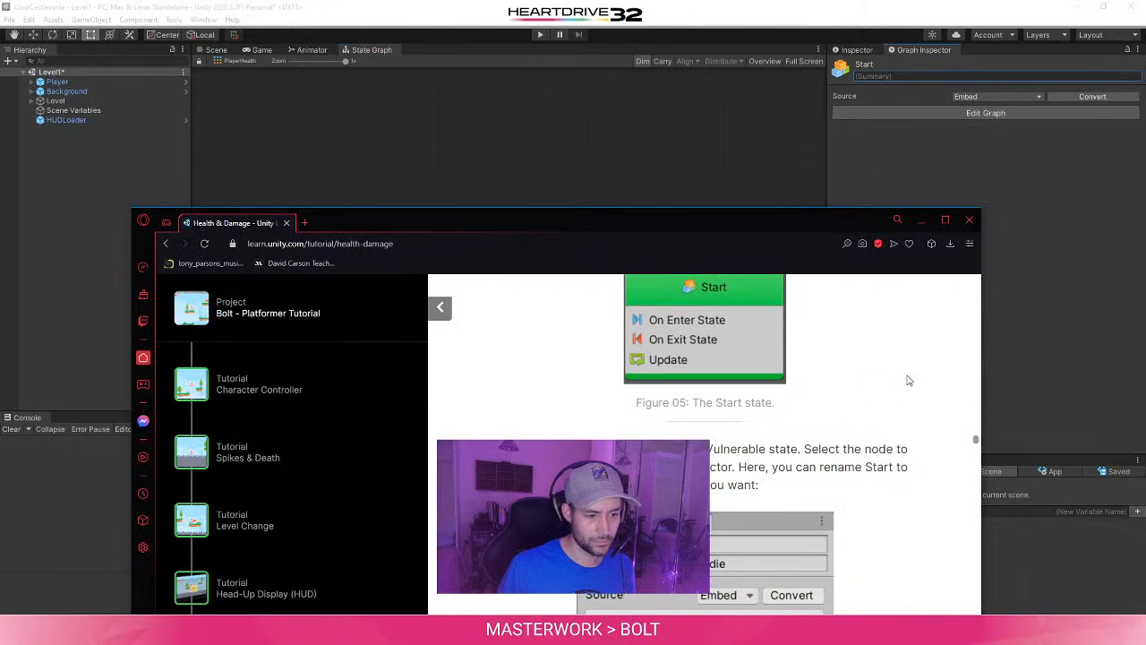
left_click(1070, 335)
type("V")
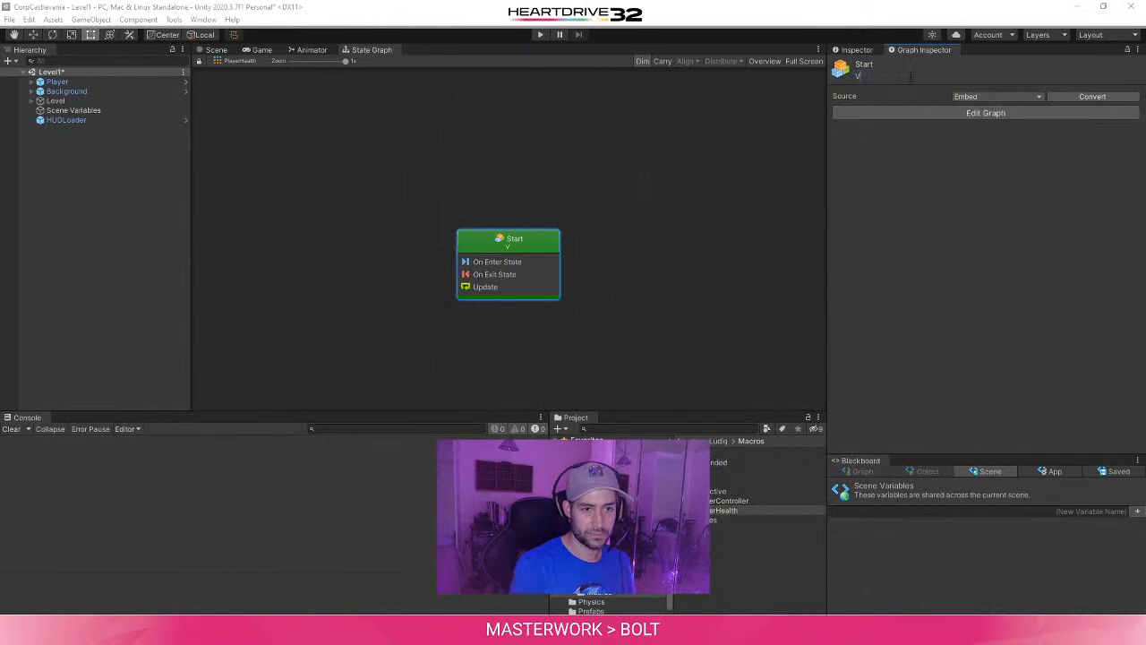
type("ulnerable")
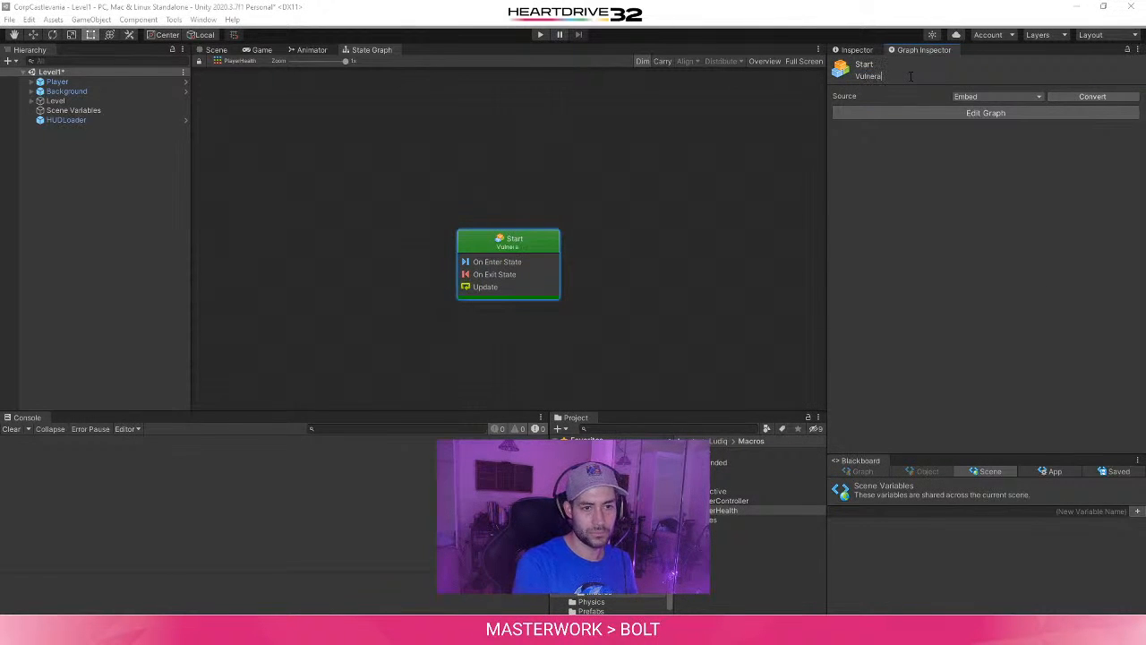
- Open the Start state's flow graph and check its summary text
left_click(978, 114)
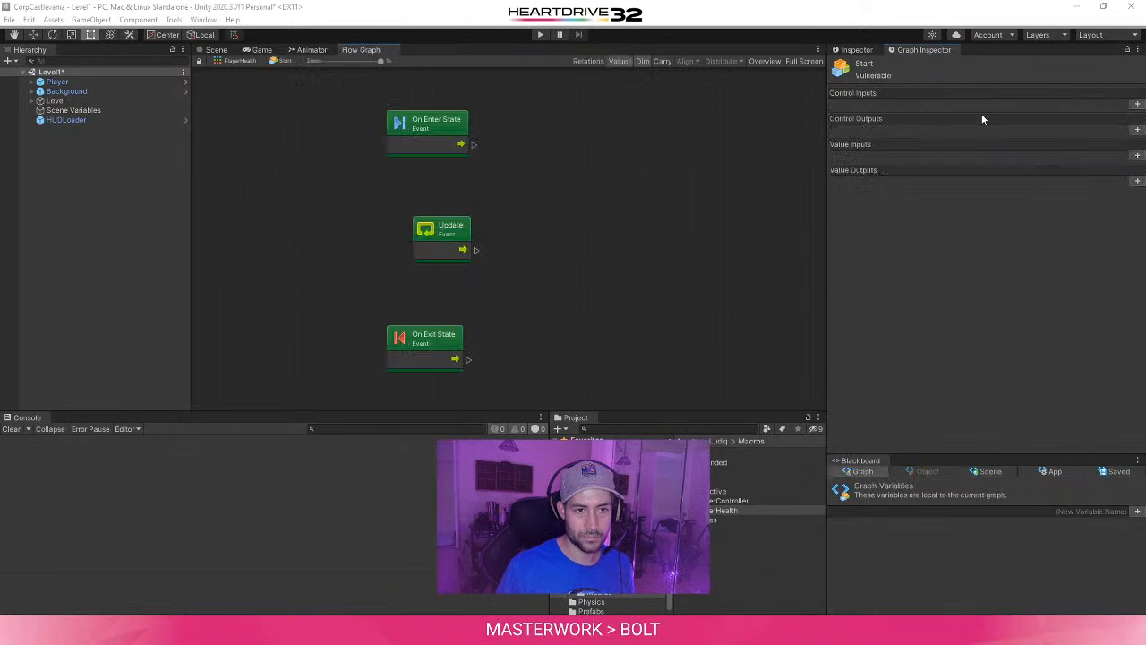
left_click(908, 73)
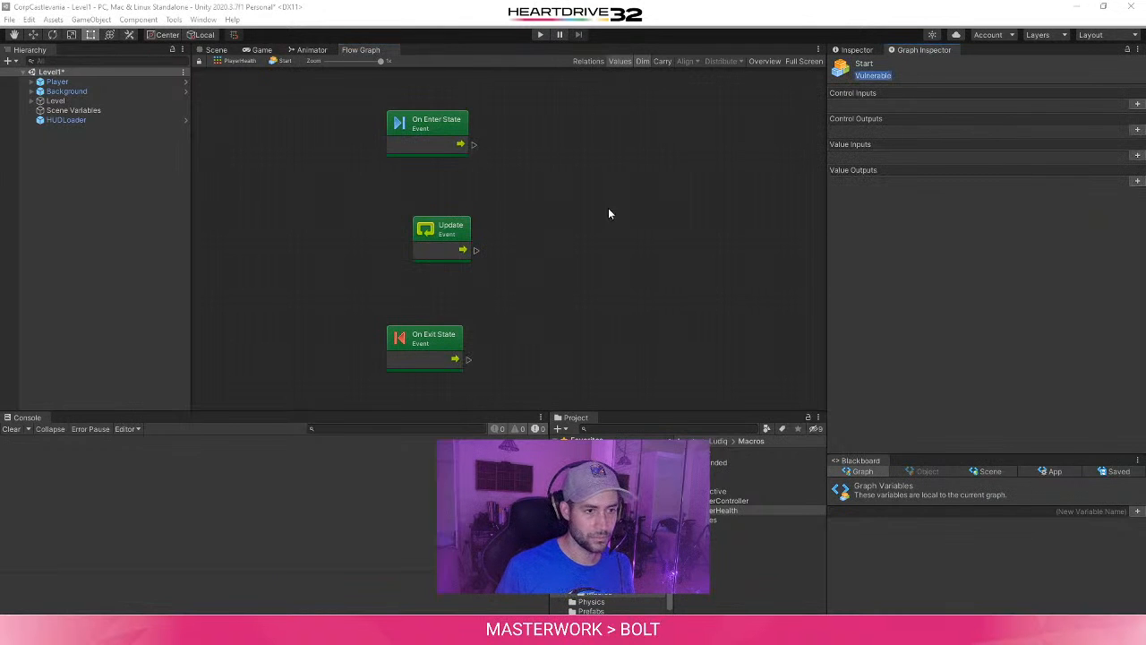
left_click(611, 254)
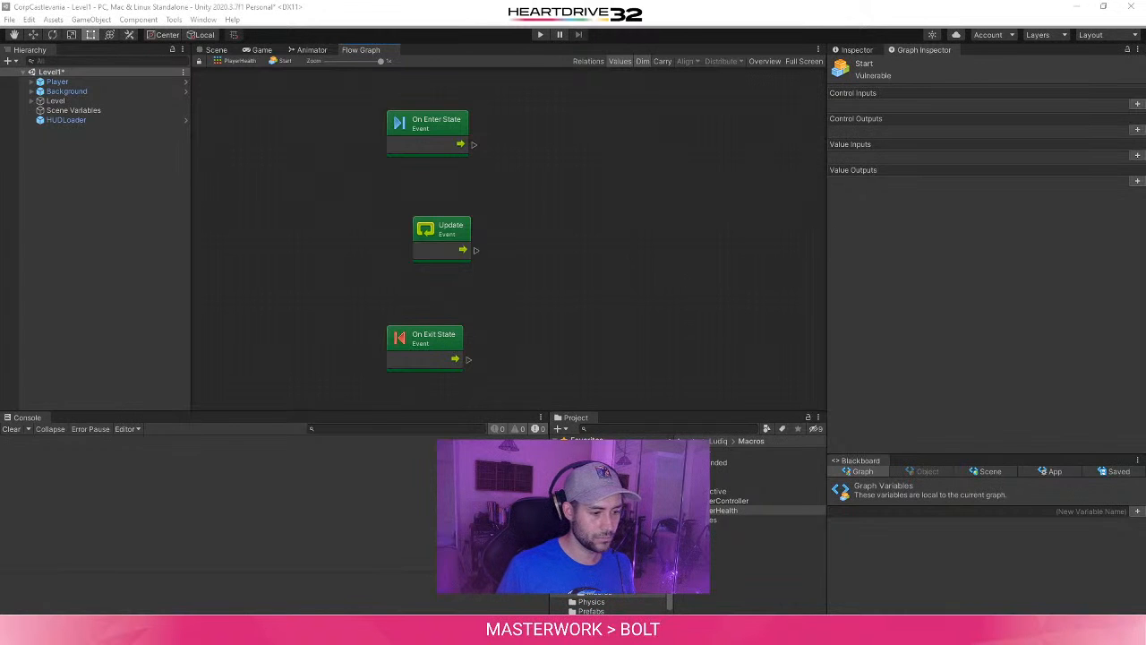
- Reread the tutorial's instructions for turning the Start state into Vulnerable, and return to the flow graph in Unity
left_click(356, 633)
left_click(548, 578)
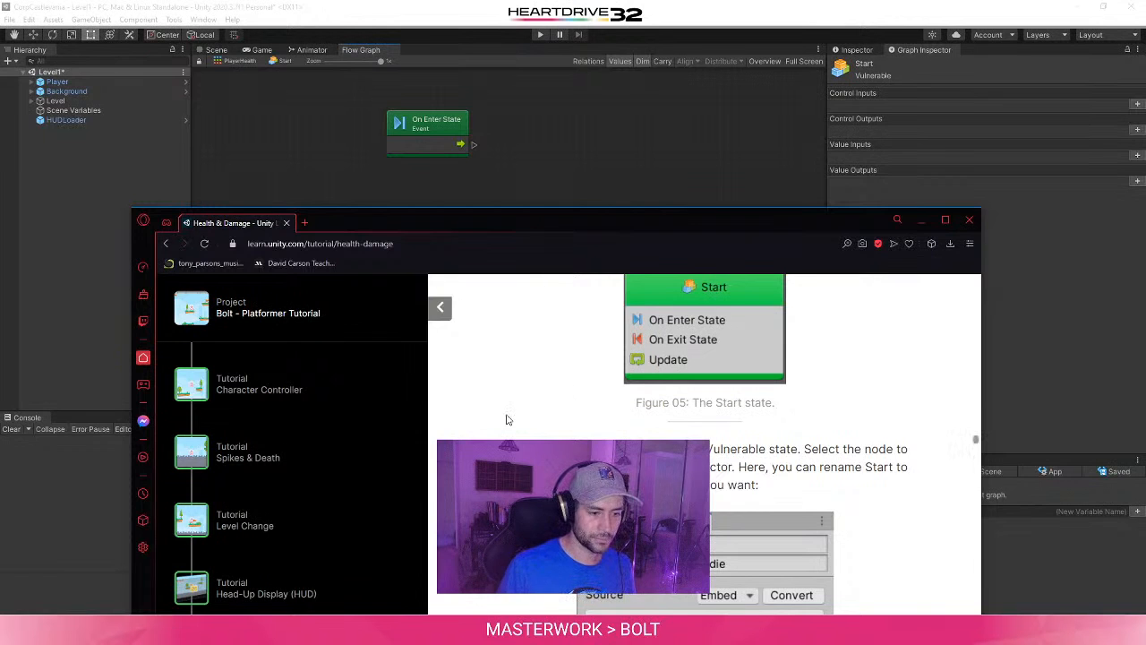
scroll(492, 425, "down", 1)
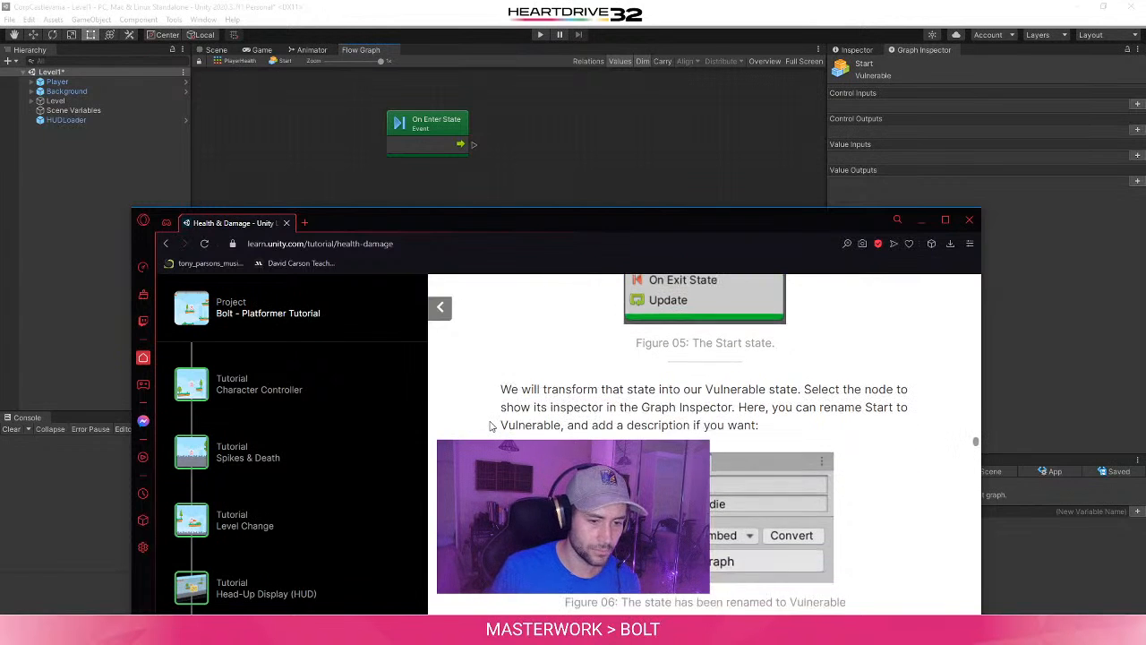
left_click(567, 126)
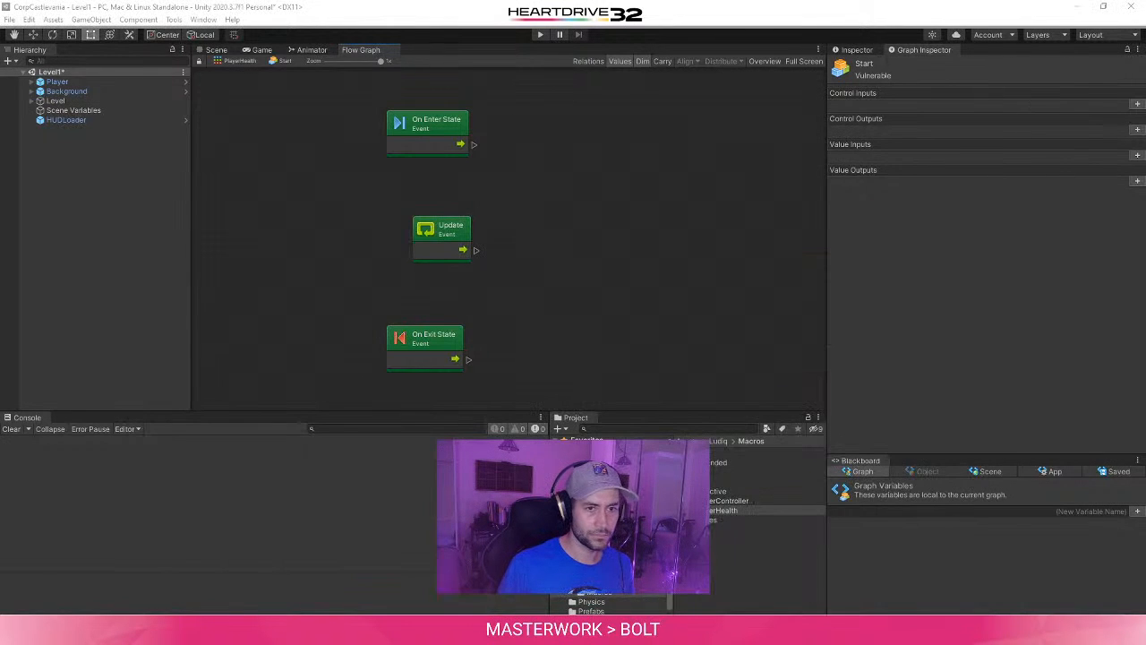
- Return to the PlayerHealth state graph and check the Start state's properties and context commands for a way to rename it
left_click(874, 50)
left_click(949, 96)
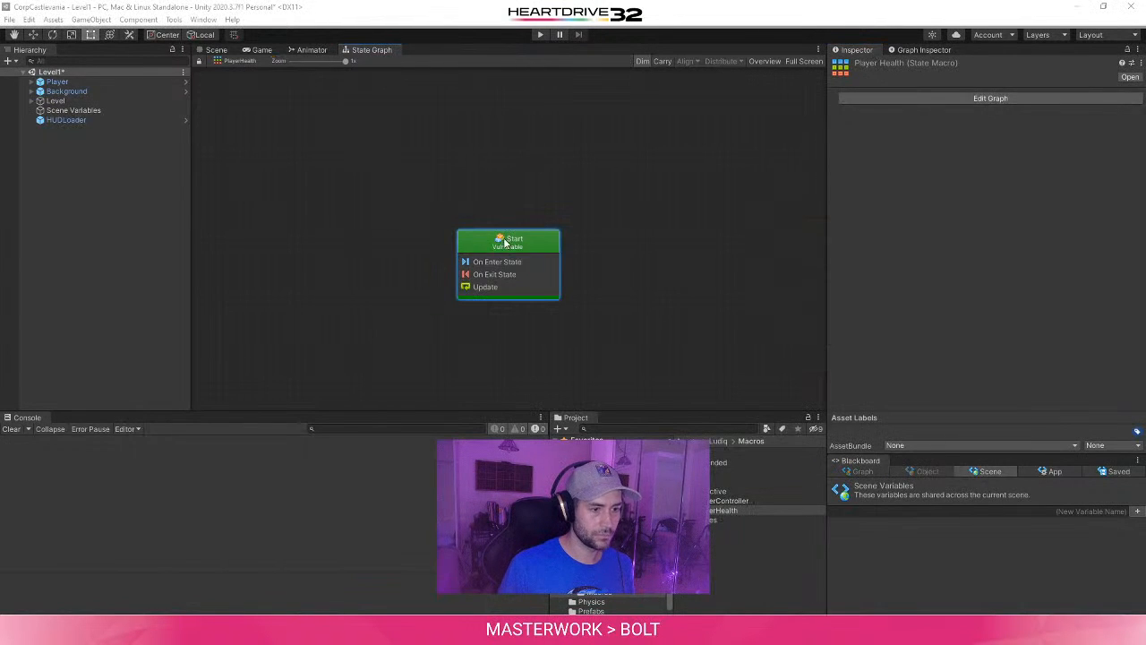
left_click(939, 50)
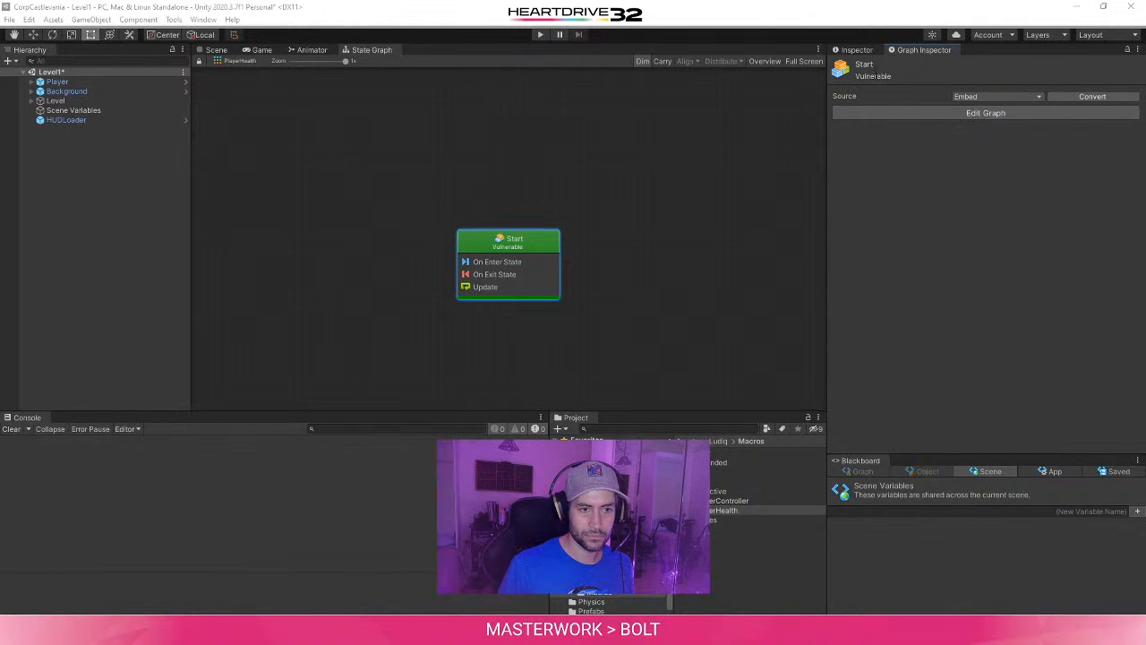
right_click(530, 242)
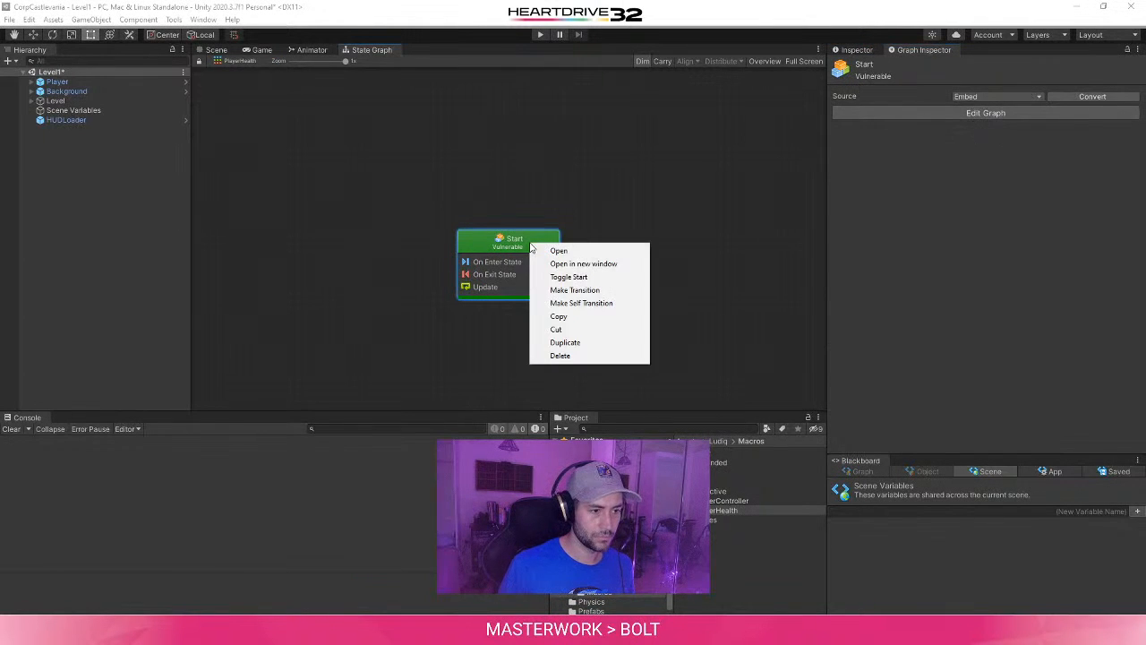
left_click(455, 236)
- Open the Start state's flow graph and inspect the properties of its On Enter State event
double_click(458, 238)
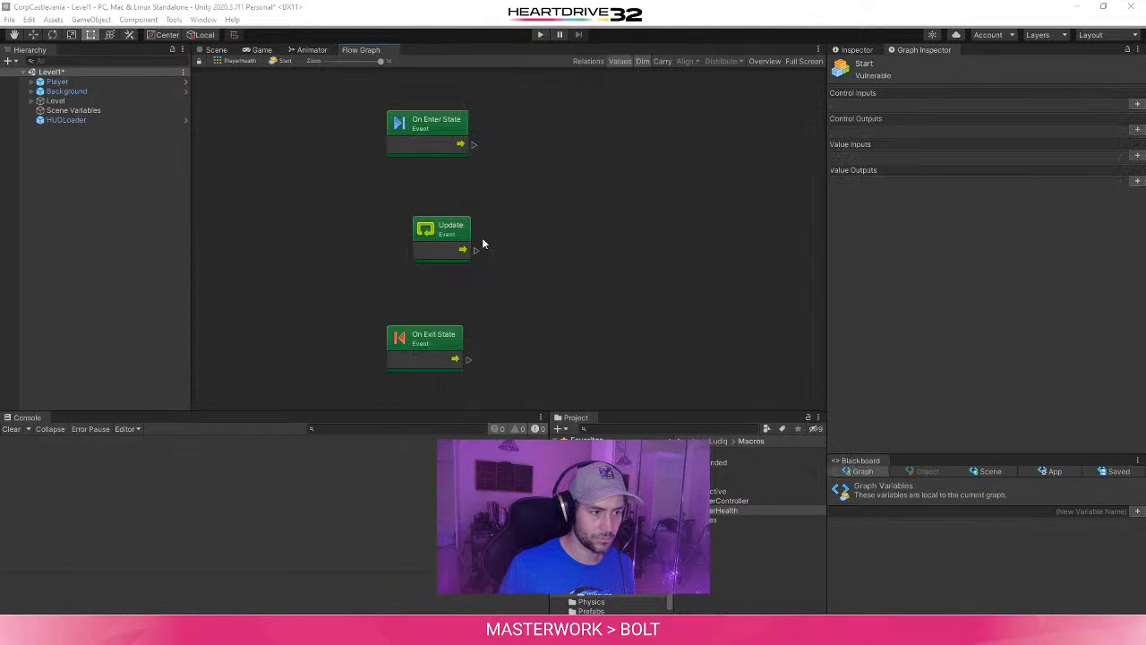
left_click(462, 132)
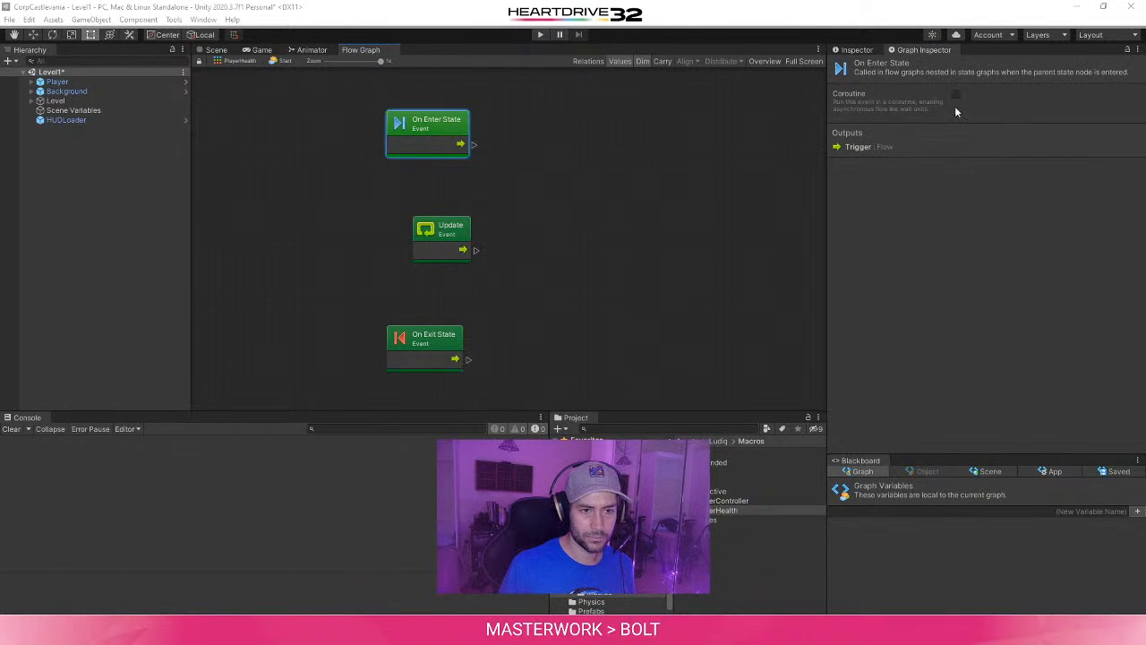
left_click(862, 53)
left_click(899, 47)
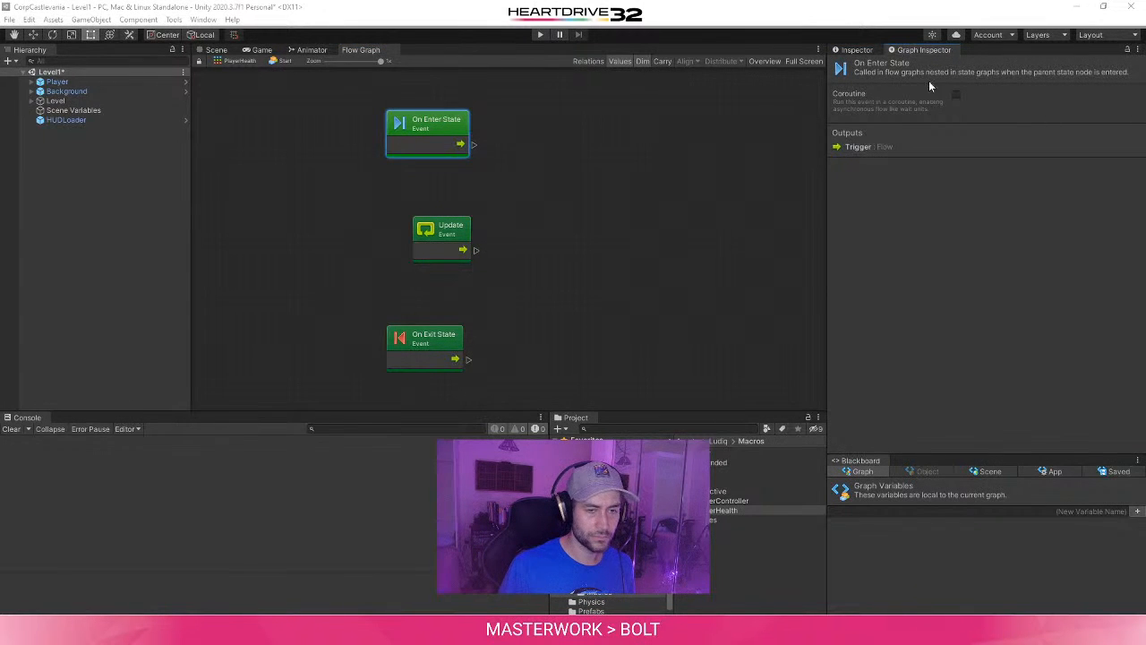
left_click(857, 50)
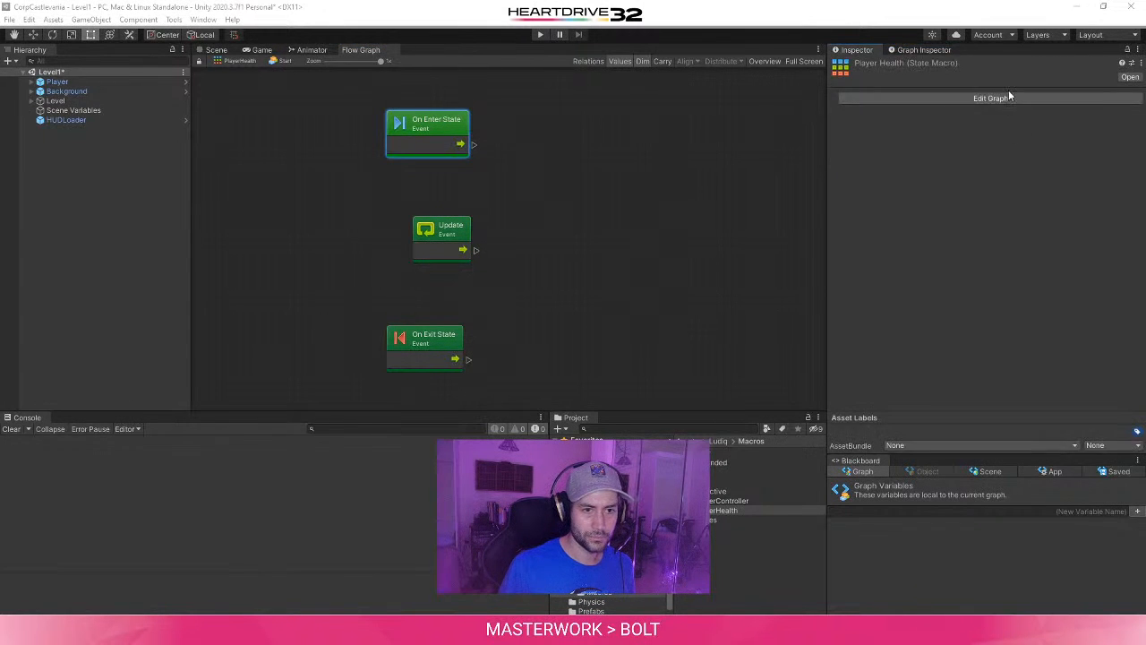
- Go back to the PlayerHealth state graph from the macro's properties, and reopen the Start state's flow graph
left_click(1007, 97)
left_click(1006, 101)
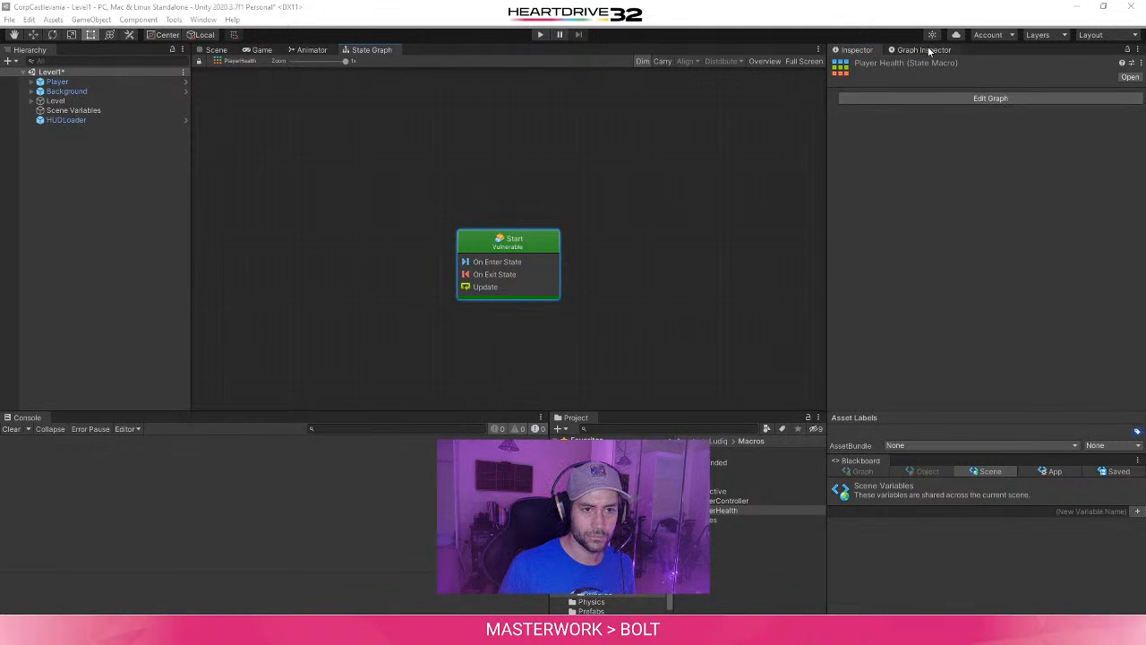
double_click(523, 253)
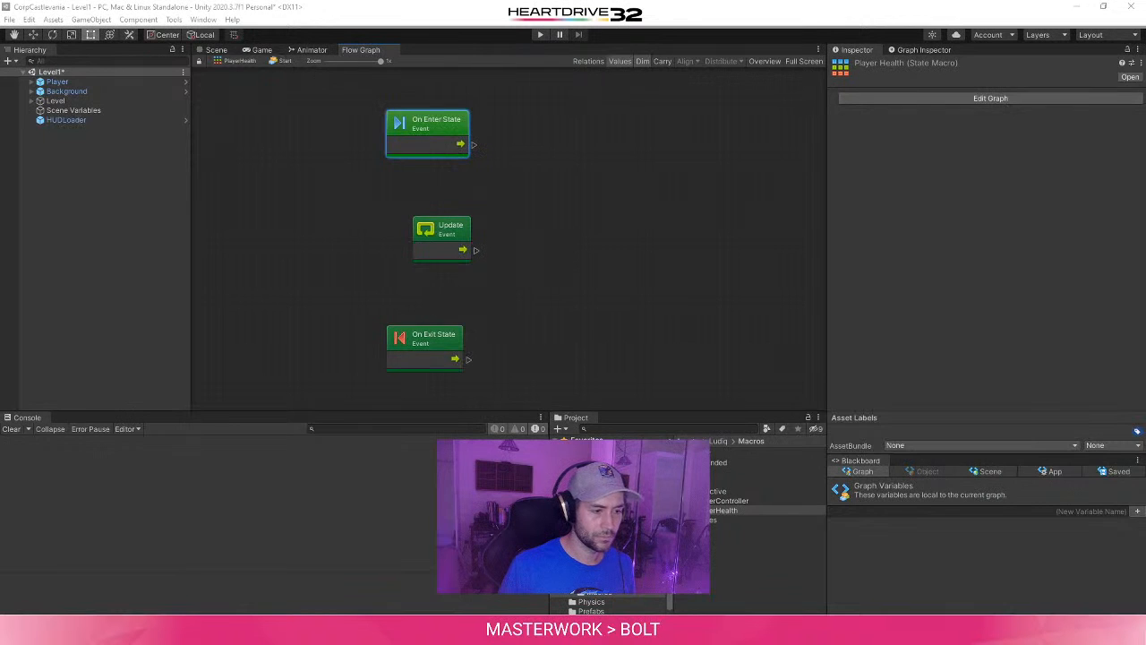
- Move the tutorial window higher and study the figures showing the state renamed to Vulnerable with its description
mouse_move(339, 629)
left_click(524, 578)
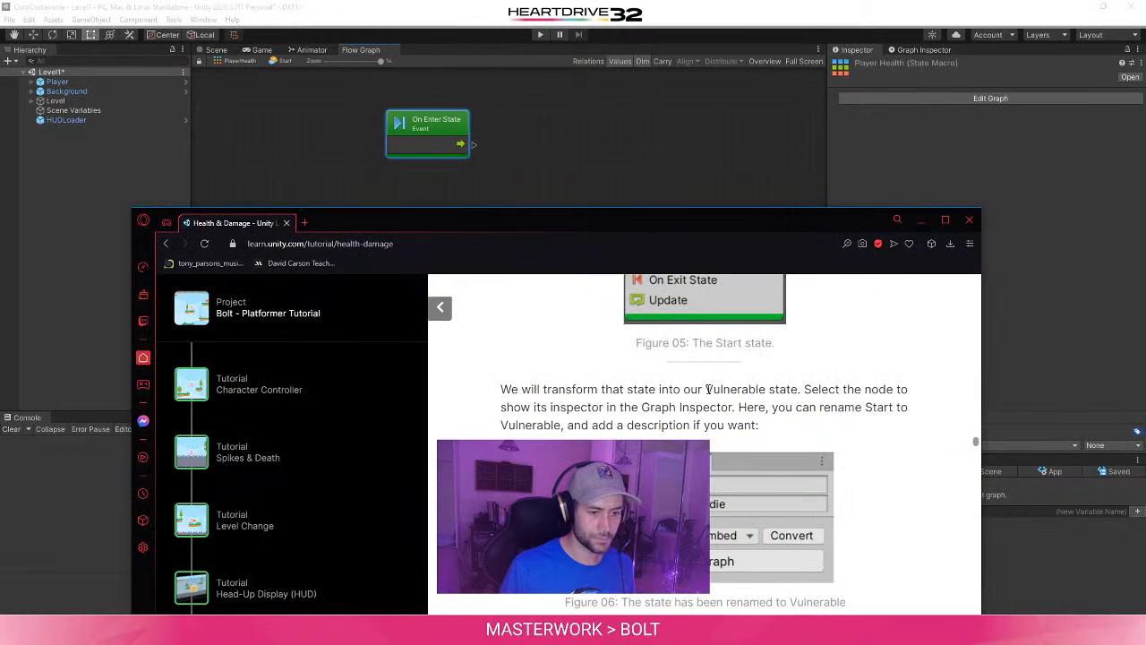
scroll(734, 288, "down", 2)
left_click_drag(701, 230, 684, 74)
scroll(491, 343, "down", 3)
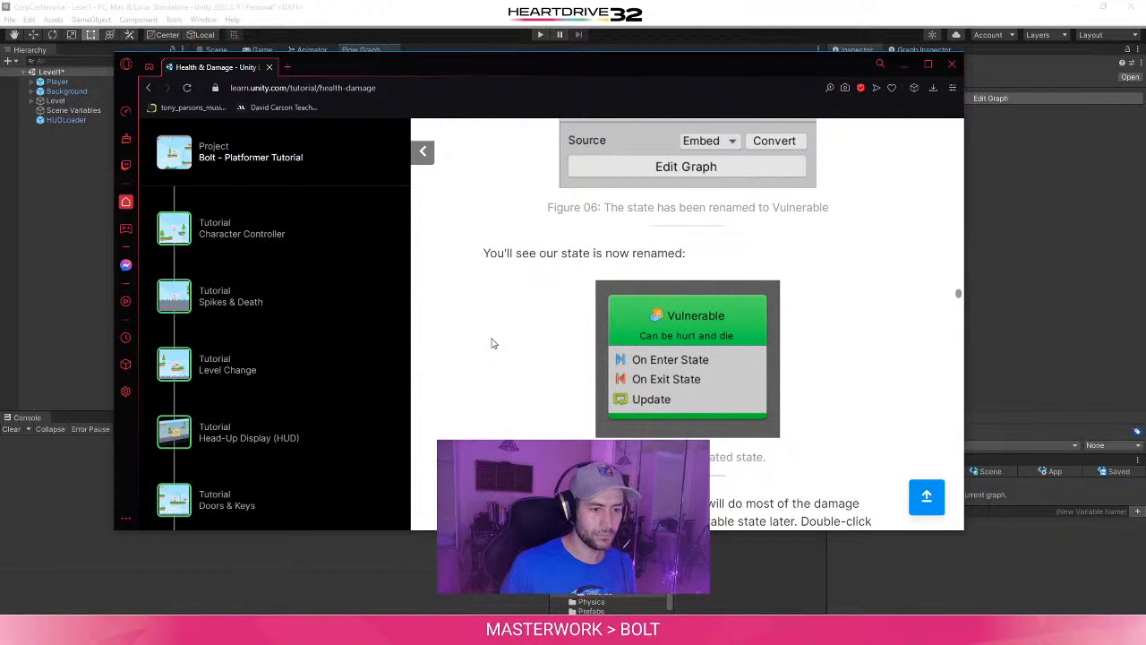
scroll(492, 343, "down", 1)
scroll(491, 343, "up", 2)
scroll(788, 430, "down", 1)
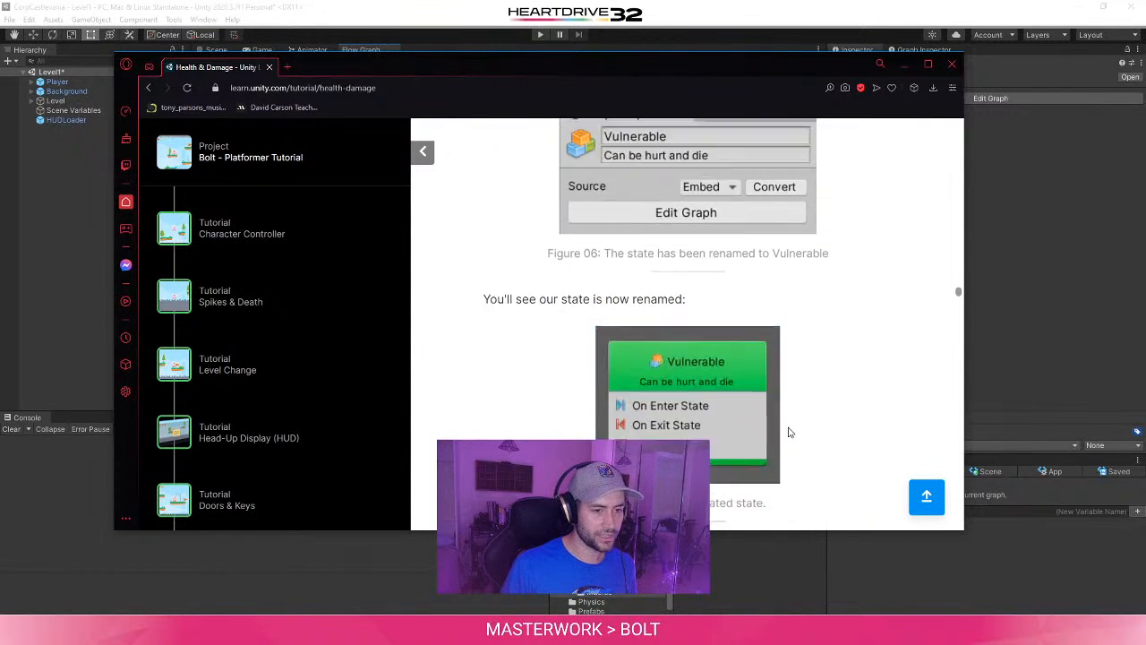
scroll(796, 434, "up", 2)
left_click(1095, 260)
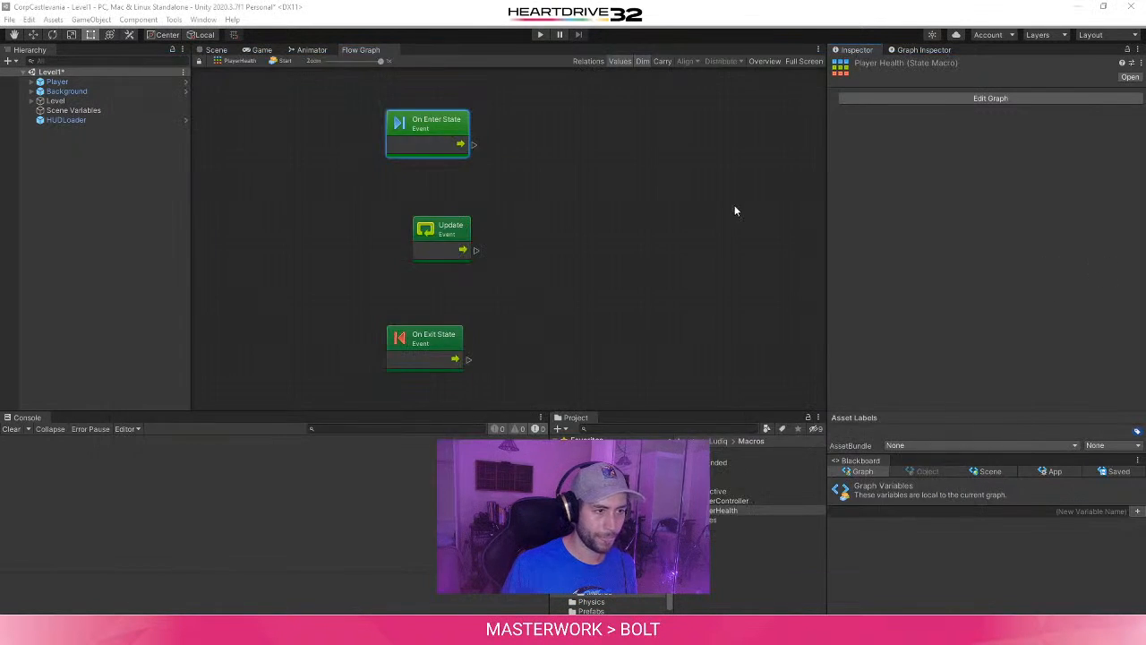
- Open the PlayerHealth graph from the Player object's State Machine component and look through the Player's variables
left_click(995, 97)
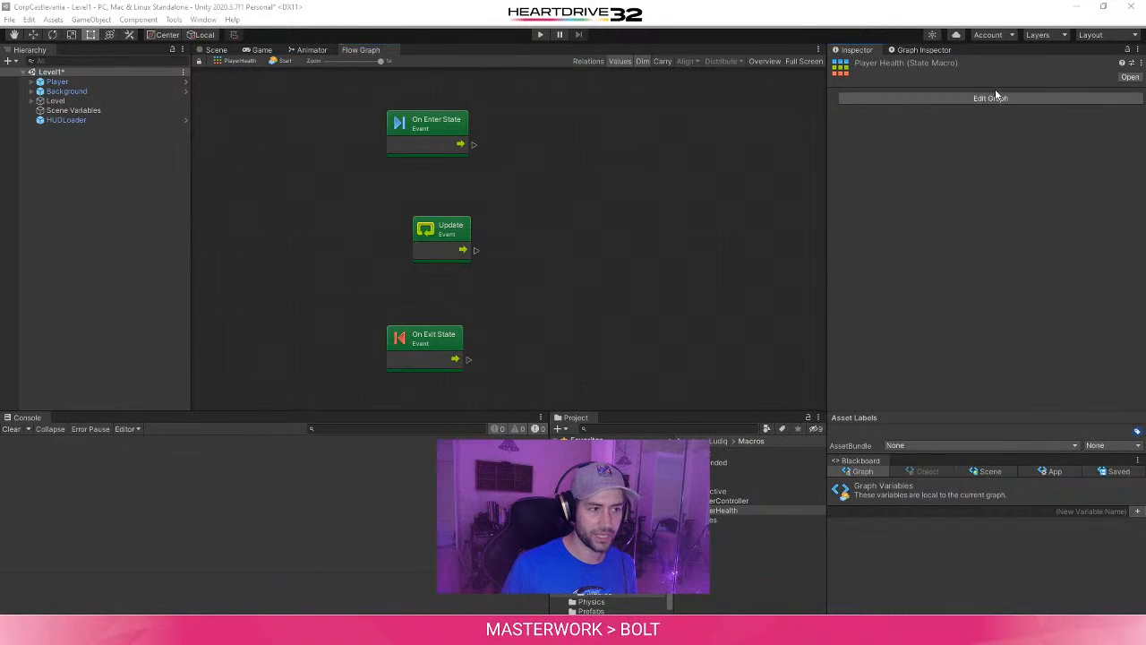
left_click(537, 257)
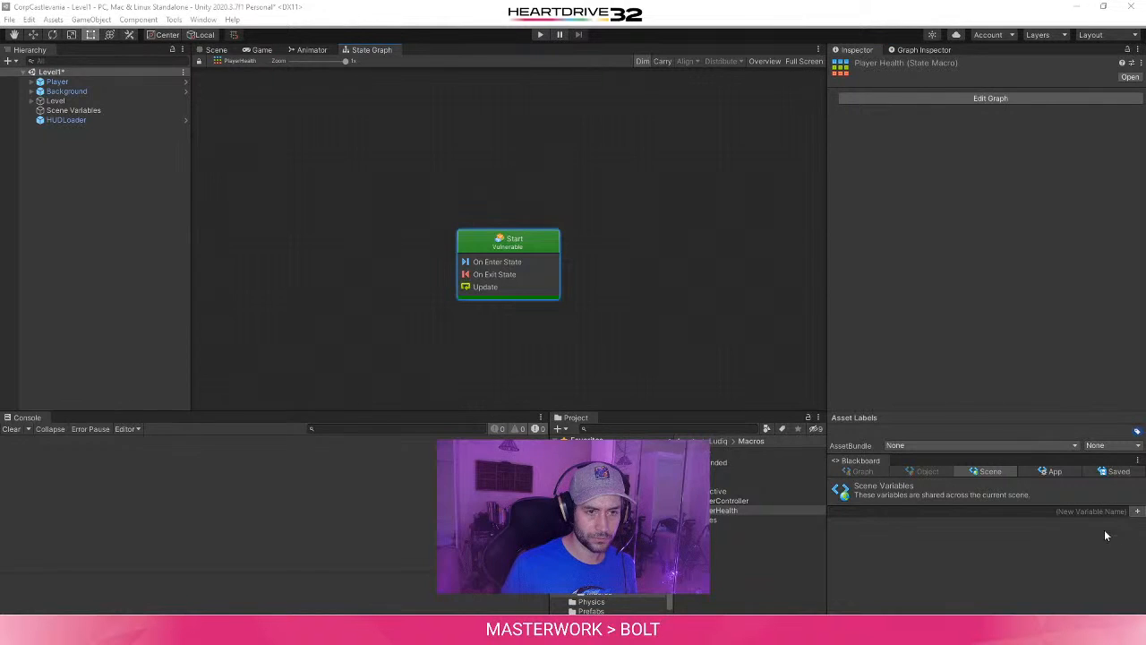
left_click(85, 80)
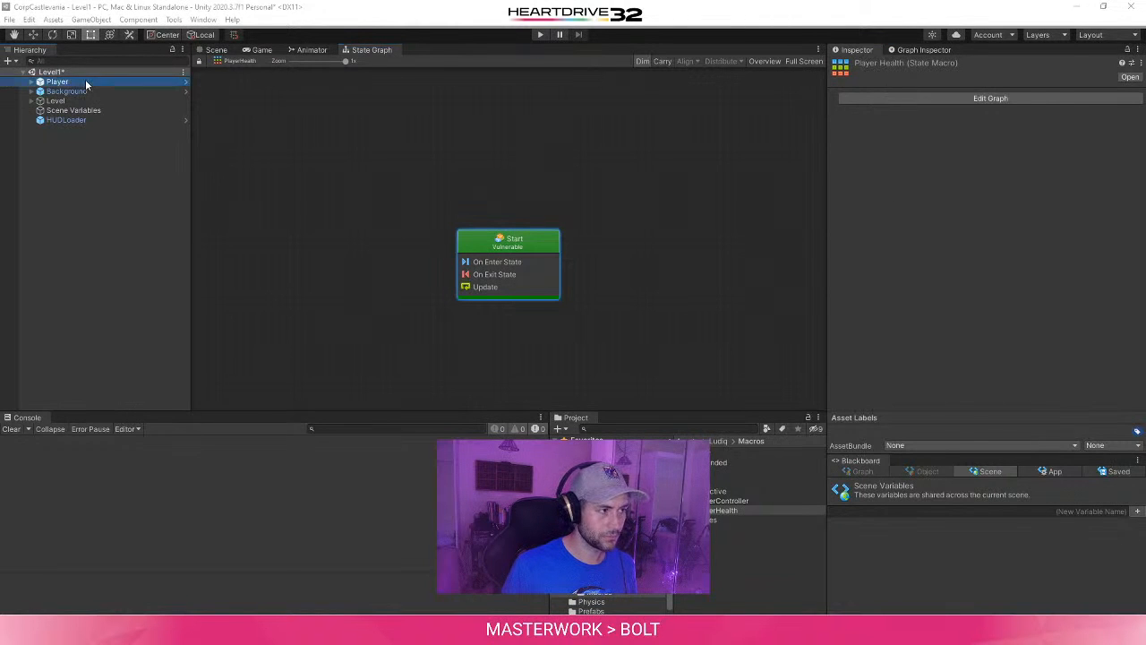
scroll(985, 269, "down", 10)
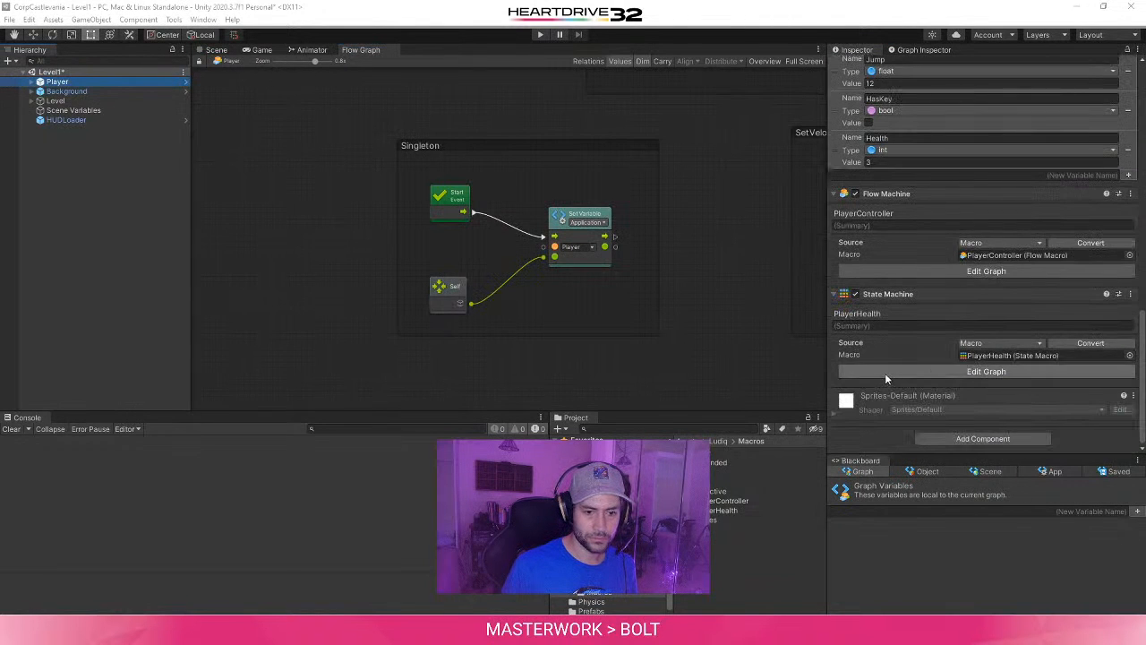
left_click(932, 325)
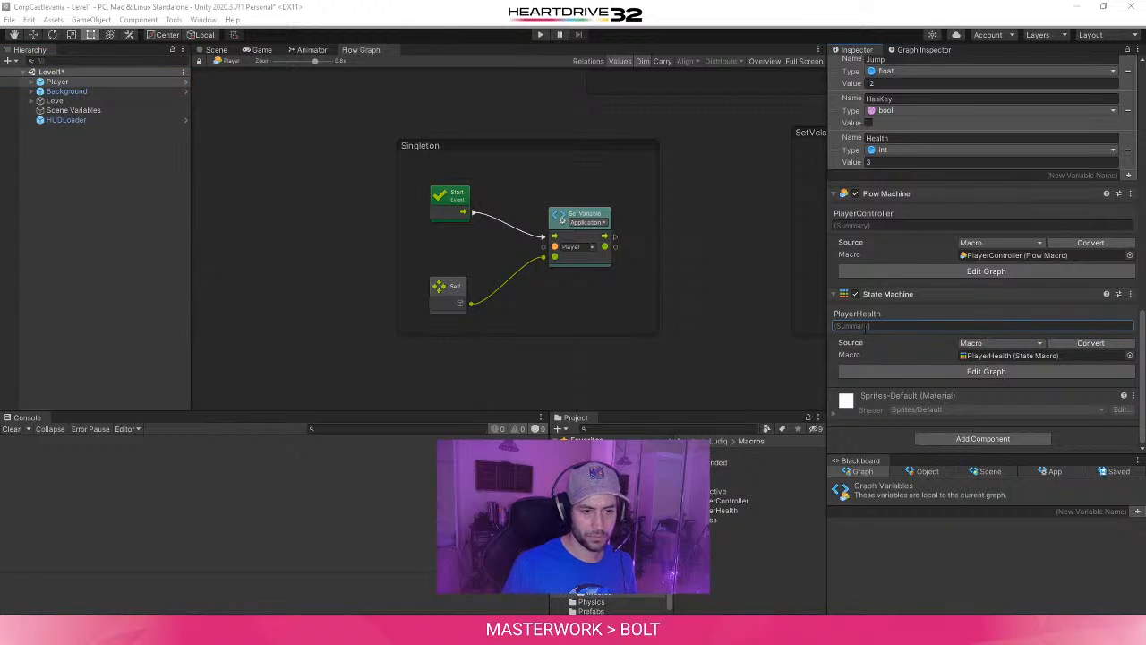
left_click(989, 372)
scroll(1014, 485, "down", 1)
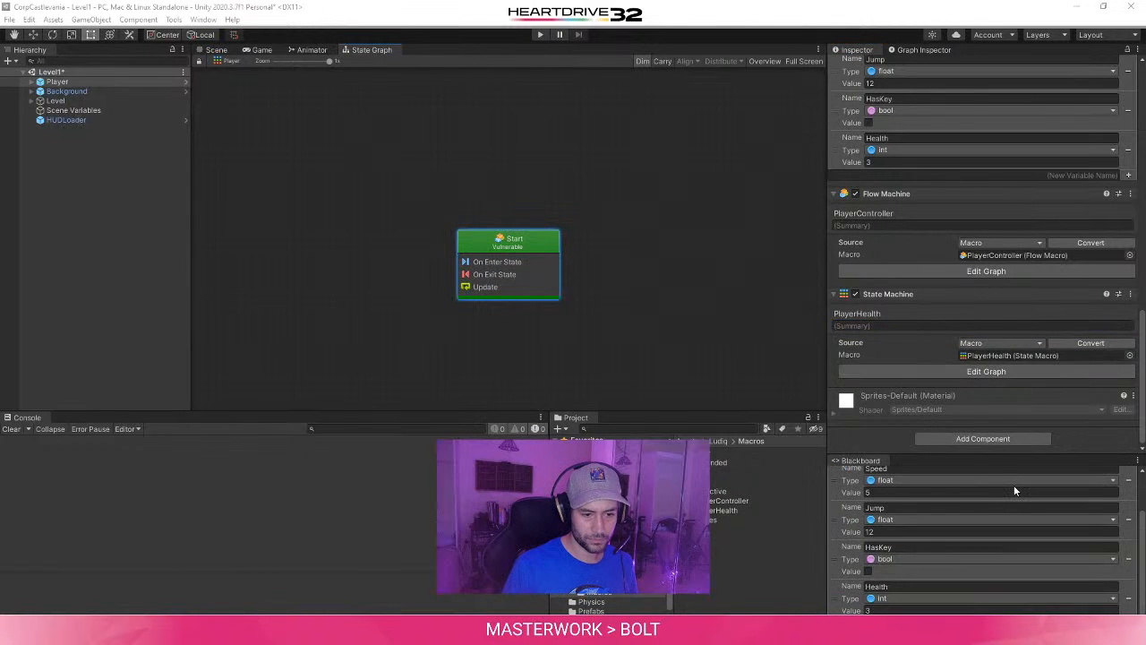
scroll(999, 541, "down", 1)
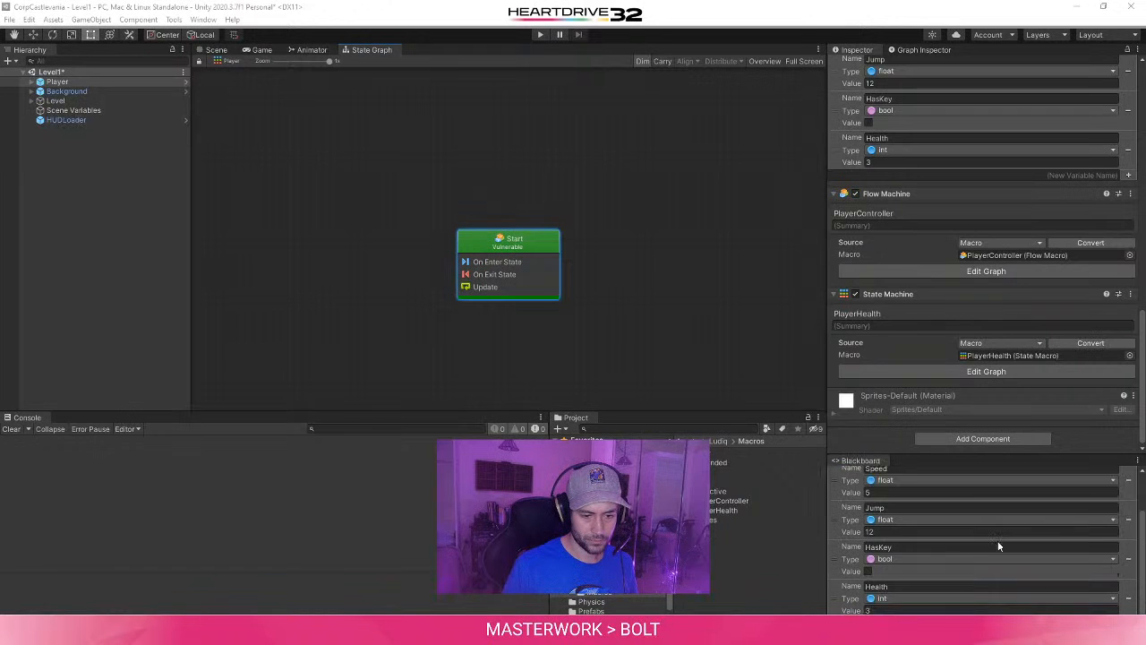
scroll(999, 541, "up", 1)
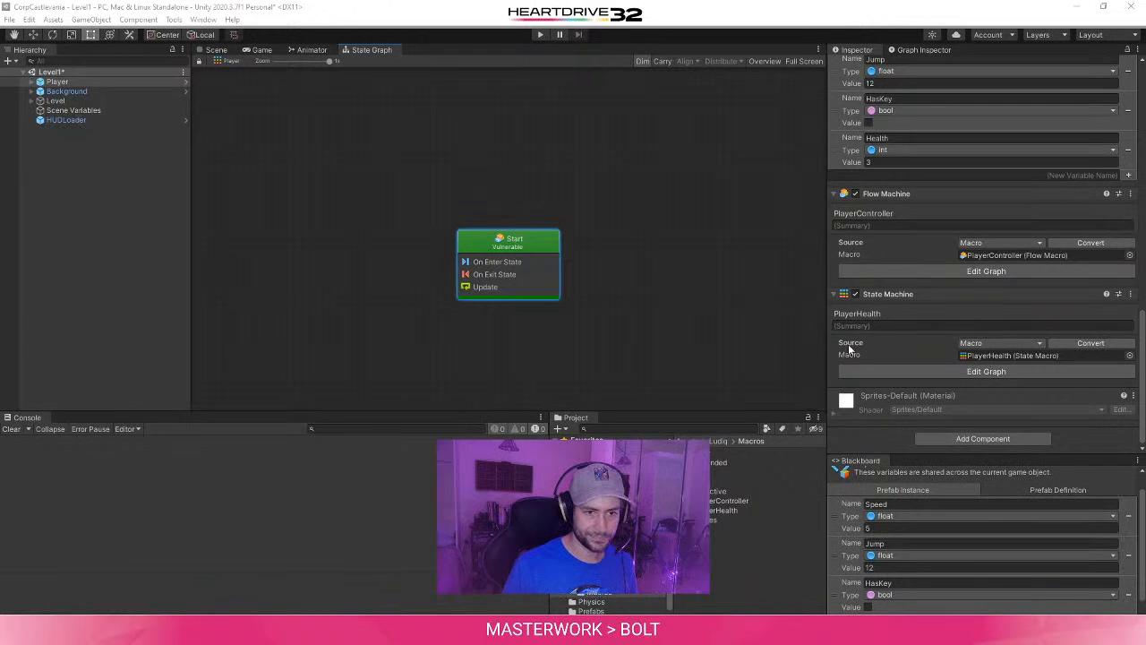
left_click(920, 49)
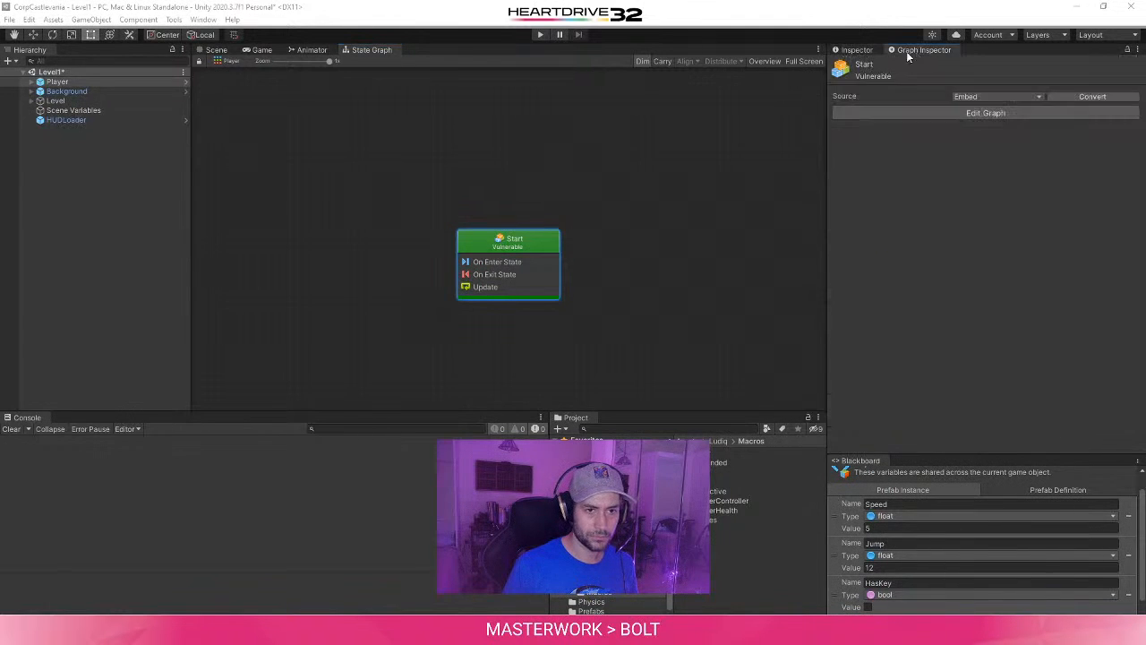
left_click(901, 77)
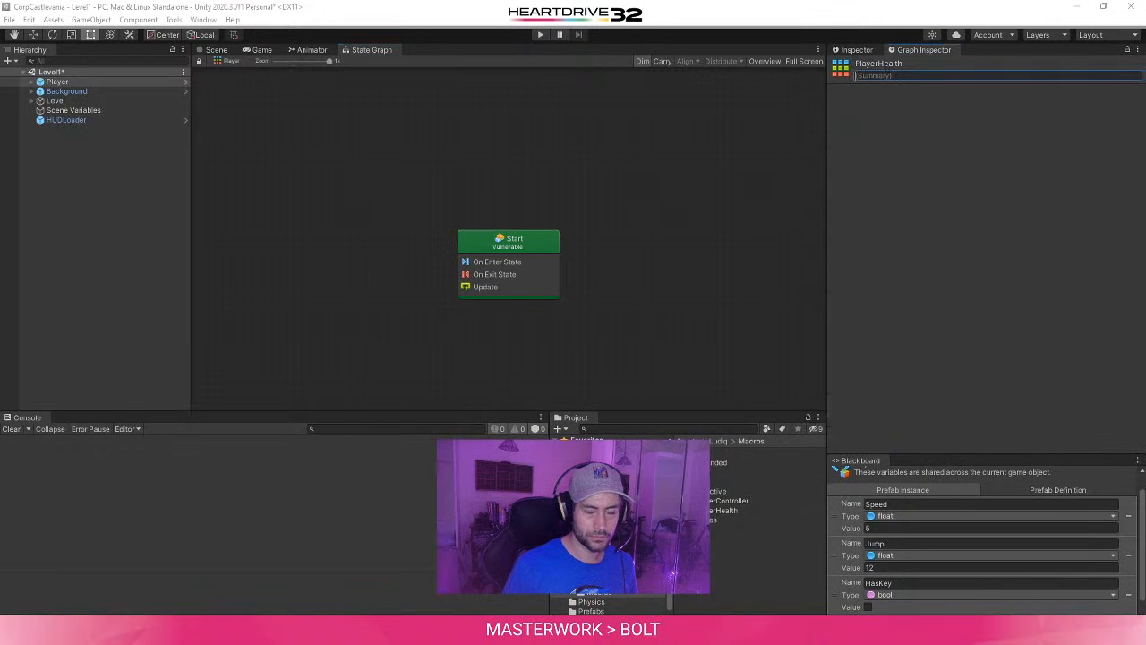
type("Can")
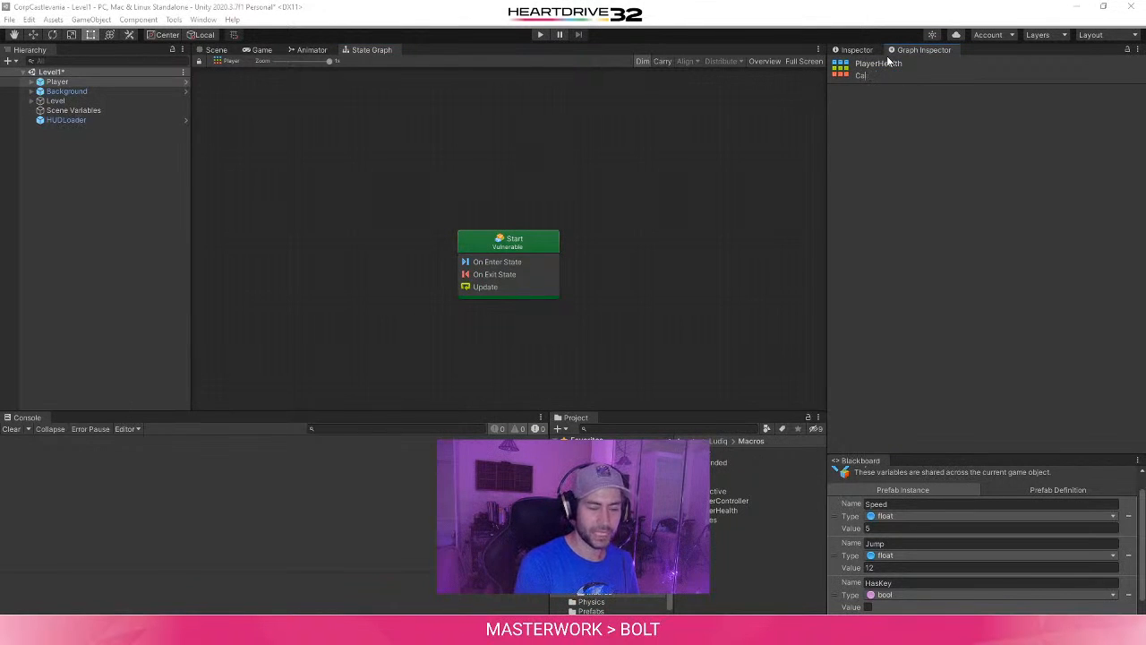
key("BackSpace")
key("BackSpace")
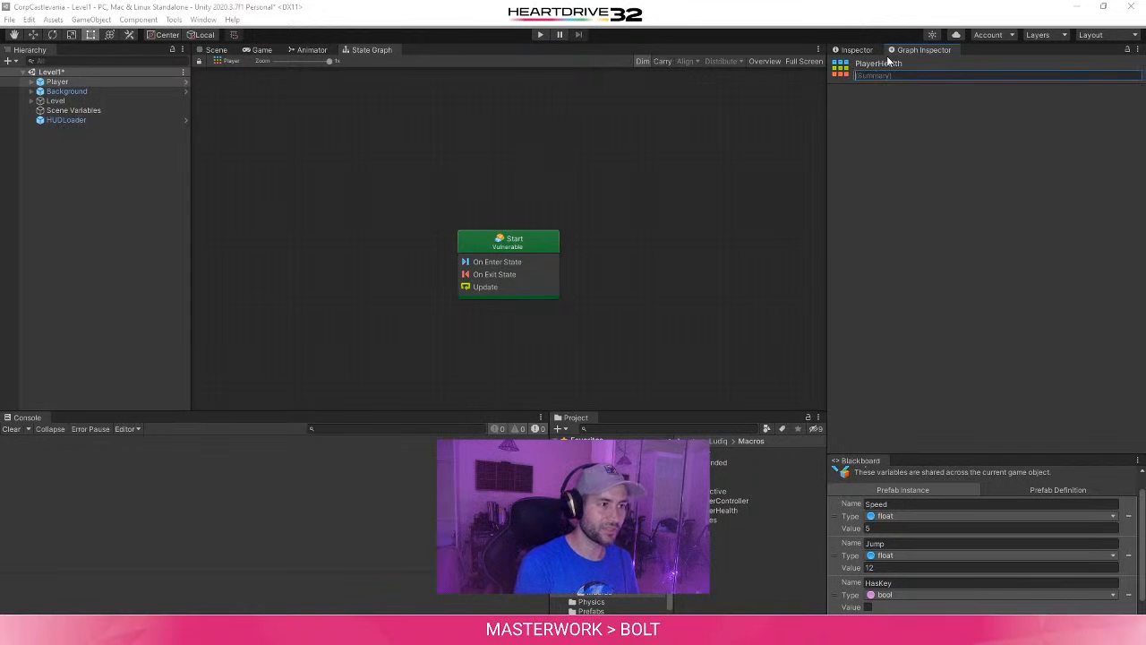
- Open the Start state's flow graph and compare the Player's component properties with the graph's title and summary
double_click(550, 242)
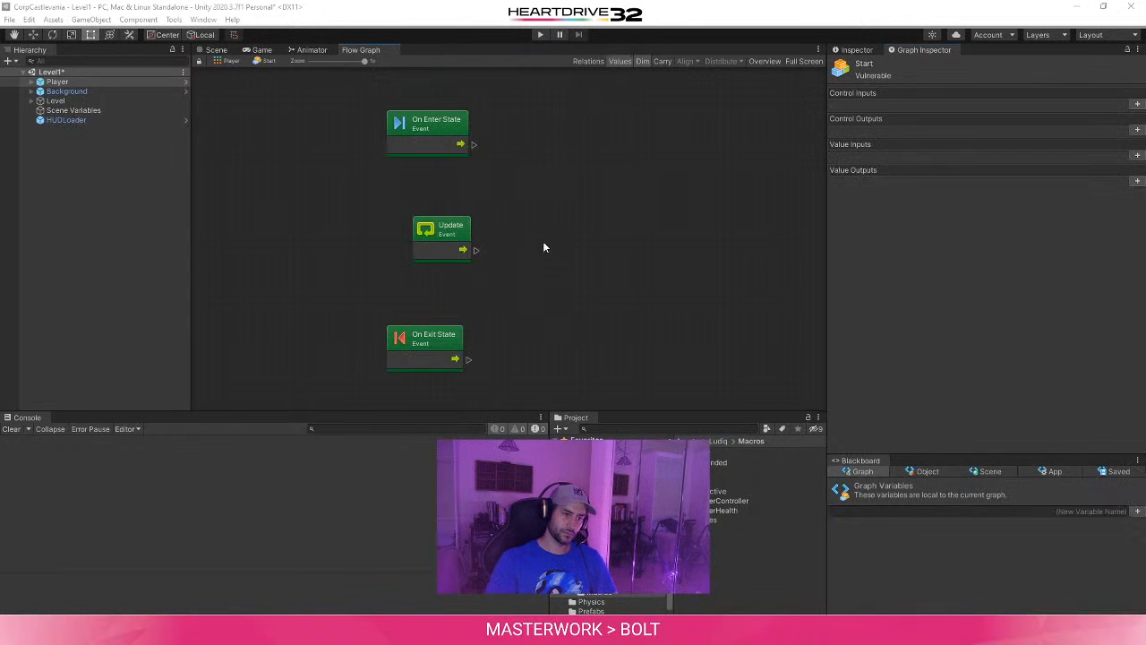
left_click(856, 49)
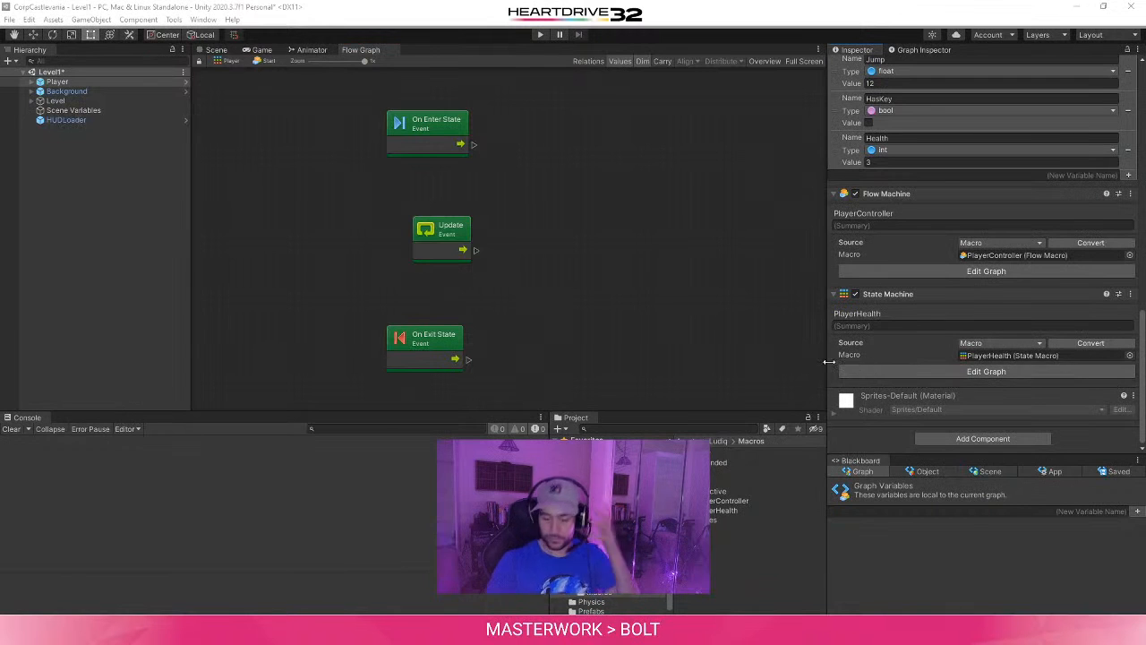
left_click(926, 50)
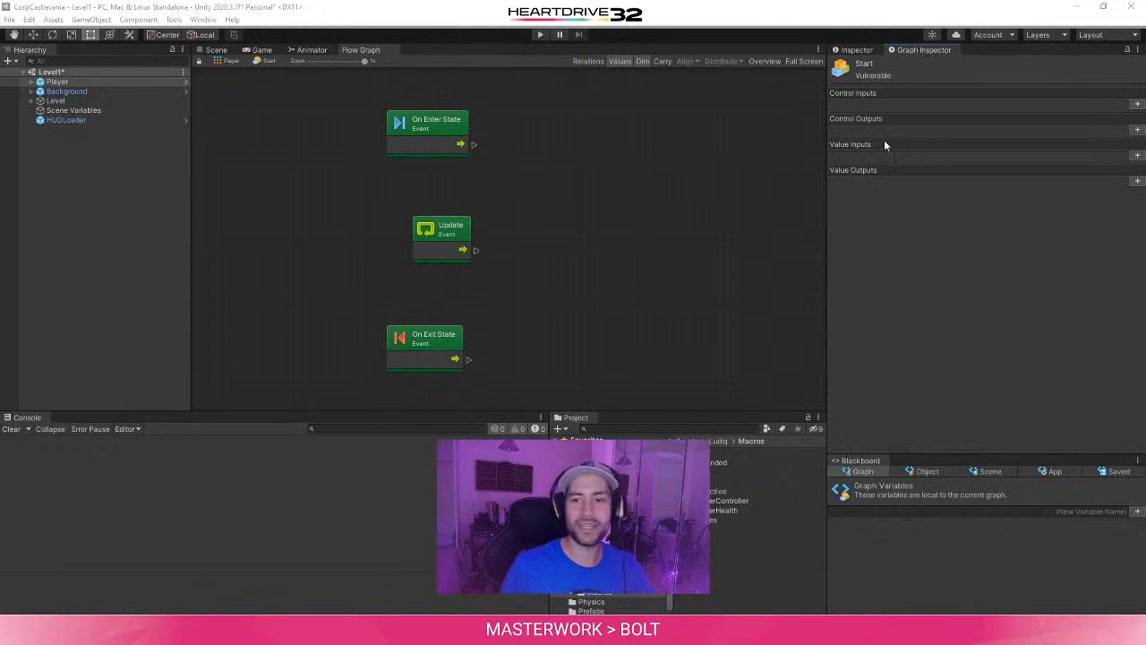
- Read the rest of the tutorial's Vulnerable state section, mark it completed, and advance to step 5, Implement the damage mechanic
left_click(337, 631)
left_click(481, 598)
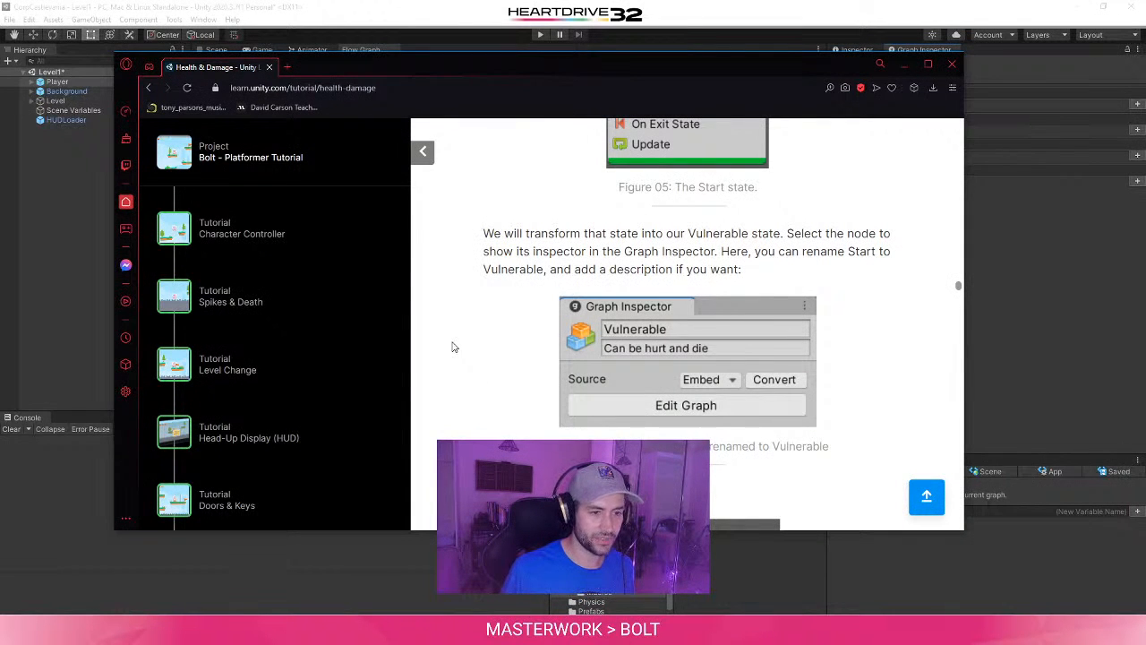
scroll(453, 347, "down", 3)
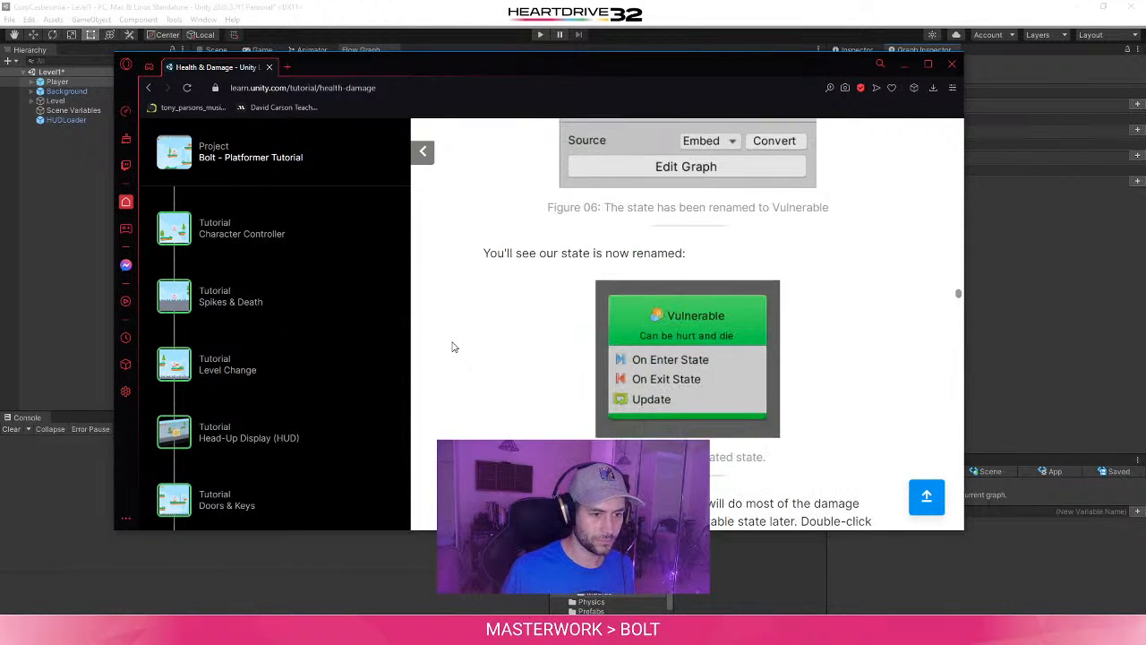
scroll(452, 347, "down", 2)
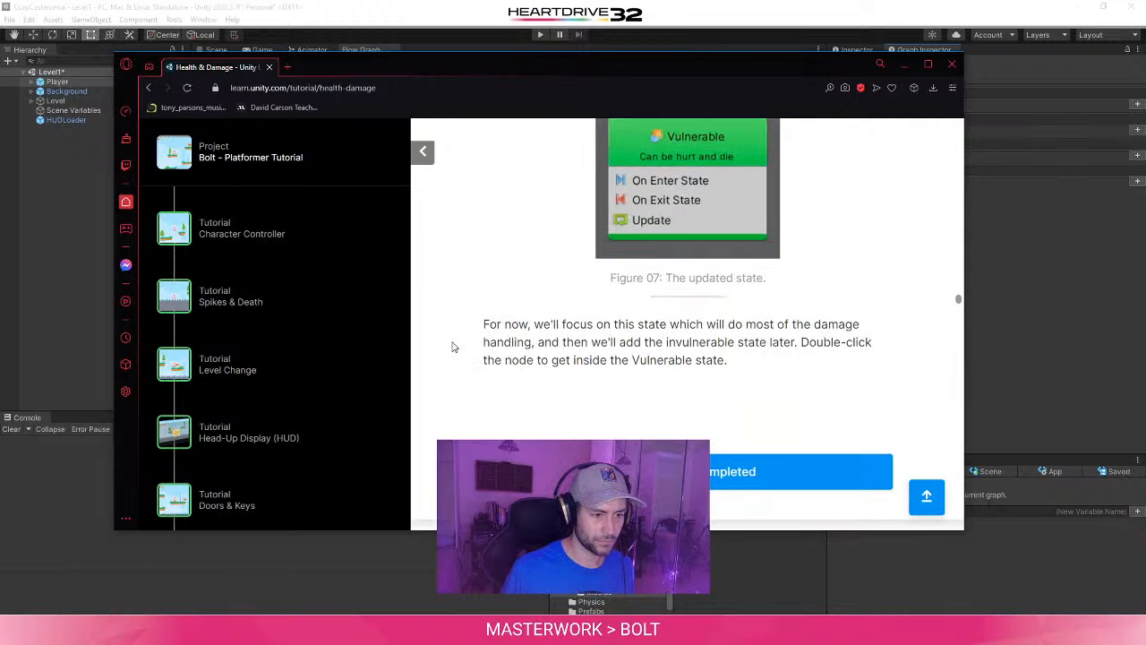
left_click(766, 479)
scroll(511, 381, "down", 3)
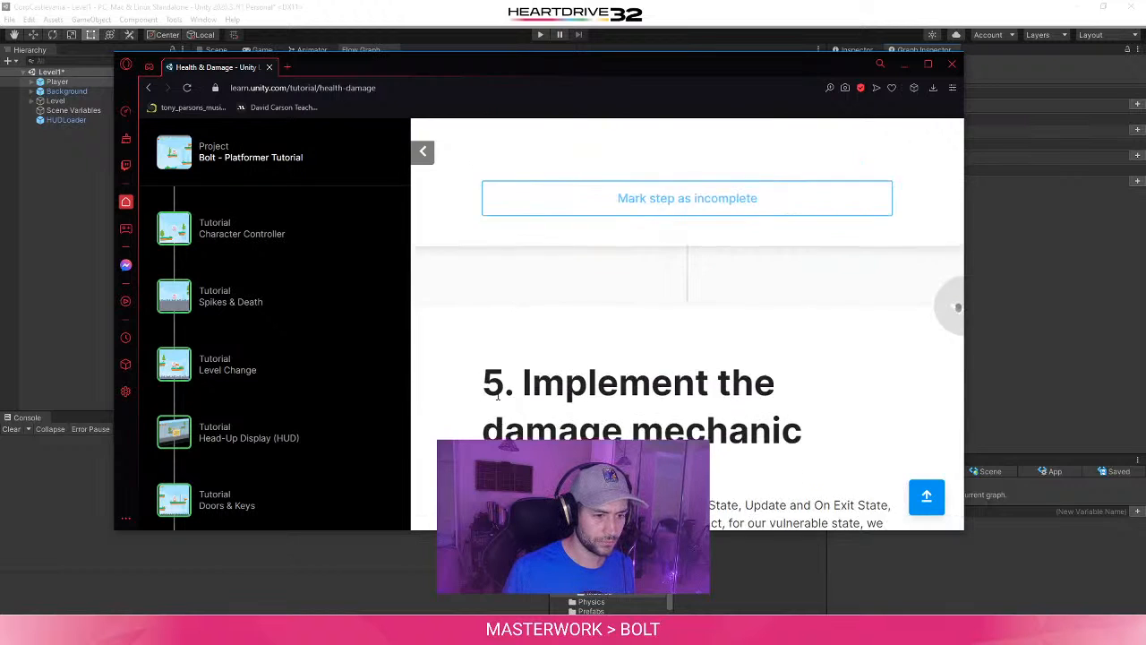
- Delete the On Enter State, Update and On Exit State events from the Vulnerable state's flow graph, as the tutorial instructs
scroll(466, 421, "up", 3)
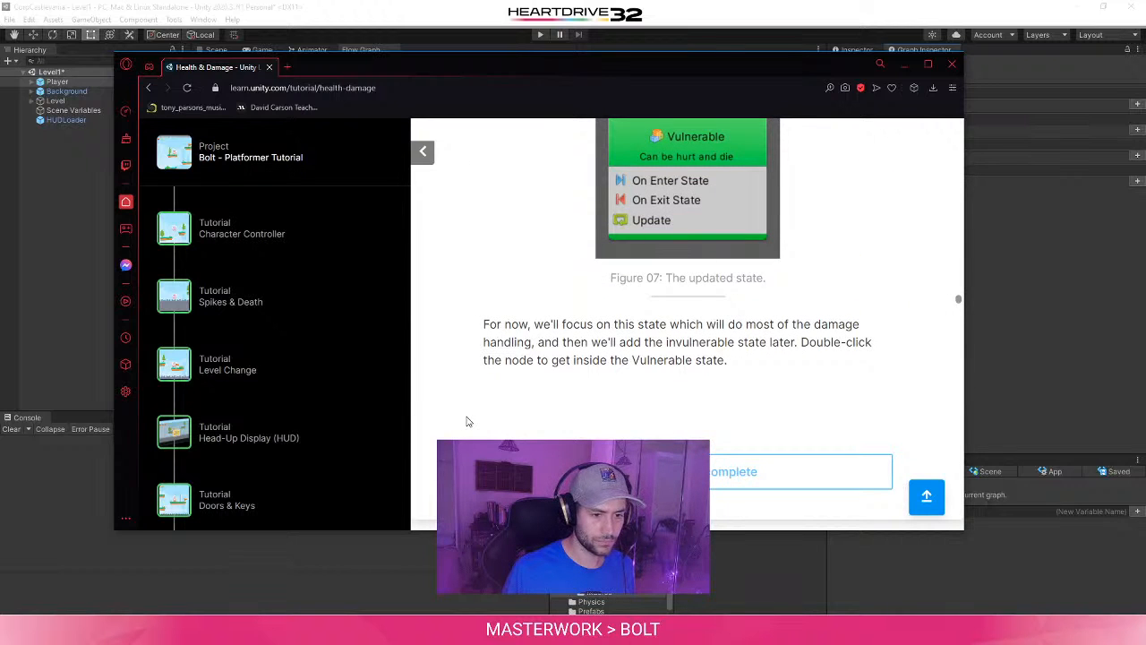
scroll(465, 421, "down", 5)
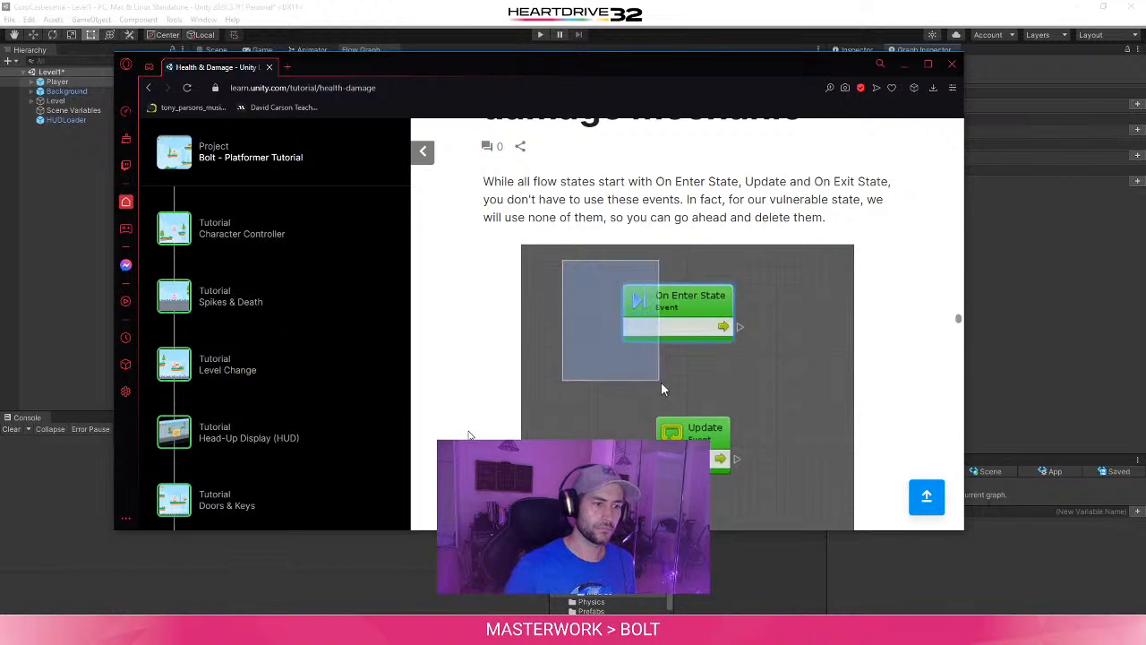
scroll(417, 323, "down", 2)
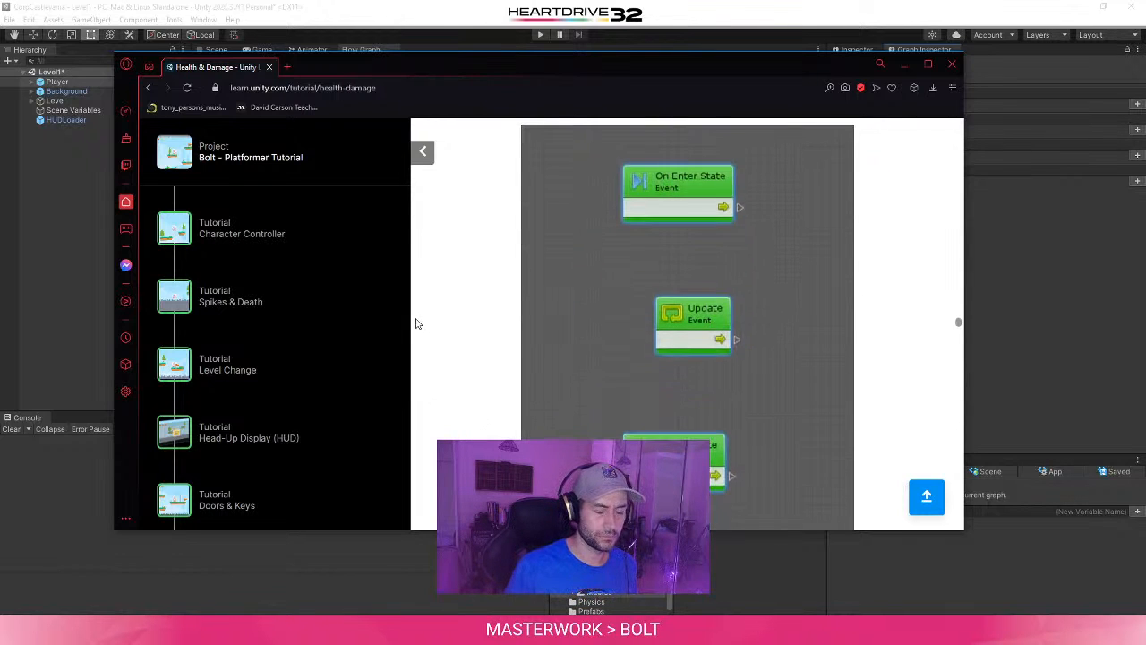
scroll(418, 323, "down", 1)
left_click(999, 298)
left_click_drag(523, 260, 343, 439)
middle_click_drag(591, 183, 605, 297)
key("Delete")
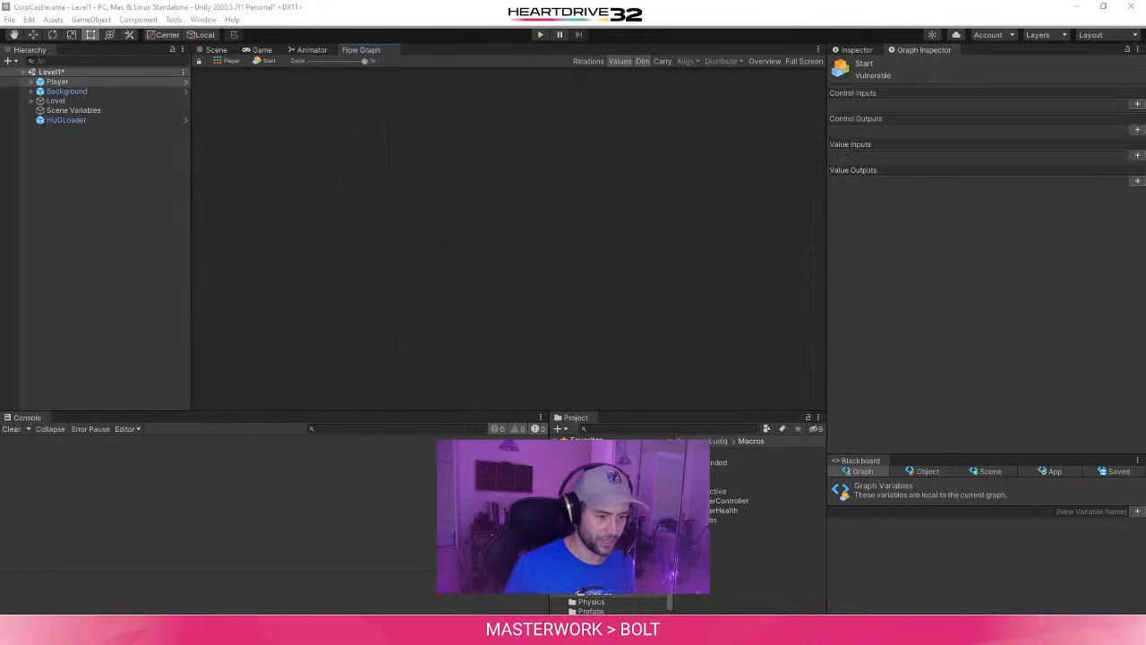
- Read the tutorial's custom event instructions, then add a Custom Event named Damage to the Vulnerable graph
key("alt+Tab")
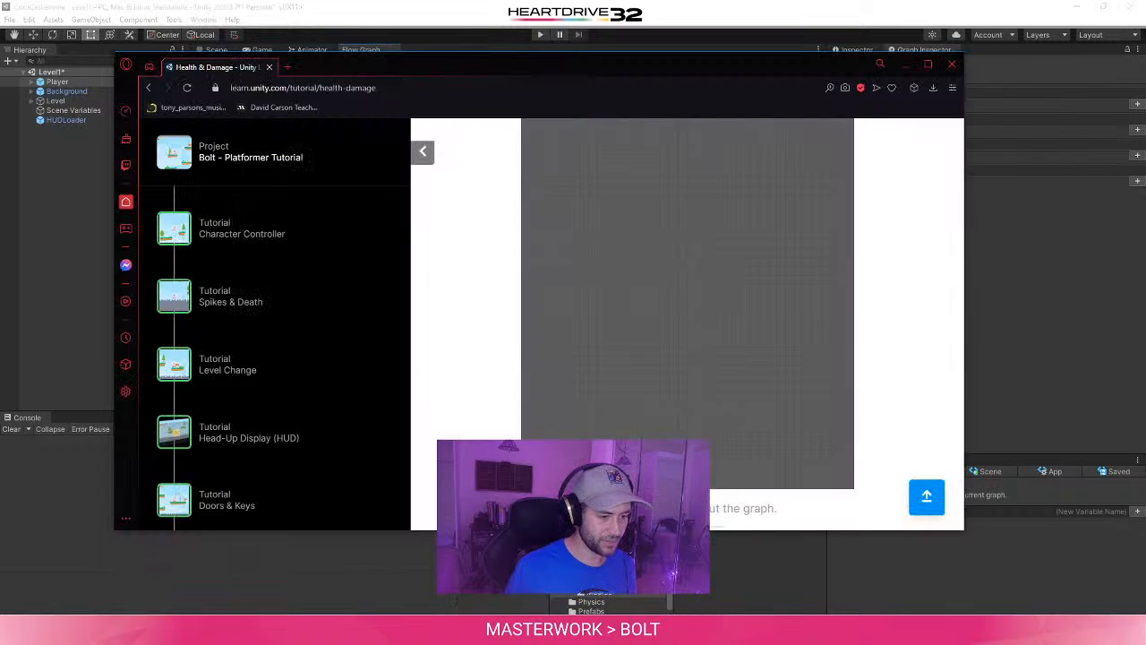
scroll(839, 359, "down", 3)
scroll(397, 389, "down", 2)
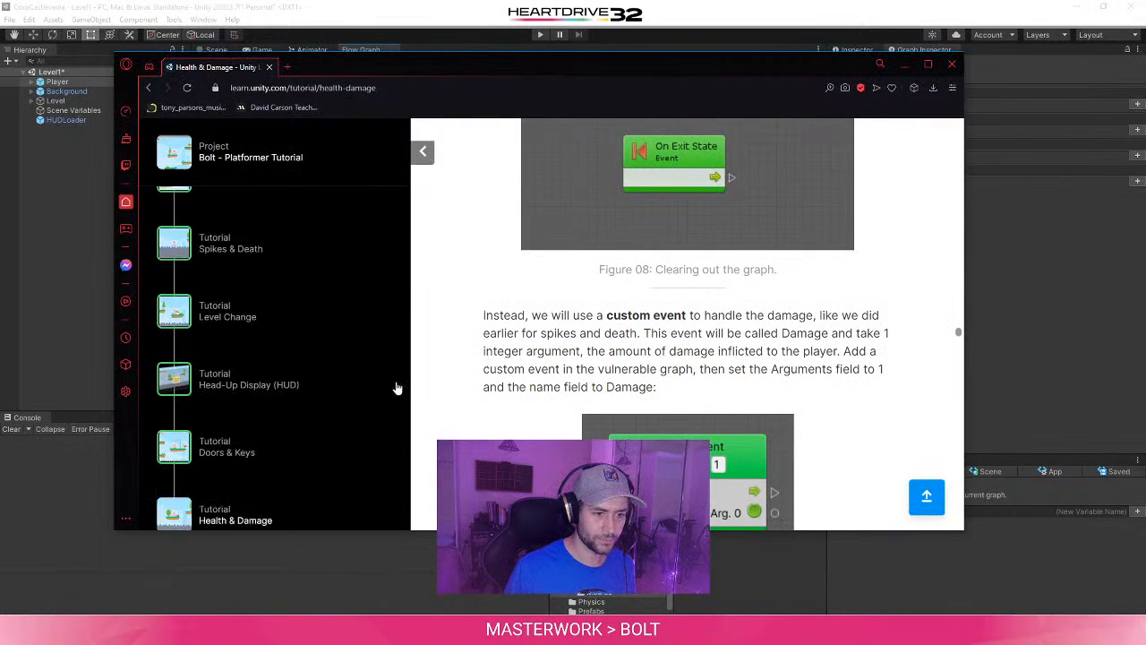
scroll(548, 397, "down", 1)
scroll(547, 398, "down", 1)
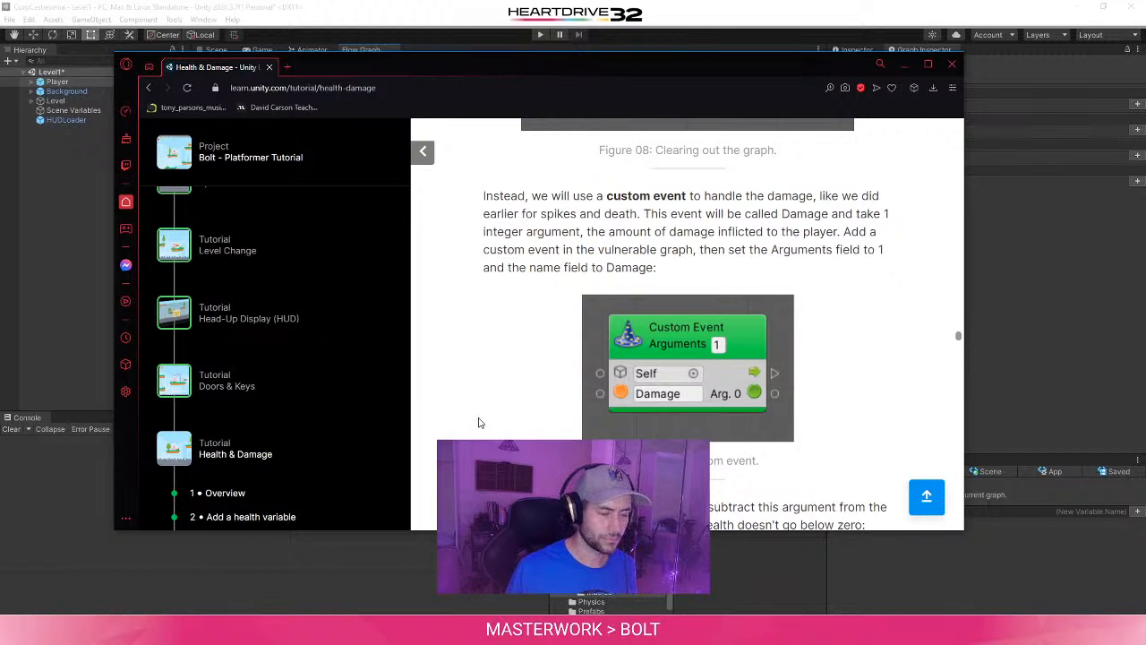
left_click(1014, 275)
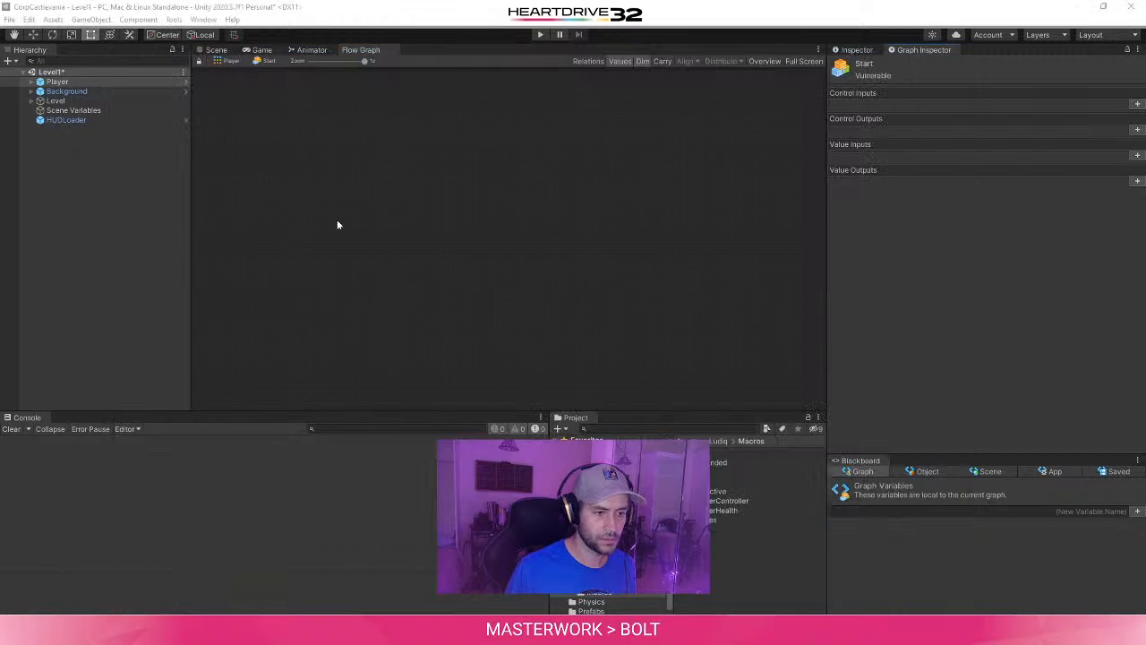
right_click(463, 172)
type("Custom")
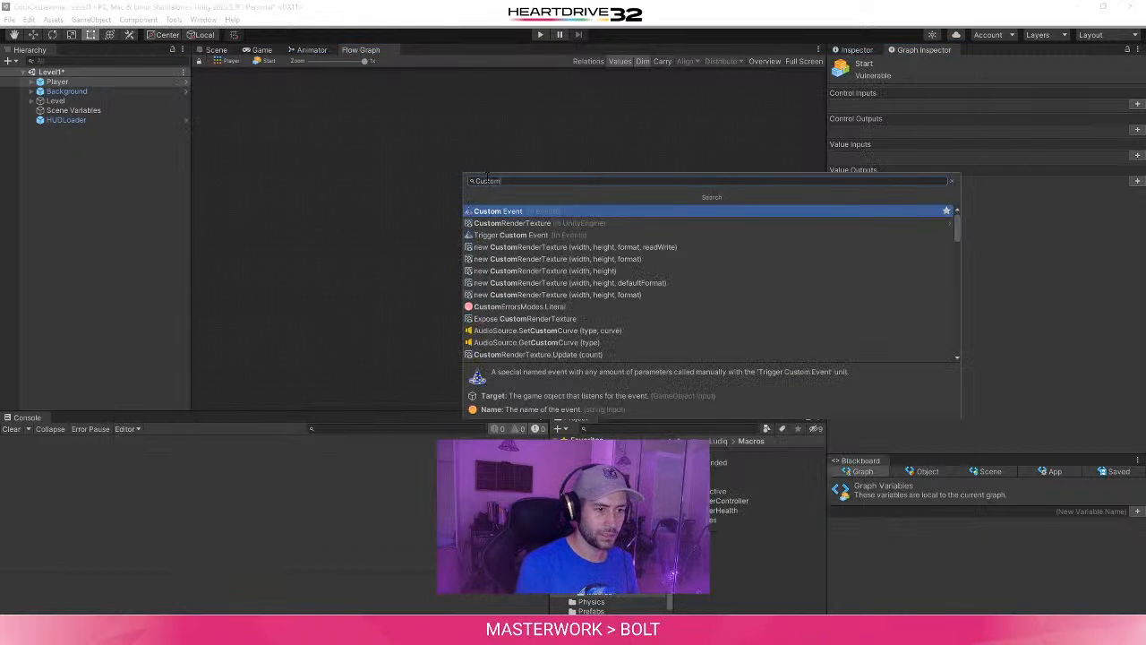
left_click(537, 211)
left_click(417, 279)
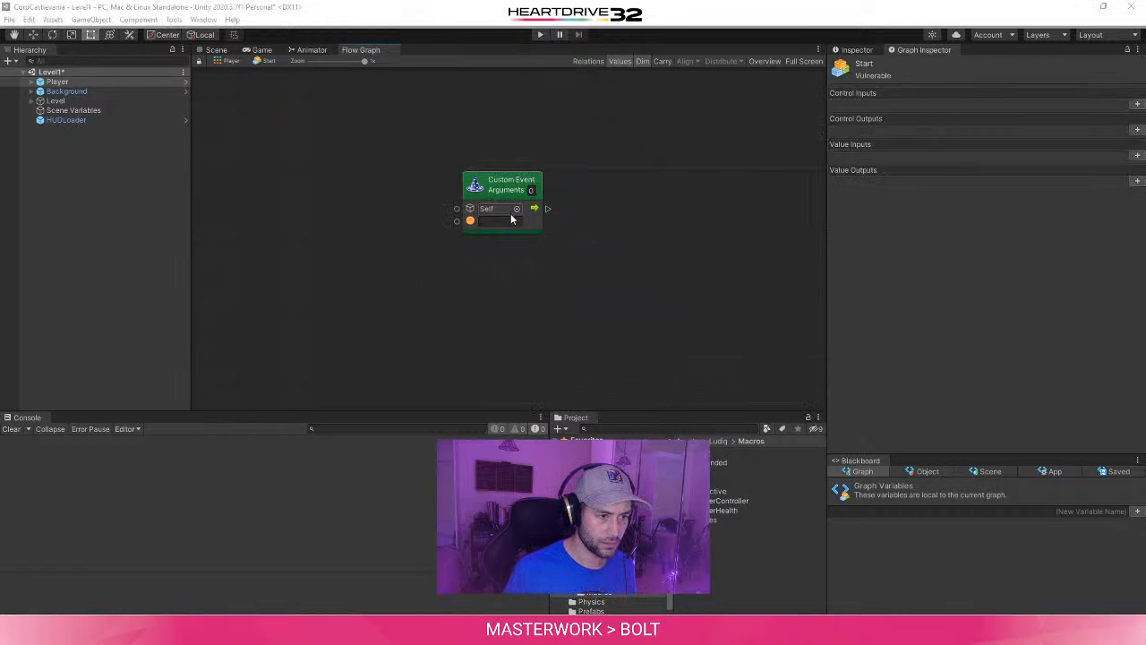
type("Damage")
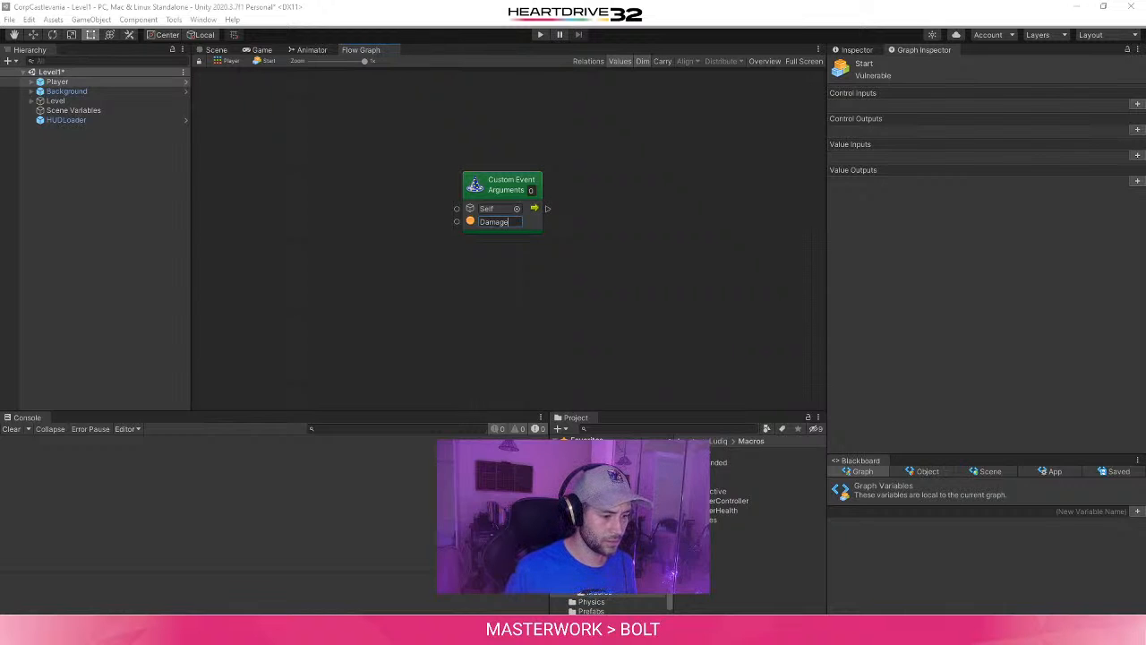
- Check the tutorial's custom event figure and set the Damage event's argument count to 1
mouse_move(347, 629)
left_click(545, 584)
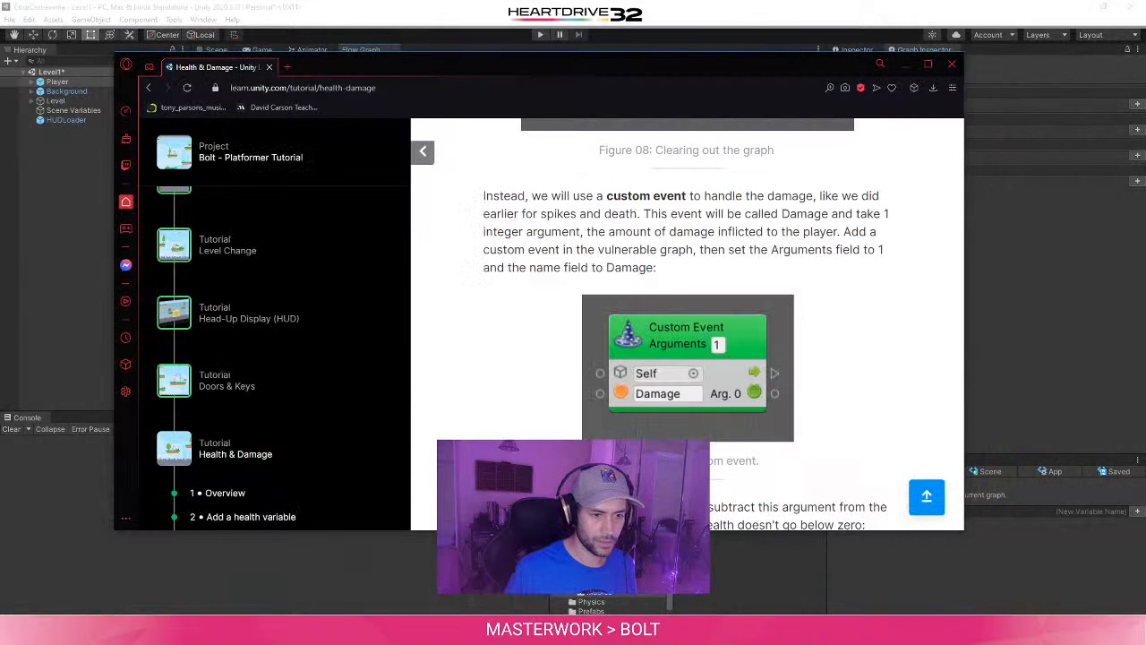
left_click(991, 271)
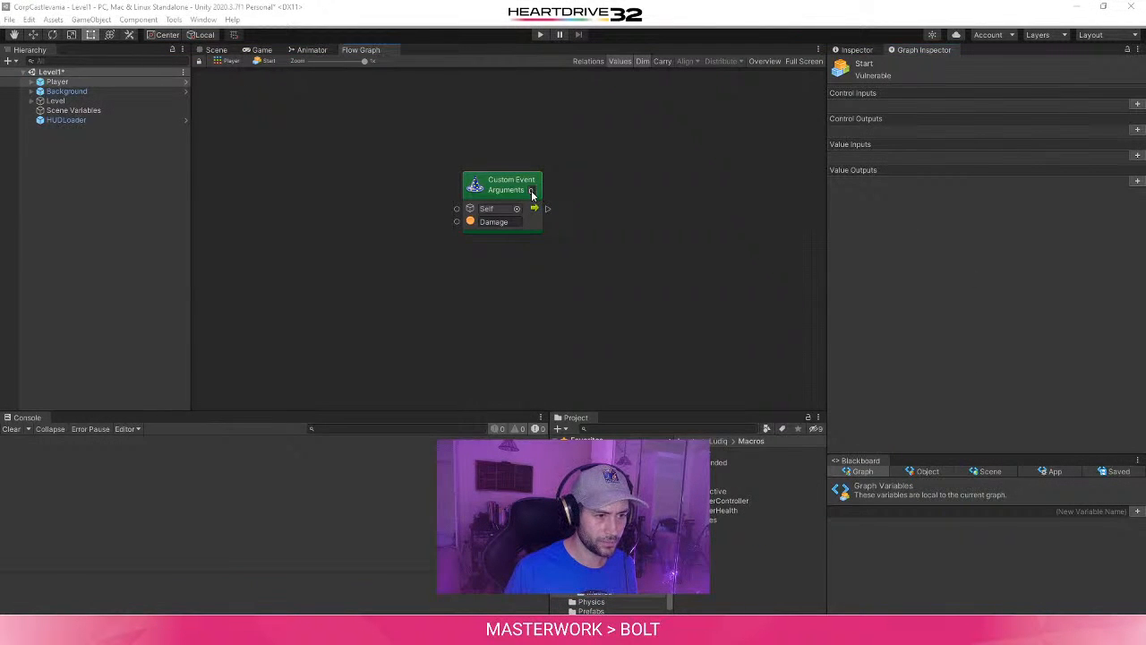
left_click(595, 312)
middle_click_drag(686, 240, 637, 261)
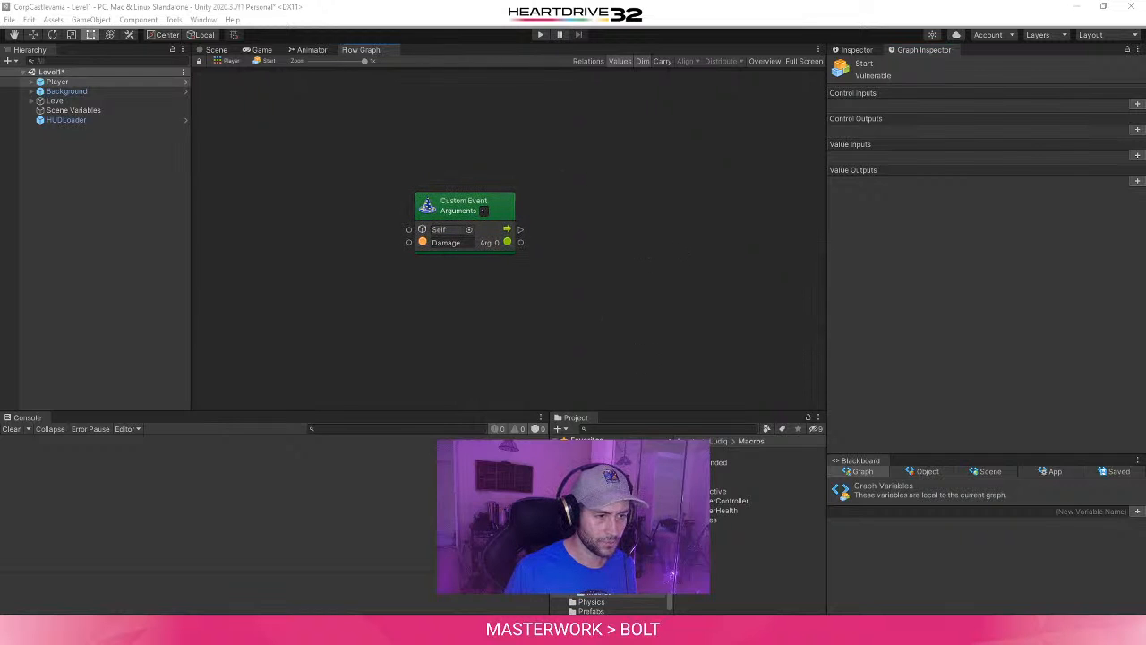
- Read the tutorial's passage and graph figure on subtracting the damage argument from the health variable without going below zero
mouse_move(348, 629)
left_click(406, 581)
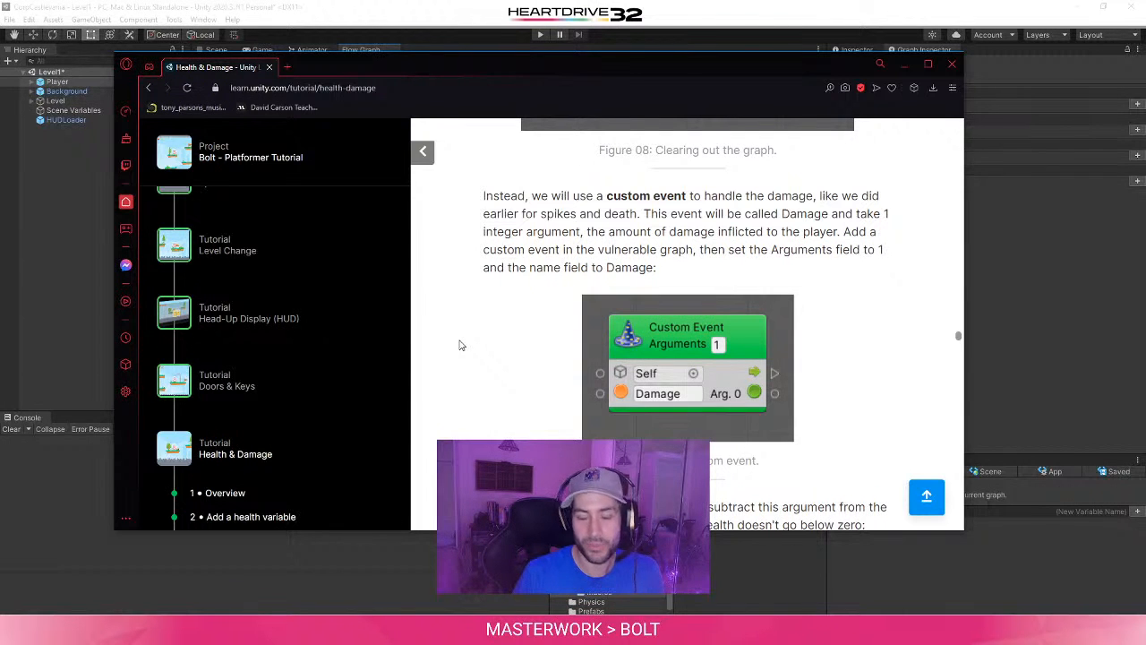
scroll(461, 345, "down", 3)
scroll(458, 343, "down", 1)
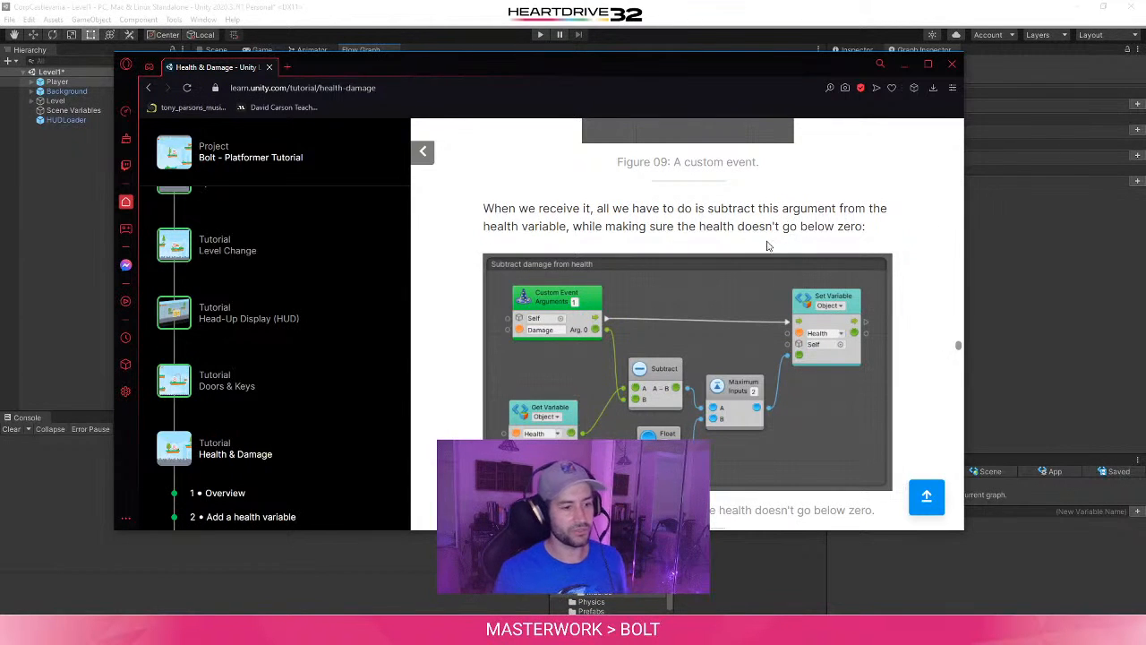
scroll(766, 247, "down", 1)
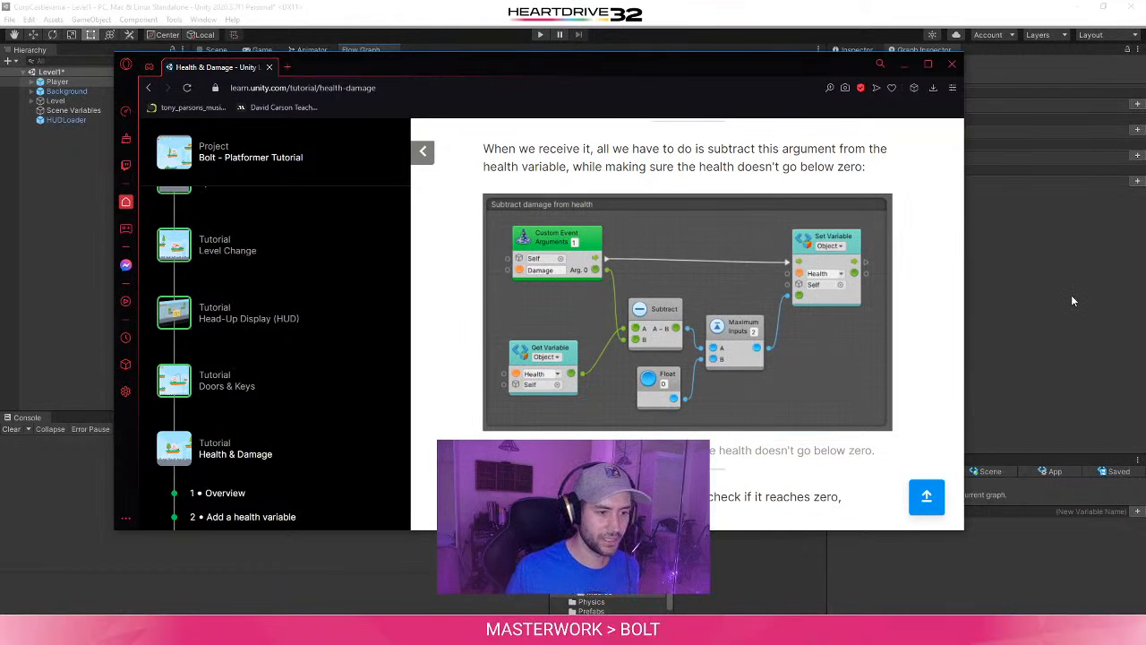
- Add a Get Object Variable unit below the Damage event and set its variable name to Health
left_click(1070, 297)
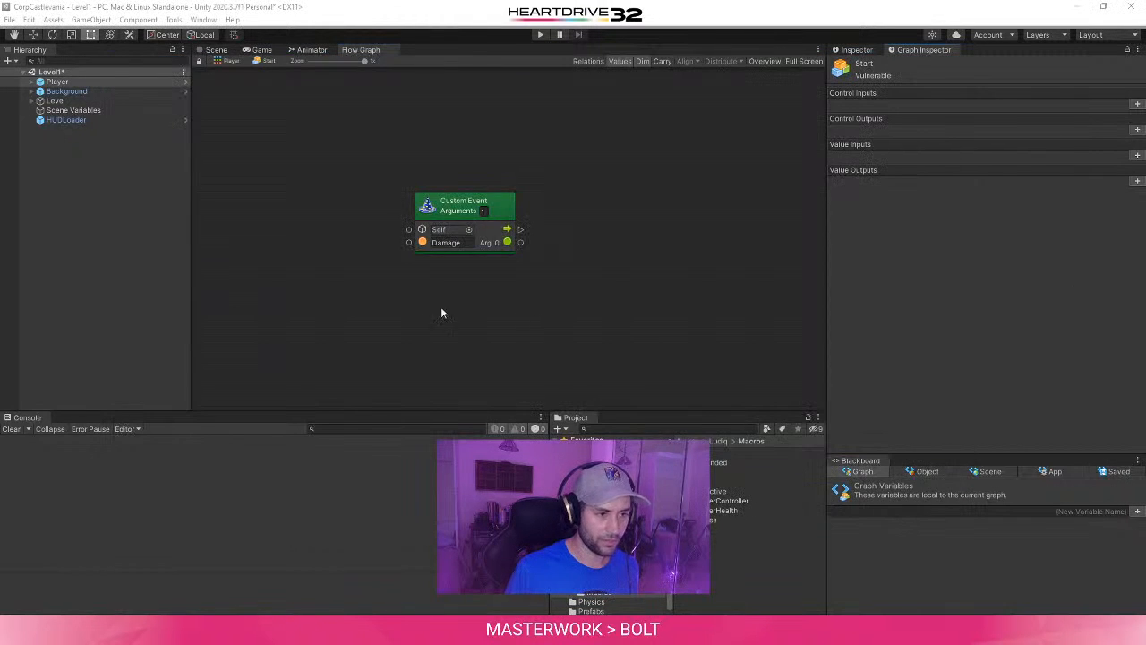
scroll(421, 286, "down", 3)
right_click(453, 304)
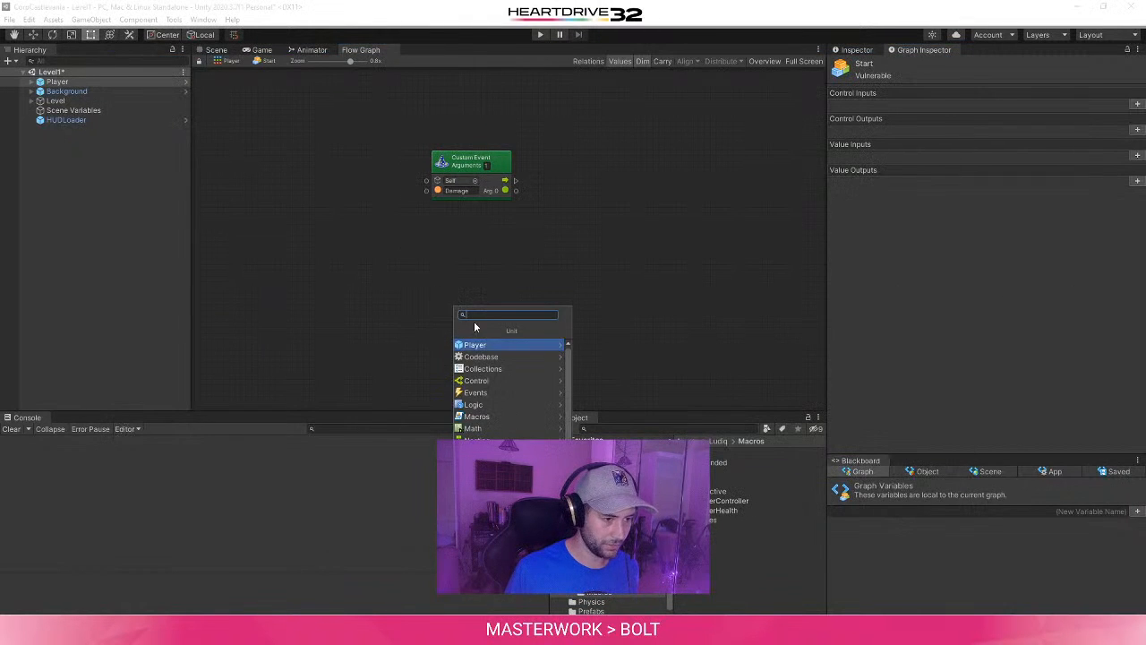
type("Get Object")
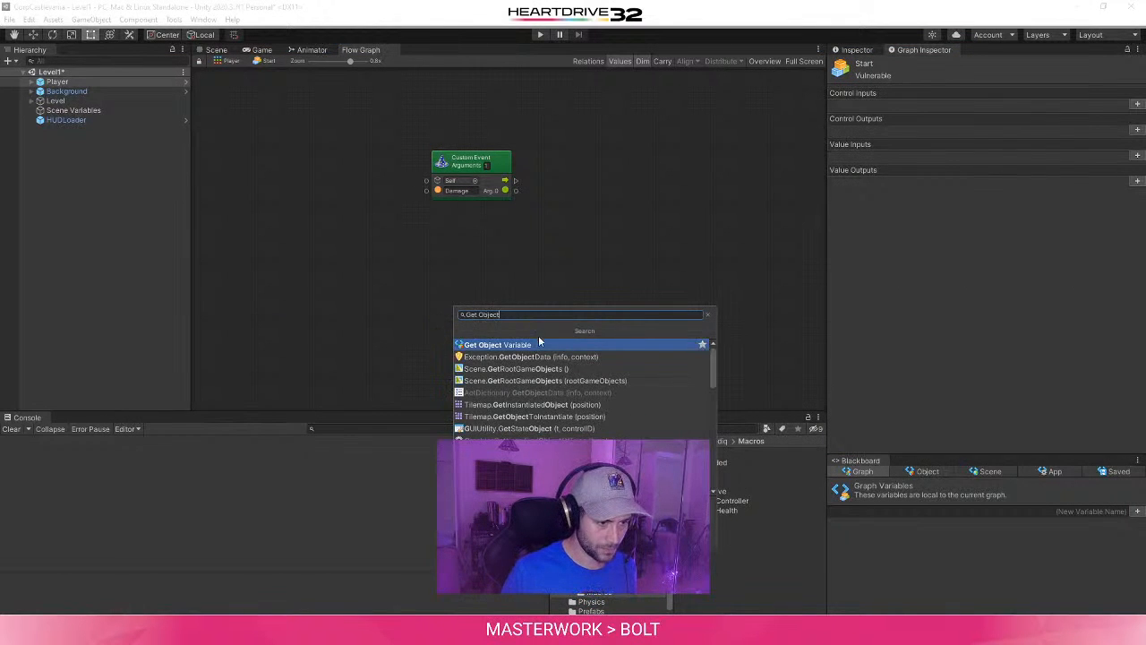
key("Return")
scroll(487, 335, "up", 2)
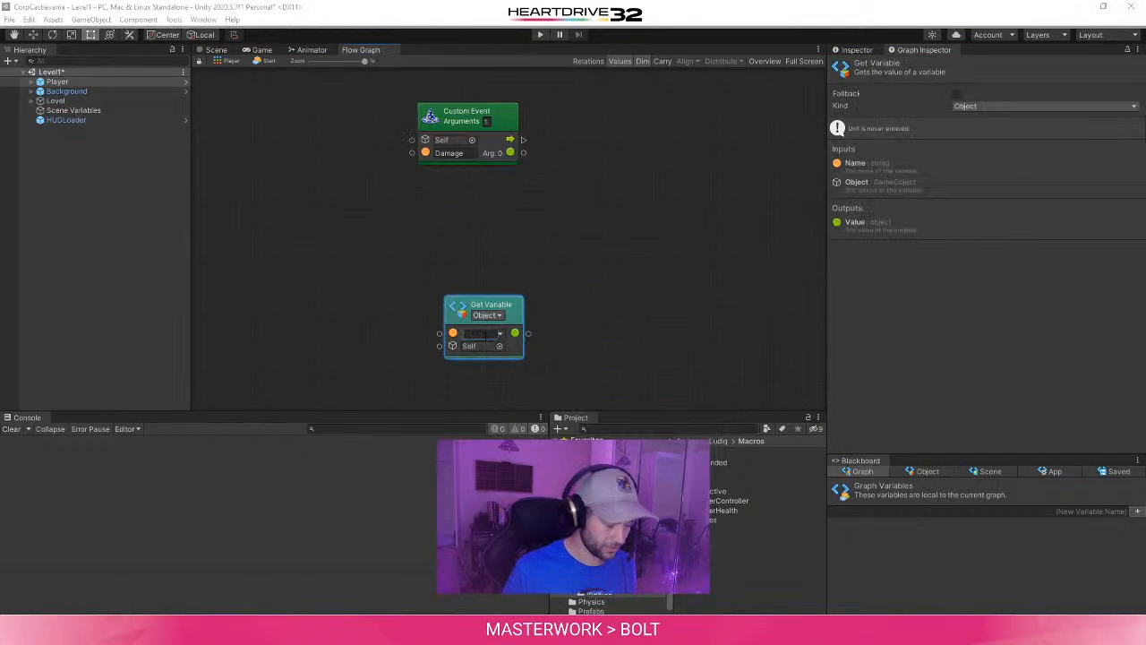
type("Health")
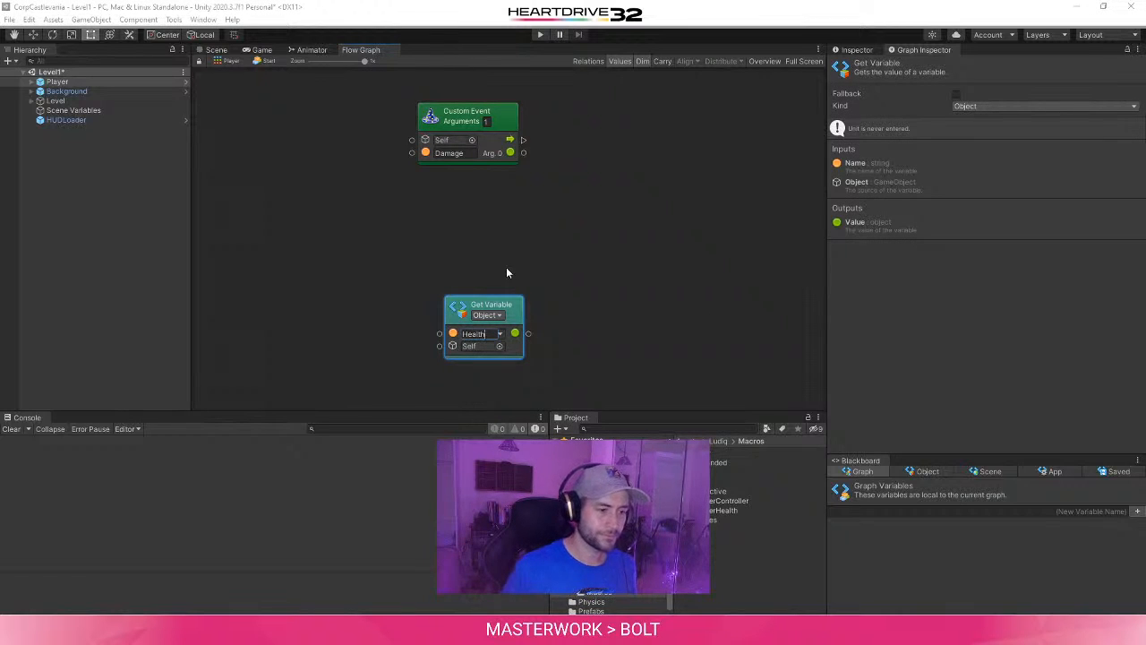
- Add a generic Subtract unit with the Health variable's value wired into its A input
left_click_drag(491, 305, 600, 266)
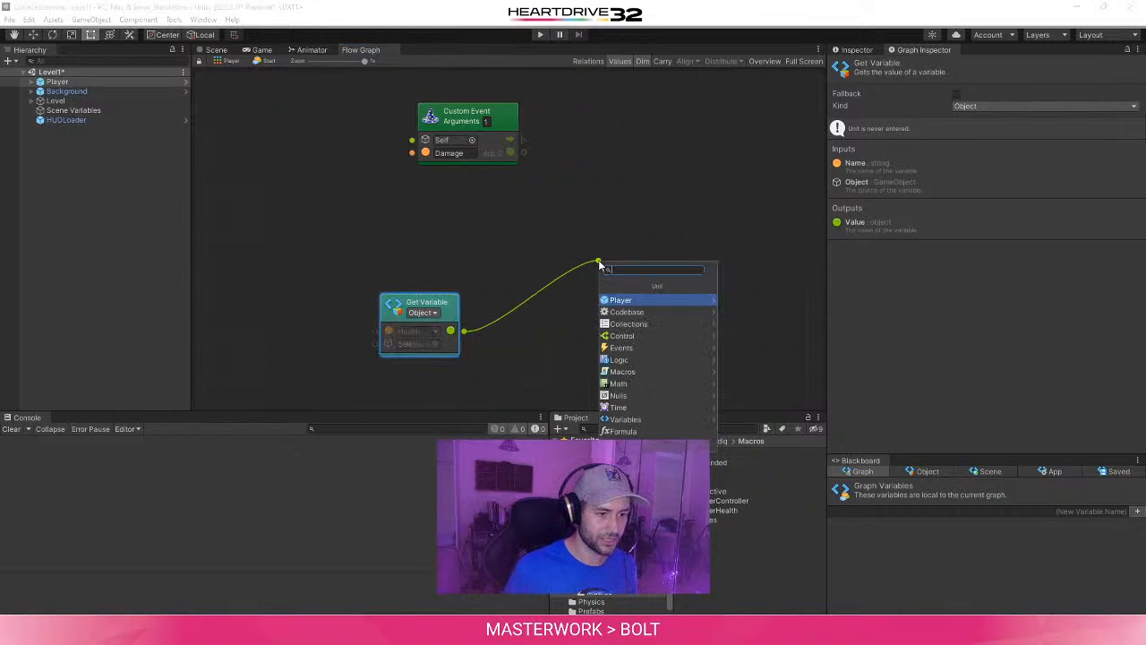
type("Subtr")
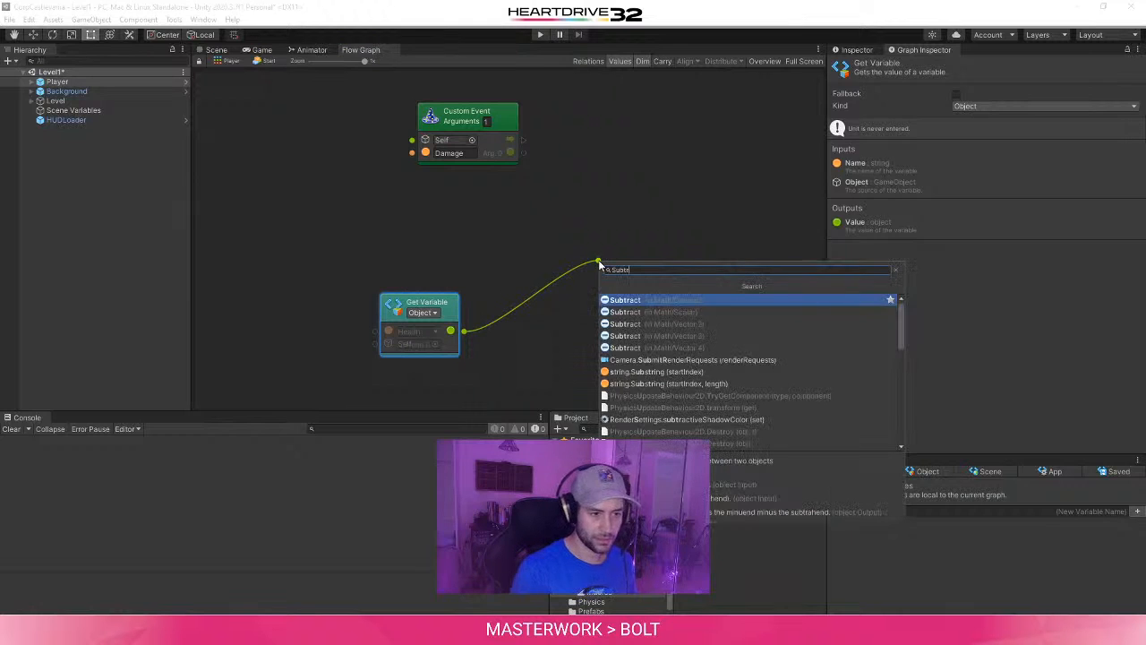
left_click(675, 298)
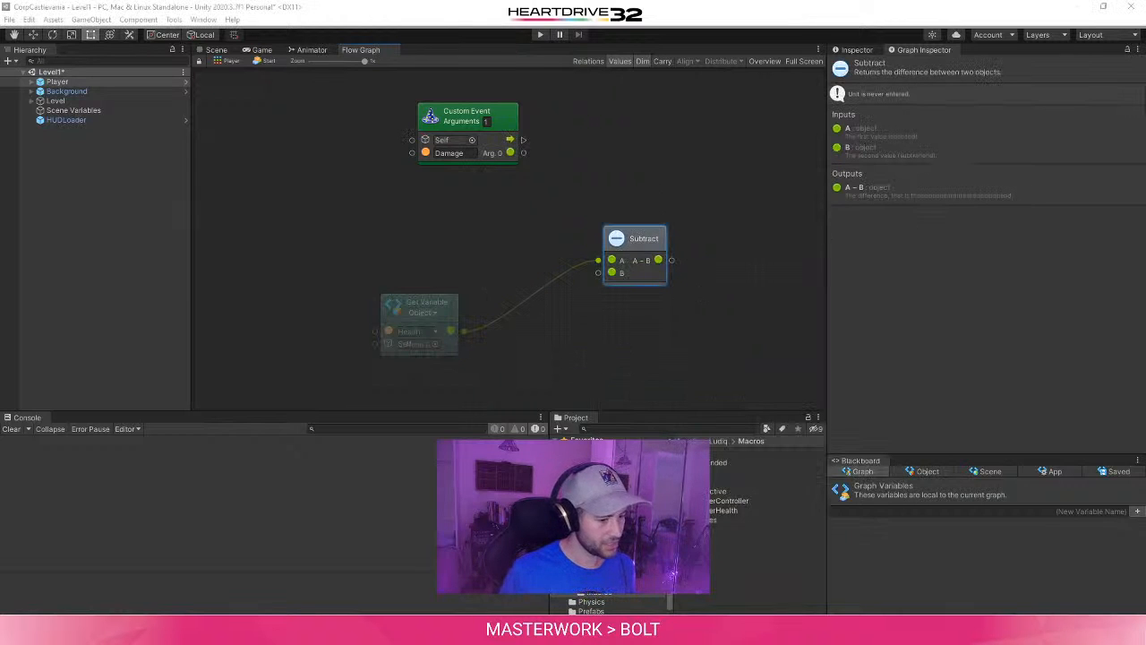
- Check the tutorial's figure and connect the Damage event's Arg. 0 output to the Subtract unit's B input
mouse_move(339, 630)
left_click(400, 581)
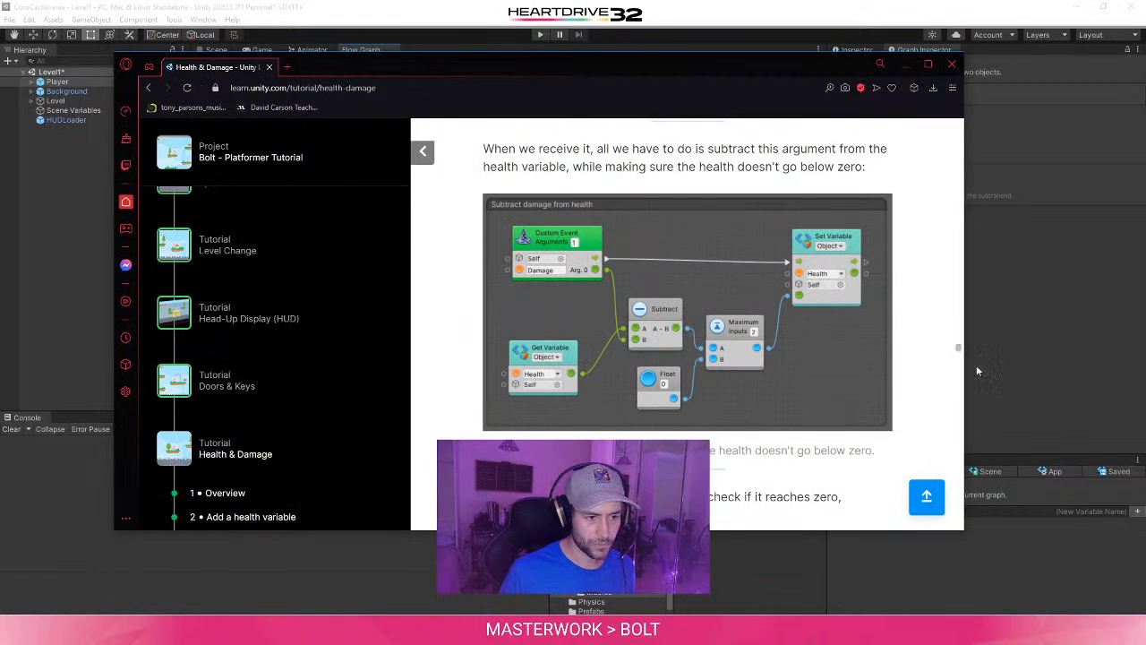
left_click(1057, 318)
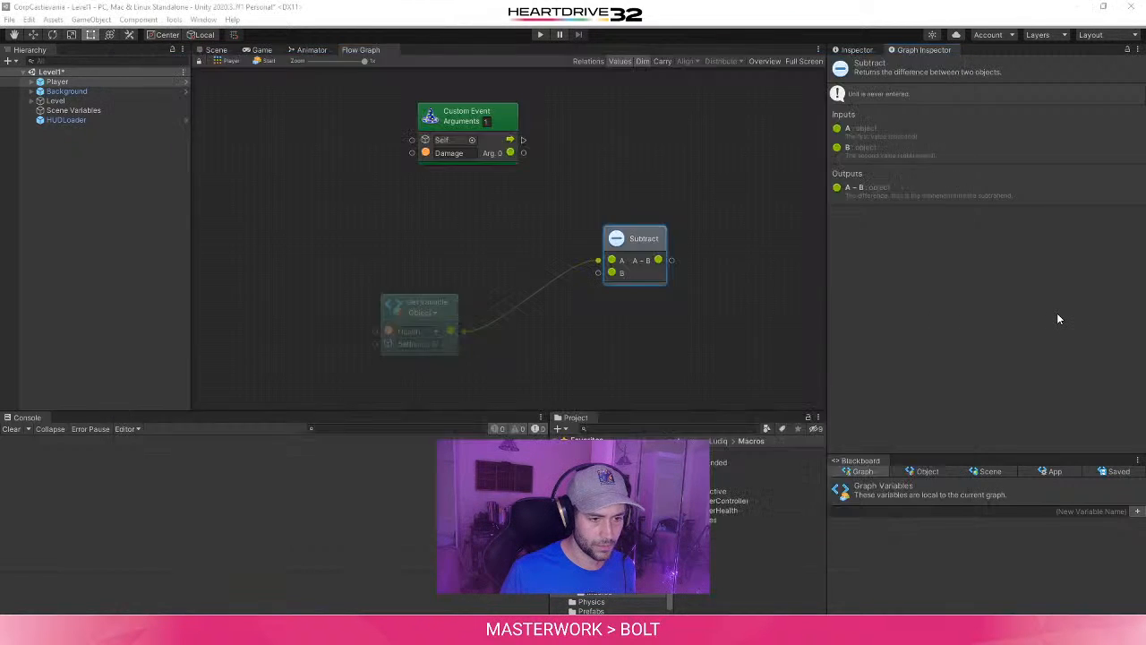
left_click_drag(510, 153, 612, 273)
- Add a scalar Maximum unit with the Subtract unit's A − B result wired into its A input
middle_click_drag(716, 259, 529, 308)
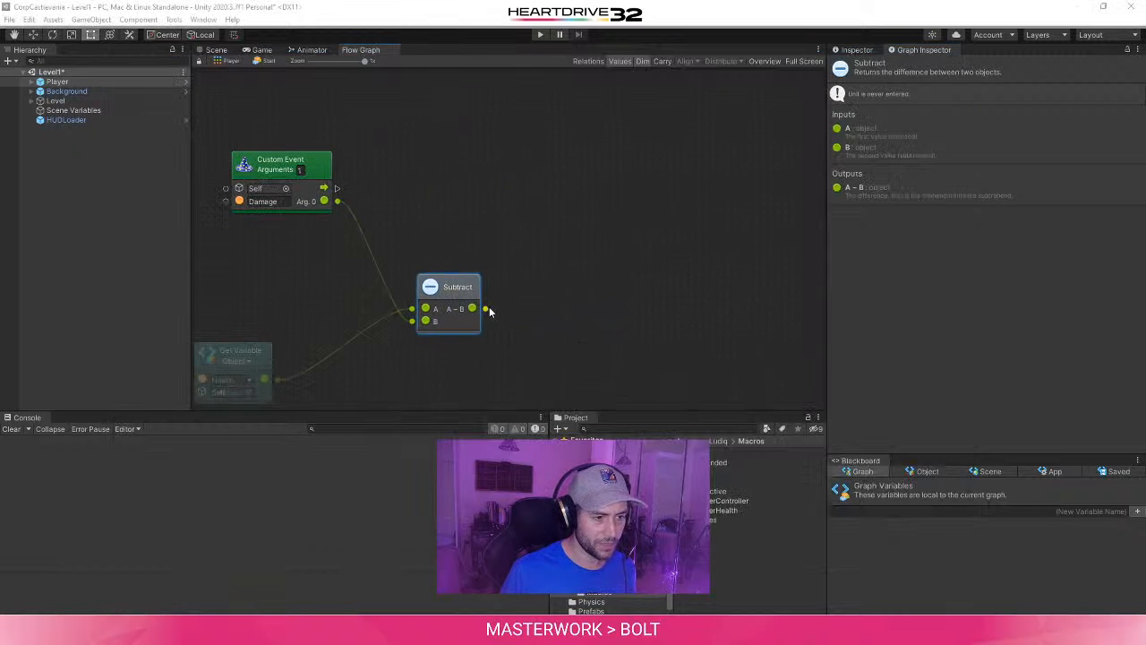
left_click_drag(485, 308, 558, 341)
type("M")
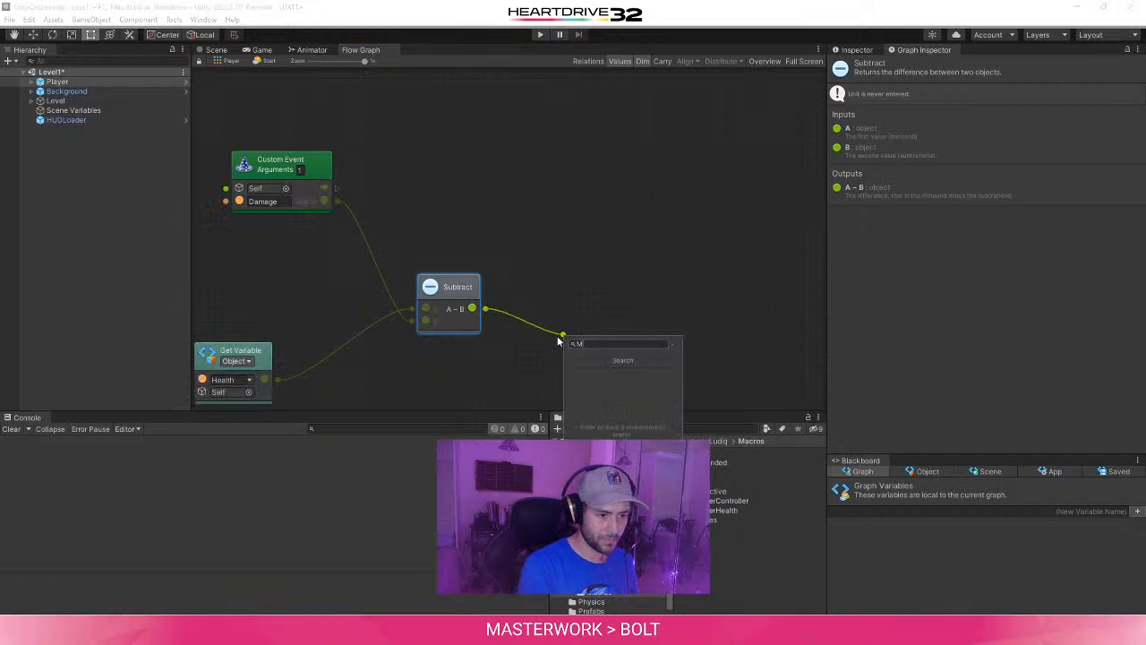
type("aximum")
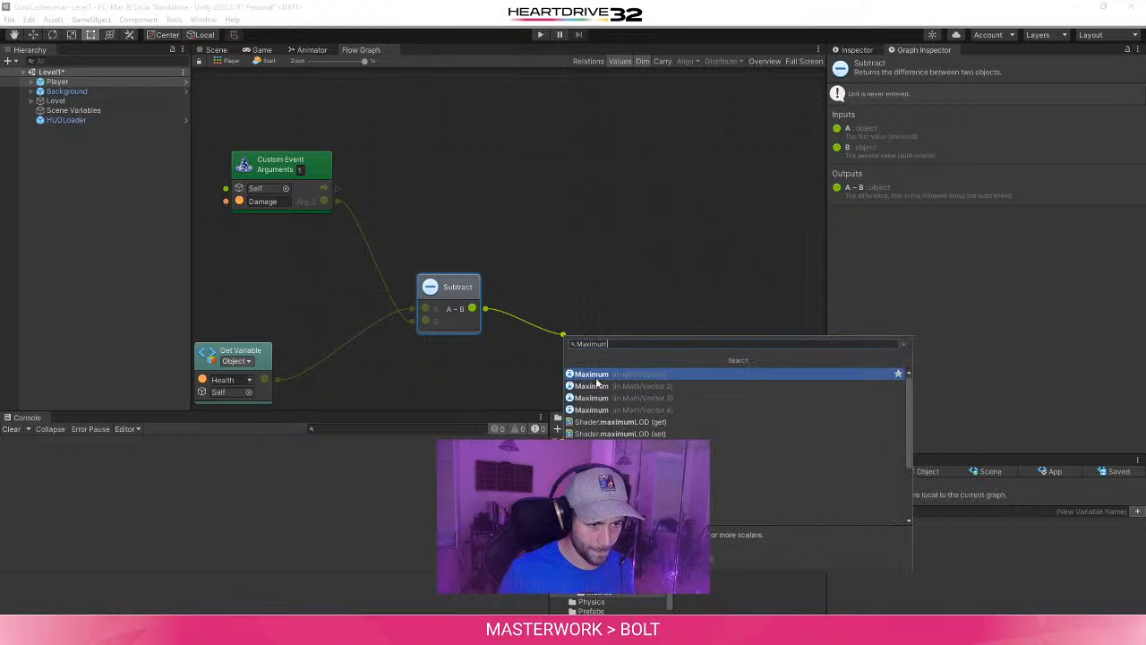
left_click(600, 374)
left_click(607, 379)
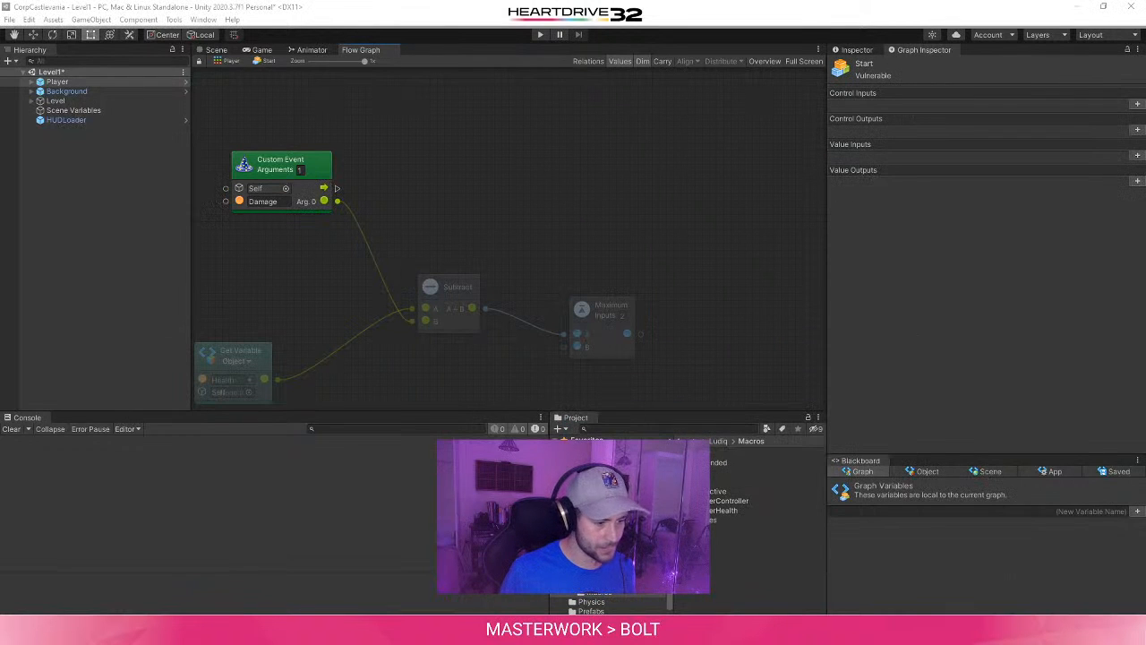
- Check the tutorial's figure and add a float Literal unit of 0, with its output wired into the Maximum unit's B input
mouse_move(360, 630)
left_click(501, 591)
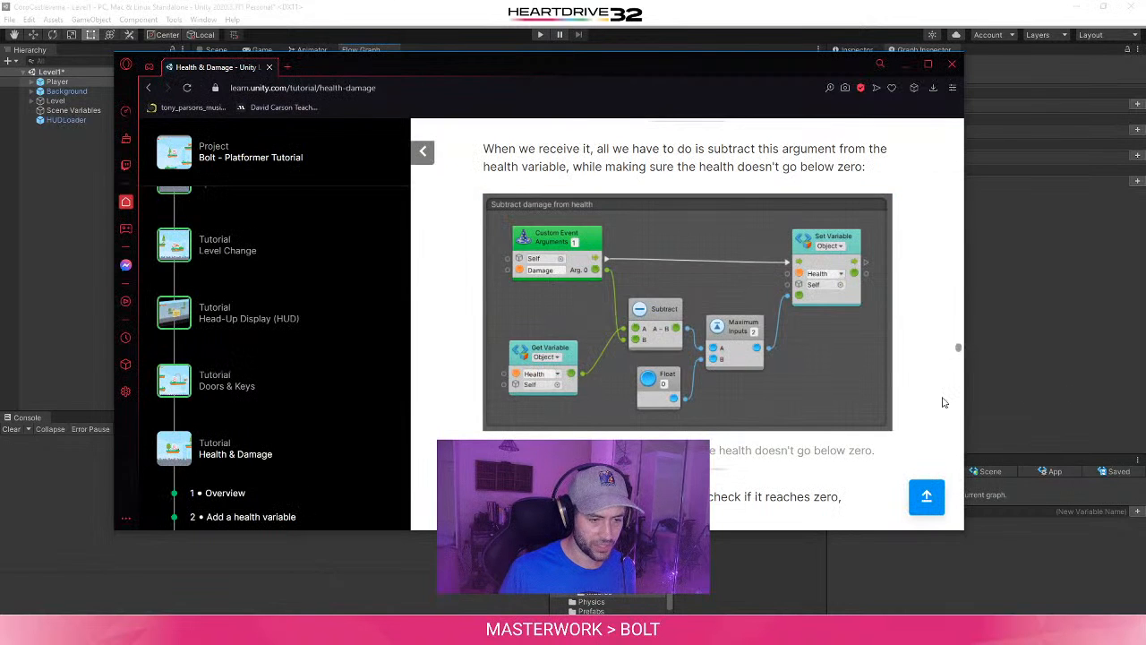
left_click(1047, 260)
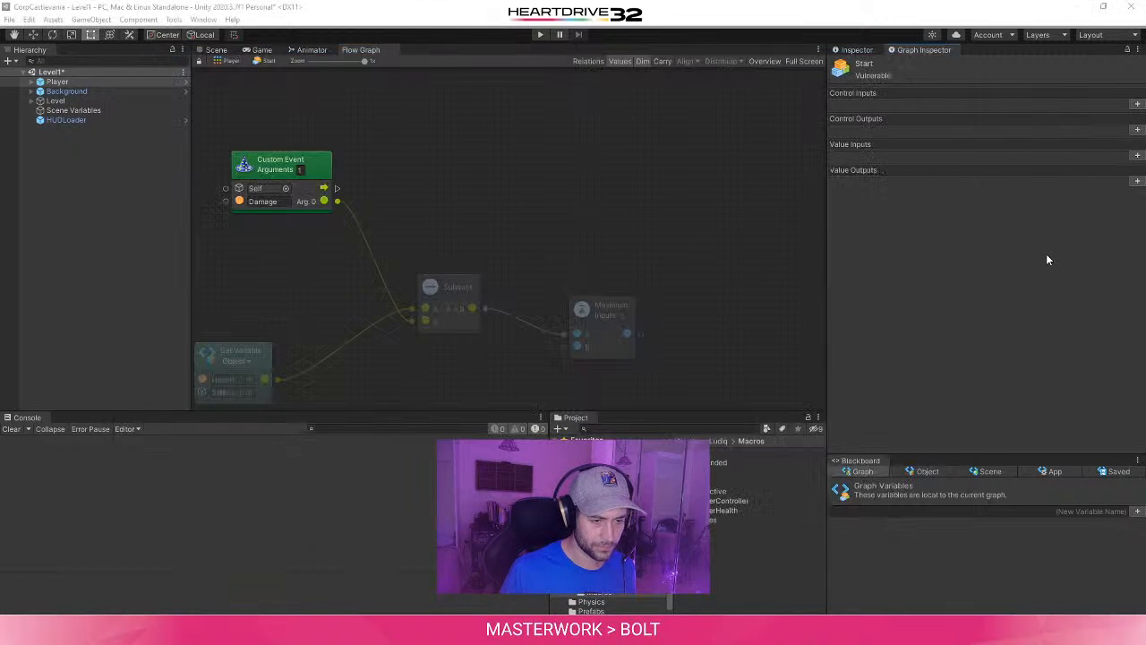
middle_click_drag(465, 390, 445, 323)
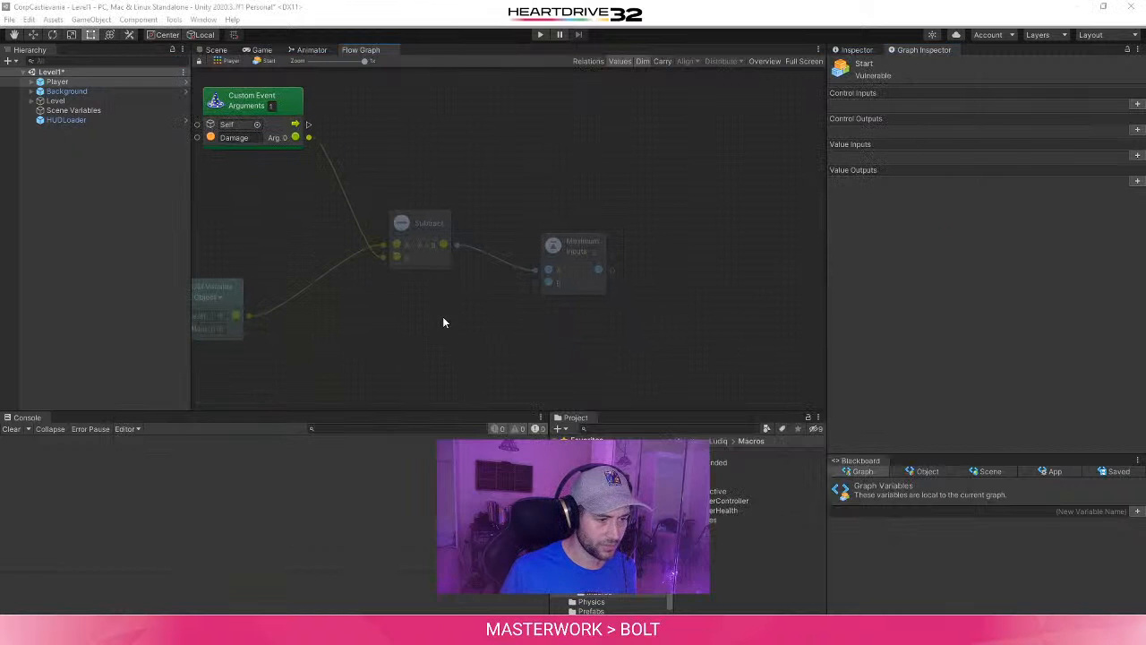
right_click(445, 321)
type("Float")
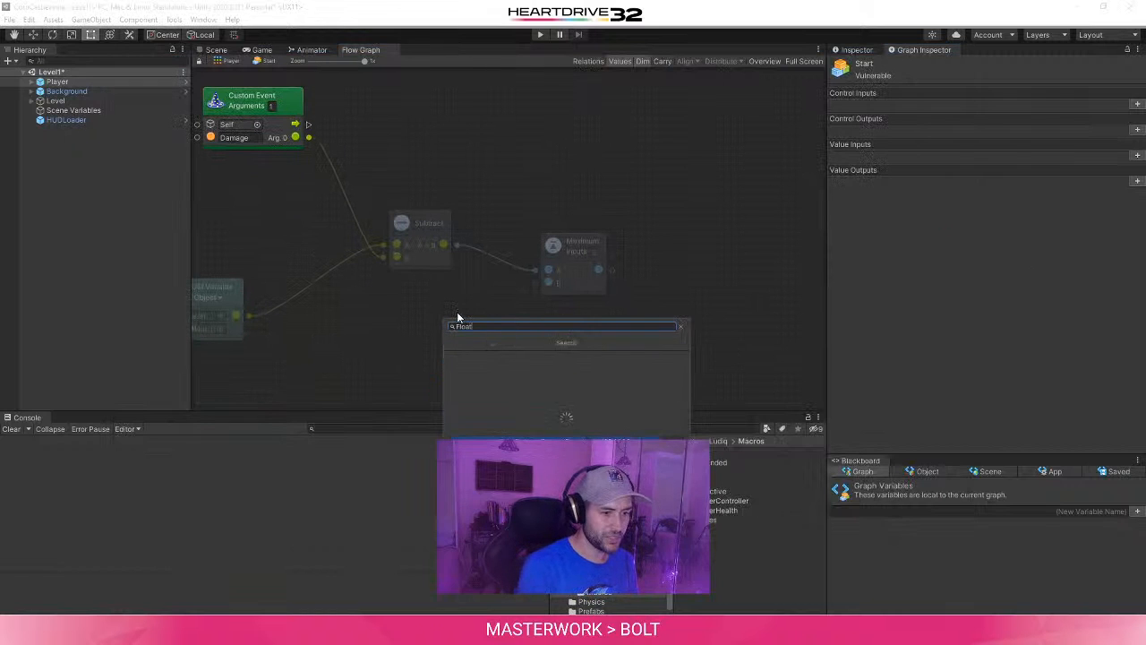
left_click(543, 358)
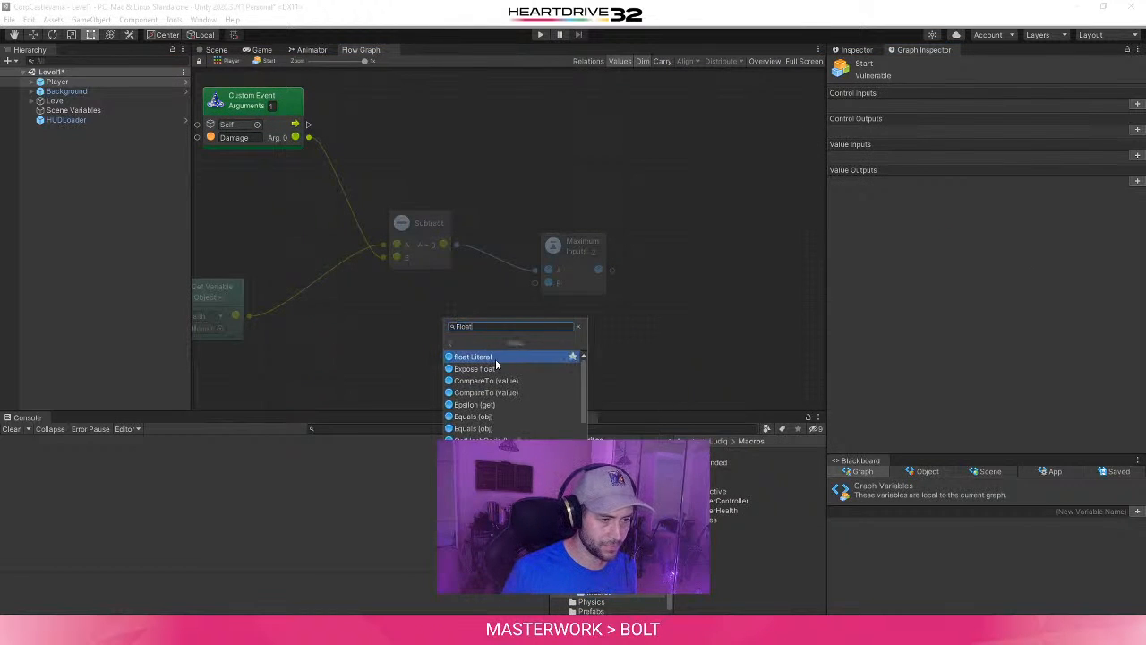
left_click(495, 358)
left_click_drag(483, 352, 539, 288)
middle_click_drag(662, 277, 615, 362)
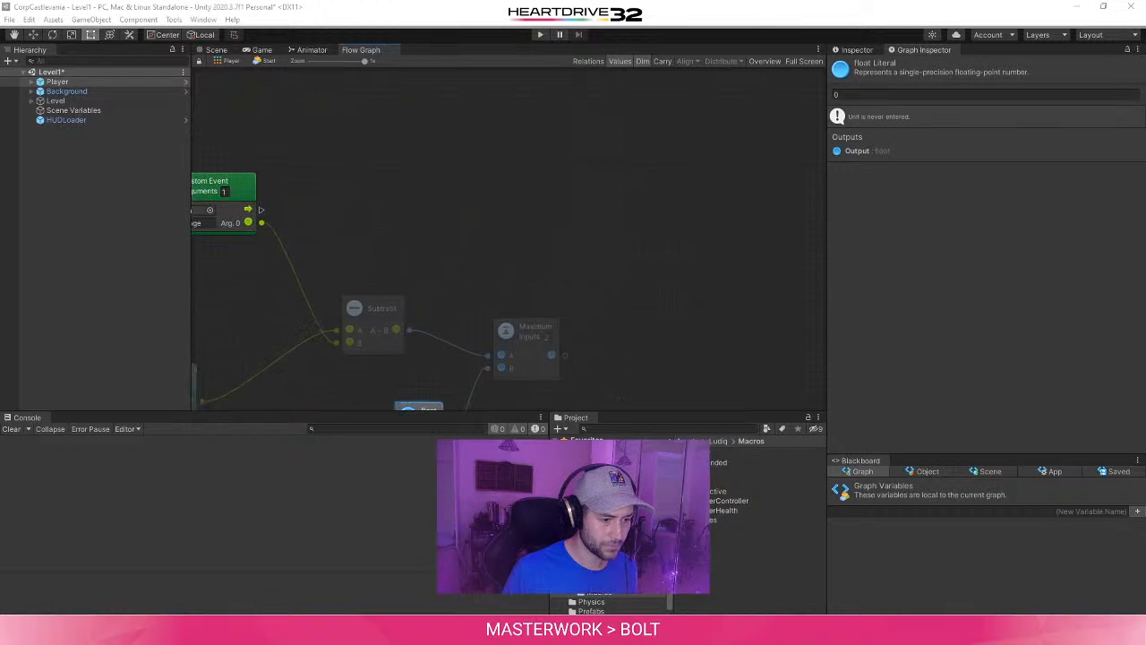
- Add a Set Object Variable unit fed by the Maximum unit's result and set its variable name to Health
left_click(401, 573)
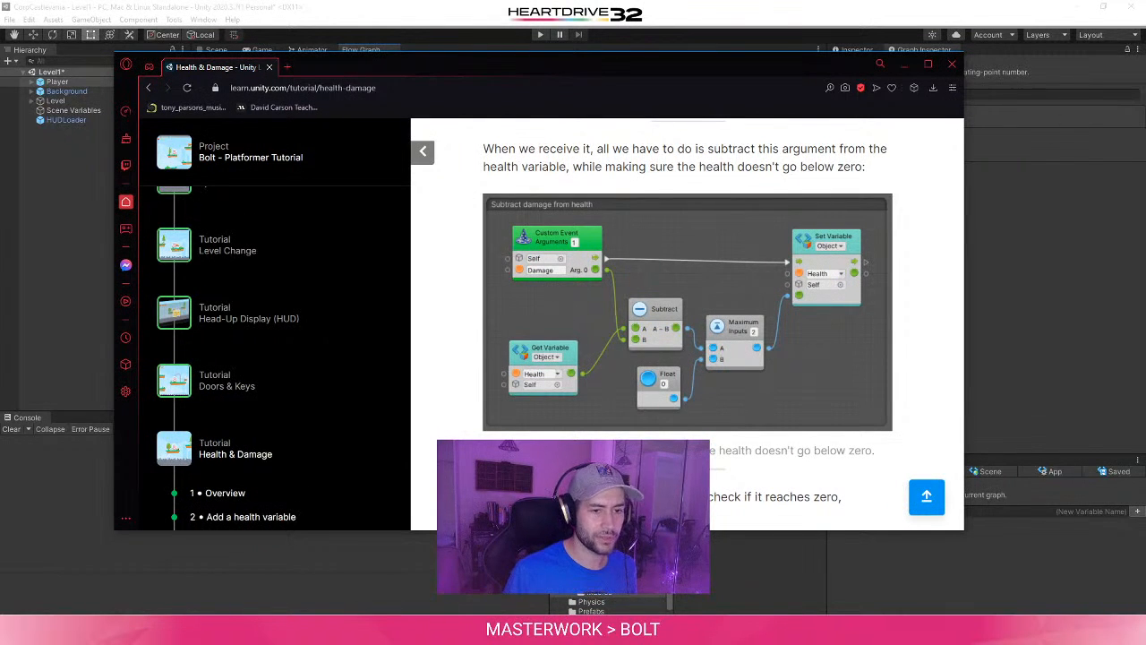
left_click(1060, 337)
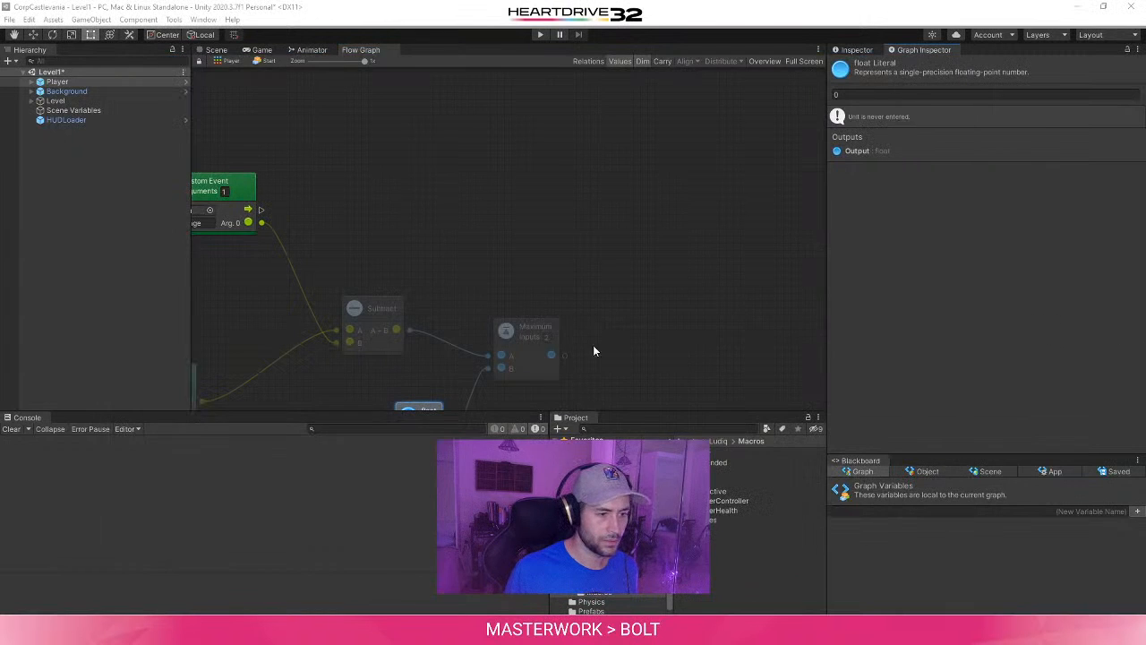
left_click_drag(564, 354, 607, 235)
type("S")
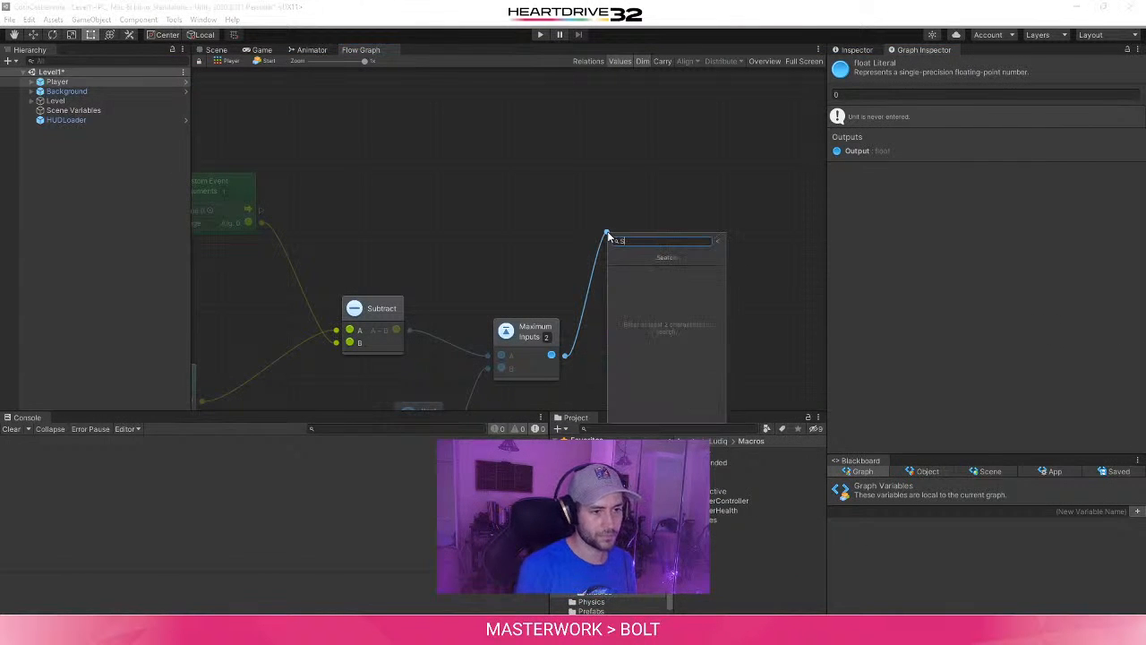
type("et Object")
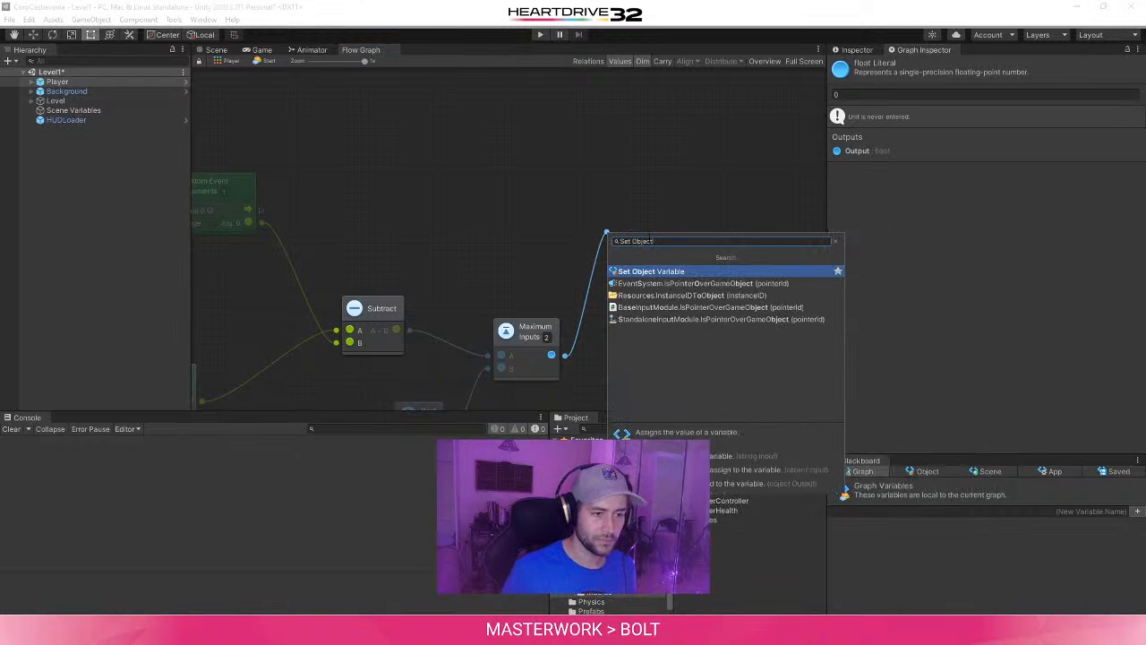
left_click(650, 271)
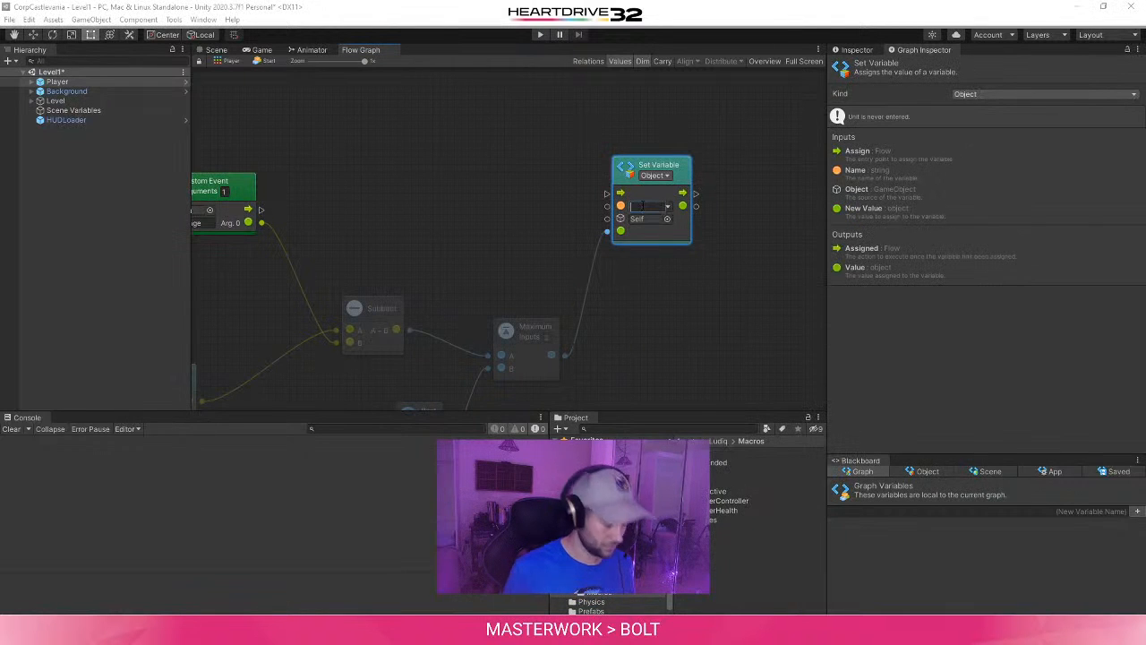
type("Health")
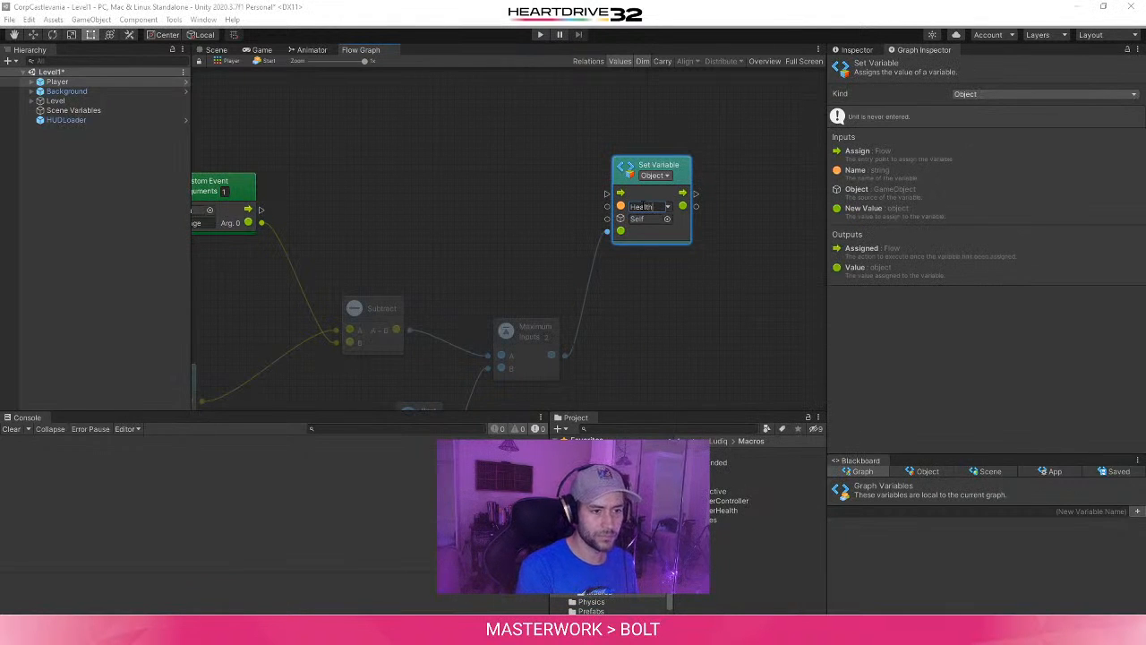
left_click(667, 413)
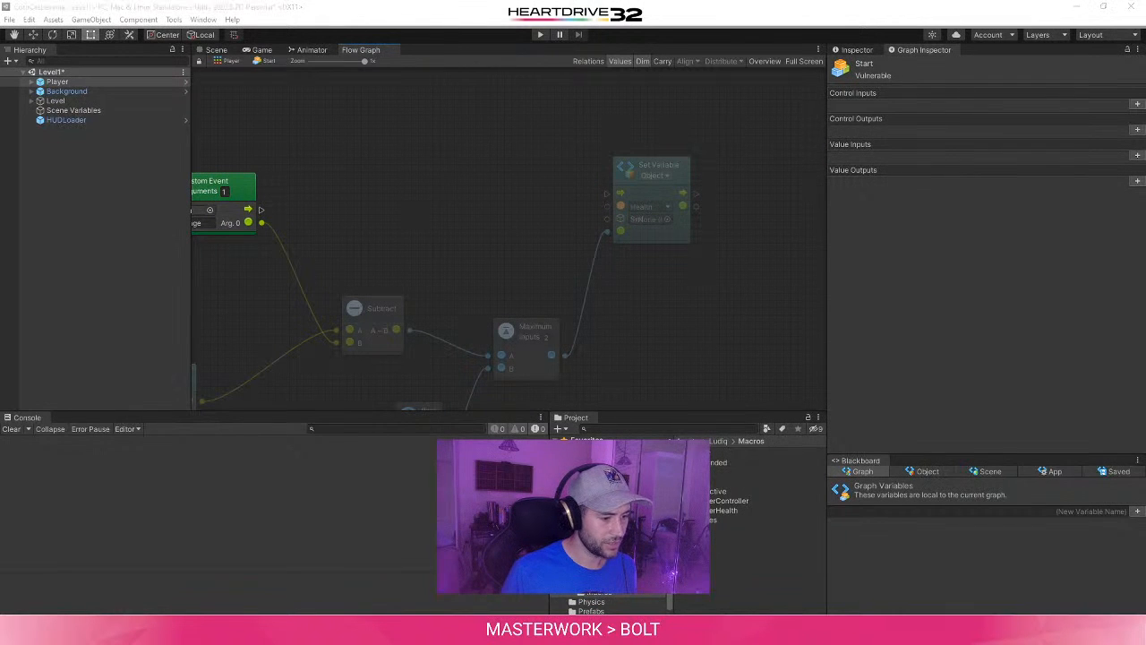
- Check the tutorial's figure and connect the Damage event's trigger output to the Set Variable unit's flow input
mouse_move(324, 631)
left_click(490, 582)
key("alt+Tab")
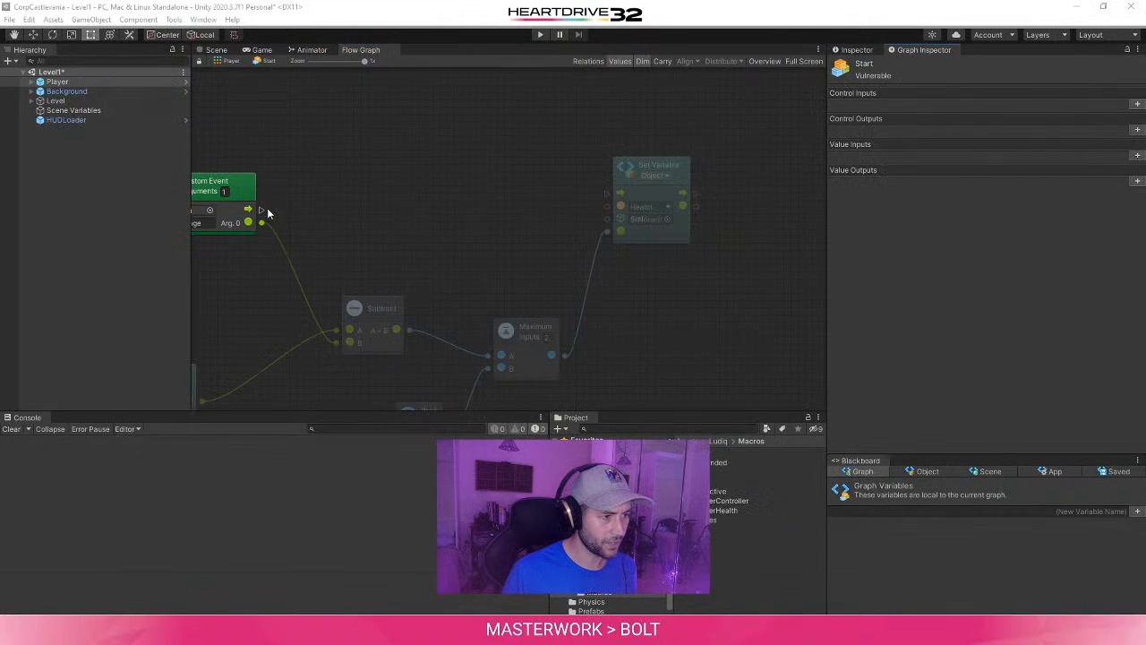
left_click_drag(260, 209, 610, 196)
middle_click_drag(438, 243, 524, 196)
scroll(641, 172, "down", 1)
middle_click_drag(433, 200, 581, 185)
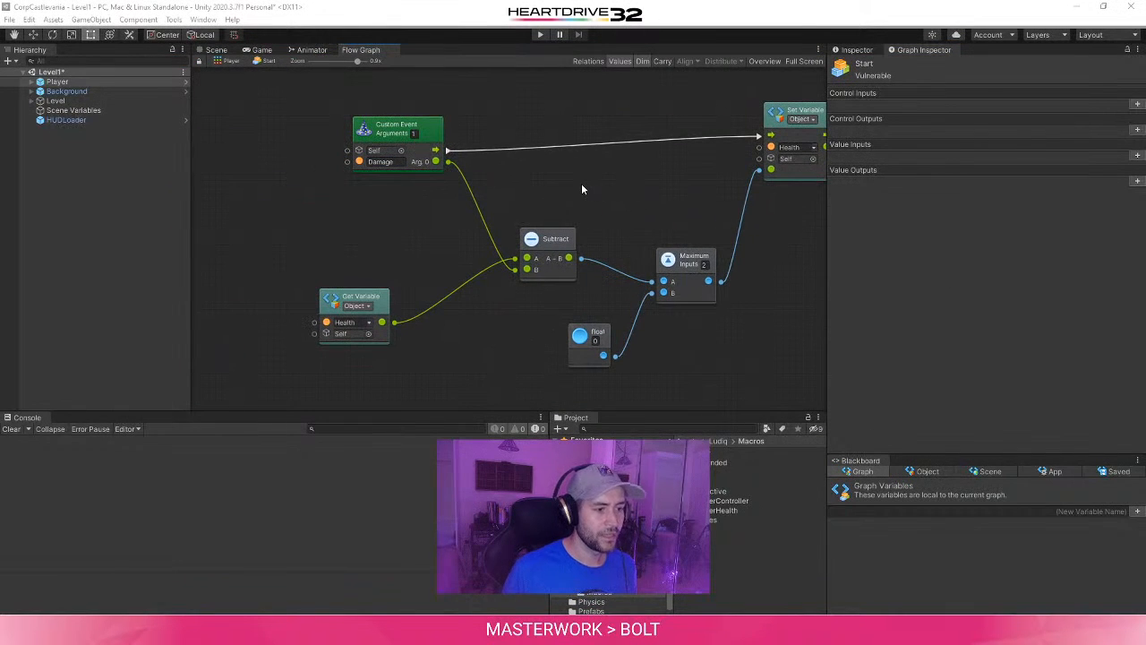
- Tidy the graph by moving the Get Variable unit and the Damage event closer to the Subtract unit
left_click(357, 330)
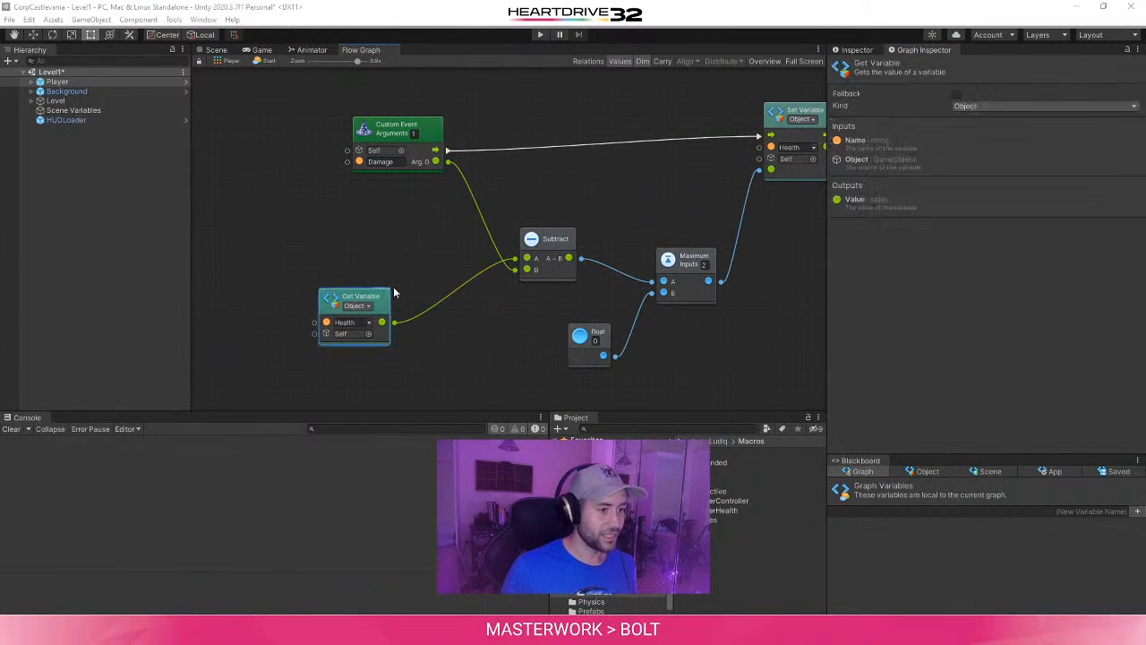
left_click_drag(356, 331, 393, 325)
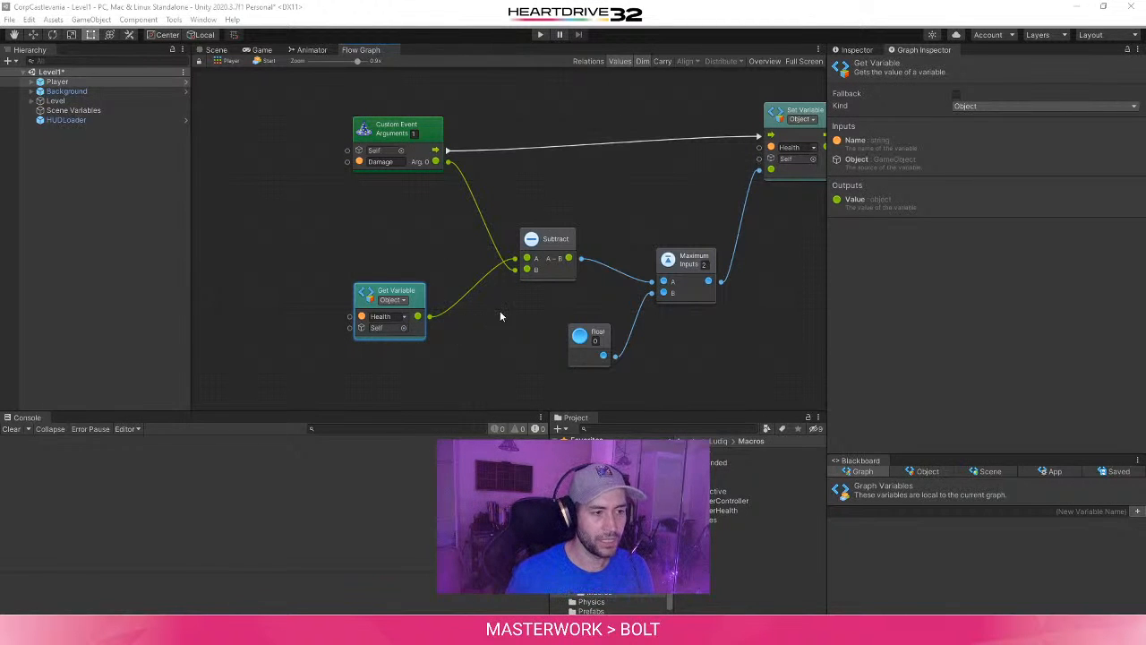
middle_click_drag(502, 315, 481, 345)
left_click(399, 156)
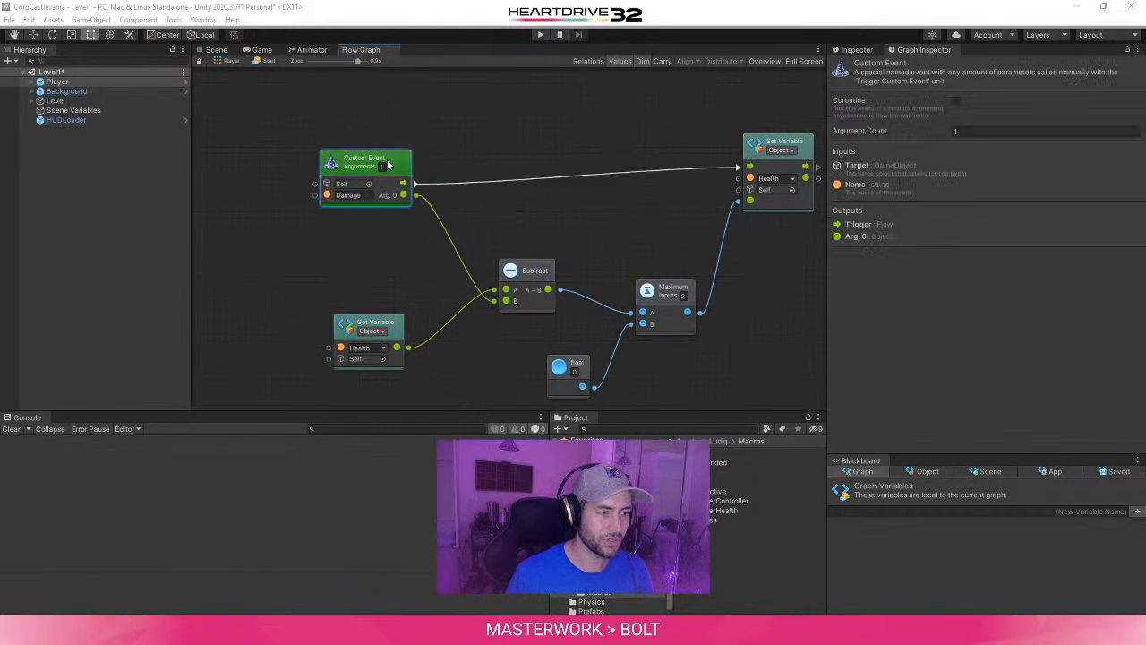
left_click_drag(399, 156, 408, 170)
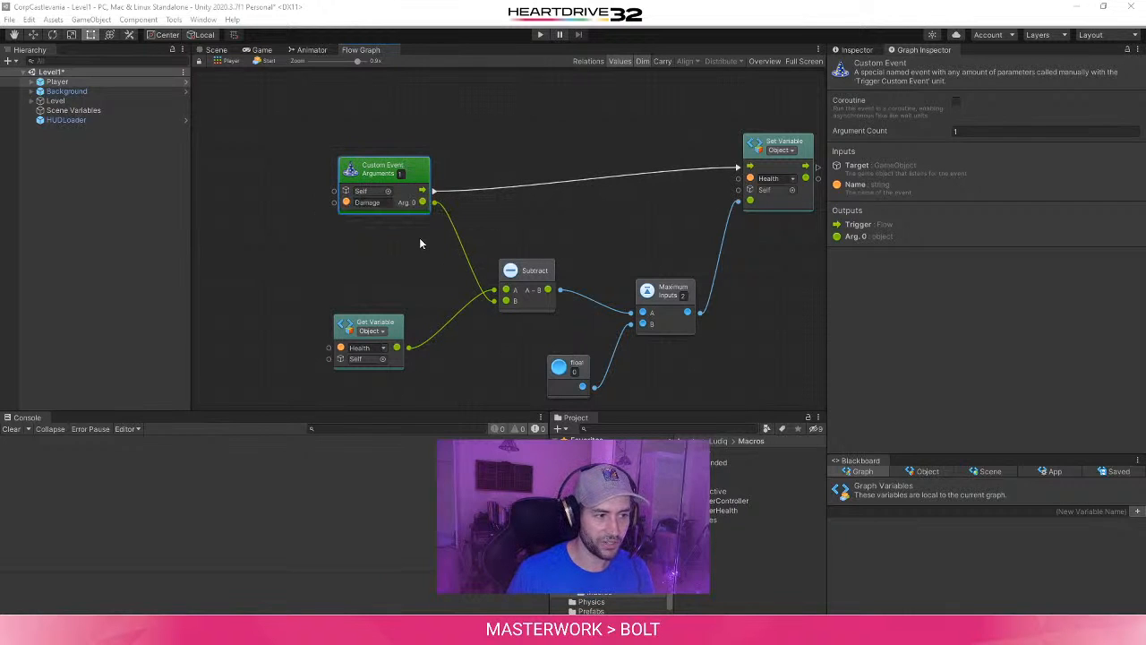
middle_click_drag(392, 282, 343, 286)
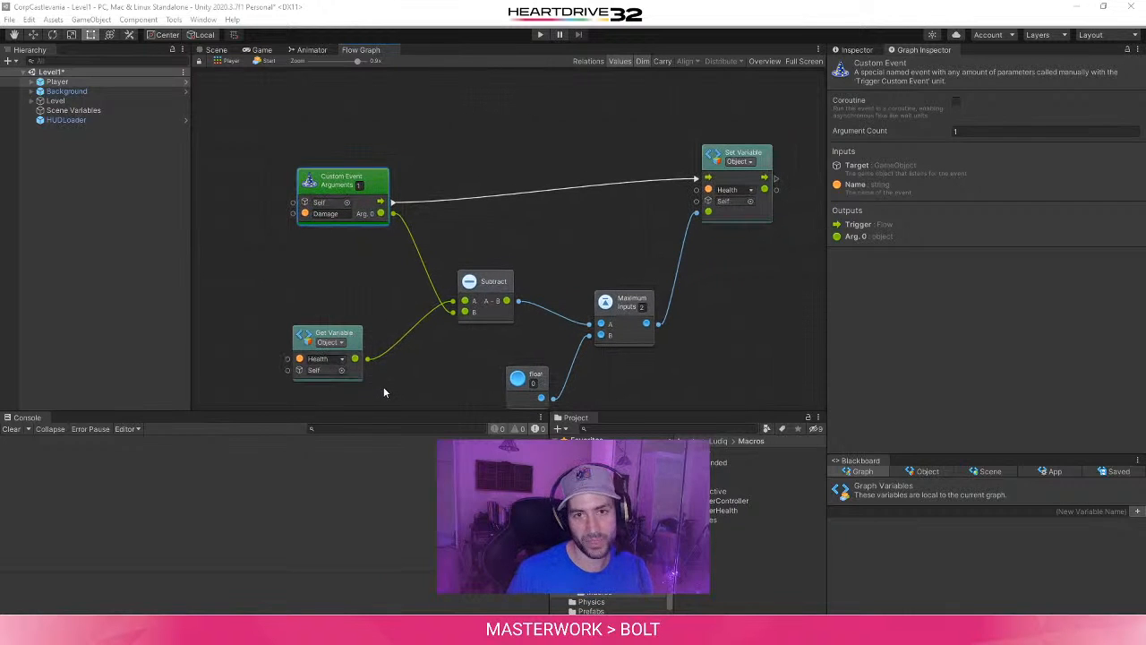
middle_click_drag(383, 386, 310, 335)
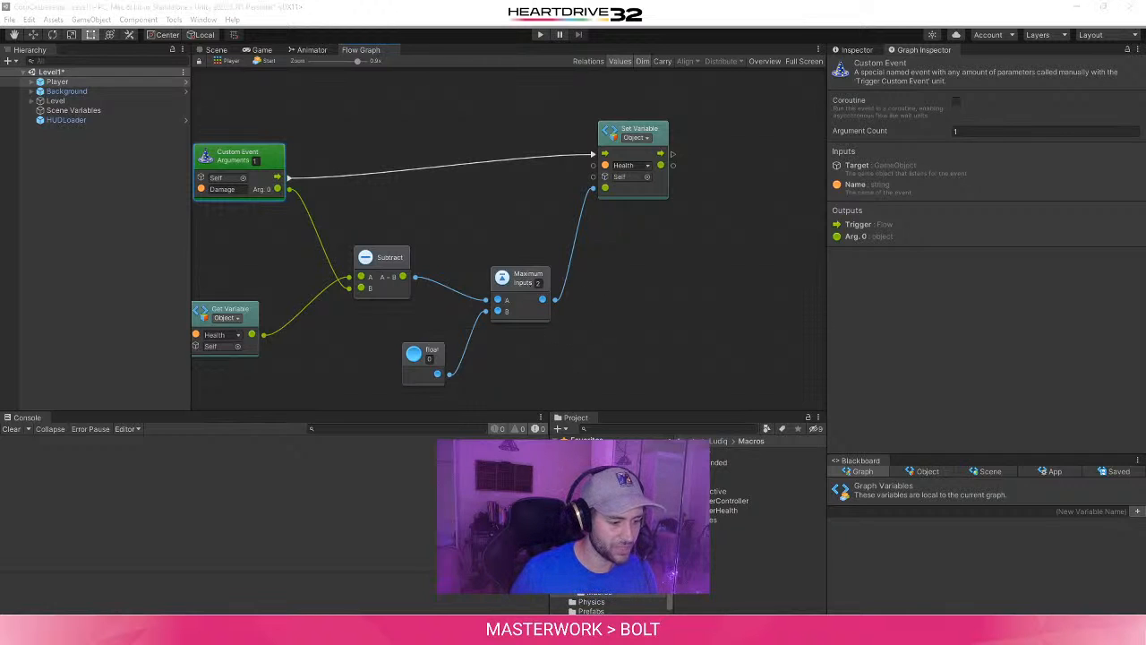
- Read the tutorial's next part on checking whether health reaches zero, and study the graph for the Death and Hurt branches
mouse_move(270, 631)
left_click(515, 582)
scroll(463, 434, "down", 1)
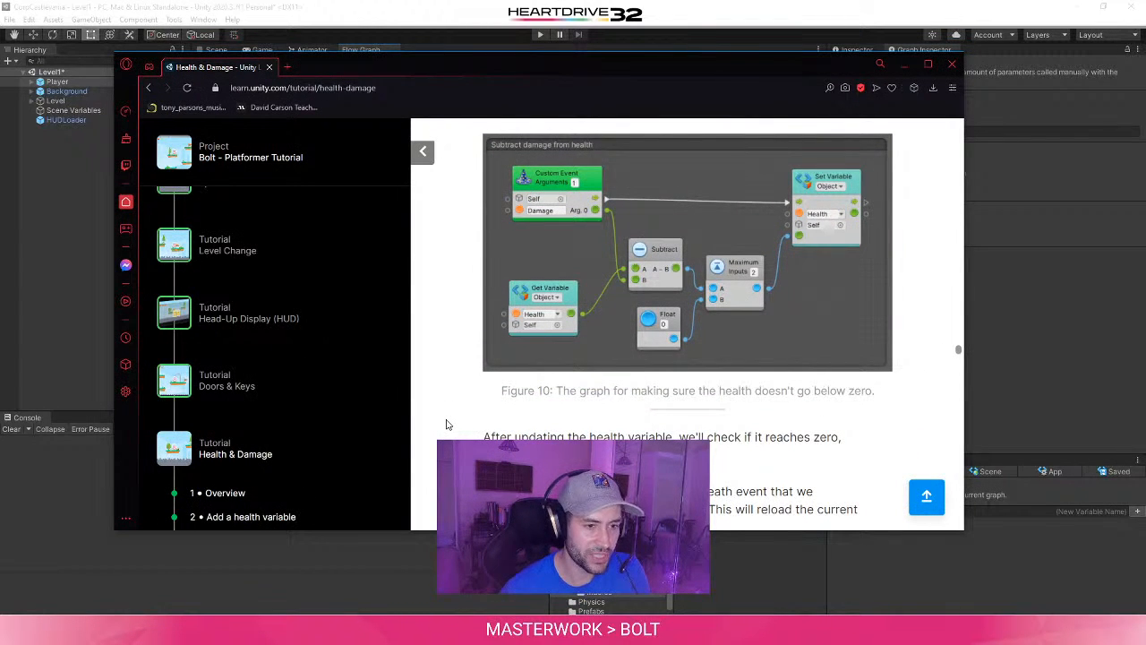
scroll(448, 425, "down", 2)
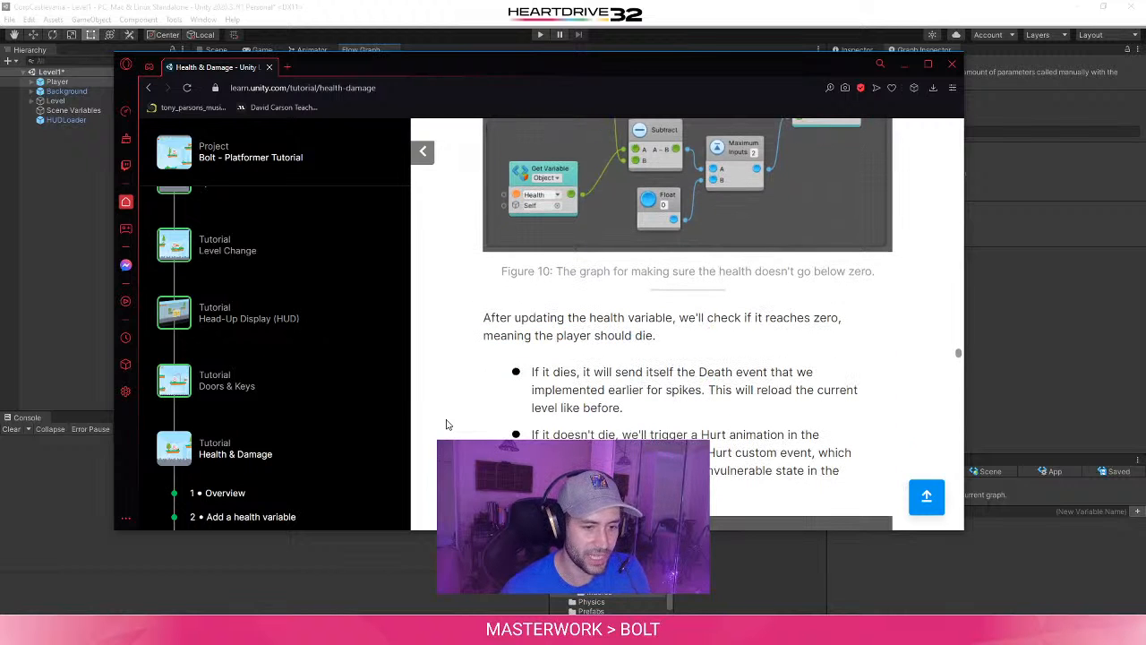
scroll(448, 425, "up", 1)
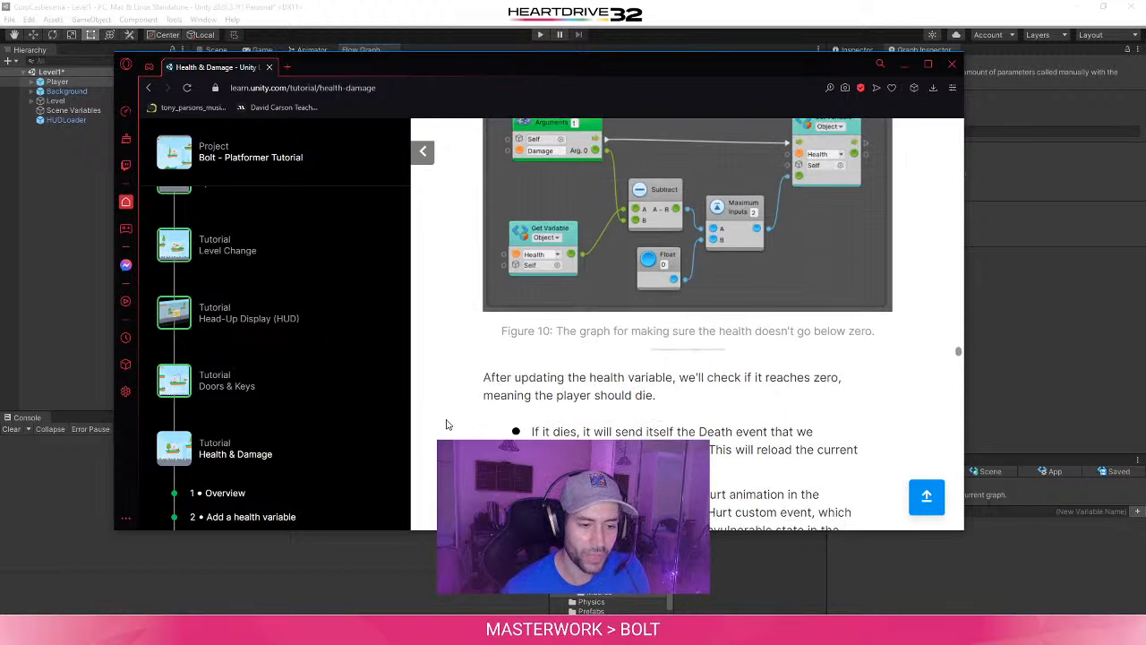
scroll(448, 424, "down", 1)
scroll(447, 424, "down", 1)
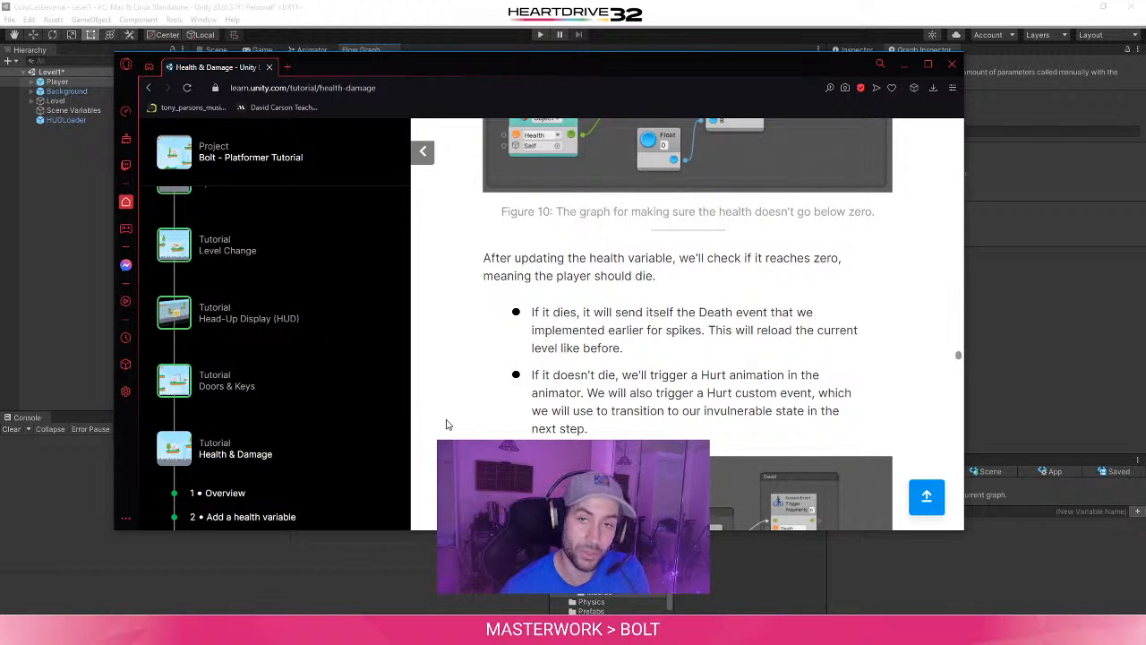
scroll(448, 424, "down", 3)
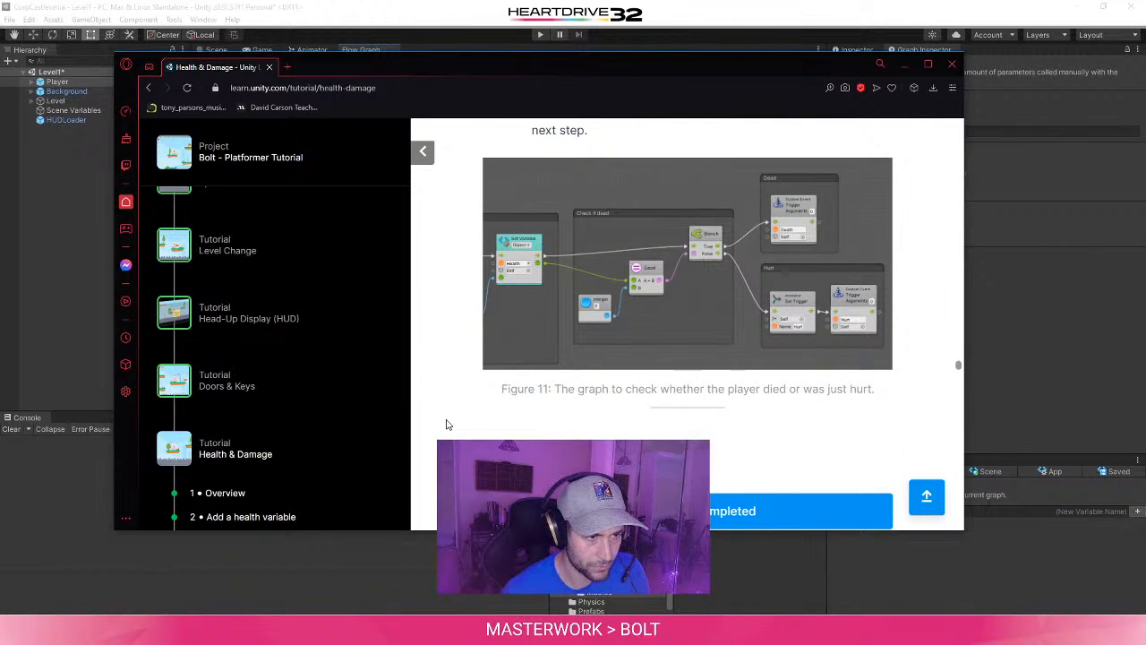
scroll(448, 425, "up", 3)
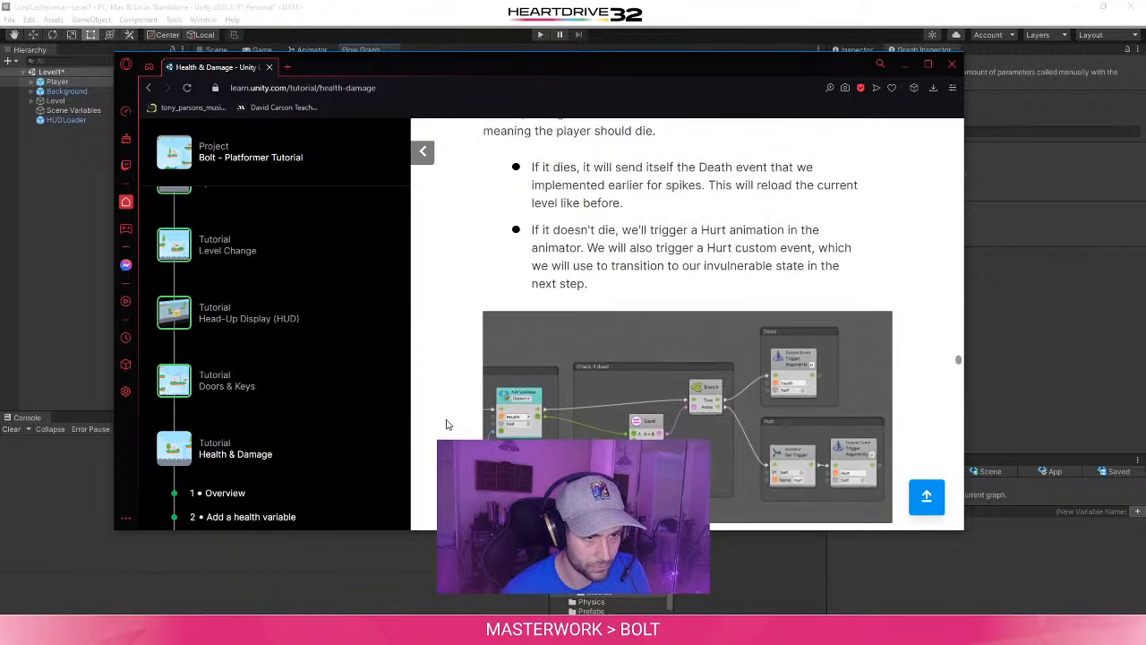
scroll(448, 425, "down", 1)
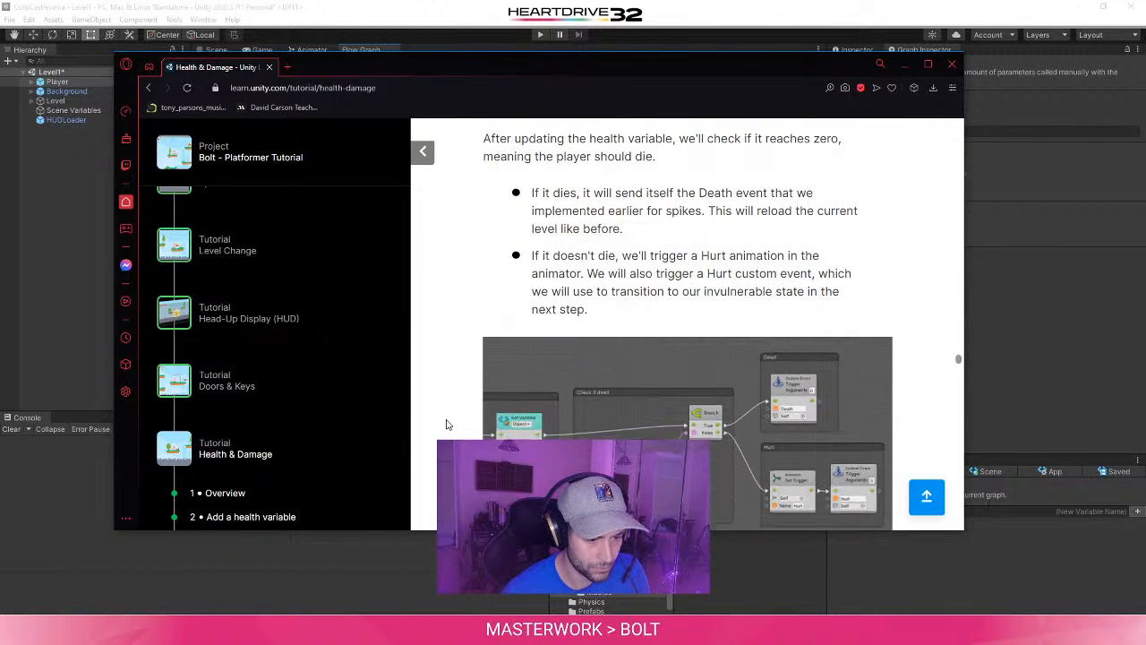
scroll(447, 424, "down", 2)
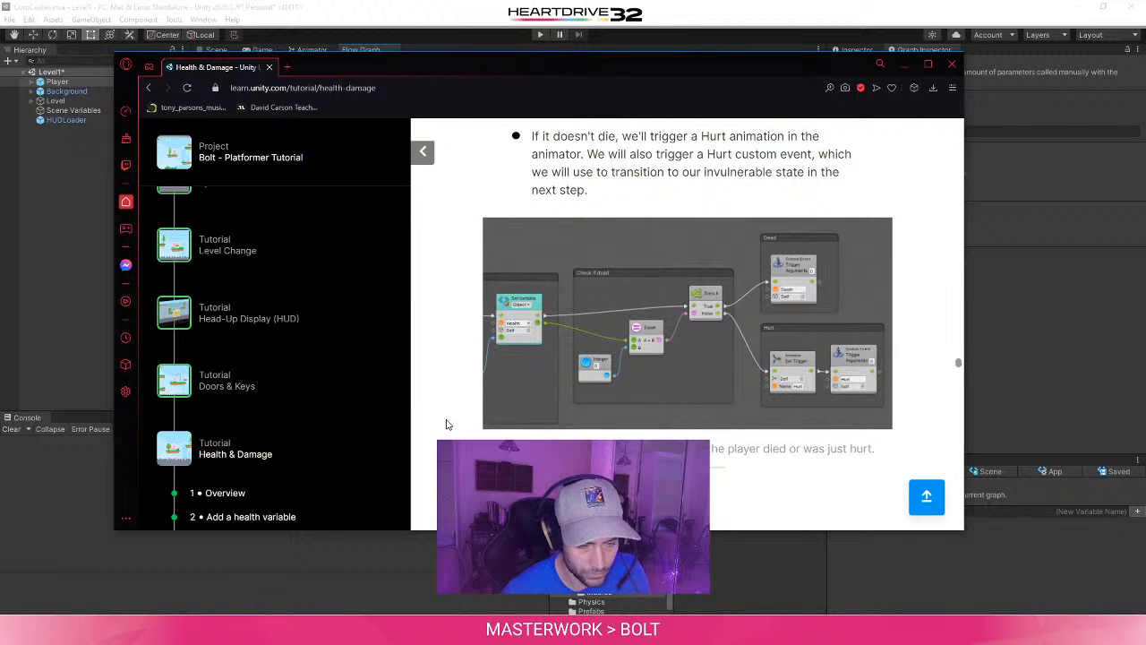
scroll(448, 425, "down", 6)
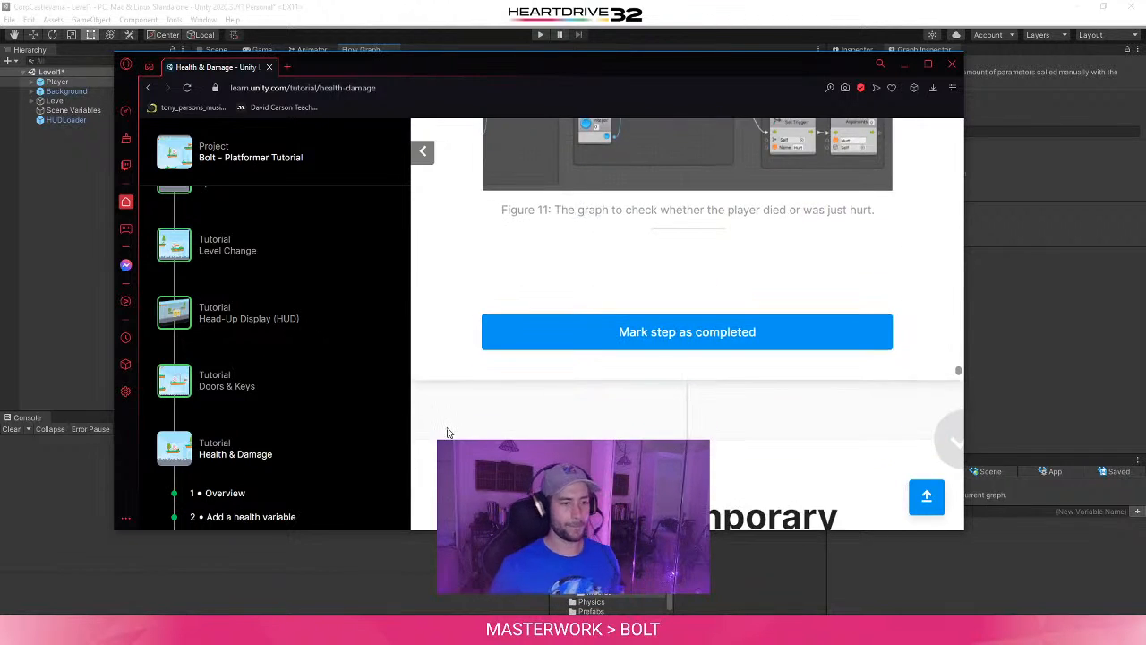
scroll(448, 433, "up", 6)
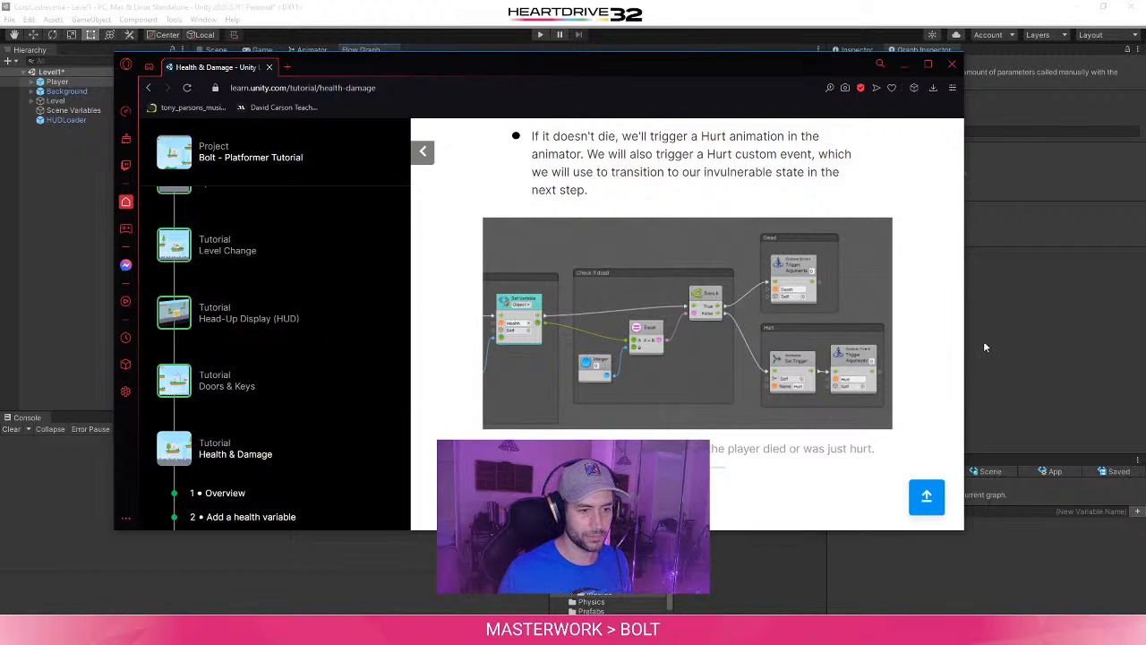
- Back in Unity, add an int.Equals (obj) unit connected to the Set Variable unit's flow output
left_click(983, 340)
scroll(559, 289, "up", 2)
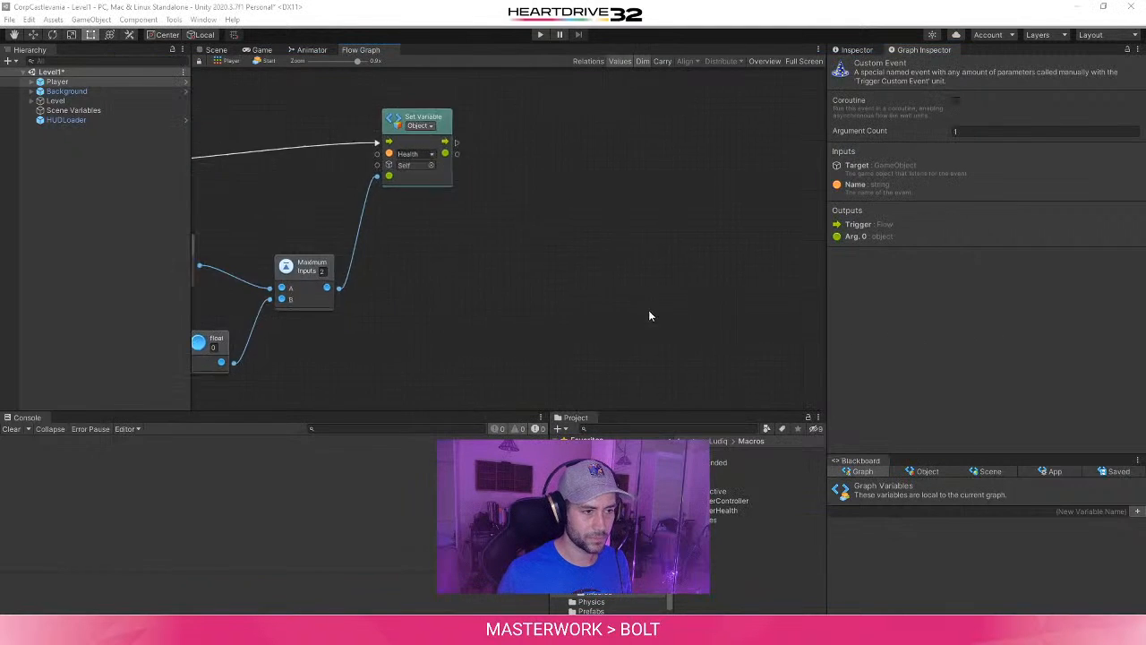
left_click_drag(456, 143, 609, 178)
right_click(527, 287)
right_click(527, 272)
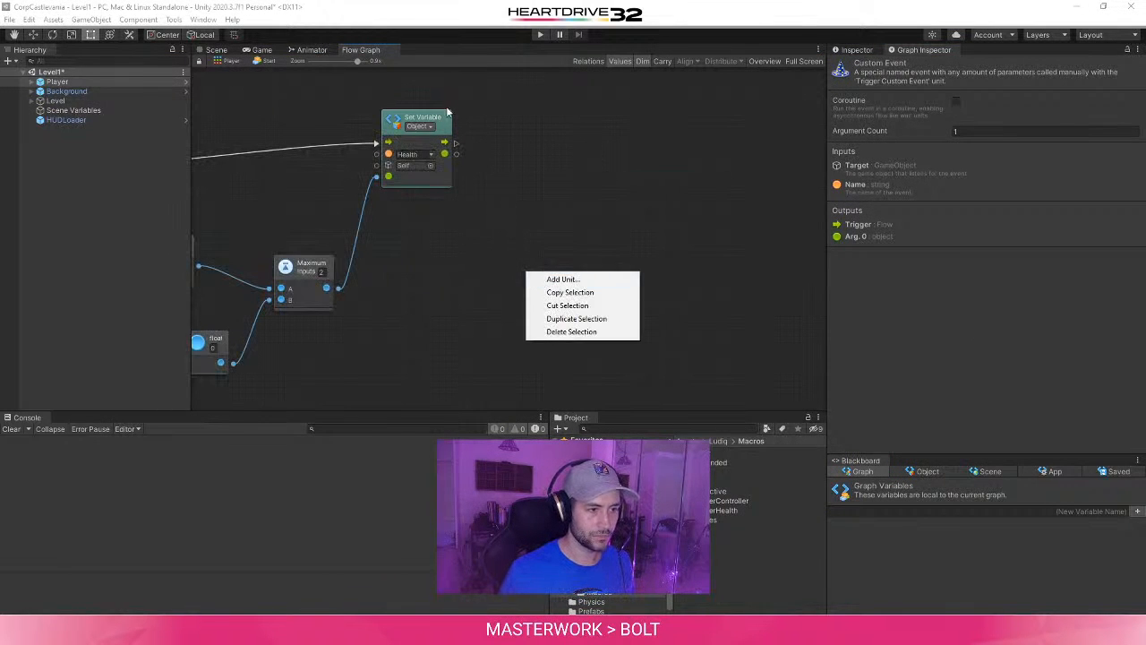
left_click_drag(456, 143, 587, 178)
type("equal")
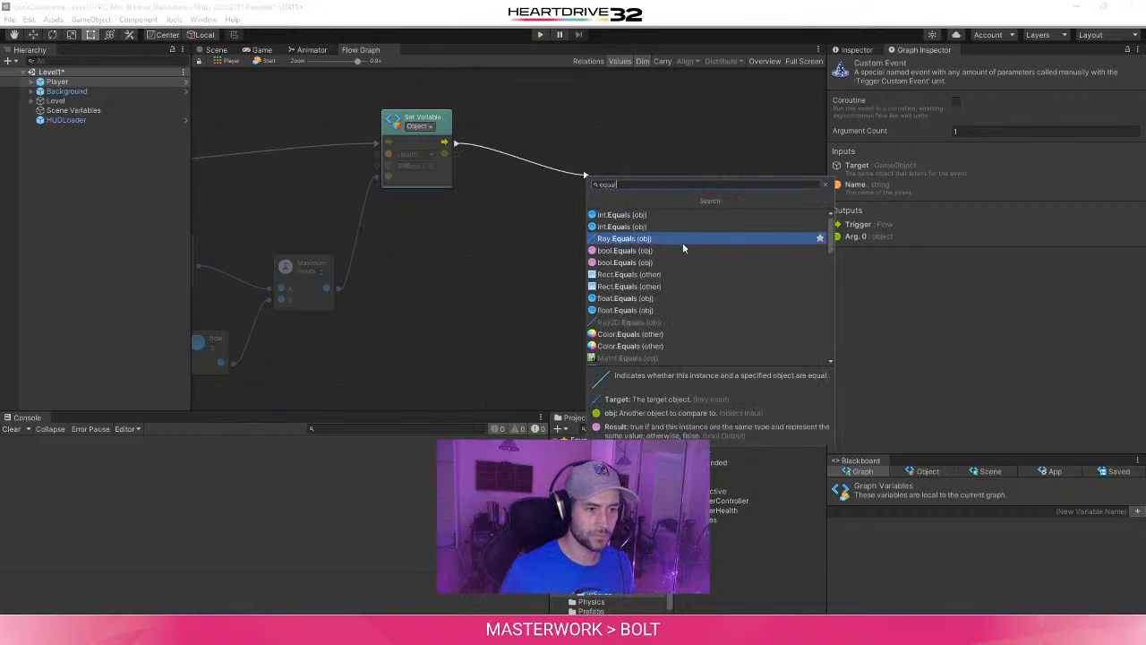
left_click(685, 214)
scroll(664, 322, "up", 2)
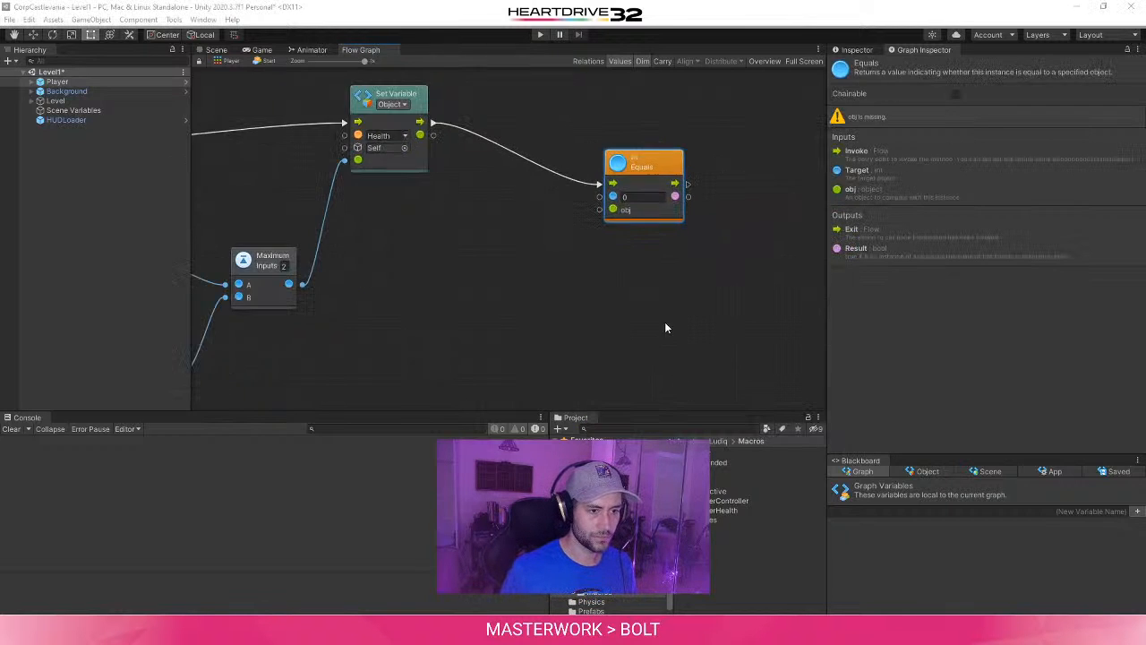
- Check the tutorial's figure for the comparison unit, then return to Unity and delete the int.Equals (obj) unit
key("alt+Tab")
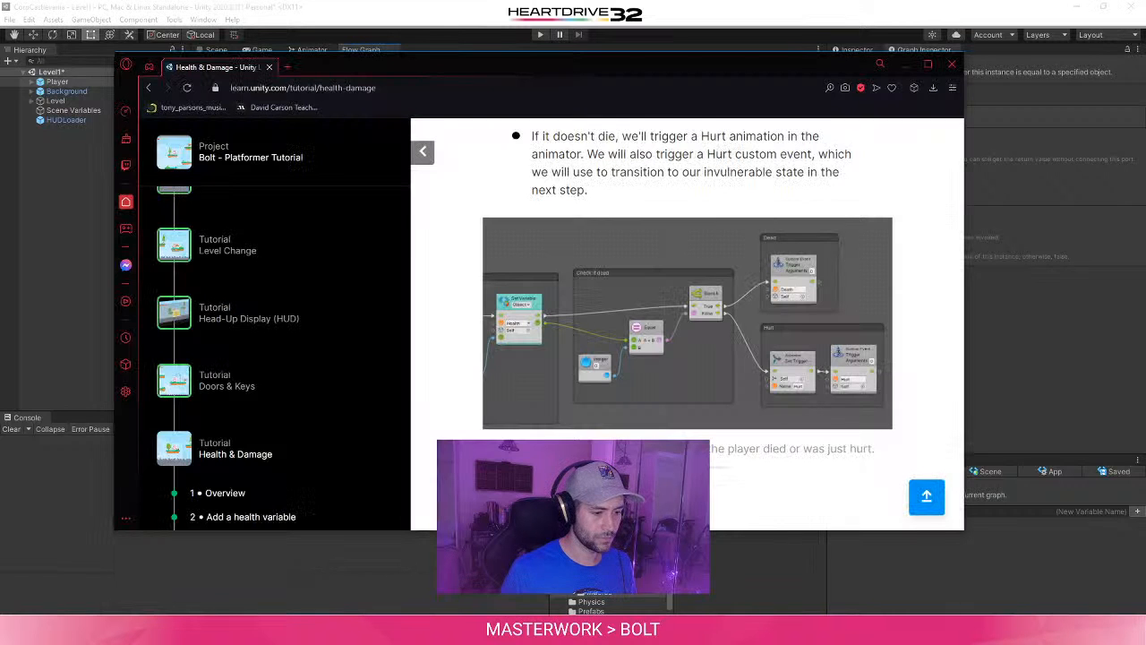
left_click(1035, 382)
key("Delete")
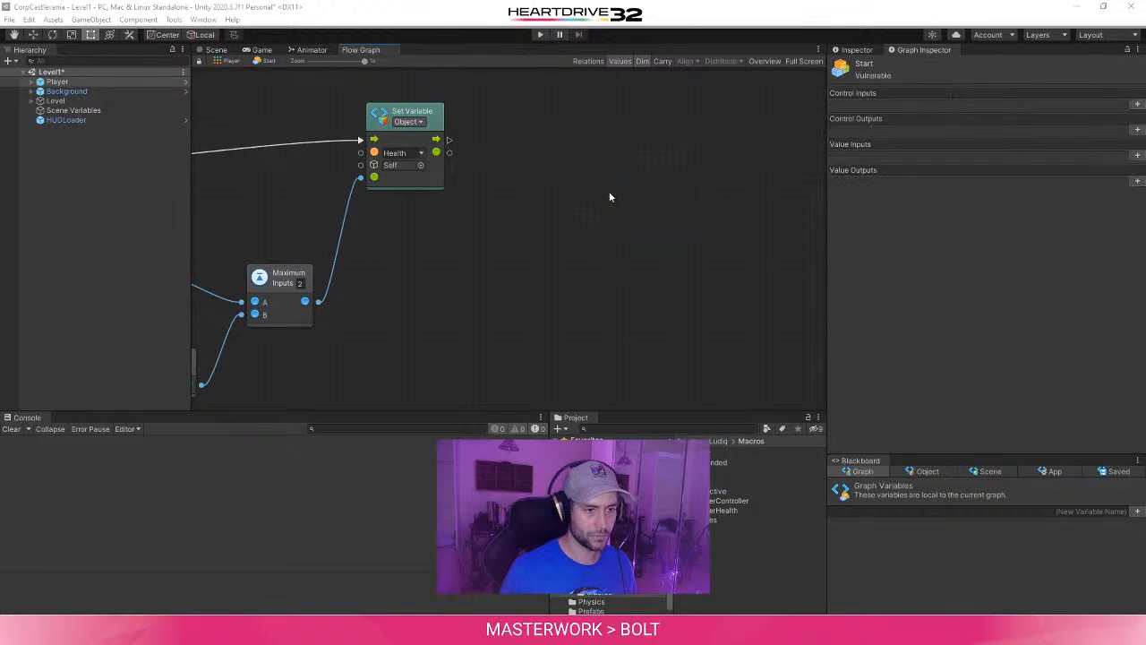
- Add an Equal logic unit and connect the Set Variable unit's value output to its A input
right_click(609, 198)
type("equal")
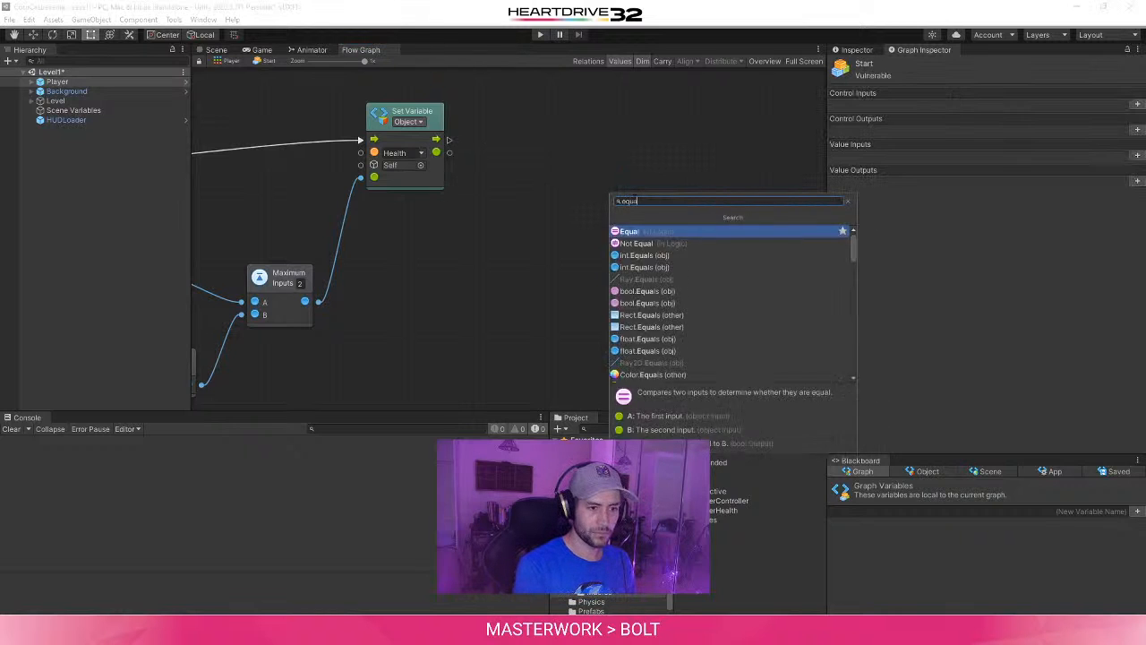
left_click(717, 233)
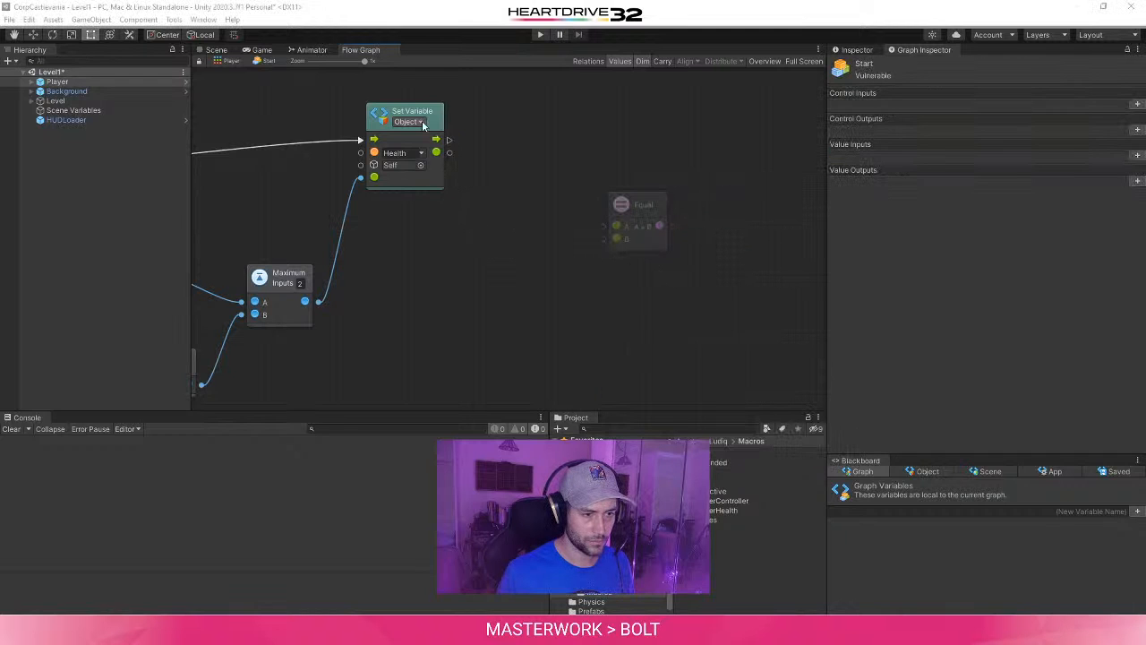
left_click_drag(444, 158, 614, 225)
- Add a float Literal unit and place it below and between the Set Variable and Equal units
right_click(441, 281)
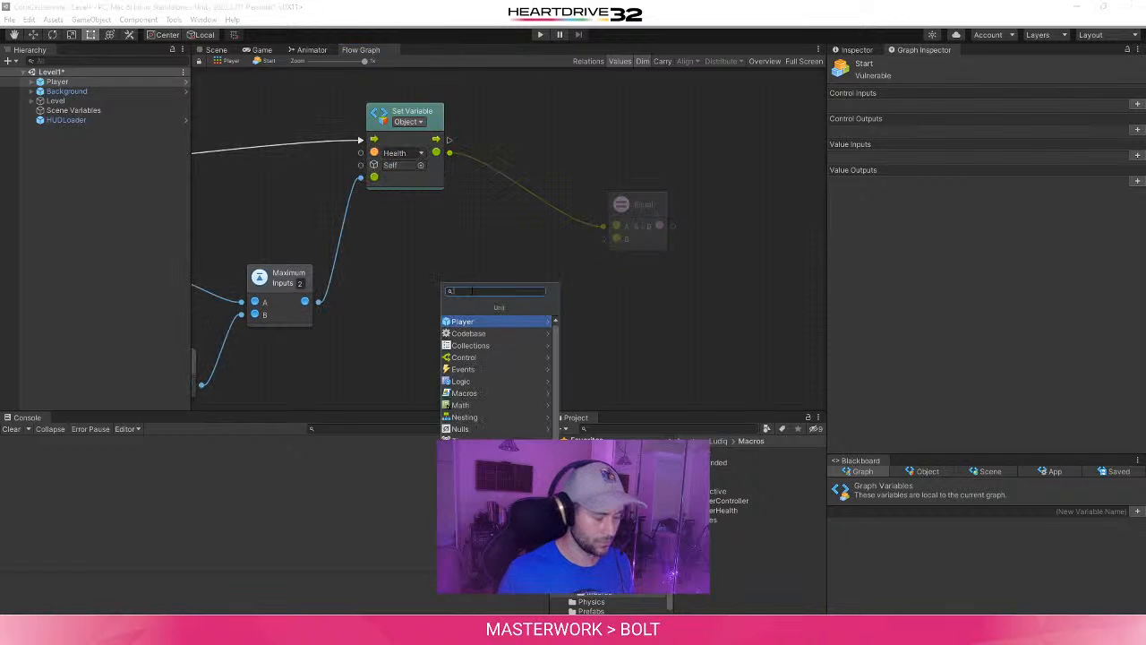
type("Float")
key("Return")
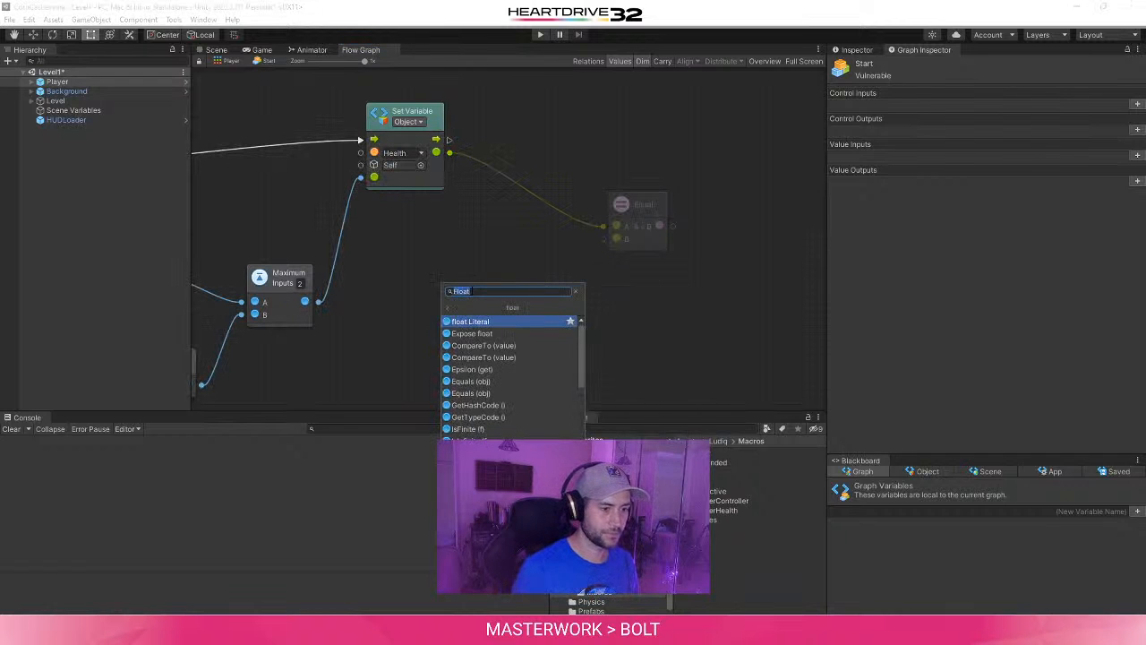
left_click(499, 322)
left_click_drag(471, 288, 494, 309)
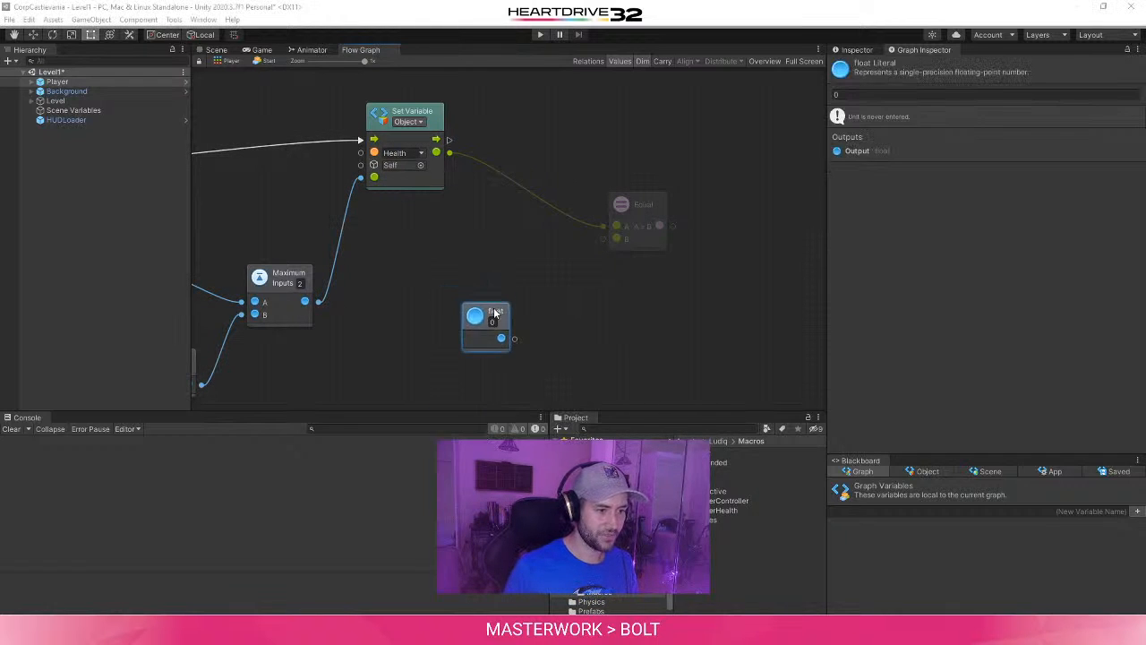
middle_click_drag(601, 293, 541, 326)
left_click_drag(430, 354, 400, 353)
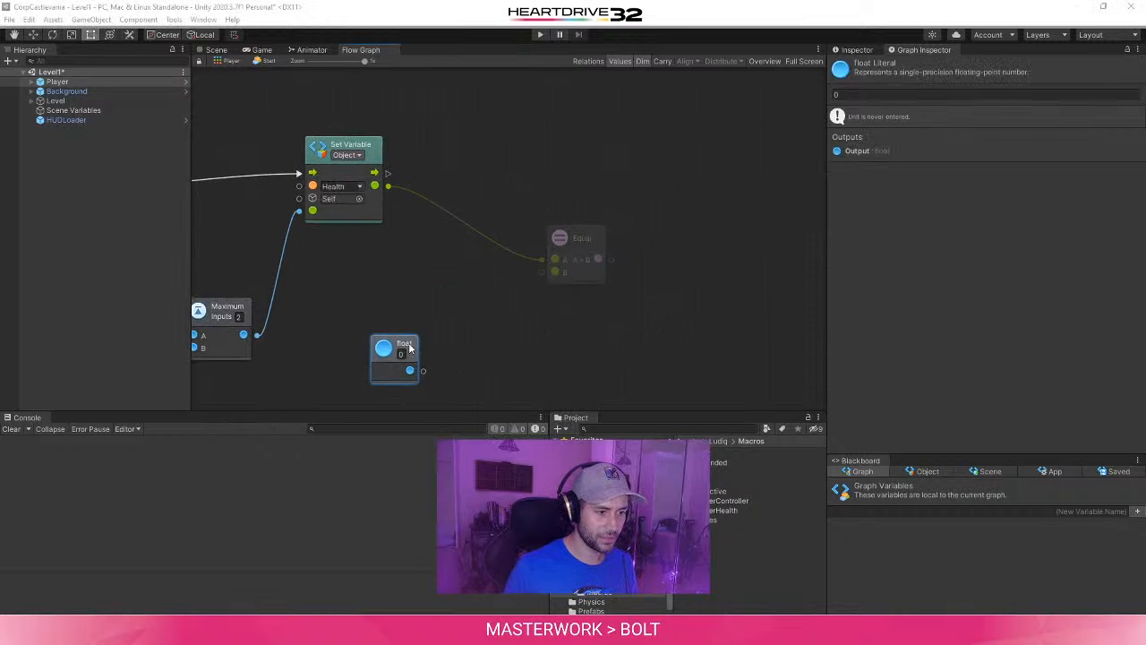
- Check the tutorial's figure, connect the float Literal to the Equal unit's B input, and move Equal closer to Set Variable
left_click(338, 629)
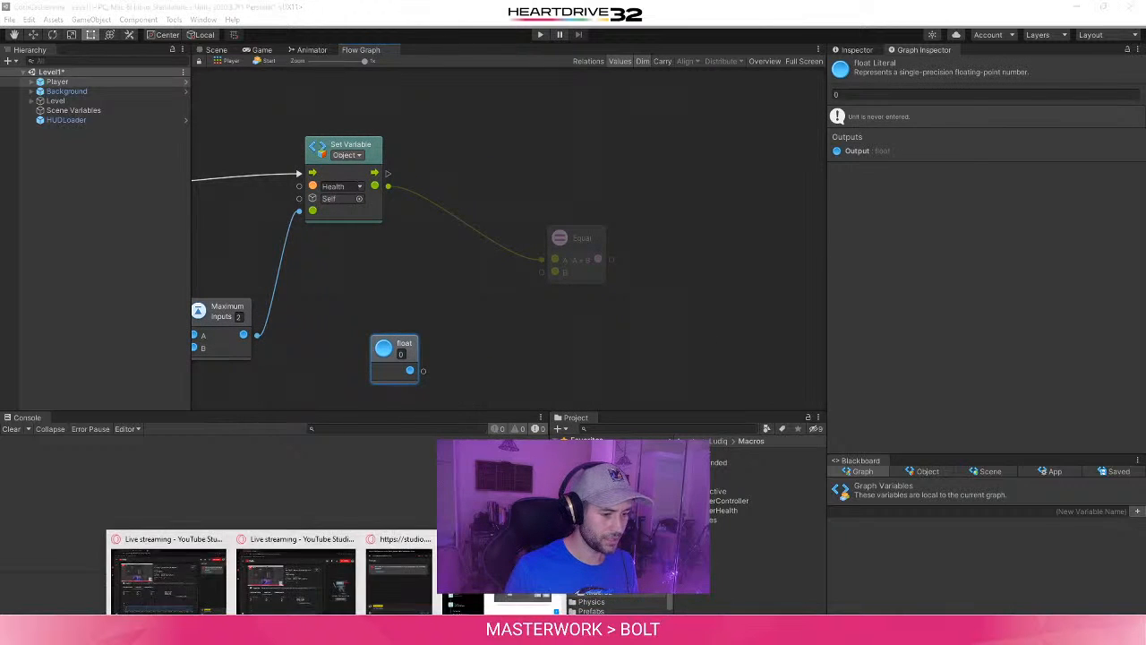
left_click(511, 578)
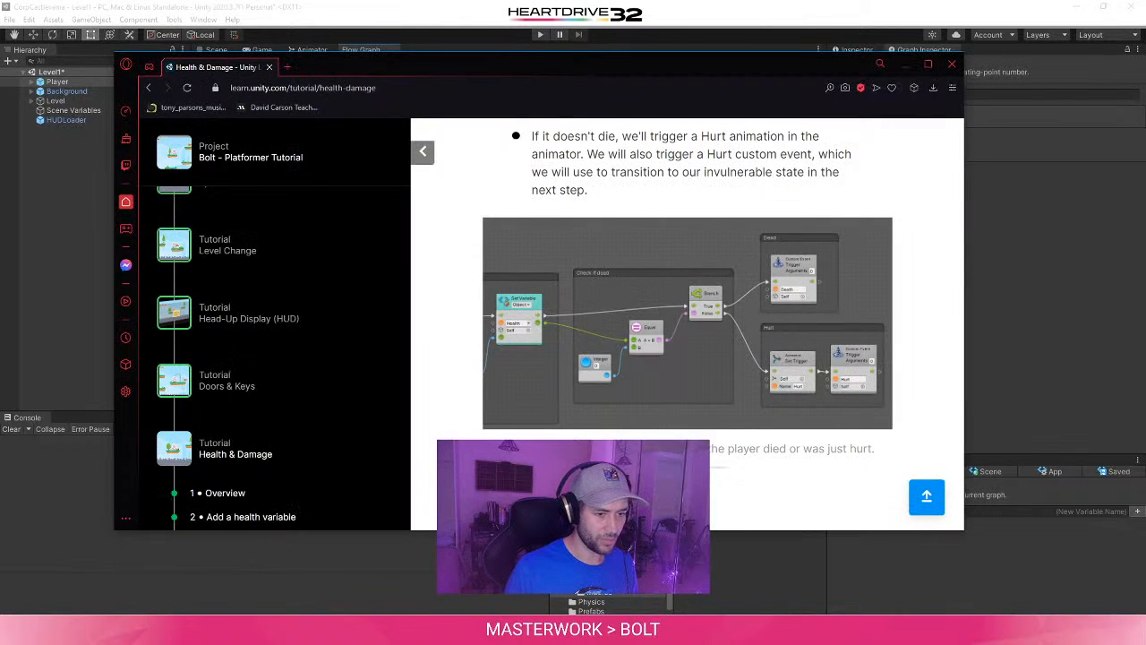
left_click(1057, 329)
left_click_drag(411, 370, 542, 273)
middle_click_drag(608, 244, 532, 280)
left_click(532, 280)
- Add a Branch unit, connecting Set Variable's flow output to its entry and the Equal unit's result to its condition
right_click(555, 196)
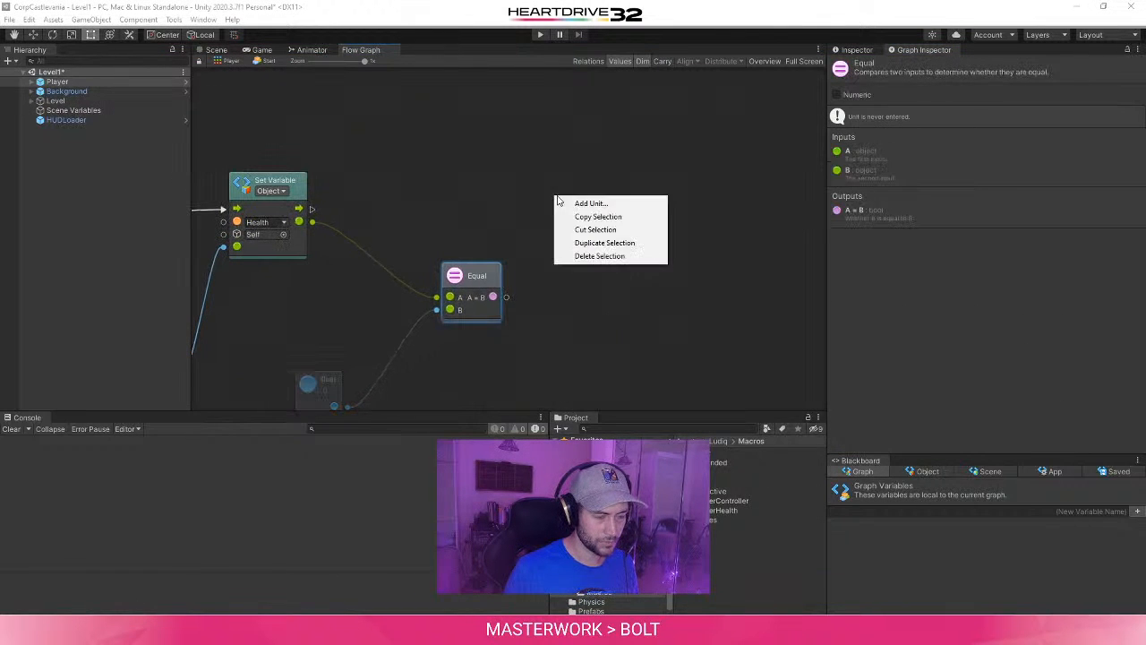
left_click(572, 202)
type("branch")
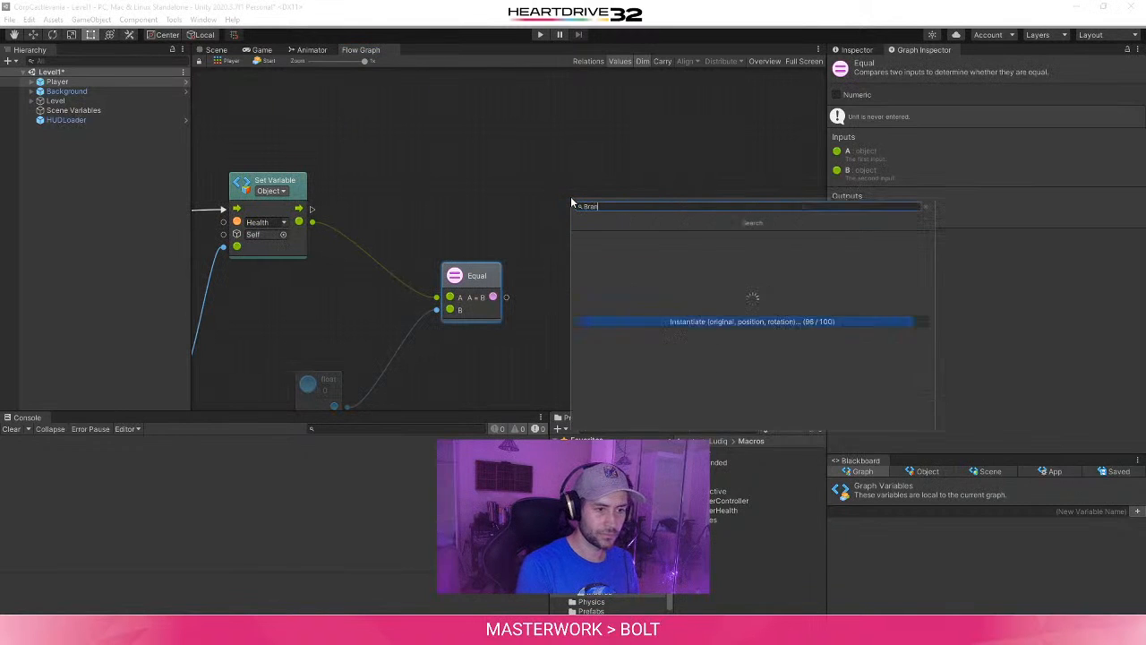
key("Return")
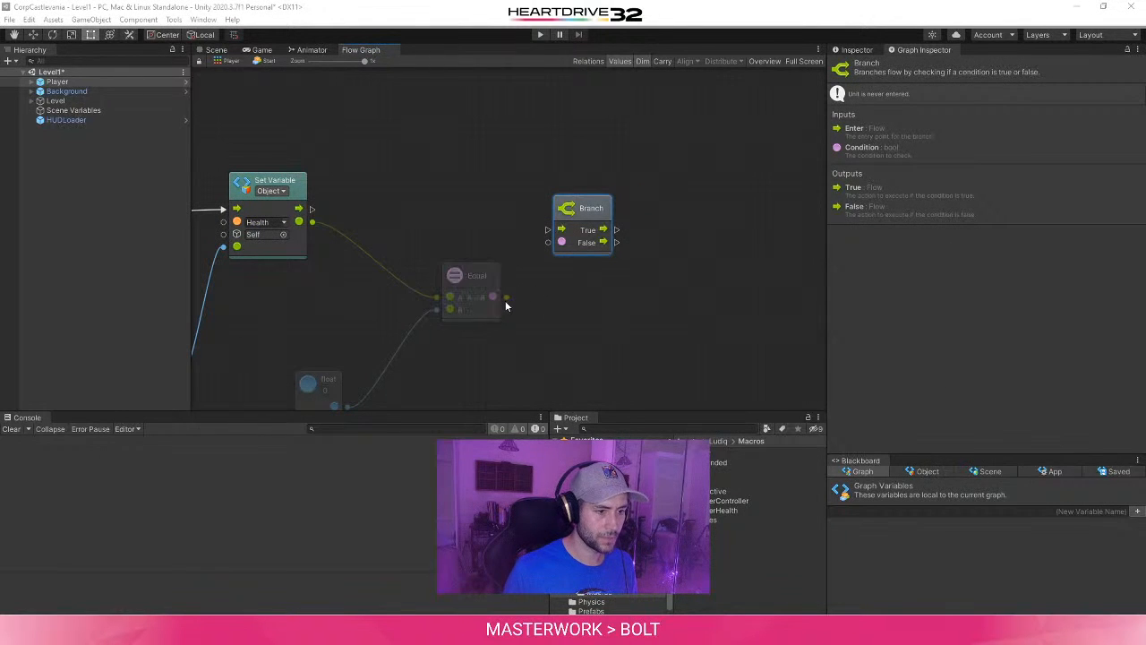
left_click_drag(308, 210, 548, 230)
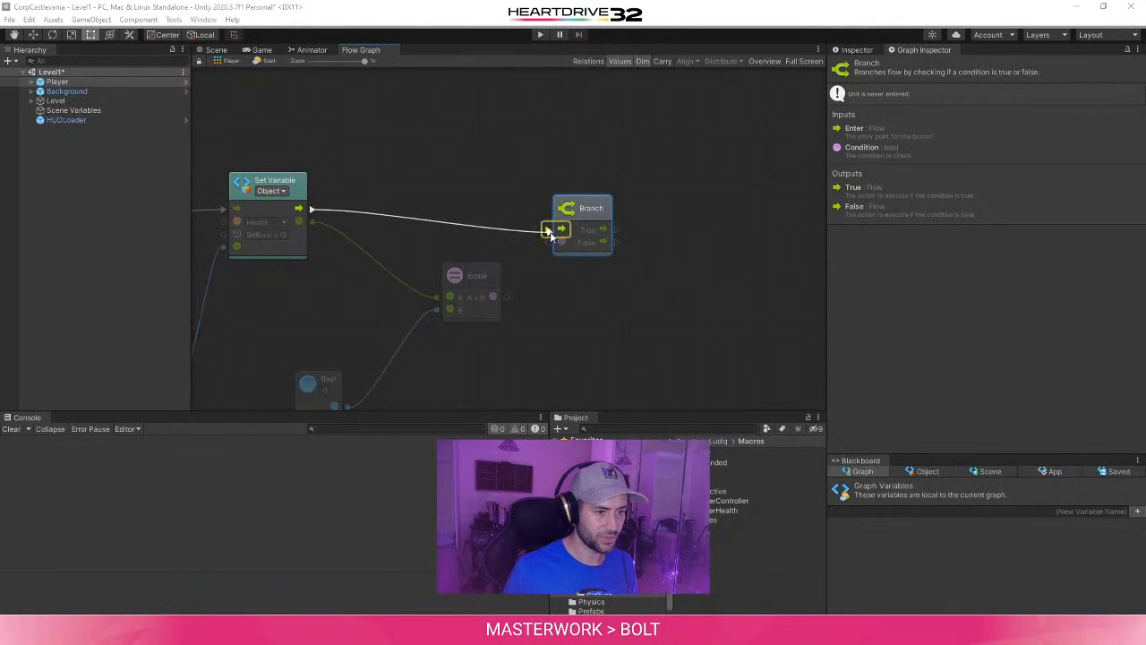
left_click_drag(492, 296, 563, 243)
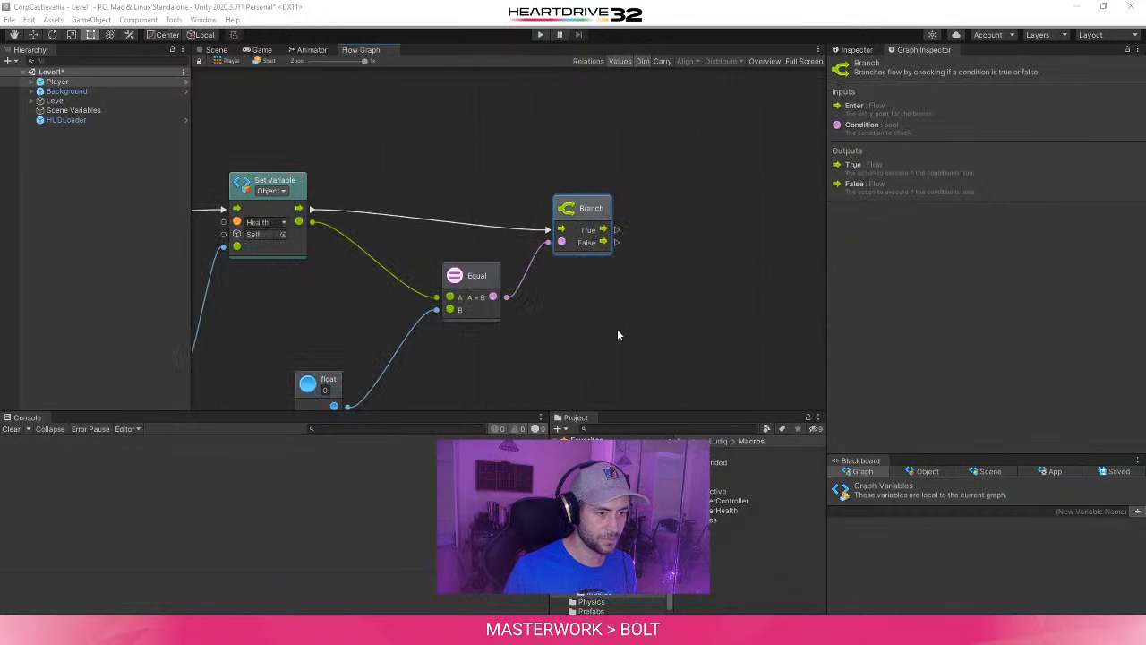
- Move the Equal unit slightly further from the Branch unit, toward Set Variable
middle_click_drag(617, 330, 596, 330)
left_click_drag(459, 276, 442, 276)
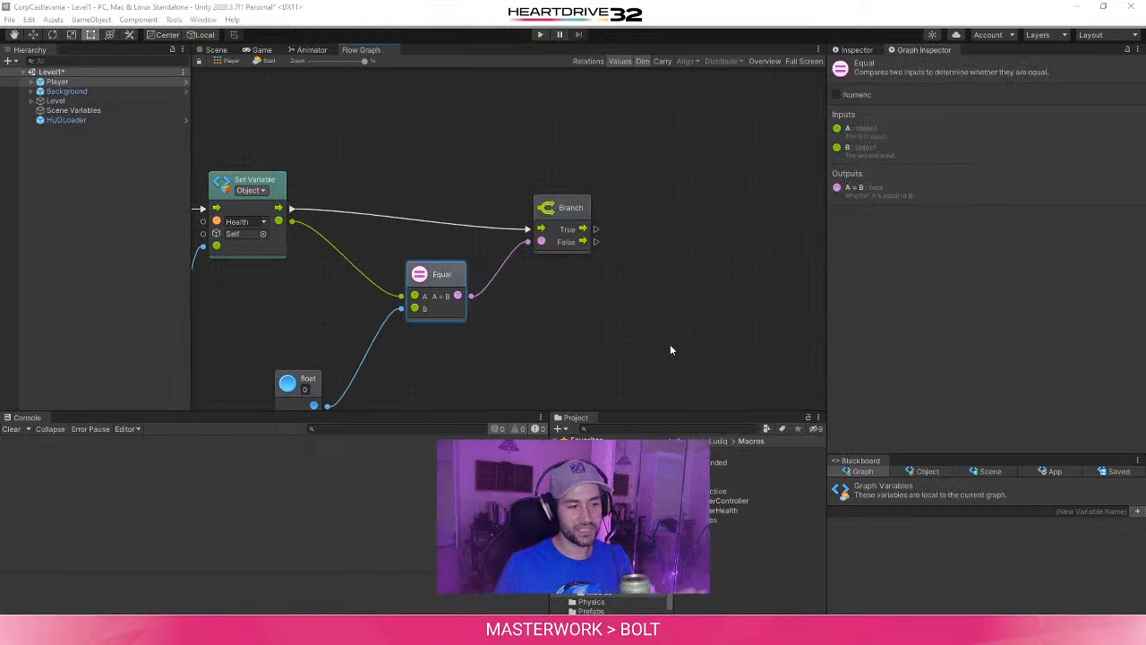
middle_click_drag(577, 337, 701, 275)
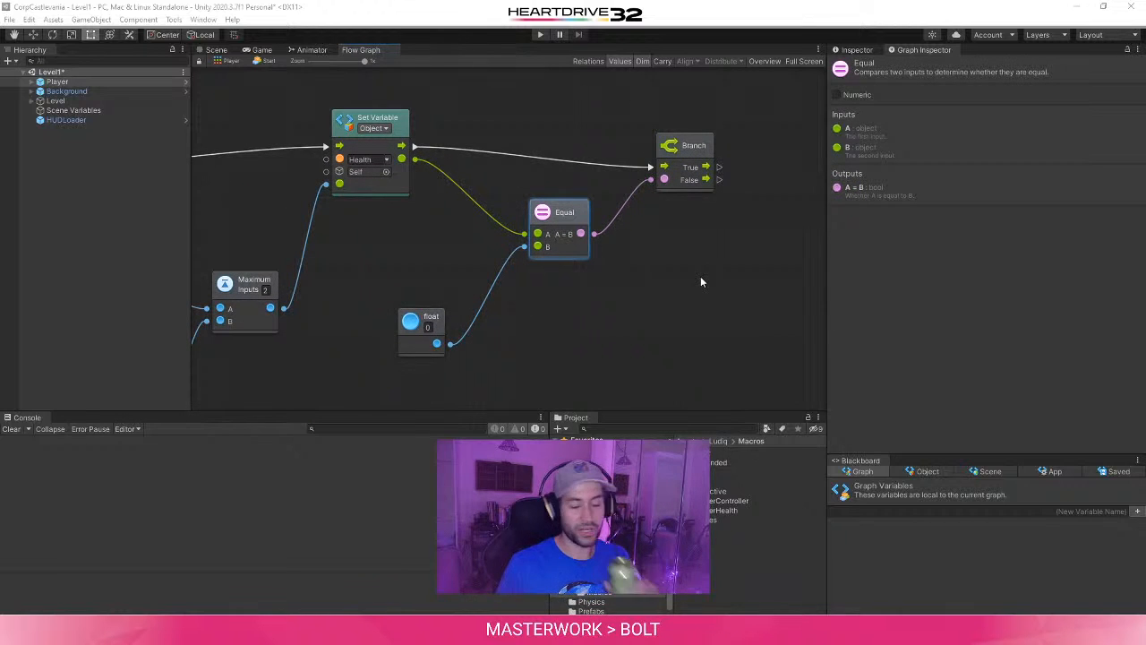
middle_click_drag(621, 151, 546, 204)
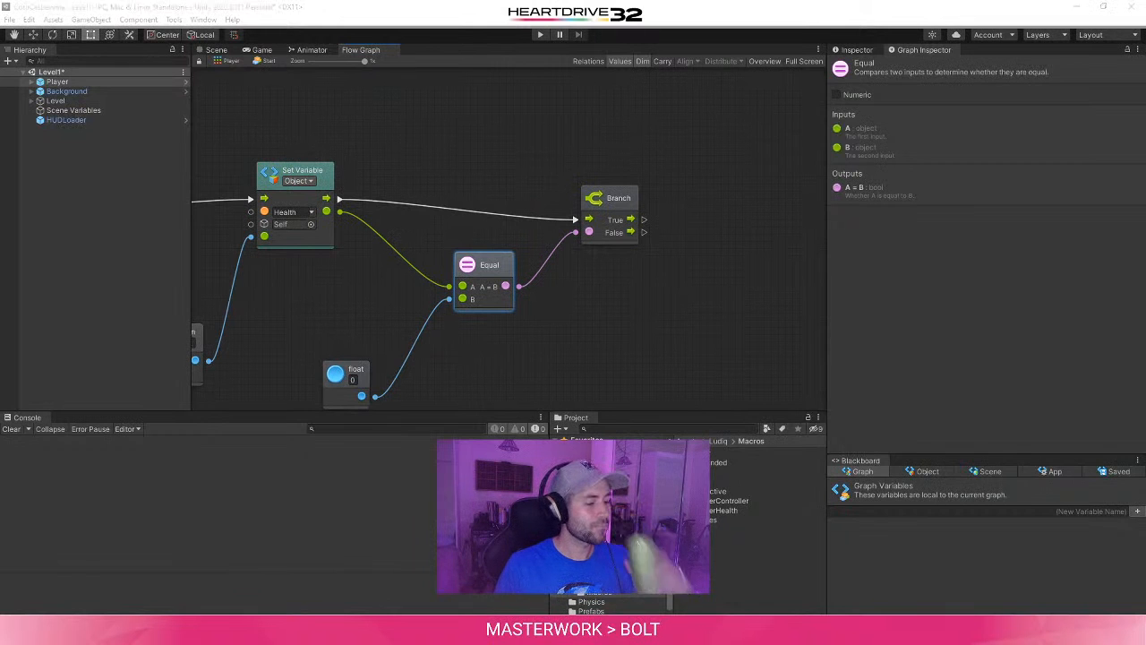
- Check the tutorial's figure and add a Trigger Custom Event unit named Death to the Branch unit's True output
mouse_move(360, 630)
left_click(419, 593)
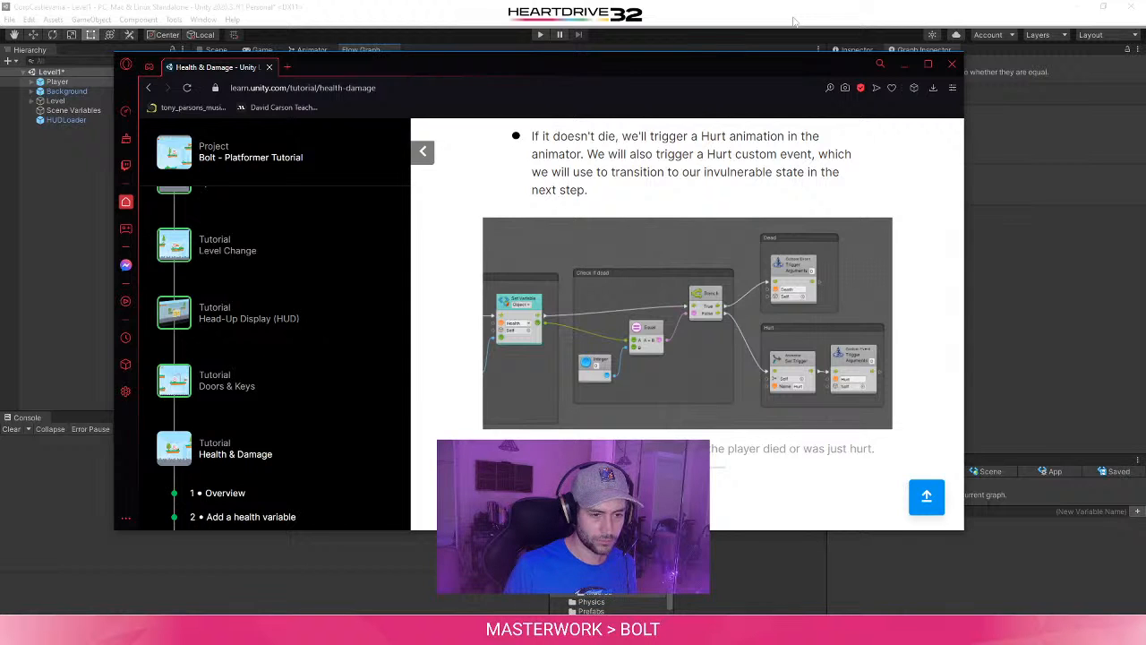
left_click(794, 20)
middle_click_drag(648, 254, 550, 270)
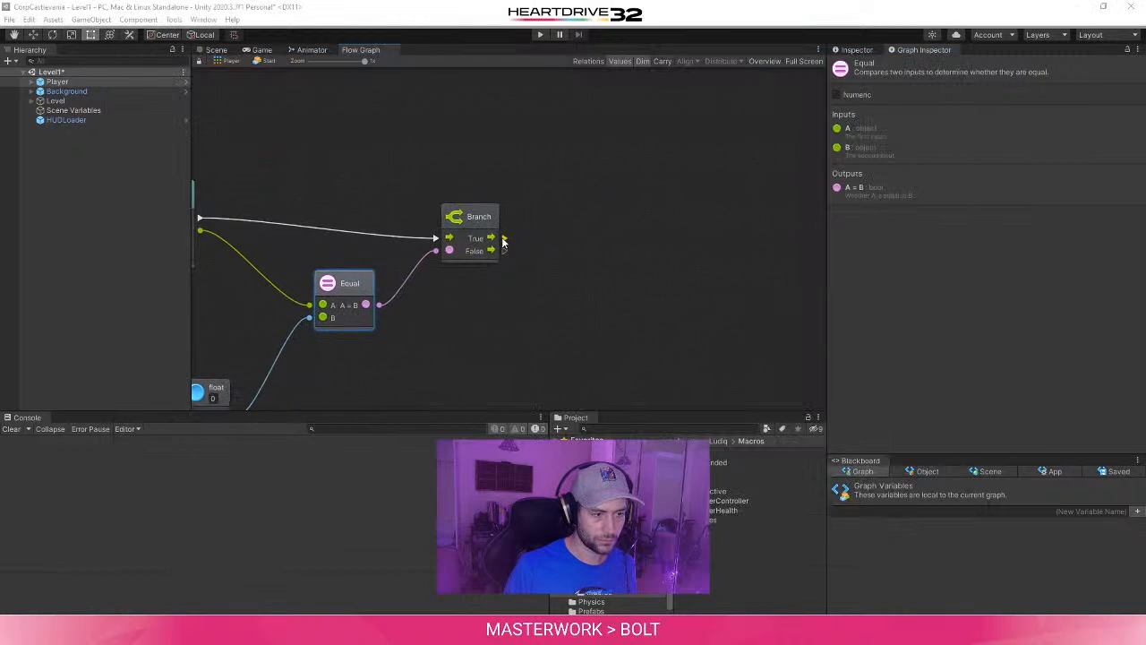
middle_click_drag(386, 309, 420, 334)
left_click_drag(537, 263, 656, 213)
type("Custom")
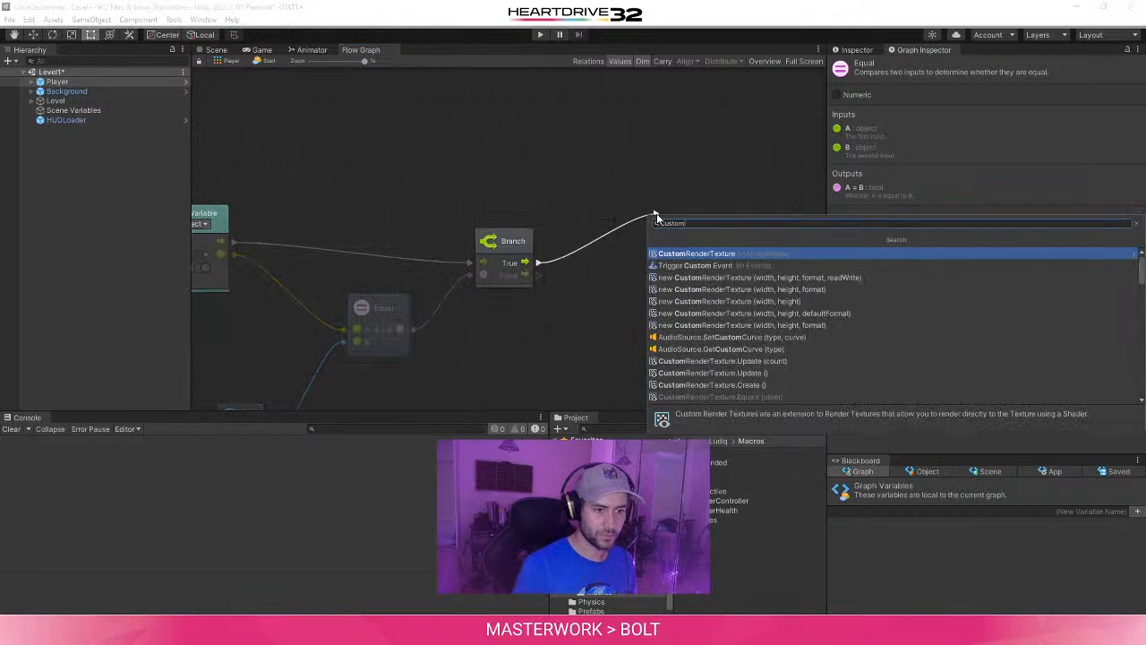
left_click(728, 265)
left_click(708, 226)
type("Death")
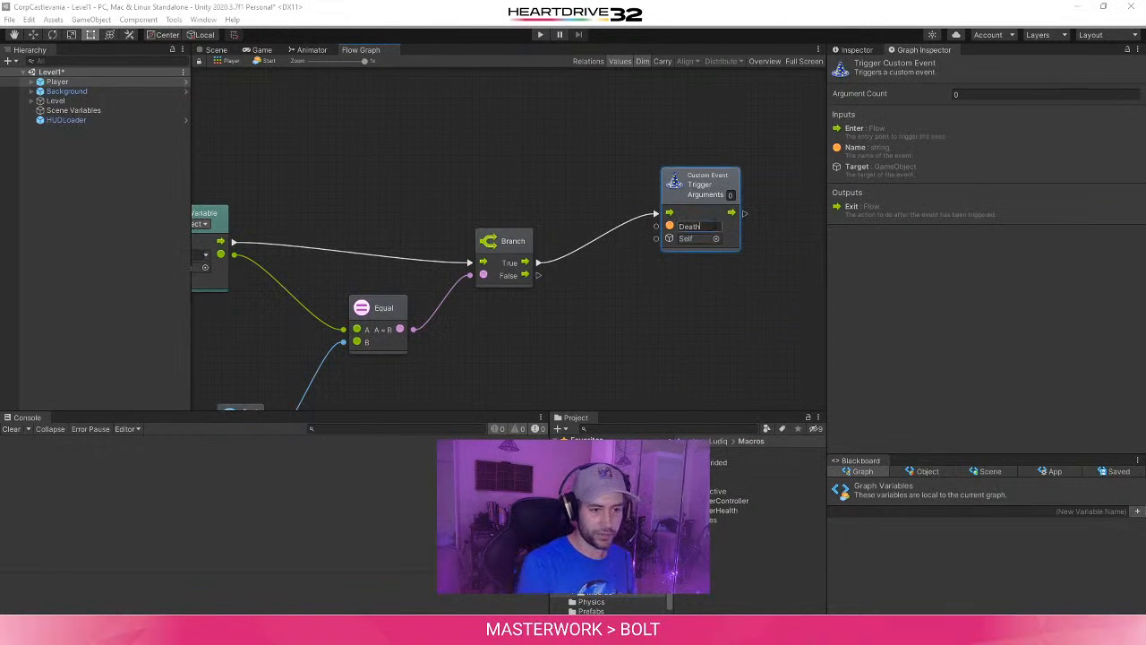
left_click(756, 298)
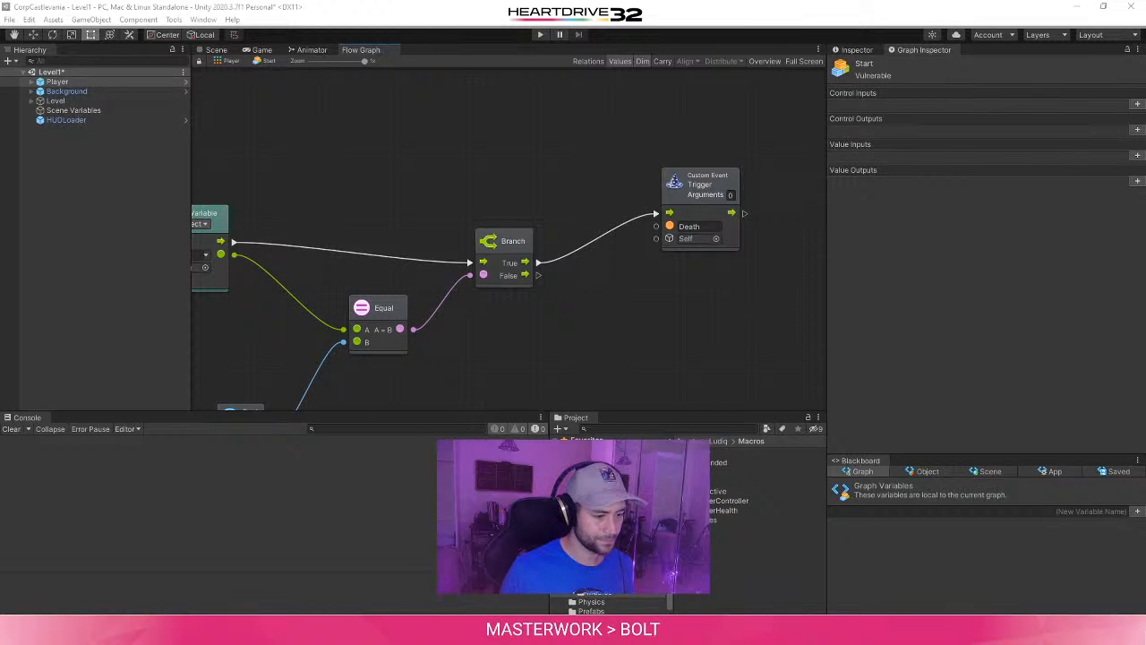
- Compare the Death branch with the tutorial's figure and review the Player's variables and machine components
left_click(339, 631)
left_click(514, 586)
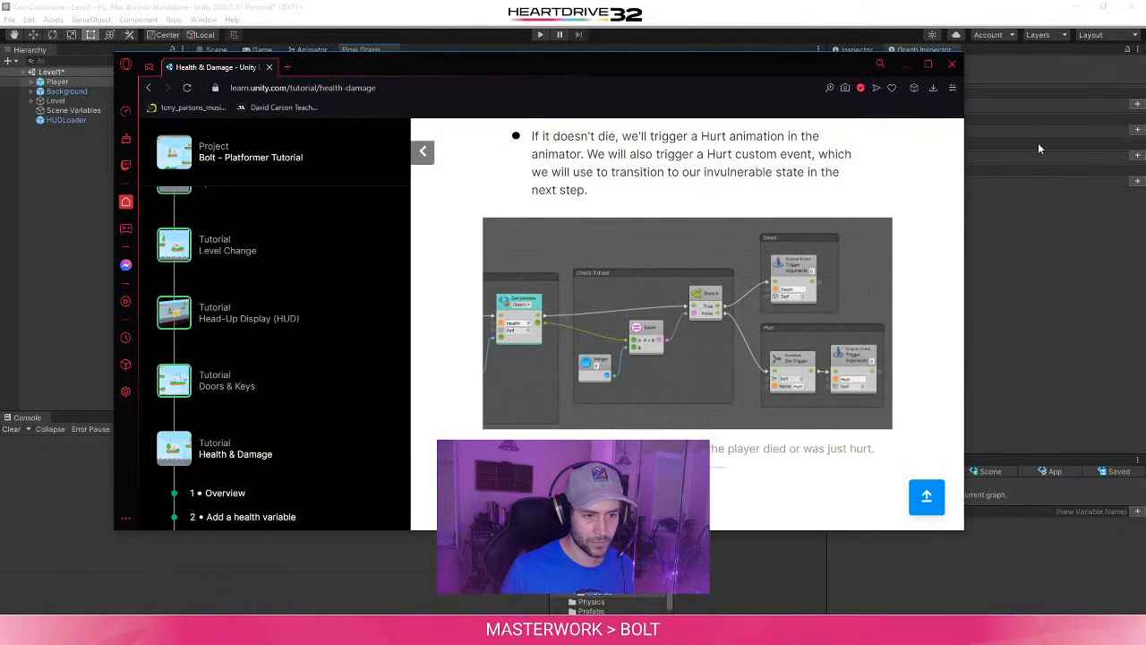
left_click(1037, 220)
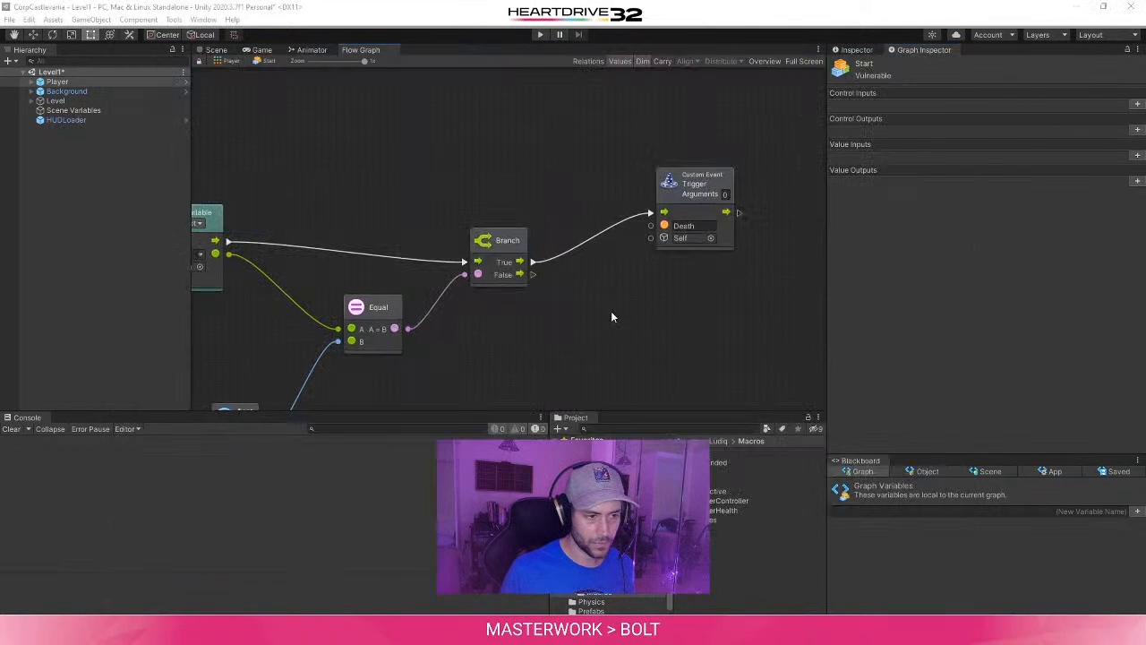
middle_click_drag(611, 311, 465, 248)
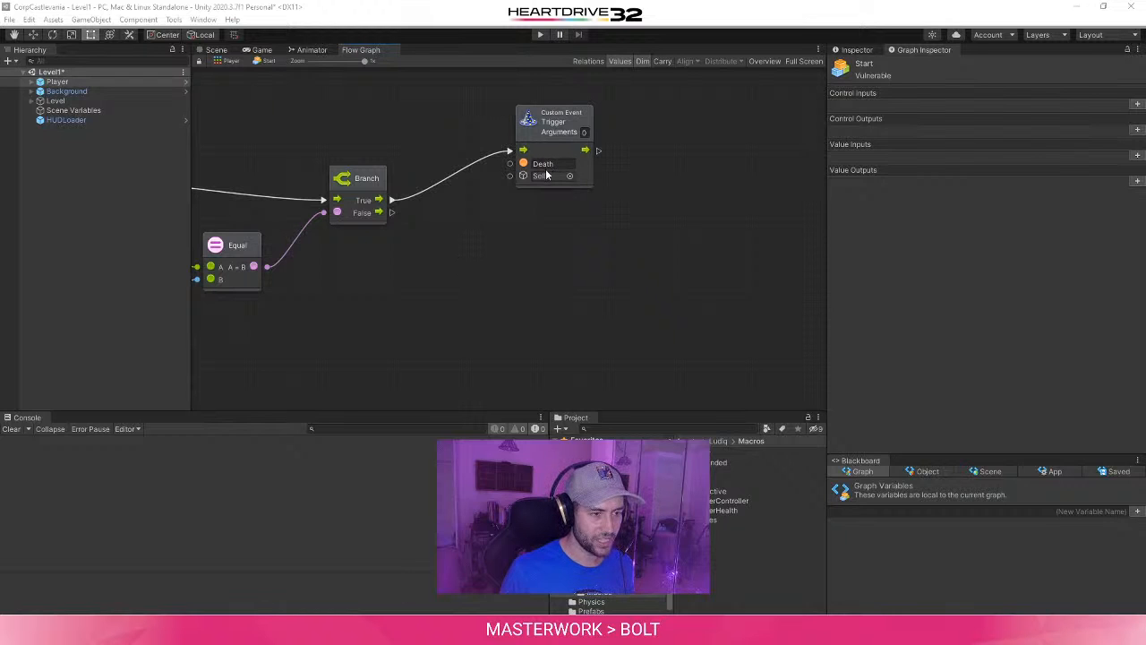
middle_click_drag(272, 284, 303, 337)
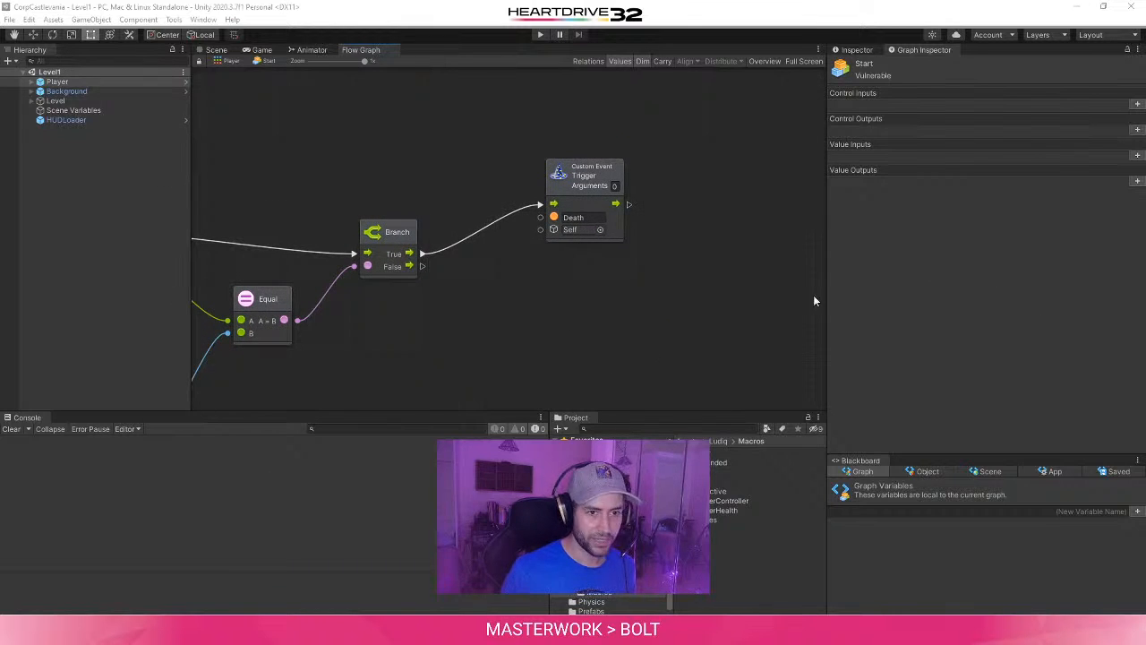
left_click(858, 50)
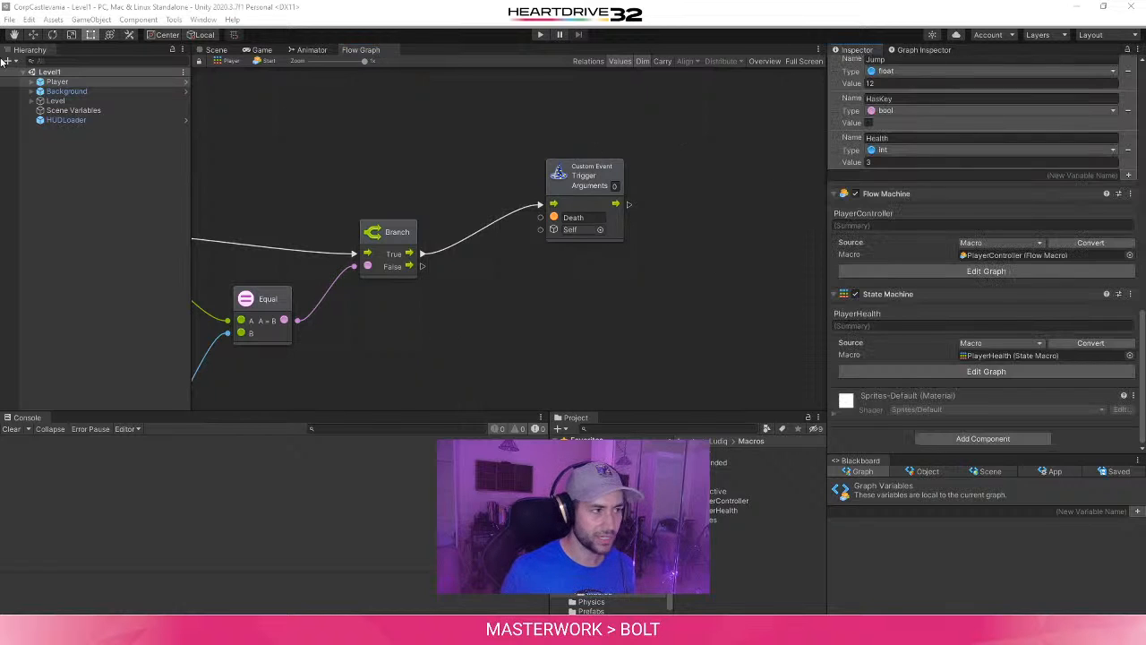
scroll(912, 397, "up", 5)
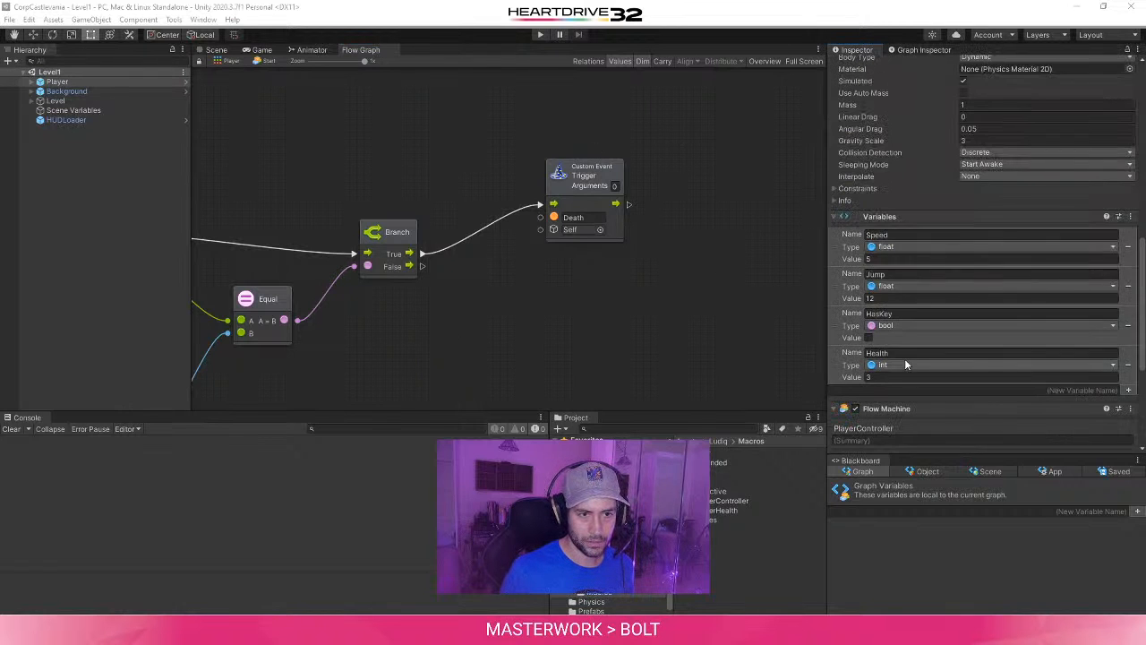
scroll(905, 342, "down", 5)
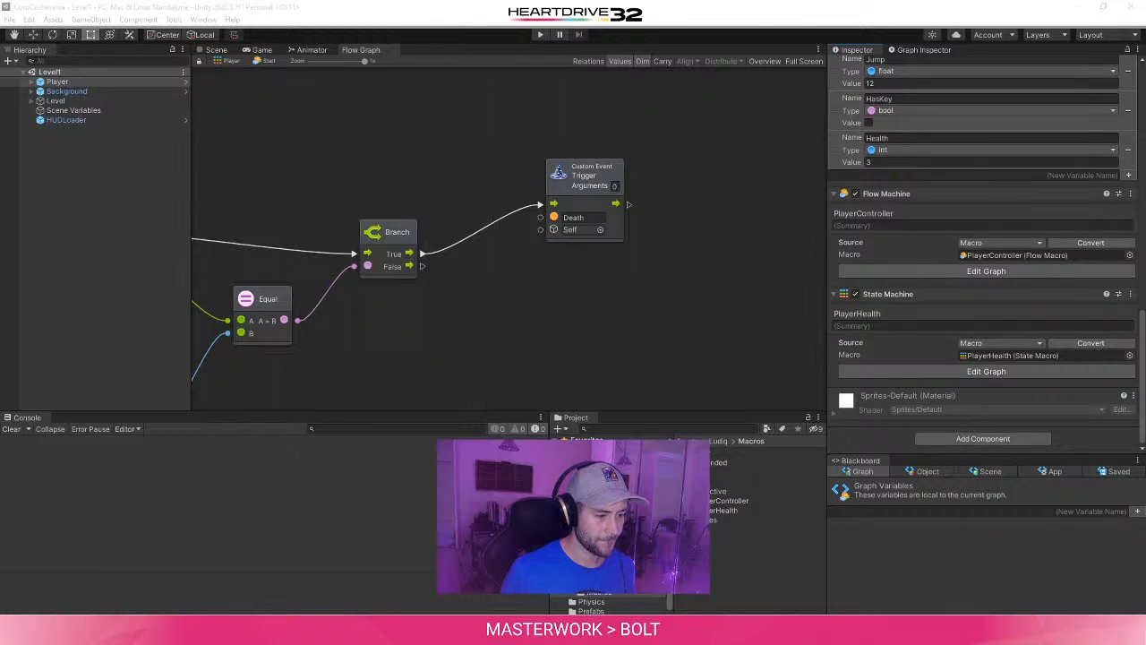
- Following the tutorial's figure, add an Animator.SetTrigger (name) unit to the Branch unit's False output and name its trigger Hurt
mouse_move(362, 629)
left_click(548, 575)
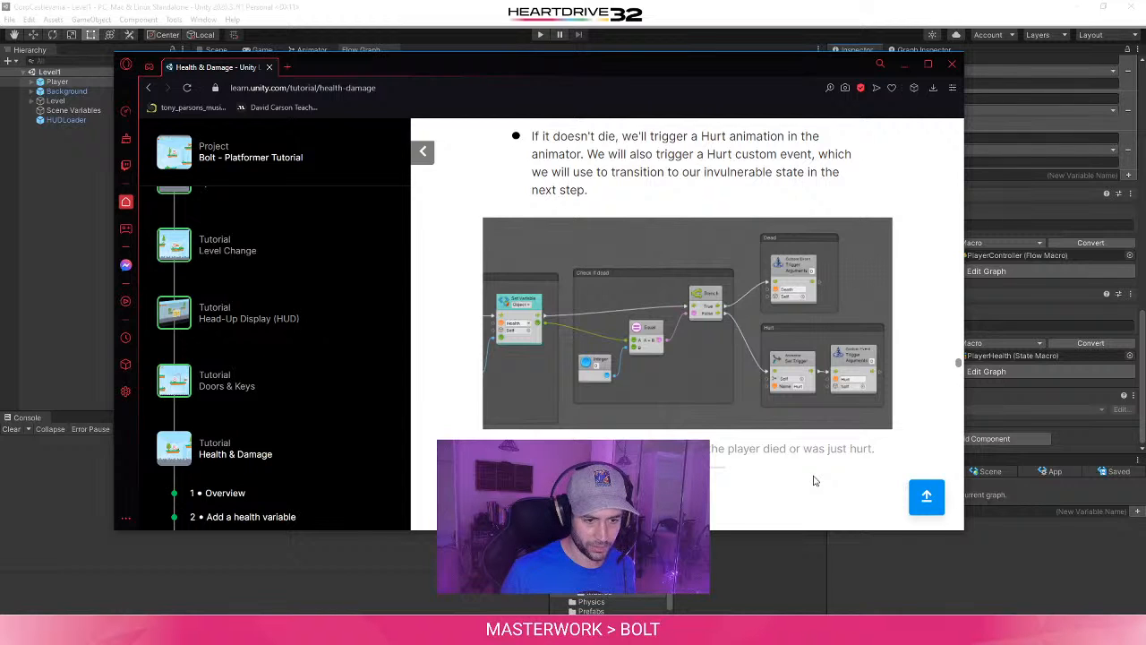
left_click(954, 571)
middle_click_drag(594, 341, 547, 302)
left_click_drag(375, 228, 474, 299)
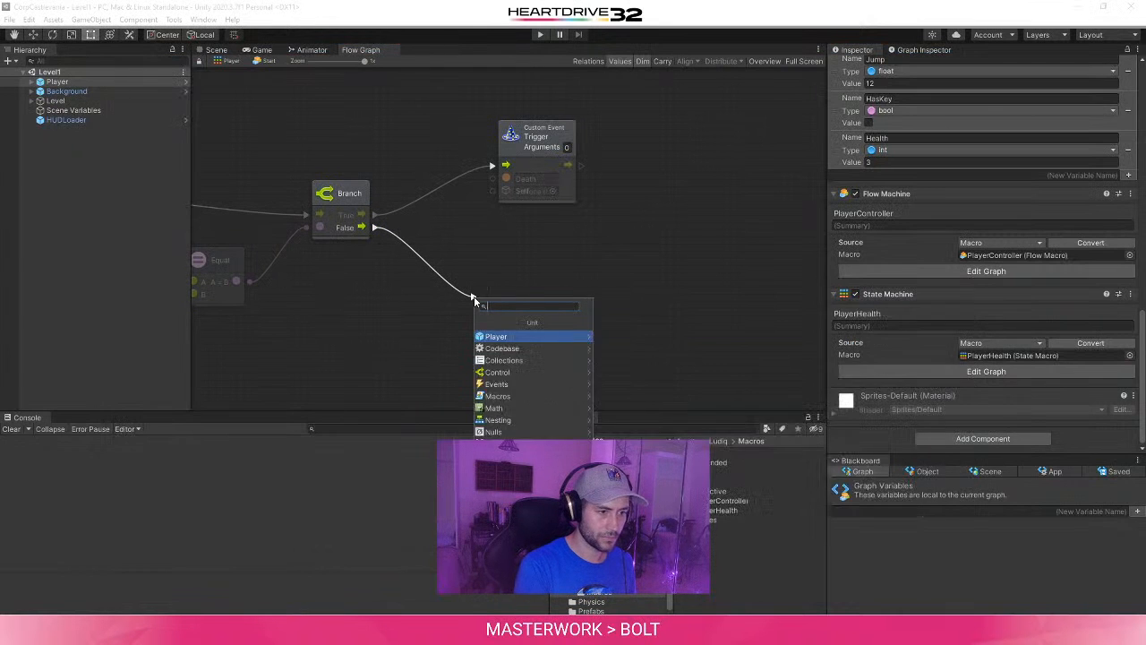
type("Set Trigger")
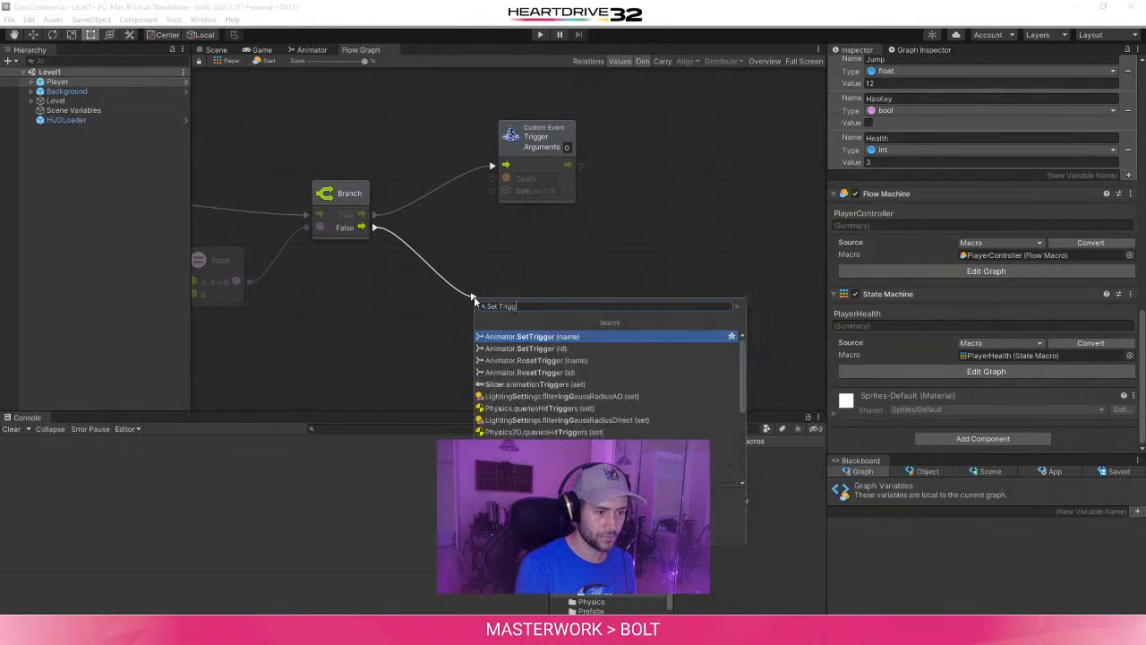
left_click(618, 335)
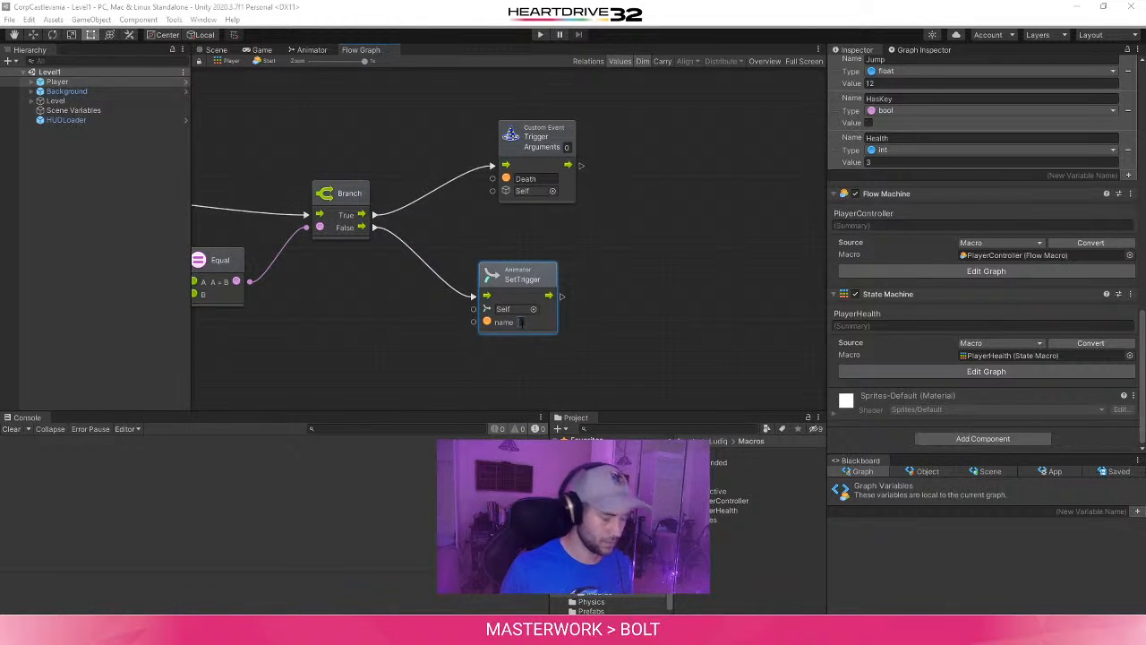
type("Hurt")
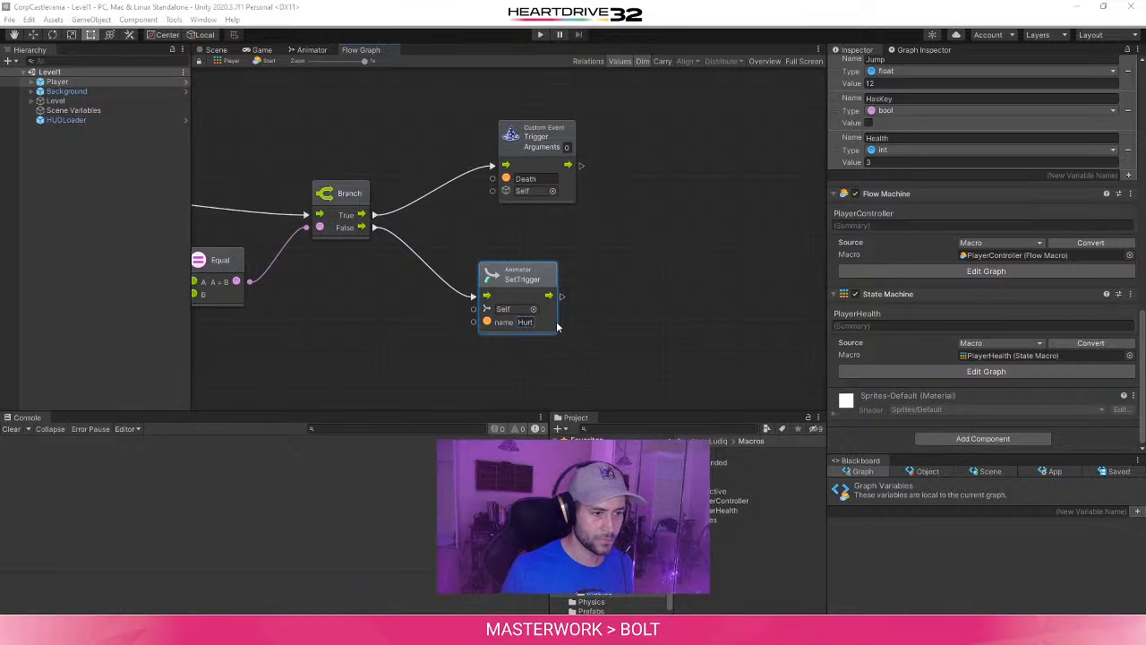
- Check the tutorial's figure and connect a Trigger Custom Event unit to the output of the Animator SetTrigger unit
left_click(361, 630)
left_click(497, 575)
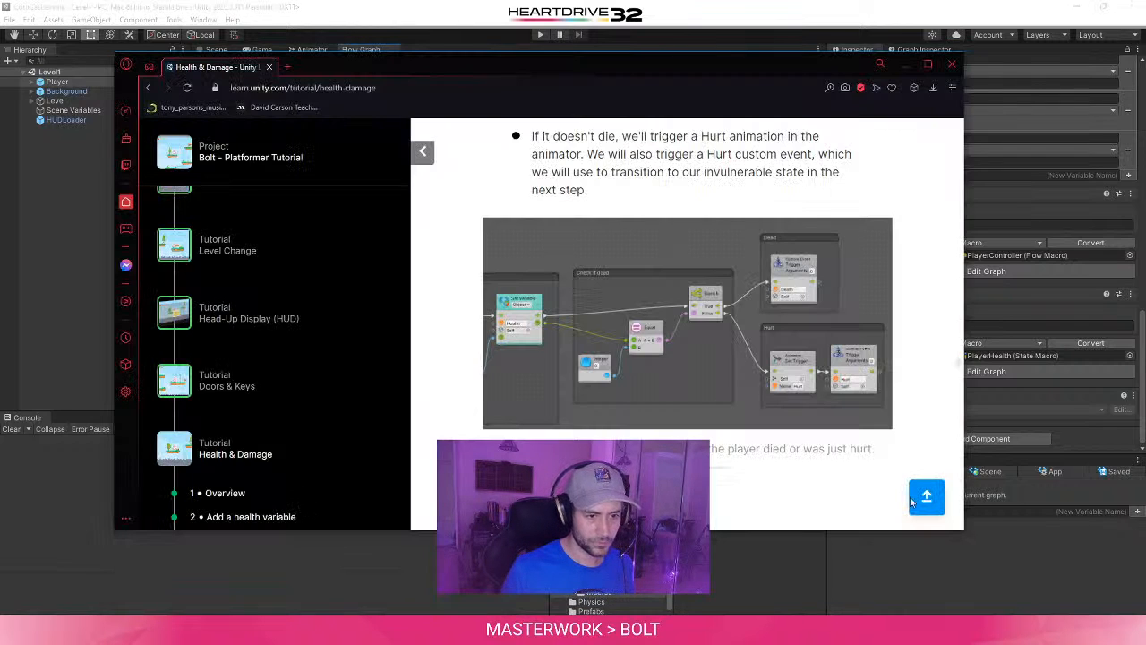
left_click(991, 549)
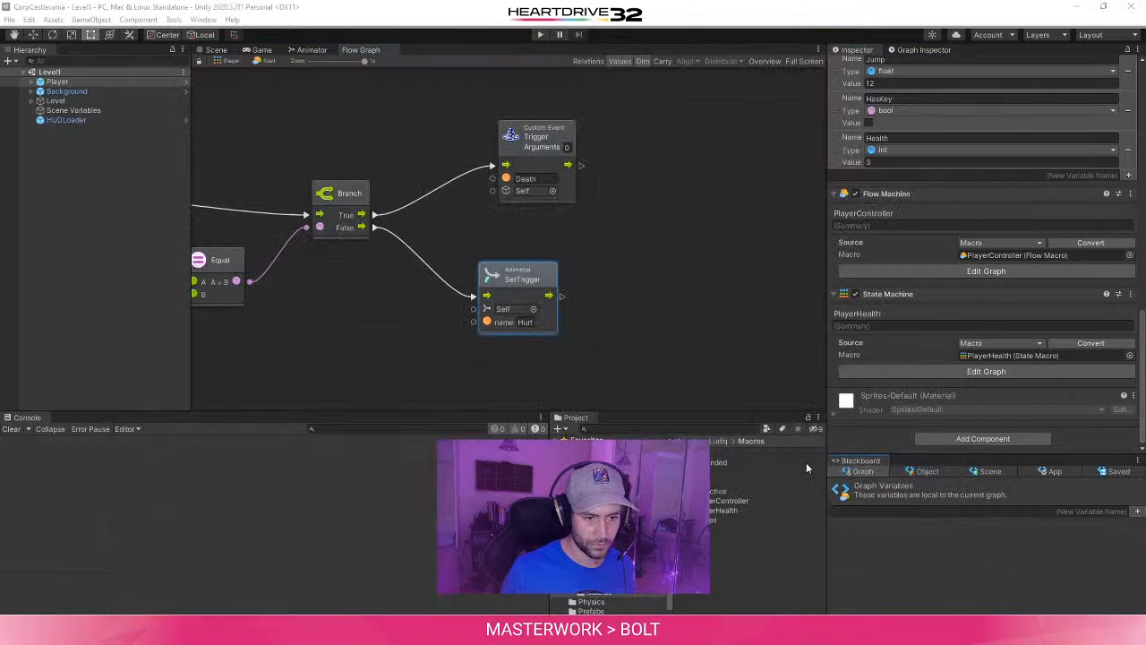
left_click_drag(563, 296, 634, 266)
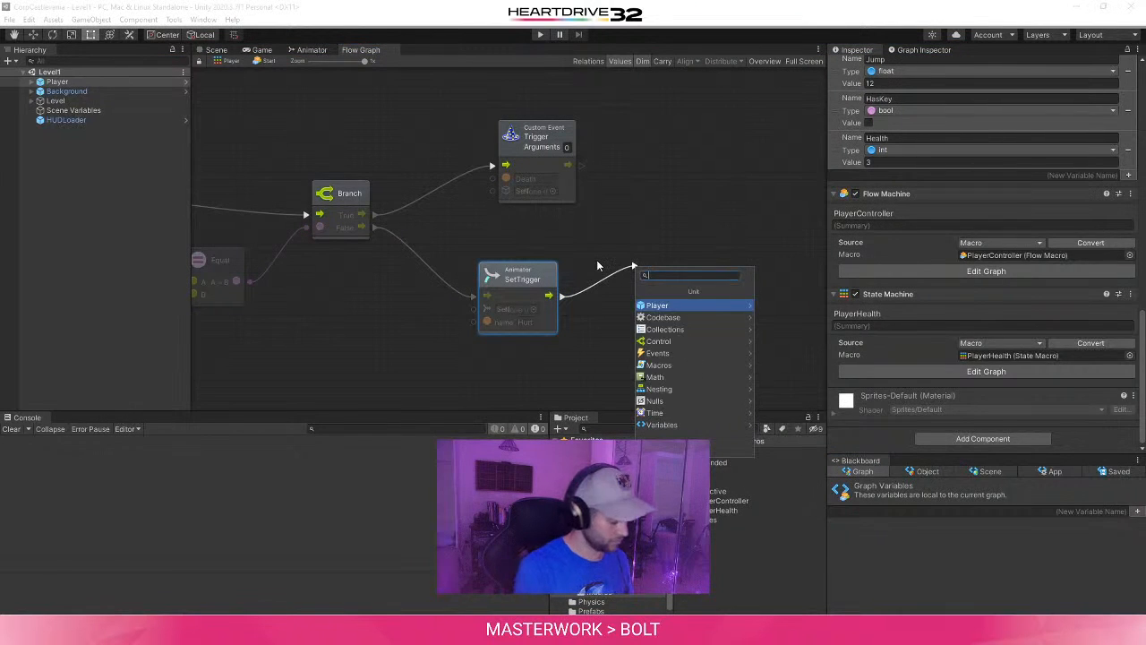
type("Custome")
key("BackSpace")
type("Event")
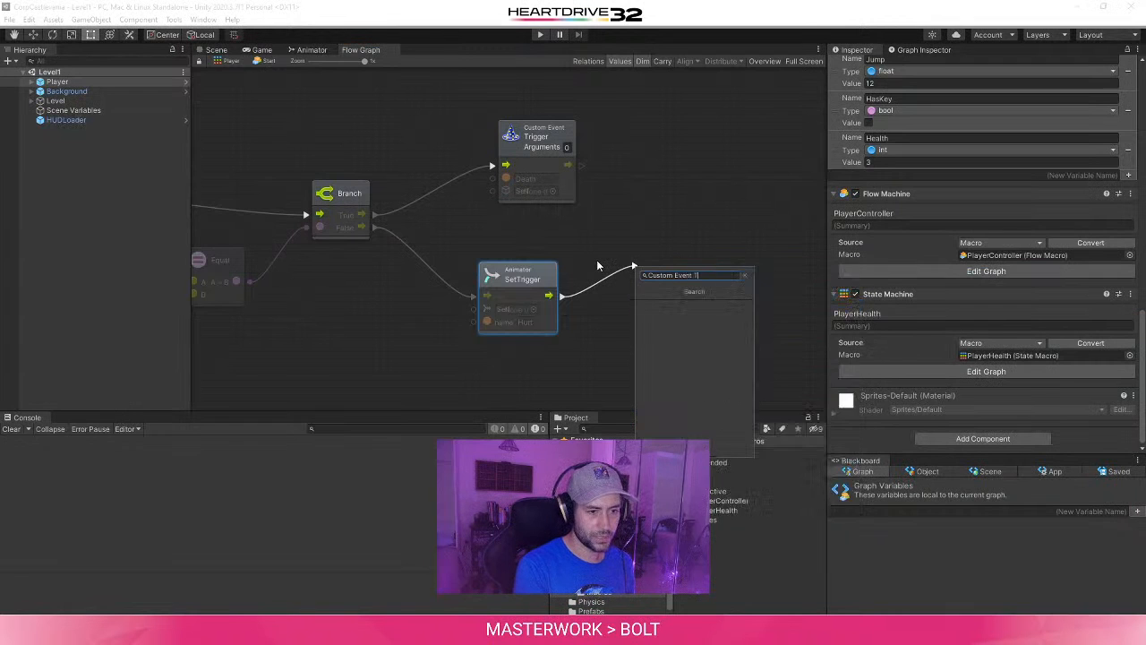
left_click(708, 307)
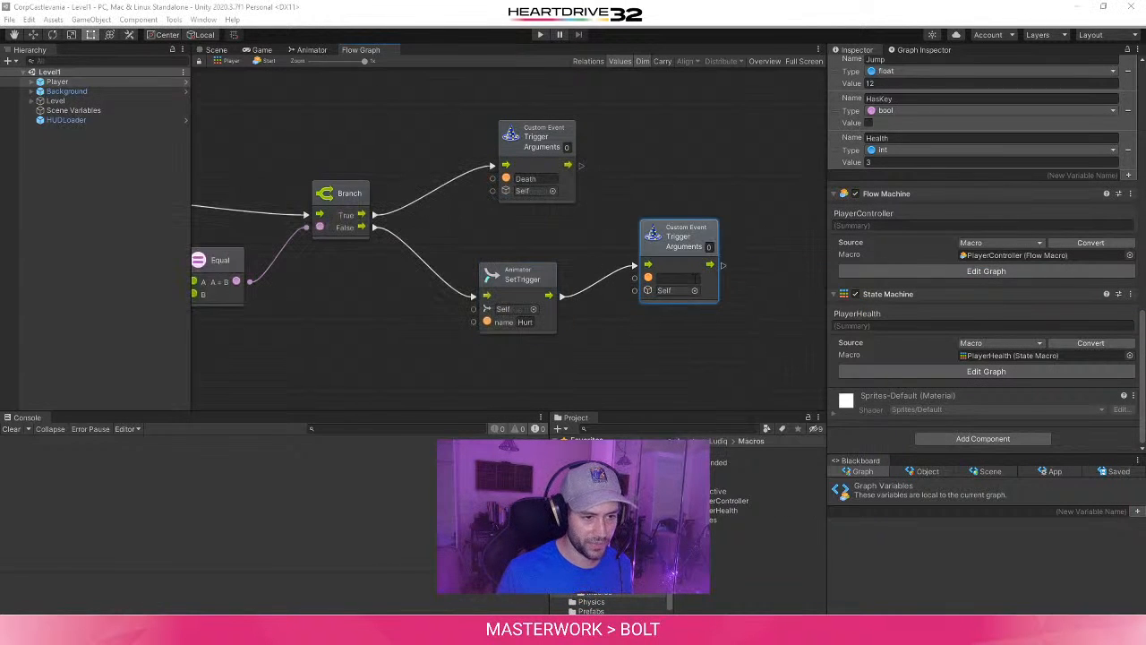
- Place the new Trigger Custom Event unit close beside SetTrigger and name its event Hurt
left_click_drag(672, 234, 658, 267)
left_click(668, 310)
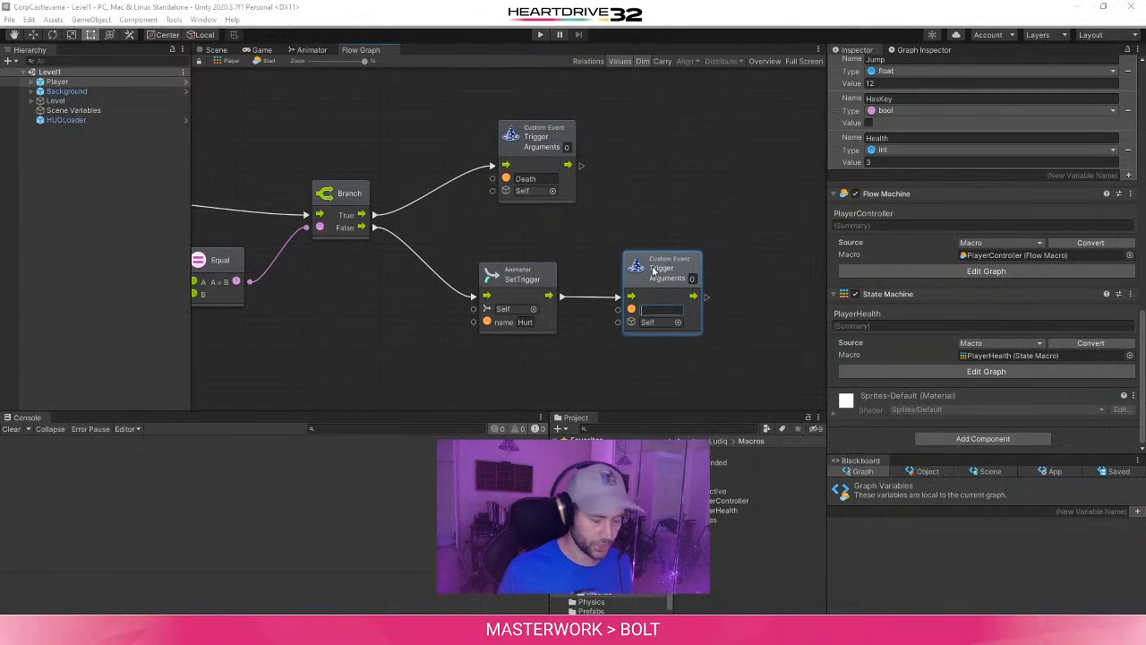
type("Hurt")
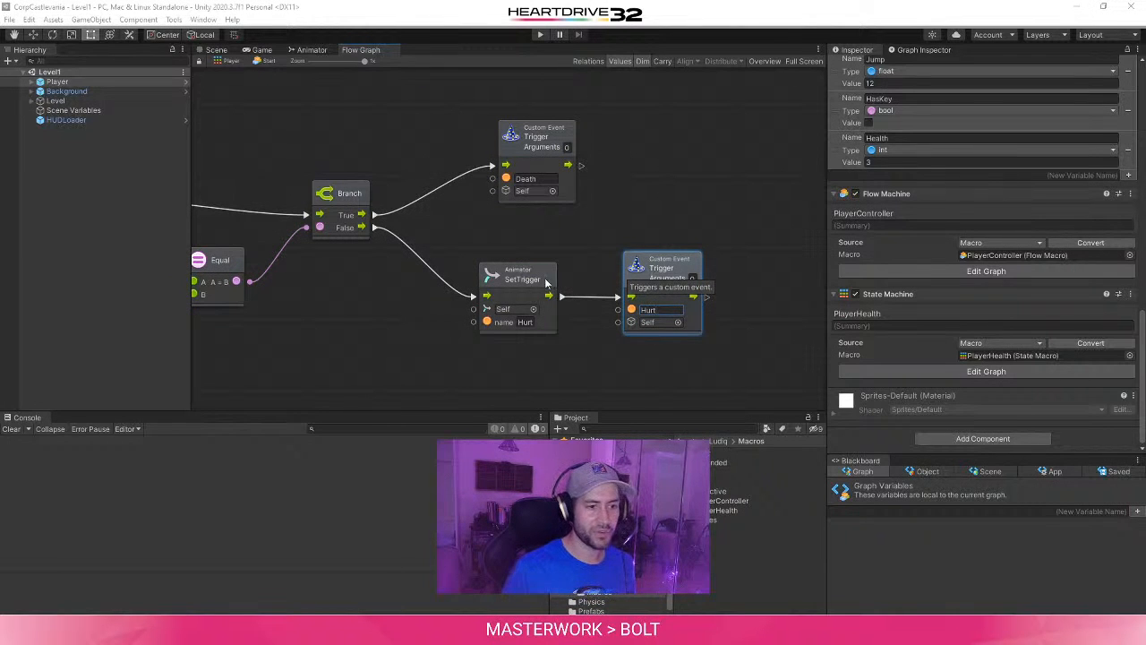
mouse_move(653, 269)
left_mouse_down()
mouse_move(627, 263)
mouse_move(654, 277)
left_mouse_up()
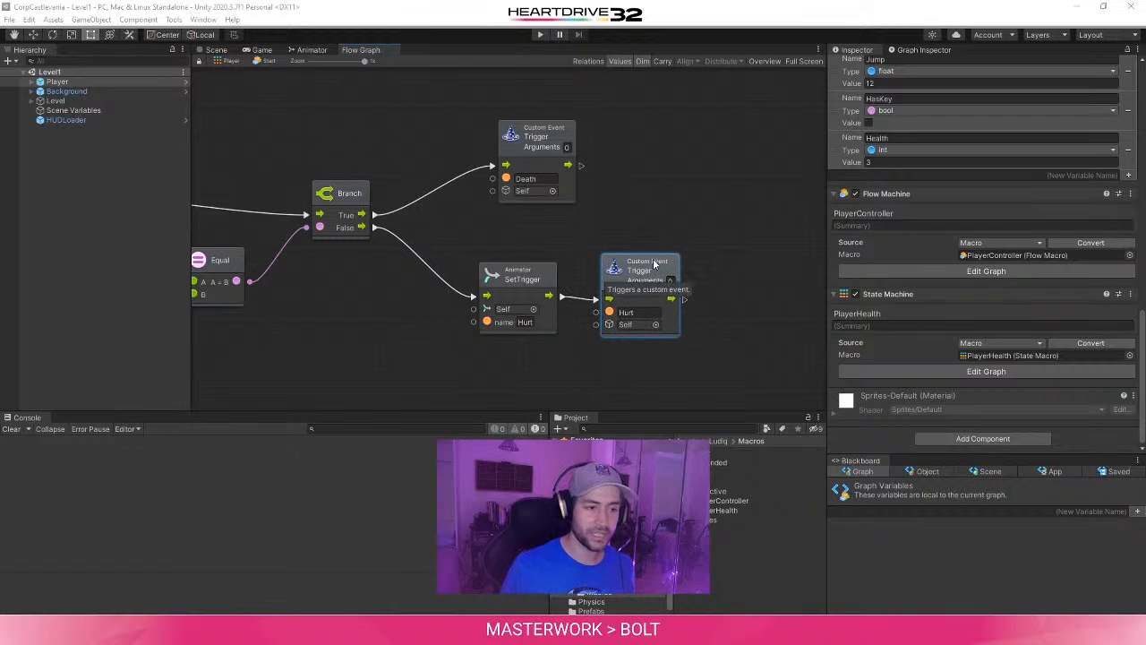
left_click(514, 276)
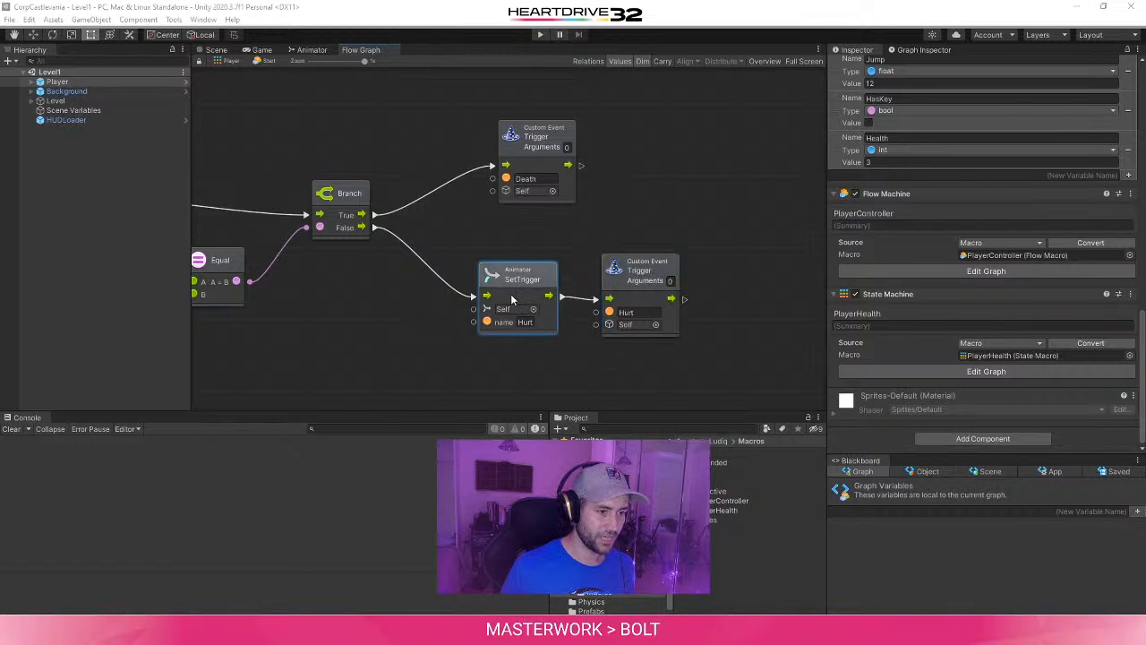
middle_click_drag(638, 351, 588, 362)
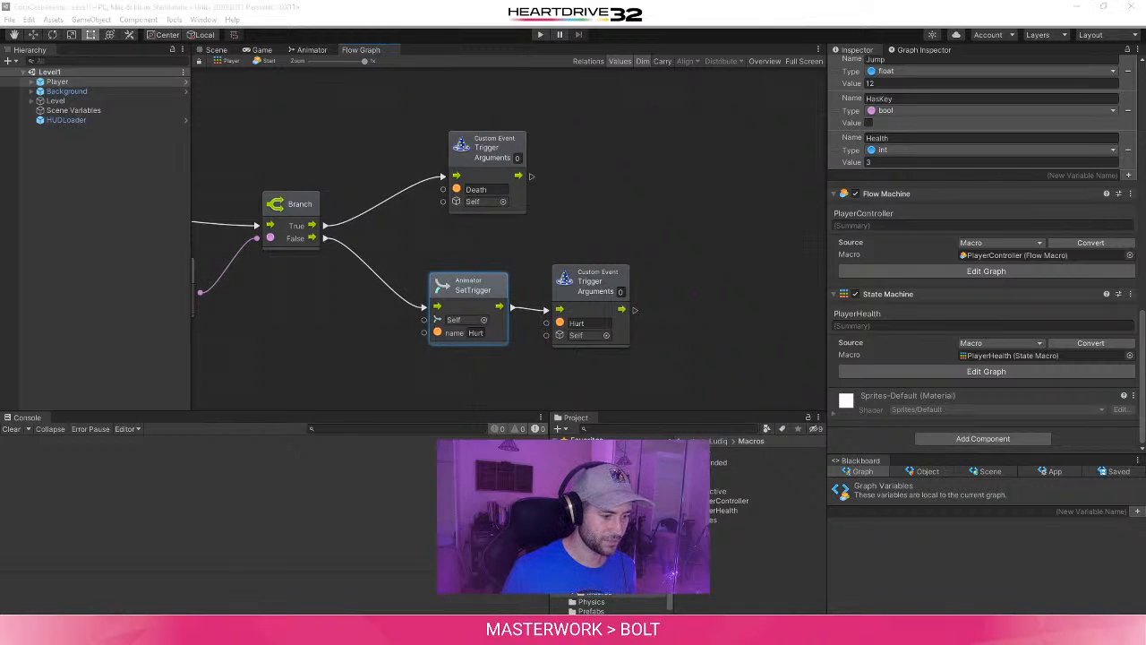
left_click(469, 346)
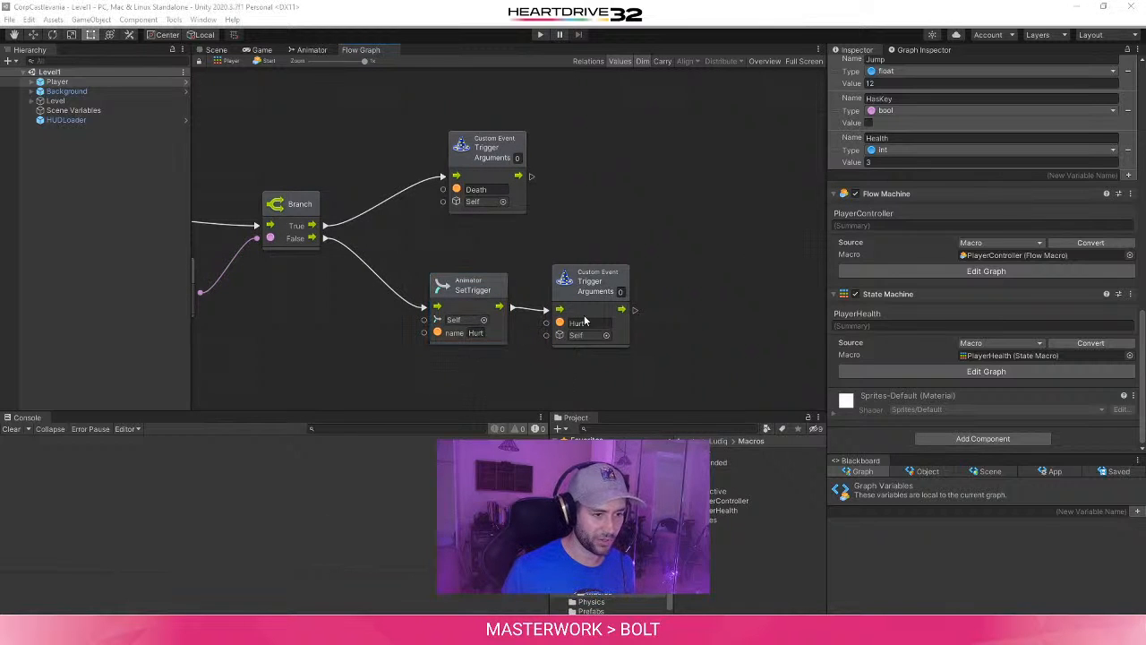
left_click(467, 292)
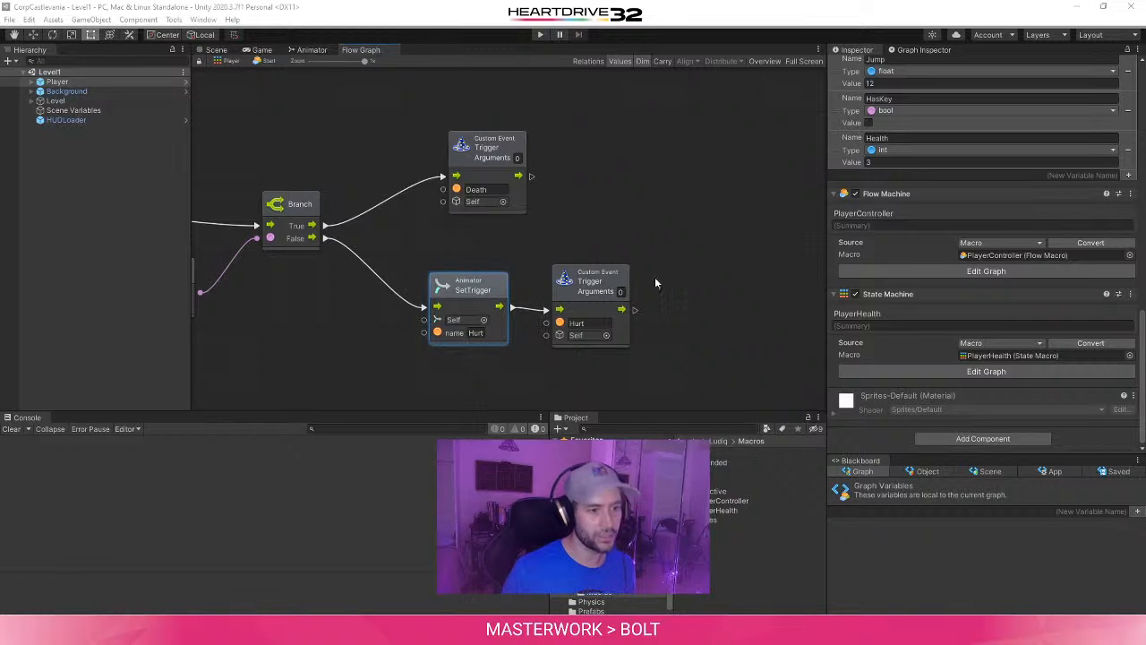
left_click(612, 281)
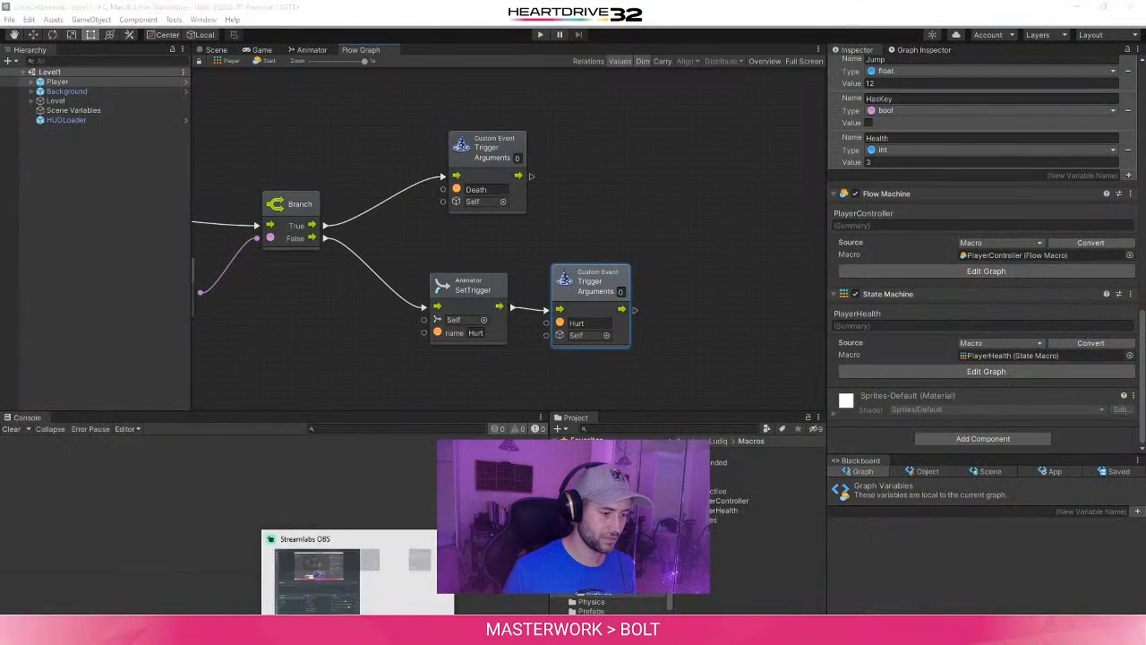
- Switch to the browser tutorial and mark the step about checking whether the player died or was hurt as completed
mouse_move(324, 631)
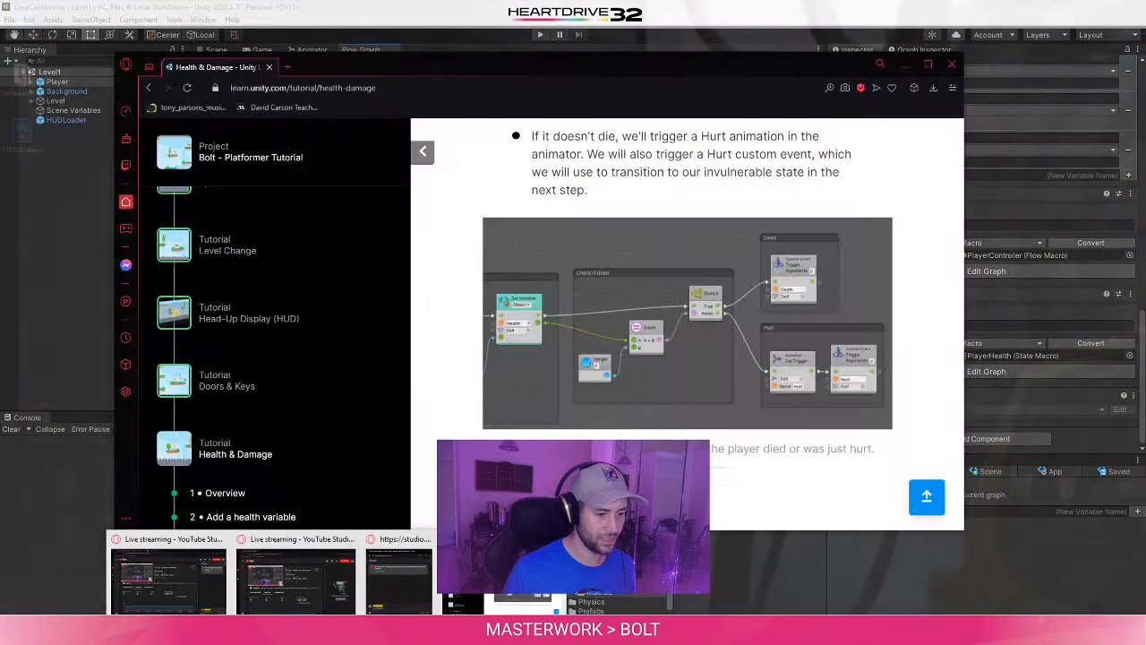
left_click(414, 578)
scroll(687, 323, "down", 2)
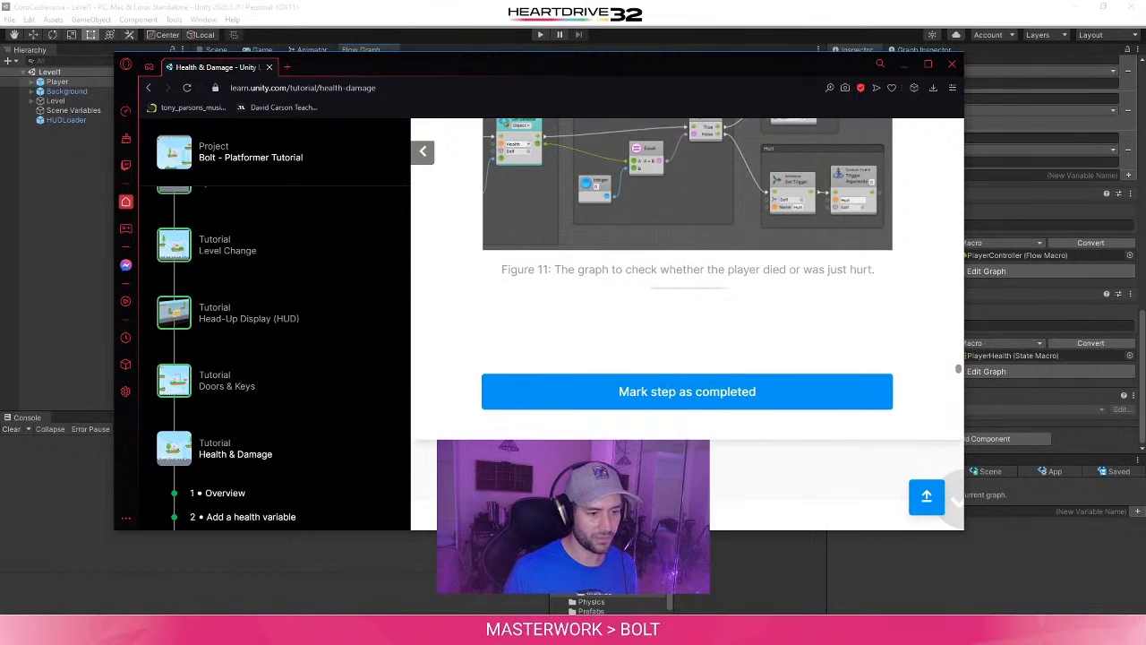
left_click(573, 391)
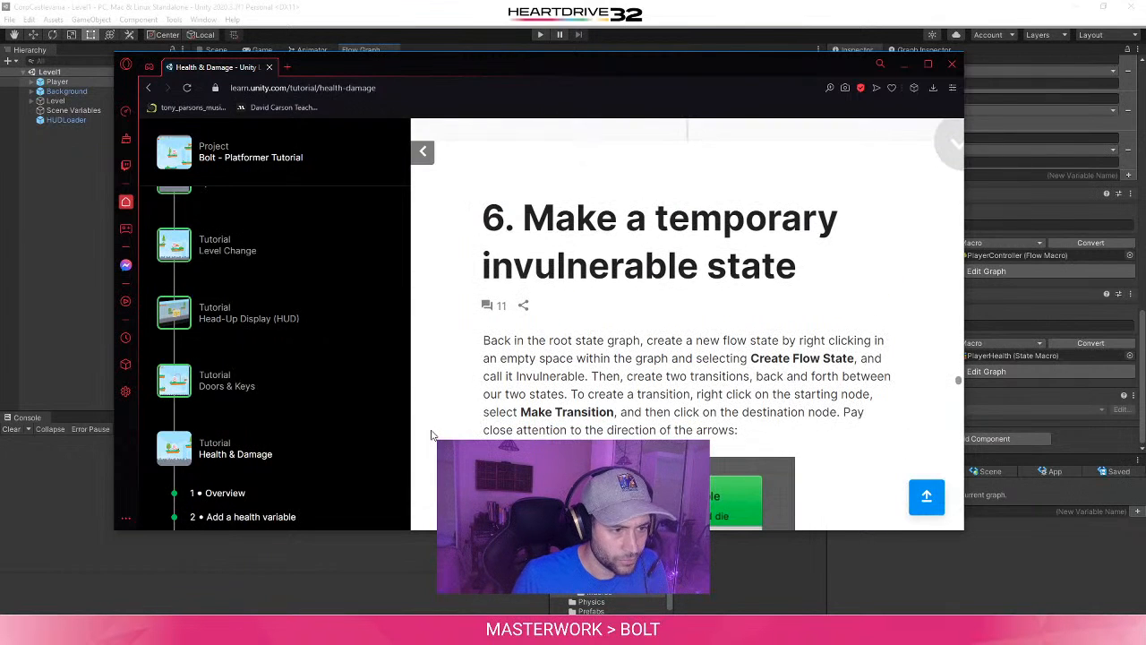
- Read the tutorial's section 6 on creating the Invulnerable flow state and the two transitions, and examine Figure 12
scroll(431, 436, "down", 3)
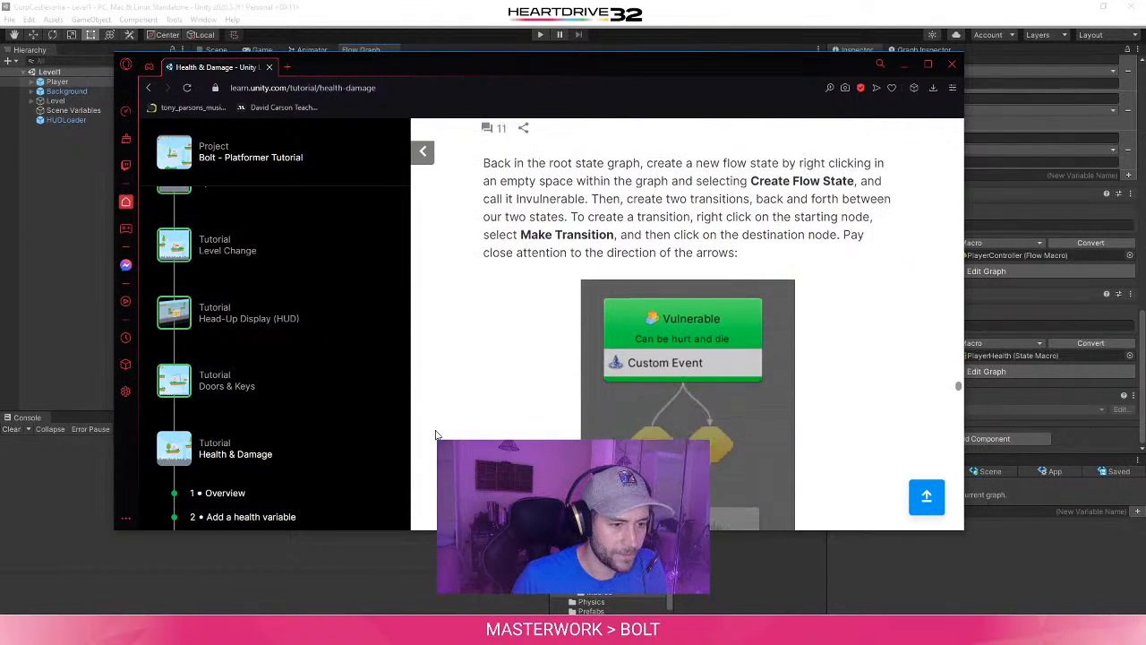
scroll(436, 435, "up", 2)
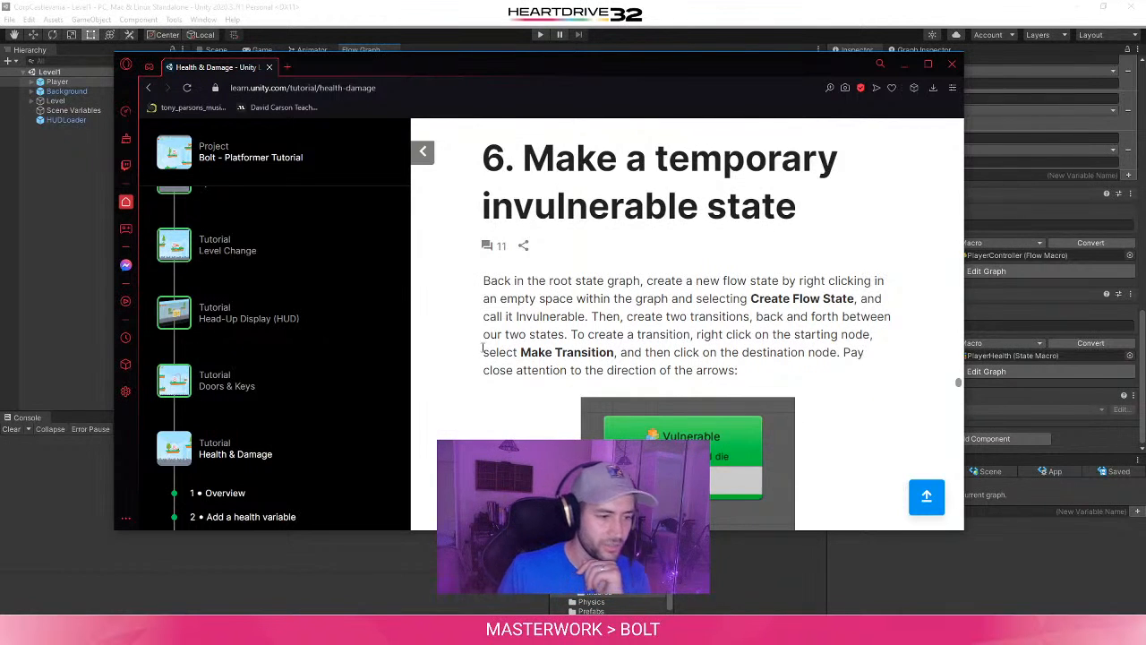
scroll(481, 357, "down", 1)
scroll(481, 358, "down", 1)
scroll(479, 361, "down", 2)
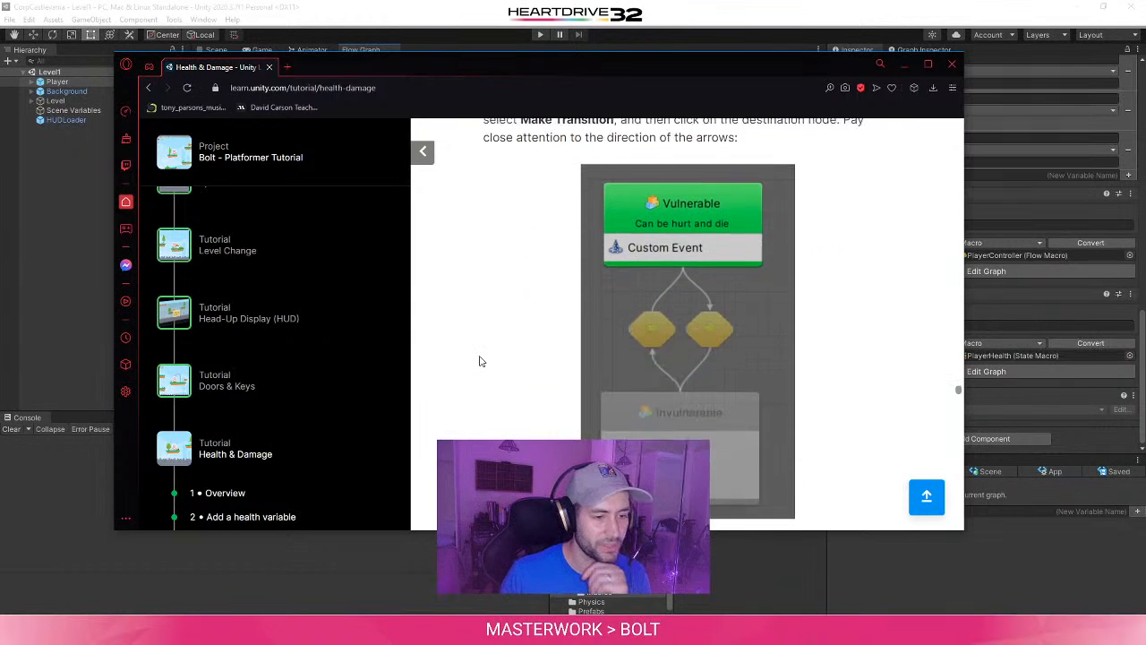
scroll(483, 379, "down", 1)
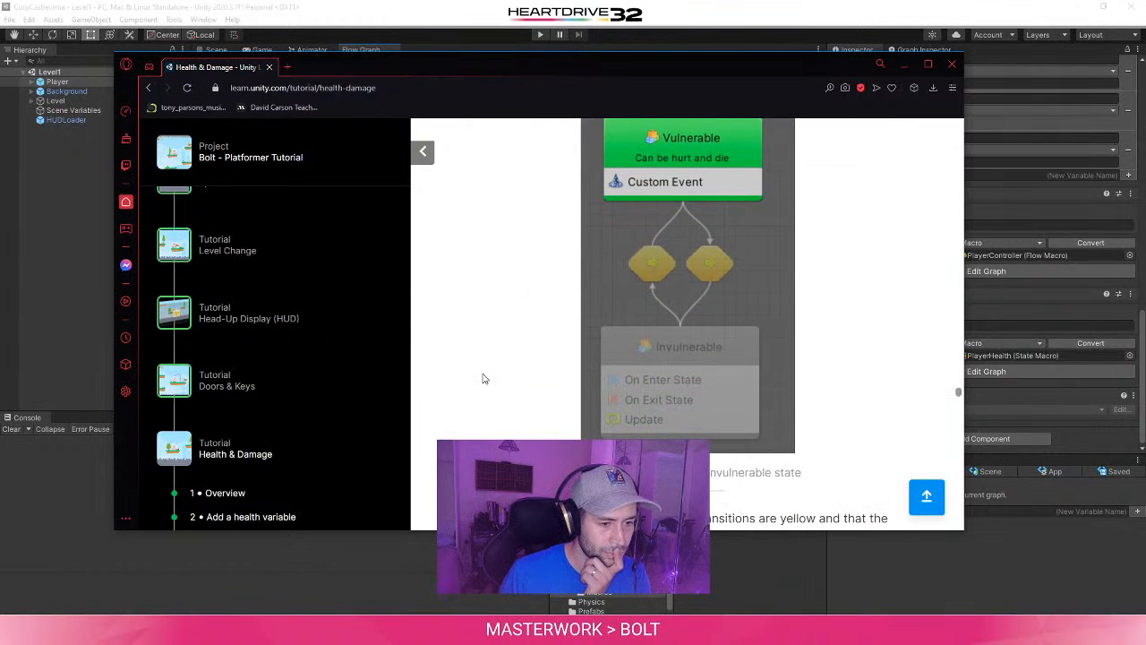
scroll(483, 379, "up", 2)
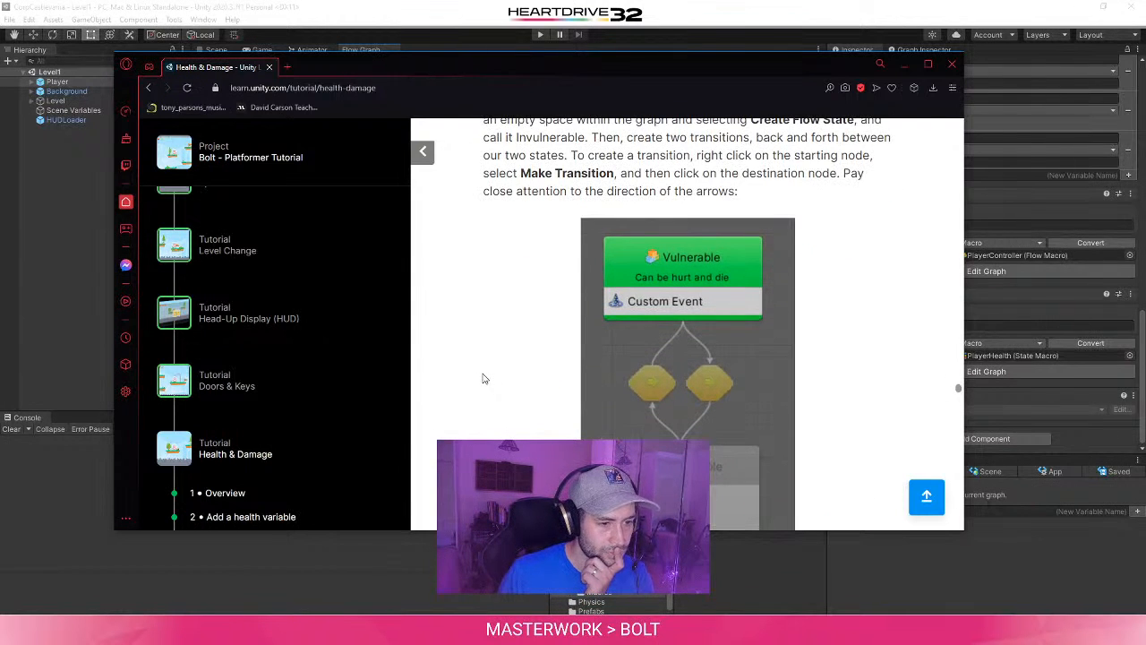
scroll(482, 379, "down", 1)
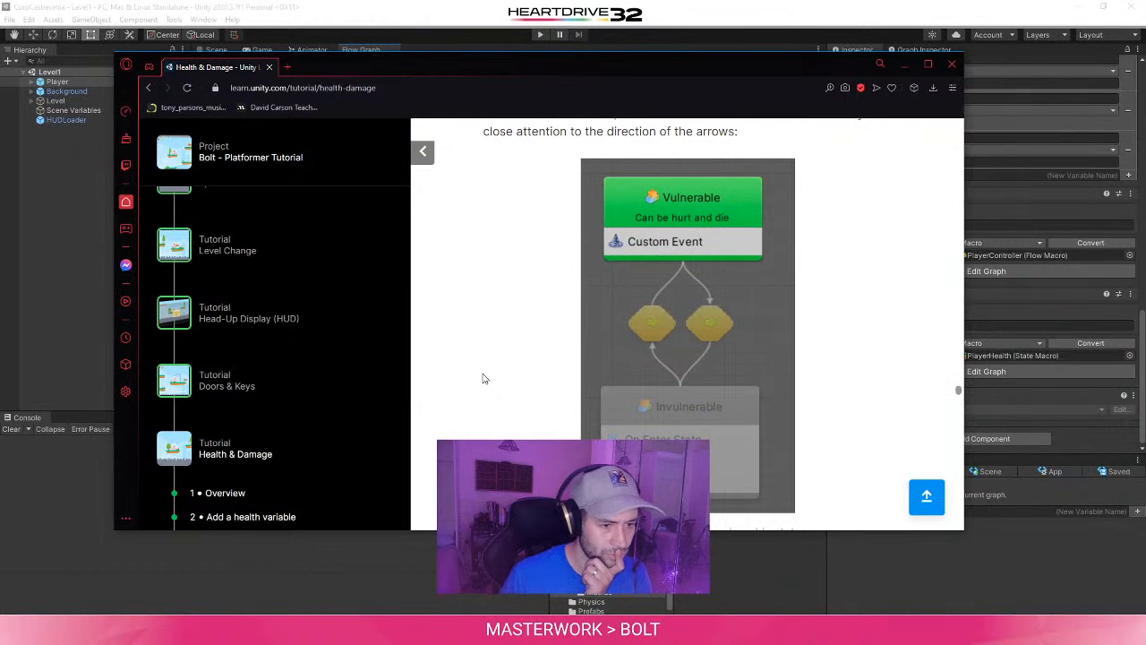
scroll(484, 379, "up", 2)
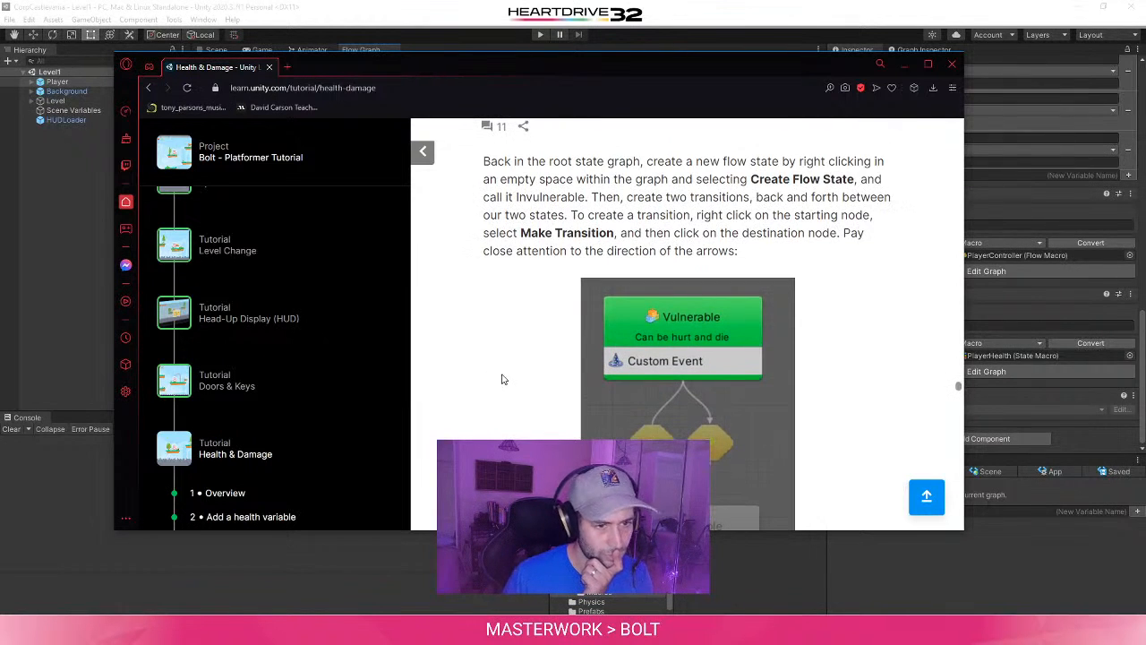
scroll(503, 390, "down", 5)
scroll(502, 390, "down", 1)
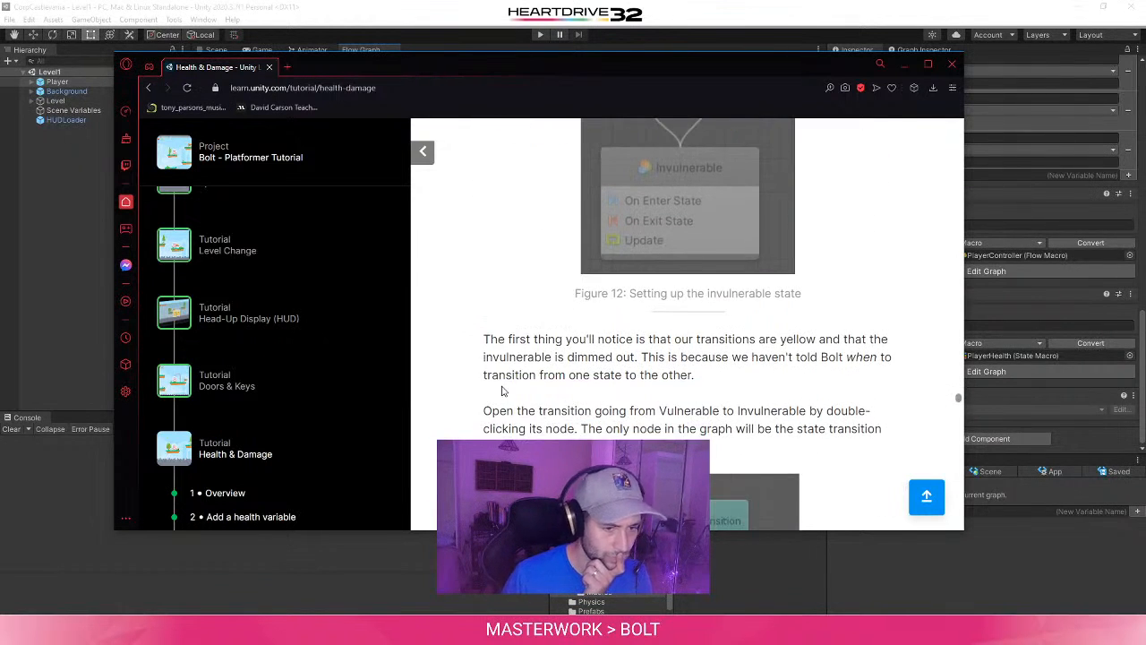
scroll(502, 391, "up", 3)
- Return to Unity and open the root state graph of the PlayerHealth state macro
left_click(975, 548)
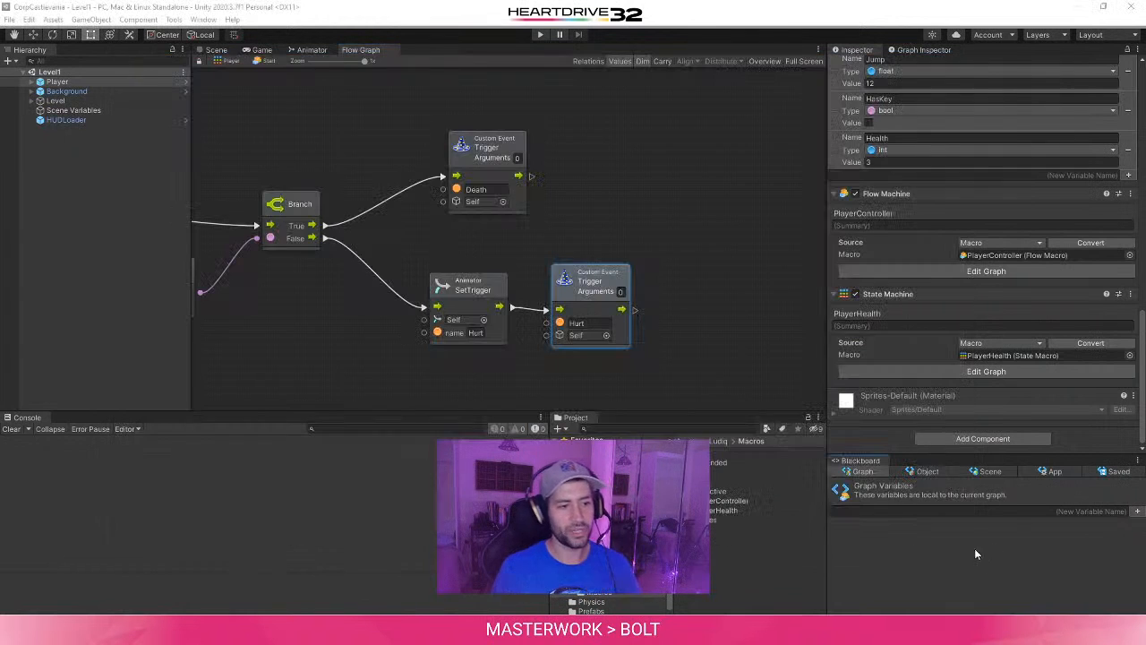
left_click(706, 225)
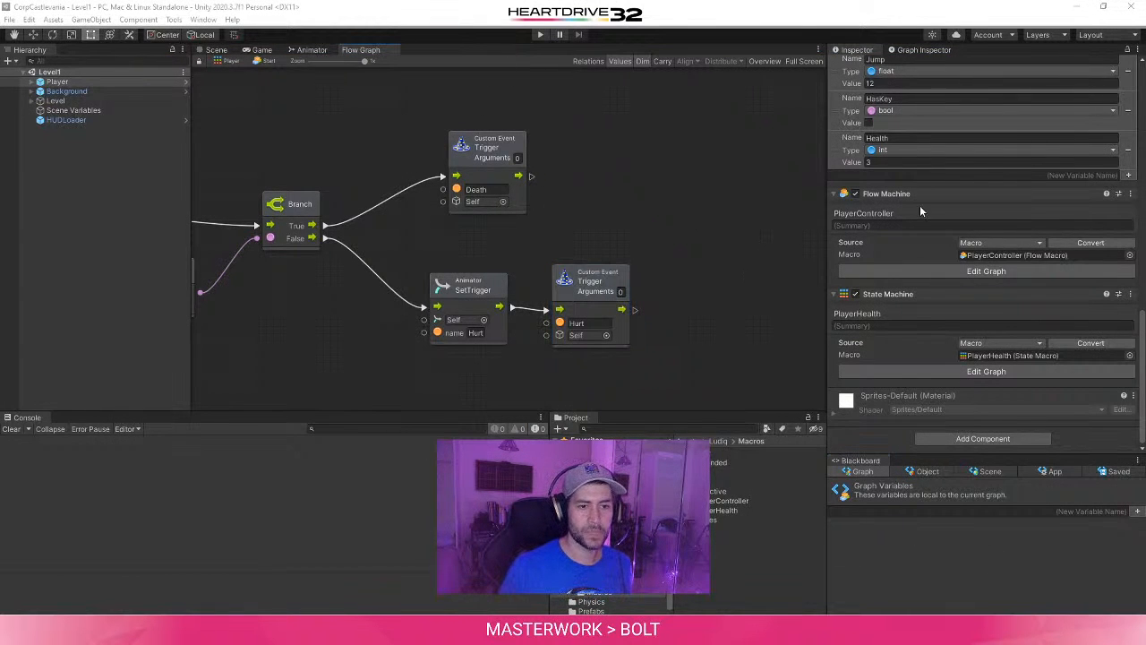
left_click(1012, 356)
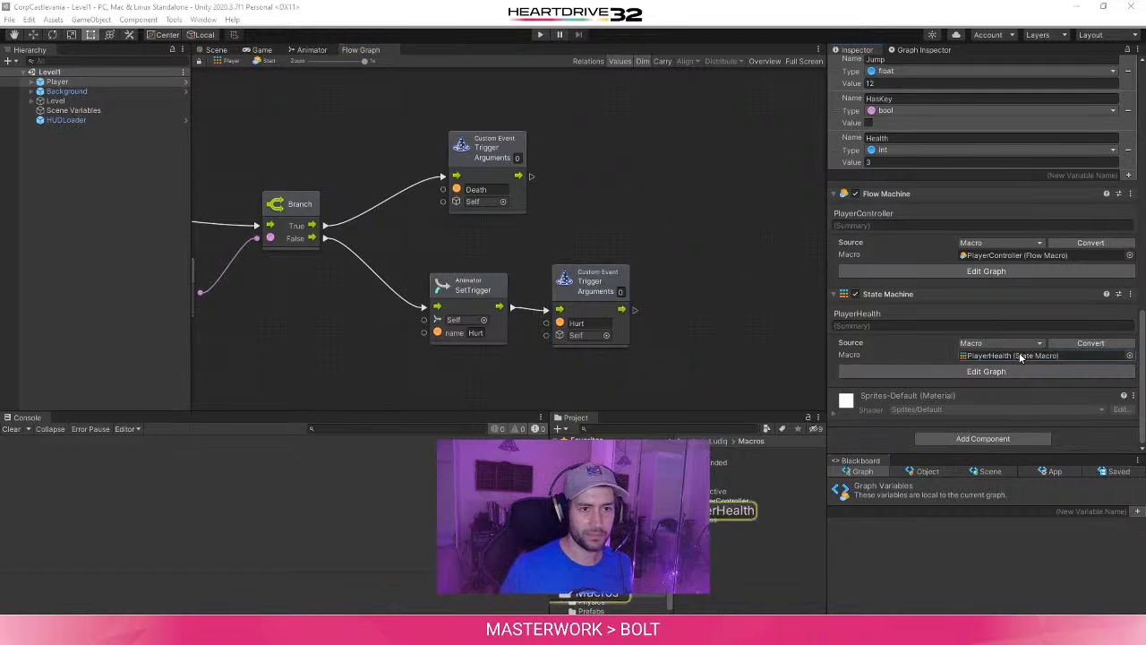
left_click(922, 50)
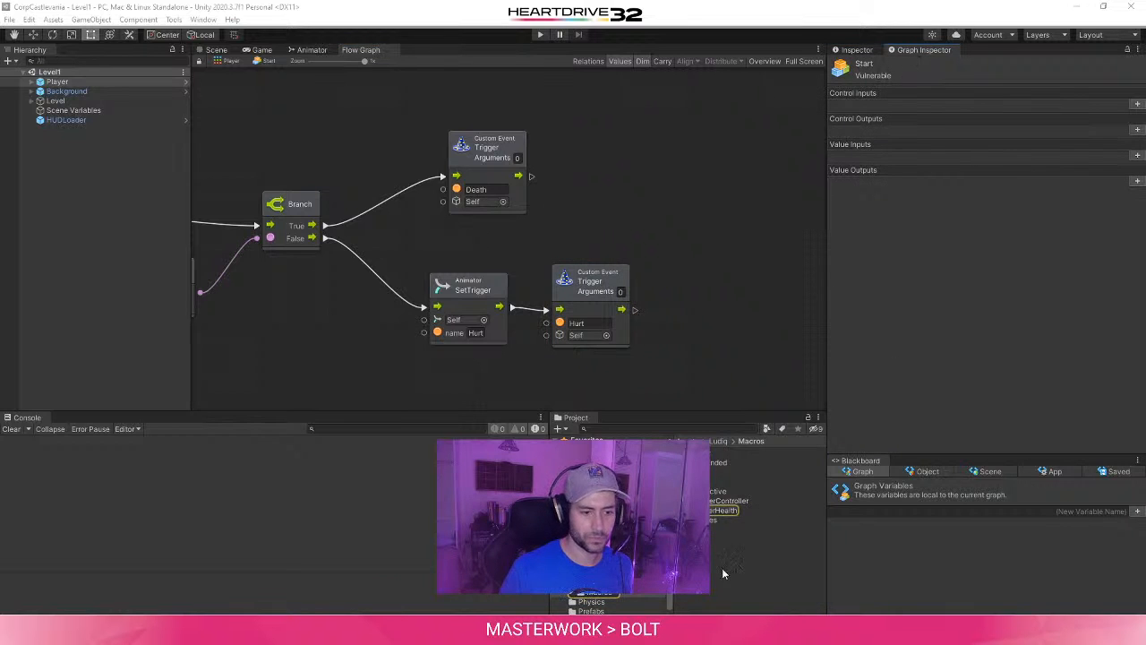
double_click(726, 511)
left_click(602, 277)
scroll(600, 278, "down", 3)
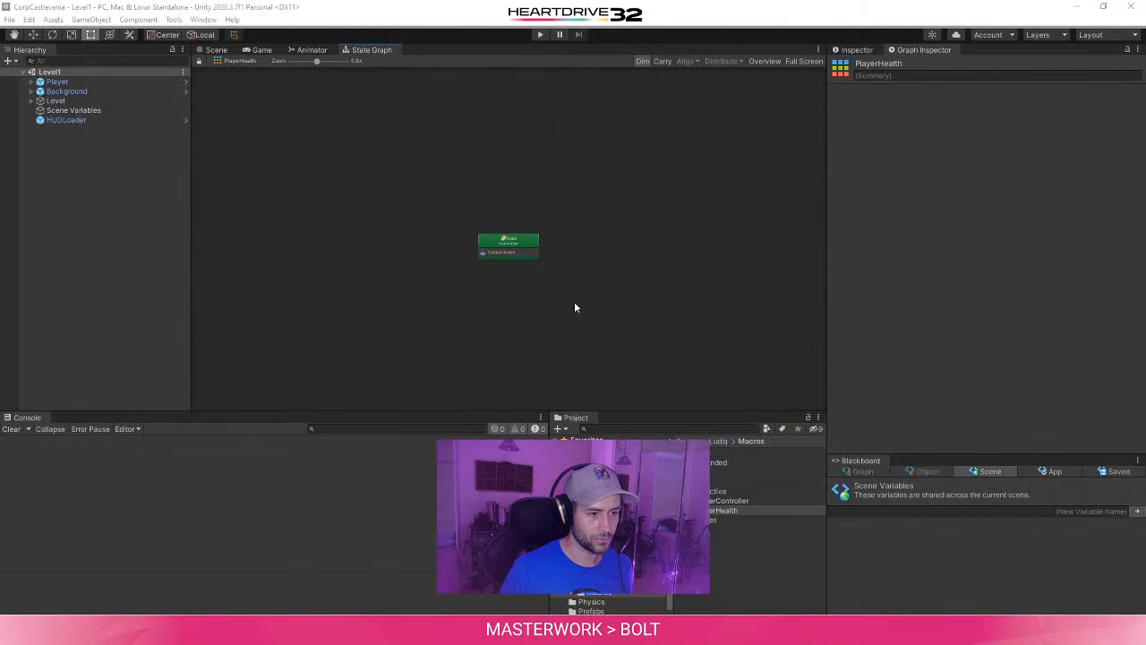
- Create a new flow state in the PlayerHealth graph and place it below and slightly right of the Start state
right_click(522, 296)
left_click(556, 300)
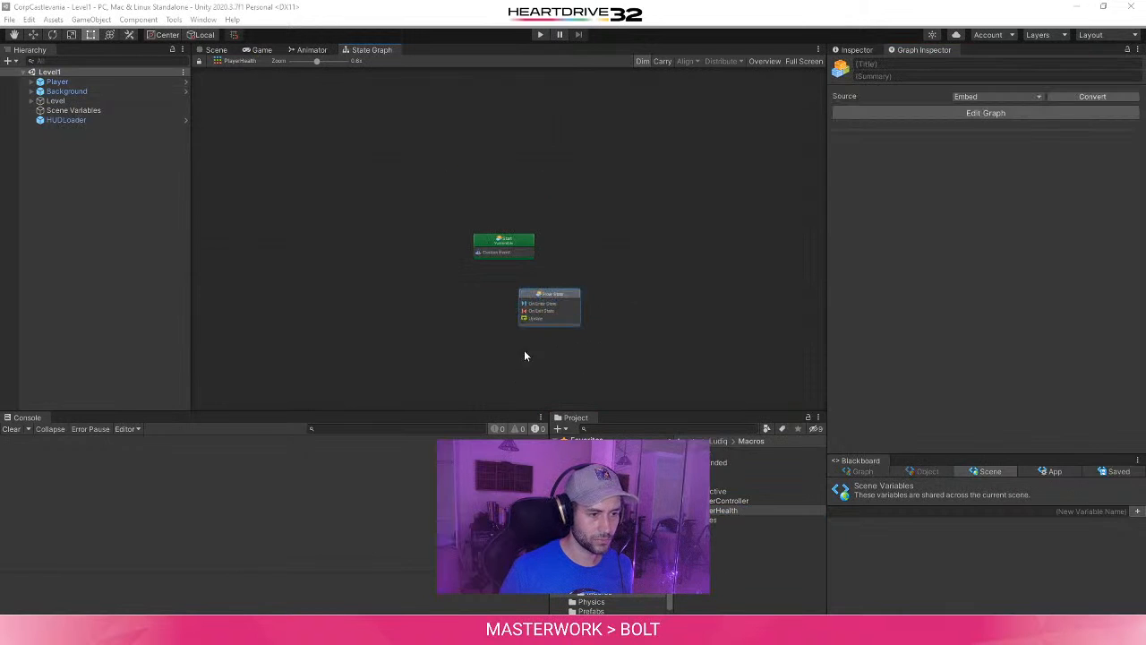
scroll(525, 355, "up", 3)
right_click(647, 347)
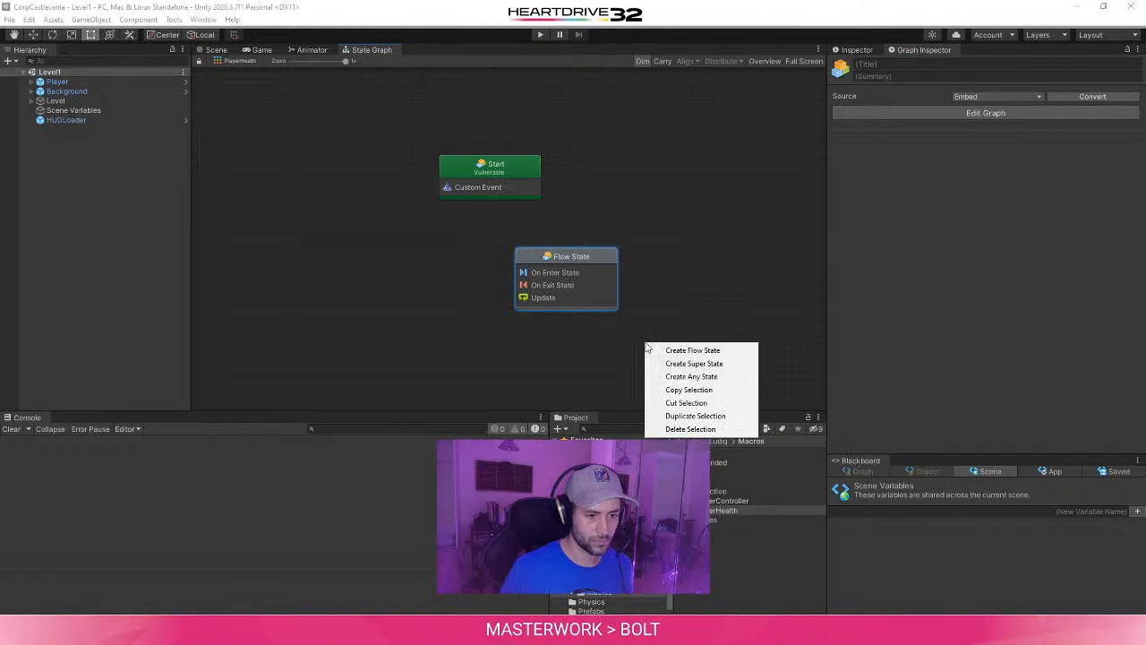
left_click(607, 347)
left_click(592, 257)
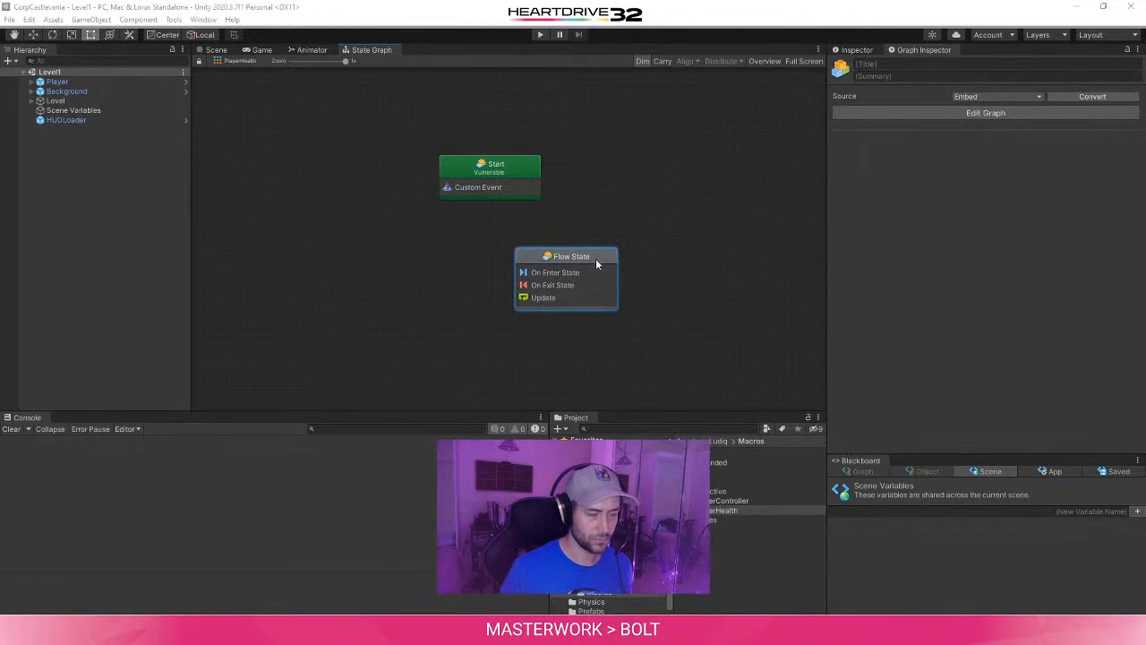
left_click_drag(595, 258, 586, 275)
- Select the Start state and check the tutorial's instructions and Figure 12 for the state names and transitions
left_click(524, 172)
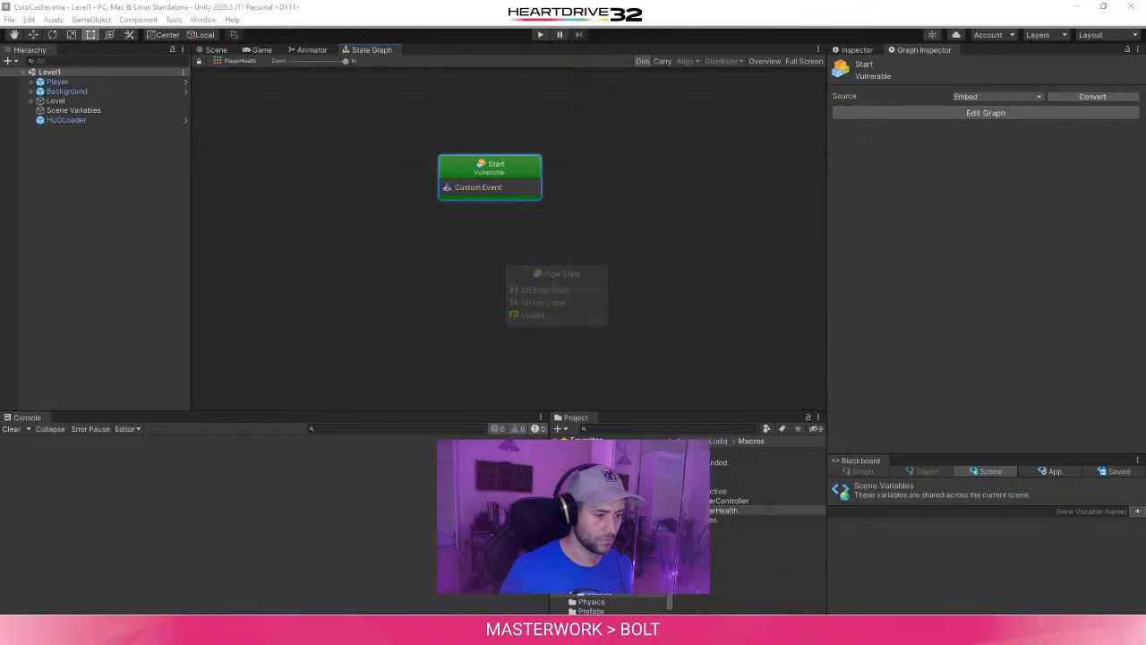
mouse_move(350, 631)
left_click(403, 577)
scroll(717, 306, "up", 2)
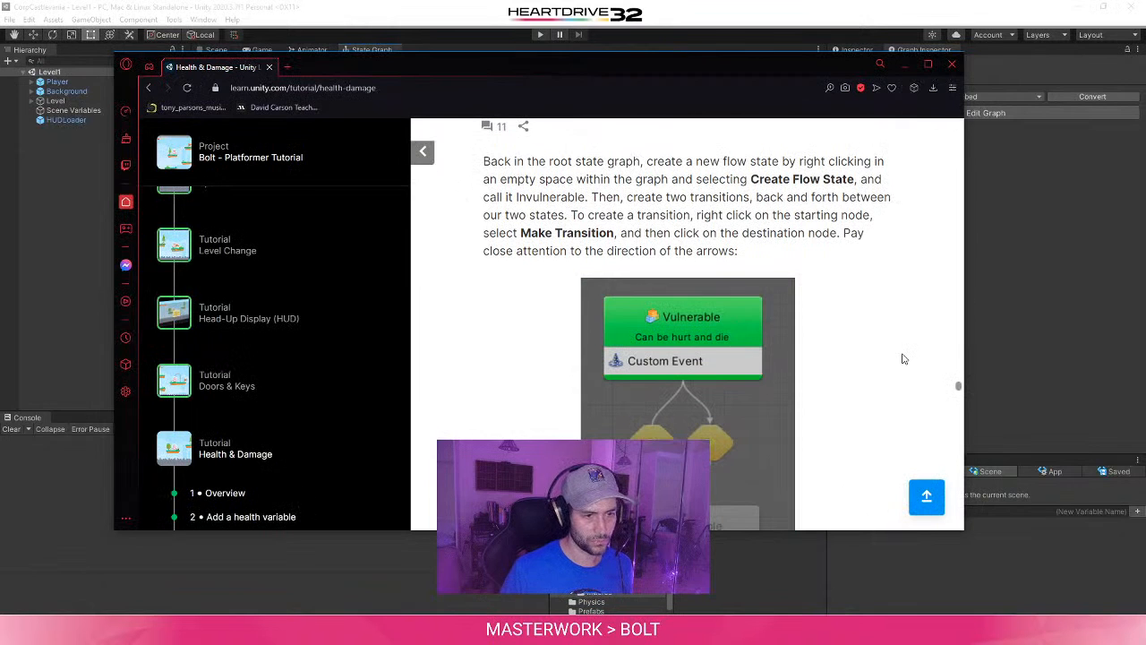
scroll(904, 360, "down", 4)
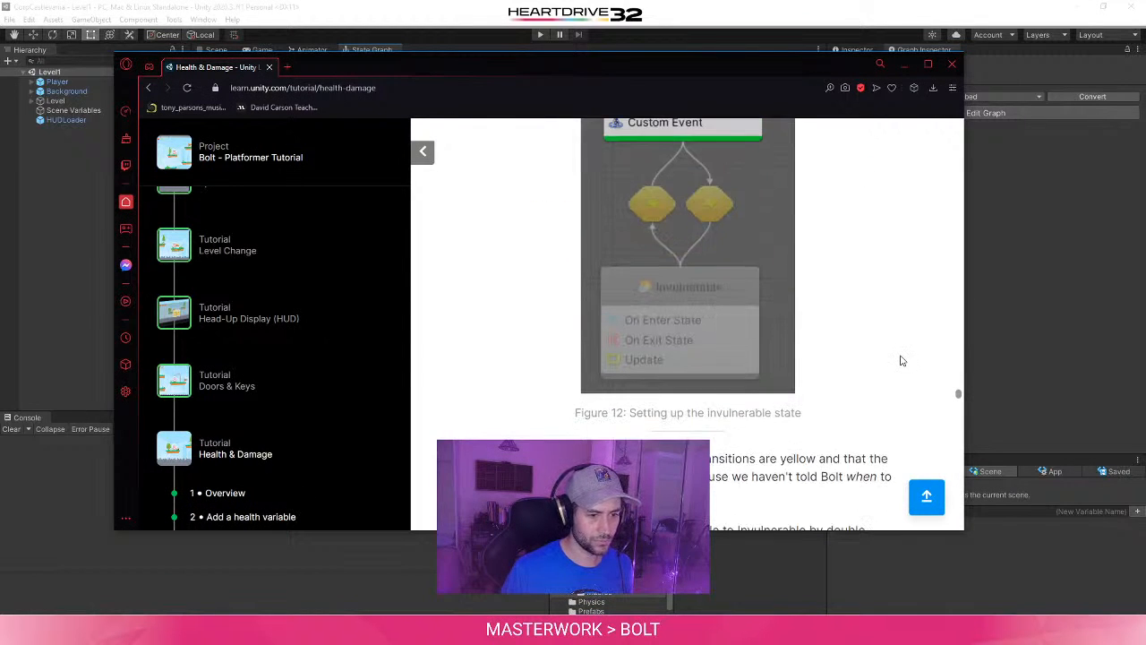
- Title the new flow state below the Start state "Invulnerable"
left_click(1105, 285)
left_click_drag(576, 279, 554, 297)
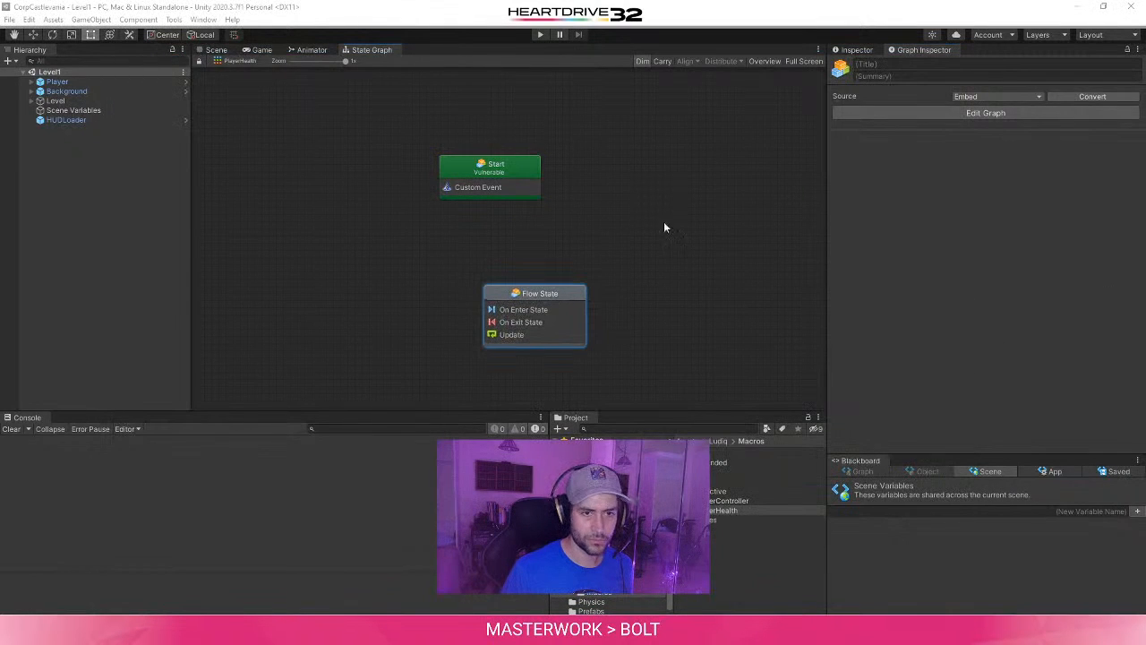
left_click(882, 66)
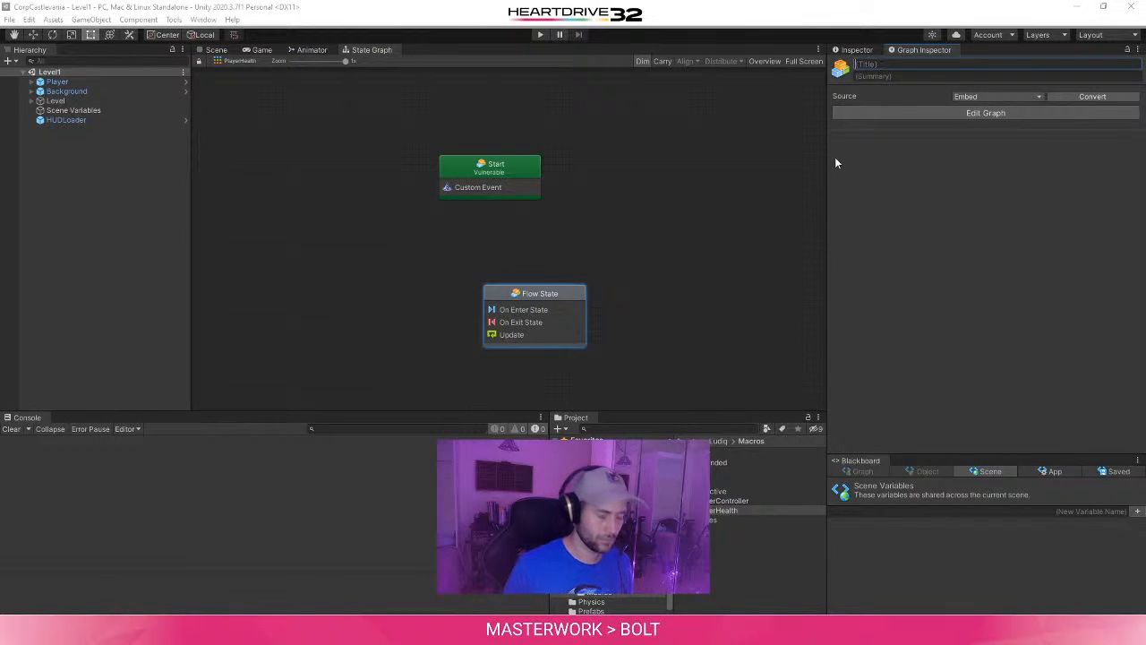
type("Invul")
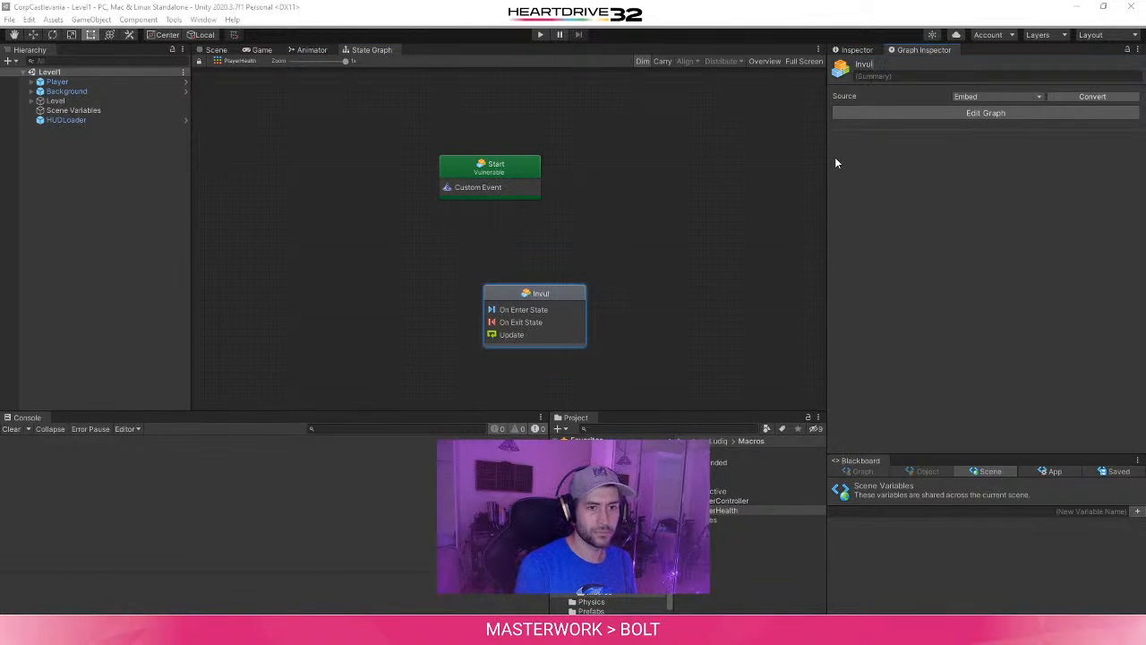
type("nerable")
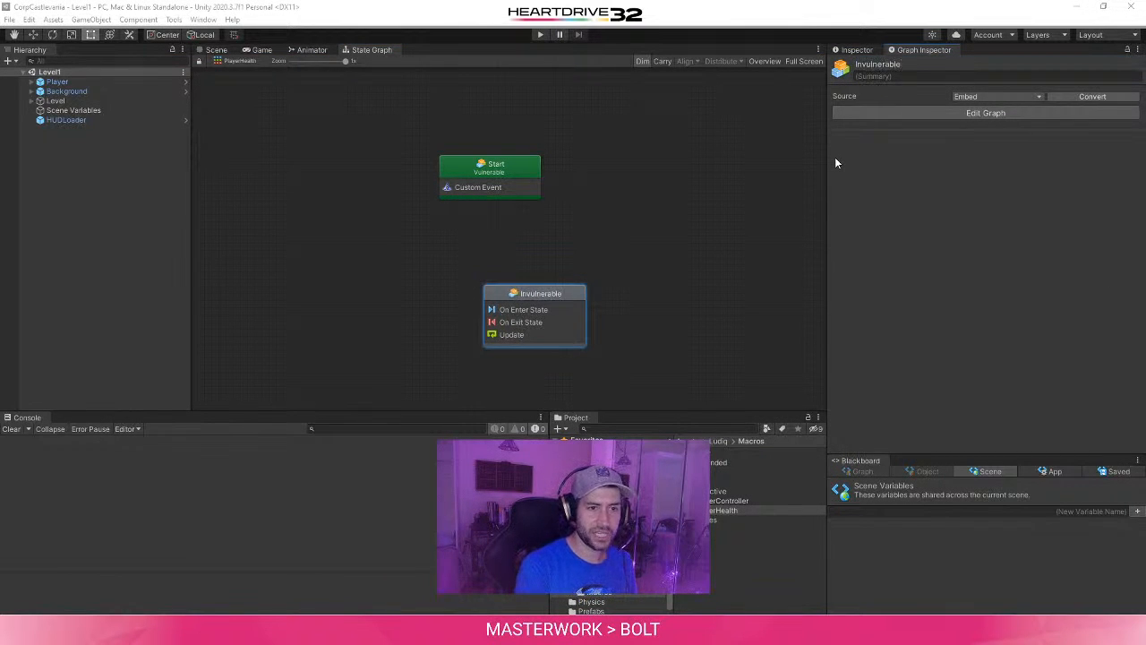
- Rename the Start state to "HurtState"
left_click(529, 176)
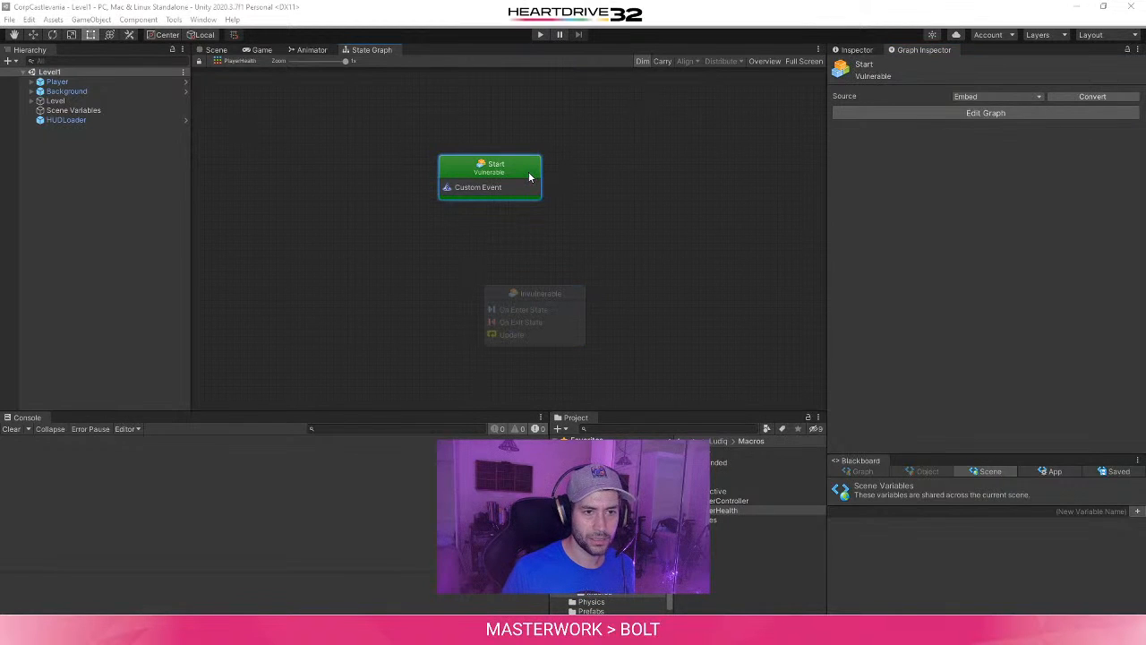
left_click(865, 65)
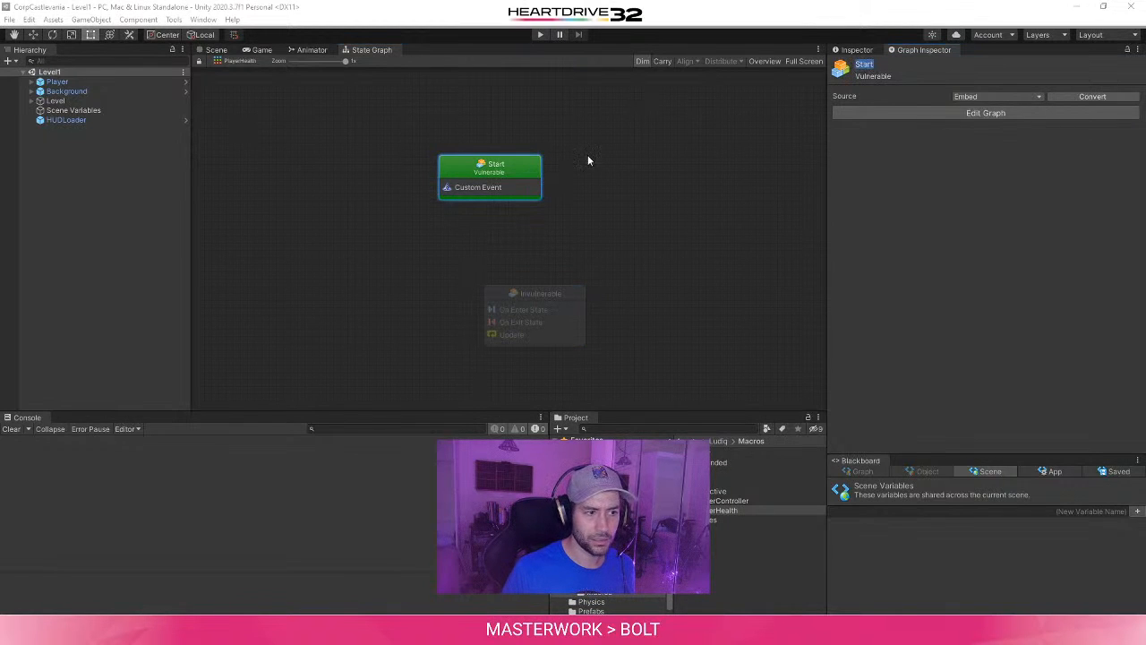
left_click(497, 166)
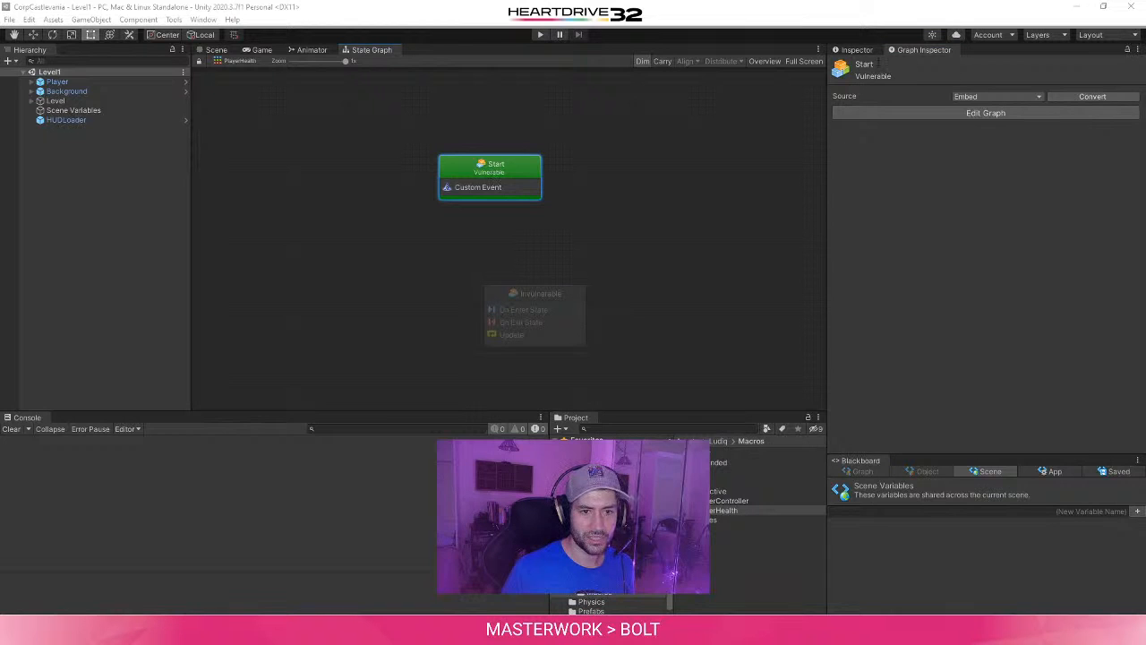
left_click(867, 64)
key("BackSpace")
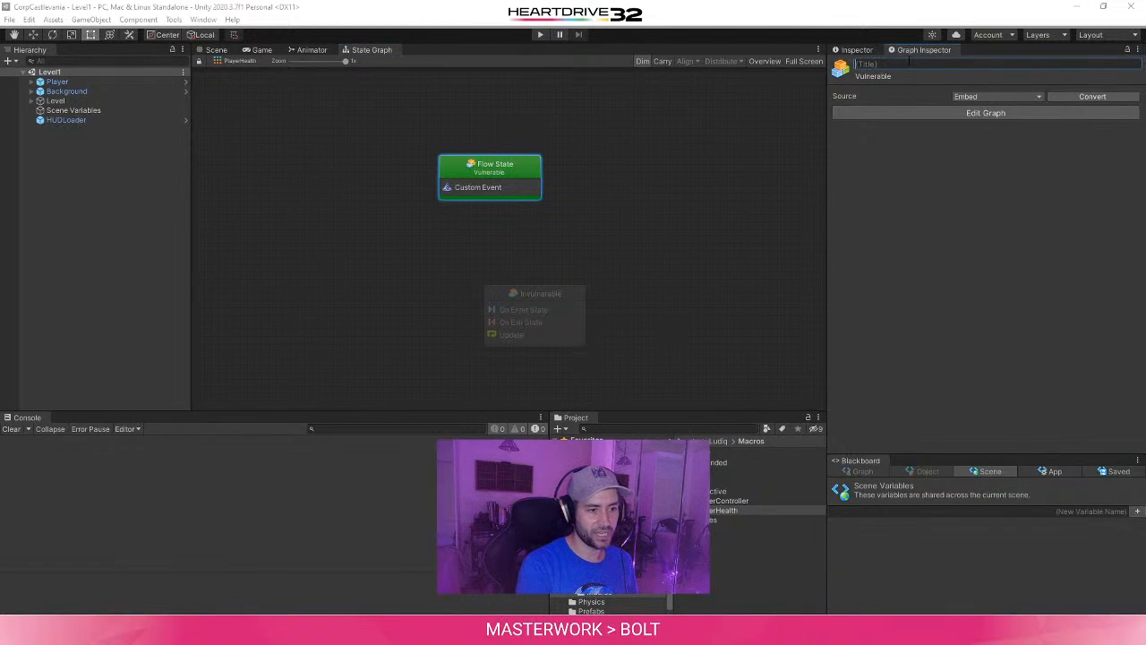
type("HurtState")
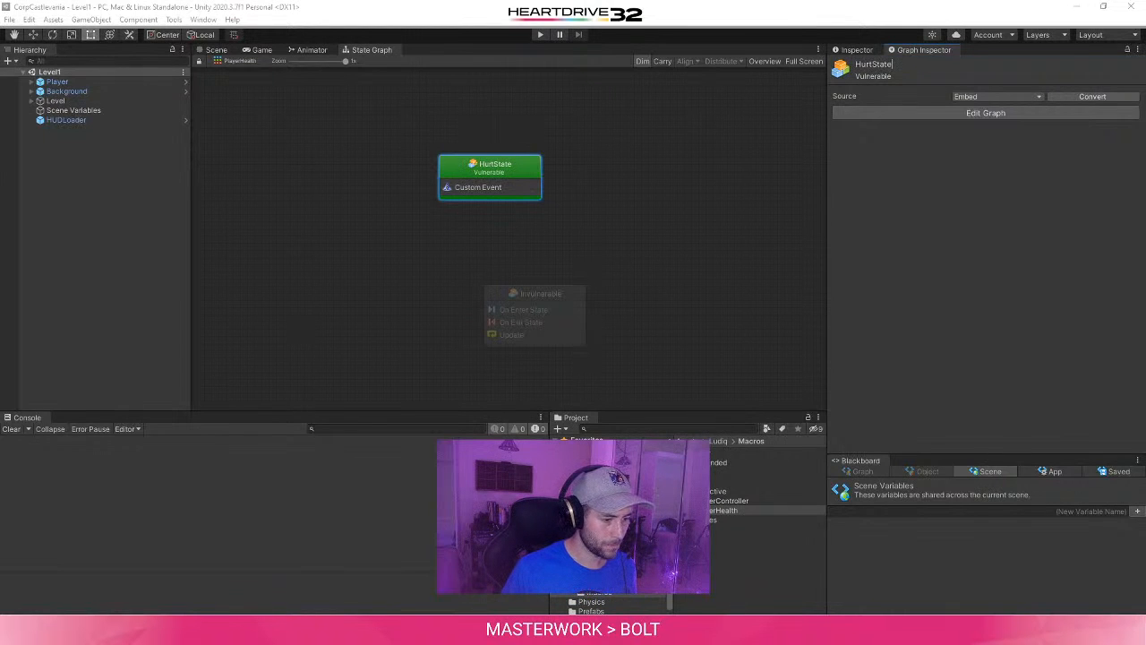
- Check the state name in the tutorial's Figure 12 and retitle the green start state "Vulnerable"
mouse_move(355, 631)
left_click(545, 573)
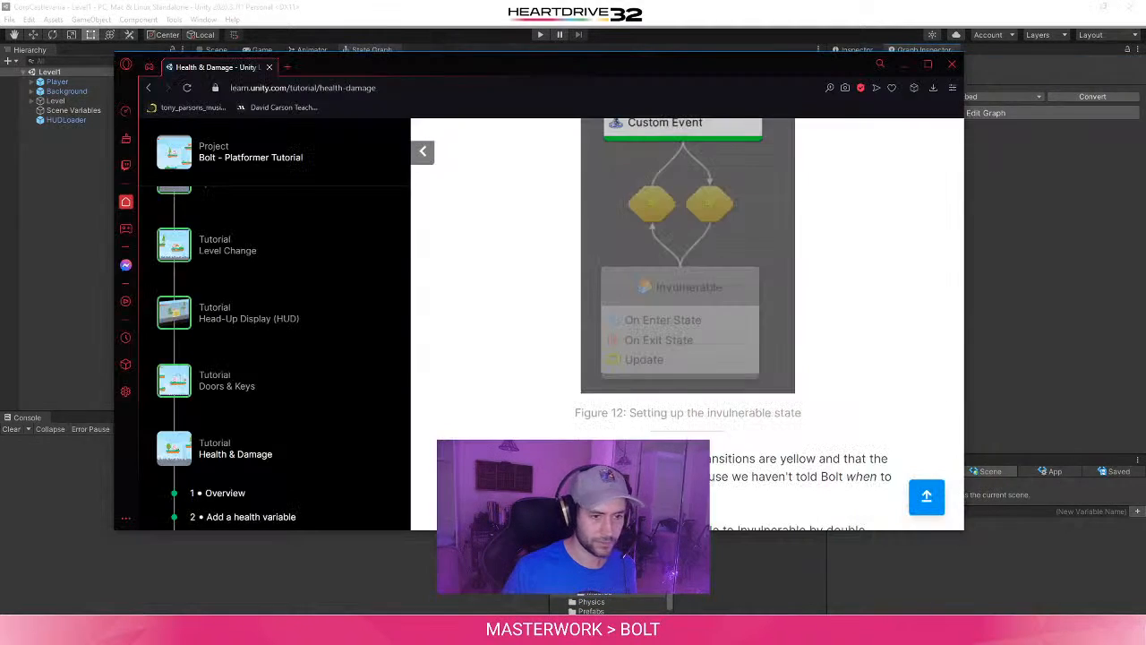
scroll(635, 356, "up", 2)
left_click(1072, 254)
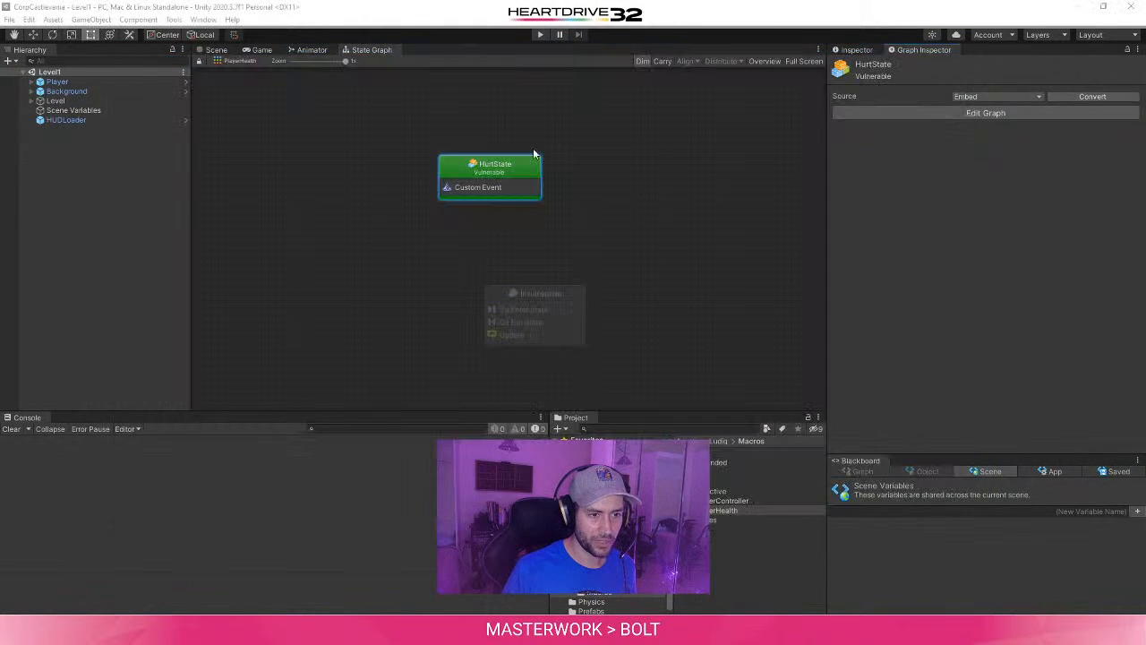
left_click(871, 66)
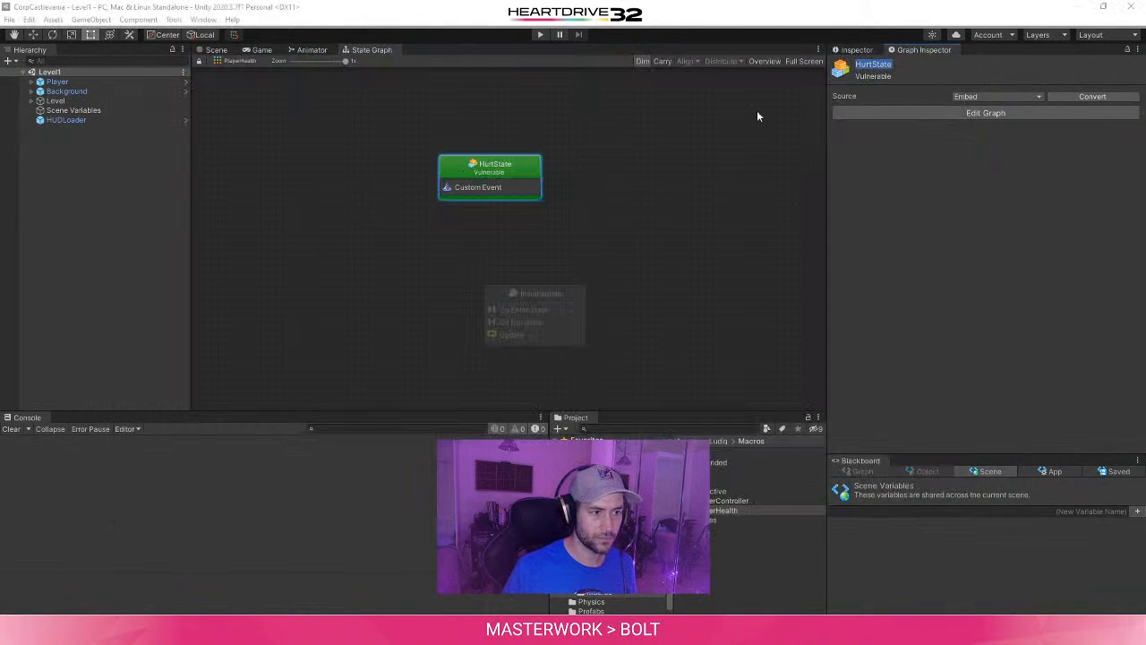
type("Vulne")
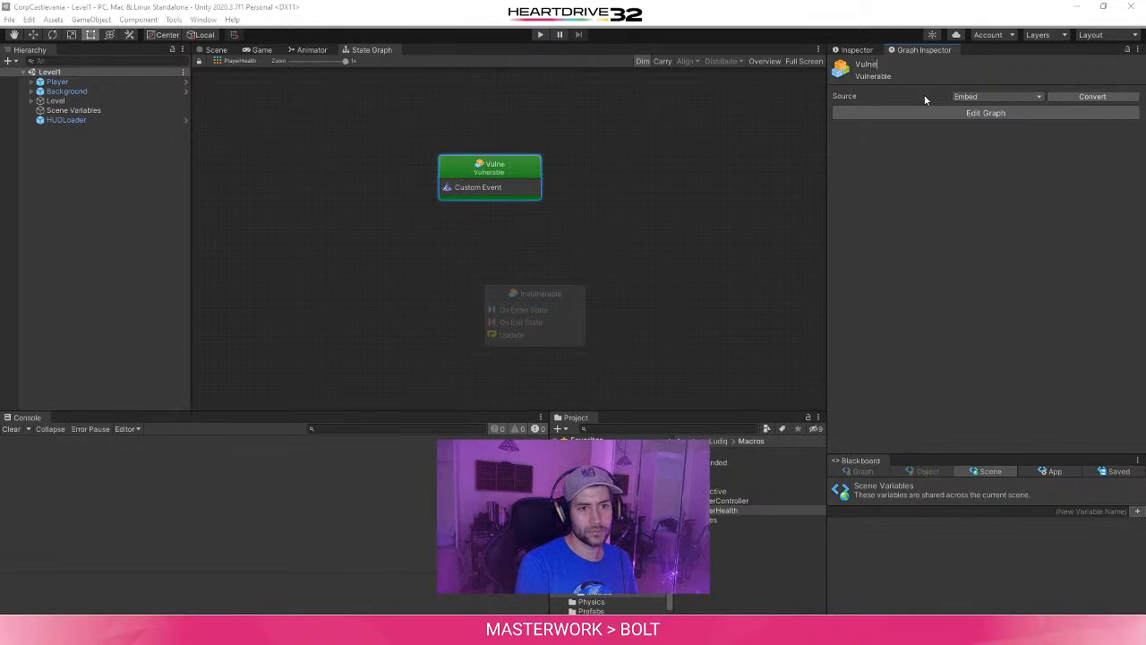
type("rable")
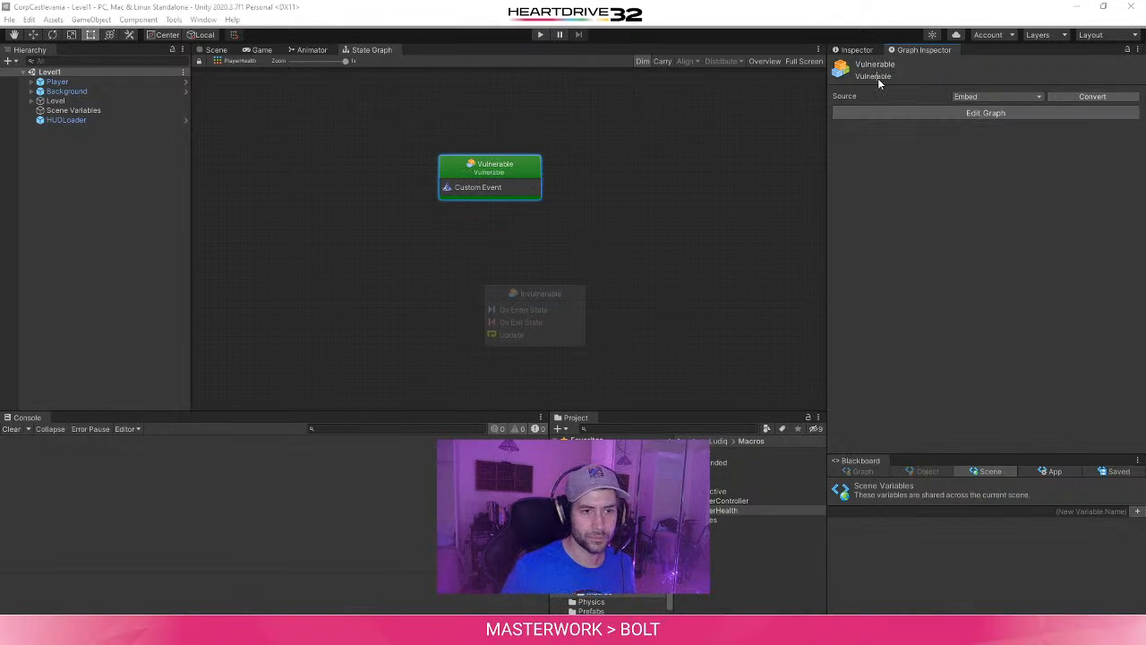
- Set the Vulnerable state's summary to "Can be hurt and Die"
left_click(875, 77)
type("CanB")
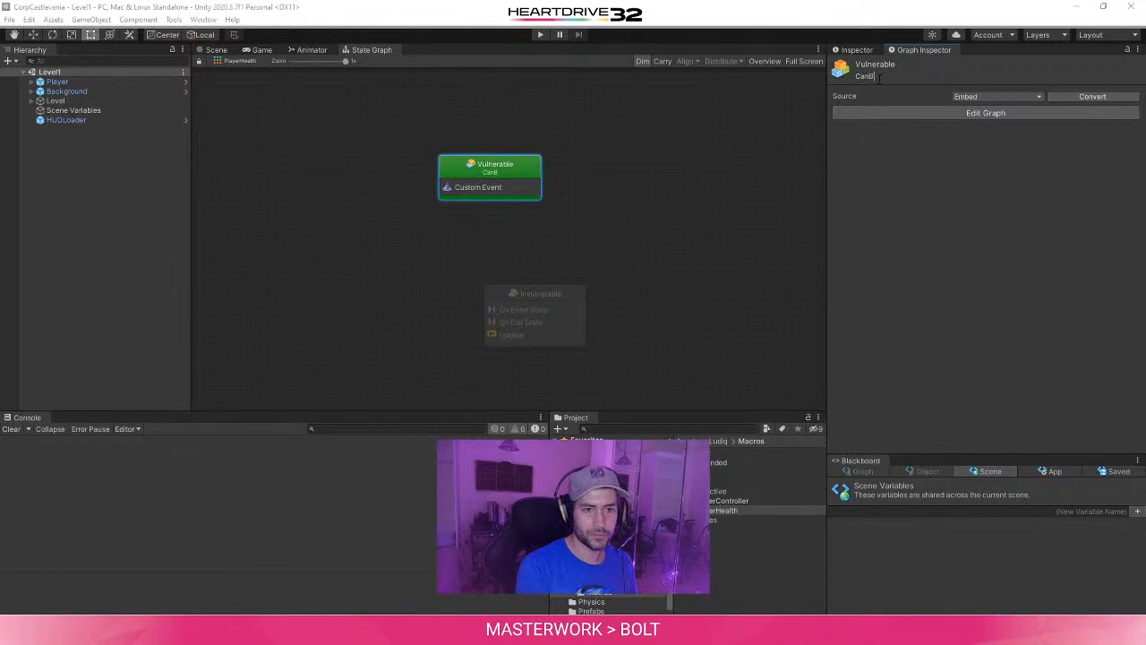
type("e hurt")
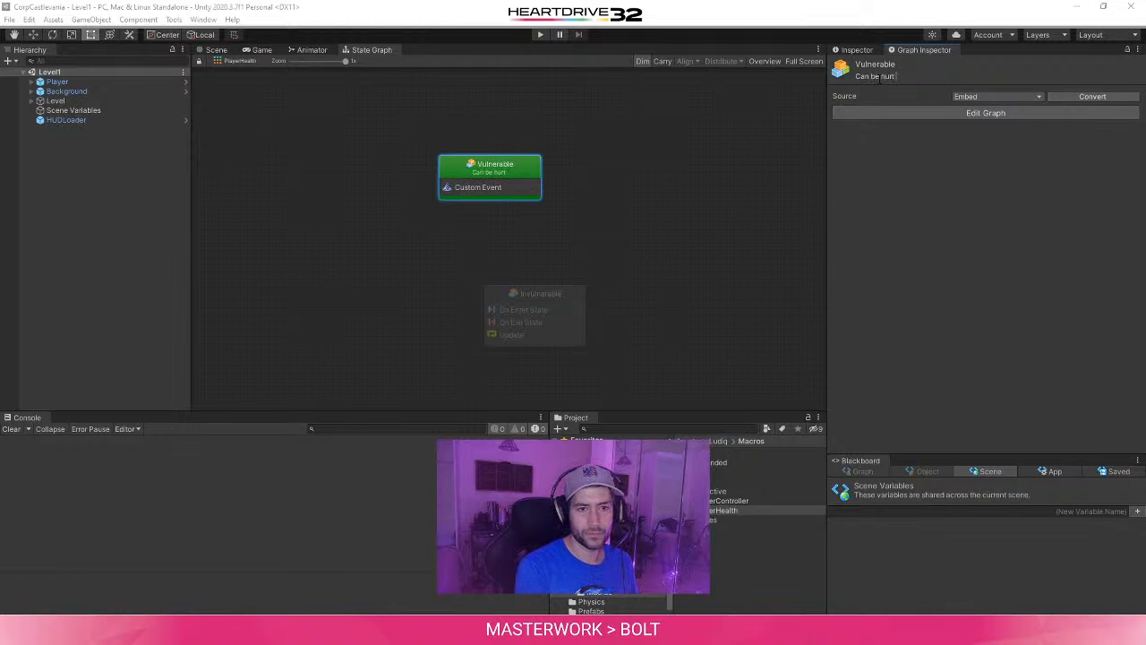
type(" and Die")
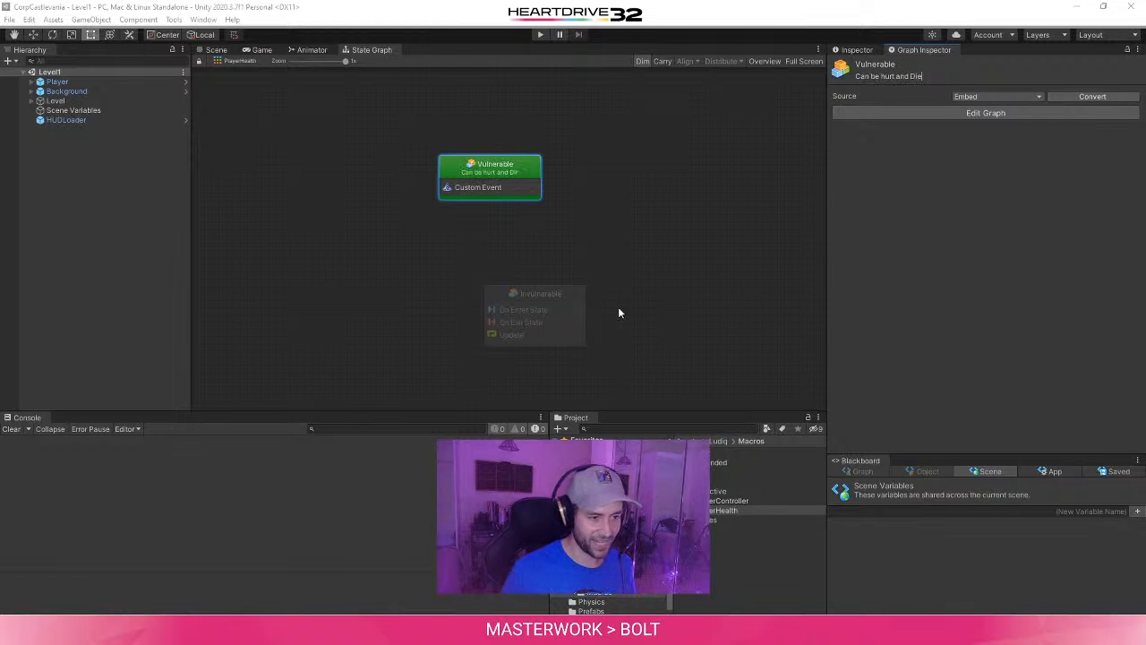
- Set the Invulnerable state's summary to "Unable to Hurt after Hit"
left_click(538, 314)
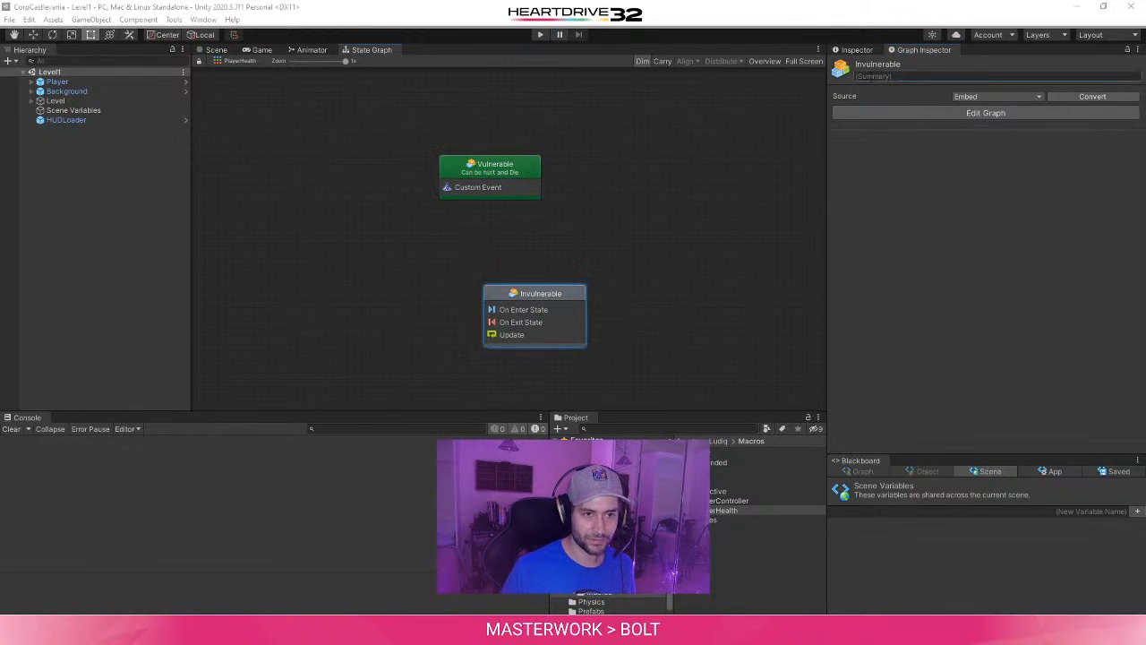
type("Unable")
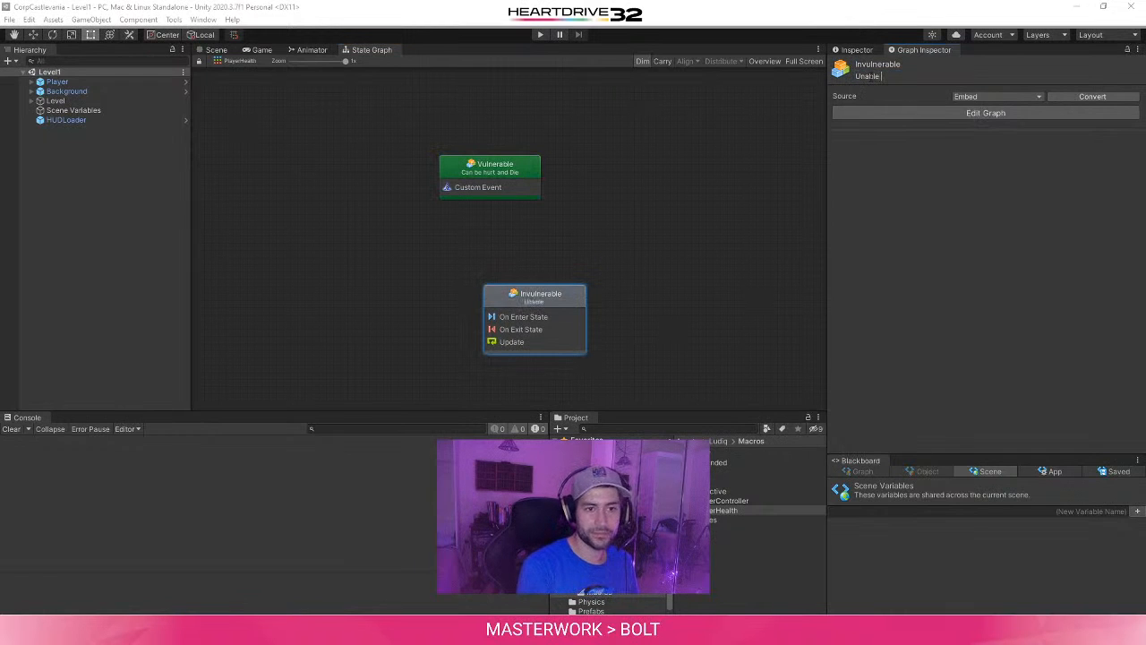
type(" to Hurt")
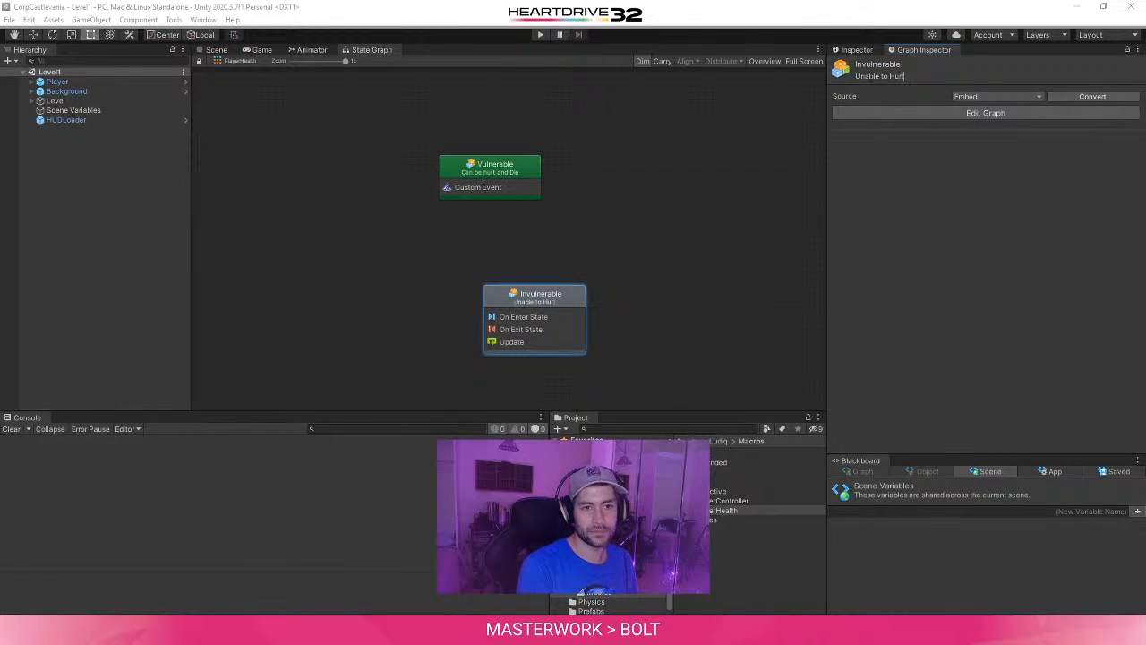
type(" after Hit")
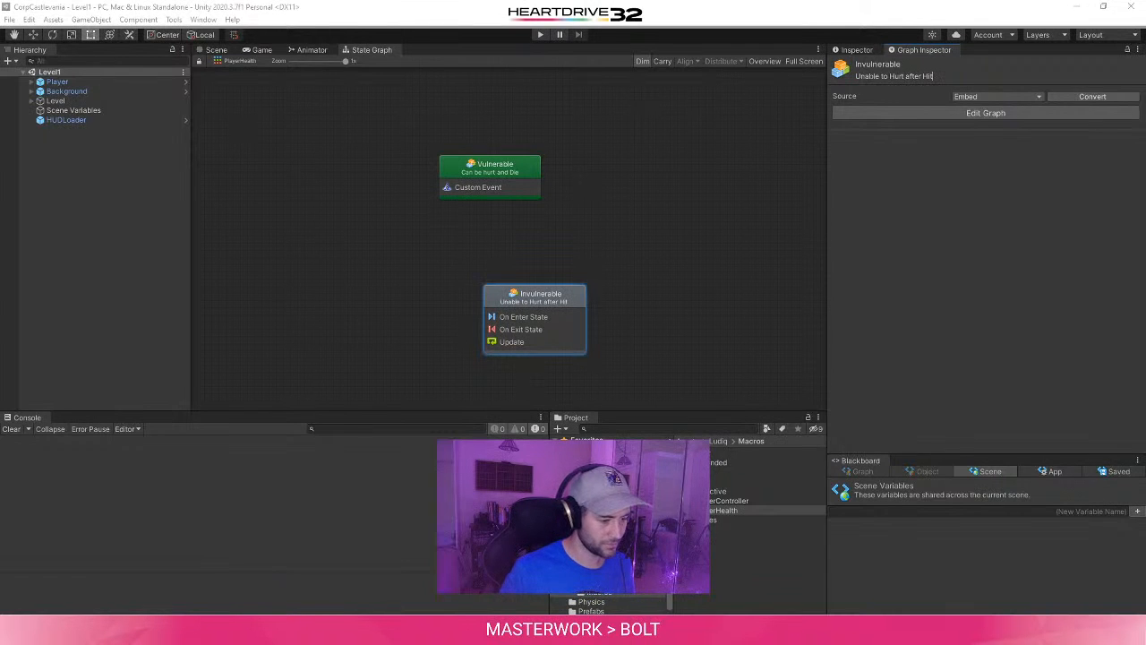
- Following the tutorial, reposition the Invulnerable state beneath Vulnerable and make a transition from Vulnerable to Invulnerable
mouse_move(327, 630)
left_click(434, 573)
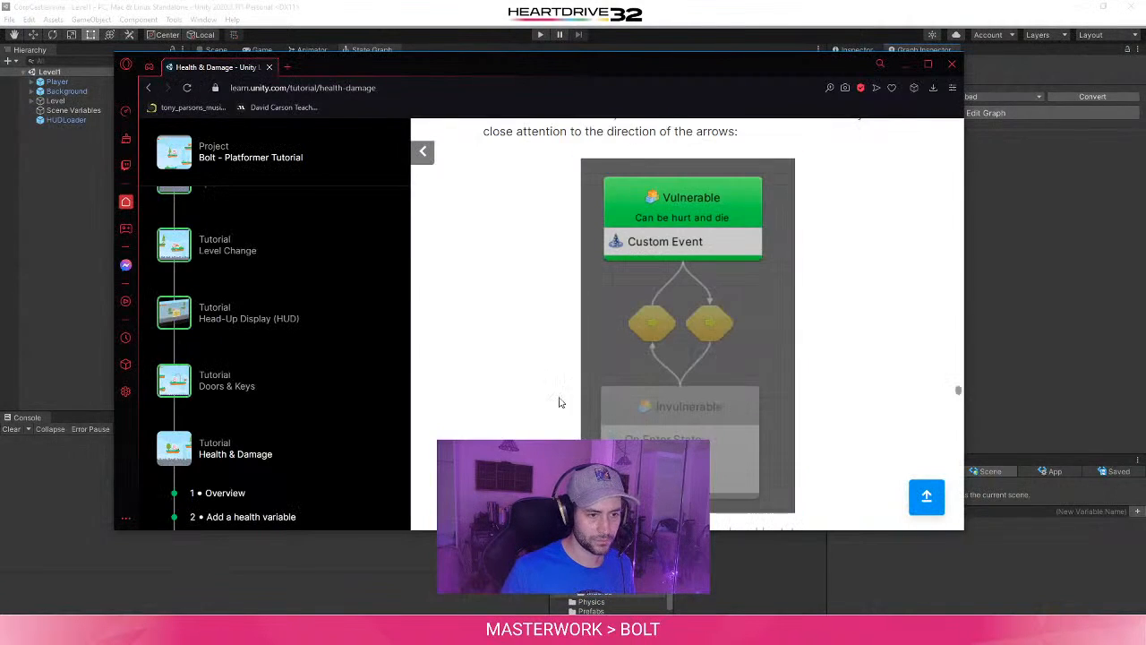
scroll(490, 268, "up", 2)
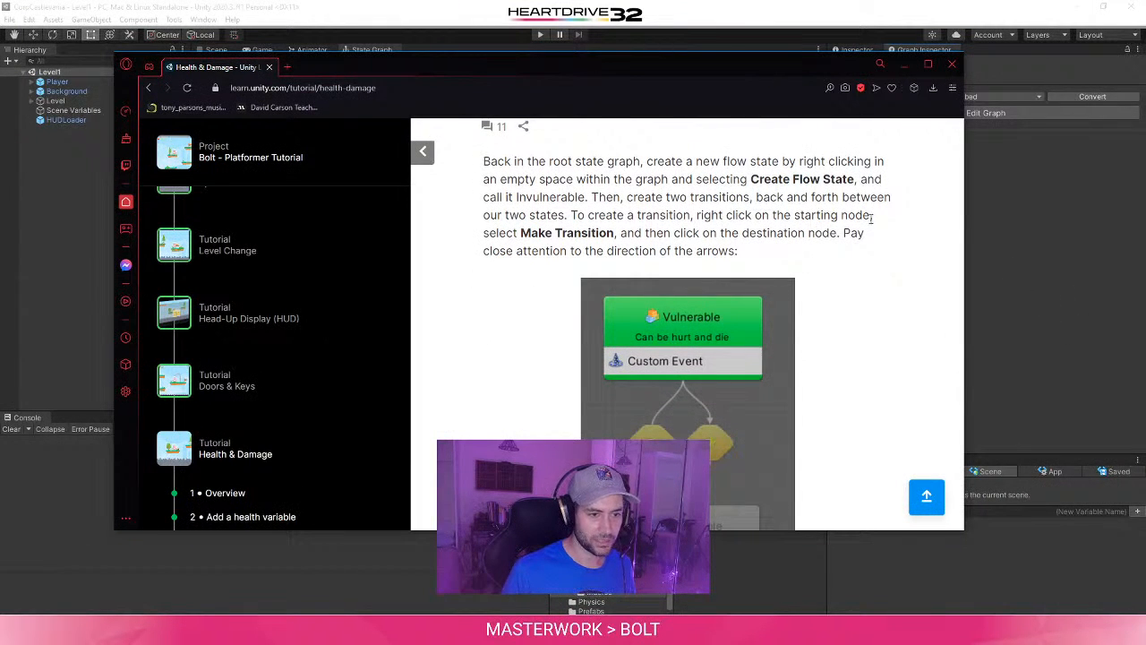
left_click(989, 277)
left_click_drag(559, 289, 524, 321)
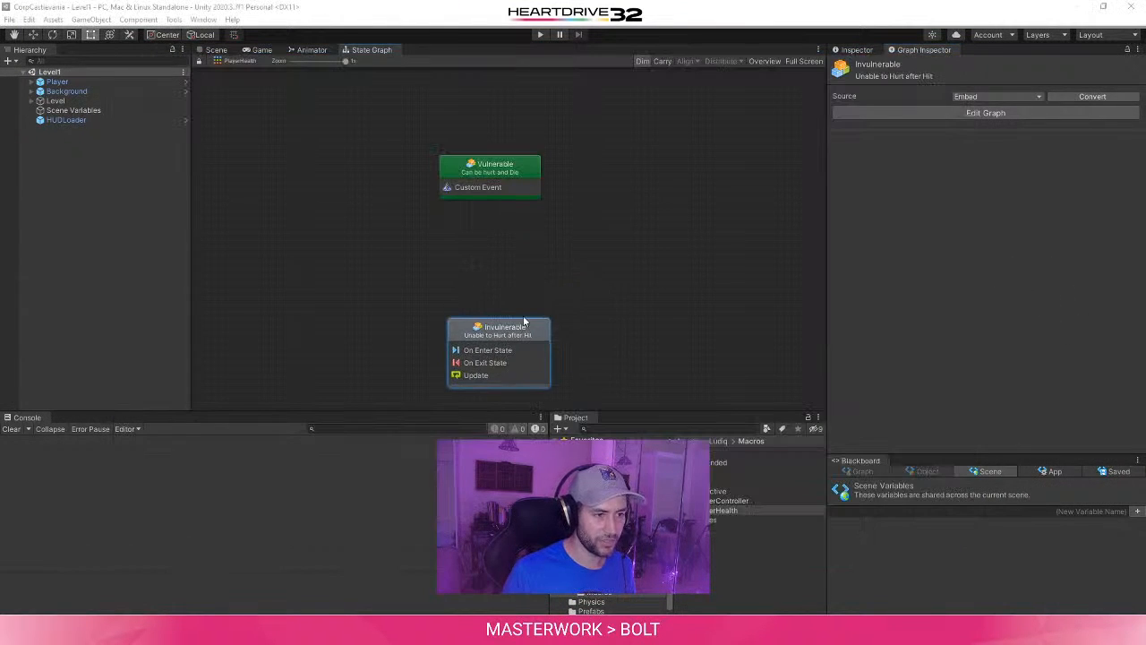
right_click(513, 170)
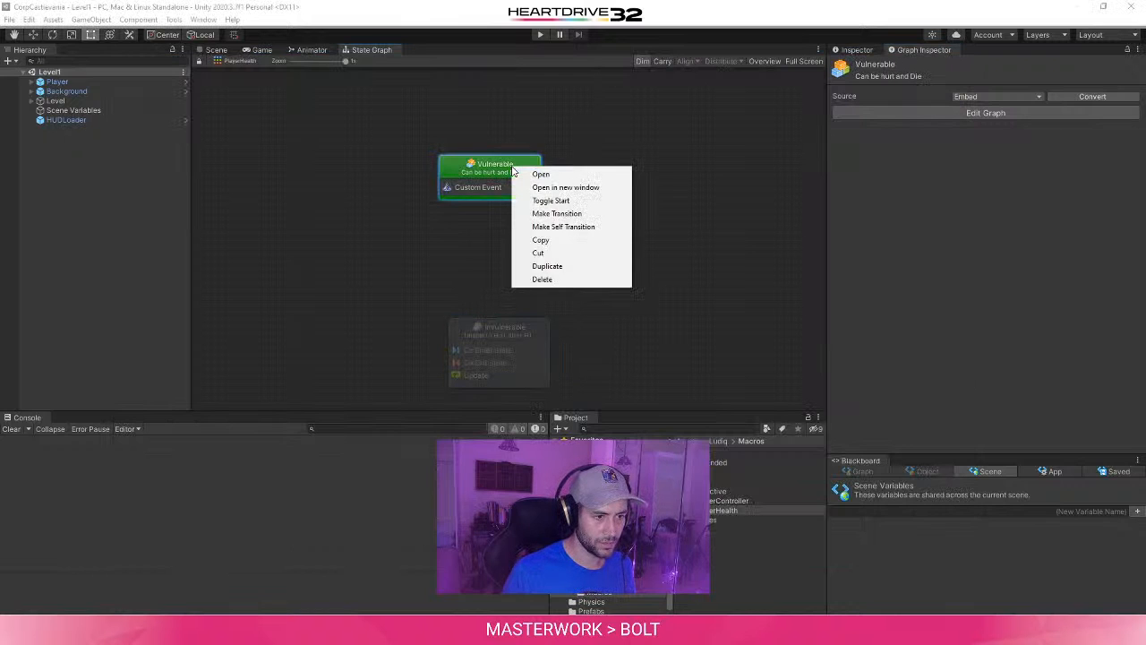
left_click(578, 213)
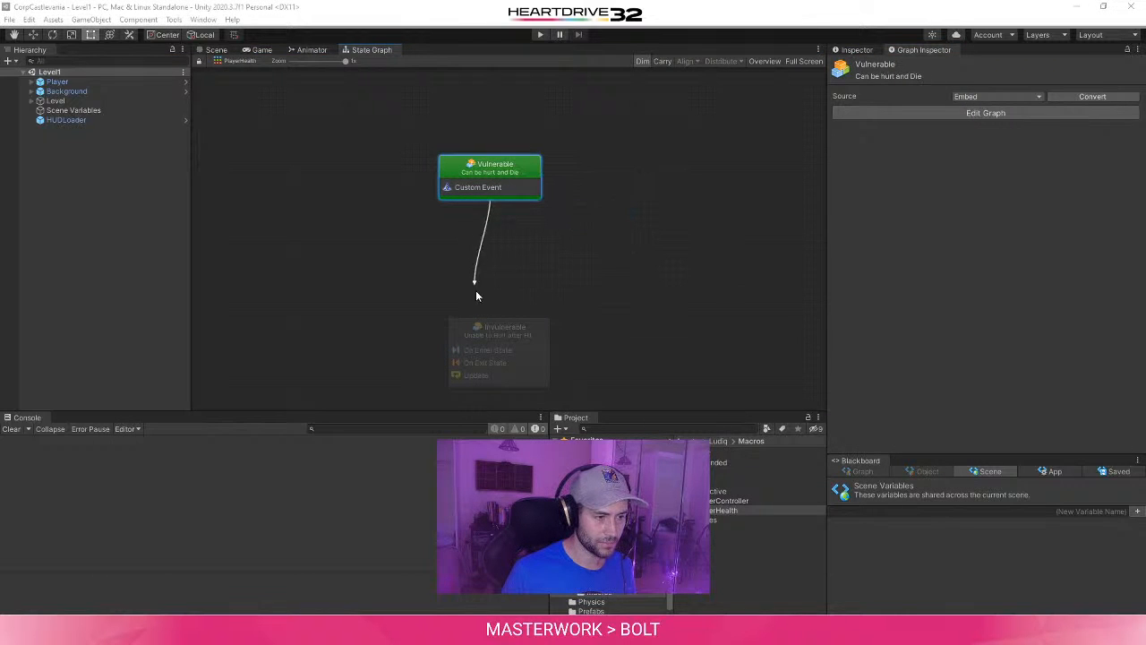
left_click(499, 327)
scroll(559, 288, "down", 2)
left_click(525, 306)
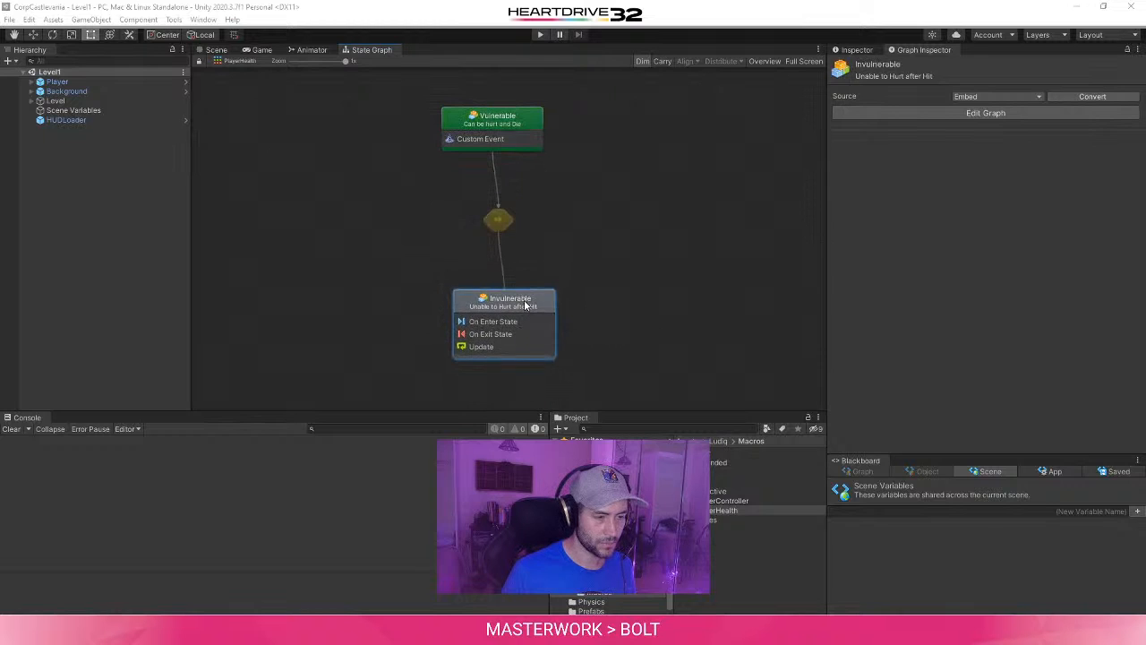
- Recheck the tutorial's transition instructions and Figure 12, and make a second transition from Vulnerable to Invulnerable
left_click(498, 220)
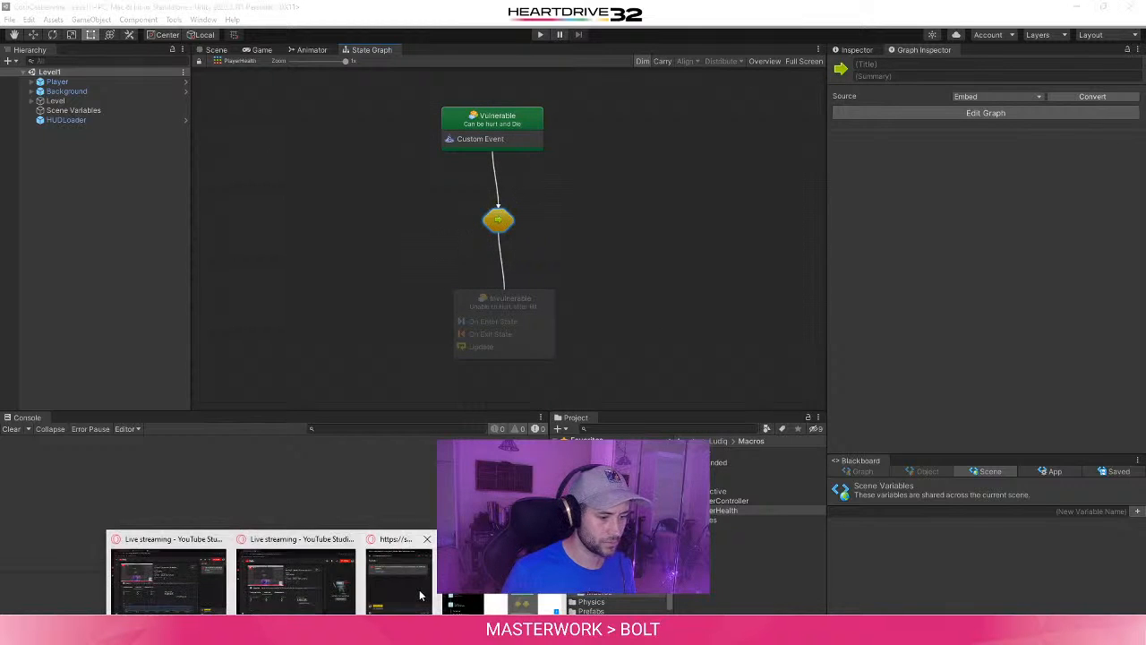
left_click(421, 573)
scroll(827, 279, "down", 1)
scroll(830, 278, "down", 1)
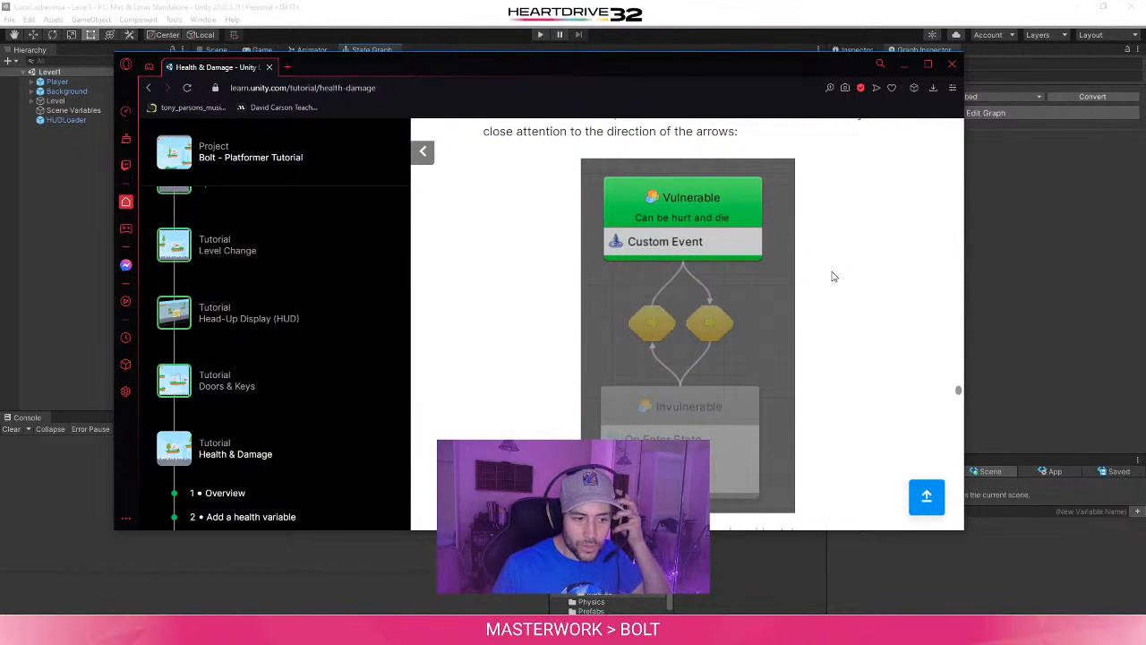
scroll(824, 272, "up", 2)
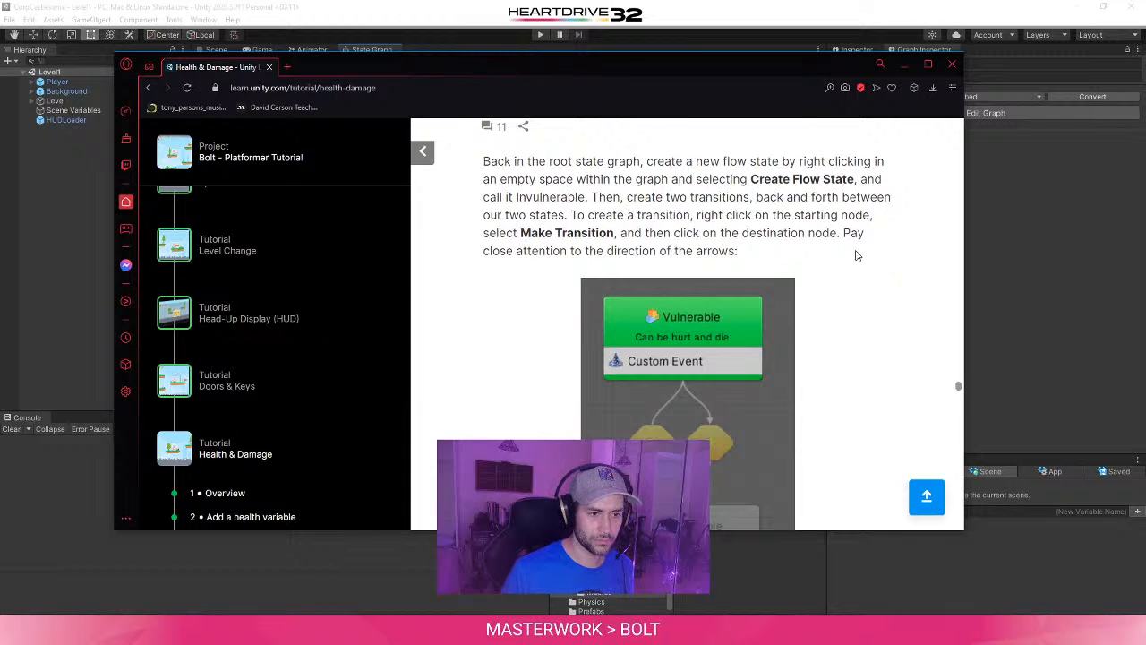
left_click(1064, 285)
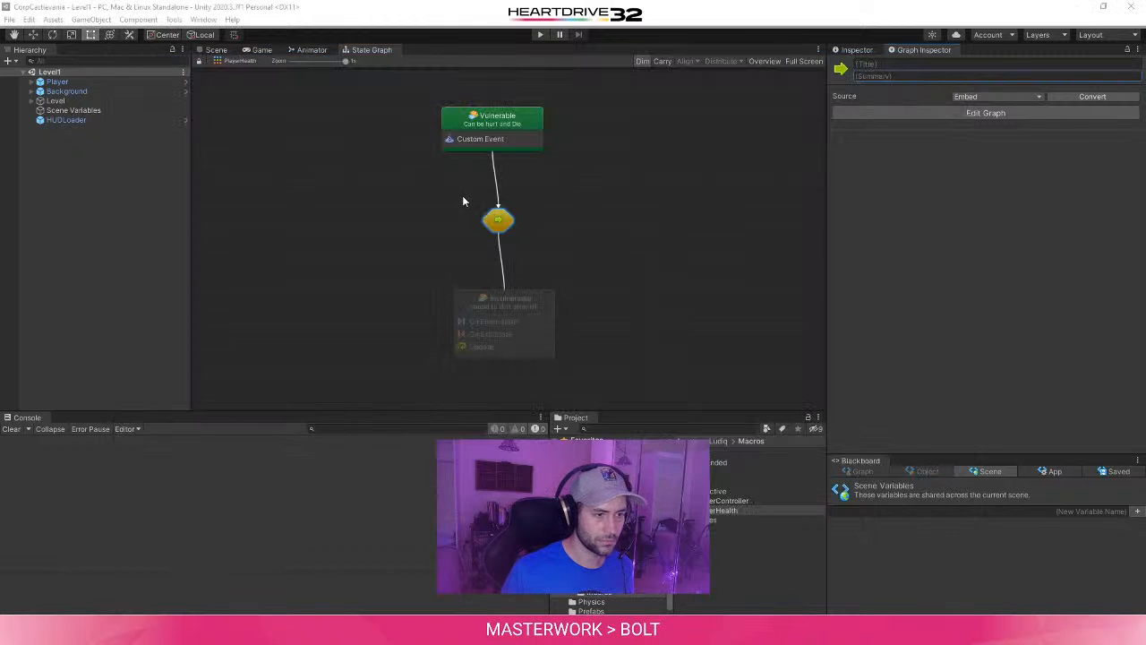
left_click(513, 123)
right_click(515, 122)
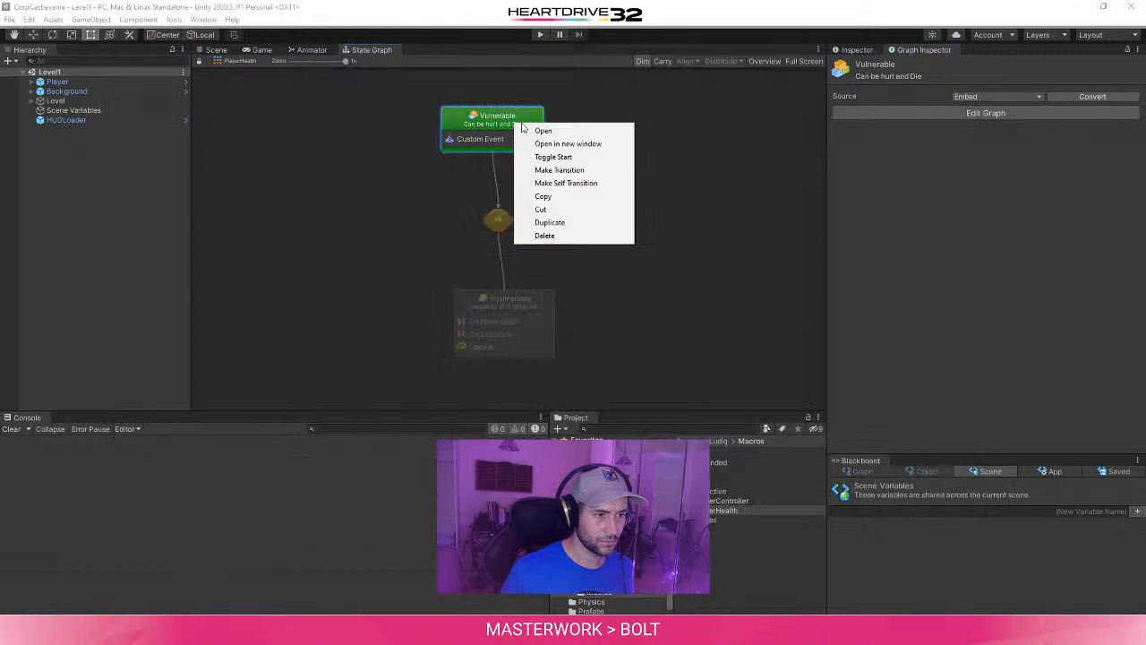
left_click(560, 170)
left_click(544, 307)
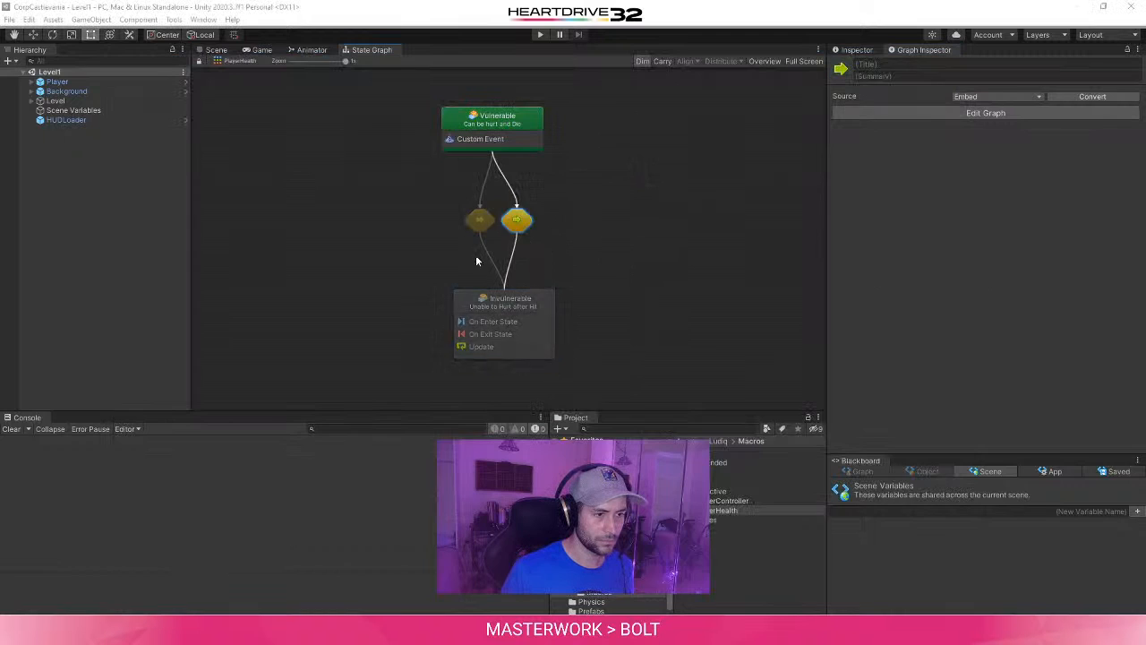
- Open the flow graph of the left transition between the Vulnerable and Invulnerable states
left_click(465, 198)
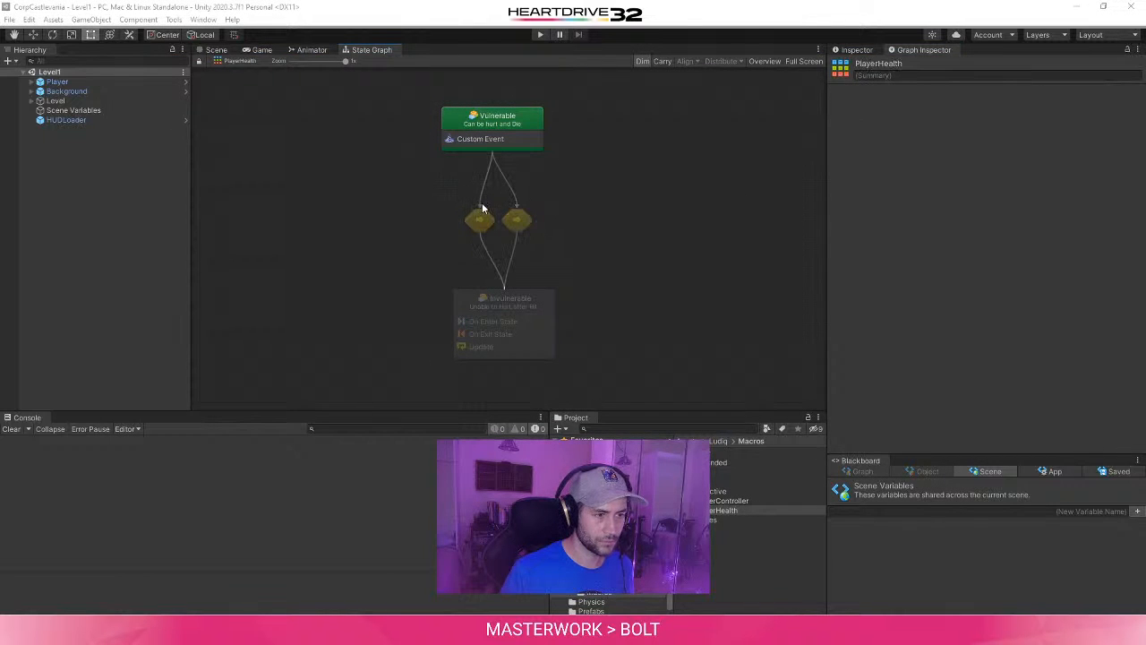
left_click(480, 219)
double_click(481, 224)
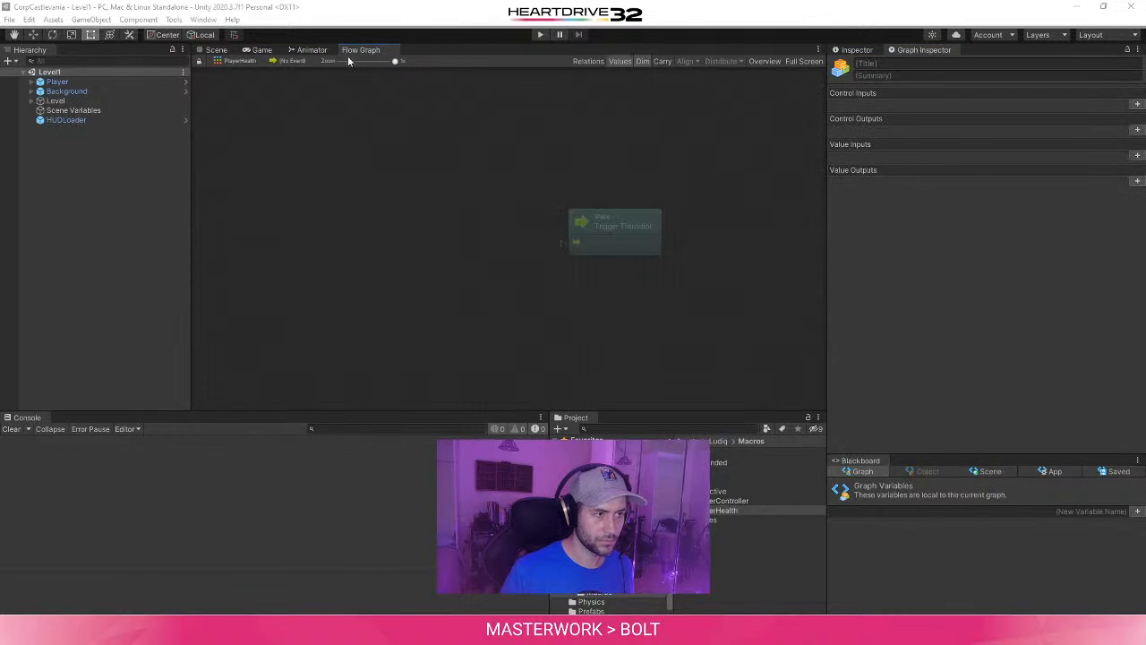
- Return to the PlayerHealth state graph, recheck the tutorial's Figure 12, and delete the left of the two Vulnerable-to-Invulnerable transitions
left_click(314, 50)
left_click(359, 50)
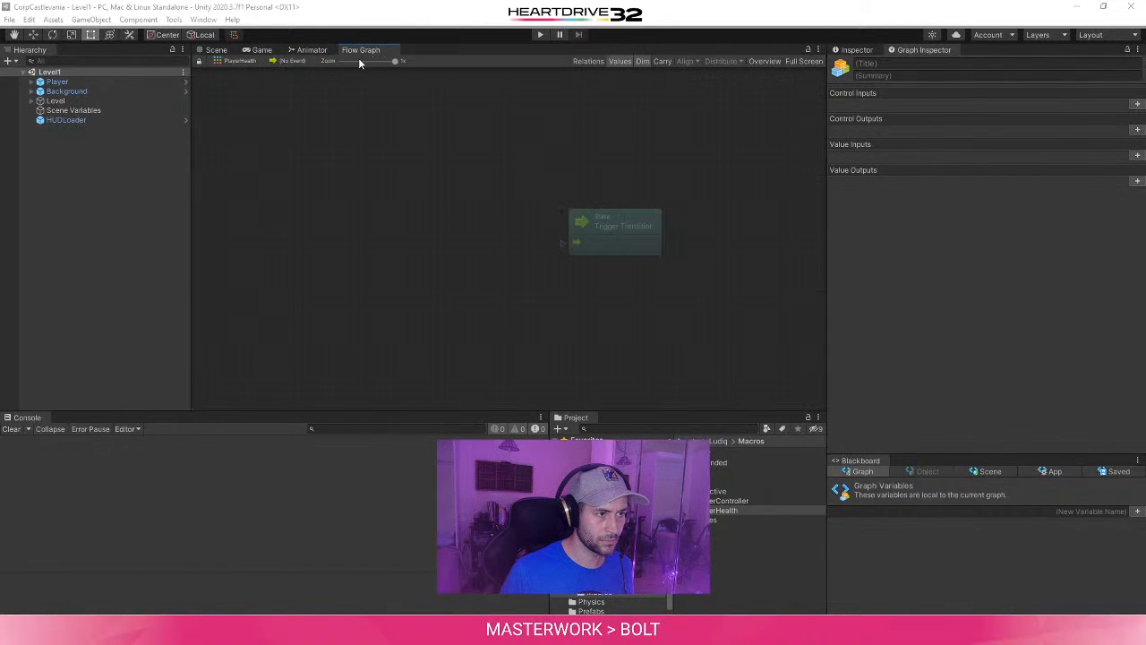
left_click(240, 62)
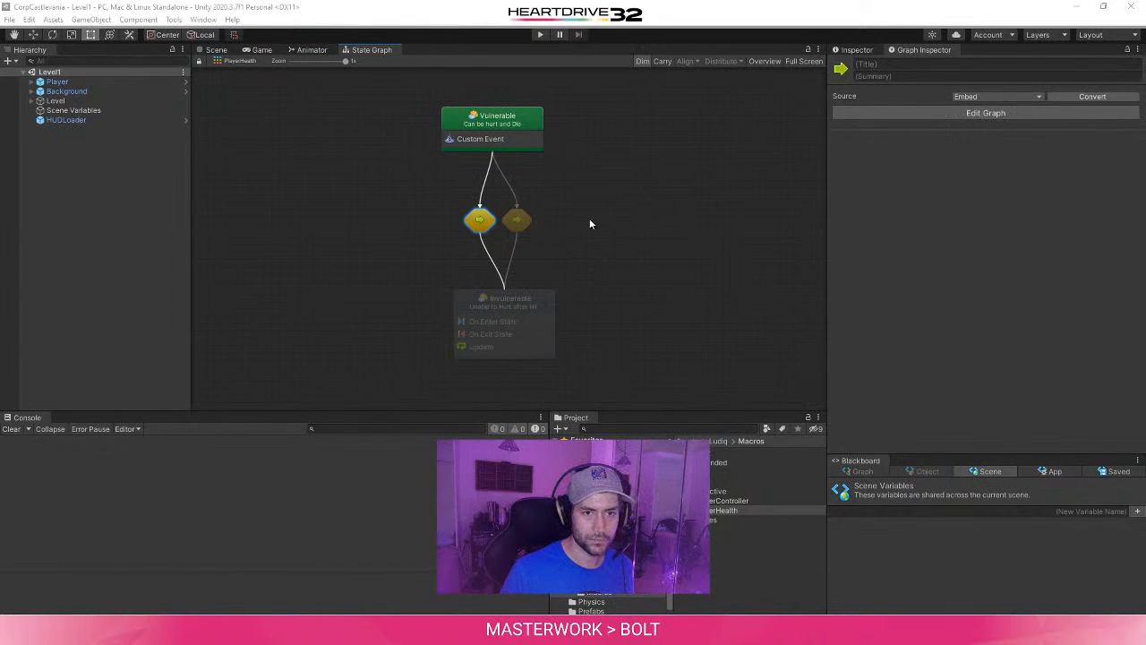
right_click(470, 228)
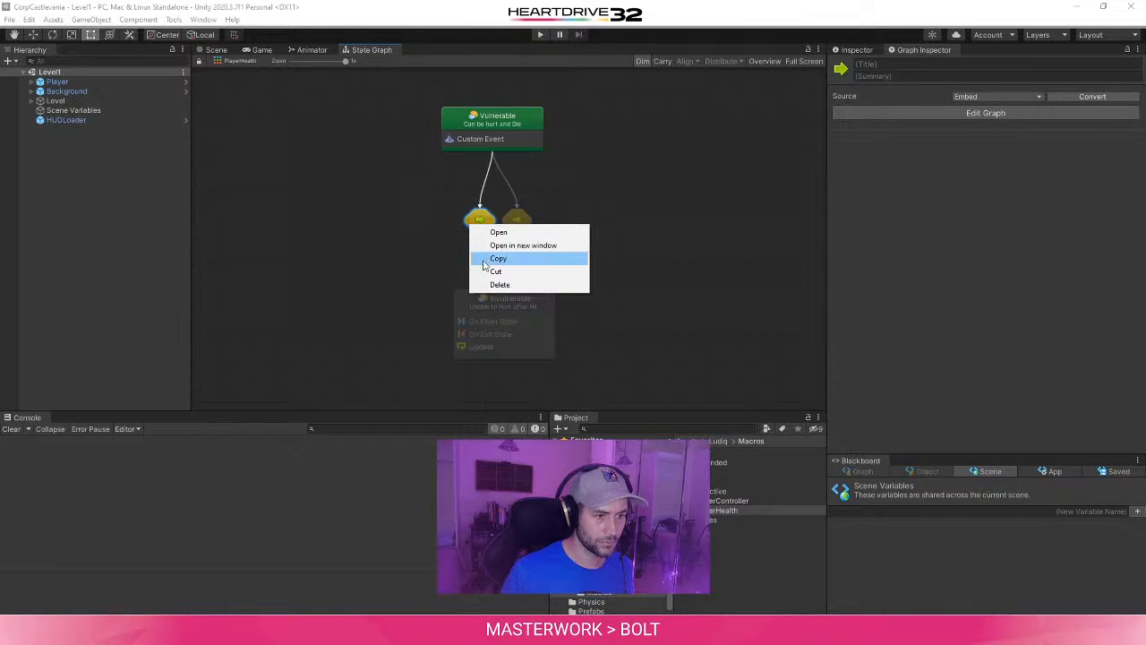
left_click(843, 257)
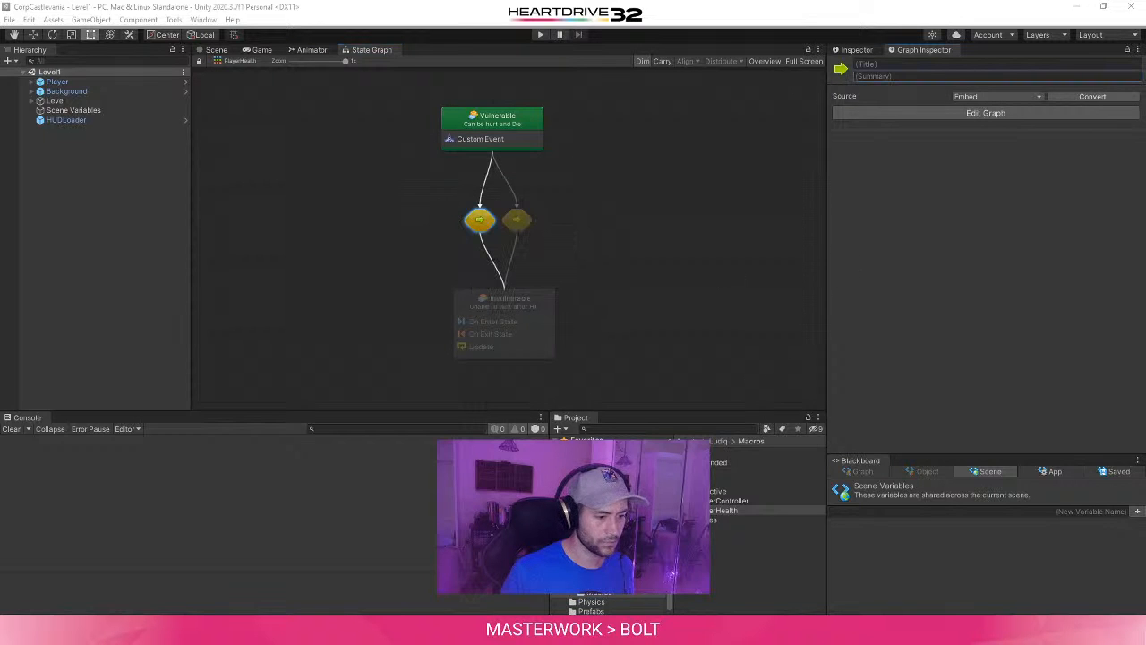
mouse_move(340, 631)
left_click(502, 575)
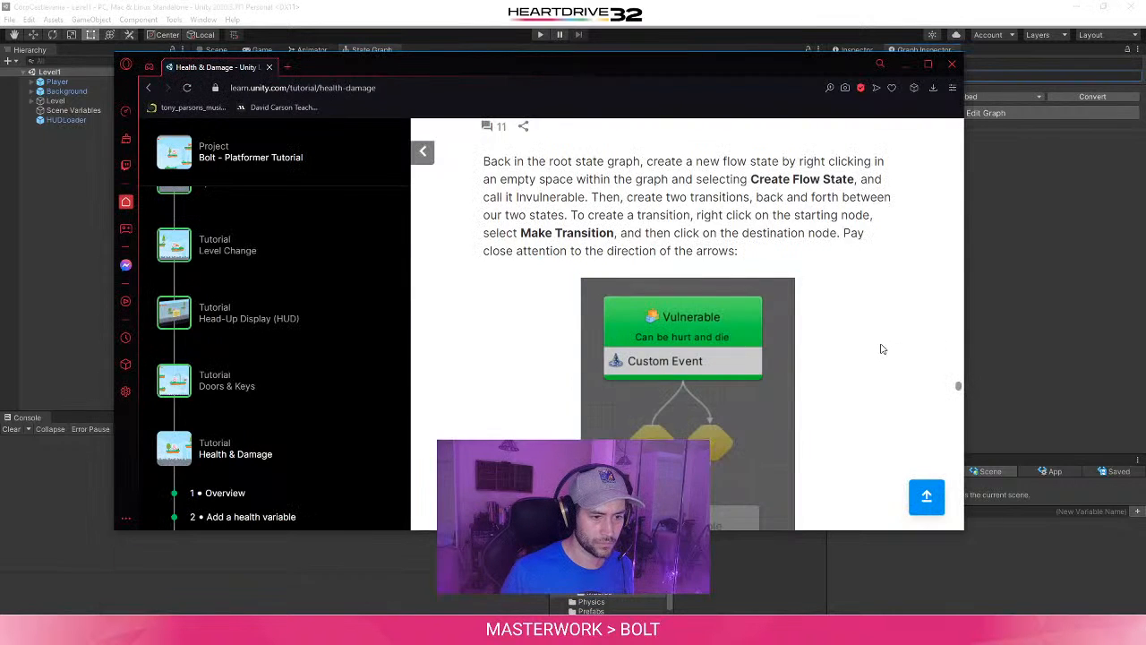
scroll(882, 349, "down", 2)
left_click(971, 296)
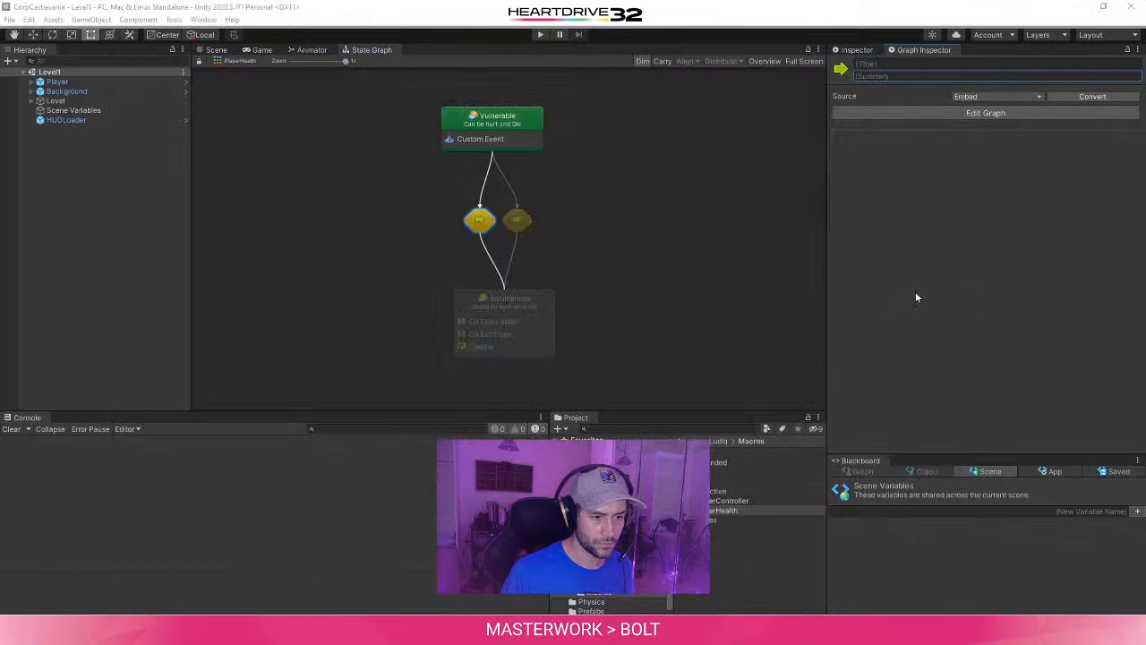
key("Delete")
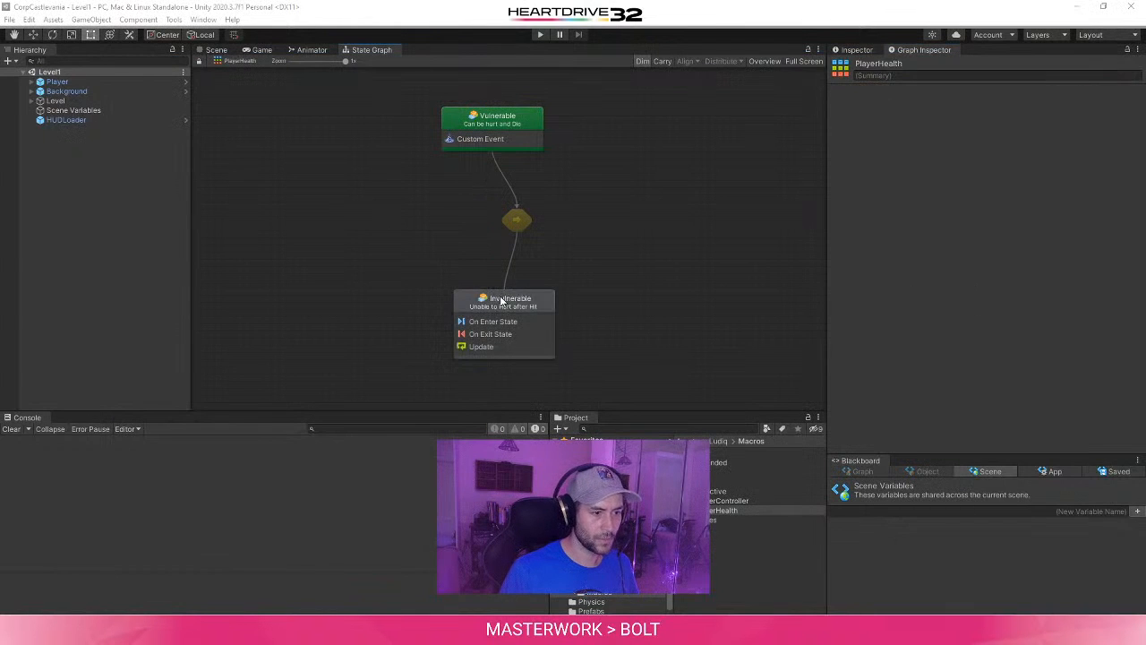
- Make a transition from the Invulnerable state back to the Vulnerable state
left_click(505, 305)
right_click(505, 305)
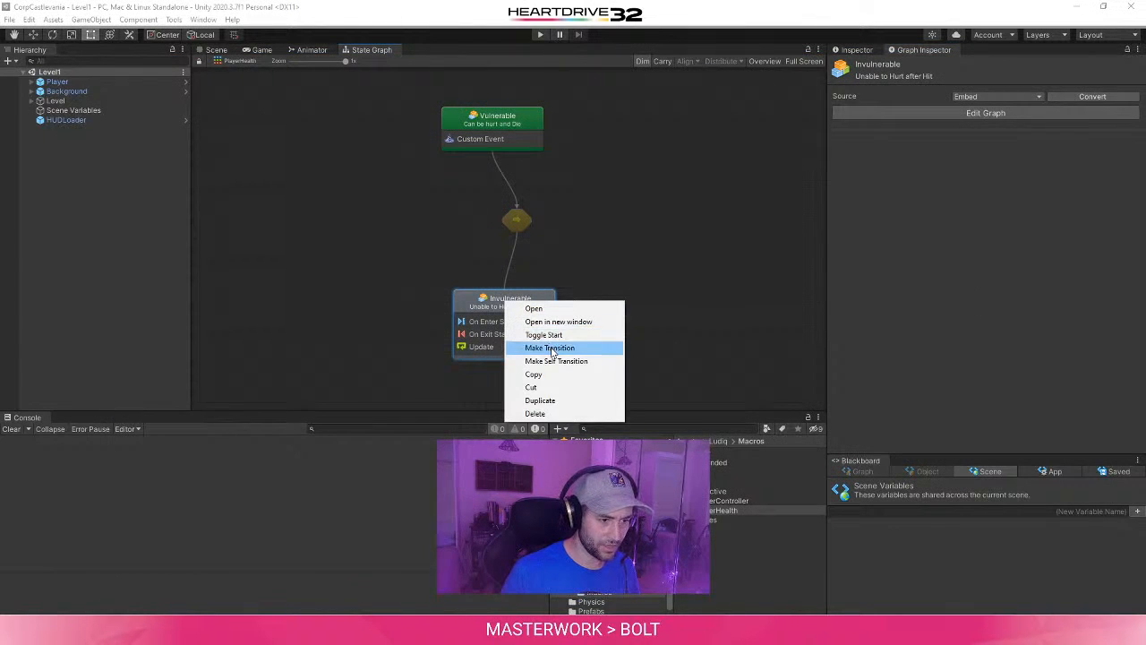
left_click(549, 348)
left_click(464, 125)
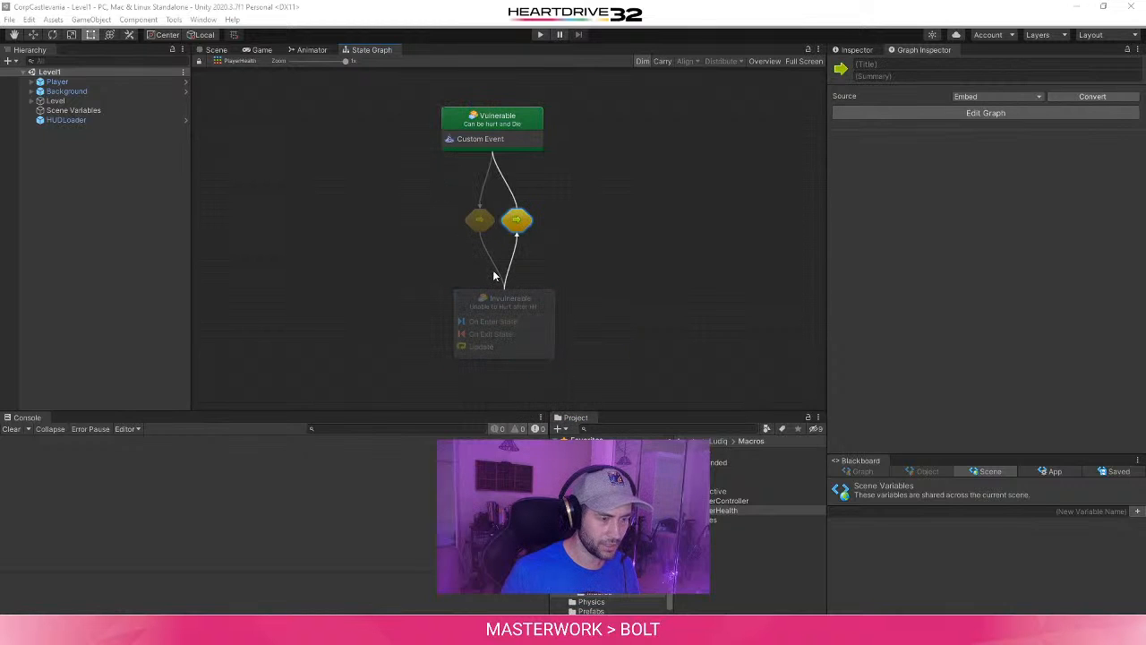
left_click(637, 232)
- Compare the arrows with the tutorial's Figure 12 and delete the transition going from Vulnerable to Invulnerable
mouse_move(339, 629)
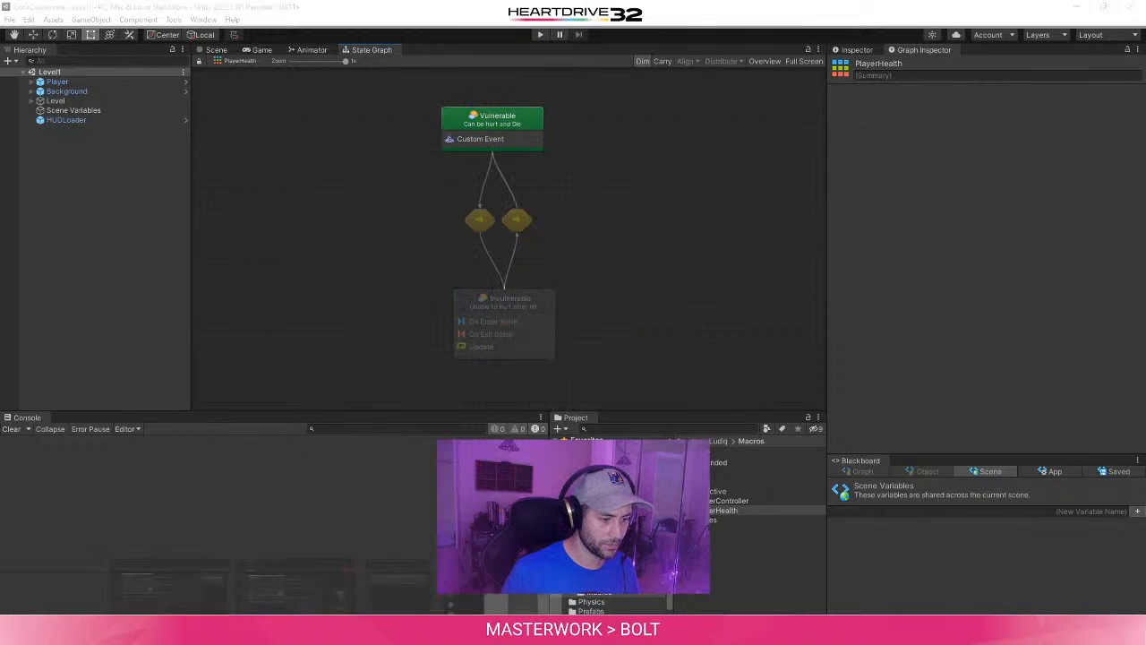
left_click(502, 575)
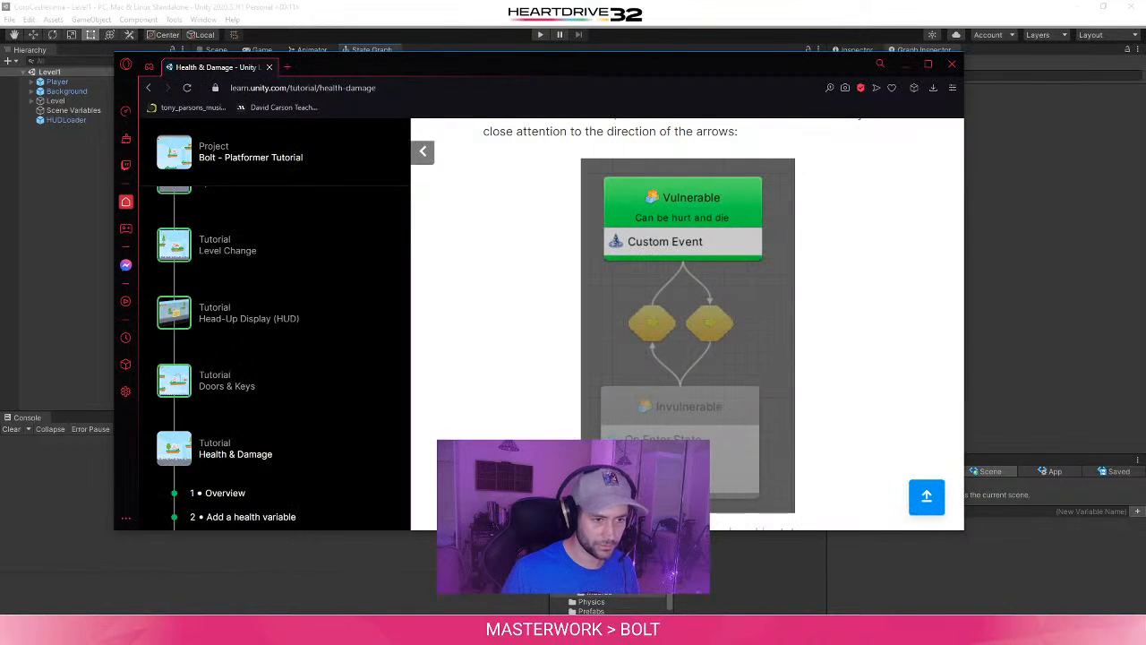
left_click(1030, 233)
left_click(484, 221)
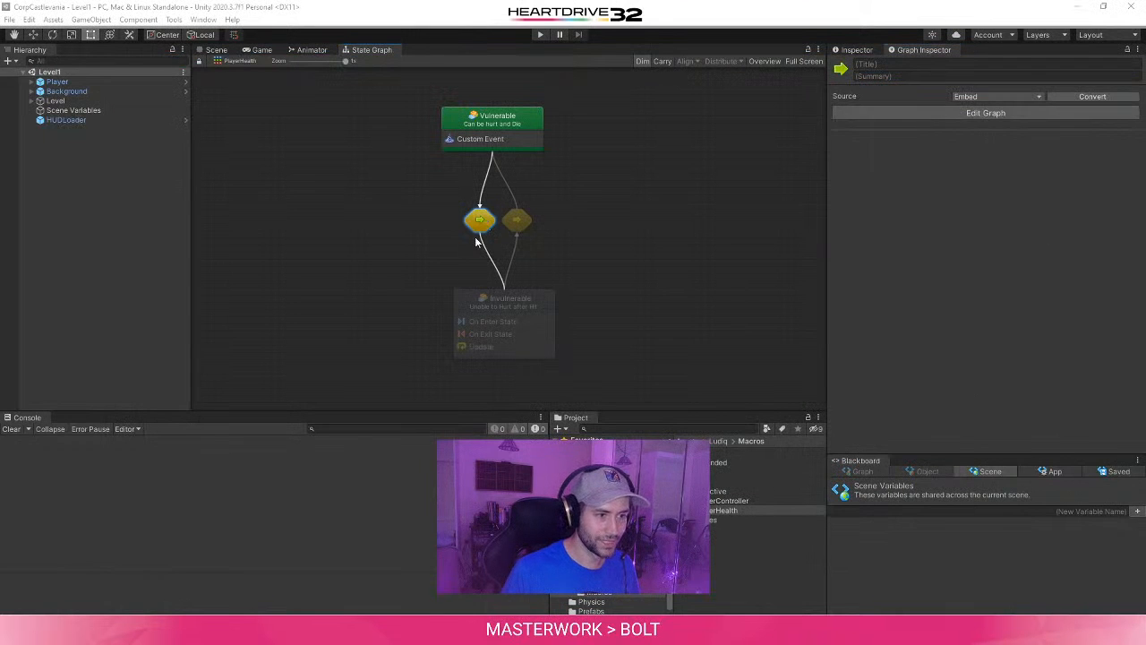
key("Delete")
- Try to move the remaining Invulnerable-to-Vulnerable transition node over to the left side
left_click(516, 222)
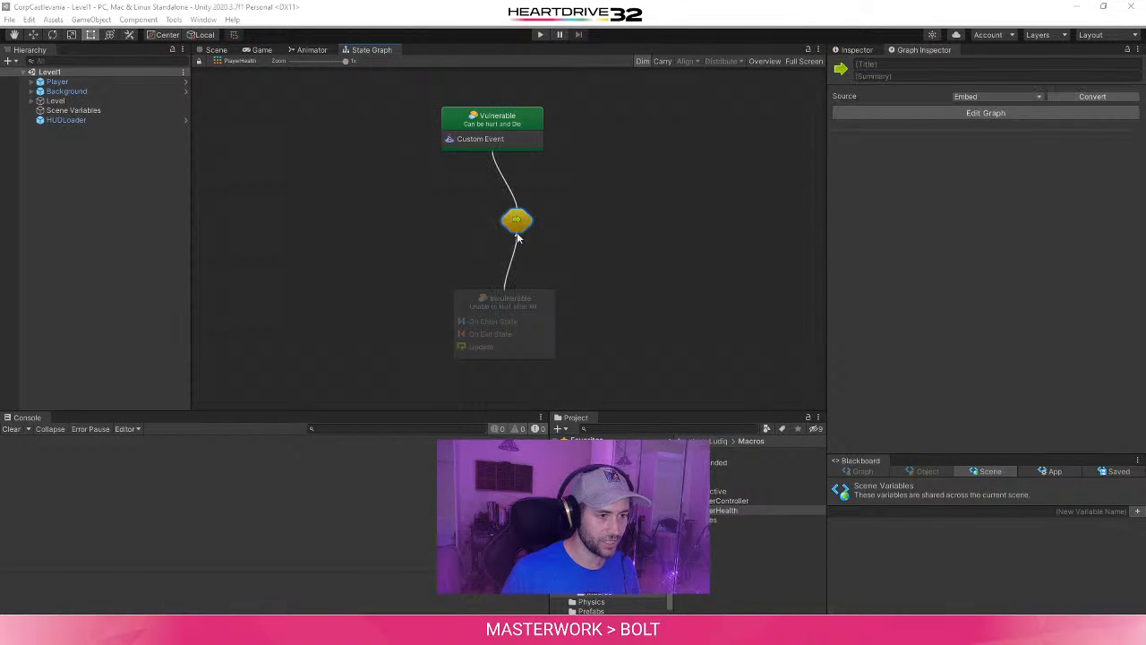
left_click(488, 246)
left_click(512, 222)
left_click_drag(516, 238, 481, 229)
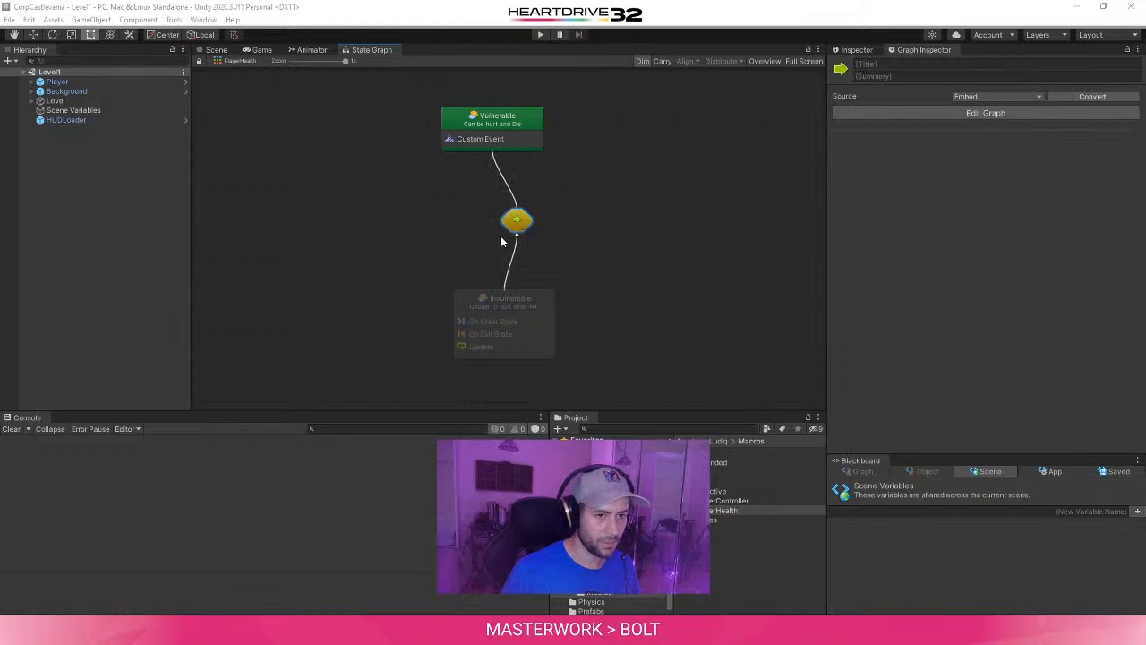
left_click(517, 123)
- Review the tutorial's section 6 on making a temporary invulnerable state, including the transition instructions and the arrow directions in Figure 12
left_click(338, 630)
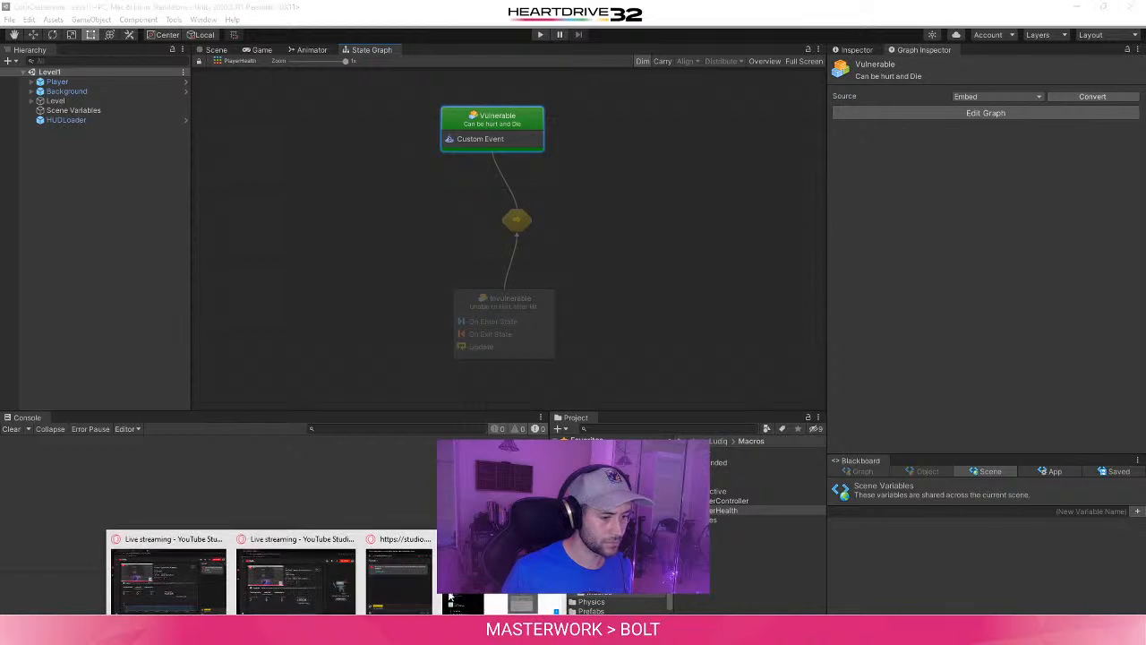
left_click(494, 582)
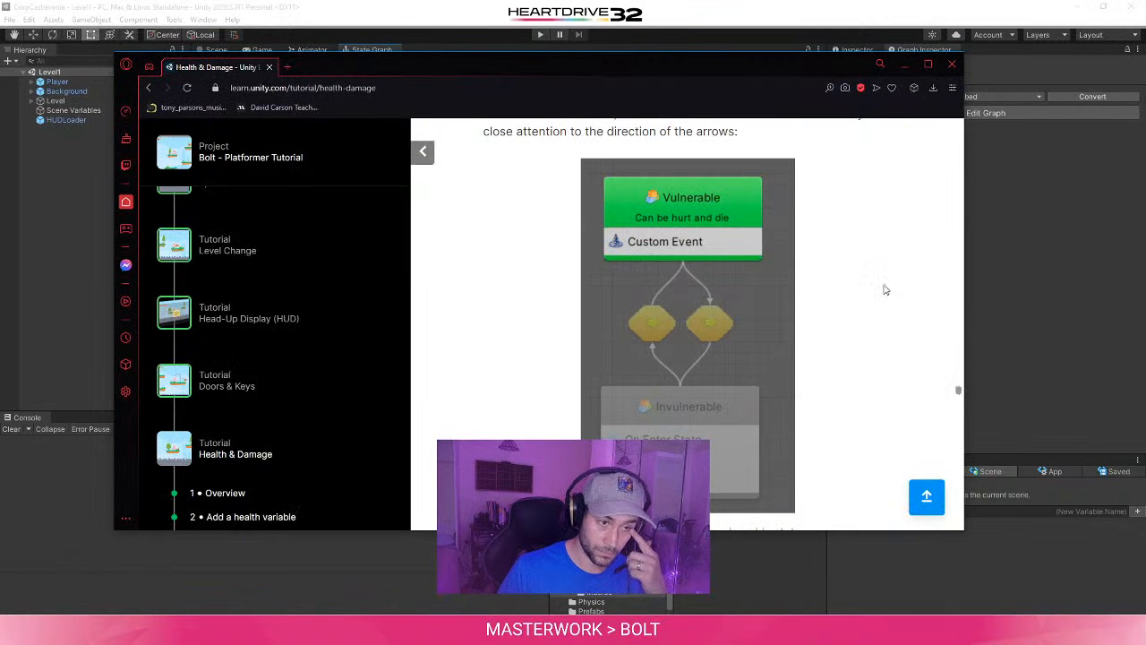
scroll(885, 289, "up", 3)
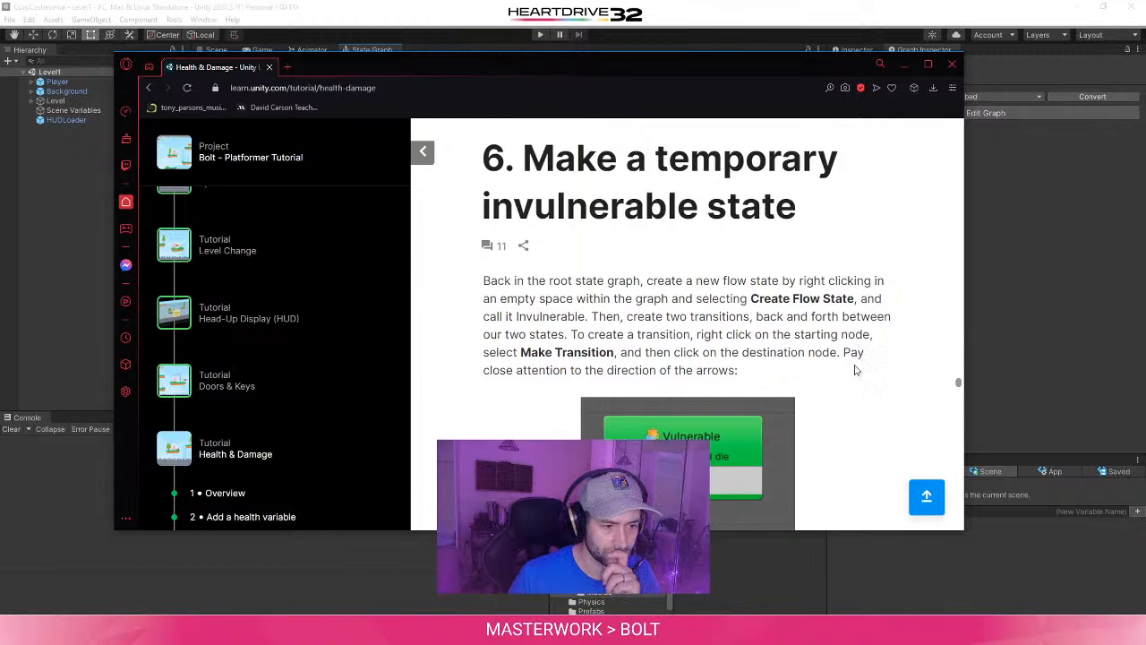
scroll(856, 370, "down", 5)
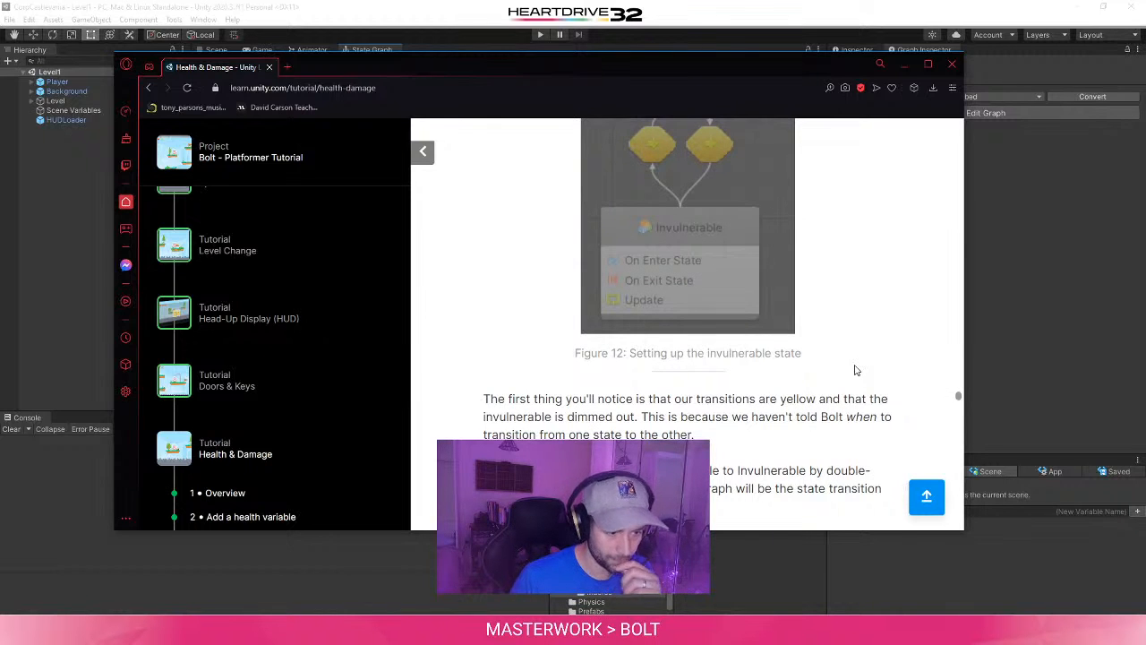
scroll(853, 369, "down", 1)
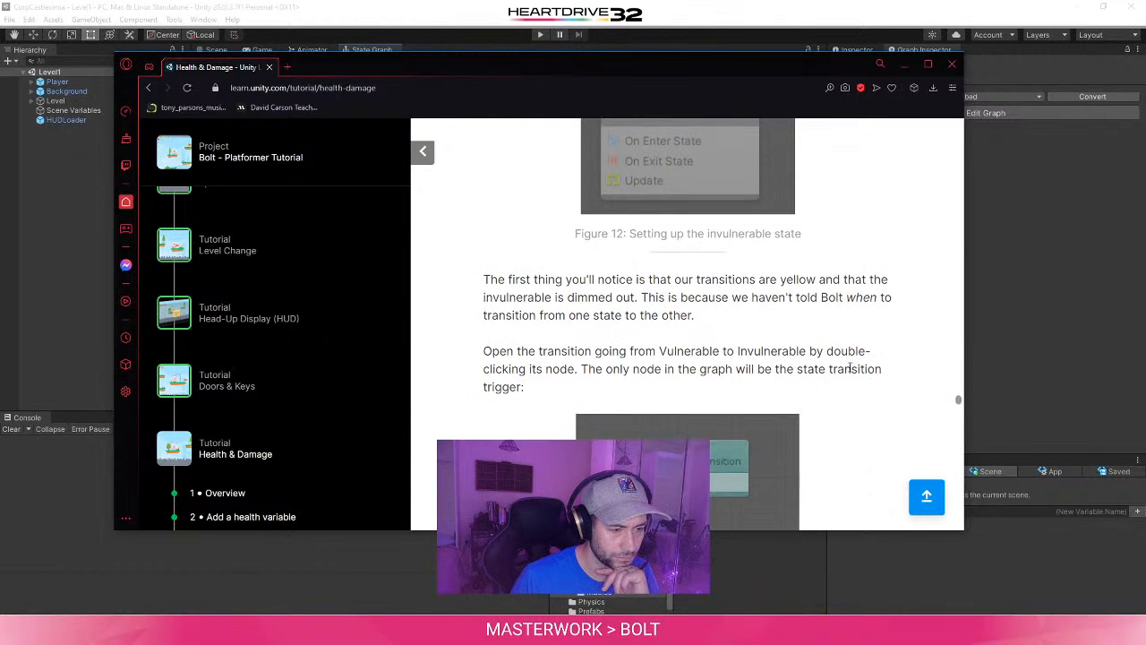
scroll(850, 370, "down", 1)
scroll(851, 370, "up", 2)
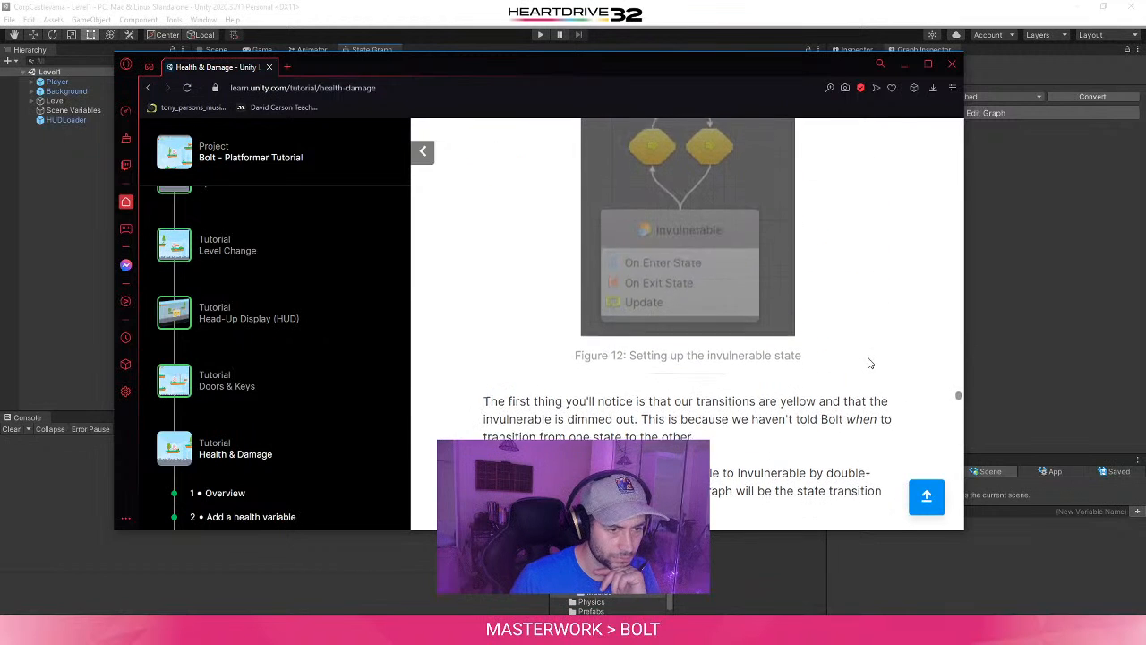
scroll(868, 363, "up", 1)
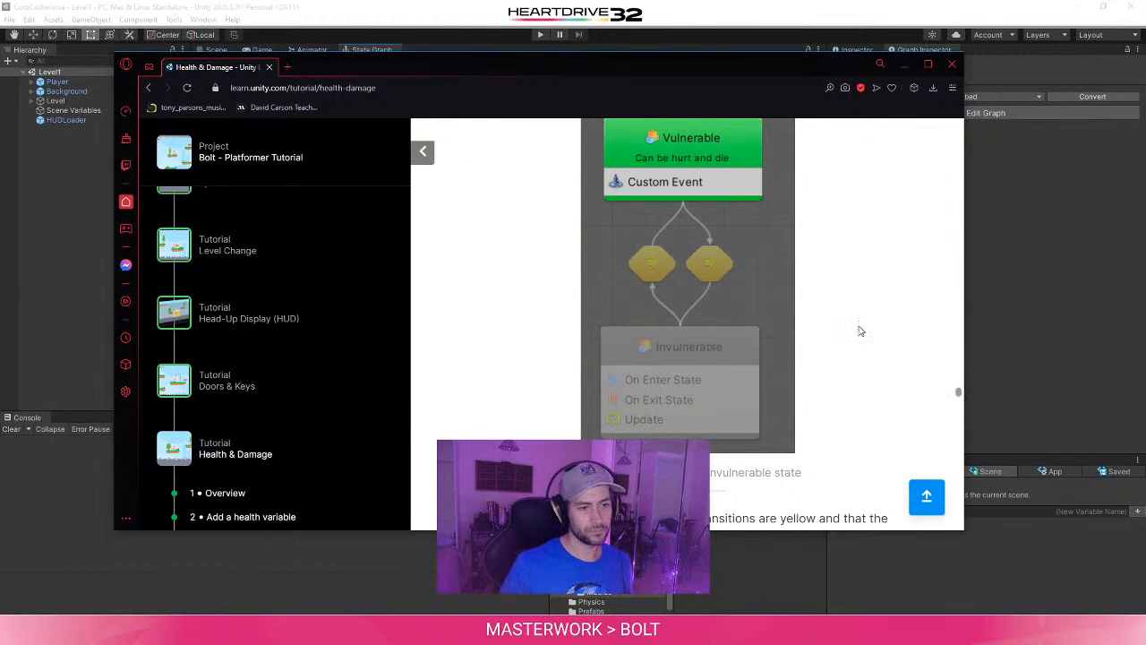
left_click(1094, 284)
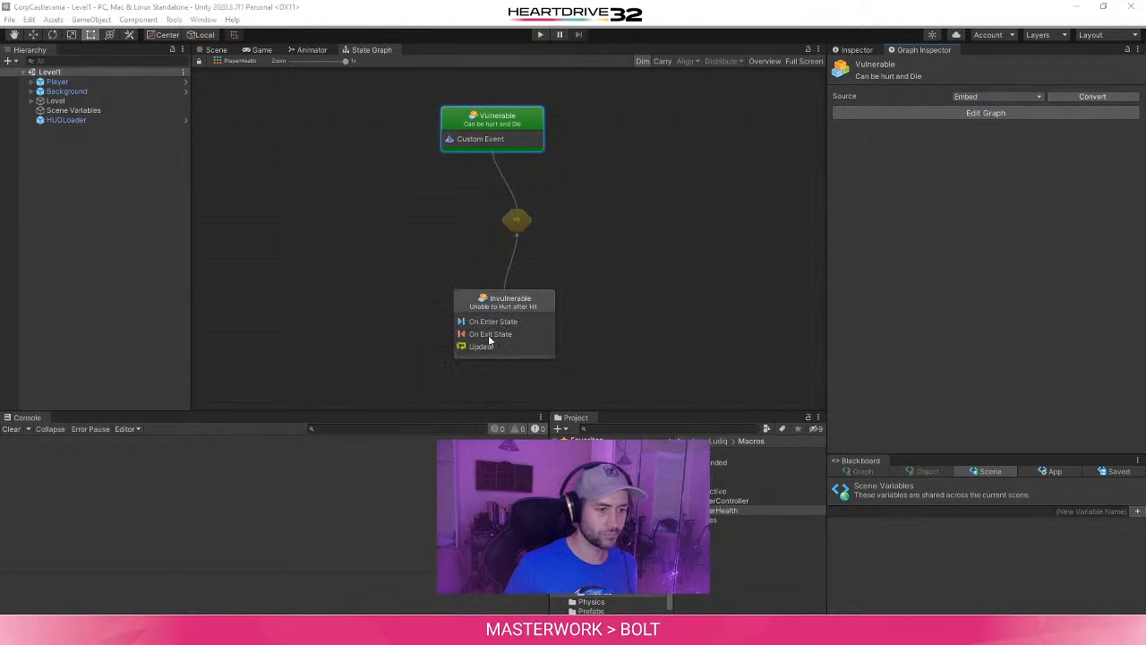
- Shift both states to the left, make a new transition from Vulnerable to Invulnerable, and align Invulnerable beneath Vulnerable
left_click_drag(521, 305, 466, 309)
left_click_drag(506, 126, 486, 125)
right_click(502, 115)
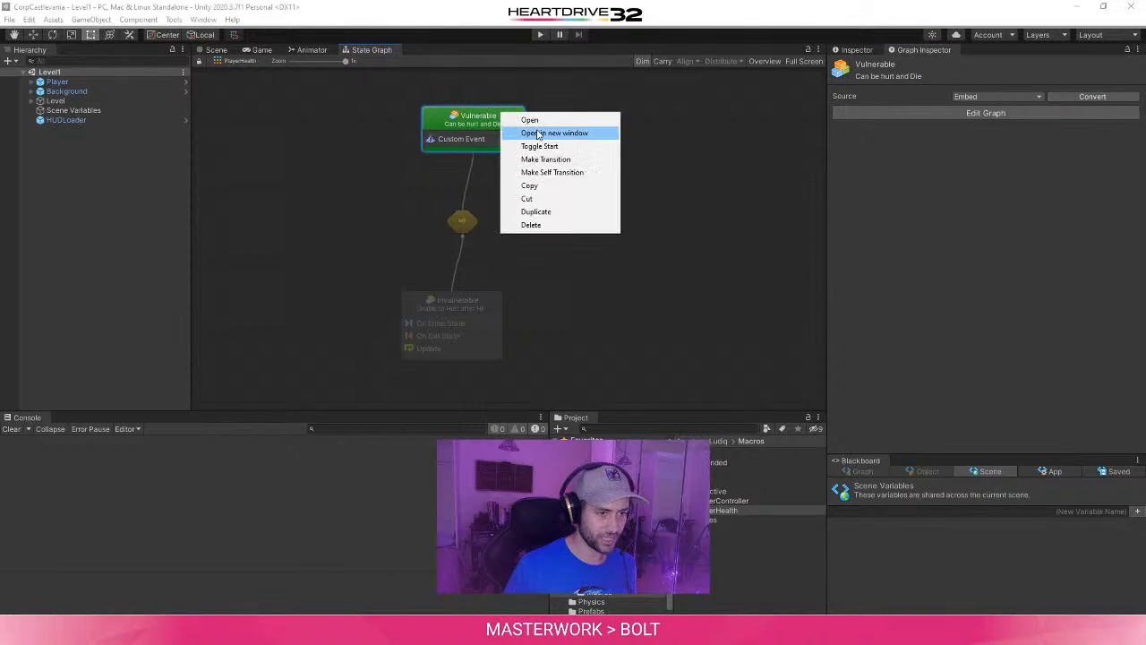
left_click(594, 160)
left_click(493, 298)
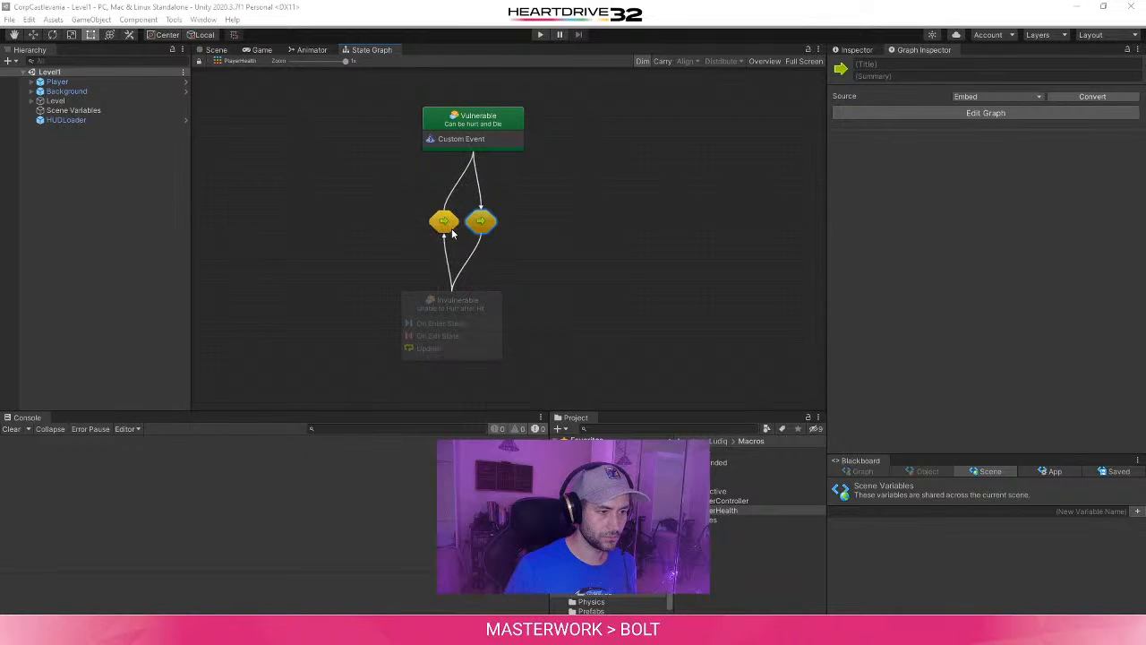
left_click_drag(475, 308, 499, 309)
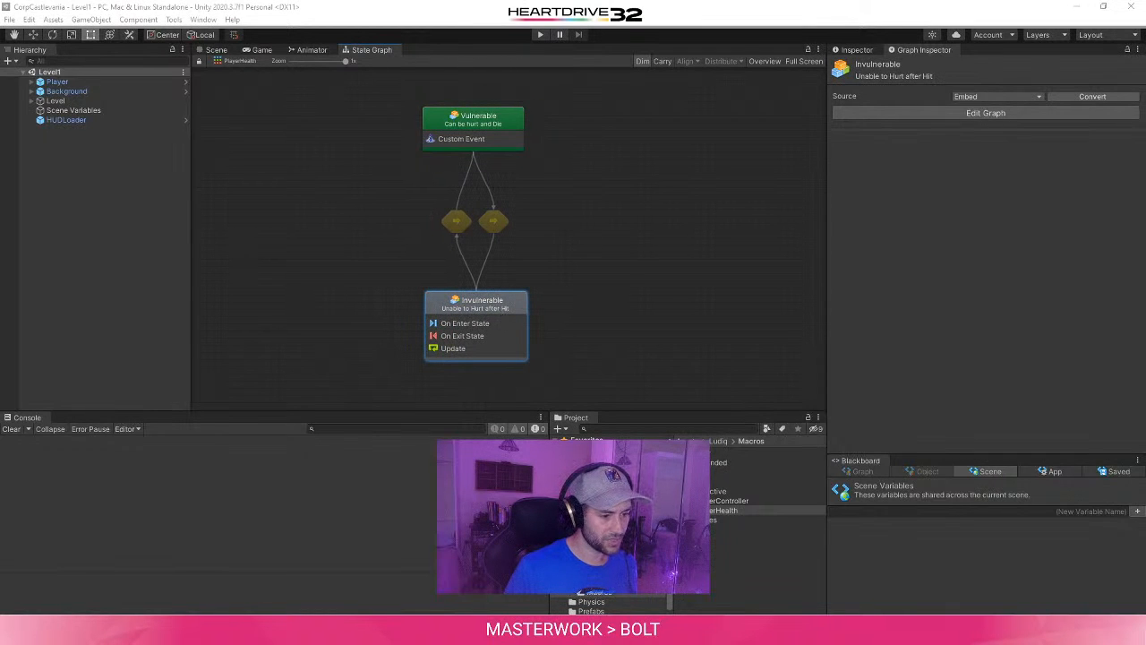
- Read the tutorial's instructions on opening transitions, and open the flow graph of the Vulnerable-to-Invulnerable transition
mouse_move(361, 630)
left_click(428, 578)
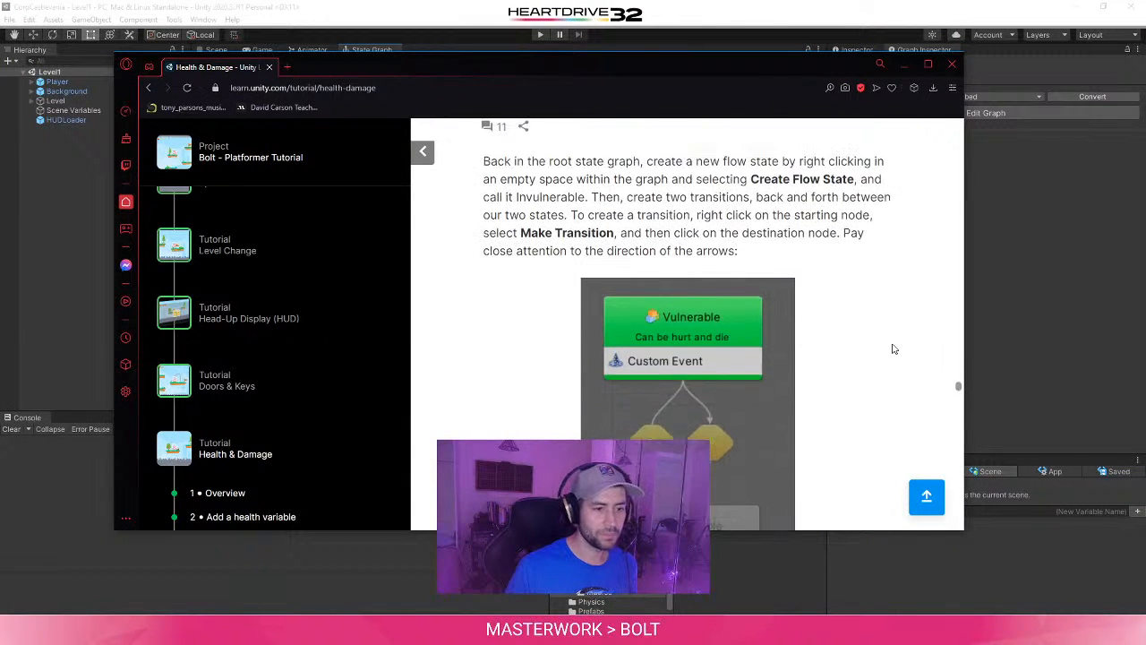
scroll(893, 348, "up", 2)
scroll(885, 355, "down", 3)
scroll(885, 356, "down", 1)
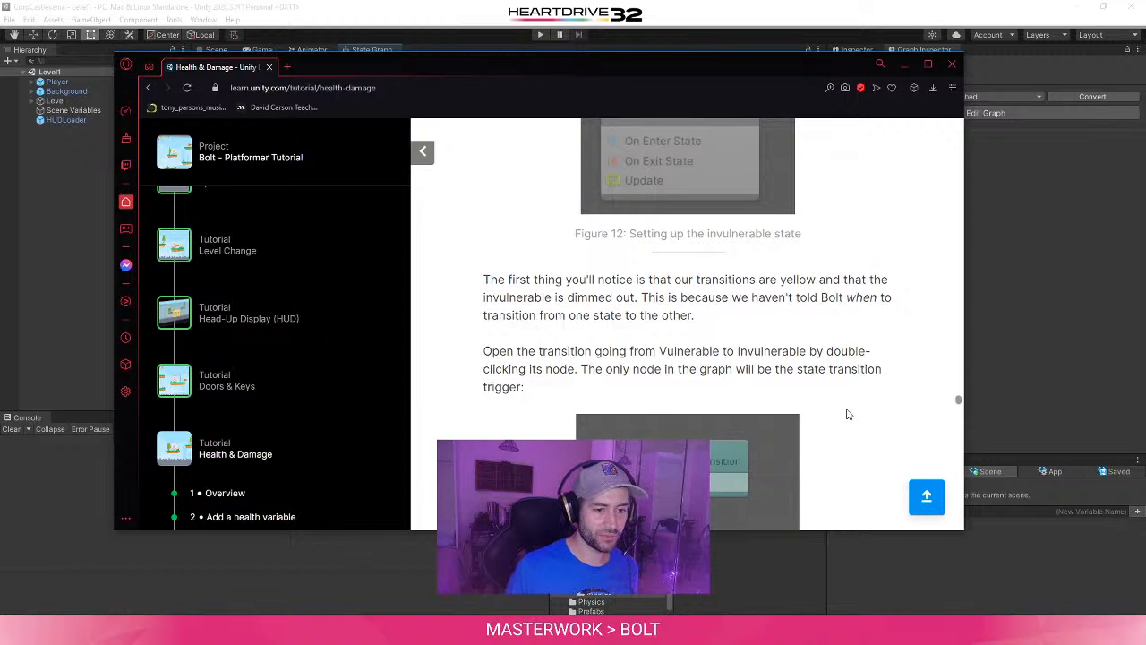
scroll(847, 412, "down", 2)
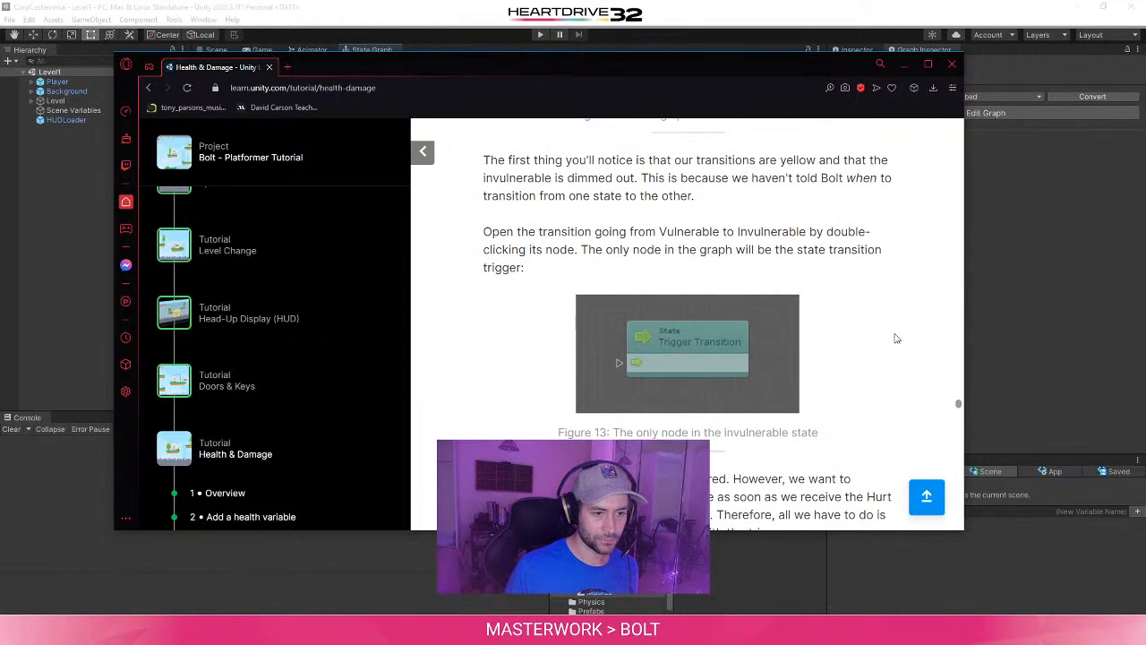
left_click(971, 282)
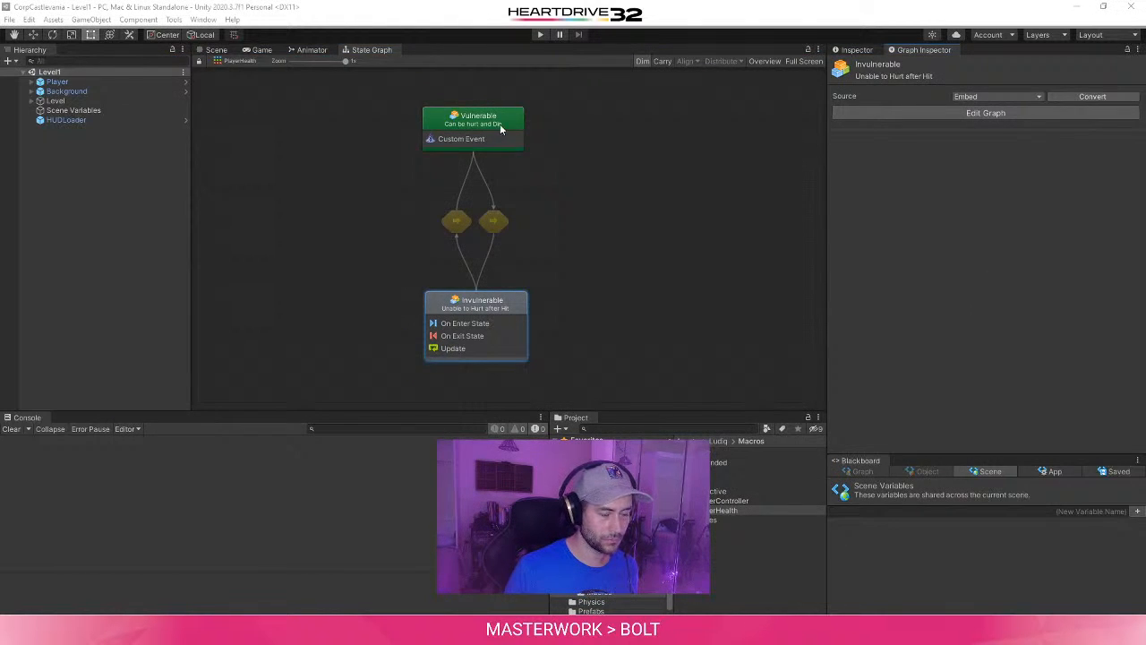
double_click(497, 222)
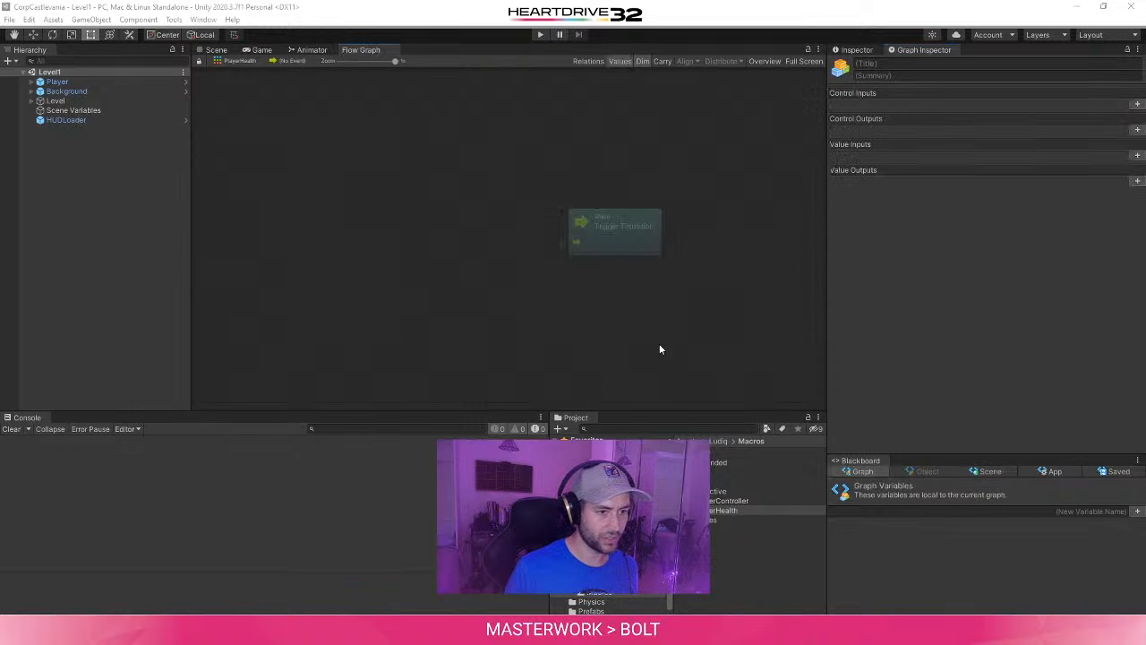
- Following the tutorial's Figure 14, add a Custom Event node named Hurt to the transition graph and connect its trigger to Trigger Transition
key("alt+Tab")
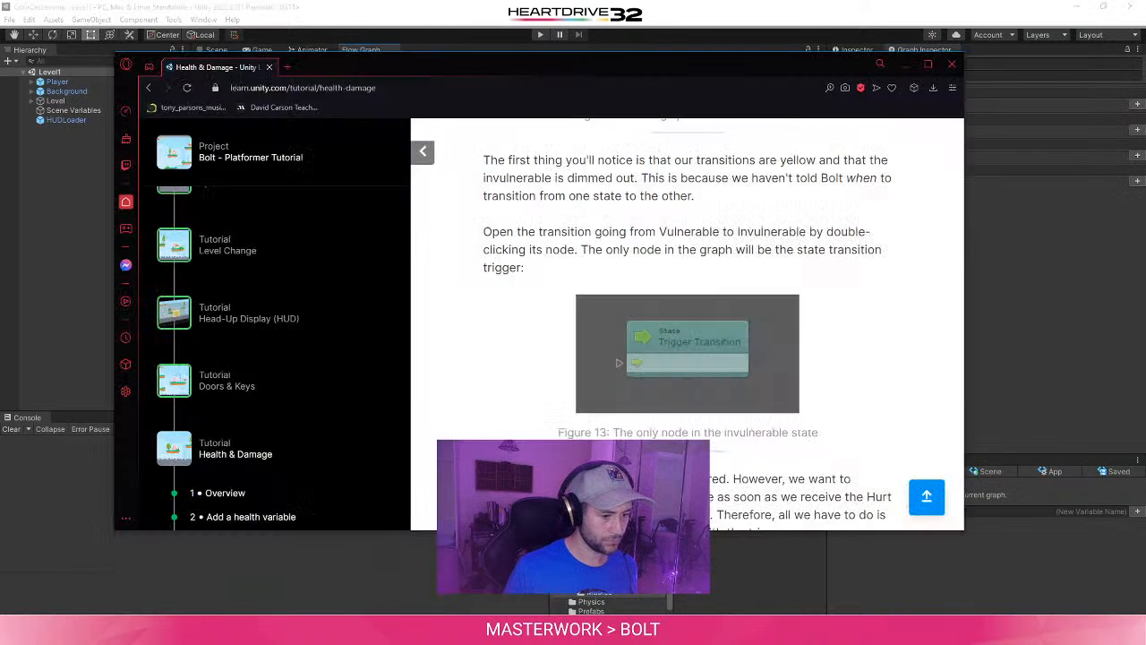
scroll(445, 362, "down", 3)
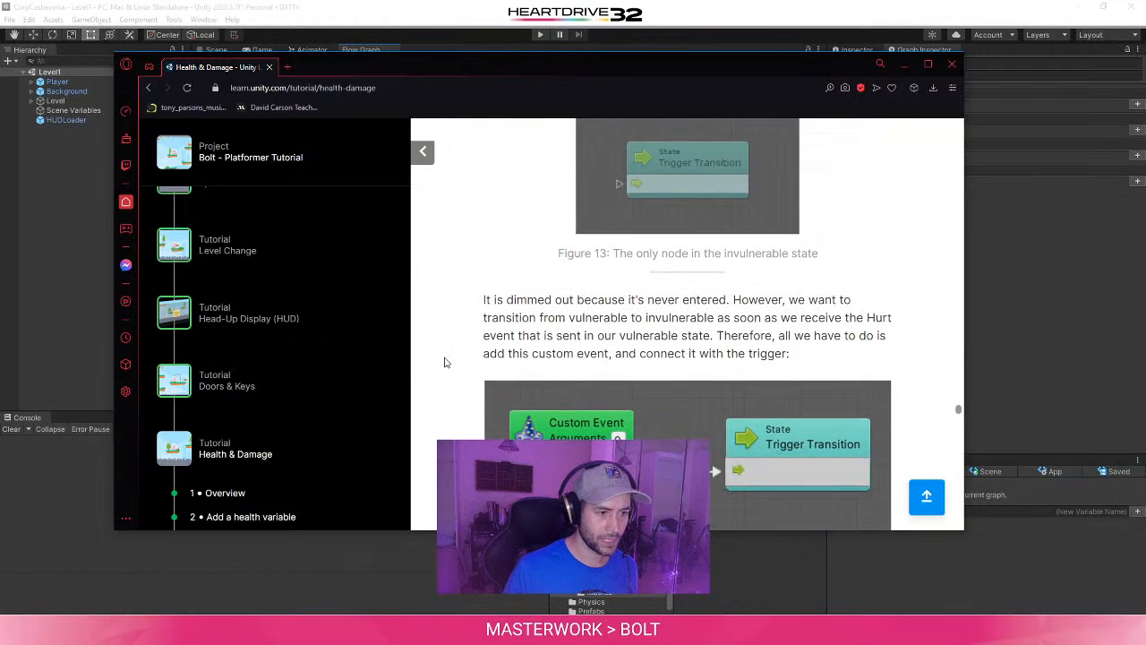
scroll(441, 362, "down", 1)
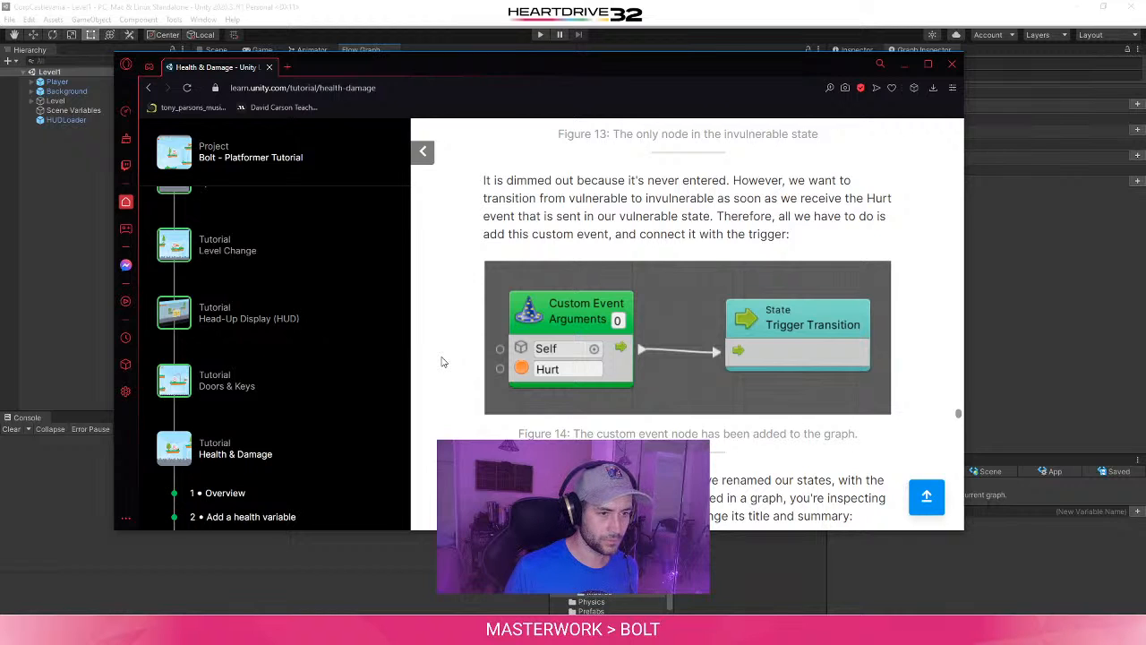
left_click(1008, 304)
right_click(448, 244)
type("Cu")
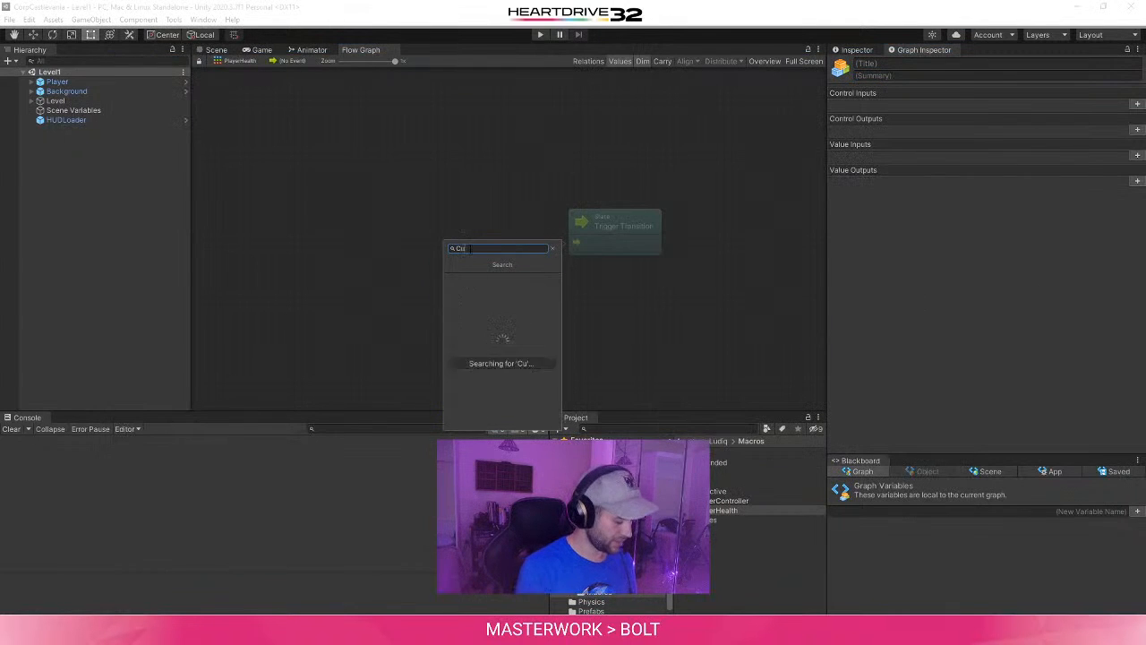
type("stom")
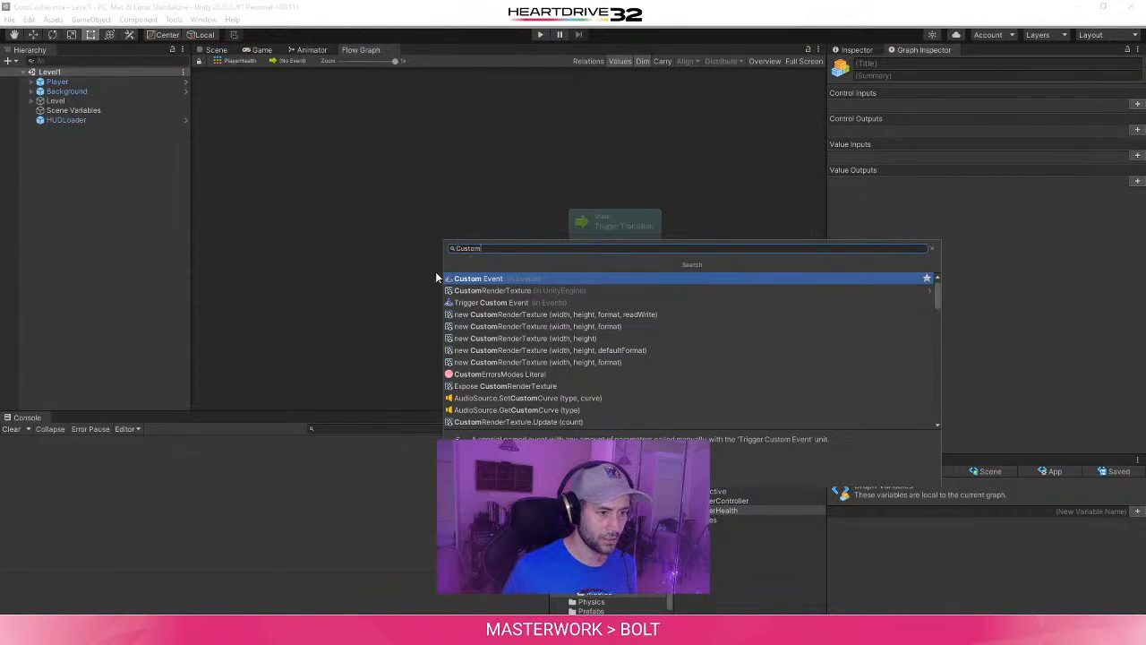
key("Return")
left_click(489, 290)
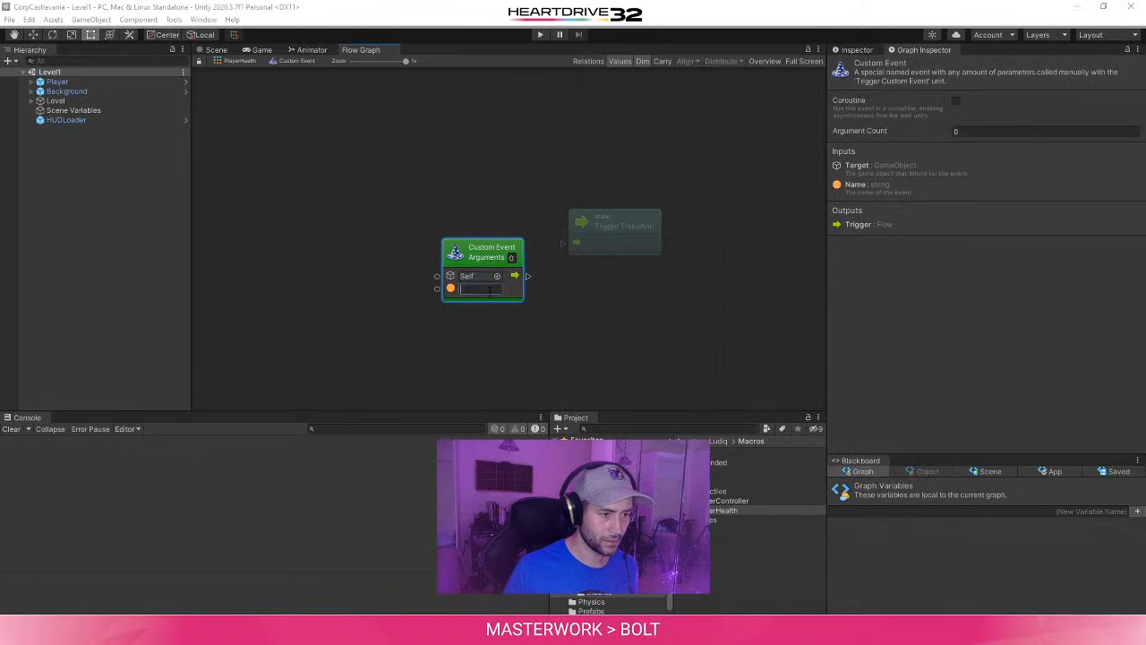
type("Hurt")
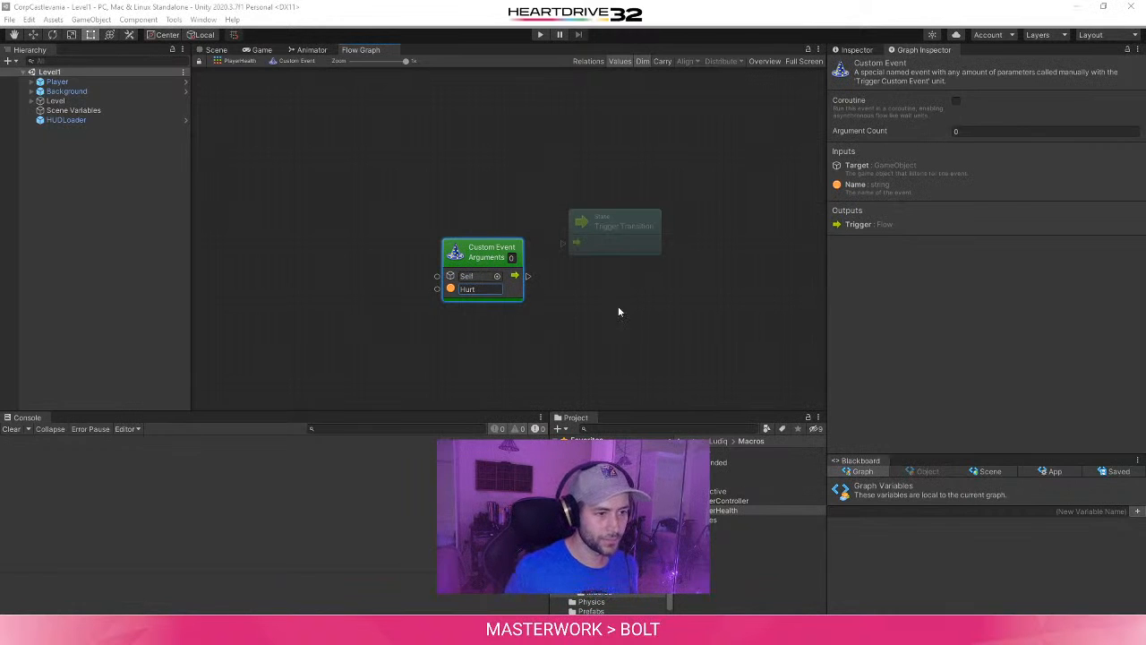
left_click_drag(483, 250, 568, 246)
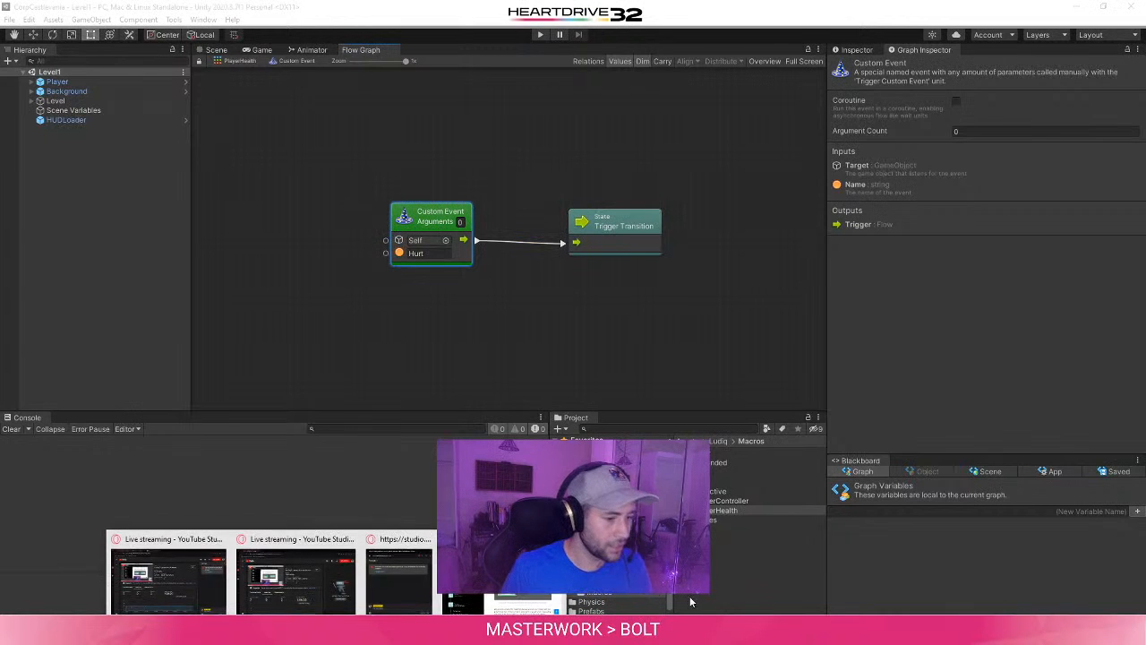
- Review the tutorial's instructions on renaming the transition, the parent state graph, and adding a wait before exiting the invulnerable state
left_click(690, 602)
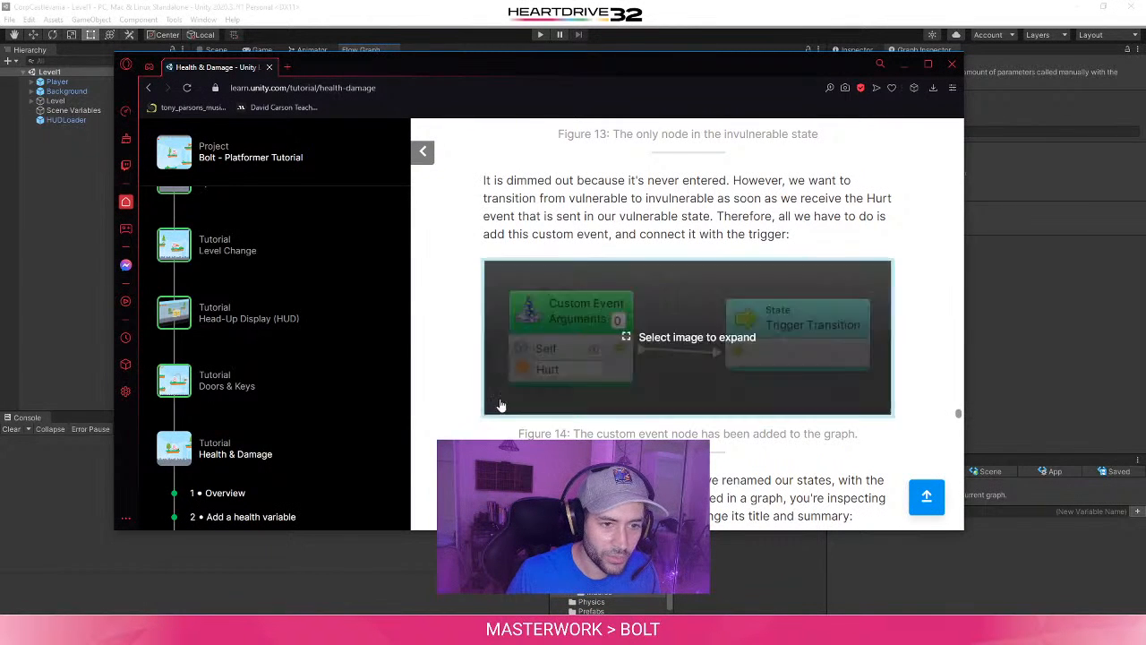
scroll(438, 384, "down", 2)
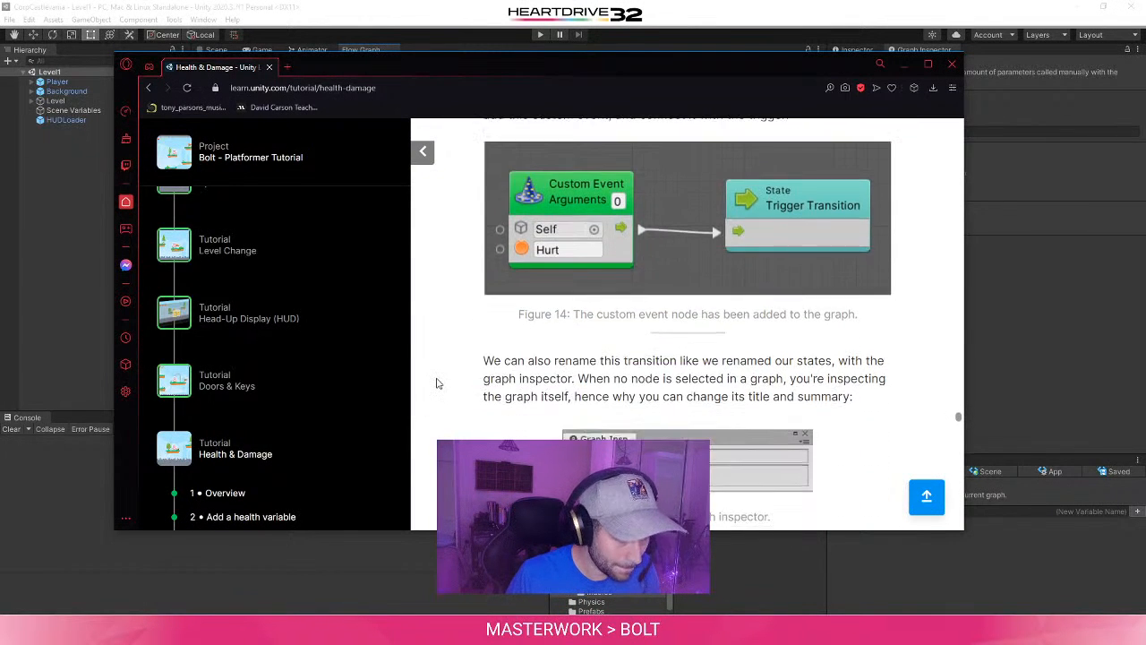
scroll(437, 384, "down", 5)
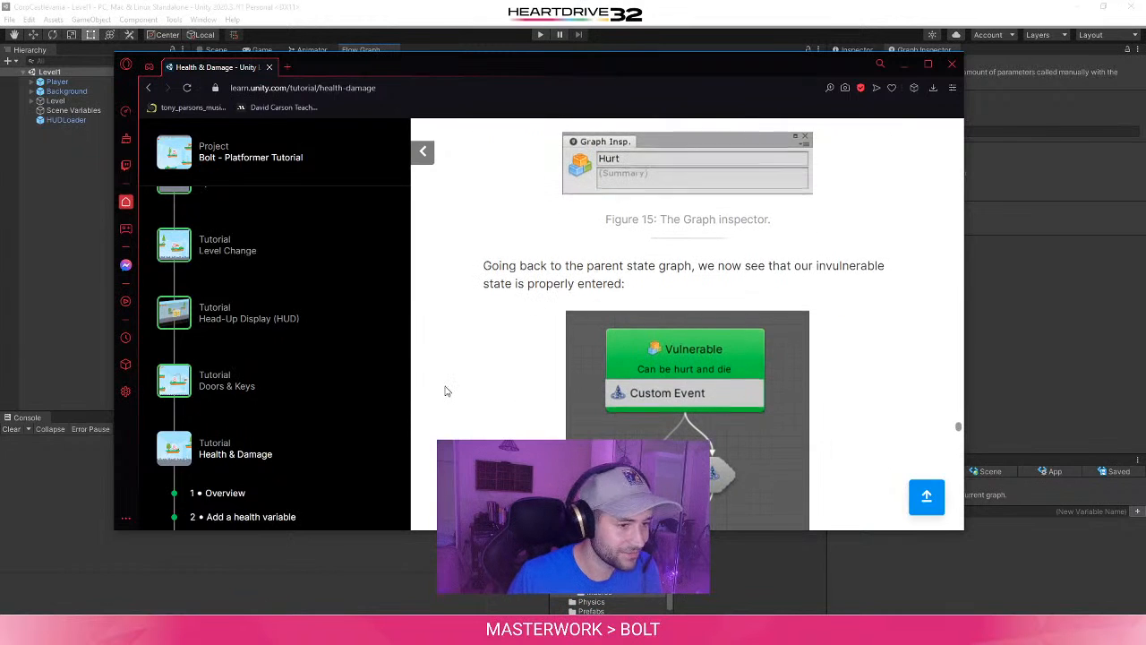
scroll(447, 391, "up", 3)
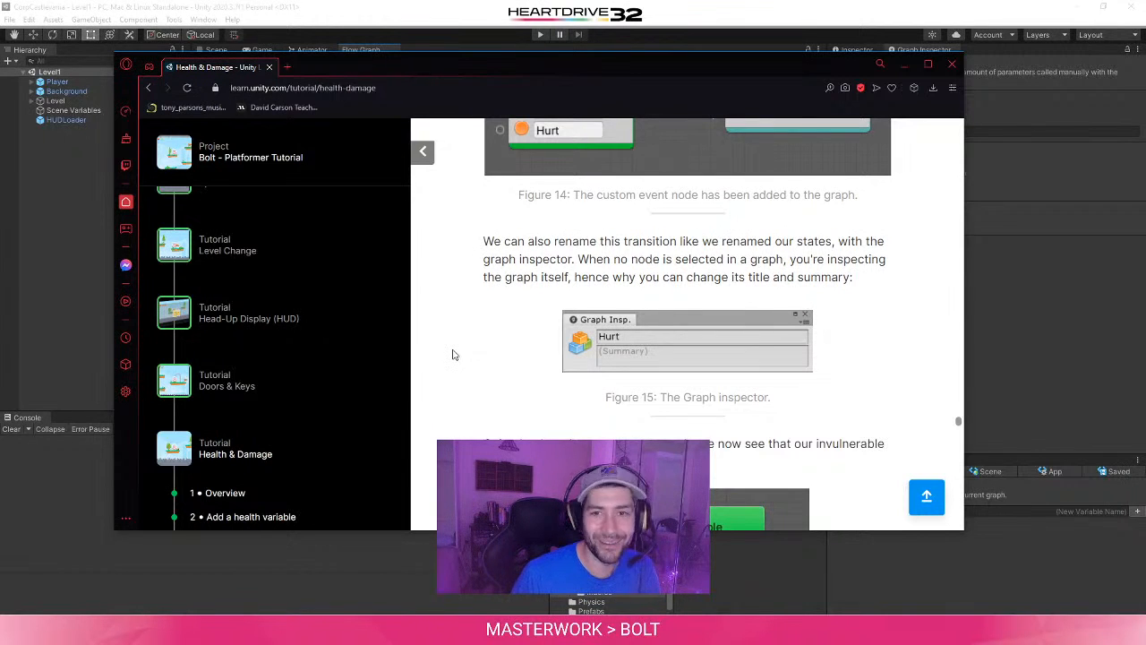
scroll(449, 366, "down", 5)
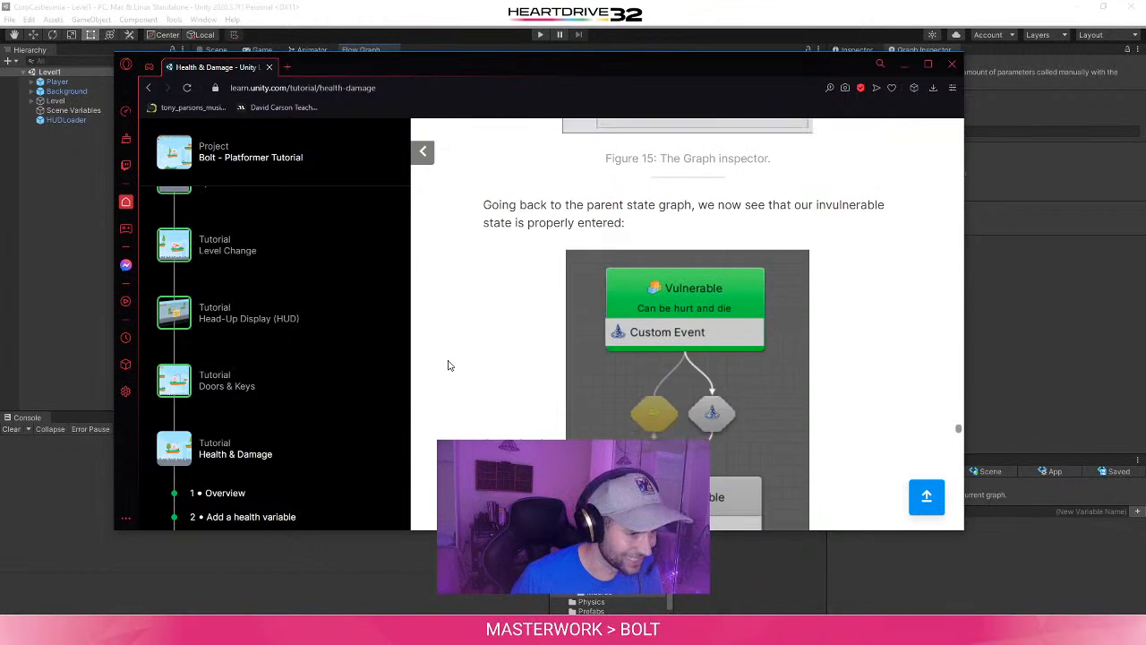
scroll(450, 365, "up", 4)
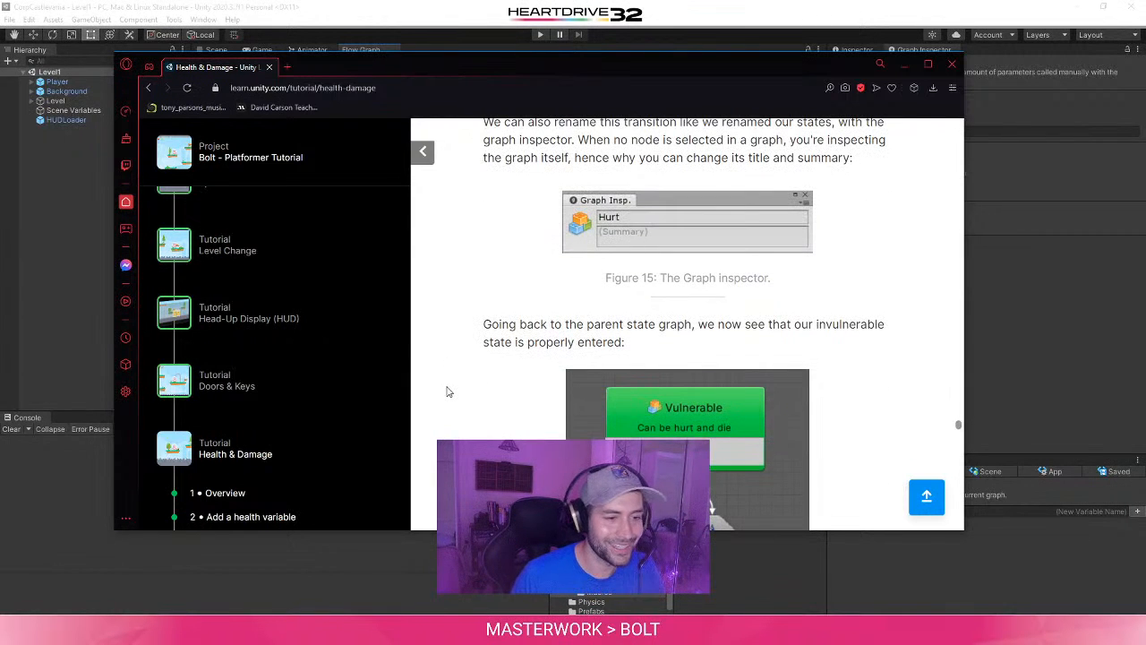
scroll(450, 391, "down", 6)
scroll(473, 410, "up", 3)
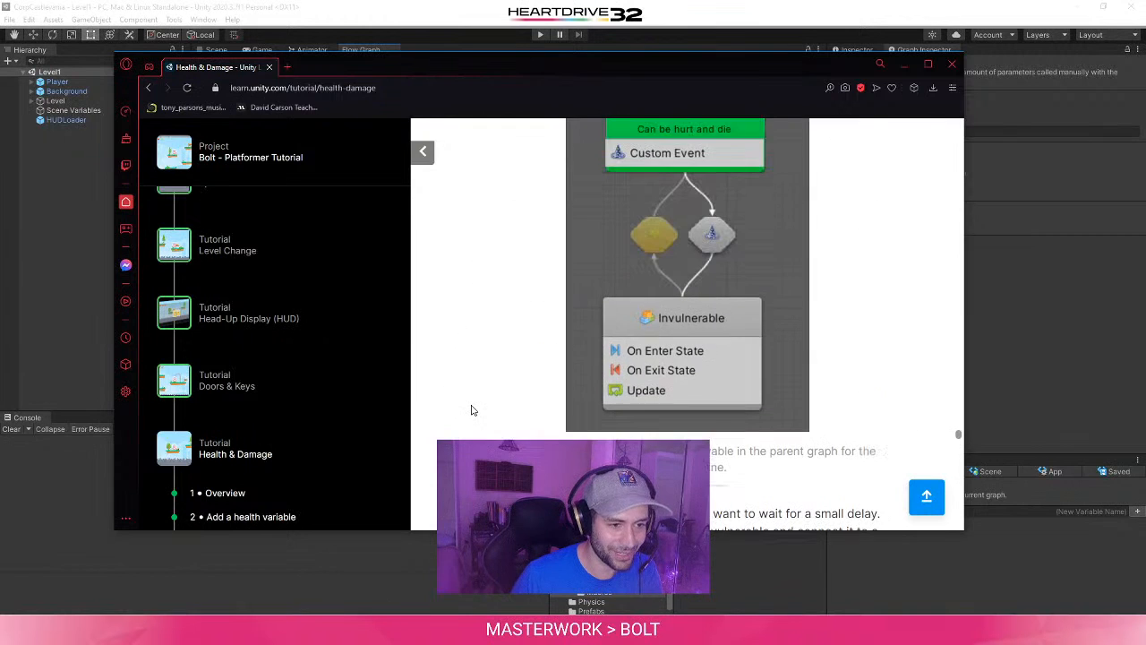
scroll(473, 410, "down", 3)
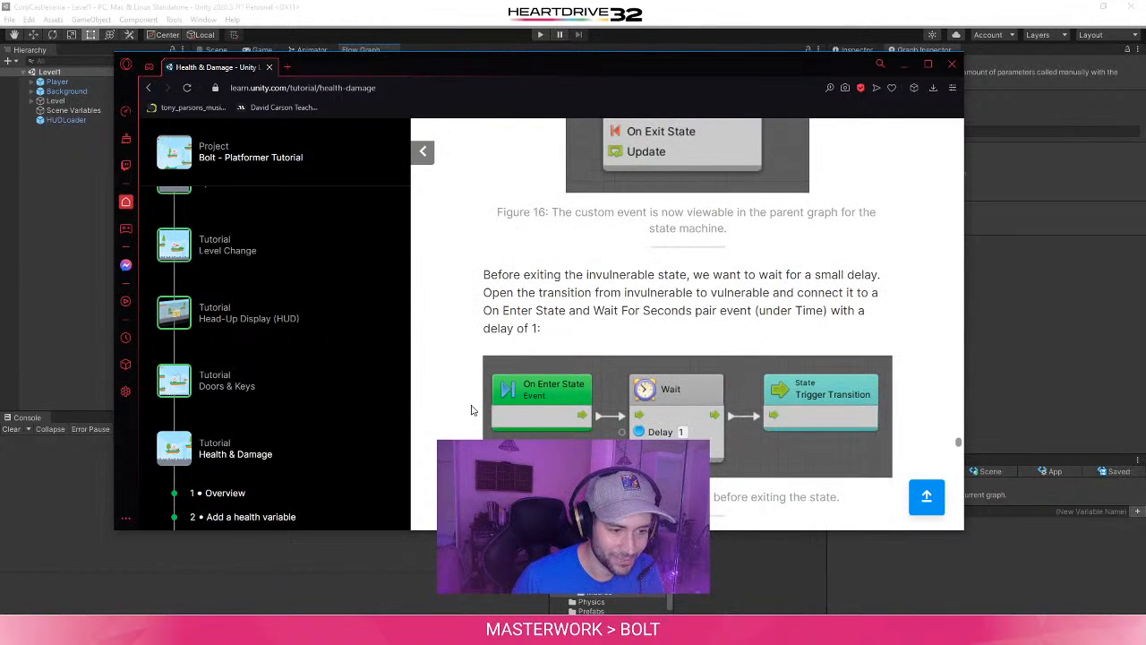
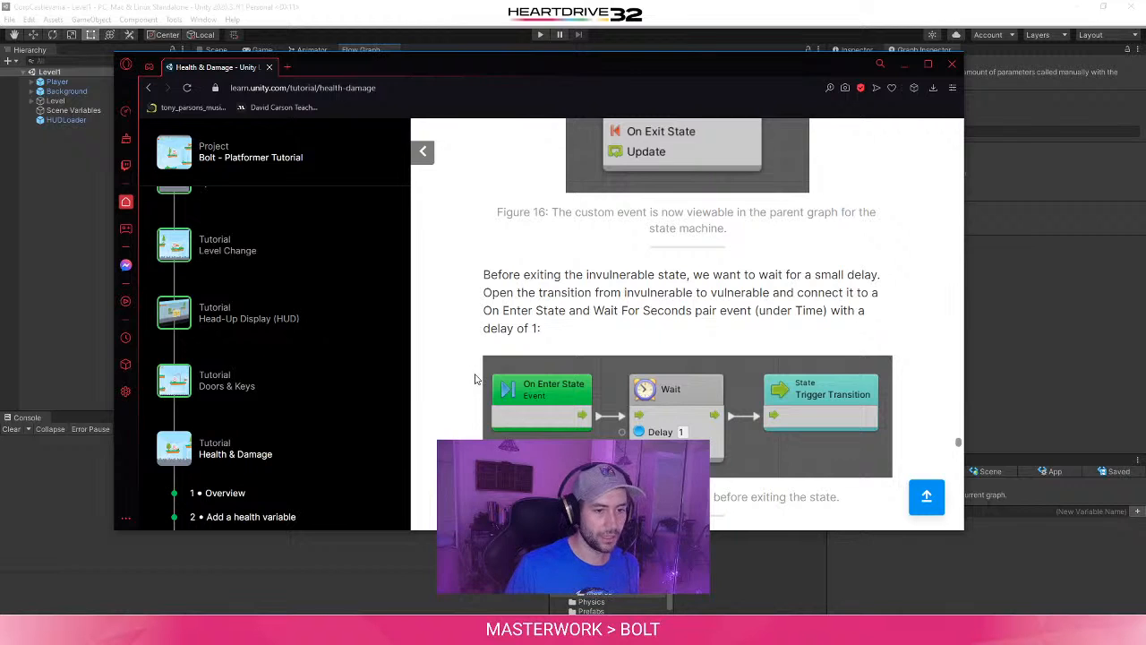
- Return to Unity from the tutorial and open the transition from Invulnerable to Vulnerable in the PlayerHealth state graph
scroll(476, 378, "down", 2)
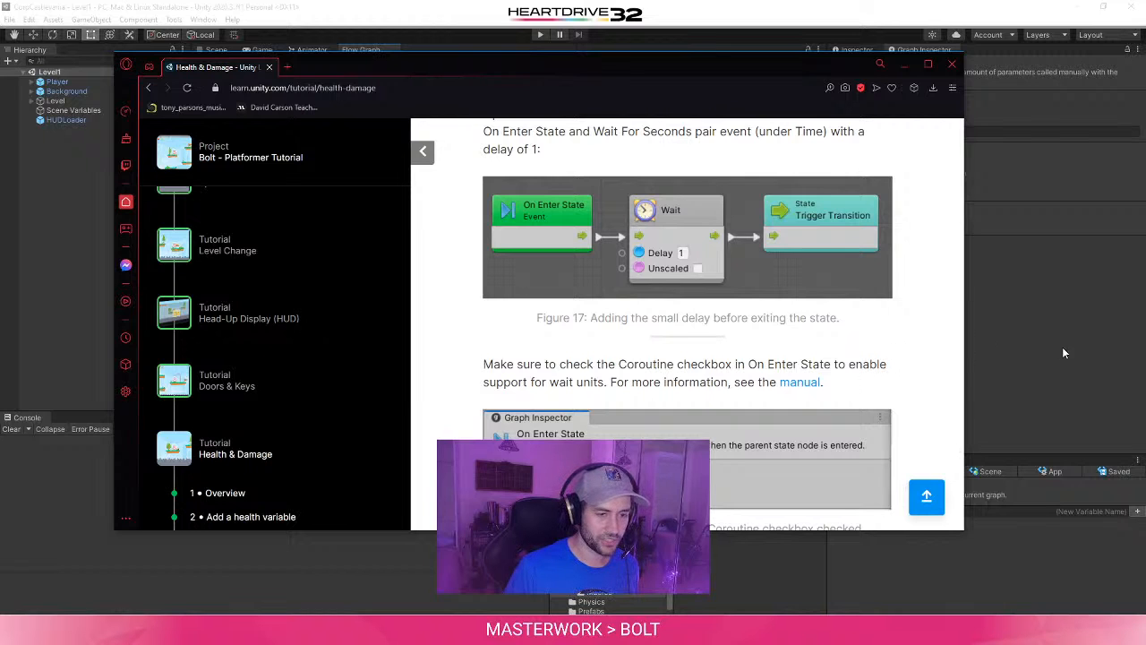
left_click(1066, 319)
left_click(506, 330)
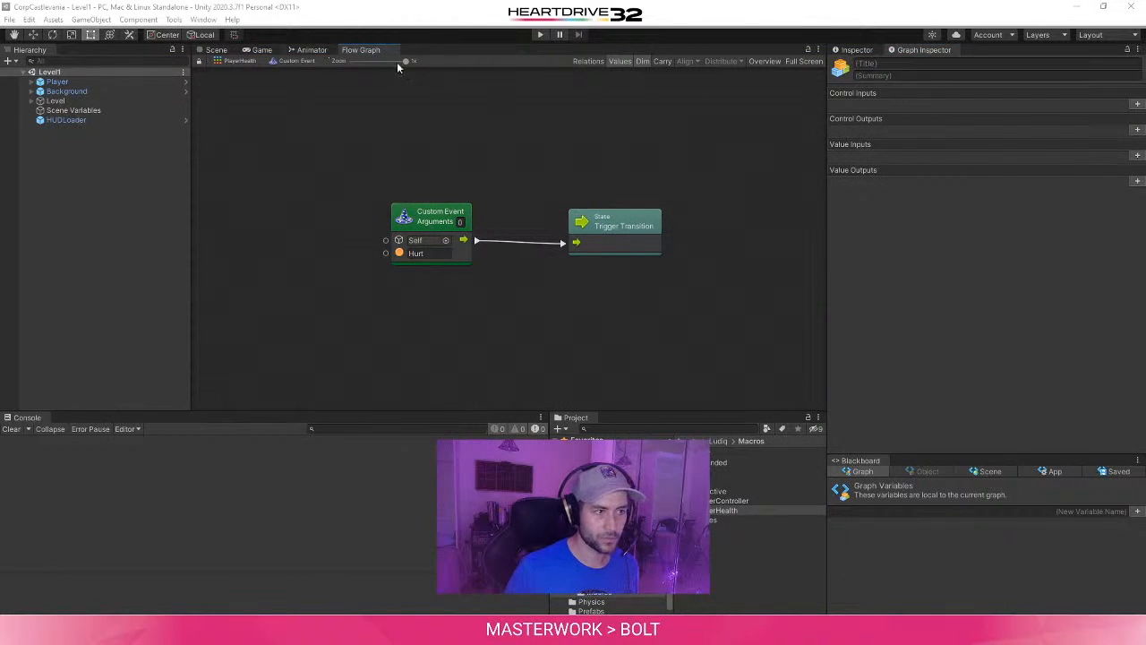
left_click(242, 61)
double_click(459, 219)
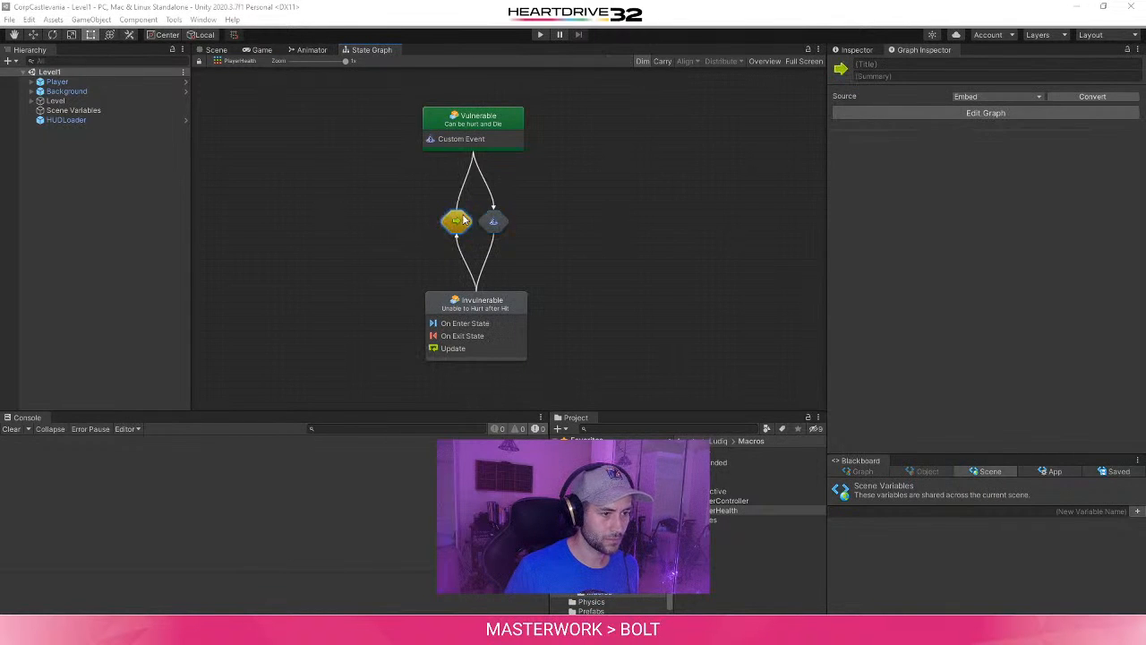
- Add an On Enter State event to the transition's flow graph
right_click(324, 240)
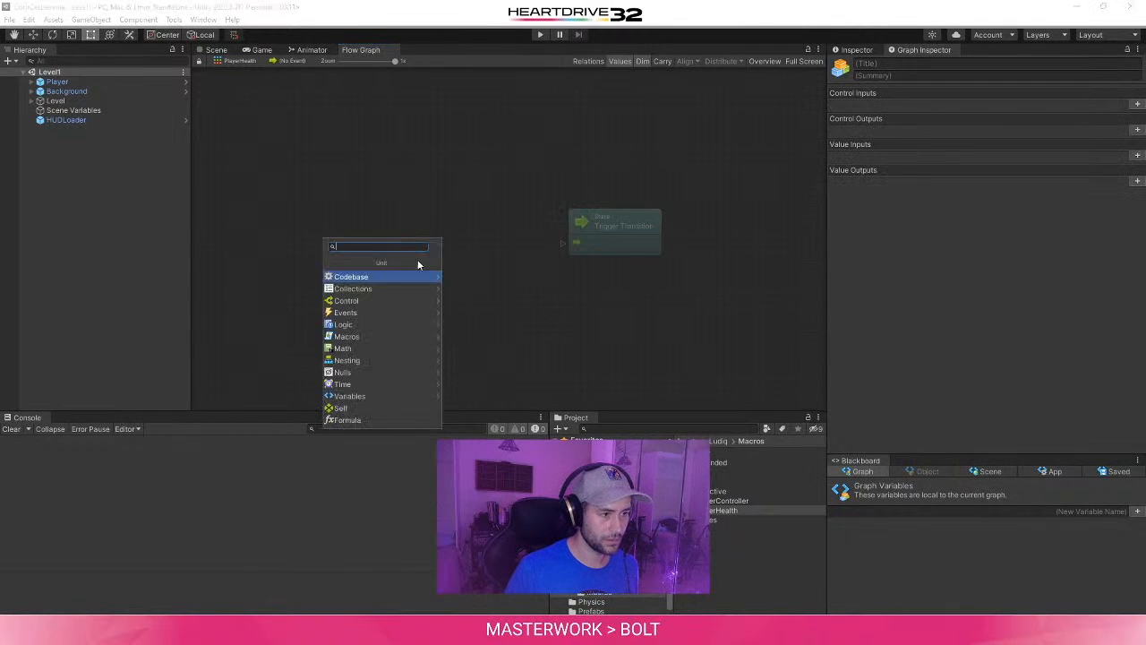
type("Enter Stat")
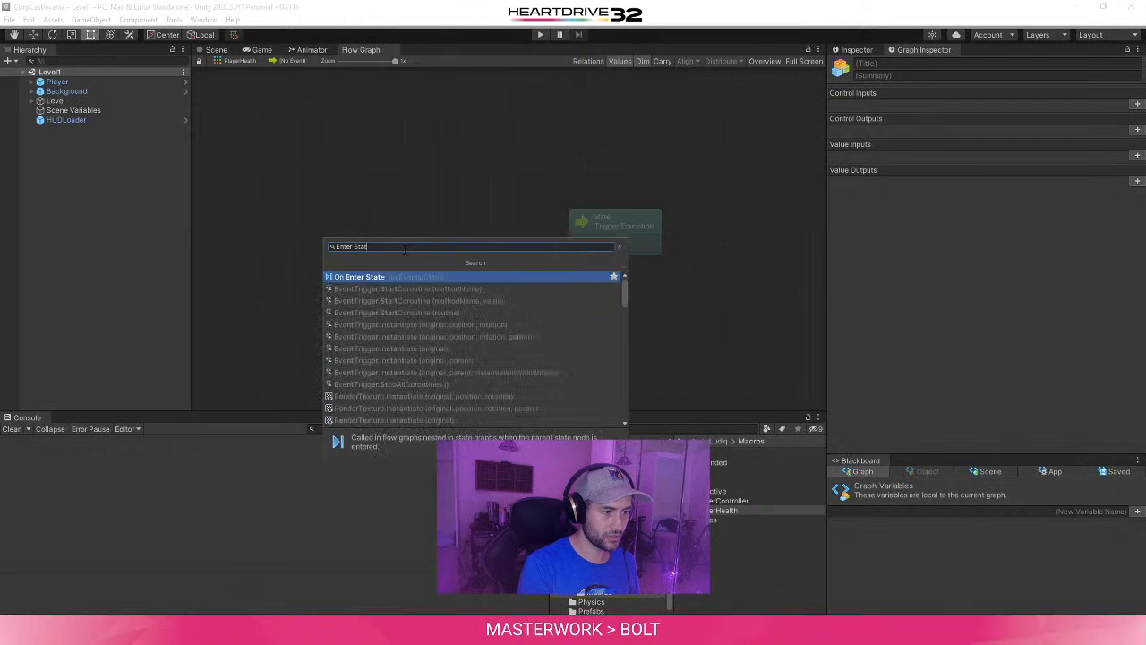
key("ctrl+a")
type("State Enter")
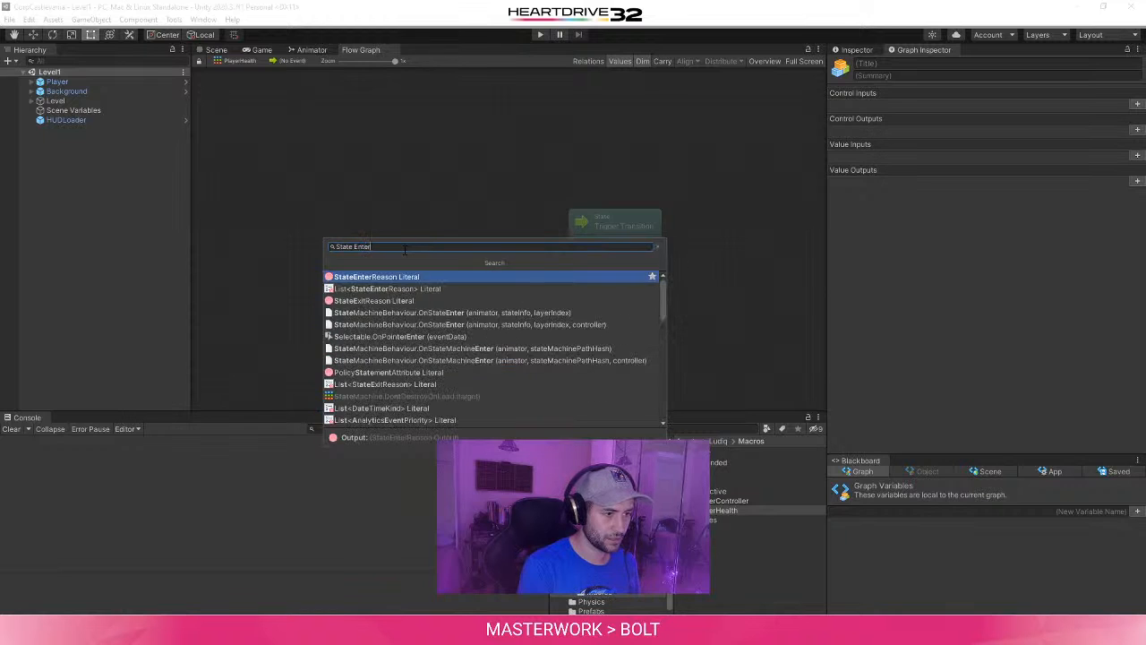
key("ctrl+a")
type("O")
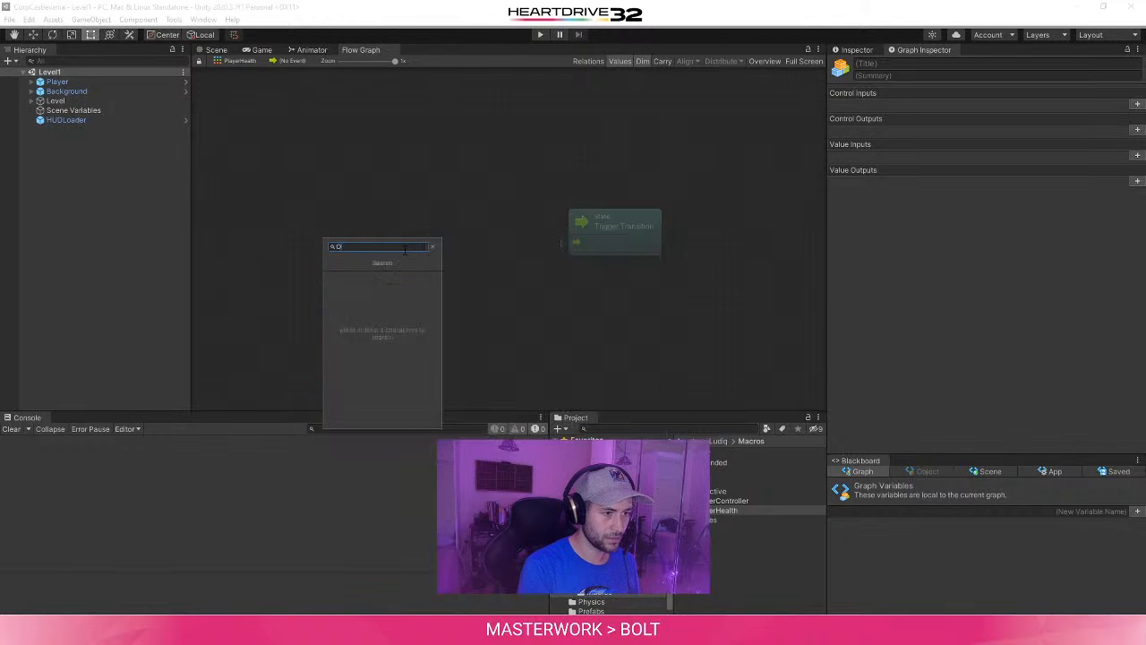
type("n Stat")
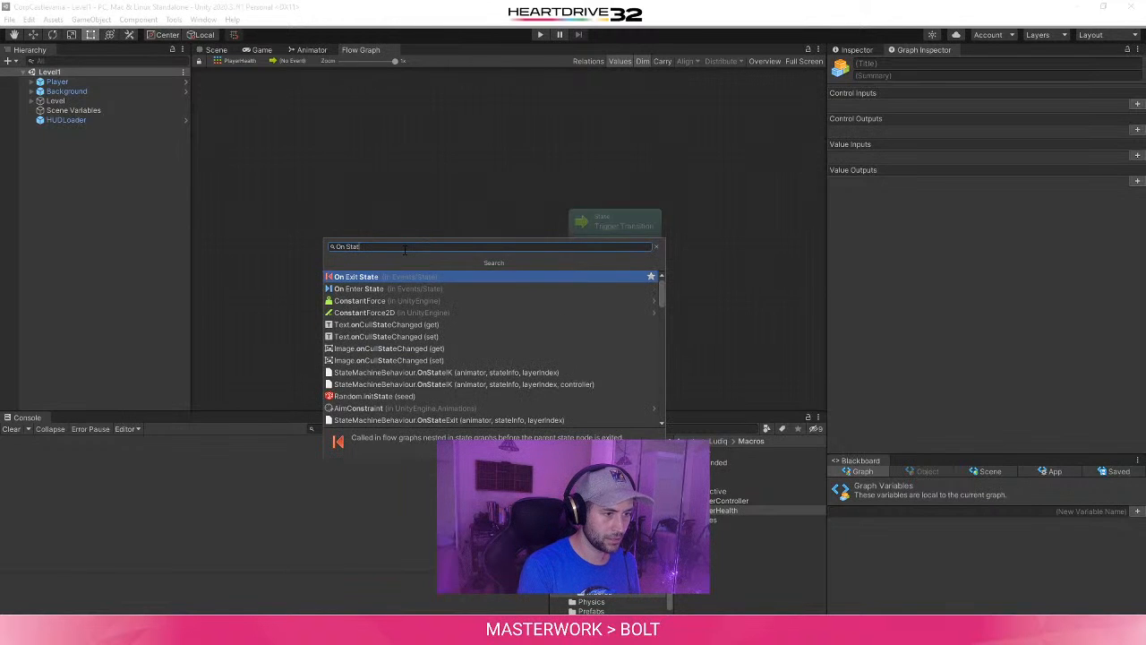
key("Down")
key("Return")
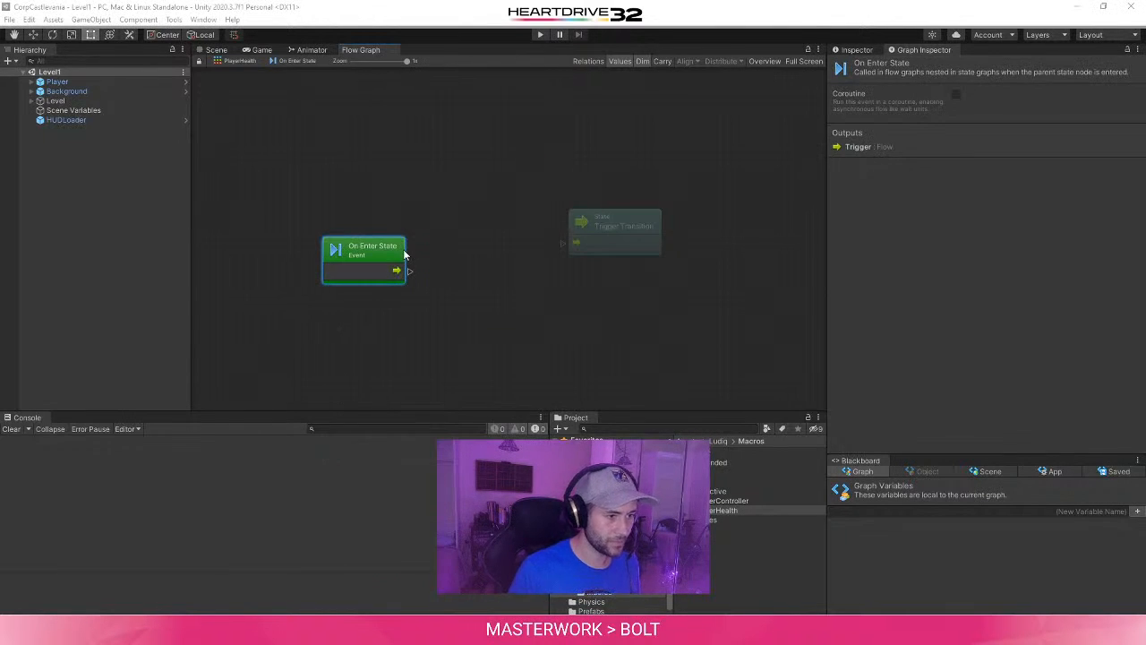
- Connect the On Enter State event to a new Wait For Seconds unit with a delay of 1
left_click_drag(386, 252, 455, 224)
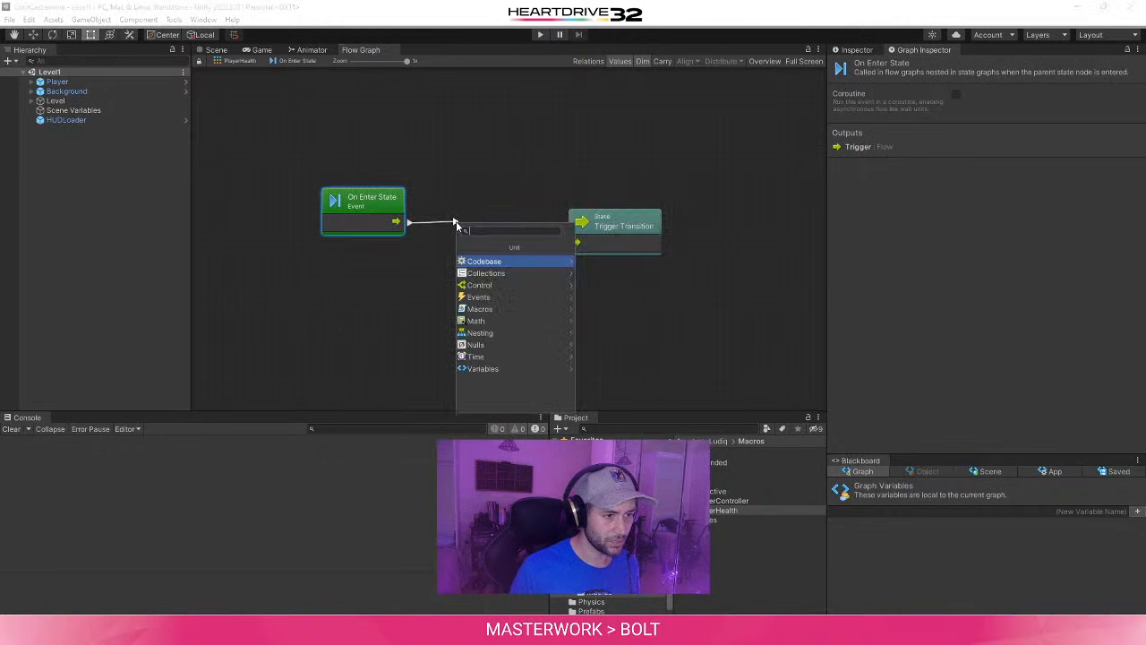
type("delay")
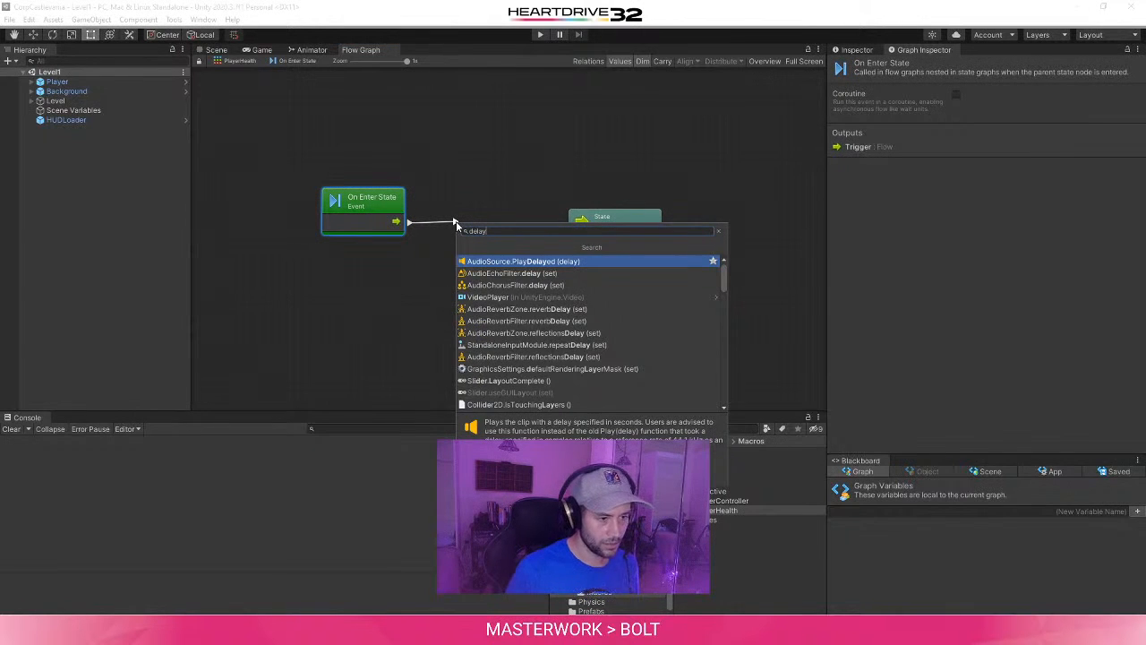
type(" wa")
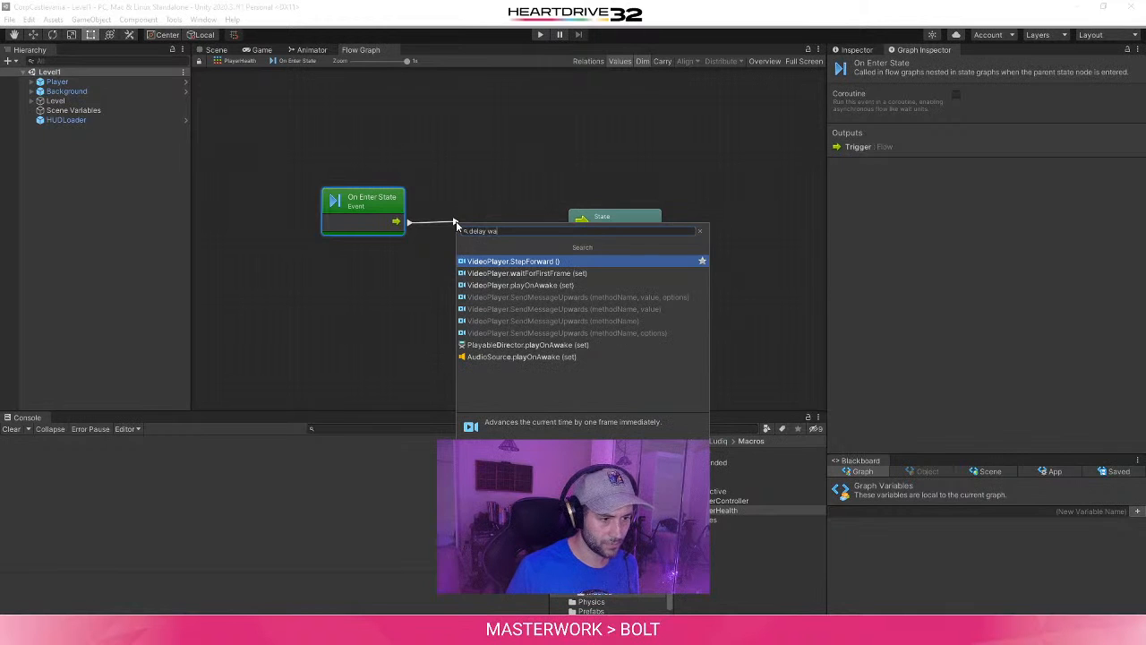
key("ctrl+a")
key("BackSpace")
type("wait")
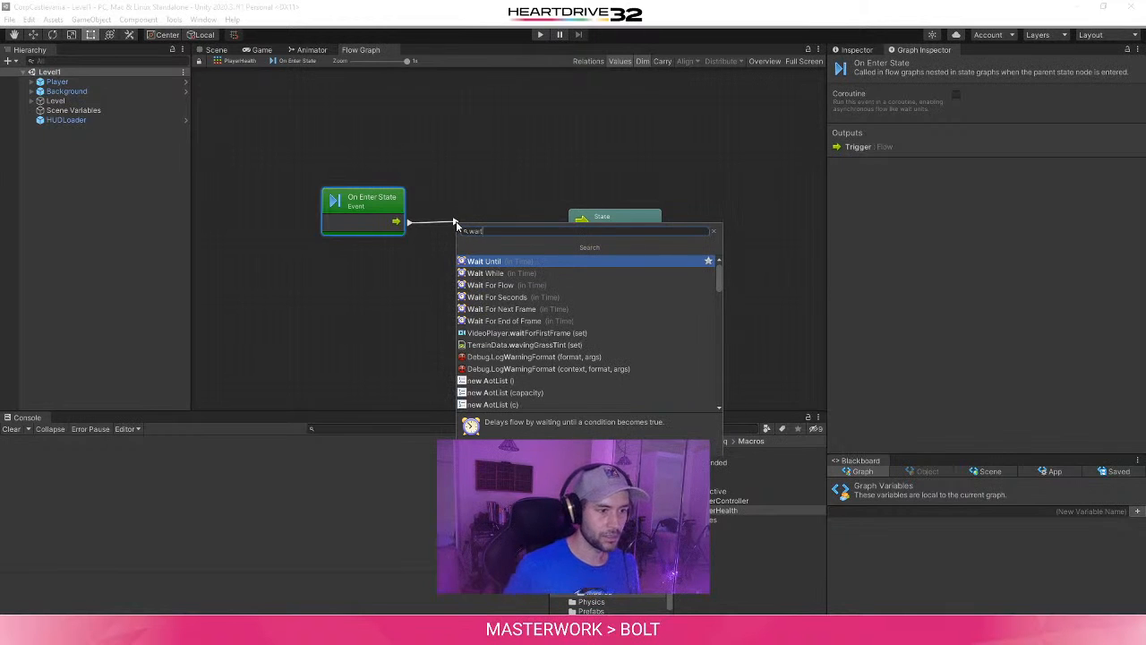
left_click(518, 304)
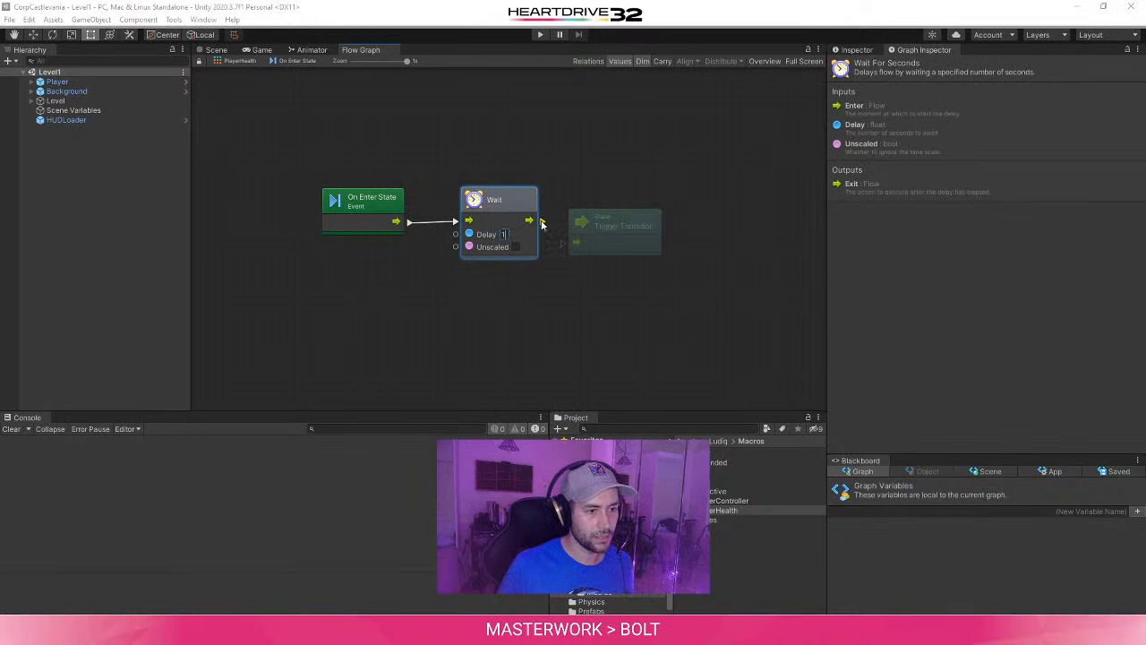
- Connect the Wait unit to Trigger Transition, line up the nodes in a row, and return to the PlayerHealth state graph
left_click_drag(541, 222, 576, 242)
left_click_drag(498, 200, 489, 228)
left_click_drag(393, 197, 388, 226)
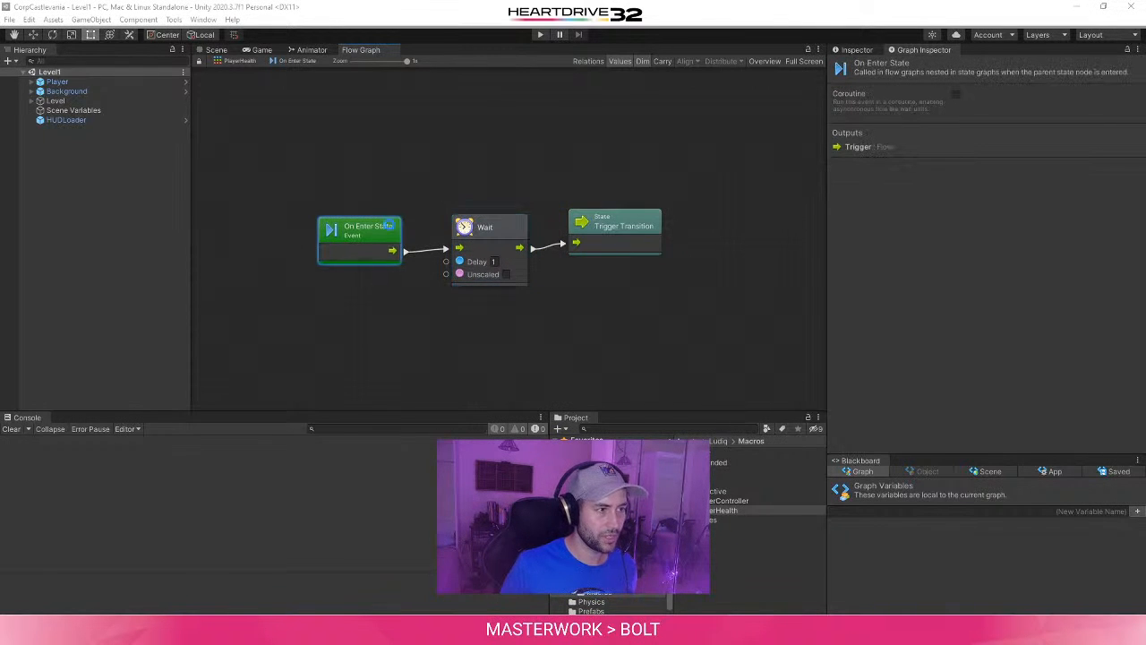
left_click(235, 60)
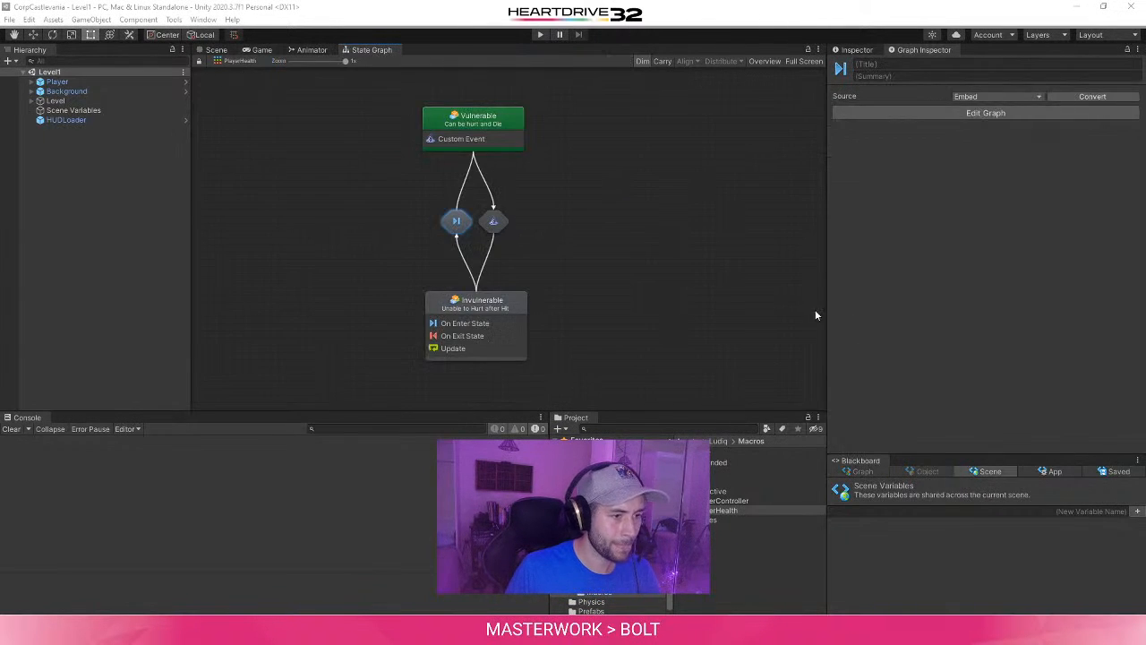
- Switch to the browser and read the Health & Damage tutorial's section on invulnerability, the Layer Collision Matrix and the layer switch
mouse_move(514, 603)
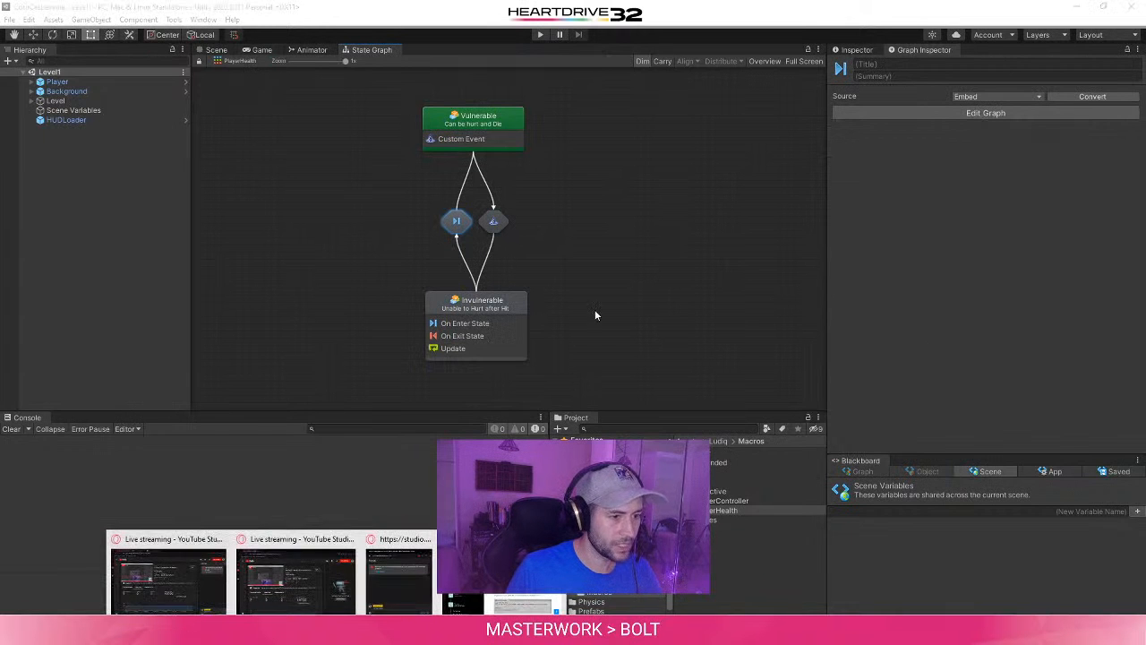
left_click(515, 603)
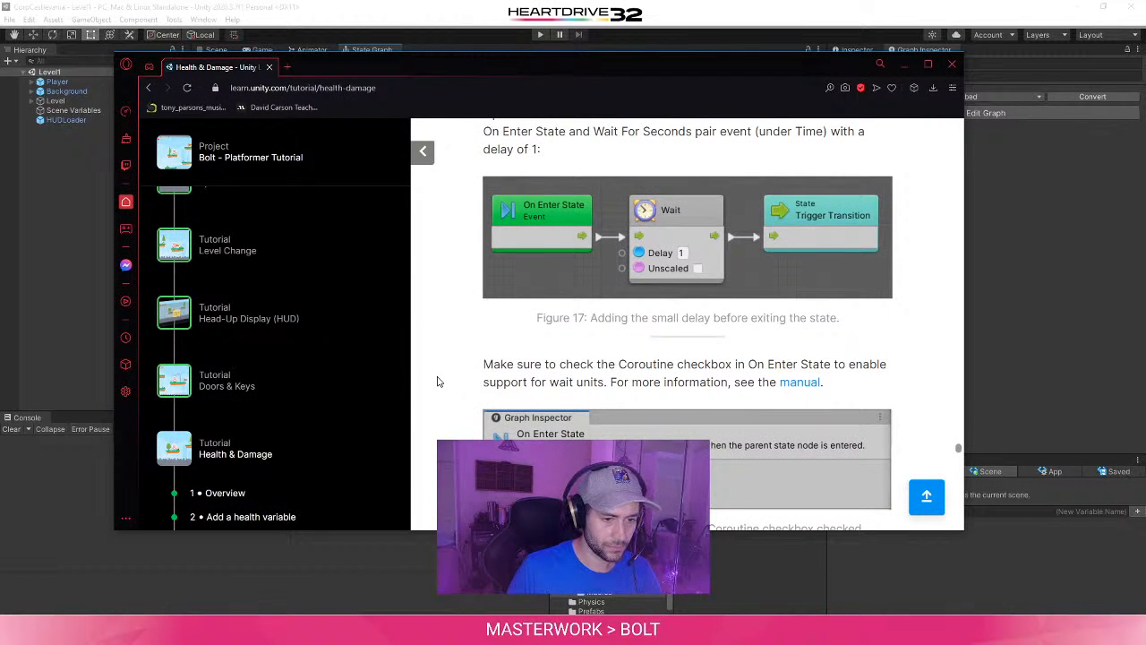
scroll(438, 381, "down", 3)
scroll(438, 382, "down", 3)
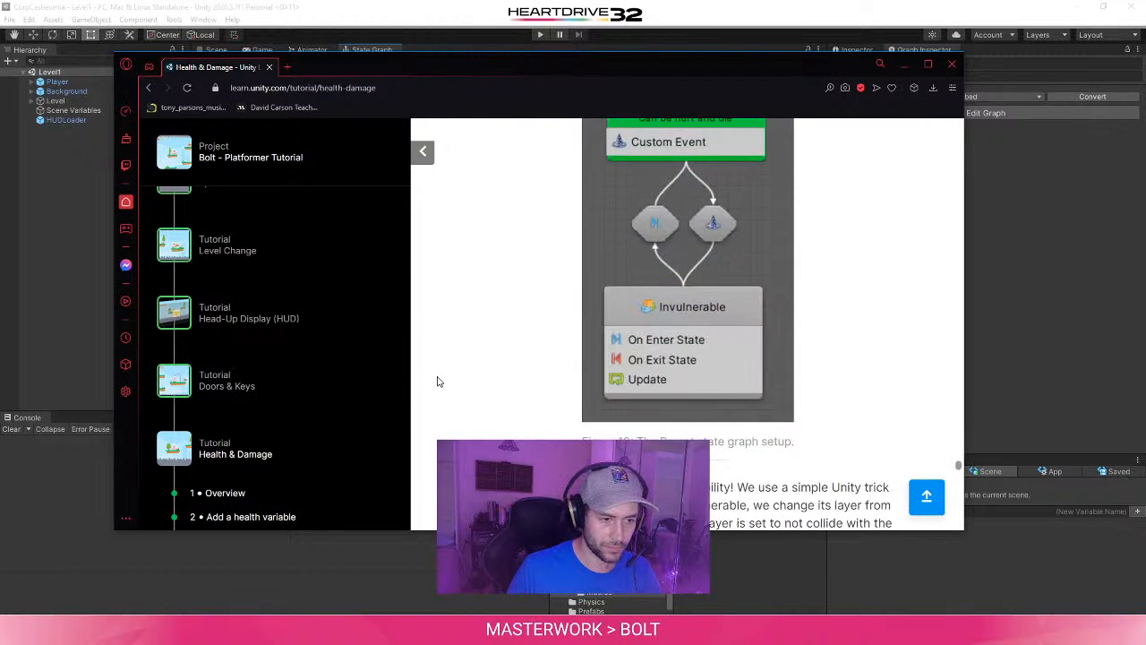
scroll(438, 382, "down", 2)
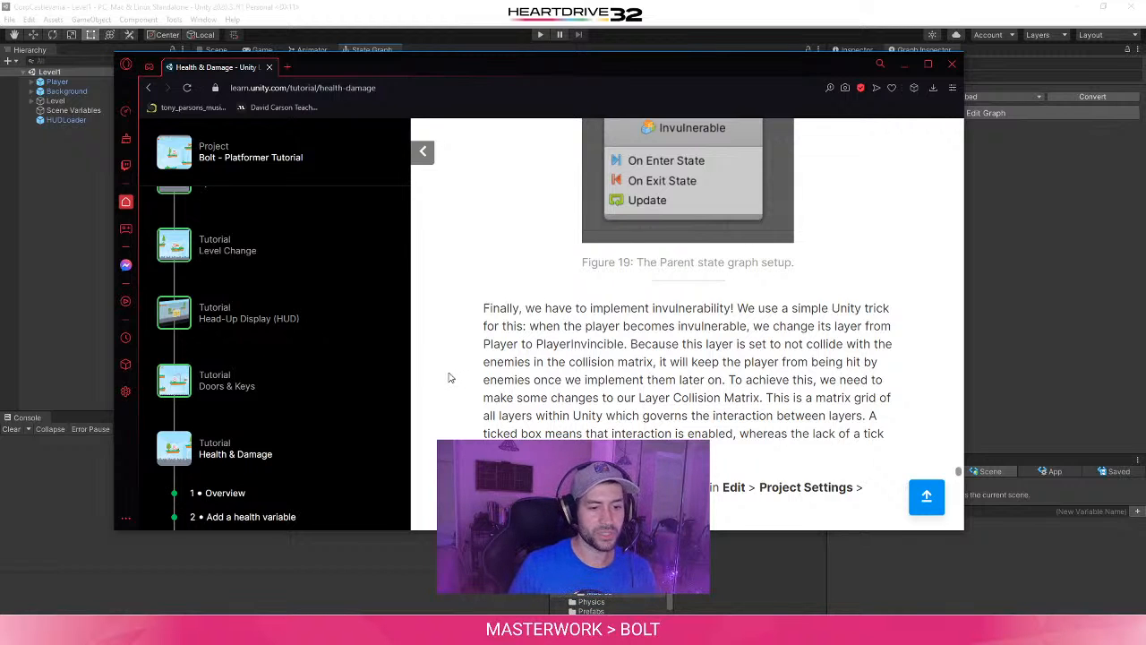
scroll(450, 377, "down", 4)
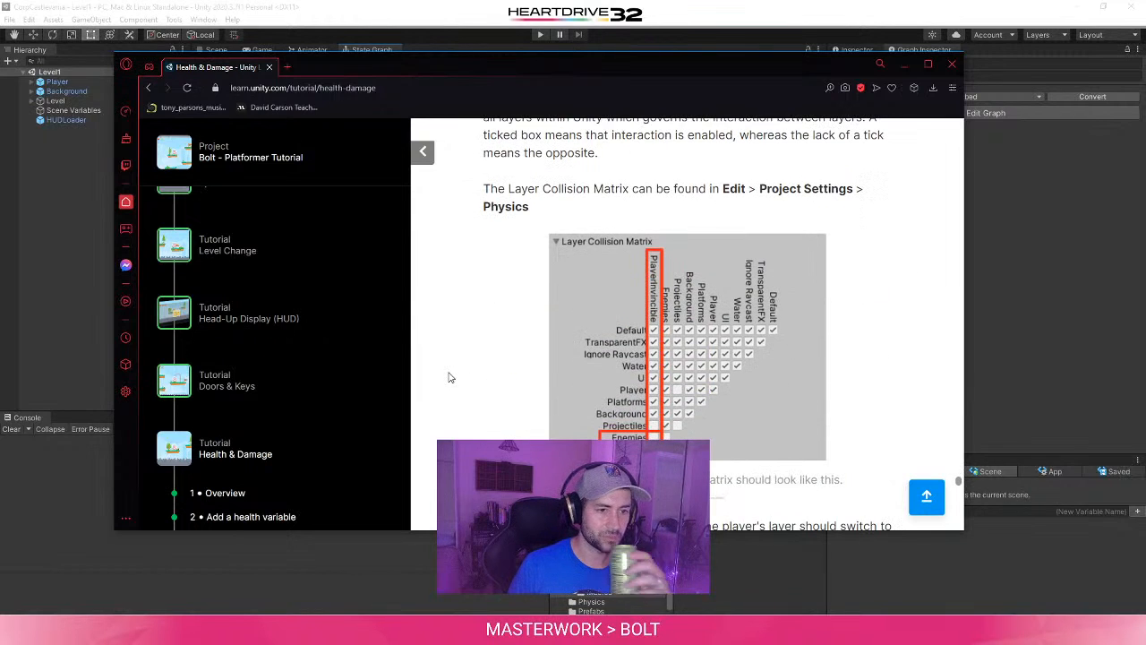
scroll(450, 377, "down", 2)
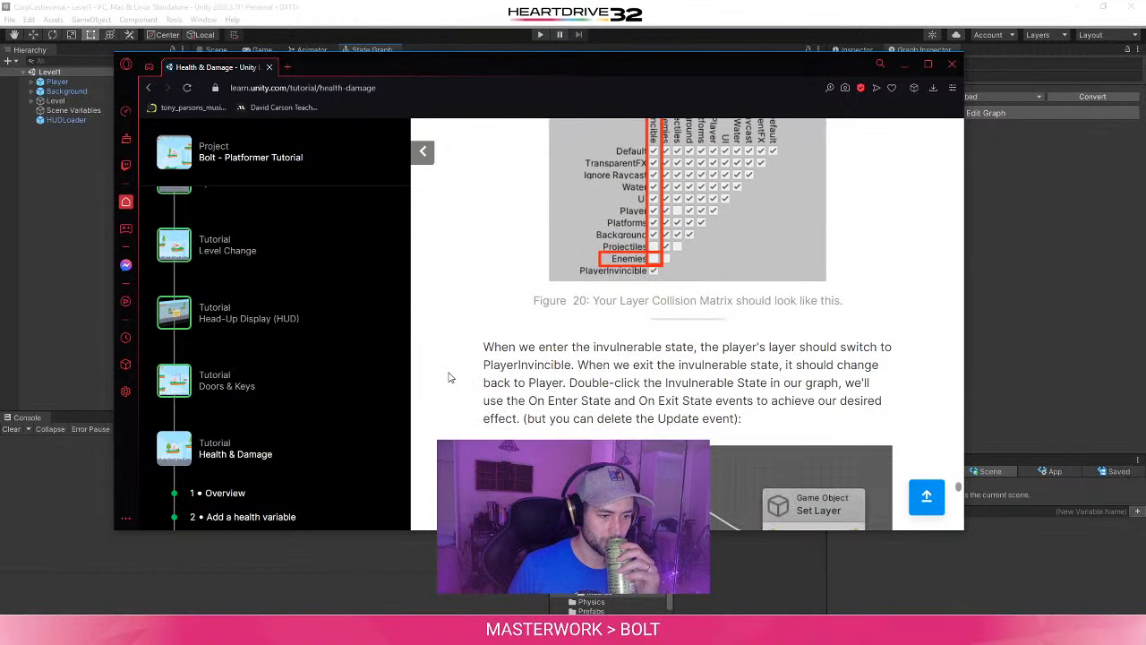
scroll(450, 377, "up", 2)
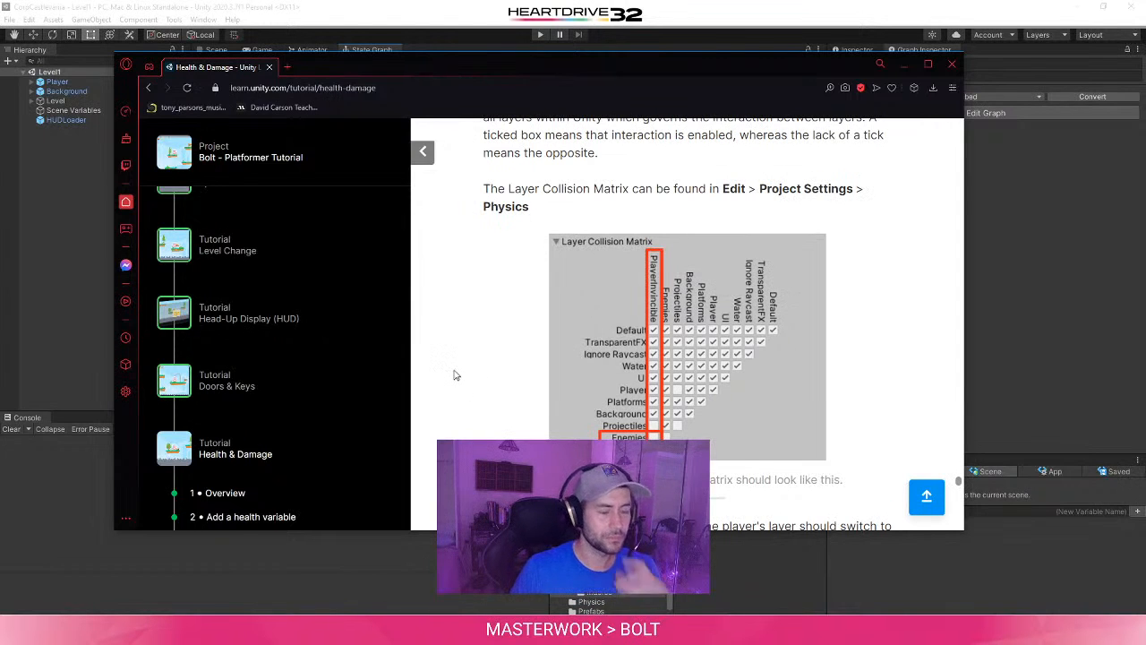
scroll(462, 371, "down", 2)
scroll(462, 370, "down", 1)
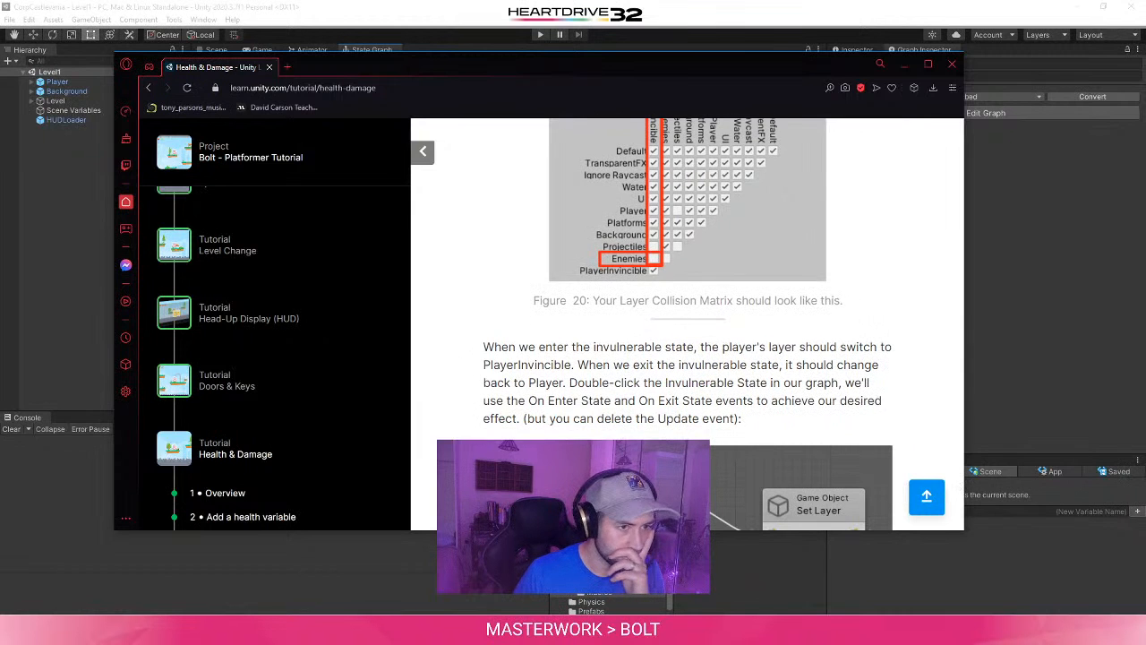
scroll(430, 340, "up", 5)
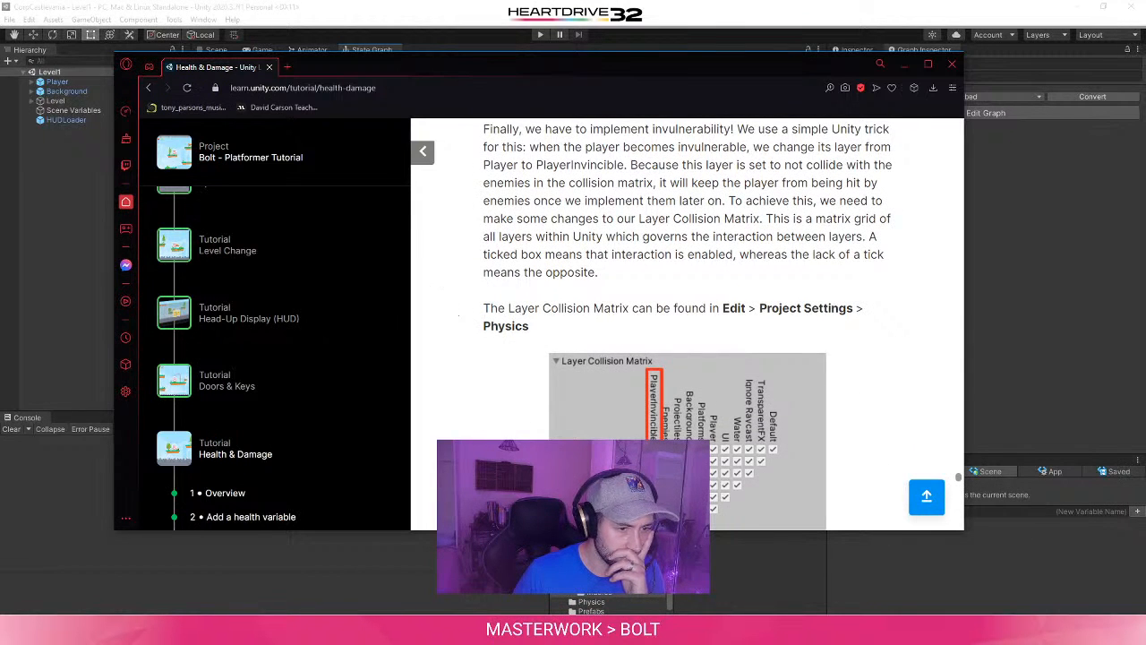
- Switch back to Unity and open the Layer Collision Matrix in the Physics 2D project settings
left_click(257, 4)
left_click(30, 19)
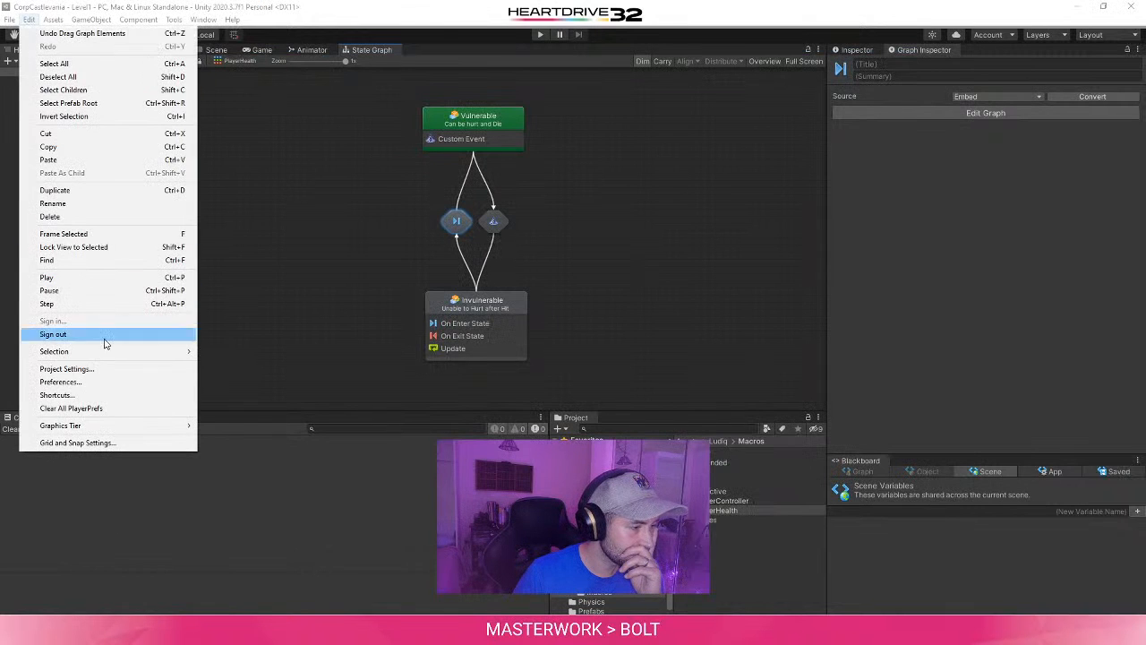
left_click(94, 368)
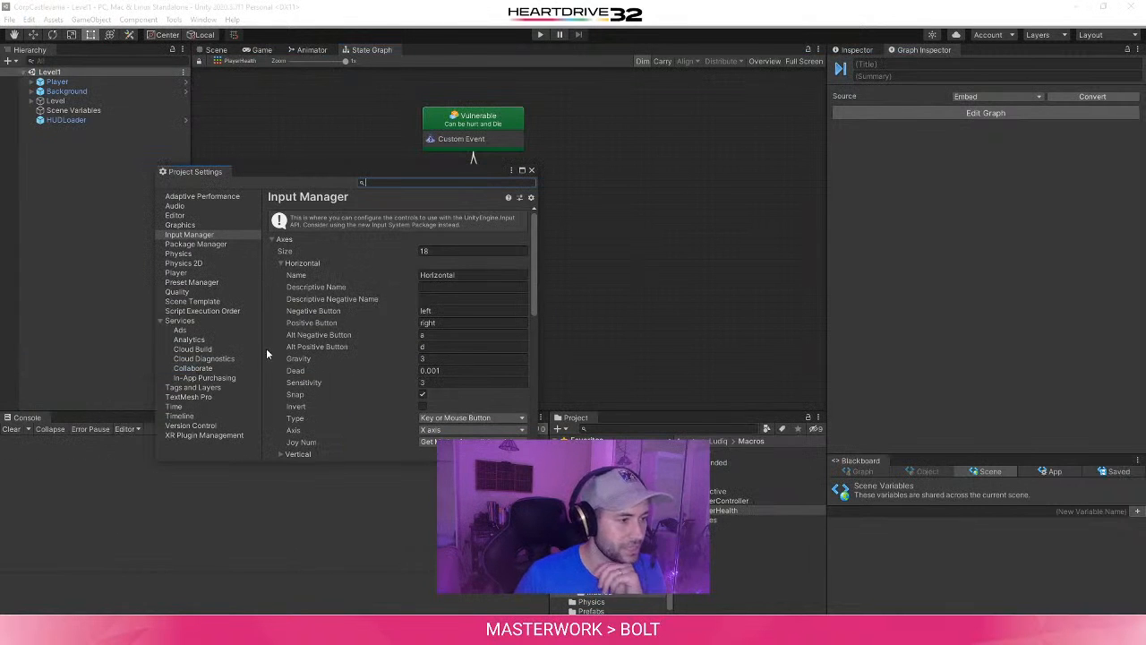
left_click(179, 253)
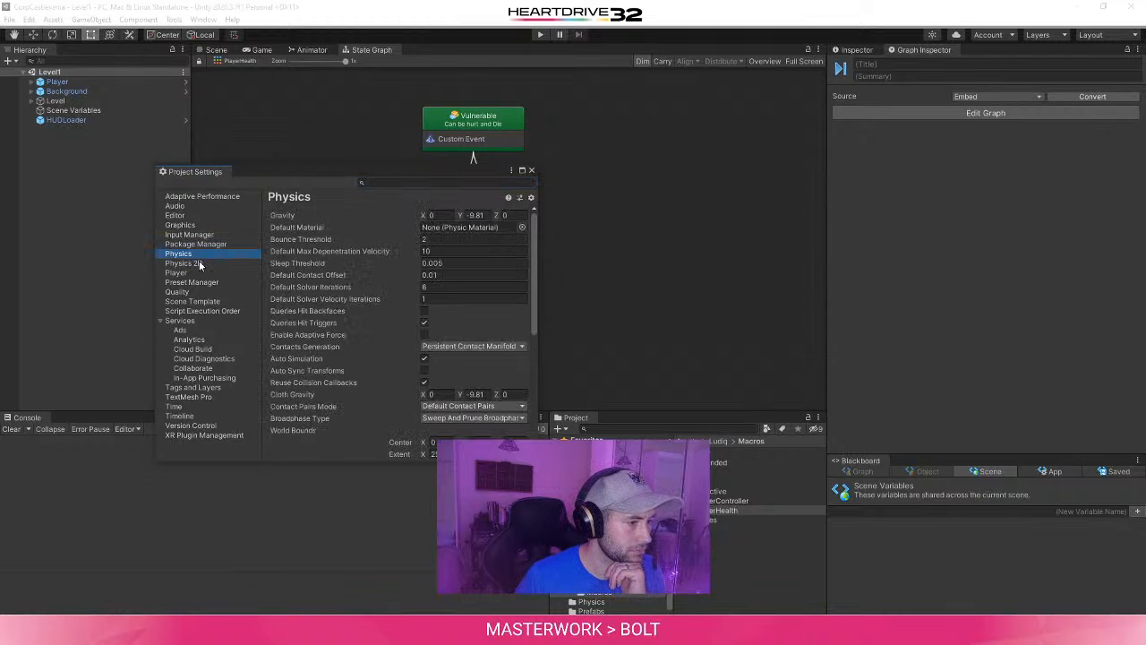
left_click(199, 261)
scroll(346, 338, "down", 8)
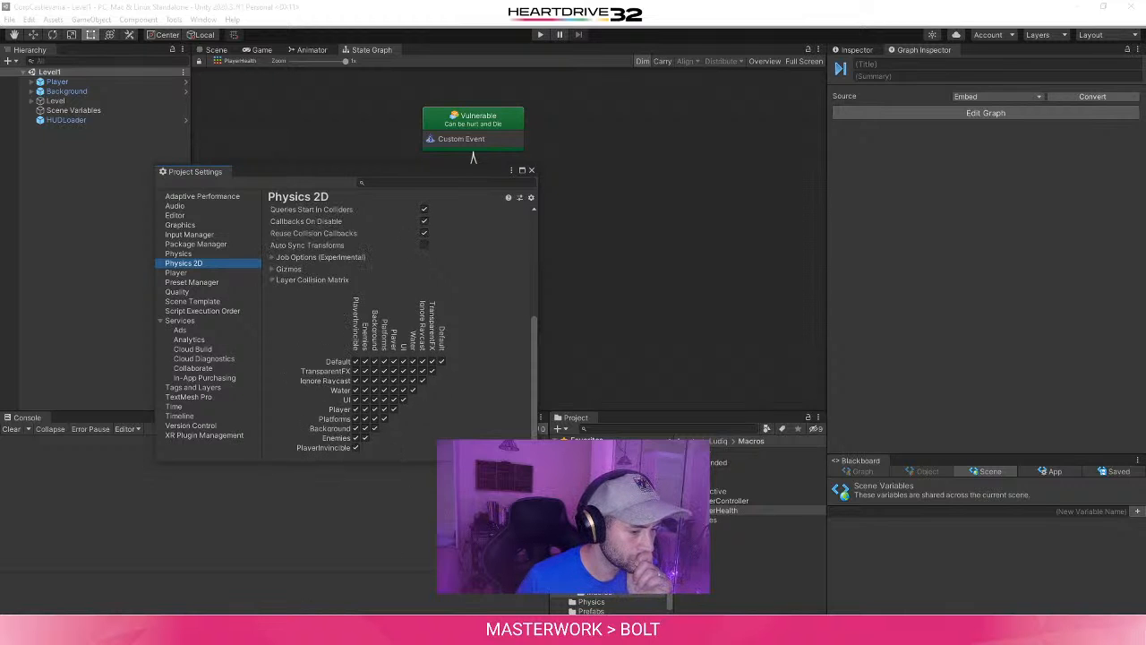
- Compare the tutorial's Layer Collision Matrix figure with the project's Physics 2D matrix, moving the browser window out of the way
mouse_move(339, 633)
left_click(507, 577)
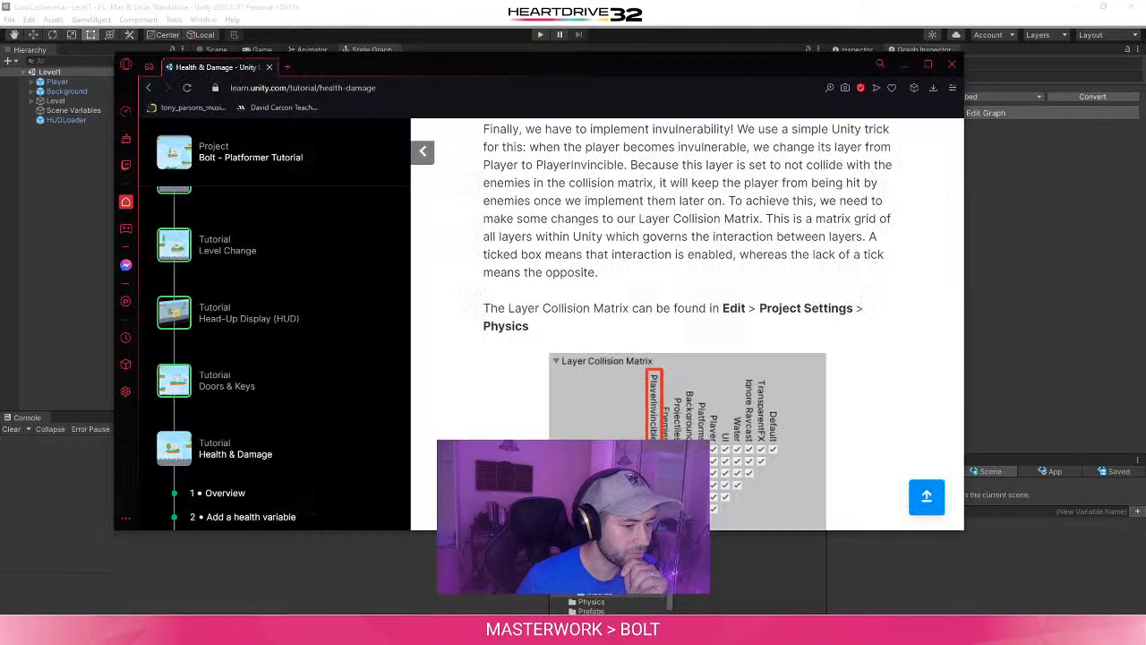
scroll(536, 293, "down", 3)
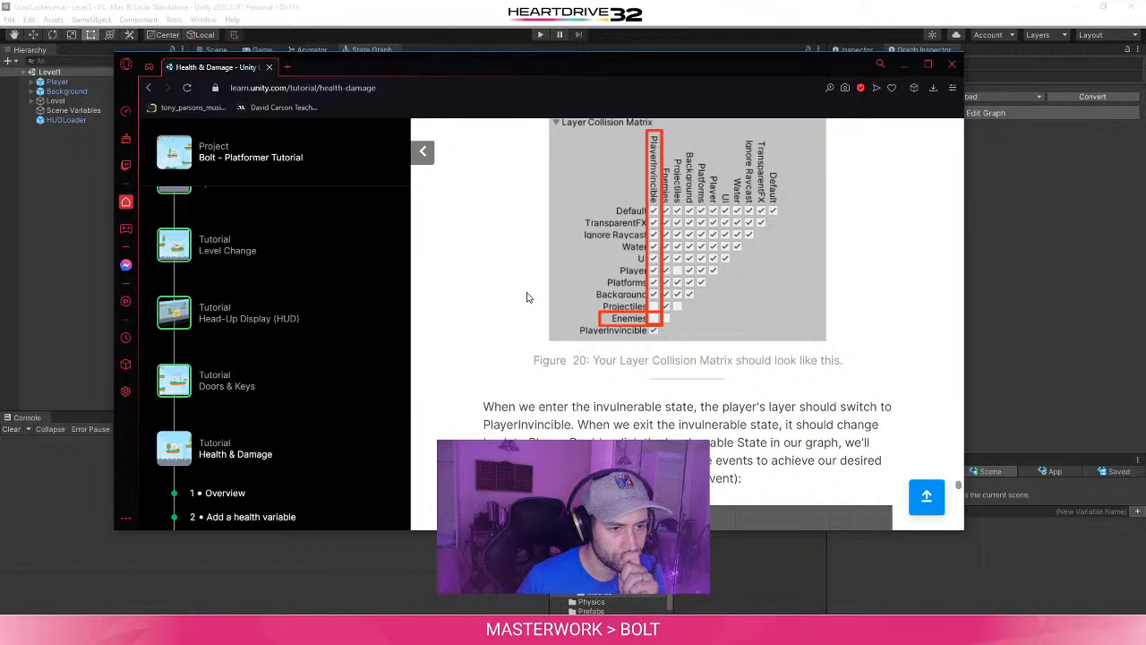
left_click_drag(550, 62, 689, 38)
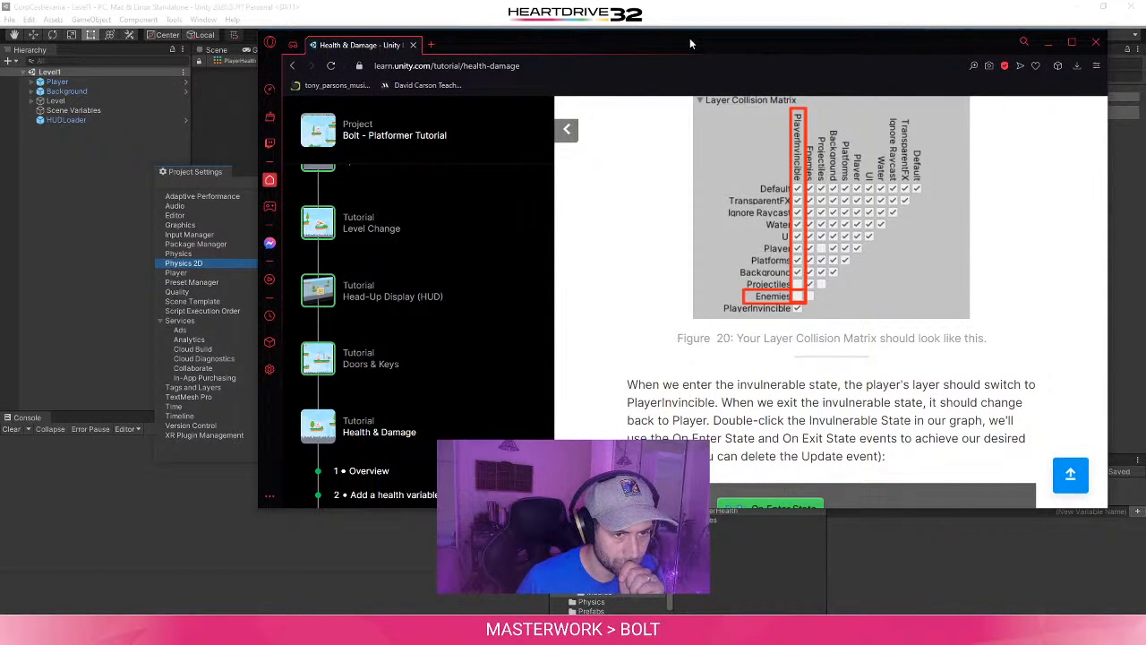
left_click_drag(690, 43, 876, 430)
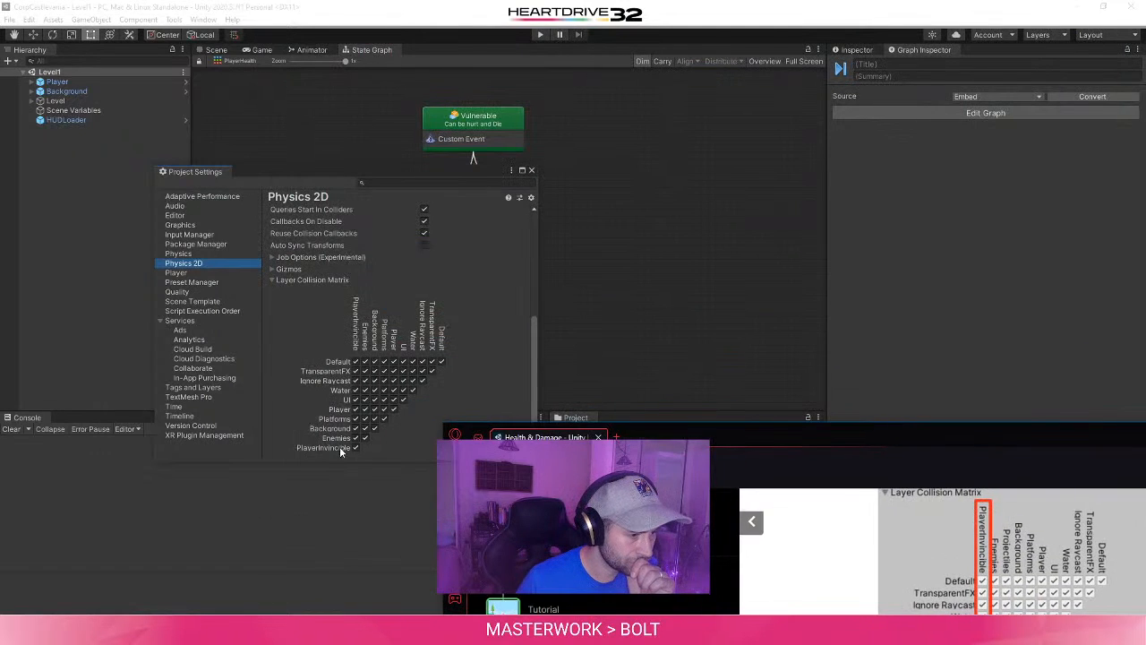
left_click(299, 445)
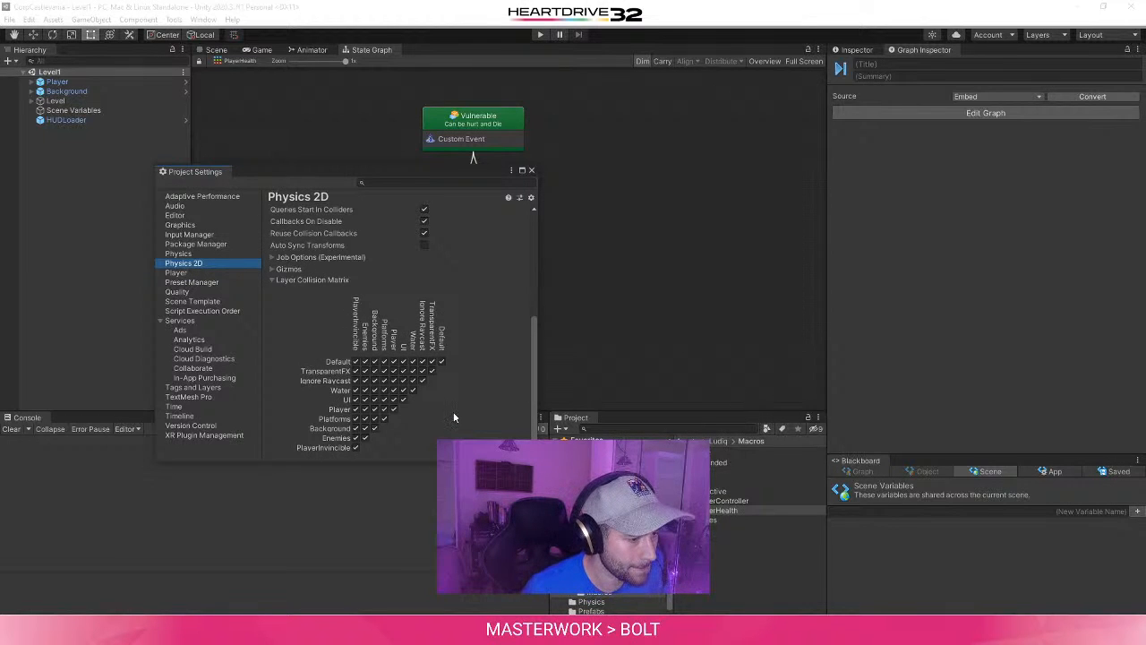
- In the 3D Physics project settings, disable collisions between the PlayerInvincible and Enemies layers, following the tutorial's Layer Collision Matrix figure
left_click(178, 253)
scroll(310, 419, "down", 3)
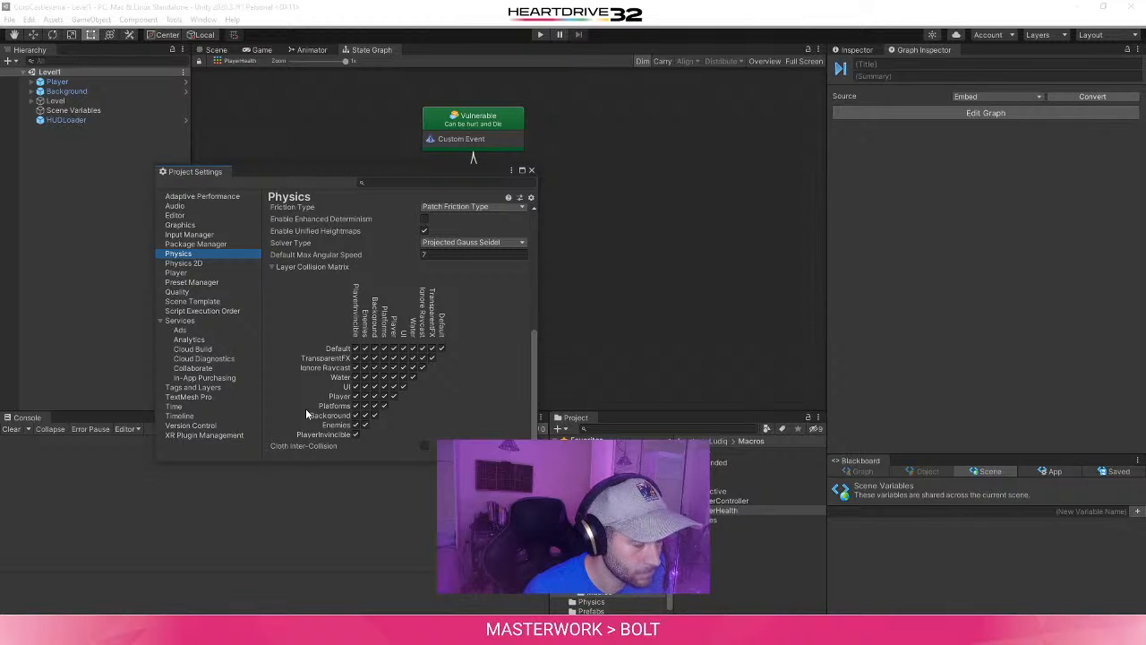
mouse_move(338, 633)
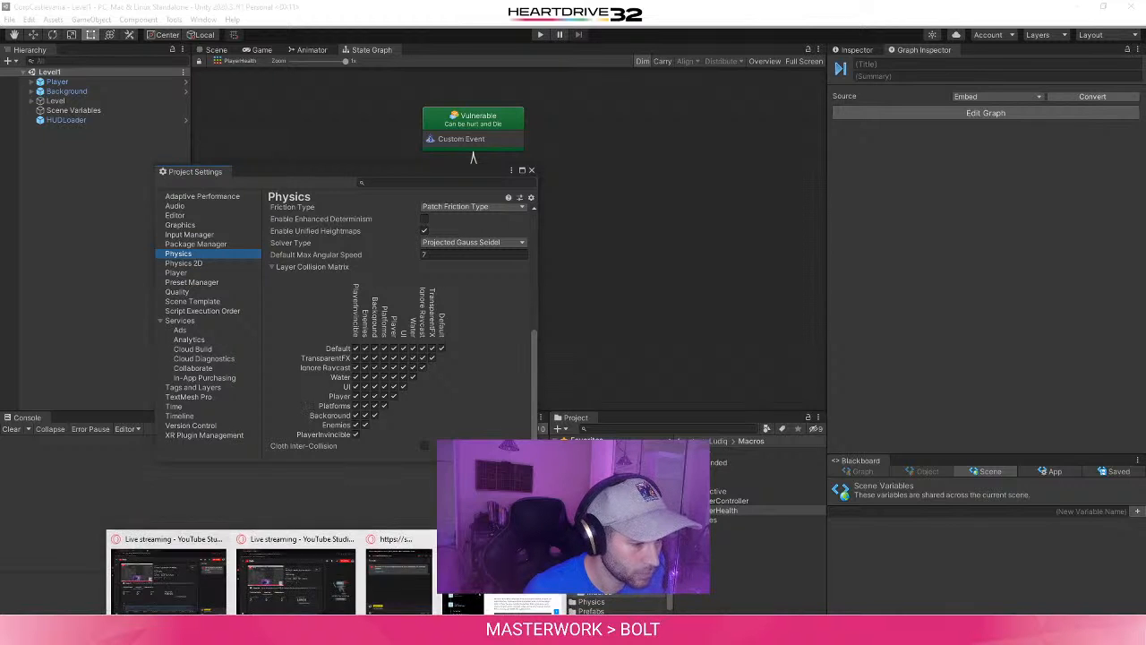
left_click(398, 580)
mouse_move(813, 448)
left_mouse_down()
mouse_move(569, 135)
mouse_move(828, 496)
mouse_move(644, 85)
mouse_move(832, 292)
mouse_move(855, 292)
left_mouse_up()
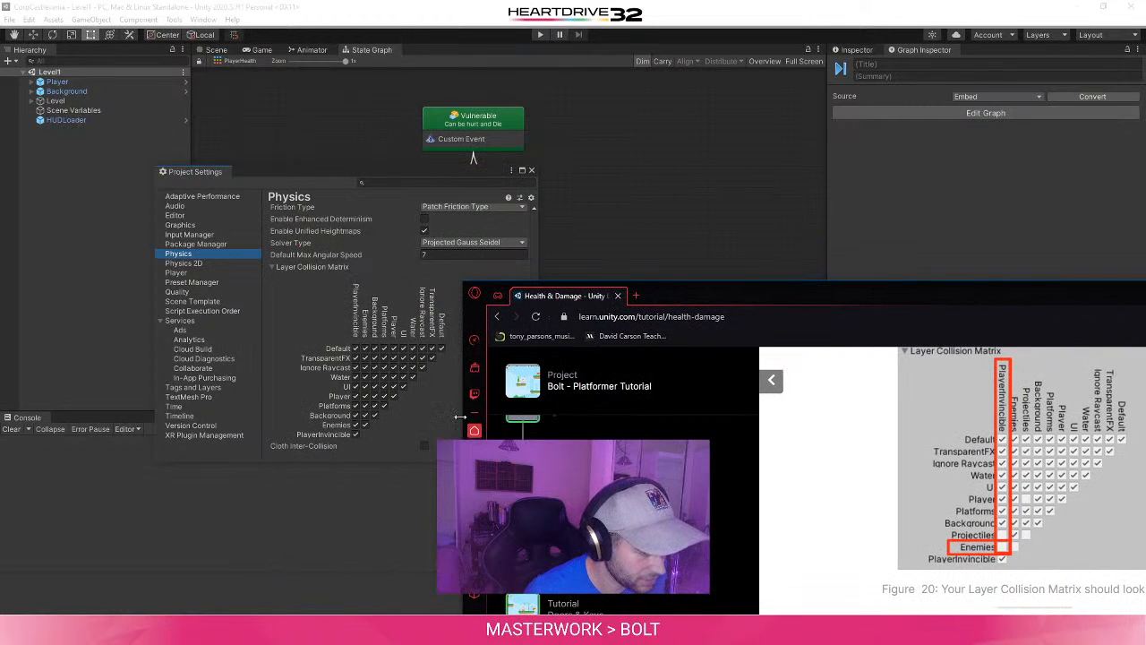
left_click(355, 425)
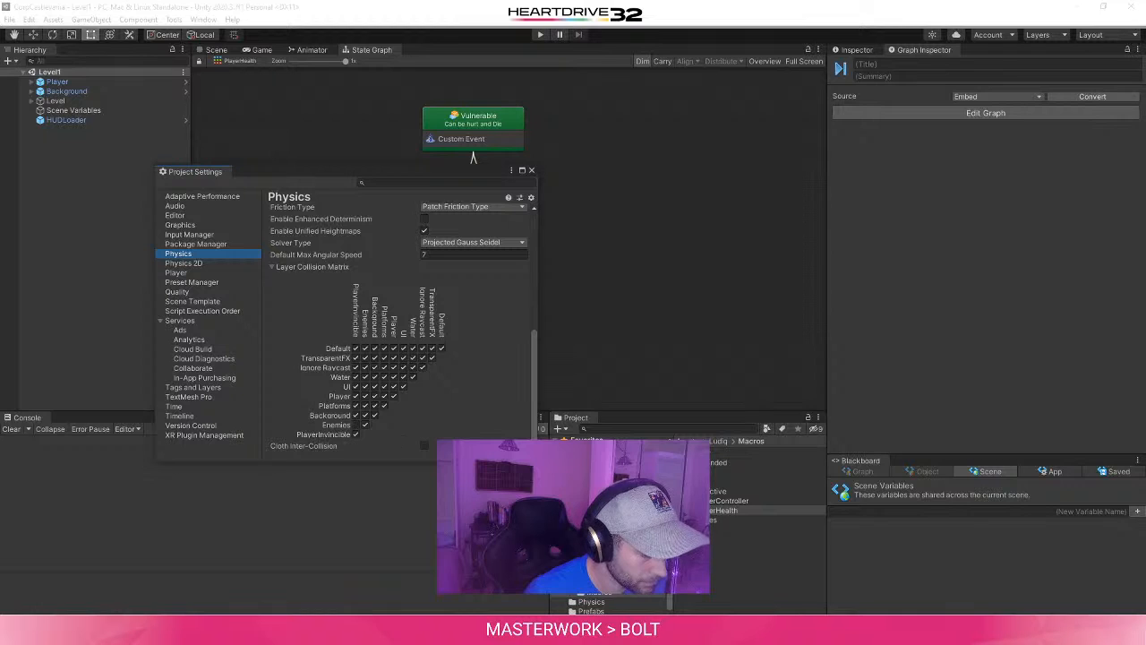
- Check the tutorial's Layer Collision Matrix figure again and disable Enemies-to-Enemies collisions in the Physics matrix in Unity
mouse_move(339, 633)
left_click(507, 581)
left_click_drag(811, 289, 448, 39)
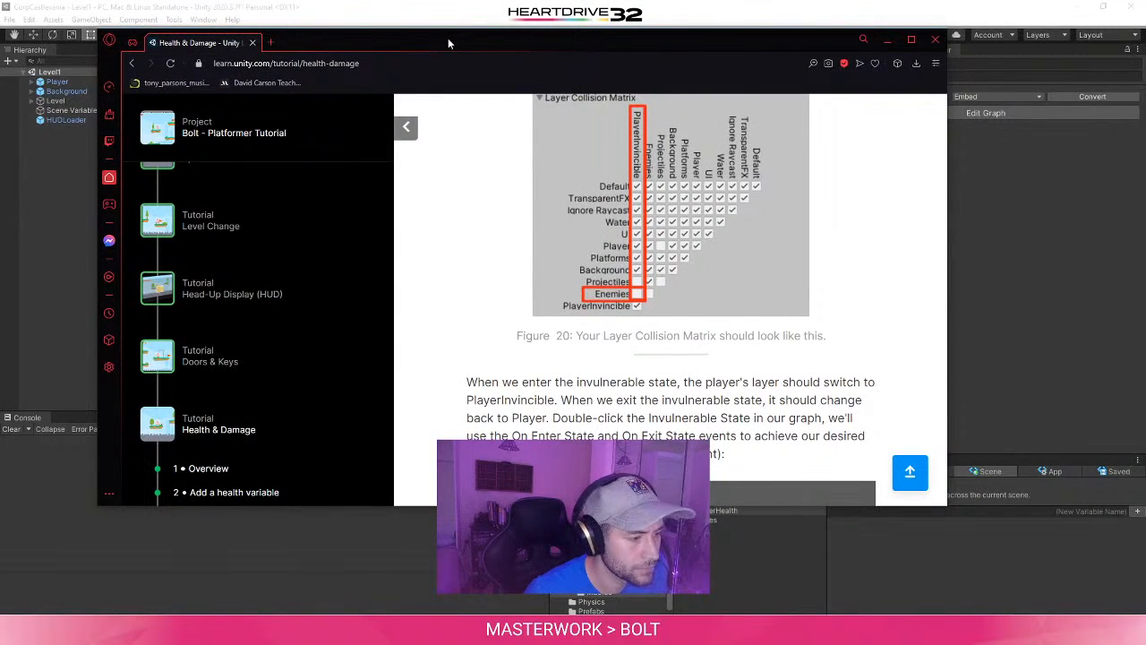
scroll(238, 305, "down", 3)
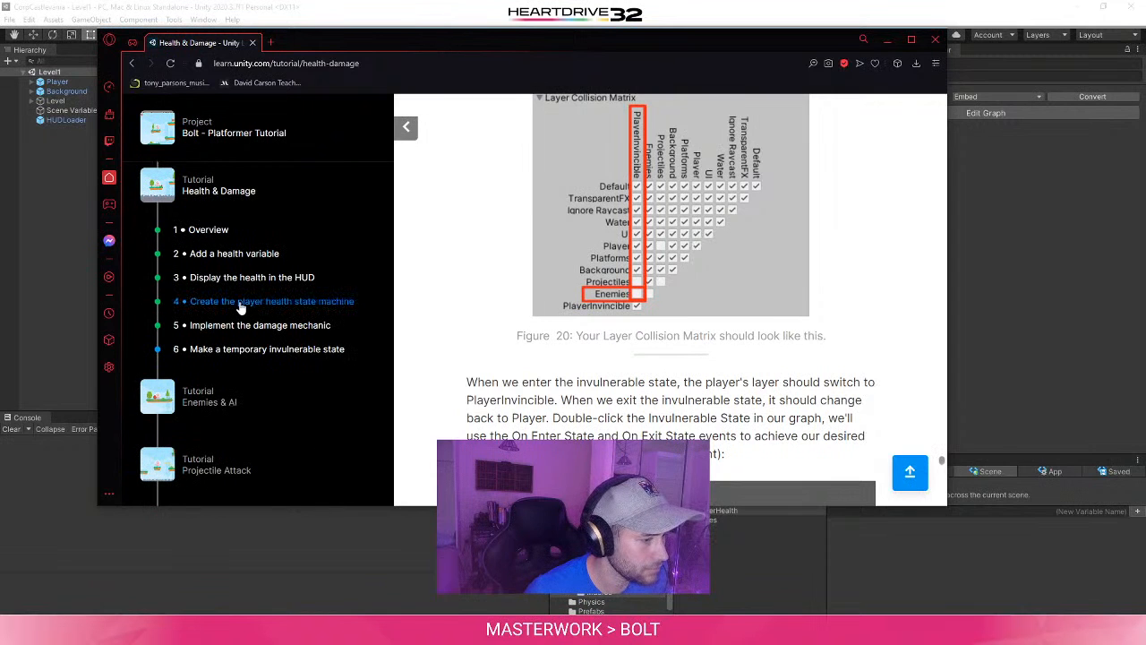
scroll(240, 307, "up", 1)
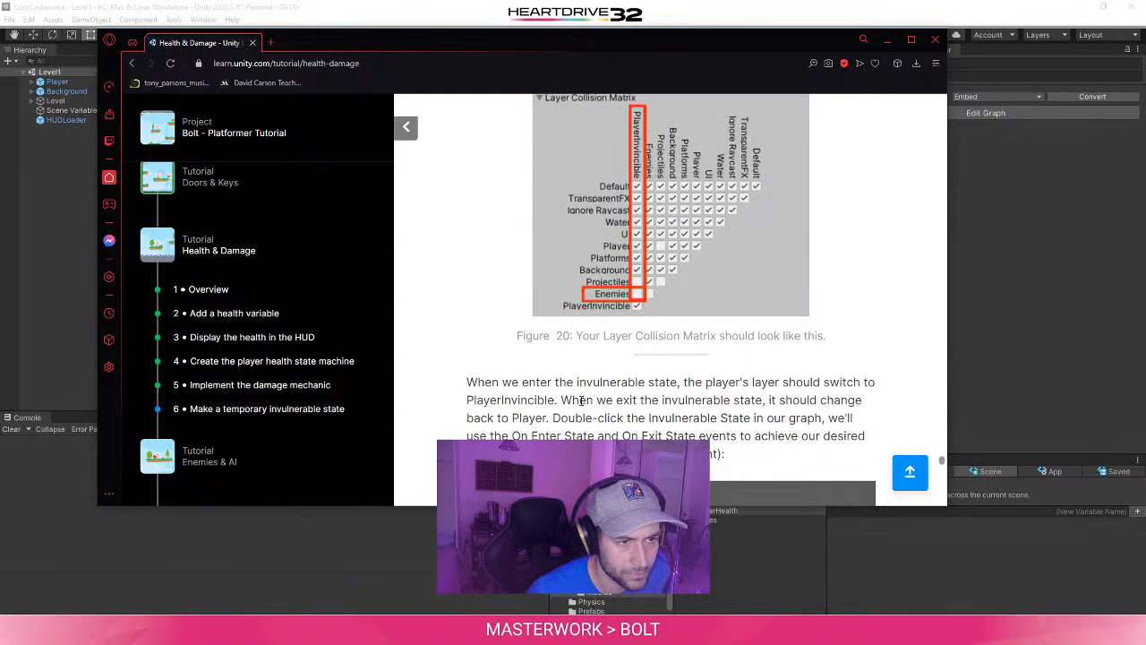
left_click(1062, 218)
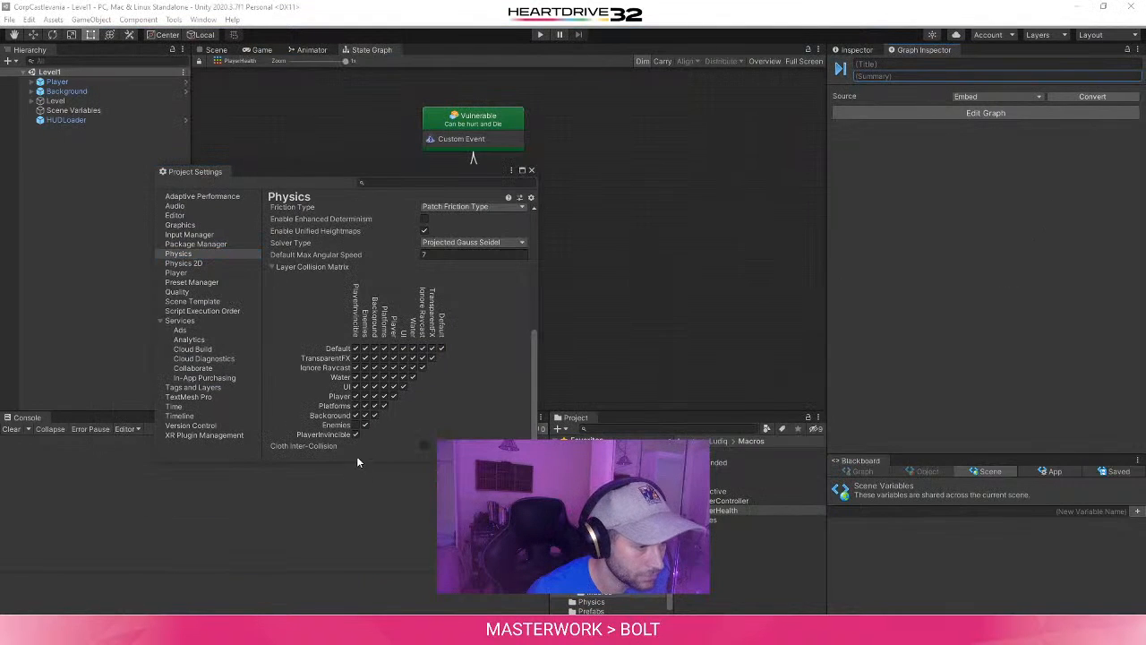
left_click(367, 425)
left_click(366, 424)
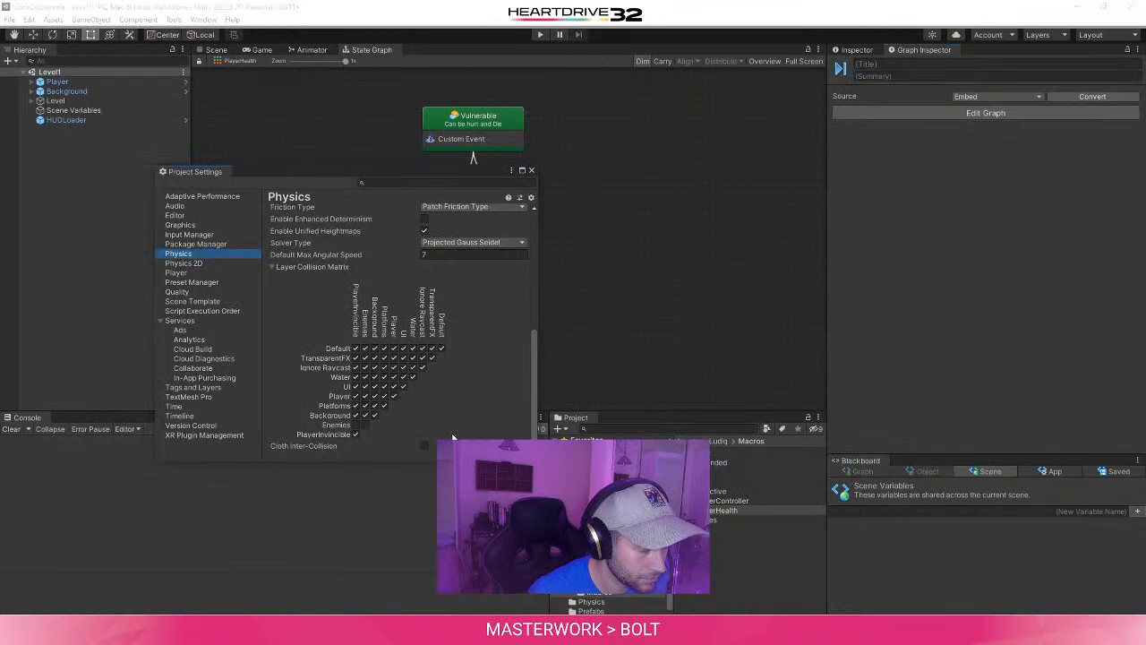
- Switch to the browser and read how the tutorial changes the player's layer with On Enter State and On Exit State events
mouse_move(340, 632)
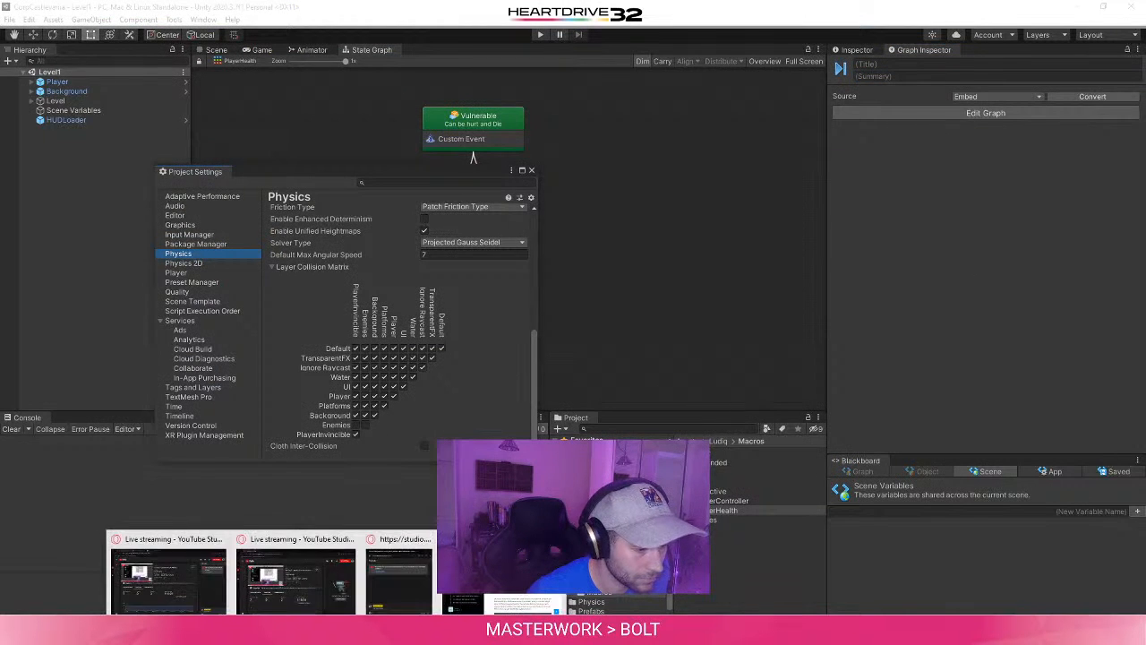
left_click(519, 578)
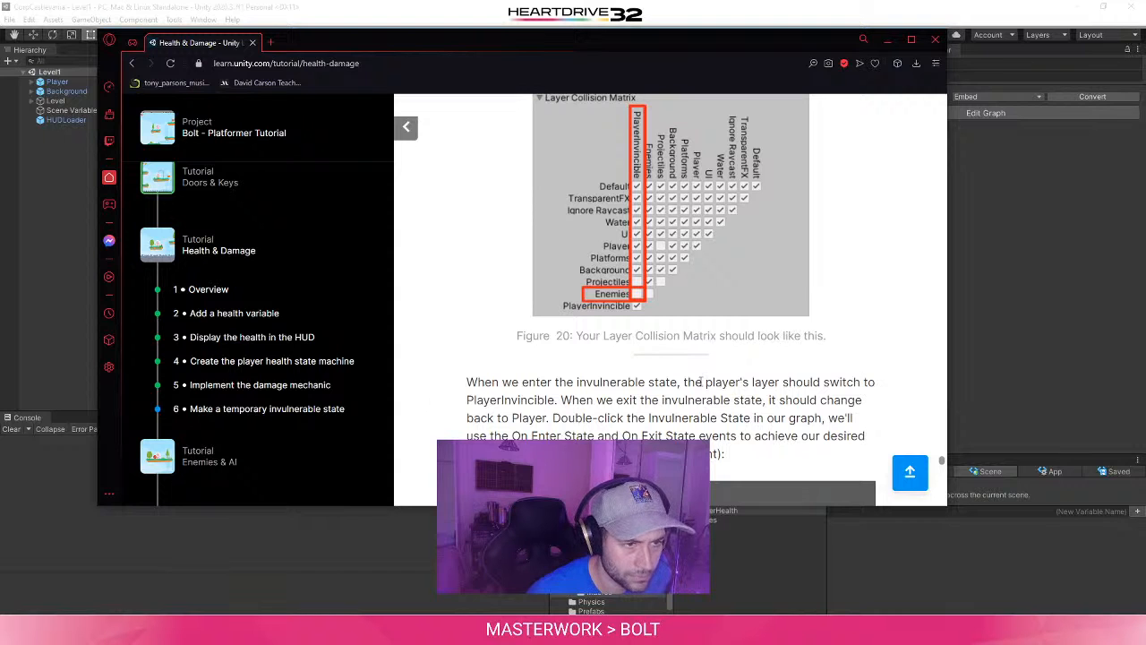
scroll(671, 376, "down", 1)
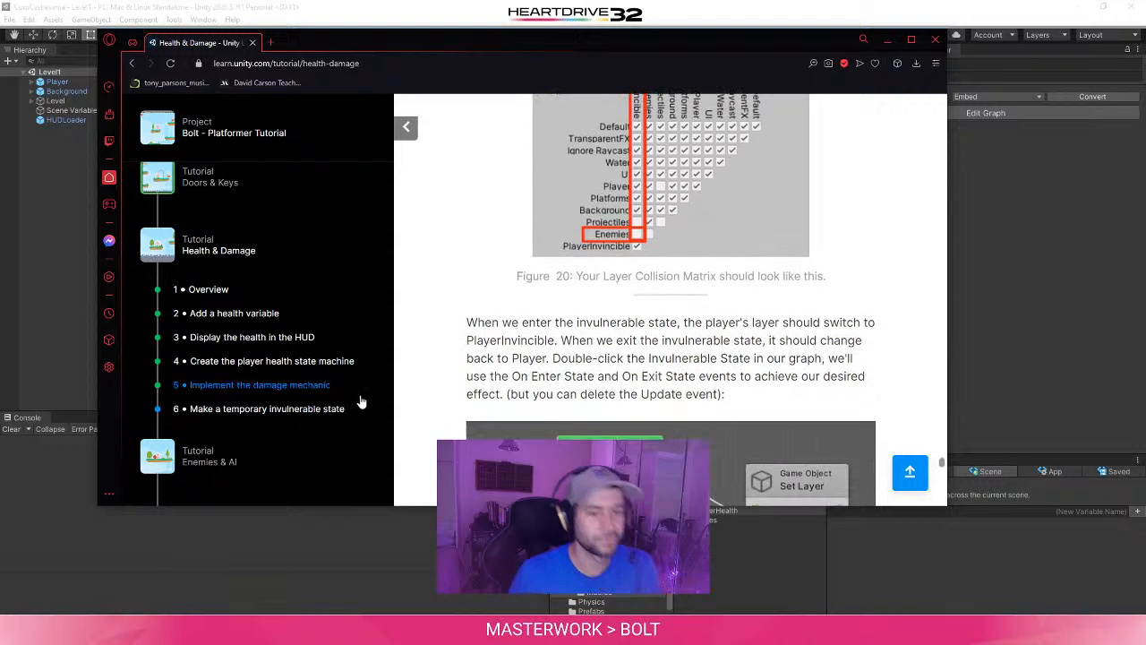
scroll(426, 413, "down", 2)
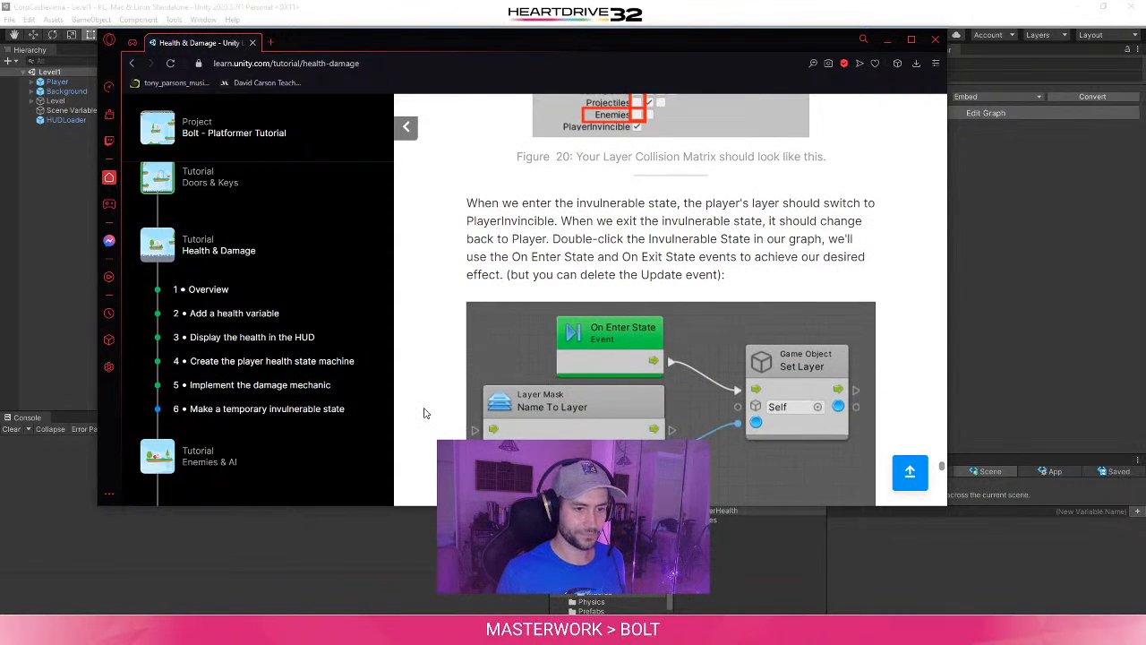
scroll(424, 413, "down", 1)
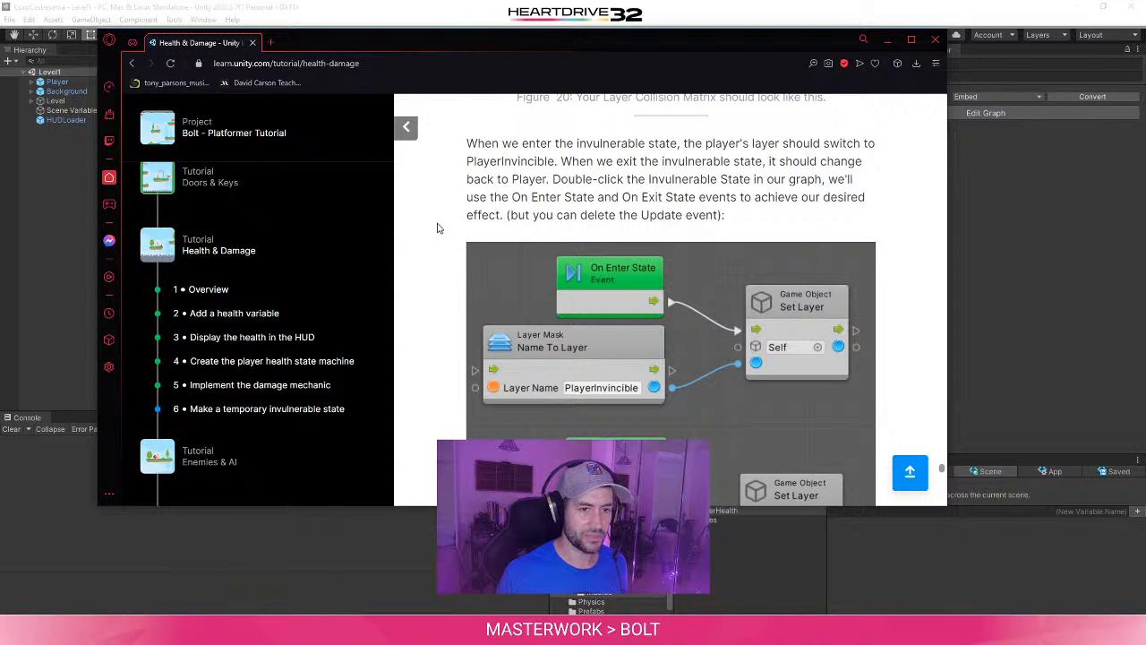
scroll(437, 227, "down", 1)
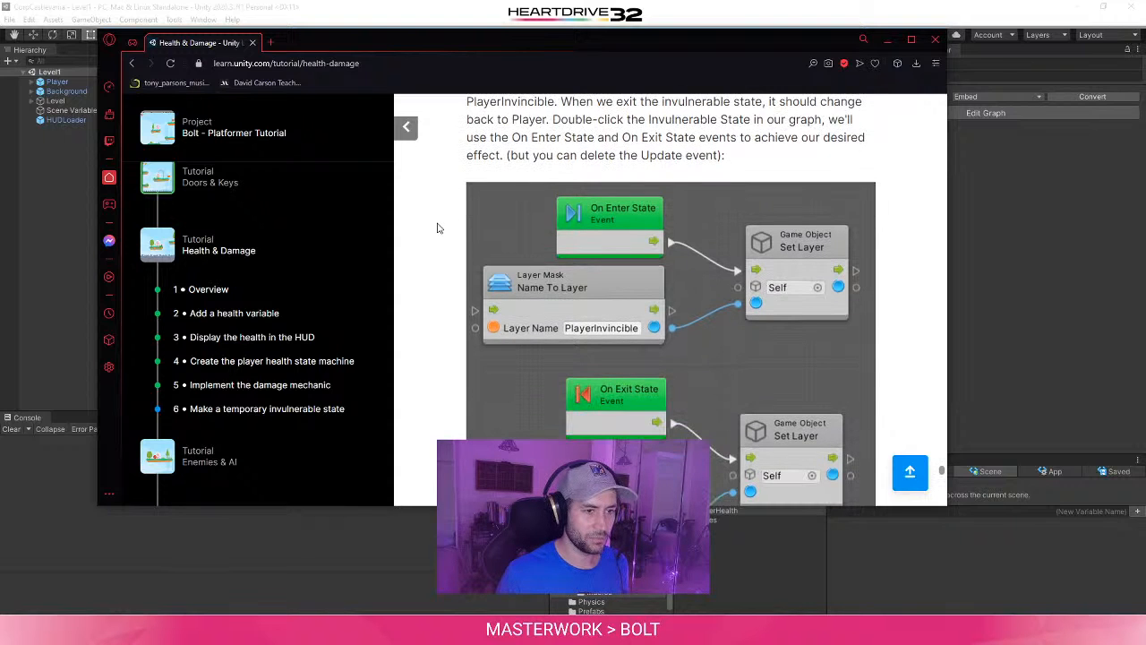
scroll(437, 228, "down", 2)
scroll(437, 227, "up", 3)
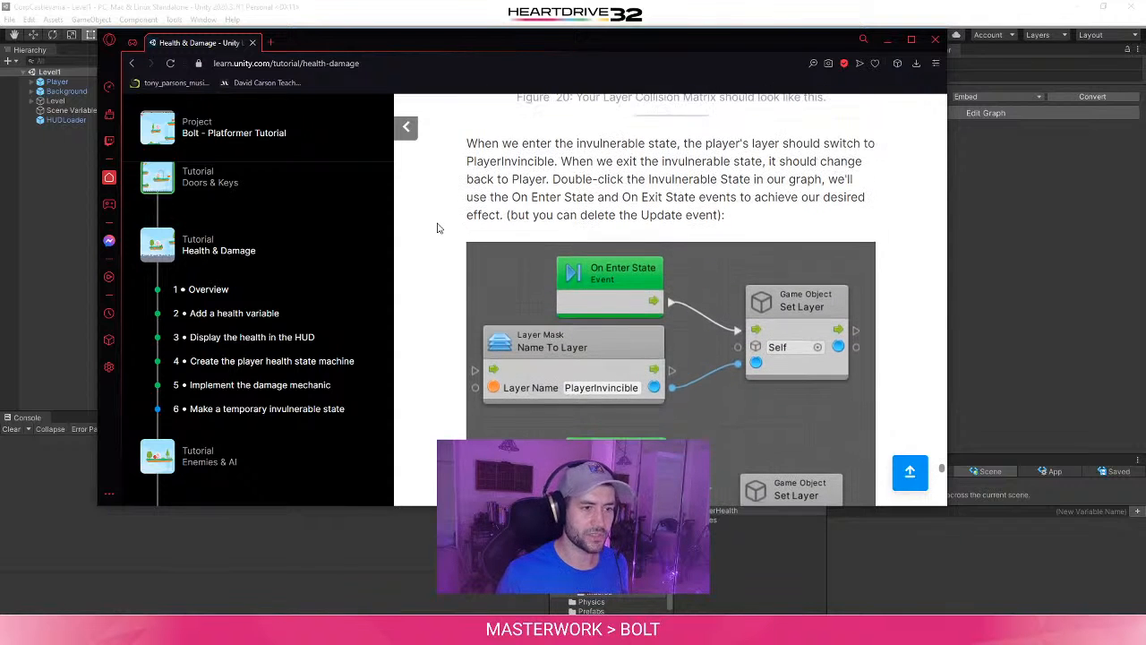
scroll(437, 228, "down", 1)
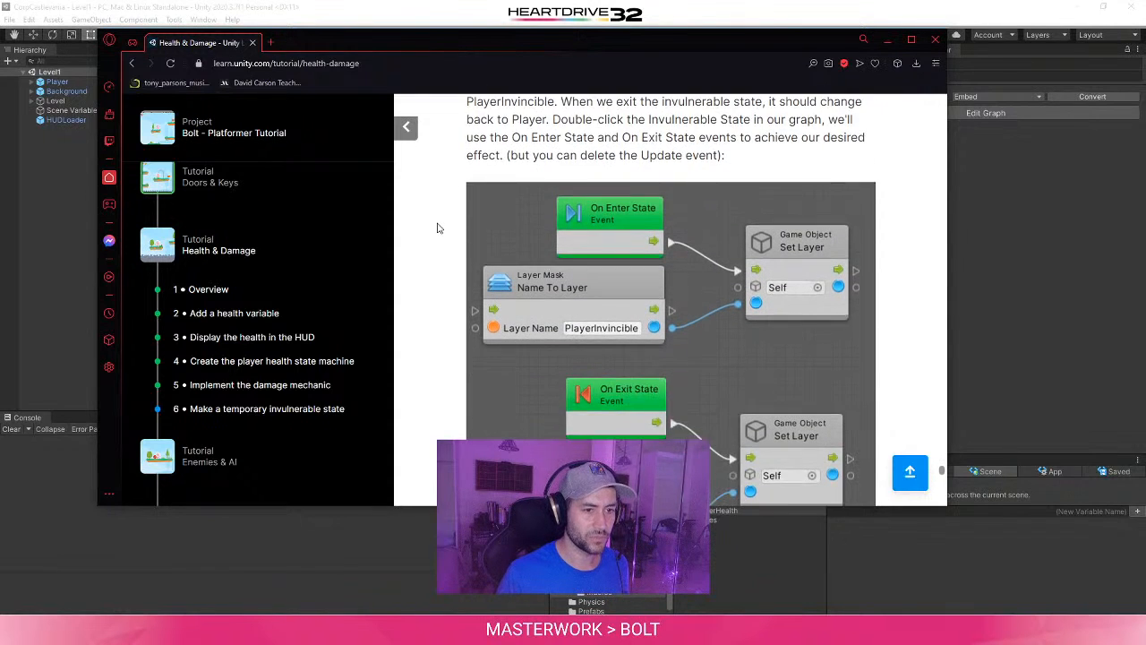
- Switch back to Unity, close the Project Settings, and delete the Update event from the Invulnerable state's flow graph
key("alt+Tab")
left_click(532, 170)
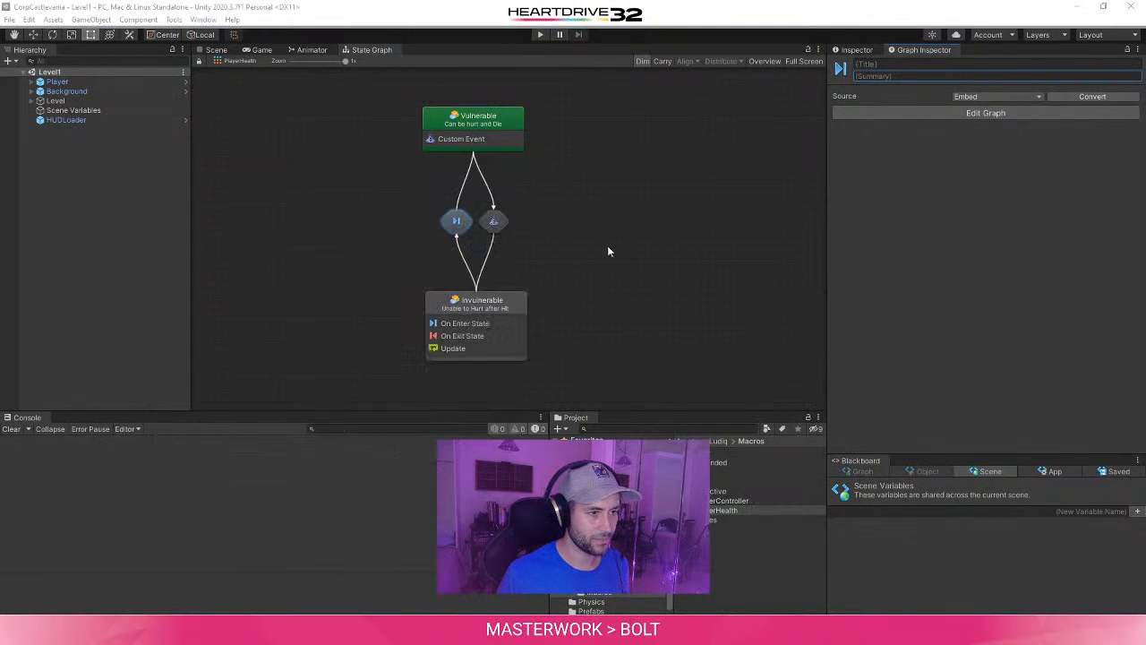
double_click(584, 305)
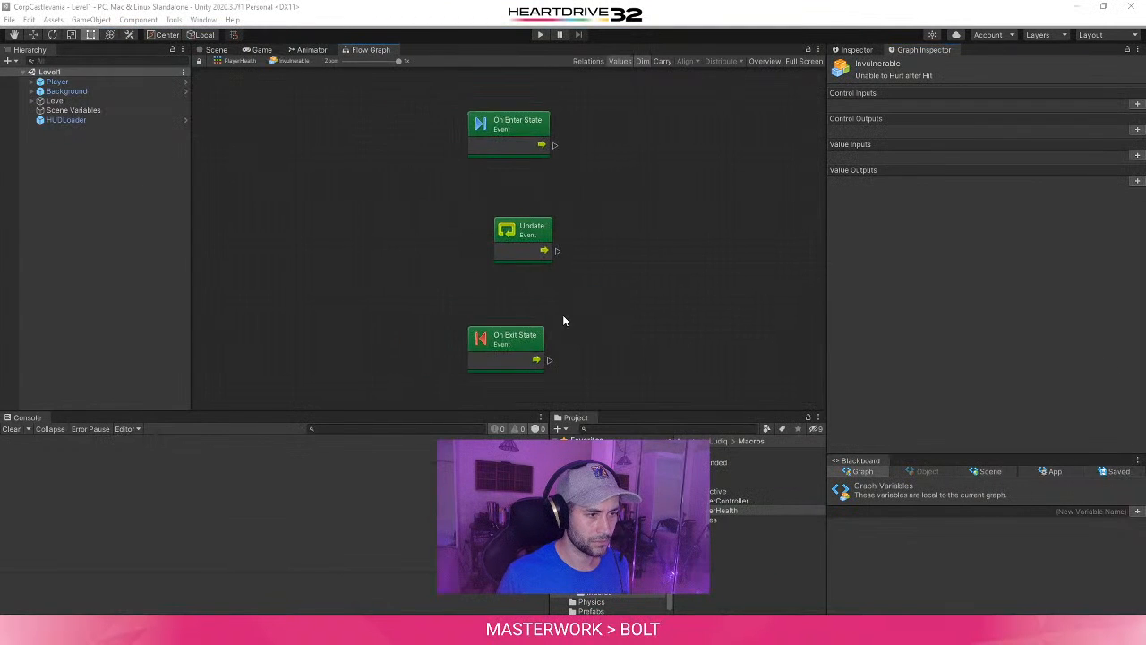
left_click(529, 243)
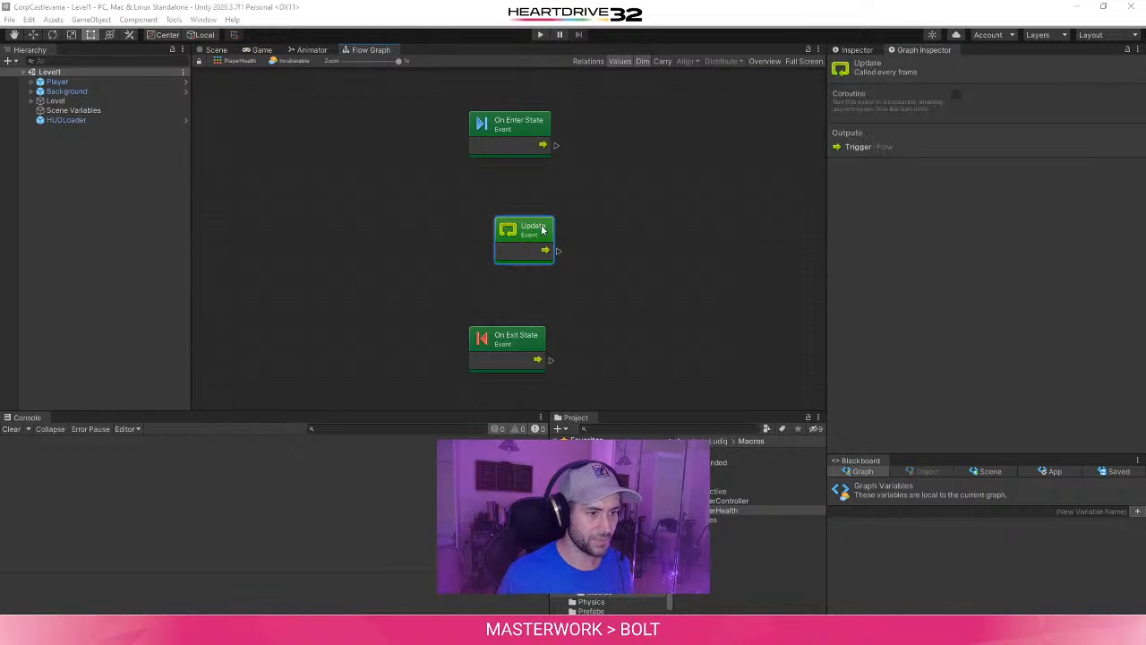
key("Delete")
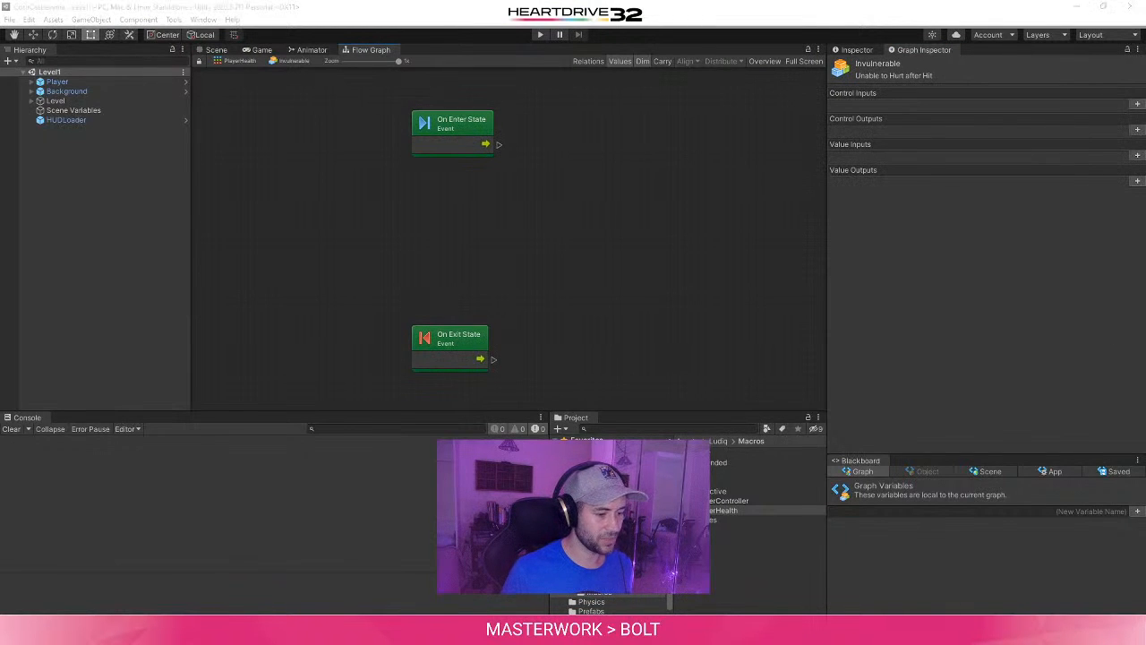
key("super+e")
left_click(895, 67)
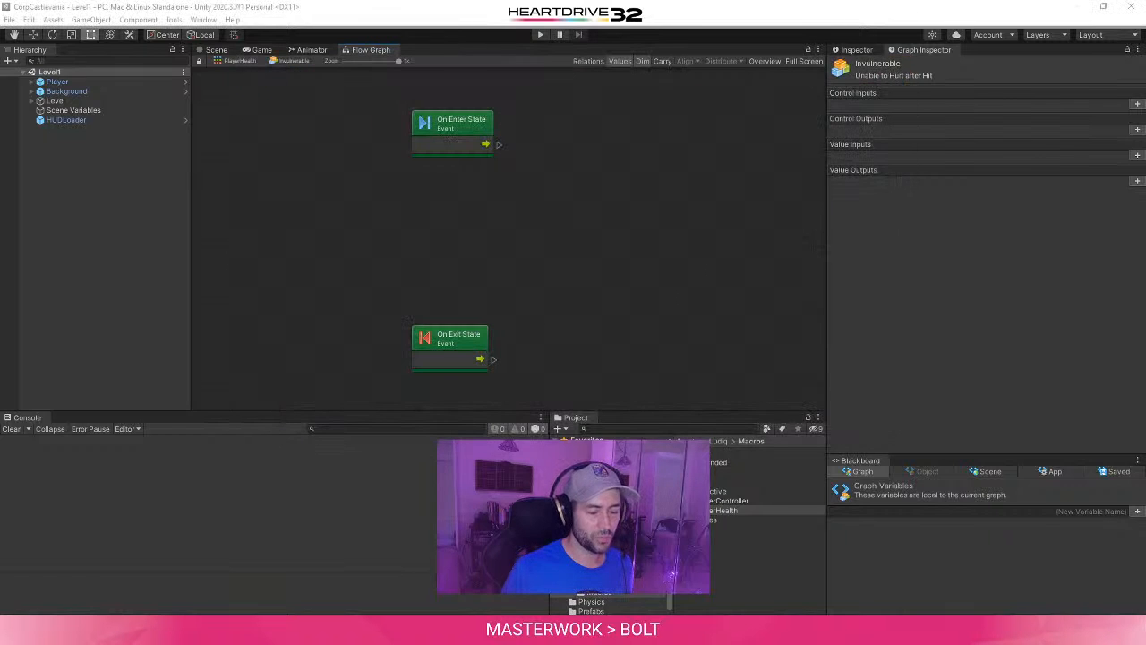
- Check the tutorial's layer-switching graph in the browser and add a LayerMask NameToLayer unit to Unity's Invulnerable flow graph
mouse_move(365, 633)
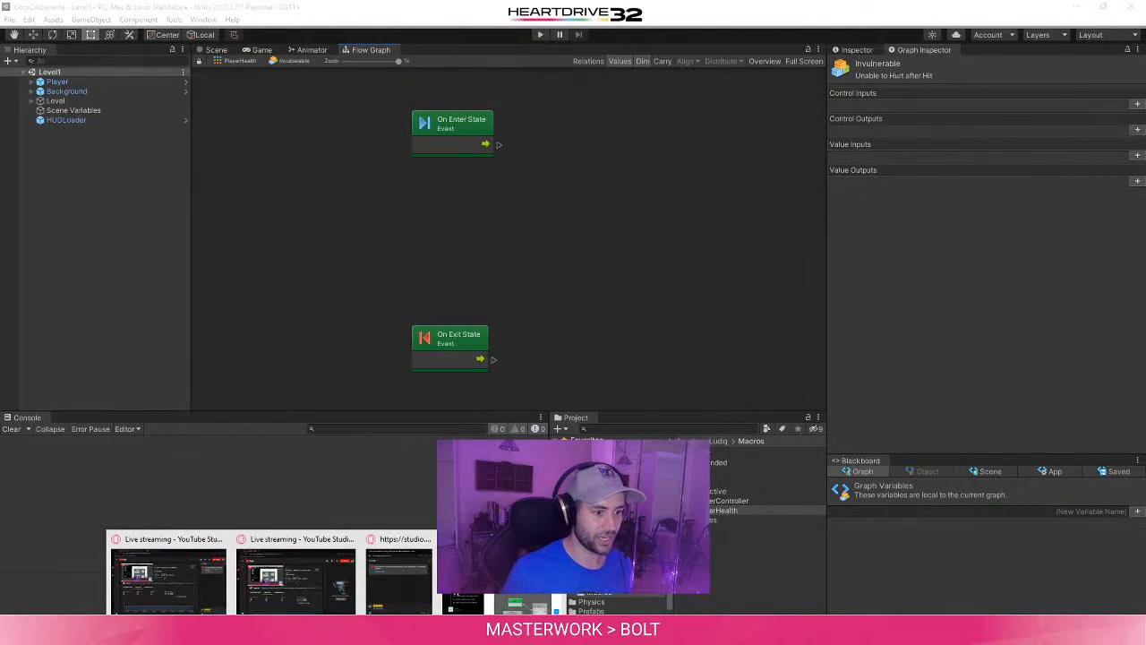
mouse_move(530, 582)
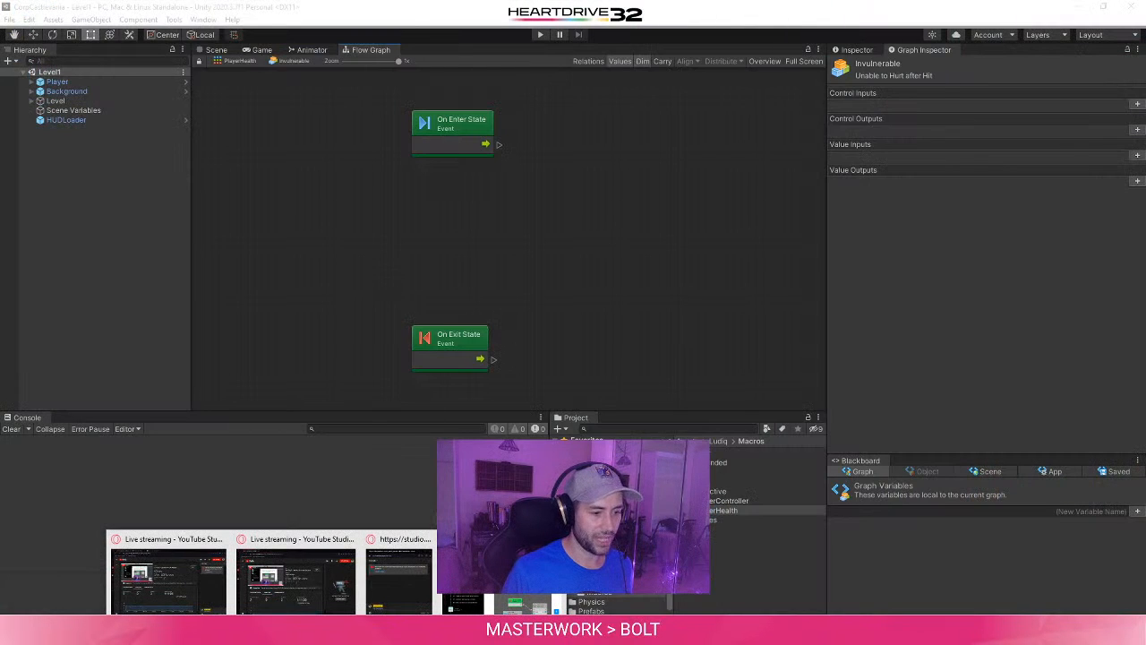
left_click(530, 582)
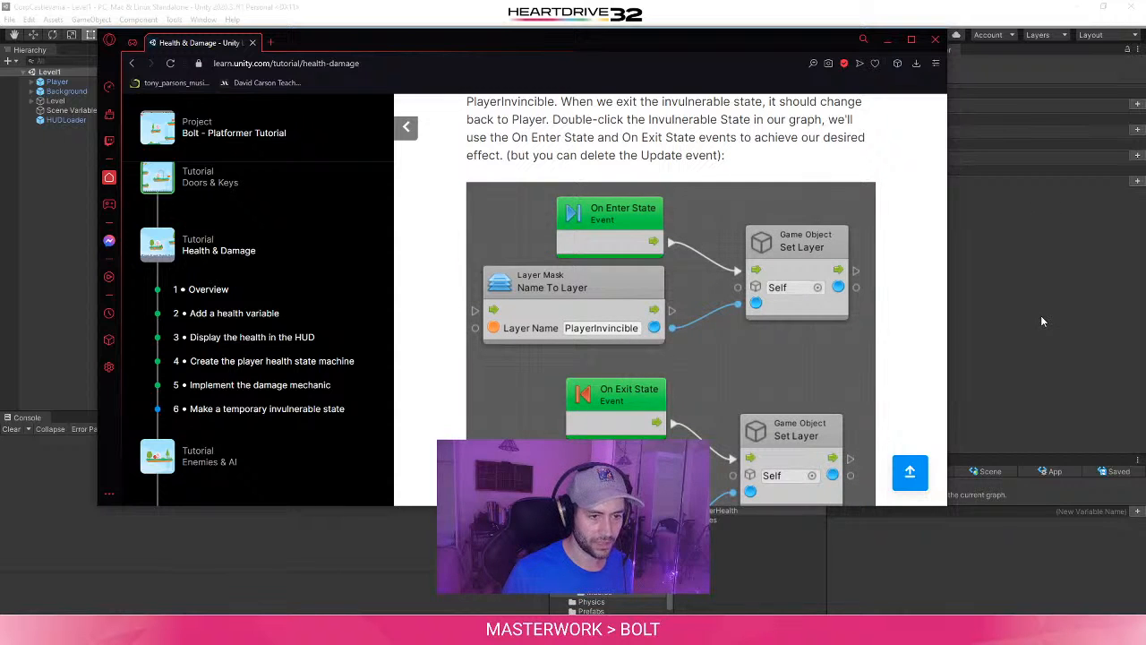
left_click(1035, 325)
right_click(539, 243)
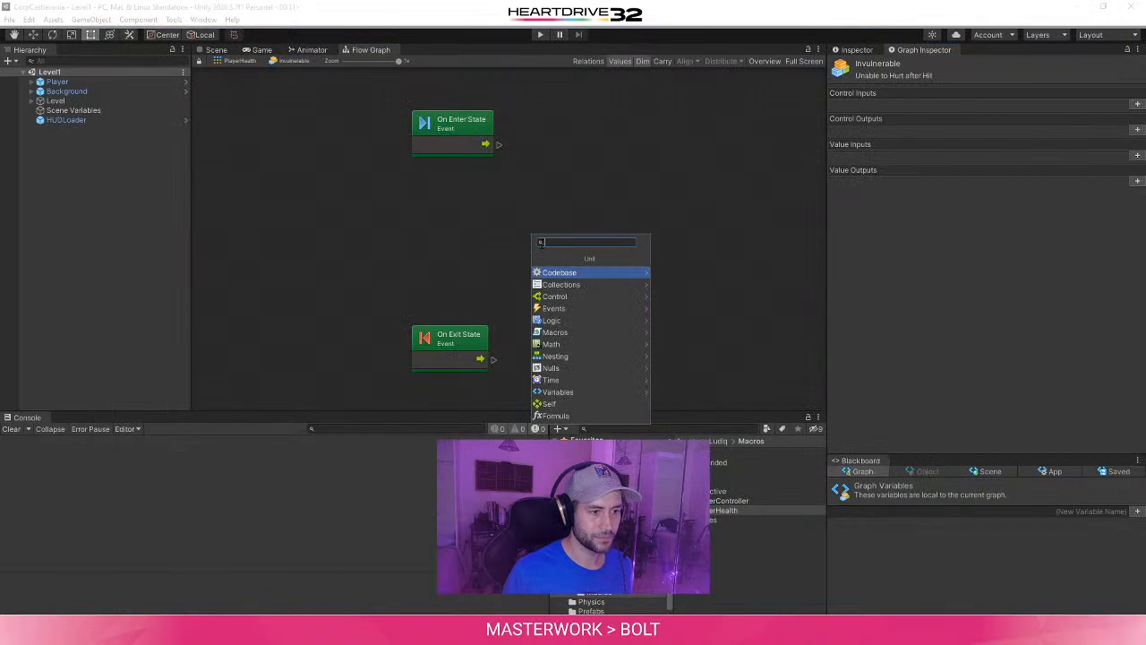
type("Name")
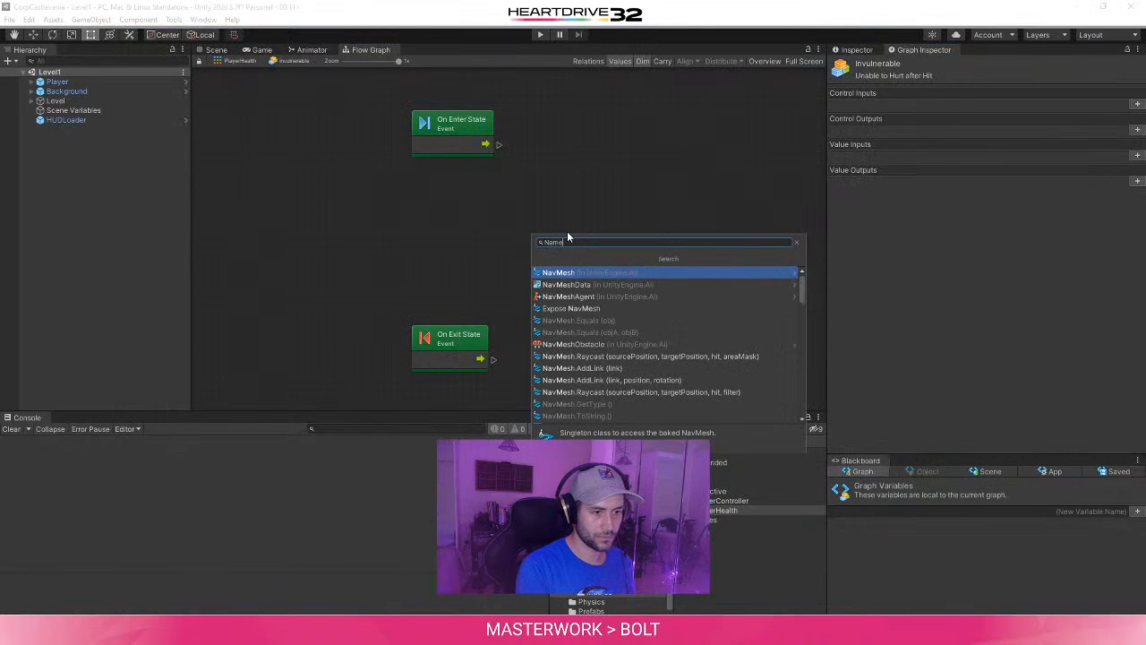
type(" to layer")
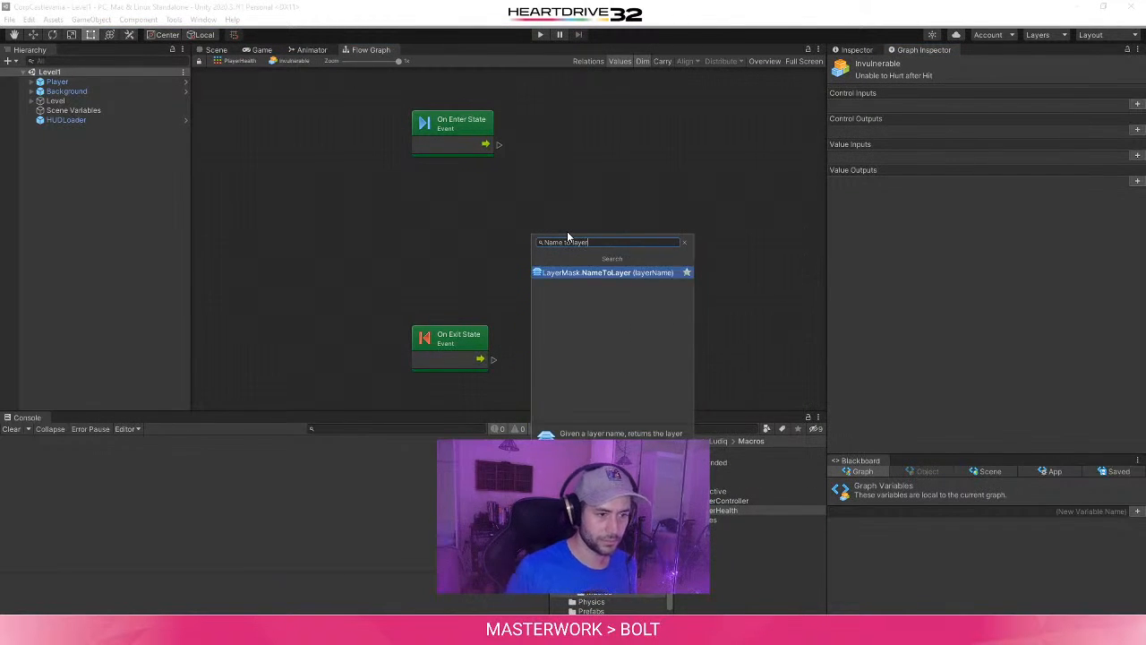
left_click(621, 273)
left_click_drag(599, 277, 516, 249)
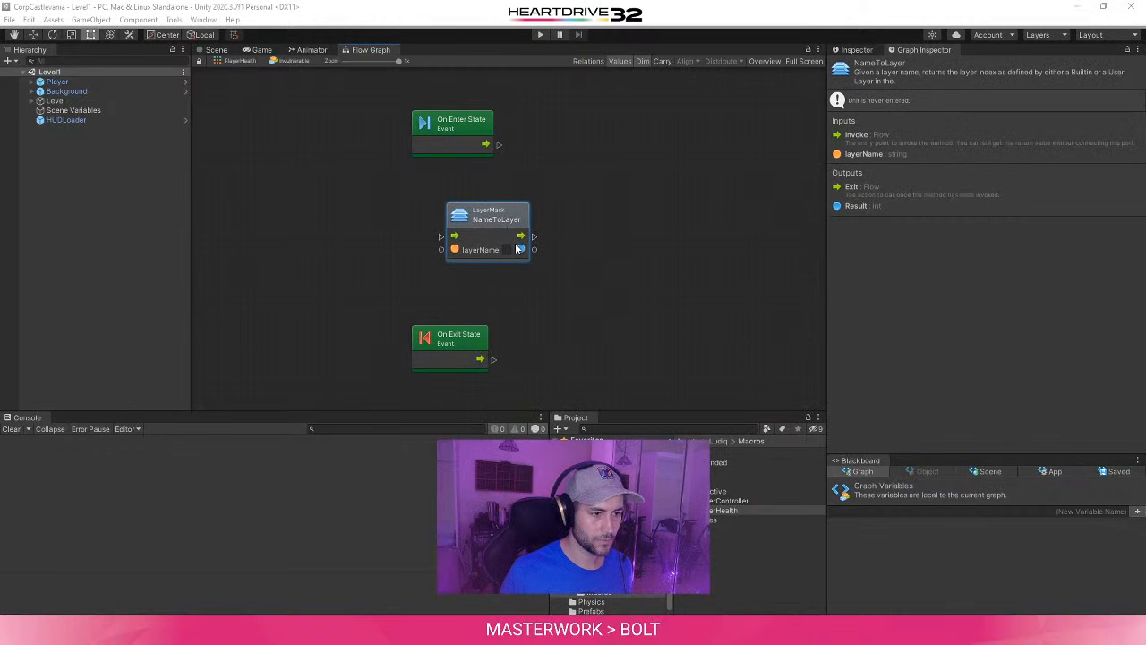
- Set the NameToLayer unit's layerName to PlayerInvincible and place the unit beneath the On Enter State event
left_click(508, 249)
type("Player")
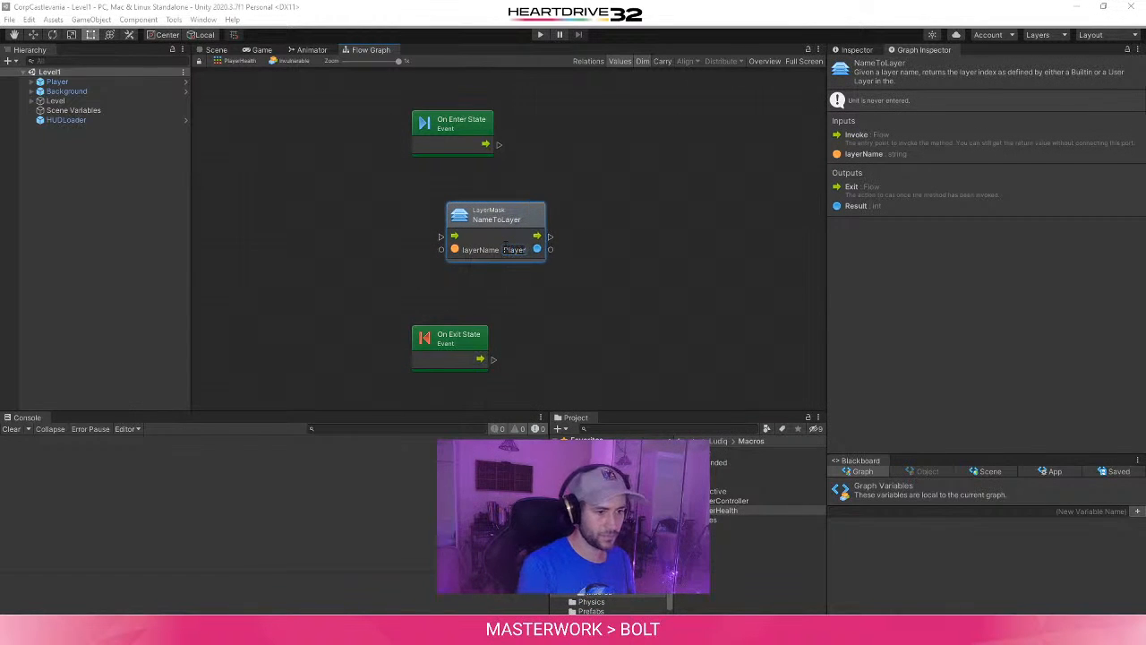
type("Invinc")
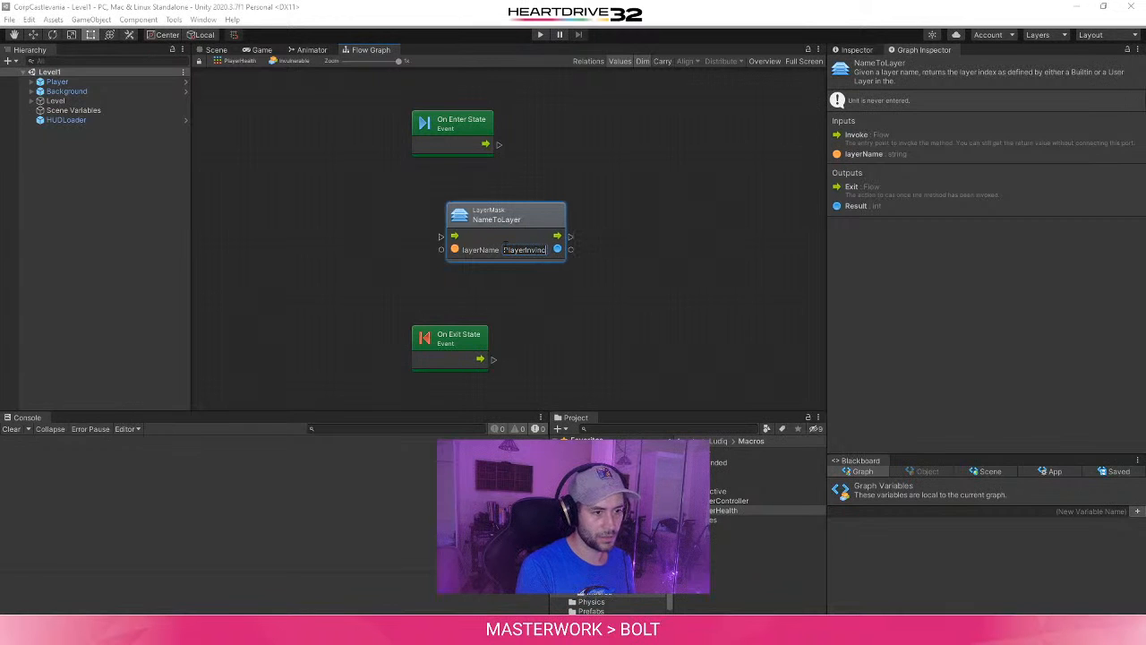
type("ible")
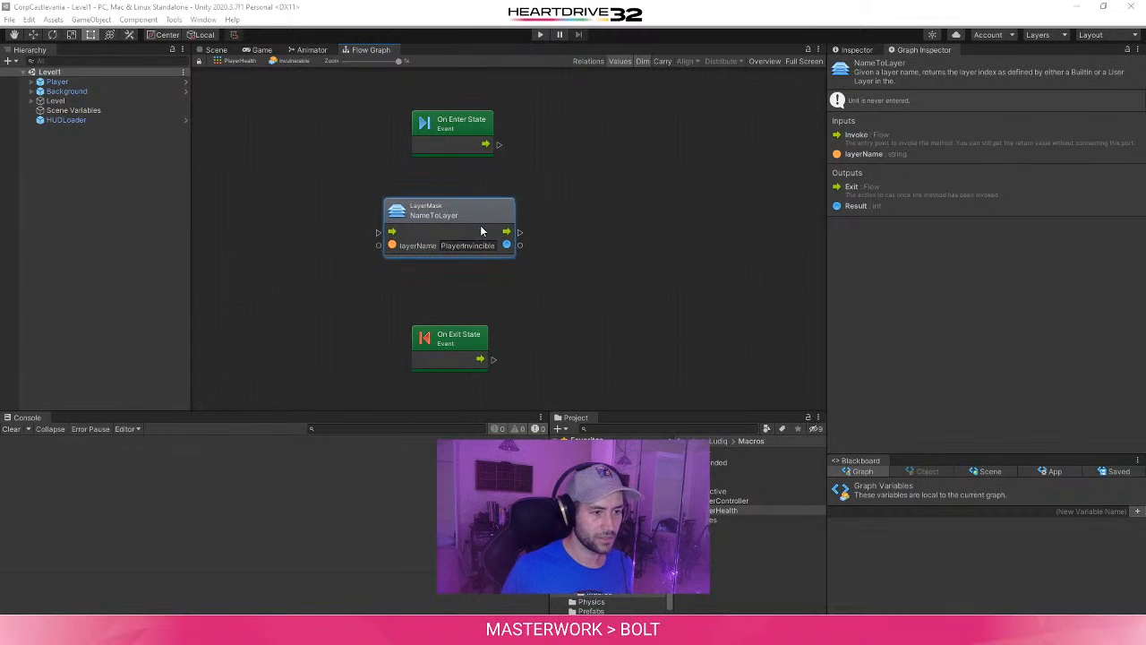
left_click_drag(543, 224, 480, 224)
middle_click_drag(594, 232, 493, 286)
left_click_drag(377, 267, 408, 263)
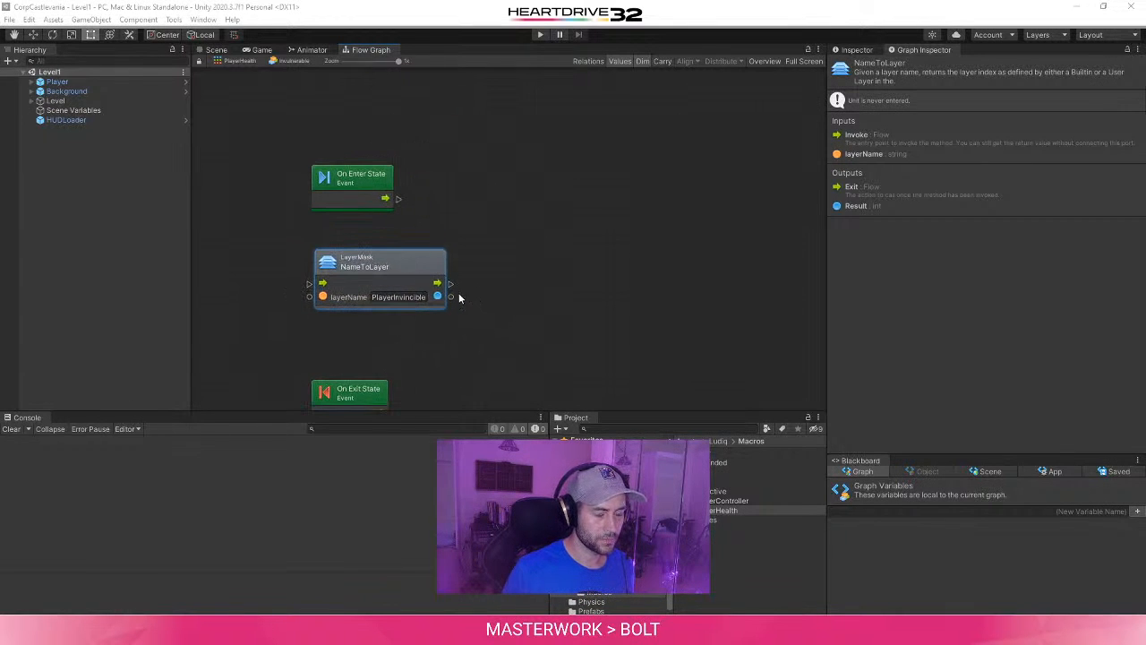
left_click_drag(451, 296, 518, 205)
type("Set")
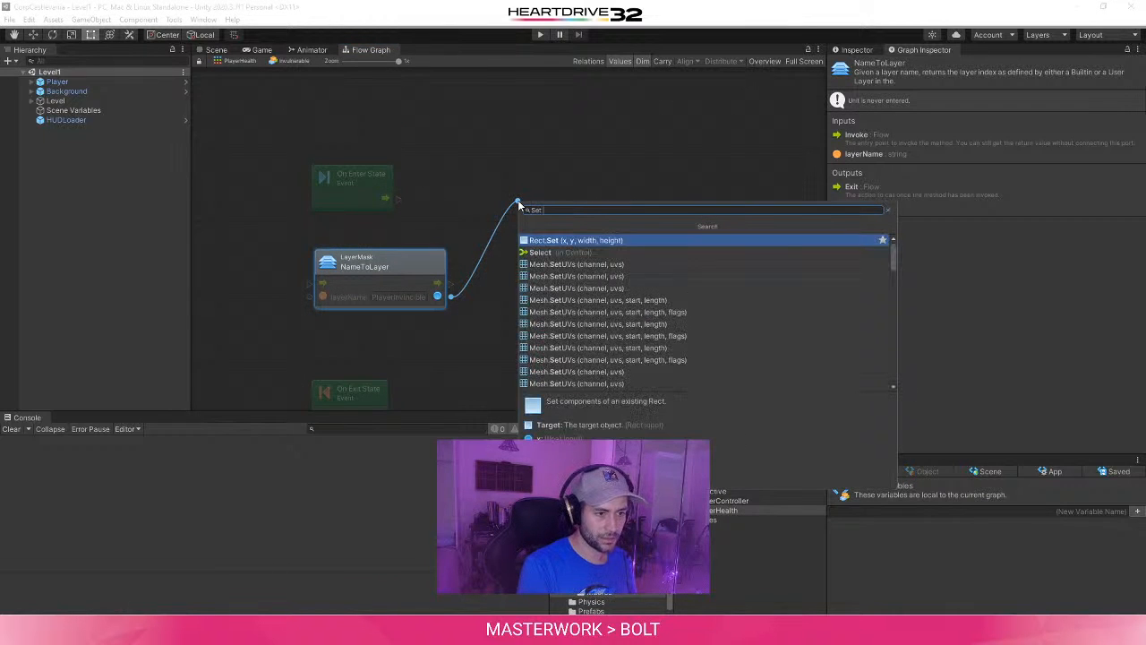
type(" Layer")
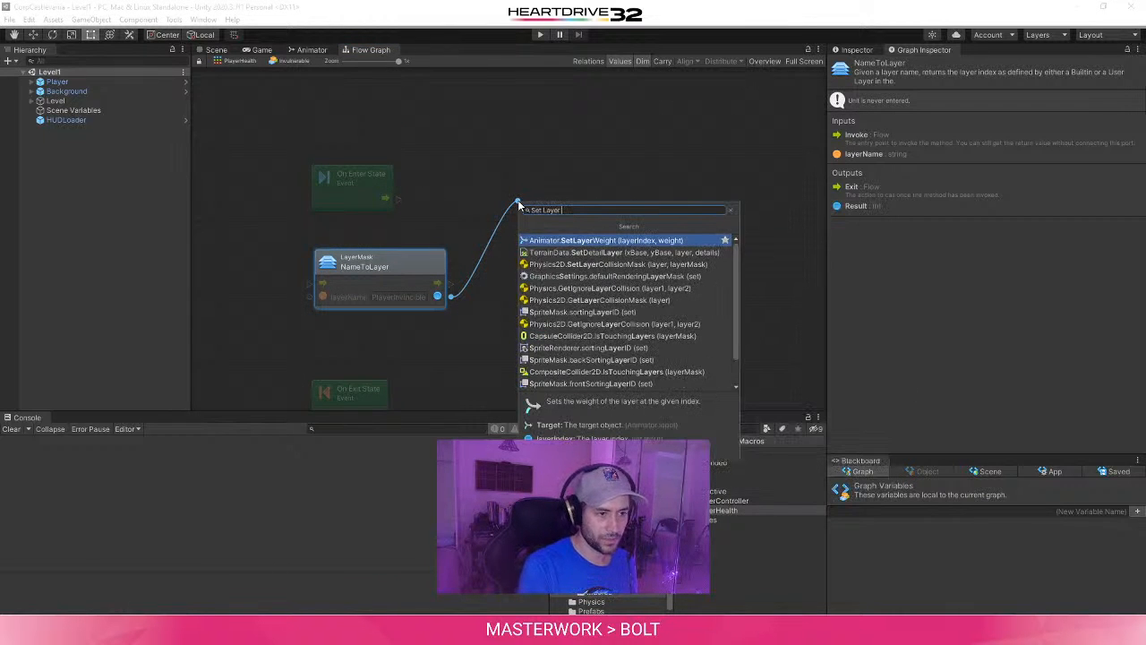
type(" Mask")
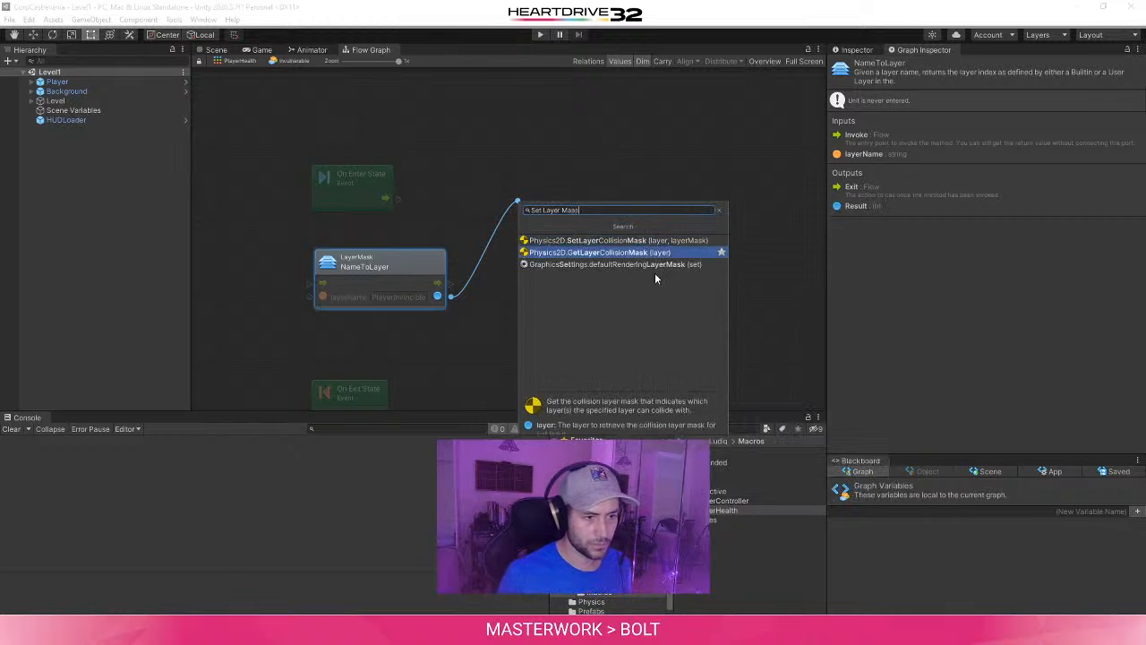
left_click(653, 265)
left_click_drag(604, 188, 597, 222)
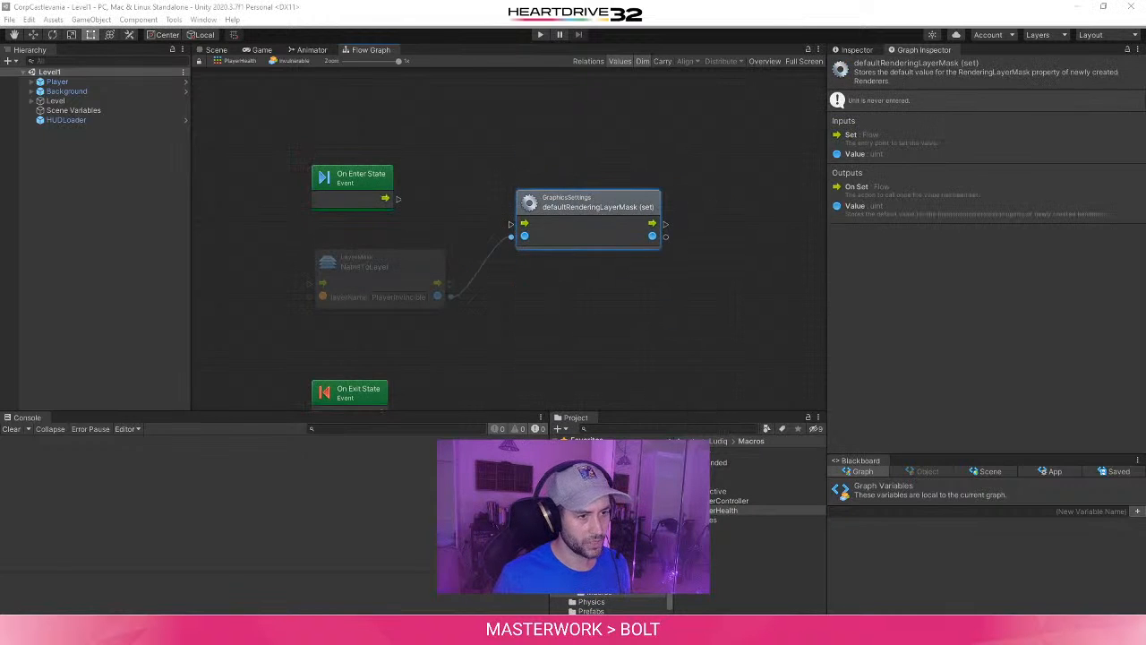
key("Delete")
- Check the tutorial's layer-switching graph in the browser and add a GameObject layer (set) unit to Unity's Invulnerable flow graph
left_click(339, 629)
left_click(408, 576)
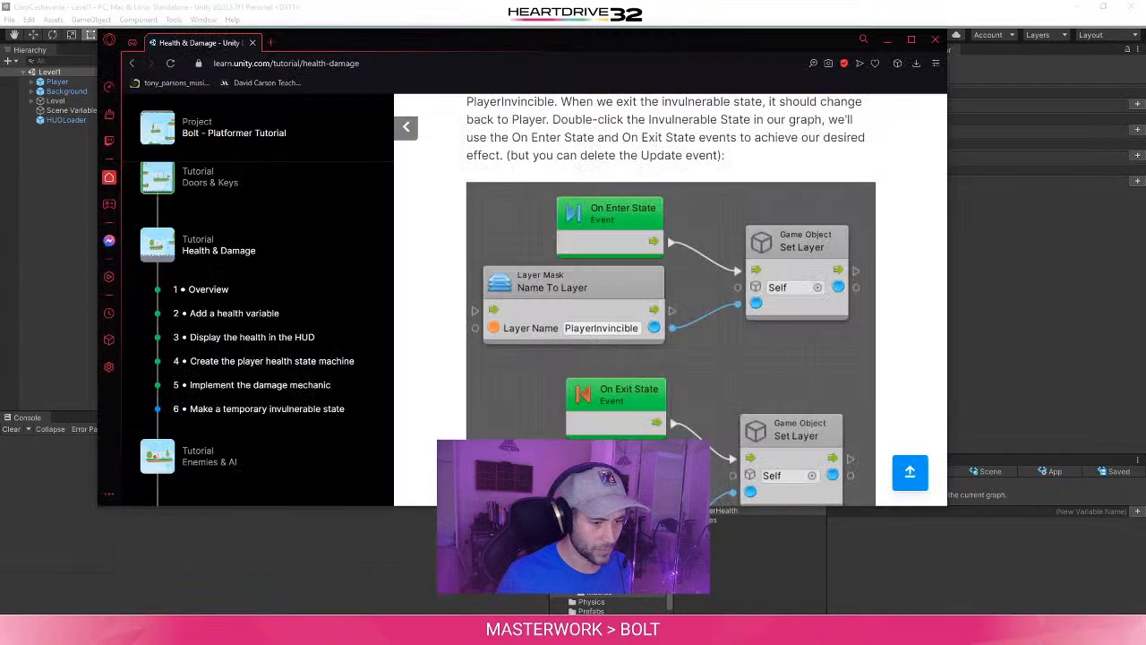
left_click(988, 259)
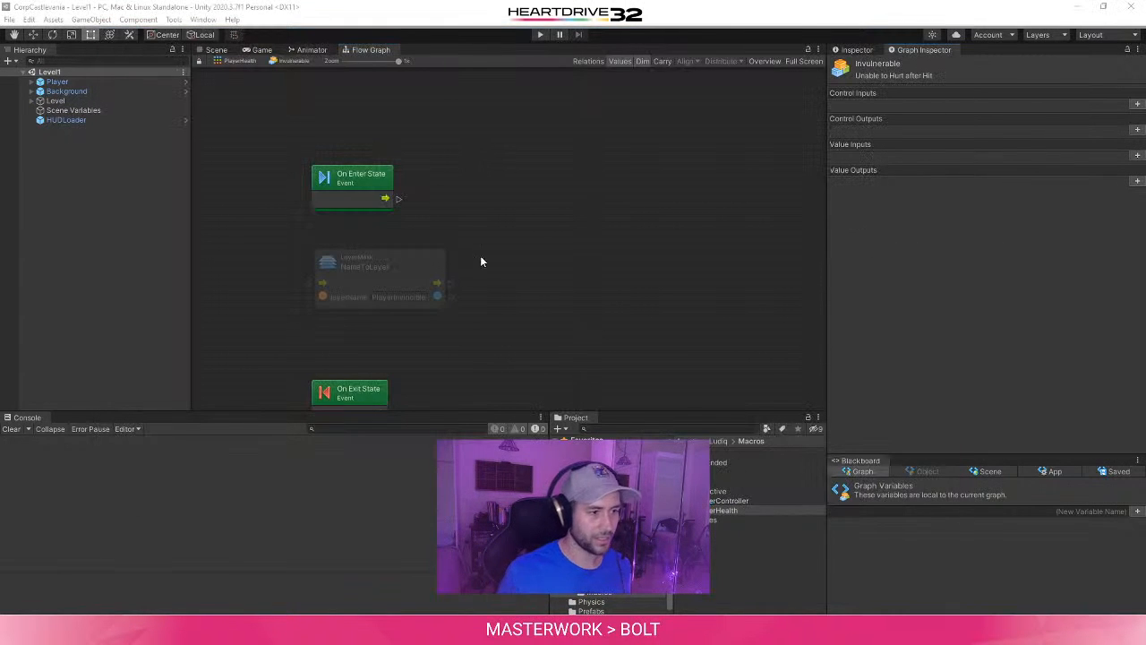
right_click(595, 162)
type("game Obje")
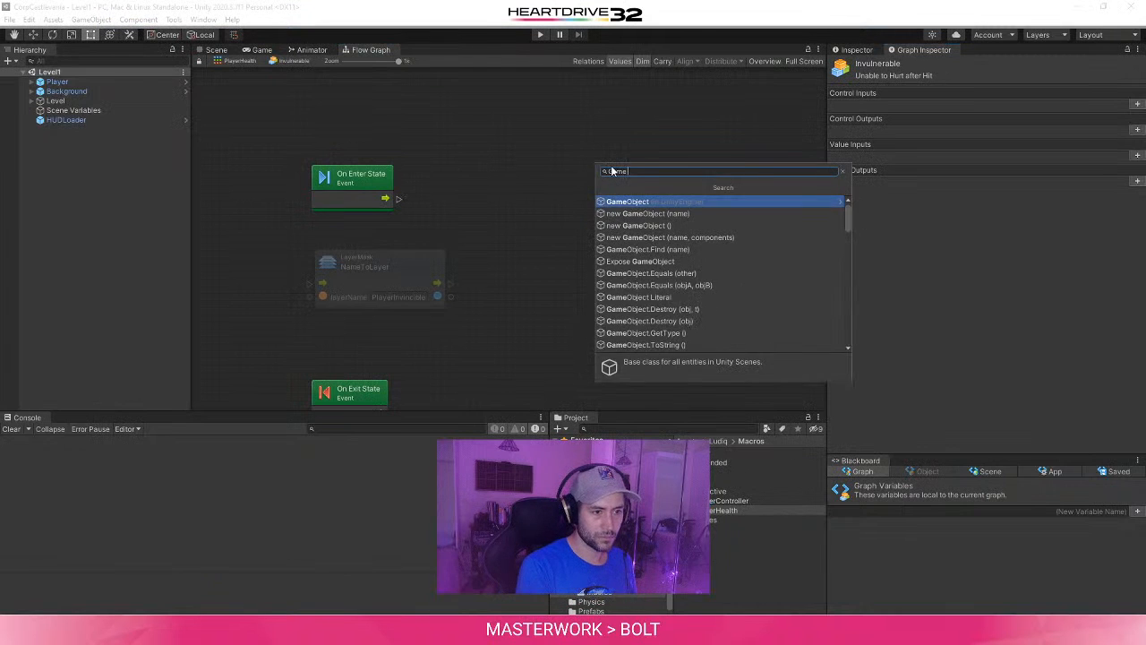
type("ct layer")
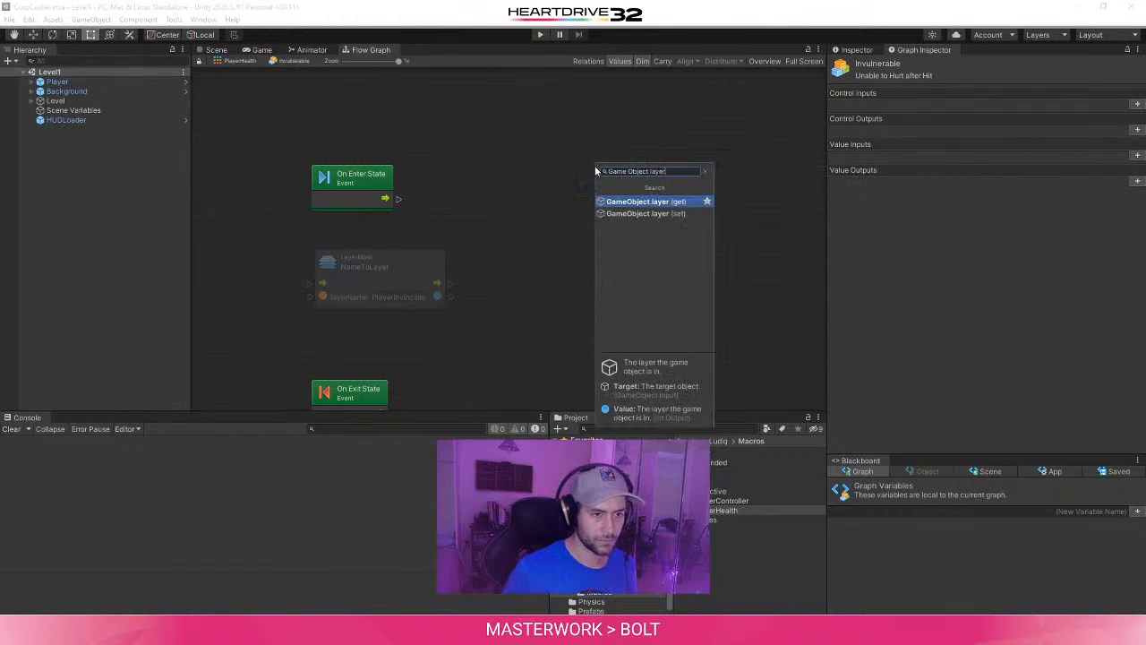
left_click(646, 213)
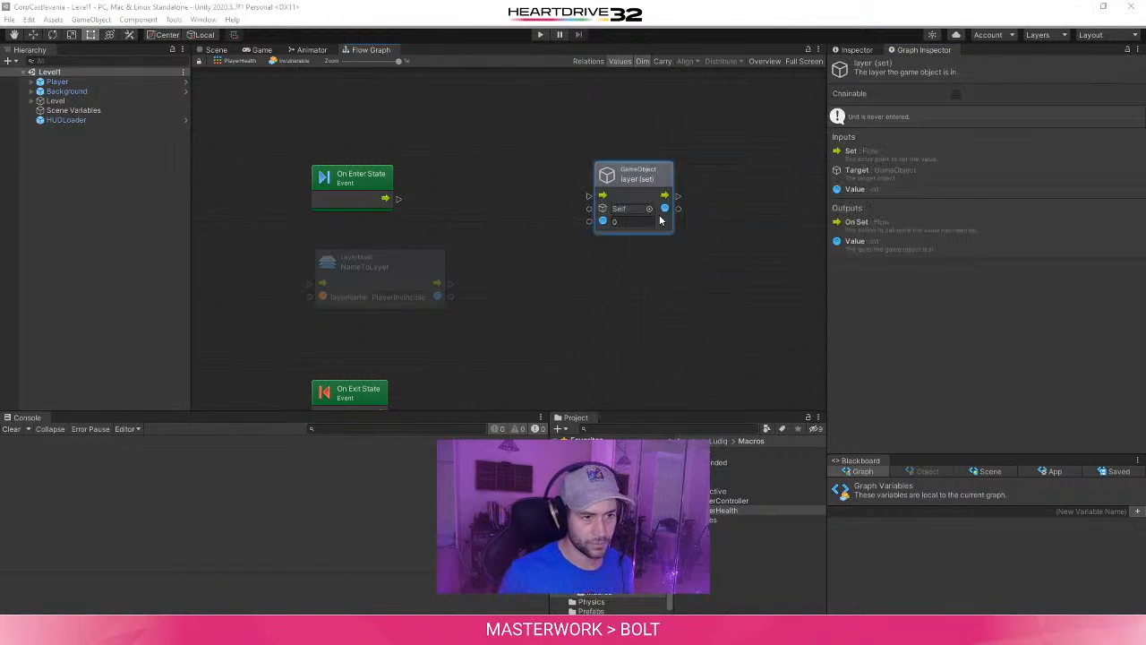
- Place the layer (set) unit beside NameToLayer and connect it to NameToLayer's result and the On Enter State event
left_click_drag(660, 215, 626, 266)
left_click_drag(437, 297, 557, 272)
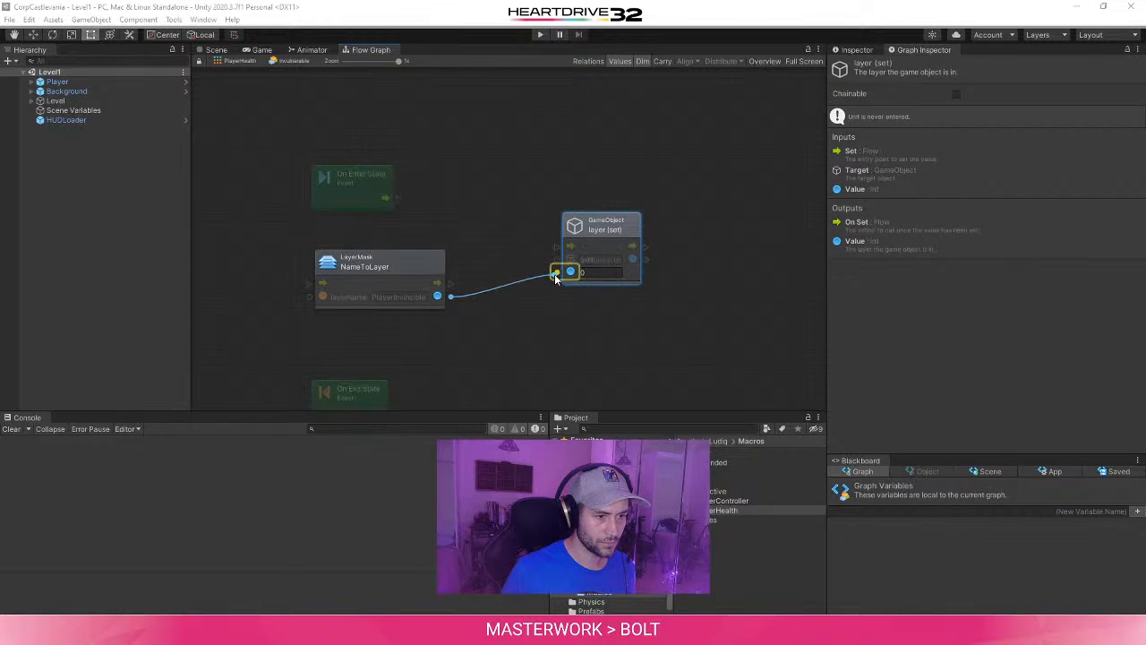
left_click_drag(398, 199, 566, 210)
middle_click_drag(613, 334, 563, 303)
- Duplicate the connected NameToLayer and layer (set) units and place the copies beside the On Exit State event
scroll(565, 303, "down", 1)
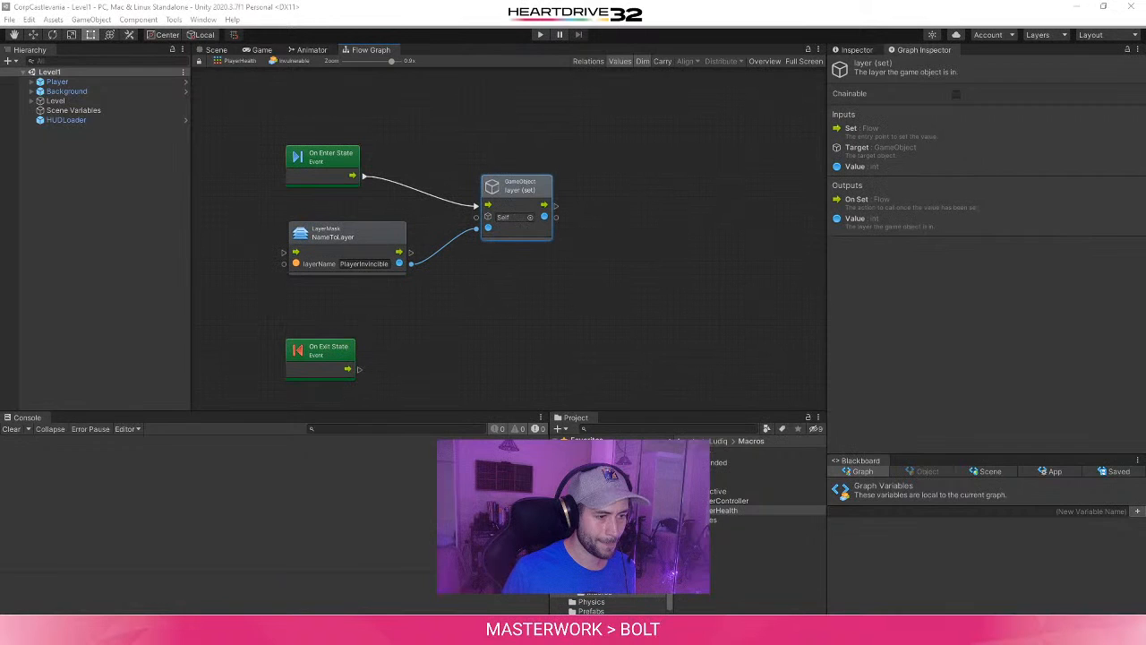
left_click(271, 344)
left_click_drag(567, 296, 317, 230)
key("ctrl+c")
left_click(411, 386)
key("ctrl+v")
middle_click_drag(519, 330, 470, 256)
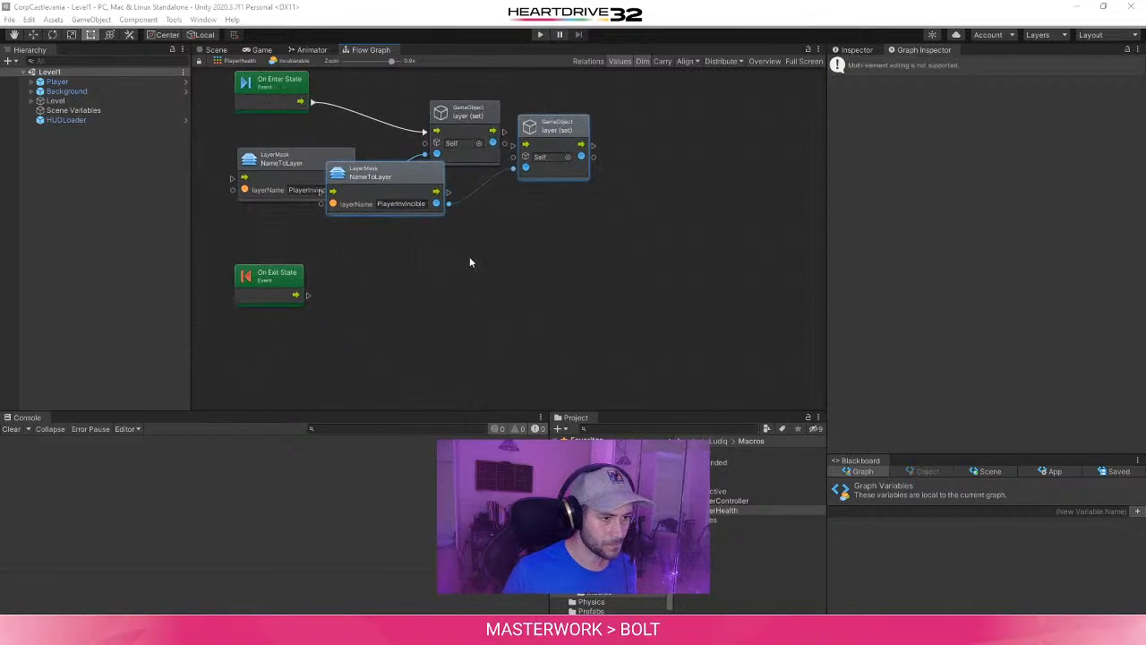
left_click_drag(405, 172, 406, 318)
left_click(400, 242)
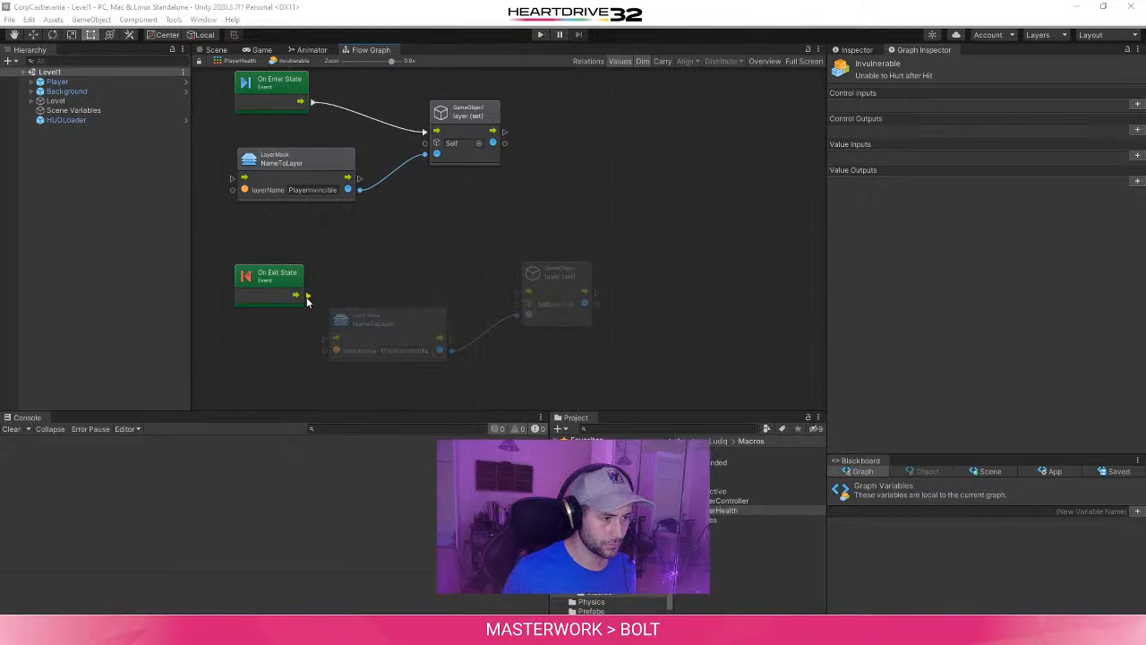
left_click_drag(307, 294, 338, 283)
left_click_drag(339, 284, 337, 287)
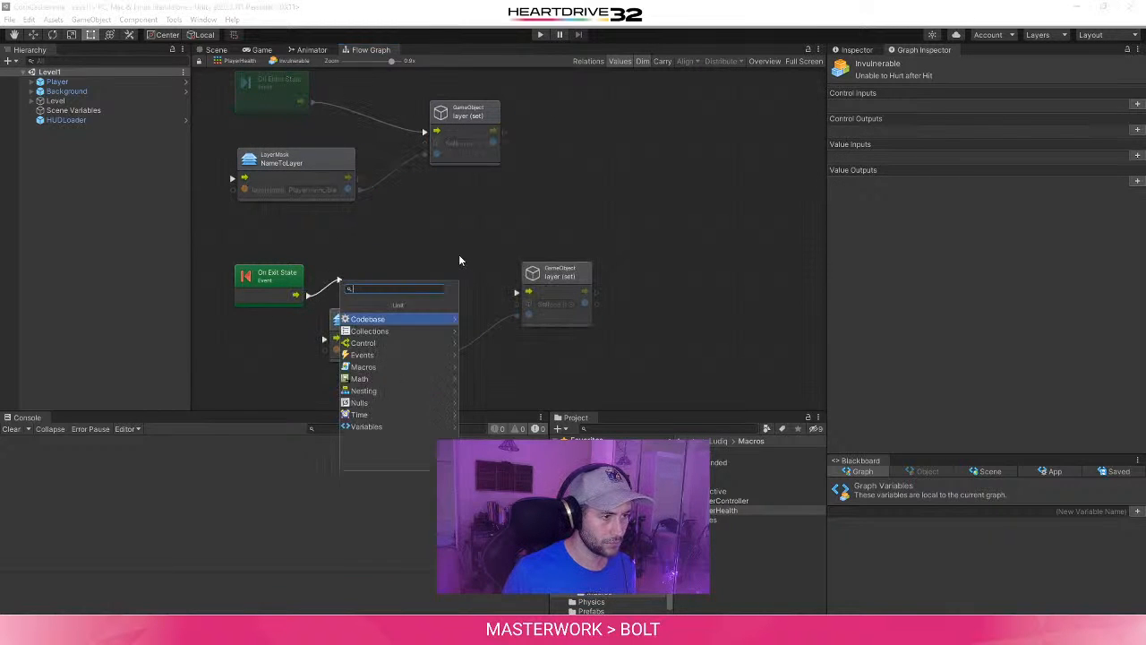
left_click(456, 254)
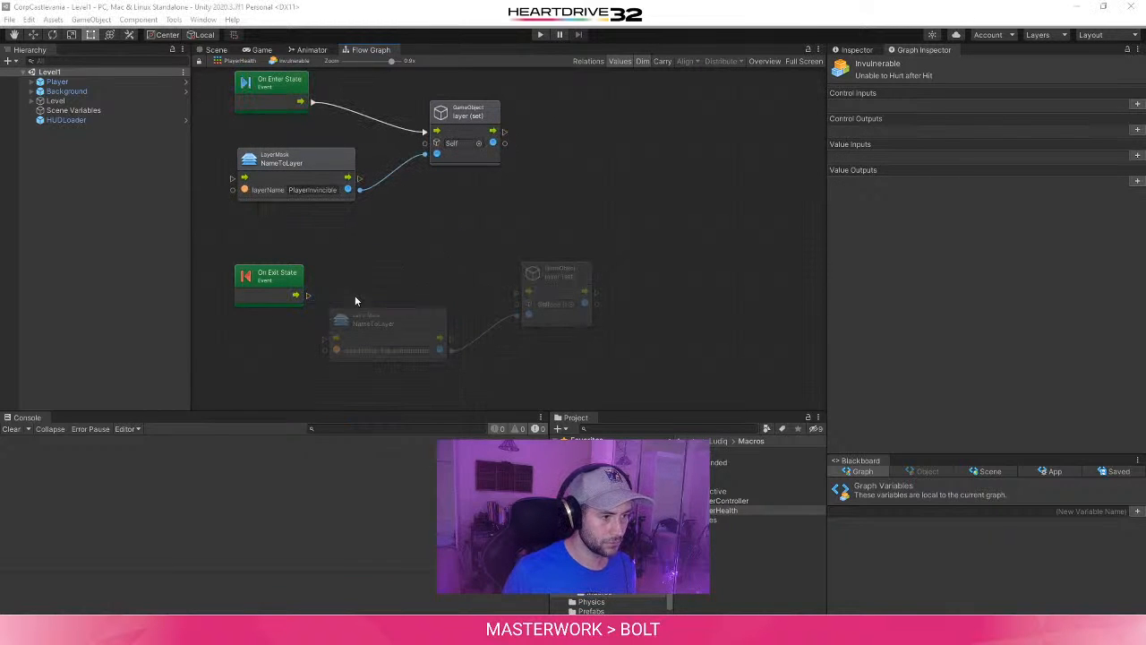
- Connect On Exit State to the copied layer (set) unit and set the copied NameToLayer unit's layerName to Player
left_click_drag(308, 294, 517, 292)
left_click(403, 350)
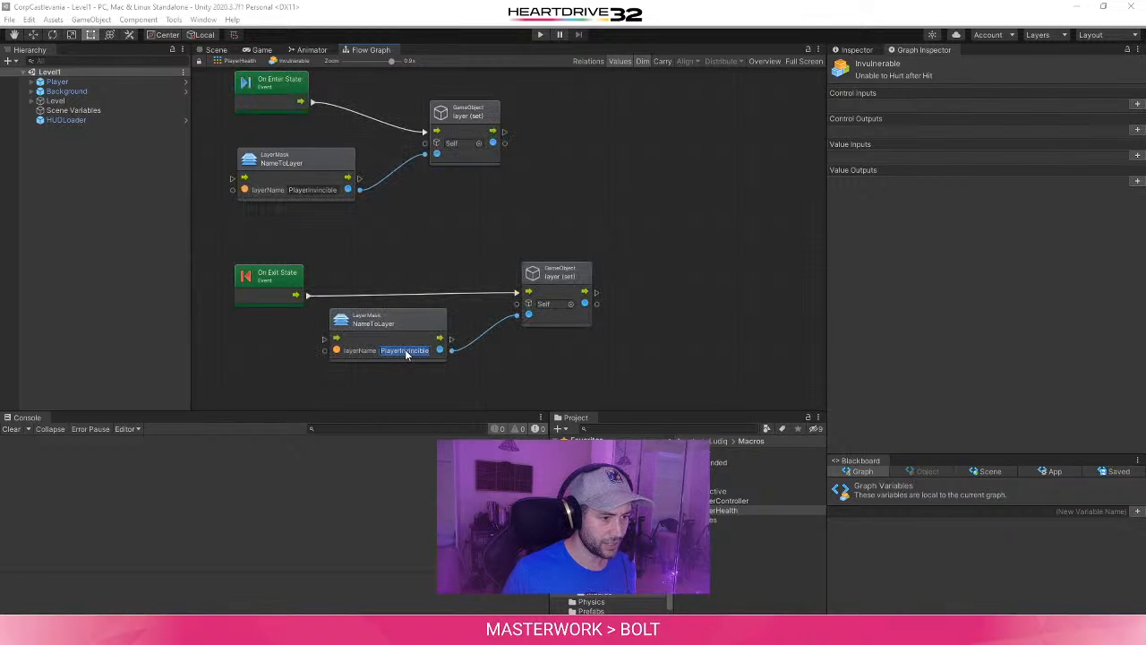
left_click_drag(400, 351, 421, 346)
key("BackSpace")
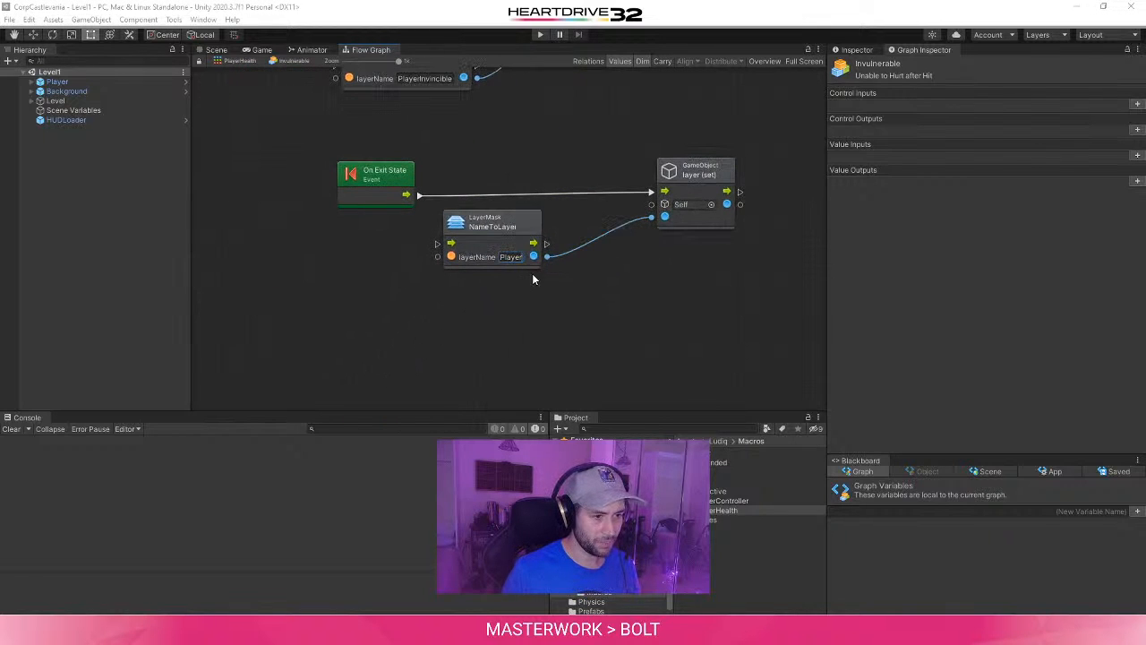
left_click(610, 294)
middle_click_drag(611, 295, 513, 335)
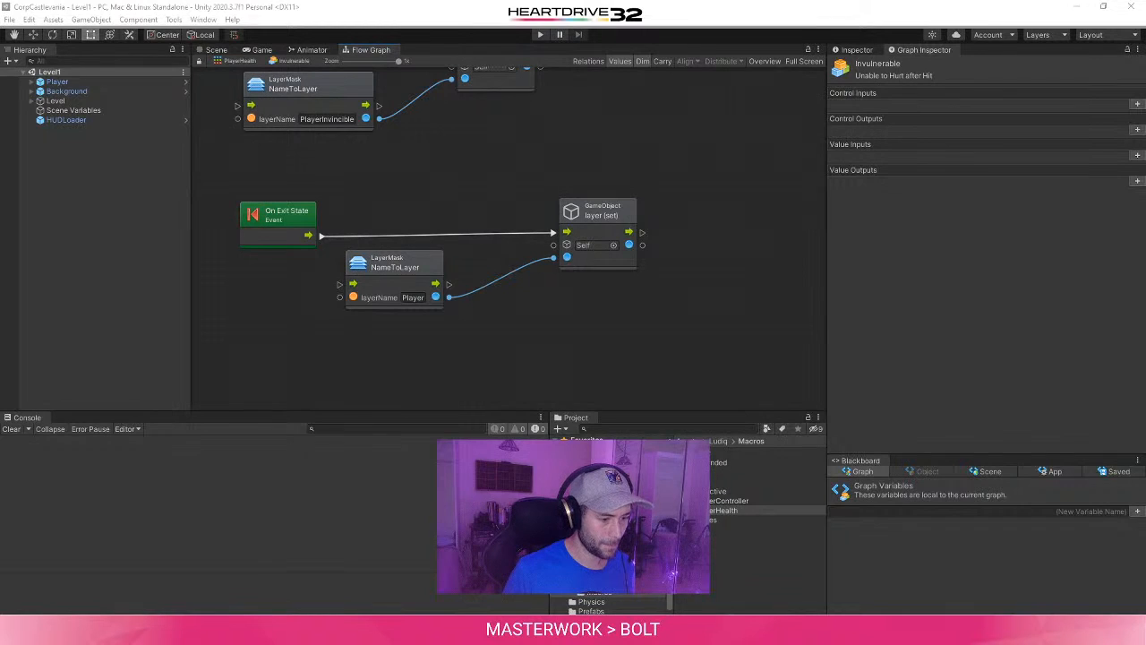
- Compare the enter and exit branches of the Invulnerable graph with the tutorial's graph in the browser, ending back in Unity
left_click(341, 630)
left_click(529, 571)
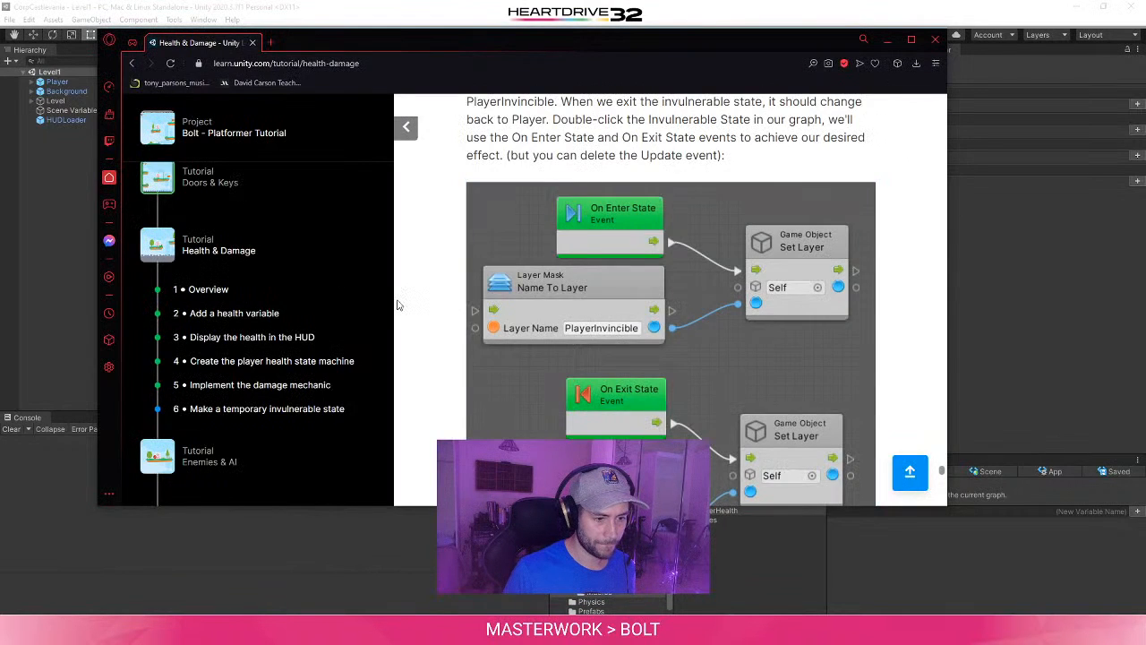
scroll(399, 306, "down", 1)
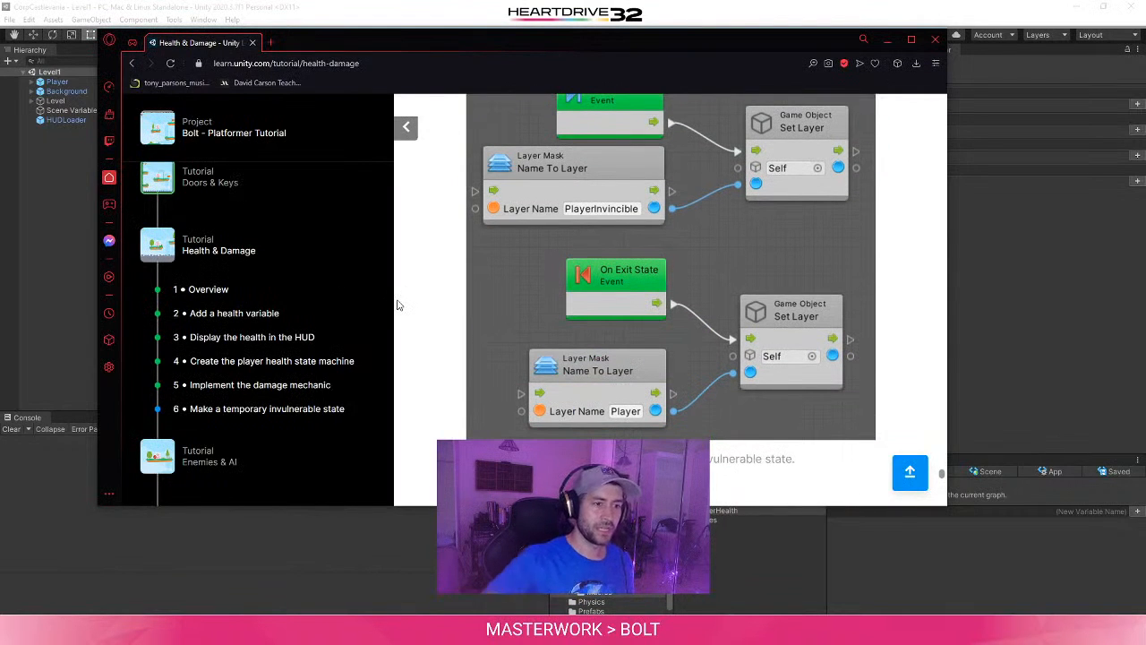
scroll(493, 309, "up", 1)
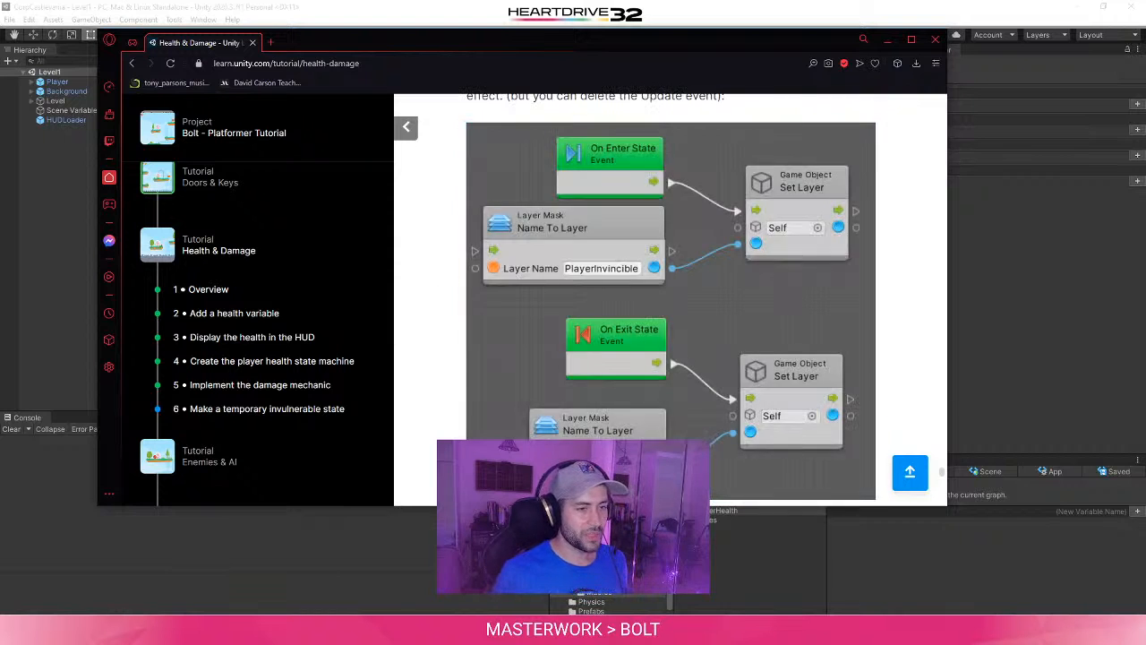
left_click(1115, 324)
middle_click_drag(440, 192, 430, 277)
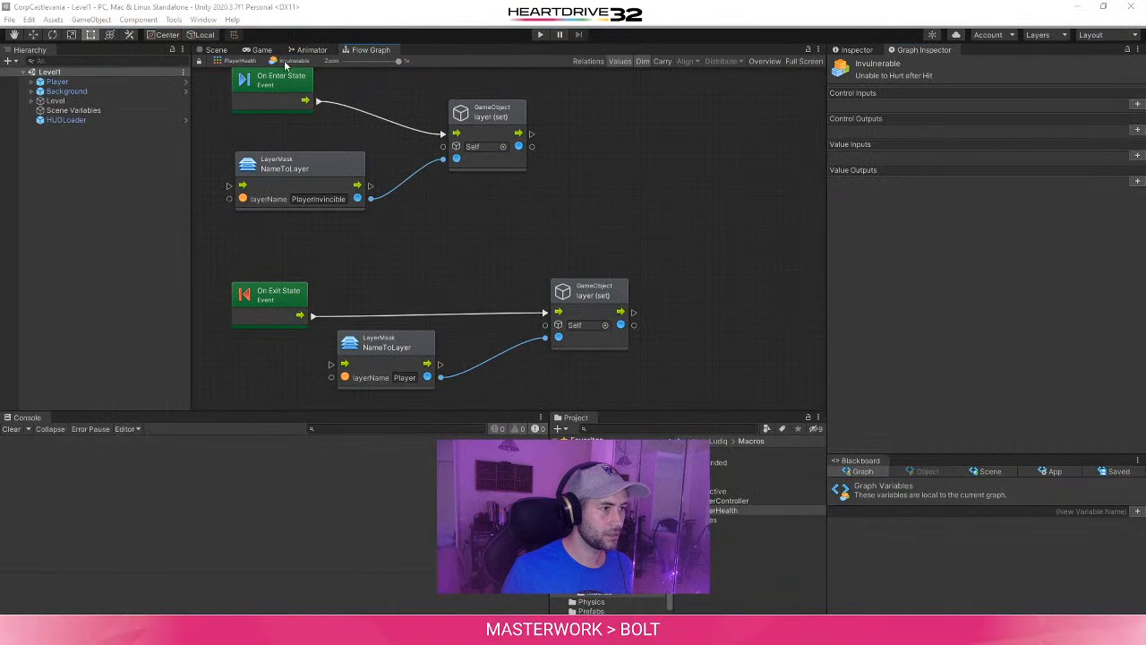
- Return to the parent PlayerHealth state graph and review its Vulnerable and Invulnerable states
left_click(228, 61)
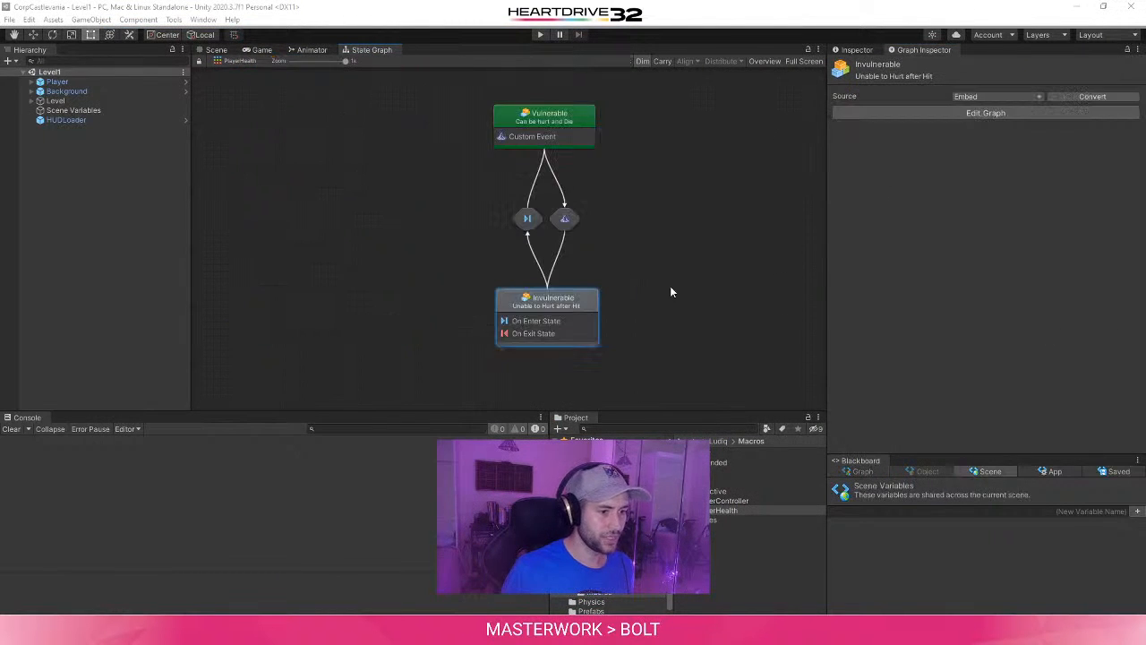
middle_click_drag(670, 290, 614, 247)
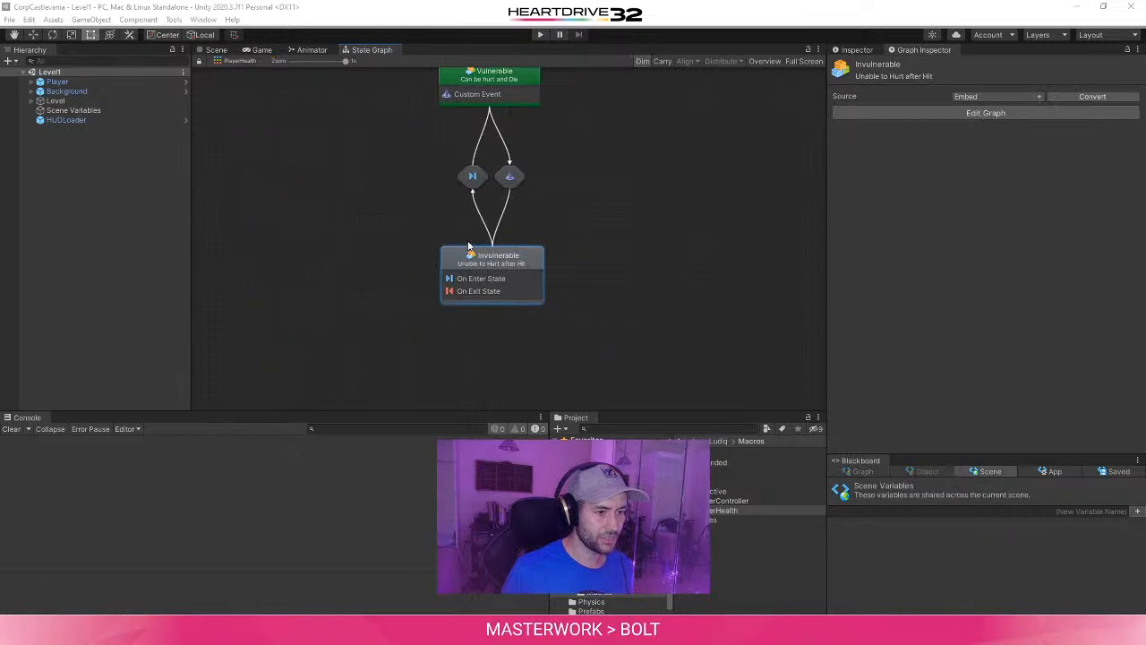
scroll(468, 244, "down", 1)
scroll(532, 194, "up", 1)
middle_click_drag(517, 214, 564, 280)
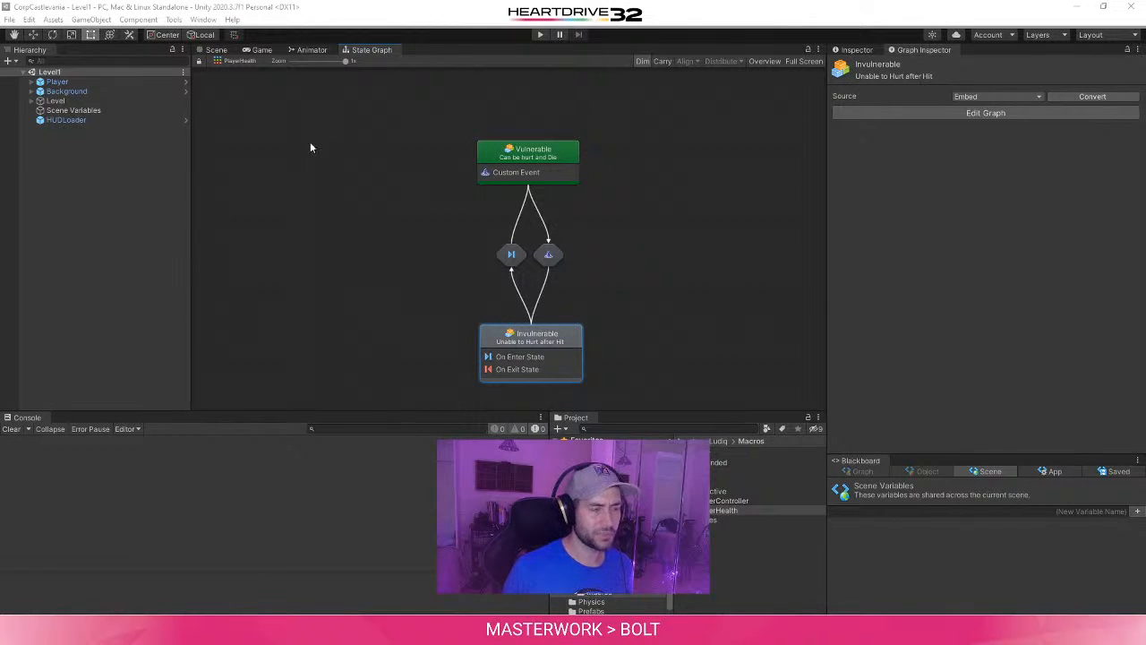
- Select Spikes under the Level object and examine its layer assignment and the available layers
left_click(51, 101)
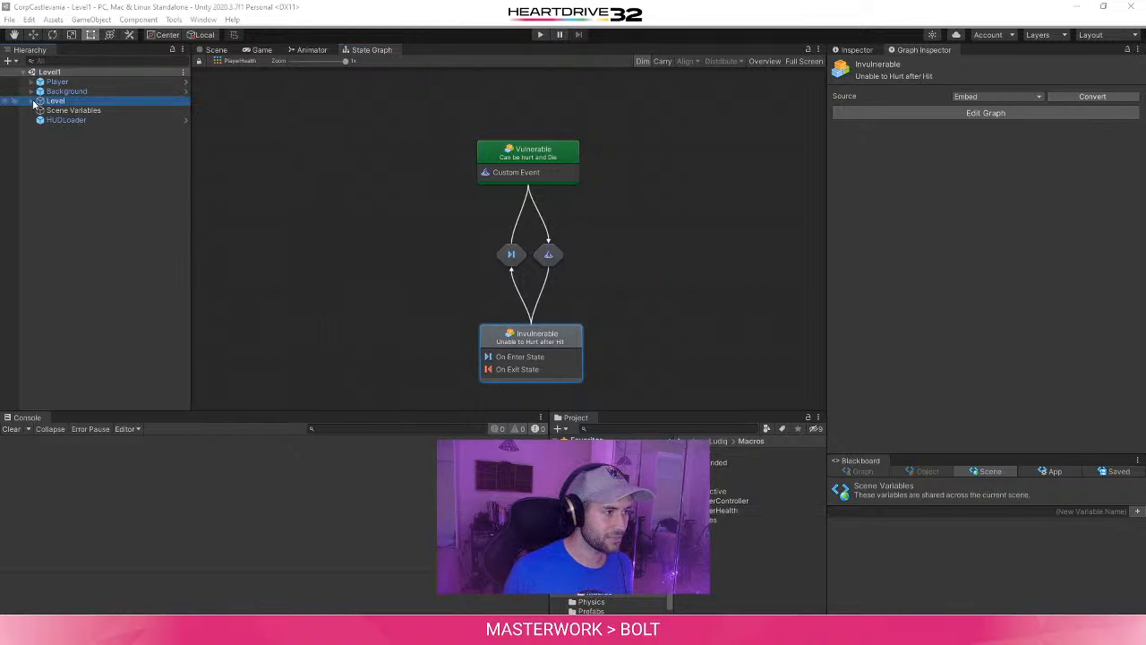
left_click(32, 101)
left_click(66, 119)
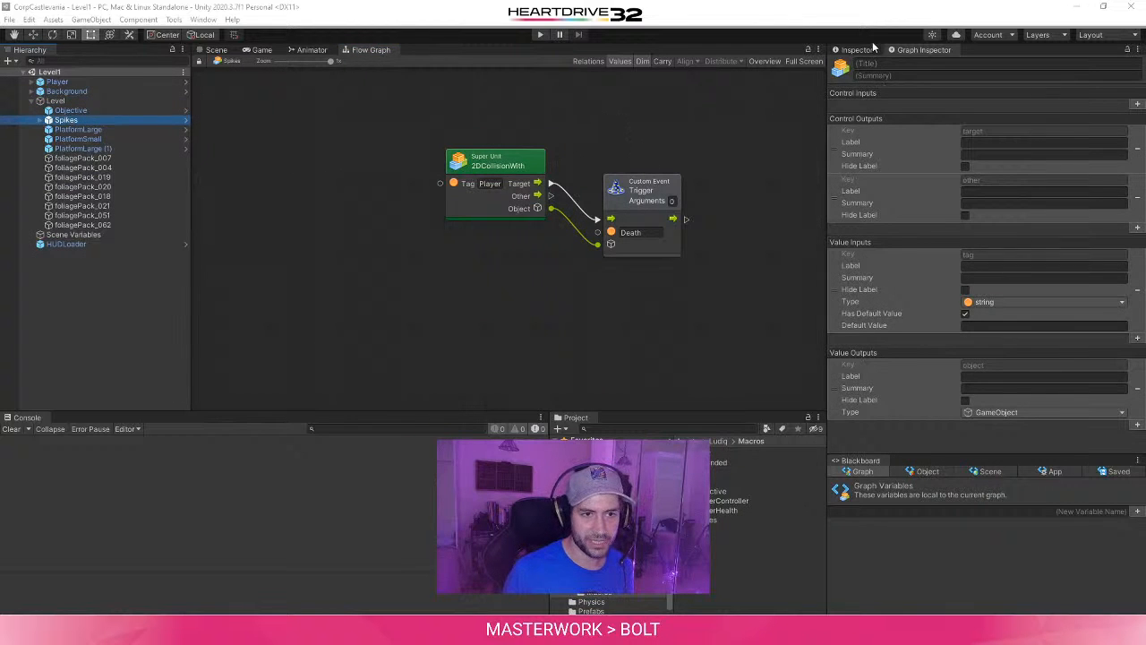
left_click(869, 50)
scroll(885, 162, "up", 5)
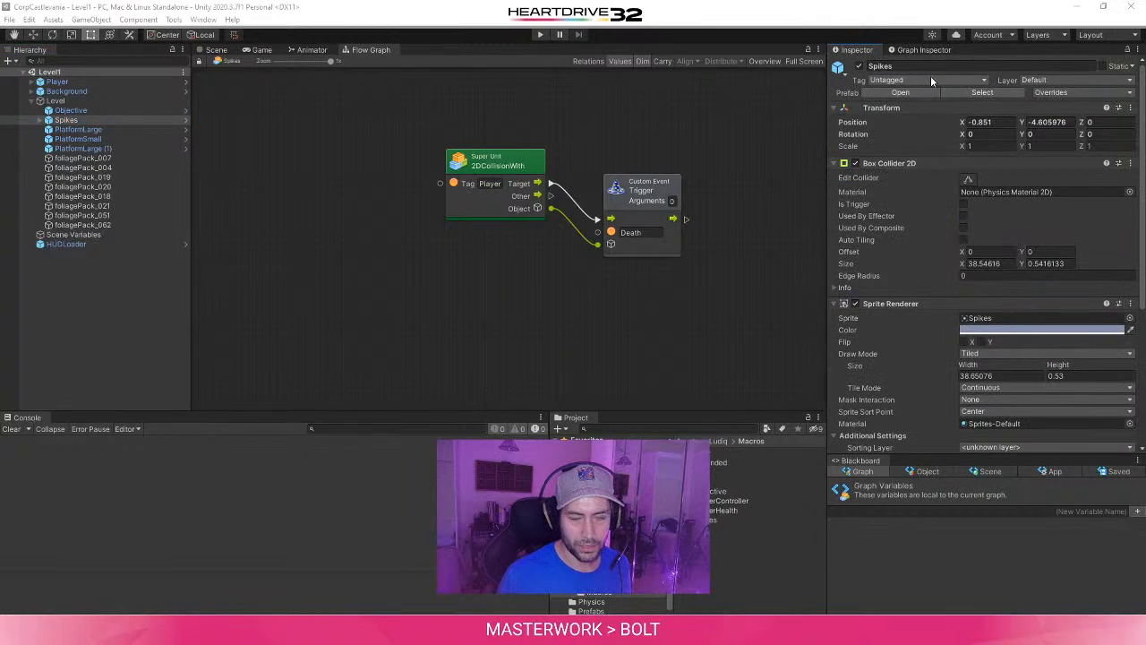
left_click(1066, 79)
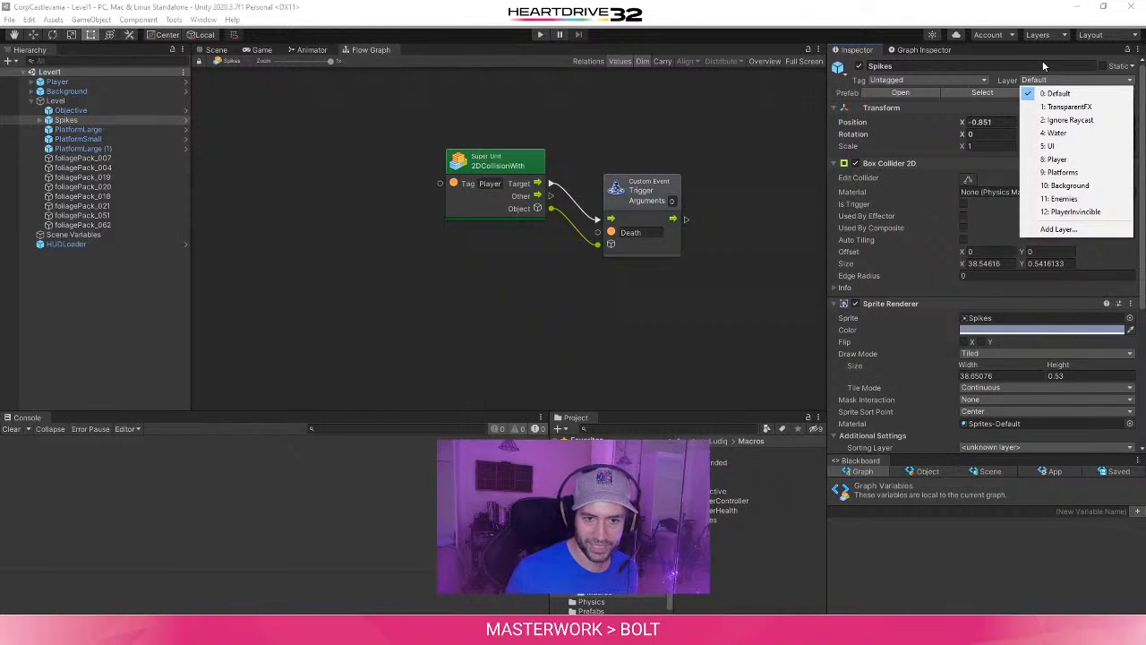
left_click(968, 17)
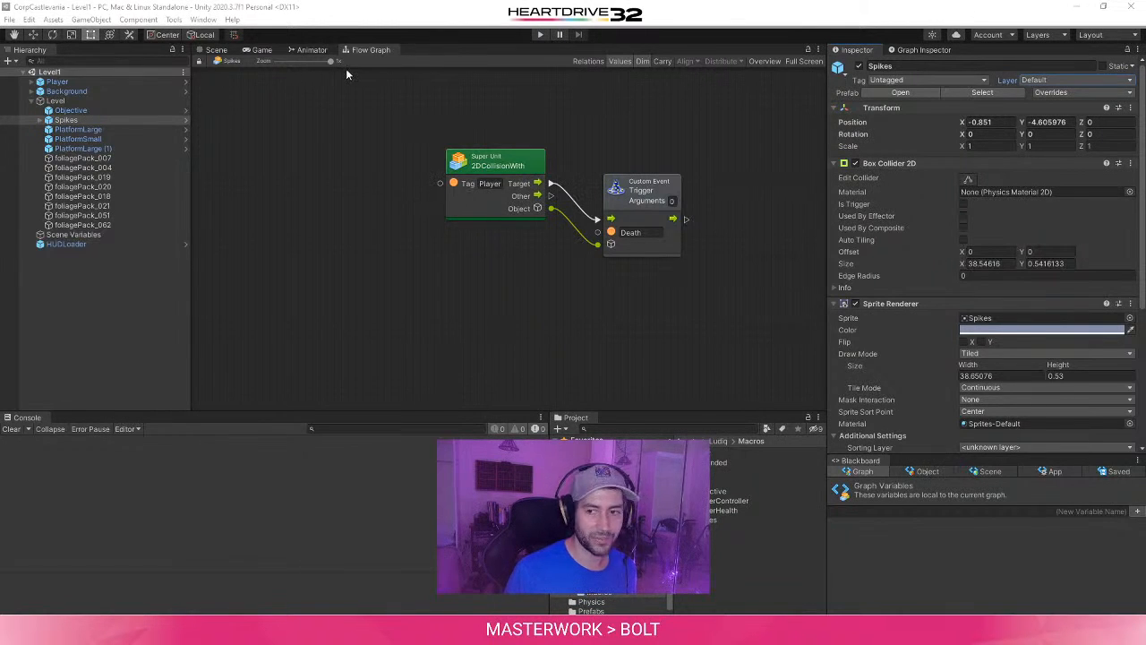
- Select the Player object and open the PlayerHealth state graph from its State Machine component
left_click(311, 50)
left_click(374, 50)
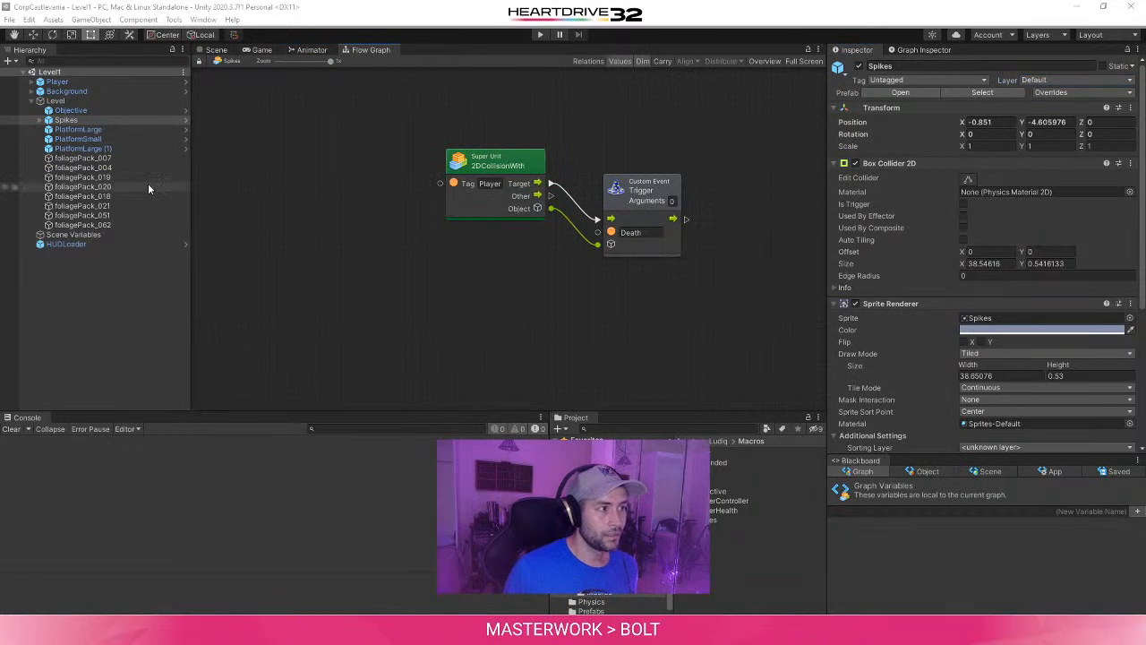
left_click(77, 82)
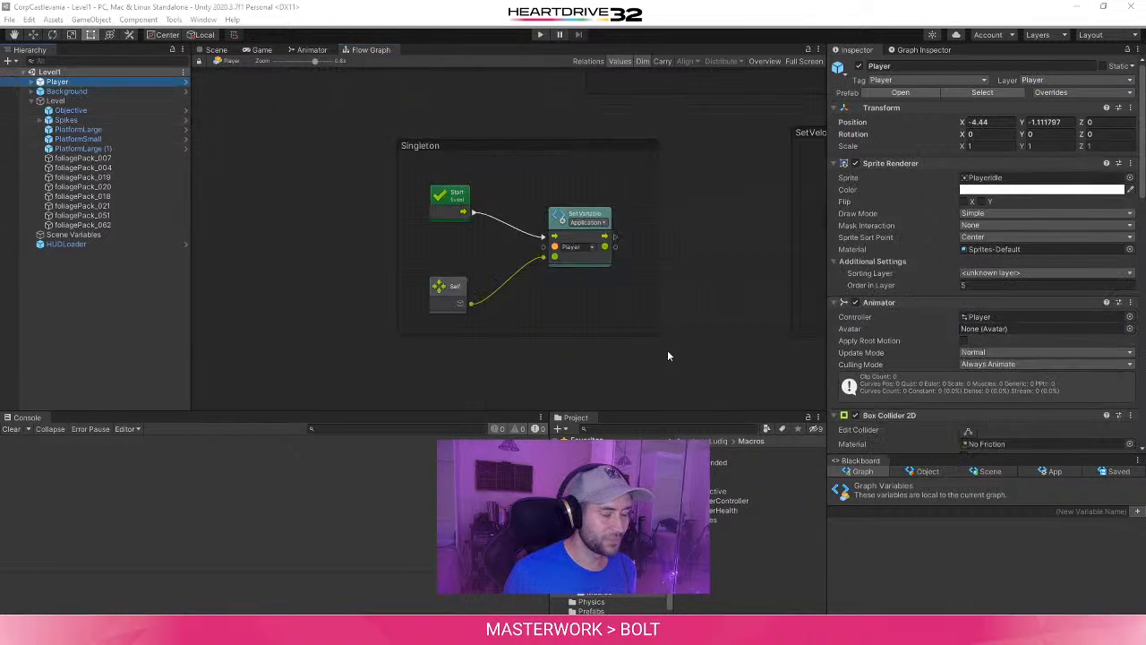
scroll(534, 363, "down", 5)
scroll(542, 322, "up", 5)
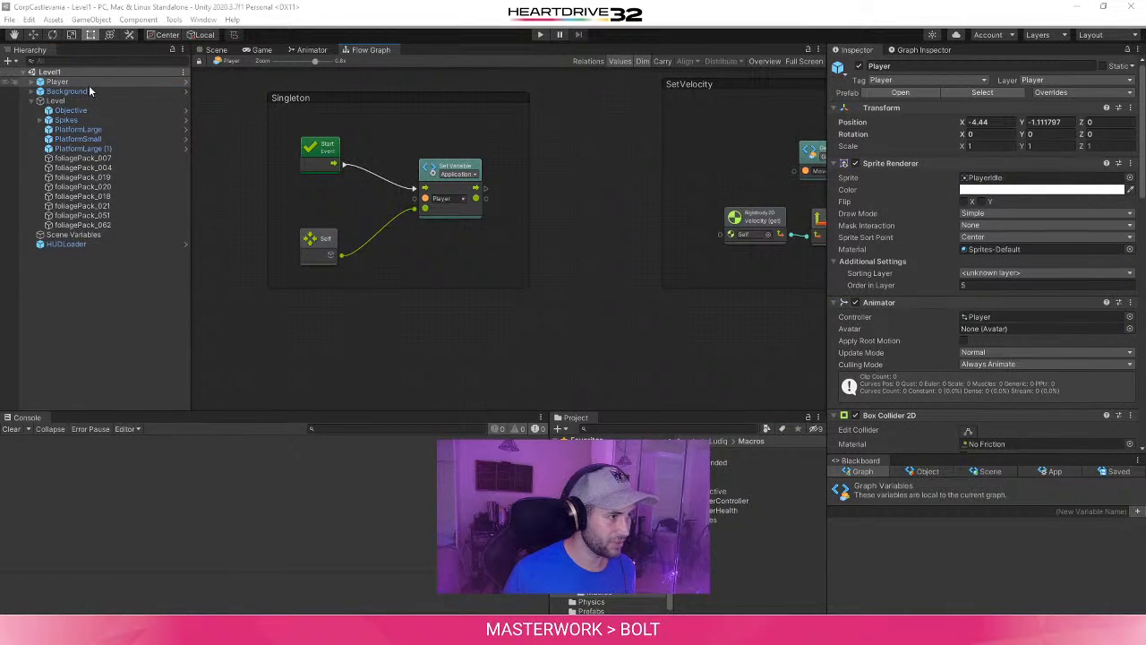
scroll(953, 427, "down", 3)
scroll(952, 425, "down", 10)
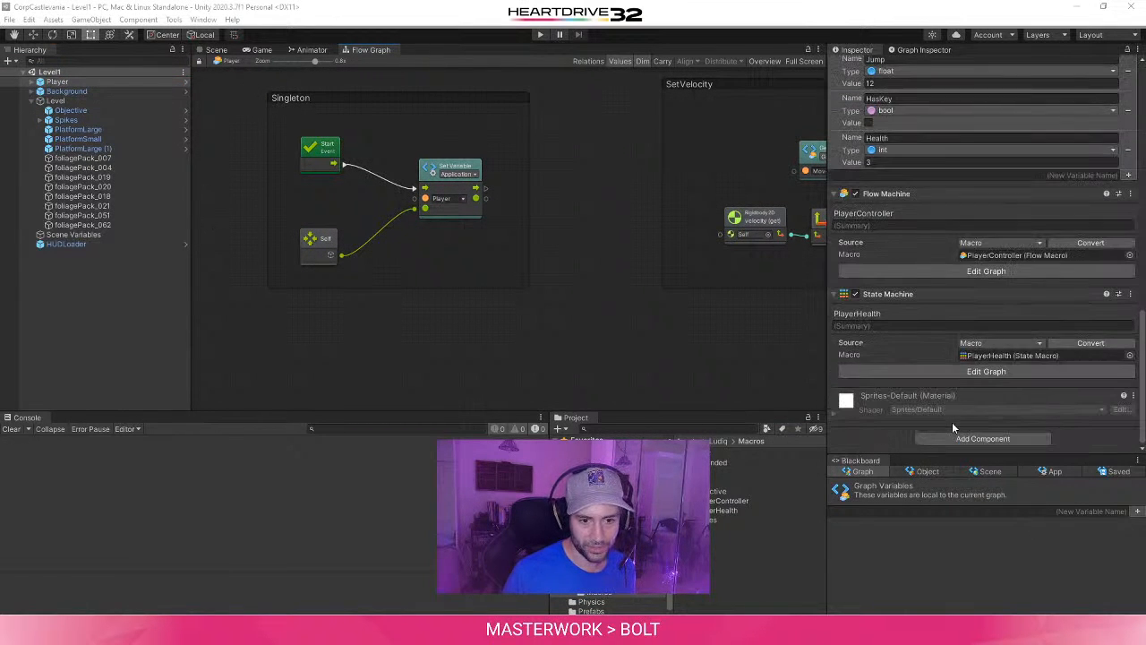
left_click(1004, 371)
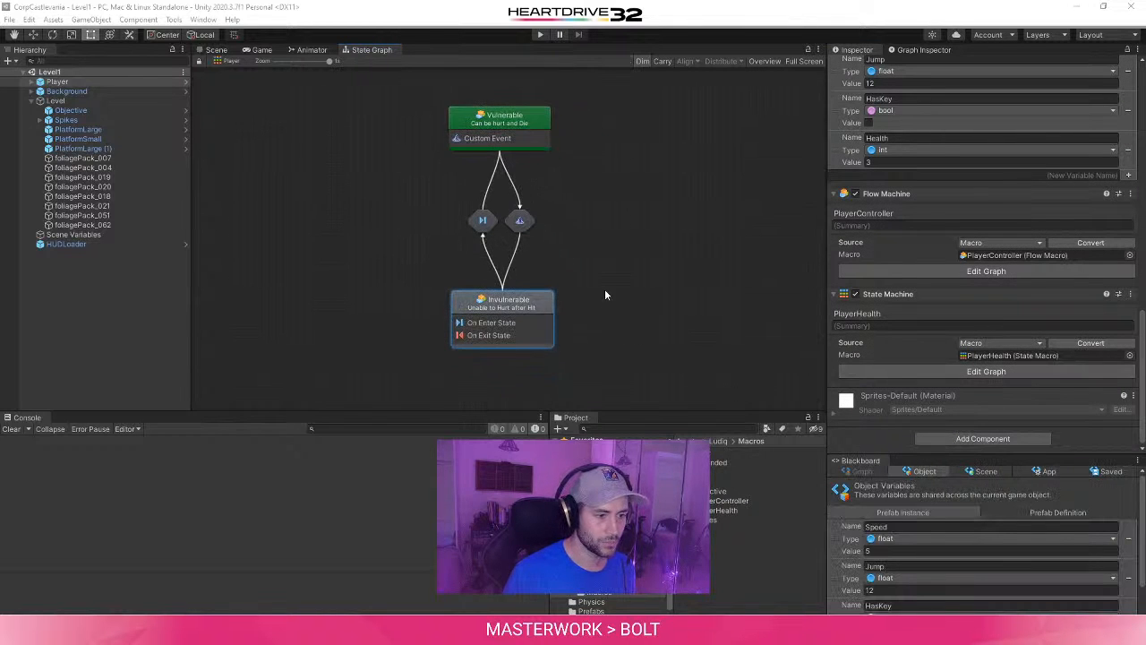
- Switch to the browser, read the end of the Health & Damage tutorial, and mark its temporary invulnerable state step as completed
left_click(348, 632)
left_click(404, 573)
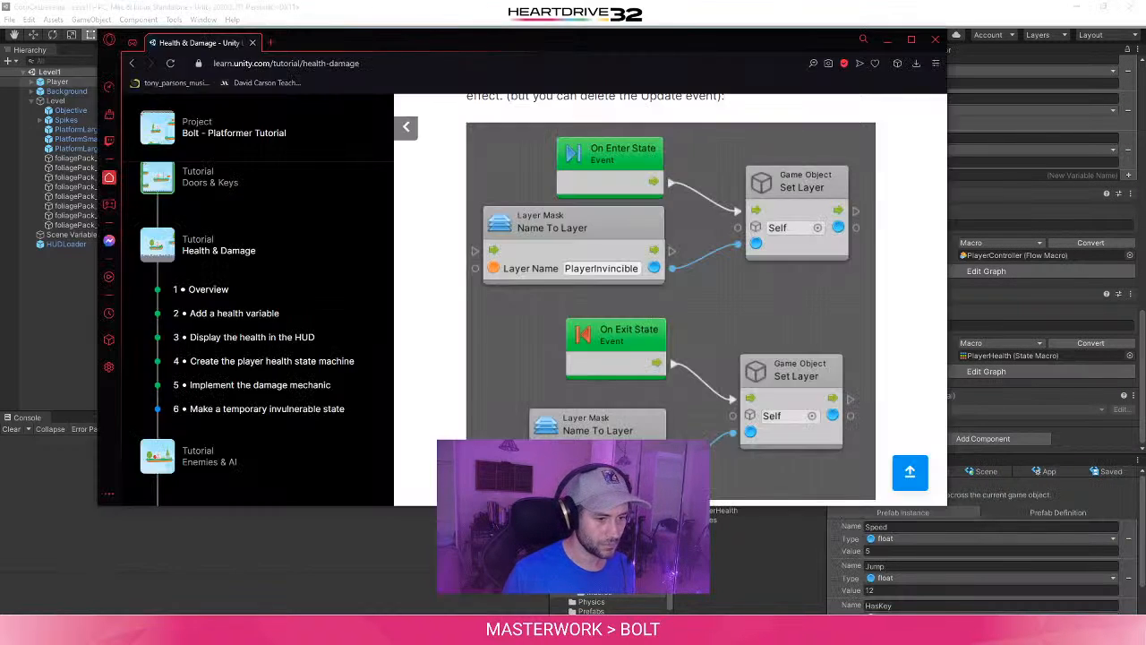
scroll(403, 262, "down", 3)
scroll(403, 261, "down", 2)
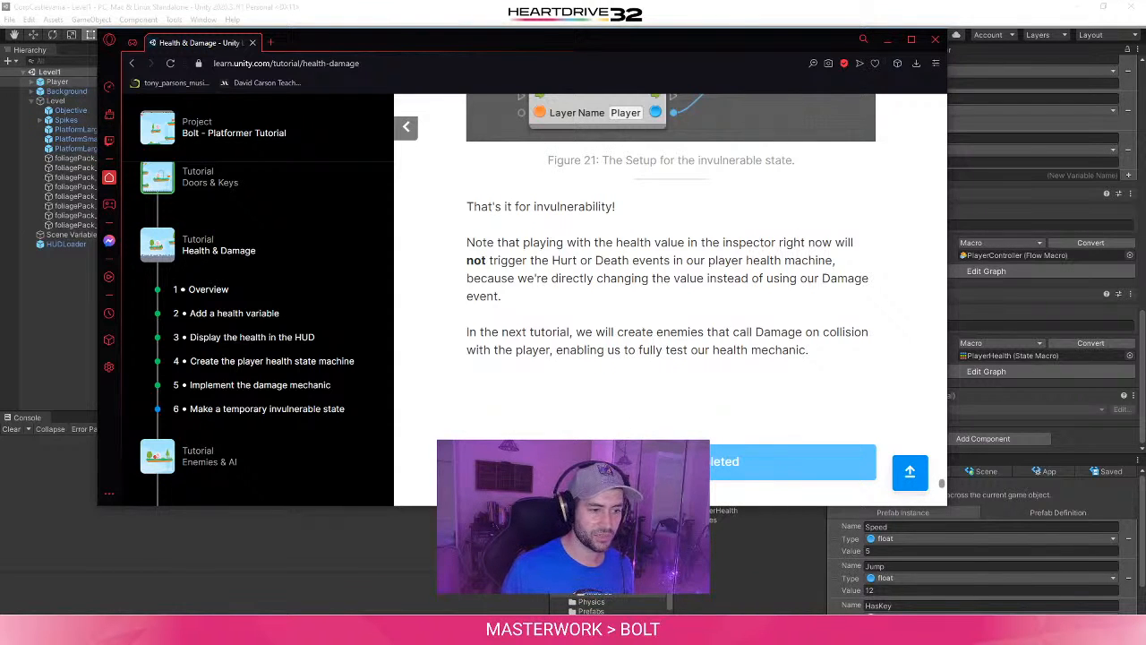
scroll(602, 407, "down", 1)
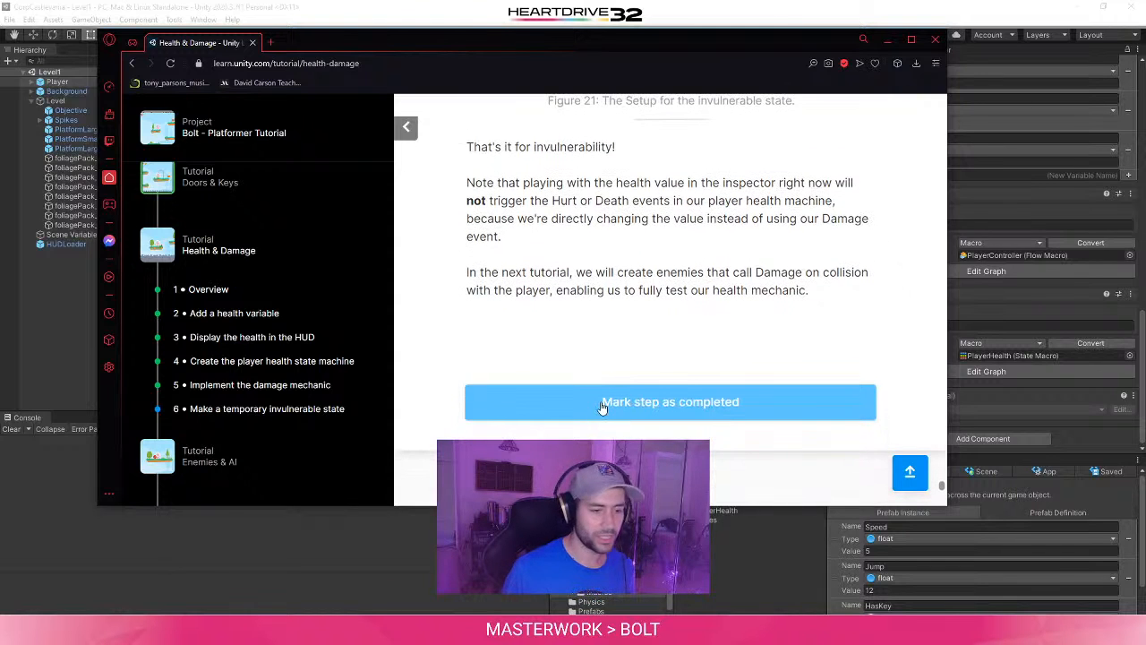
left_click(602, 407)
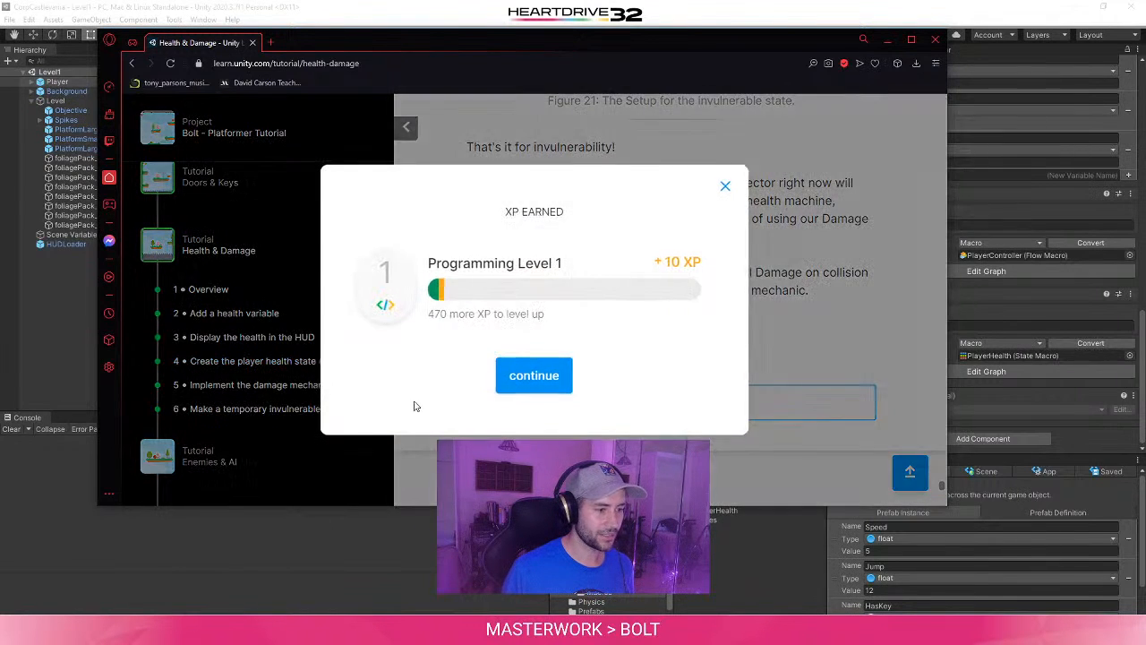
left_click(515, 379)
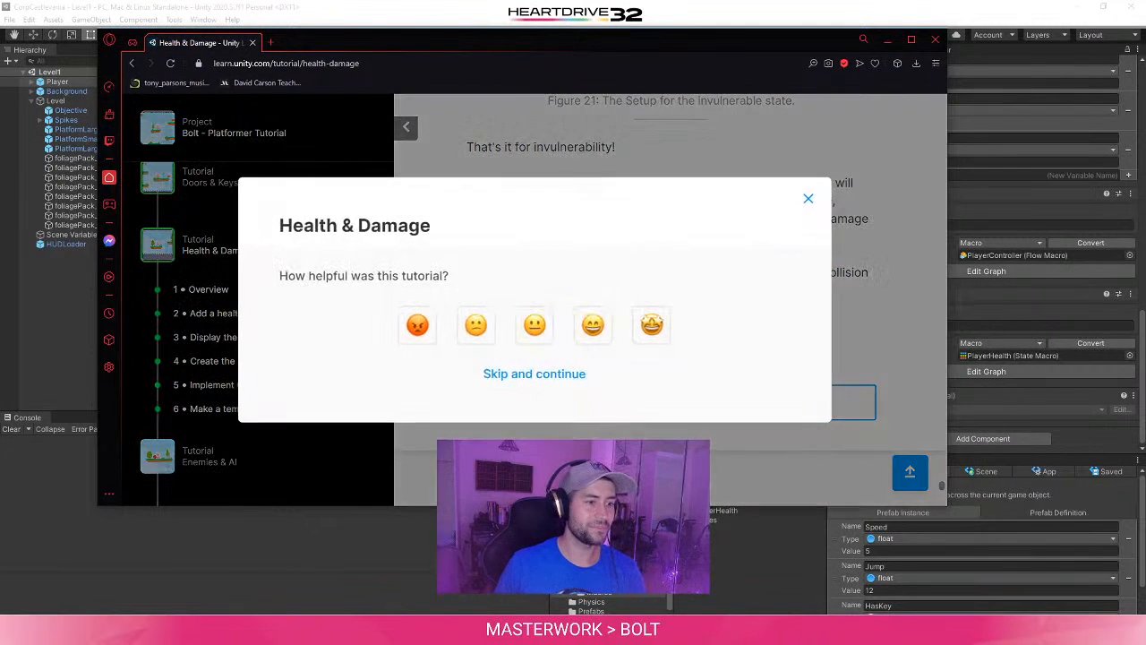
- Give the Health & Damage tutorial the highest helpfulness rating, choose "Clear instructions" as the reason, and submit the feedback
left_click(652, 287)
scroll(185, 404, "down", 3)
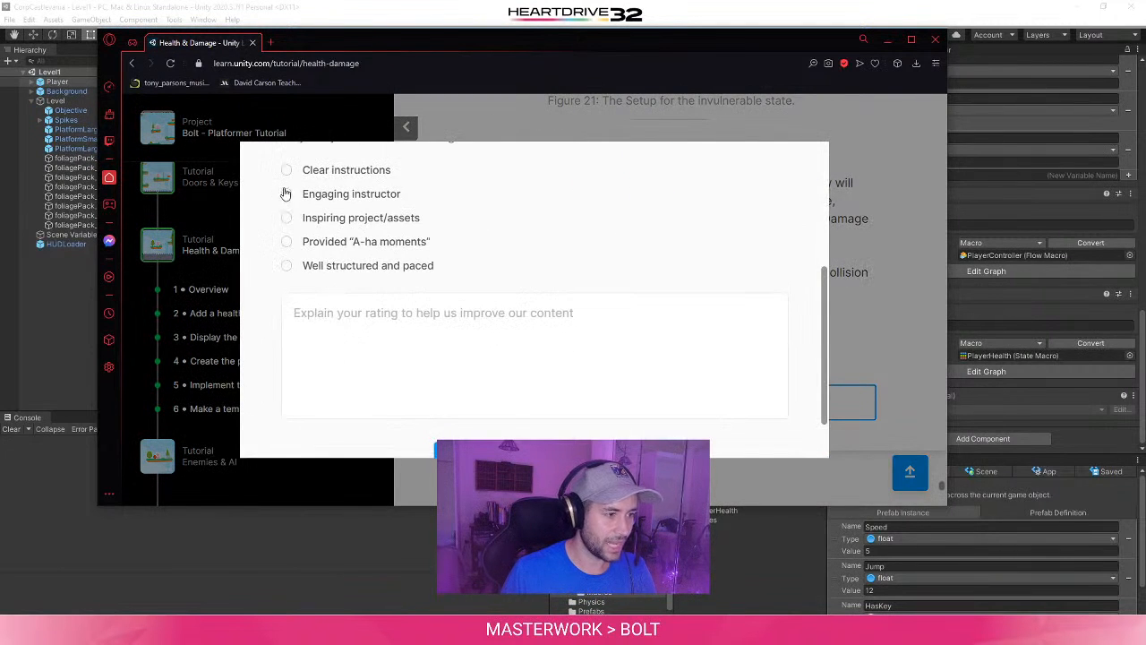
left_click(286, 169)
left_click(495, 449)
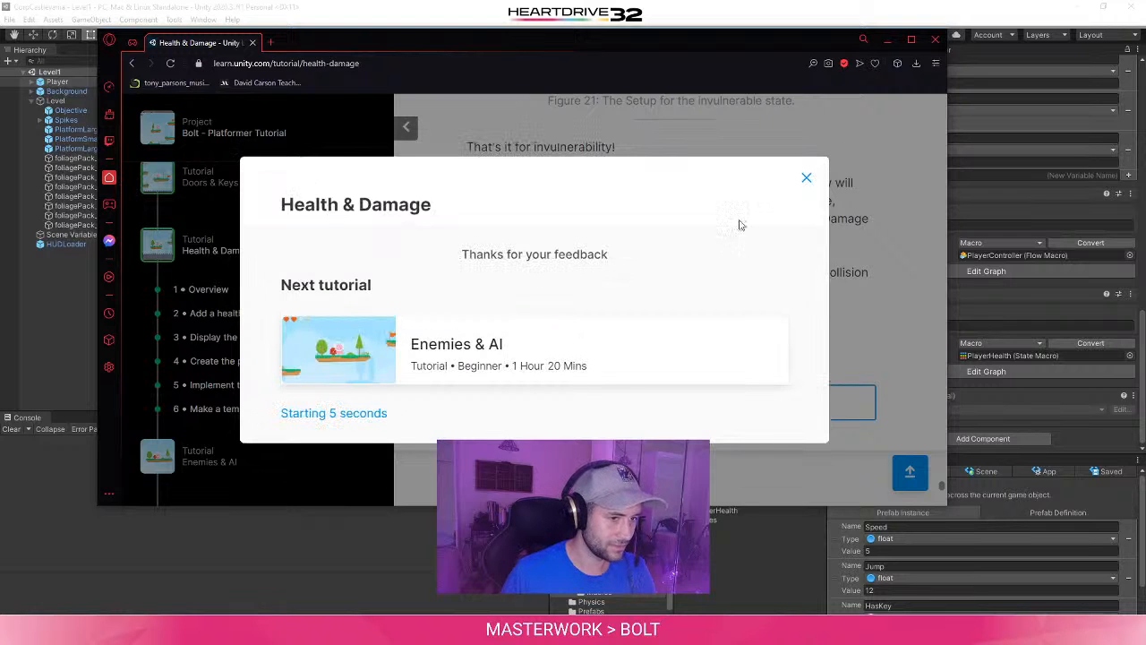
- Open the next tutorial, Enemies & AI, and look over its step outline, the following tutorials and its learning objectives
left_click(504, 330)
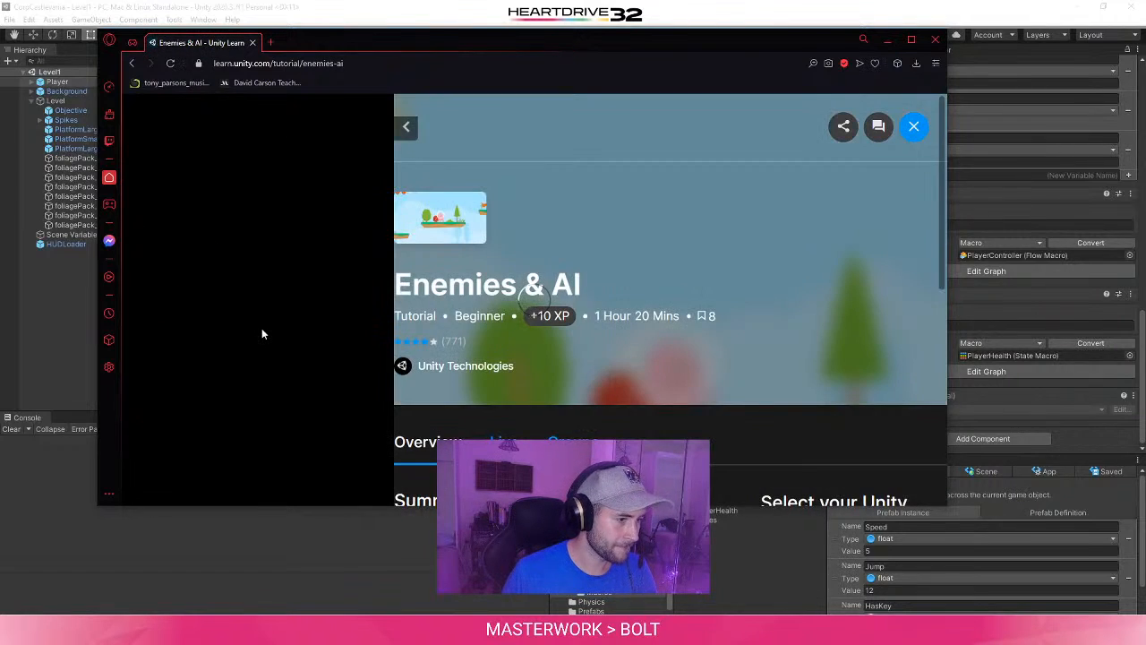
scroll(265, 346, "down", 10)
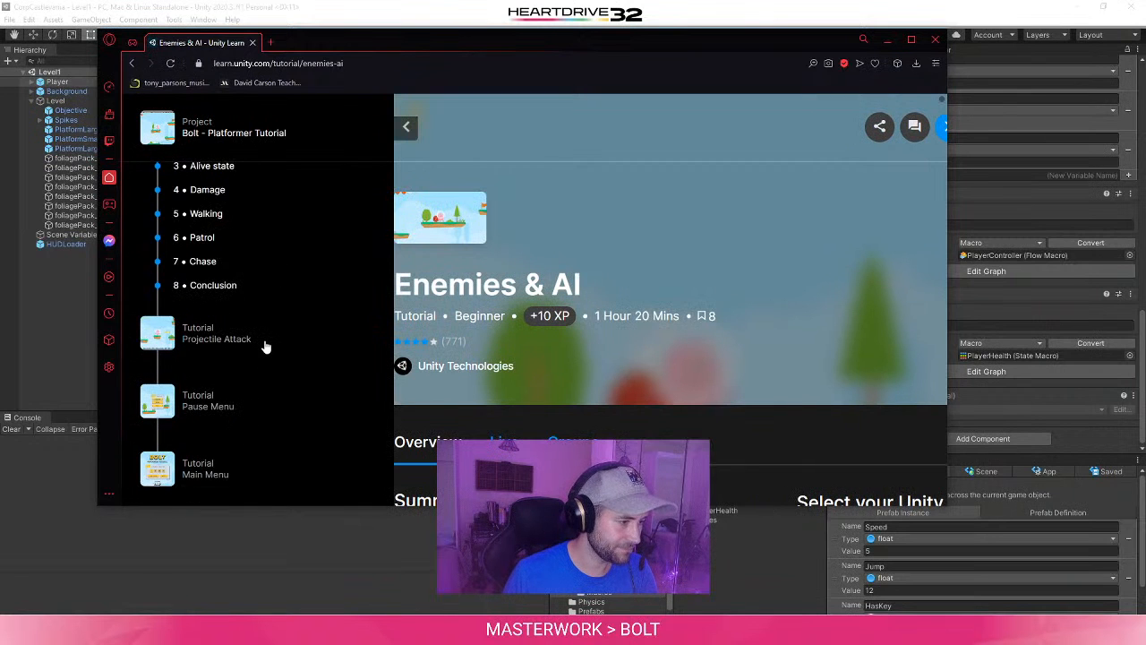
scroll(265, 345, "up", 2)
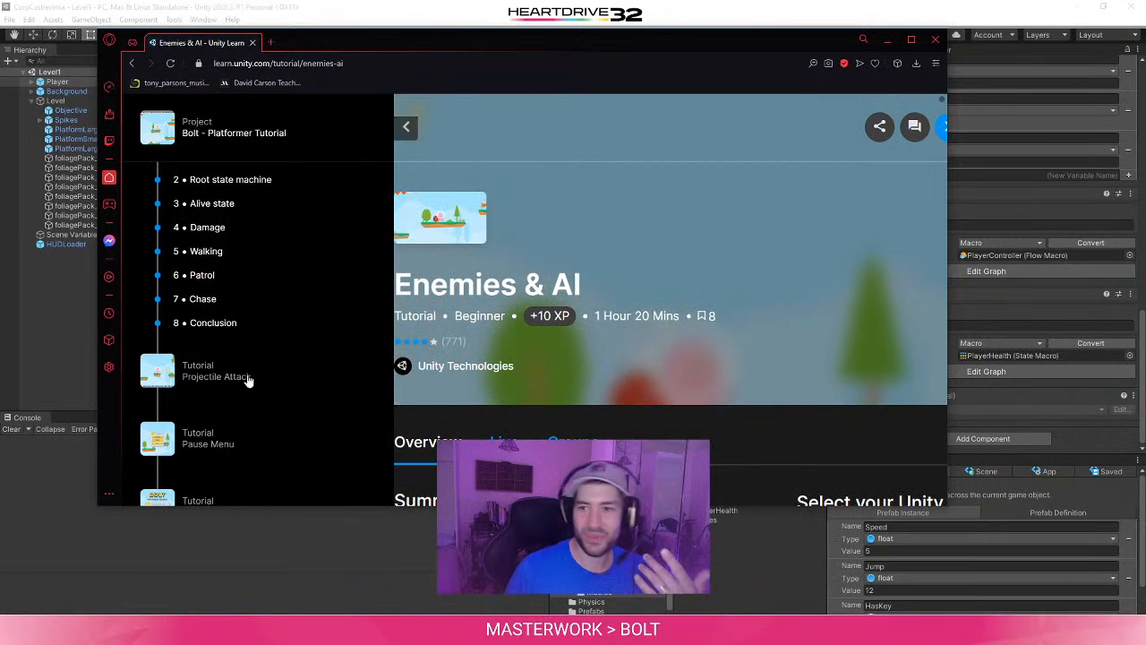
scroll(245, 394, "down", 4)
scroll(241, 383, "up", 3)
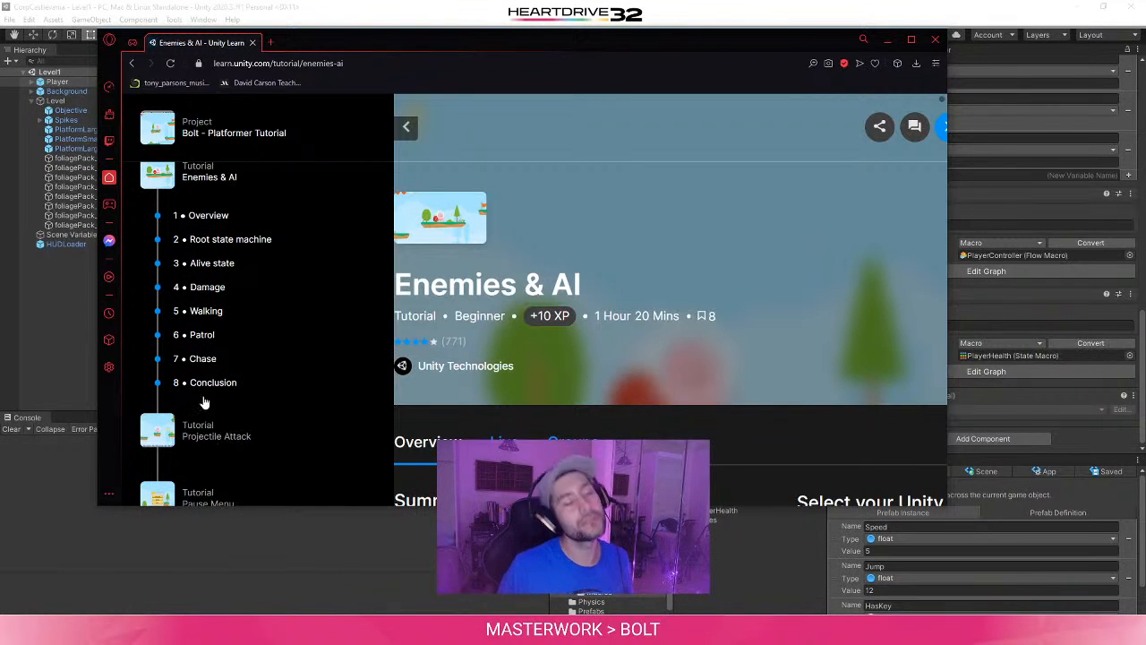
scroll(727, 427, "down", 5)
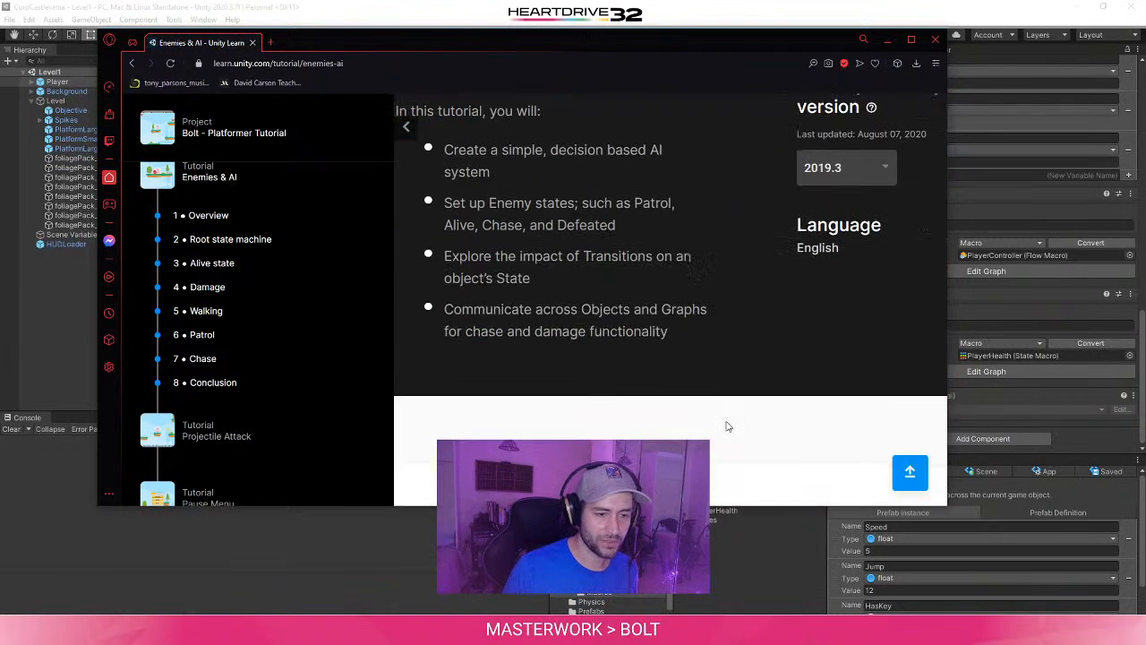
scroll(726, 427, "up", 5)
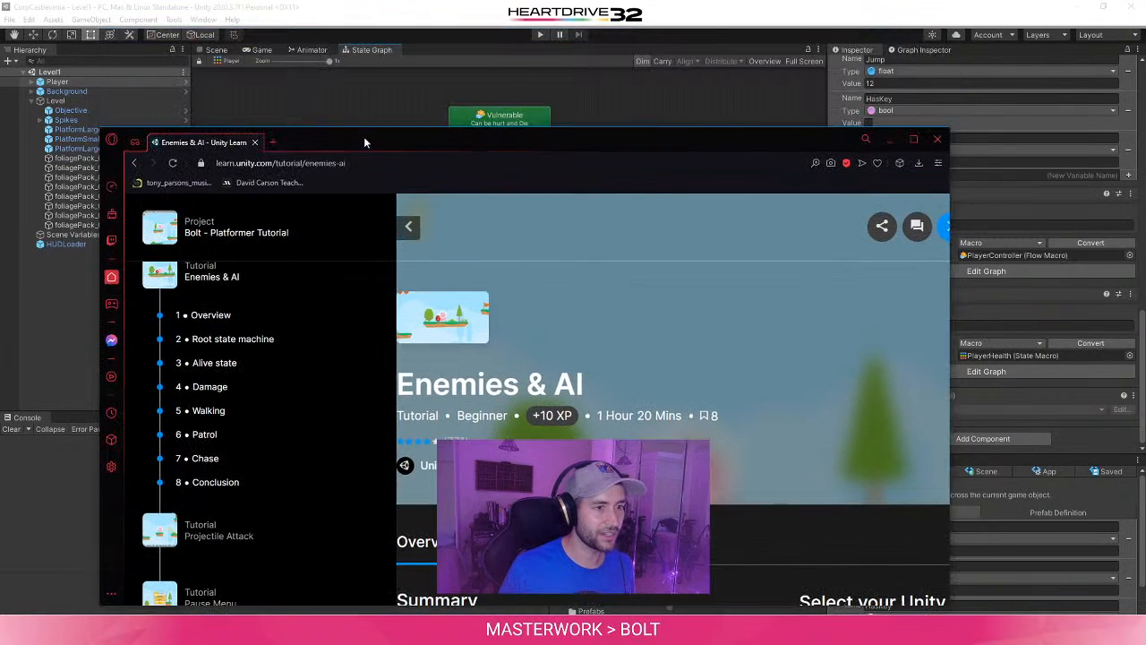
- Close the browser window and display the level in Unity's Game view
left_click_drag(364, 38, 366, 137)
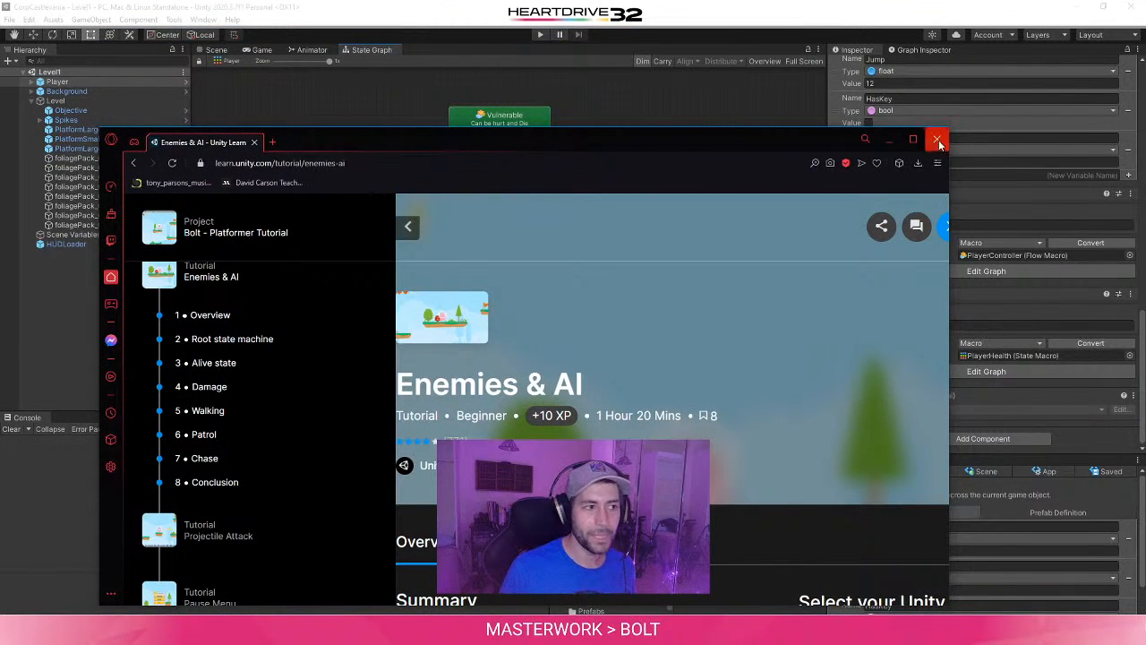
left_click(937, 139)
left_click(215, 50)
left_click(260, 50)
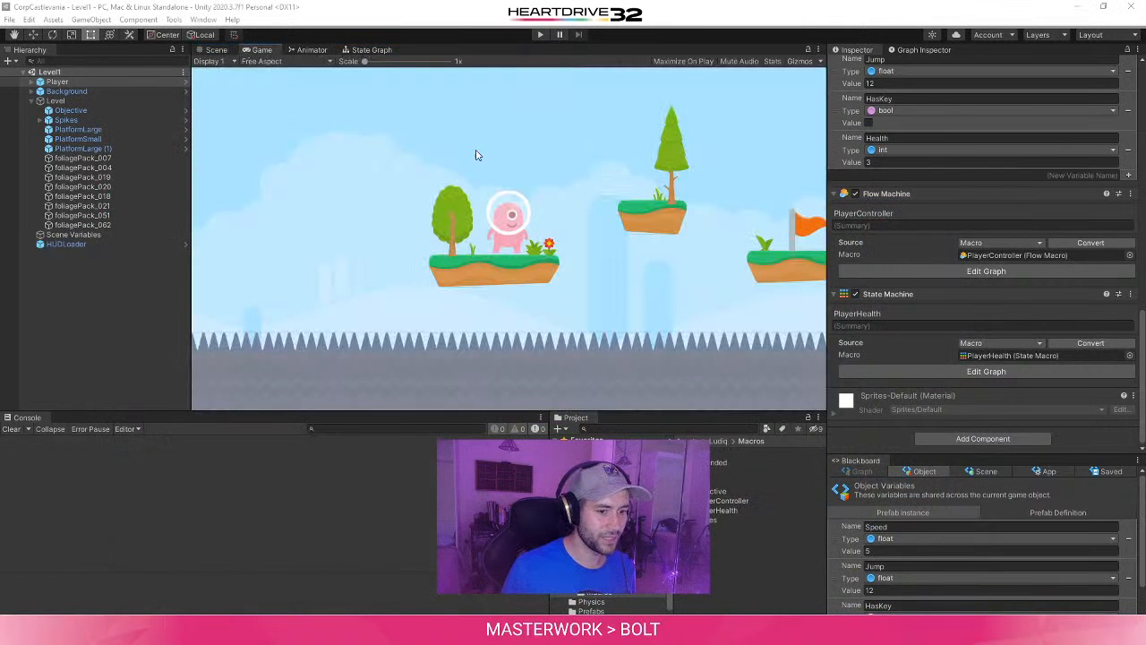